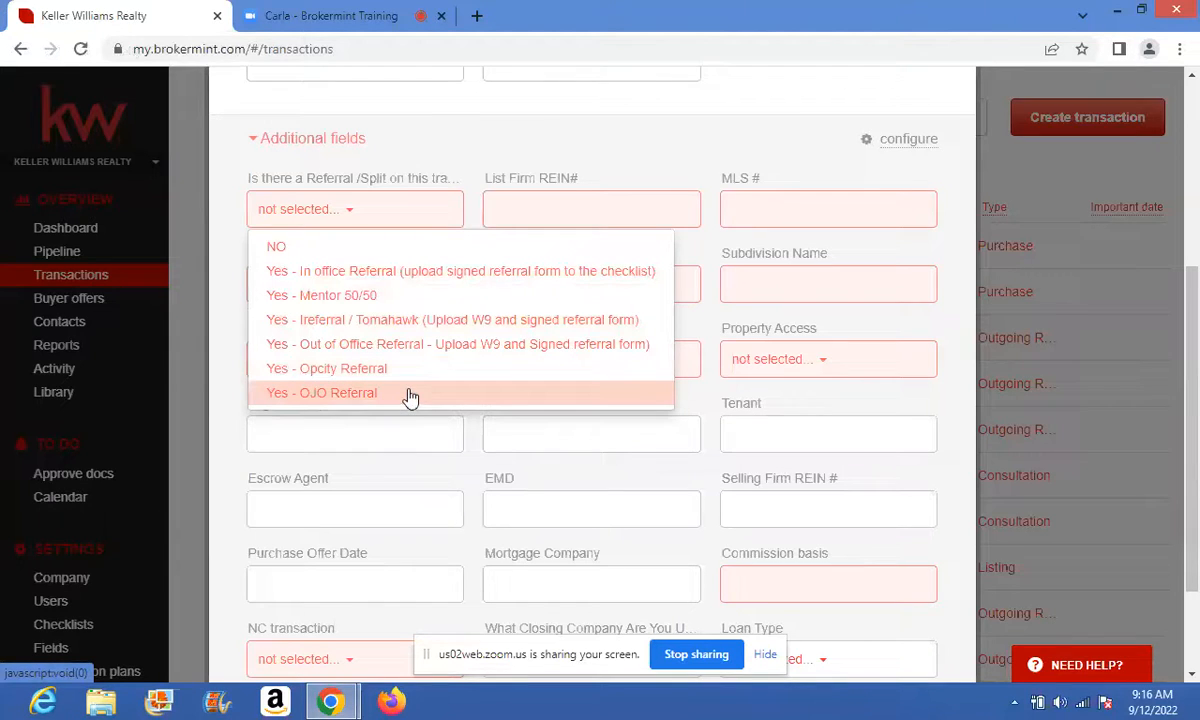
# - Choose Yes - Opcity Referral, set MLS Area Code to 01 Other, and enter '.' for subdivision code and name
pyautogui.click(346, 377)
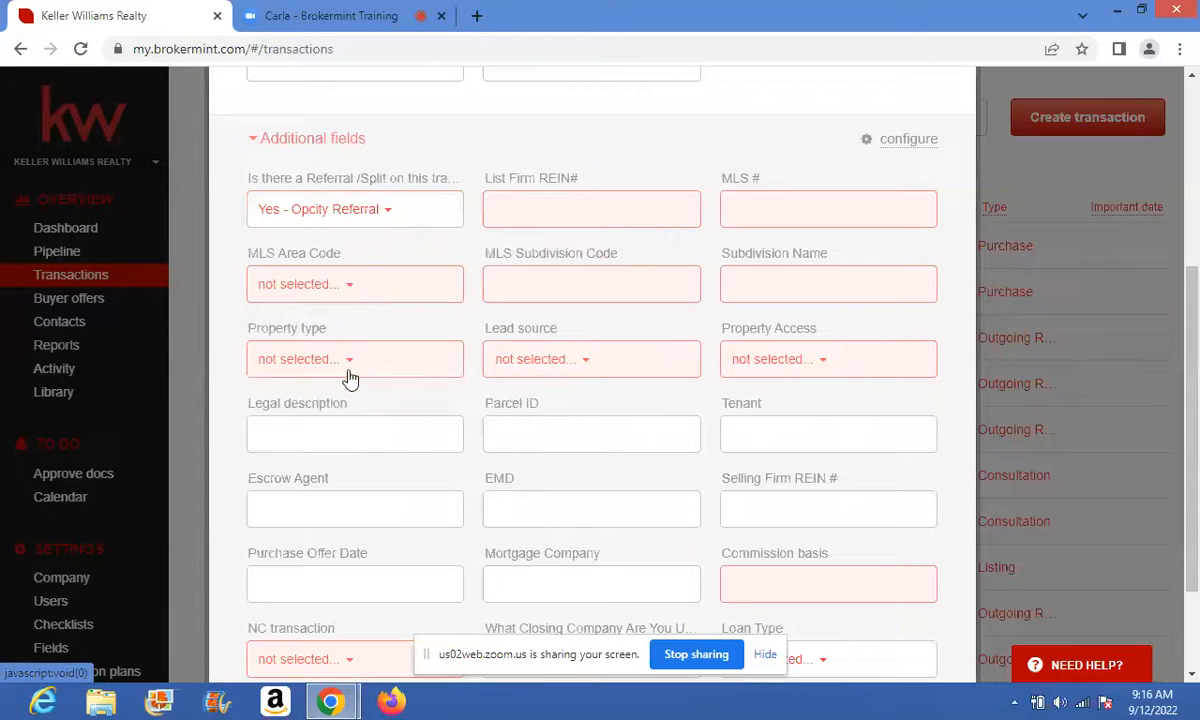
pyautogui.click(562, 206)
pyautogui.press('Tab')
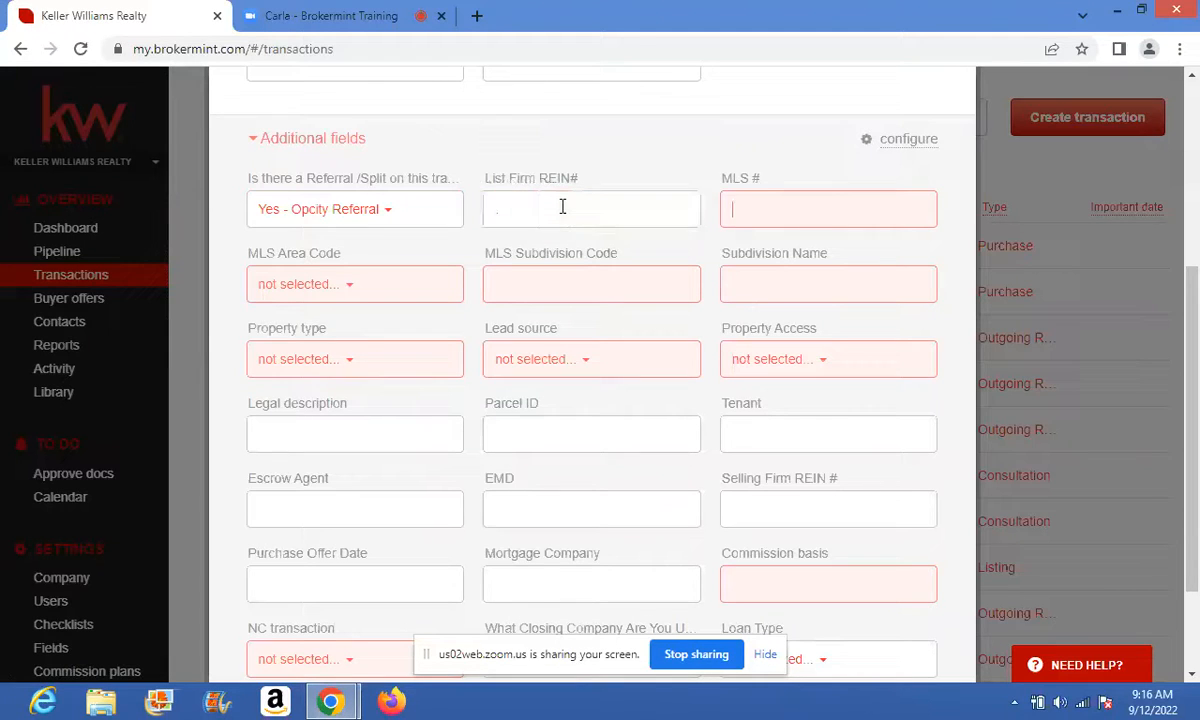
pyautogui.press('Tab')
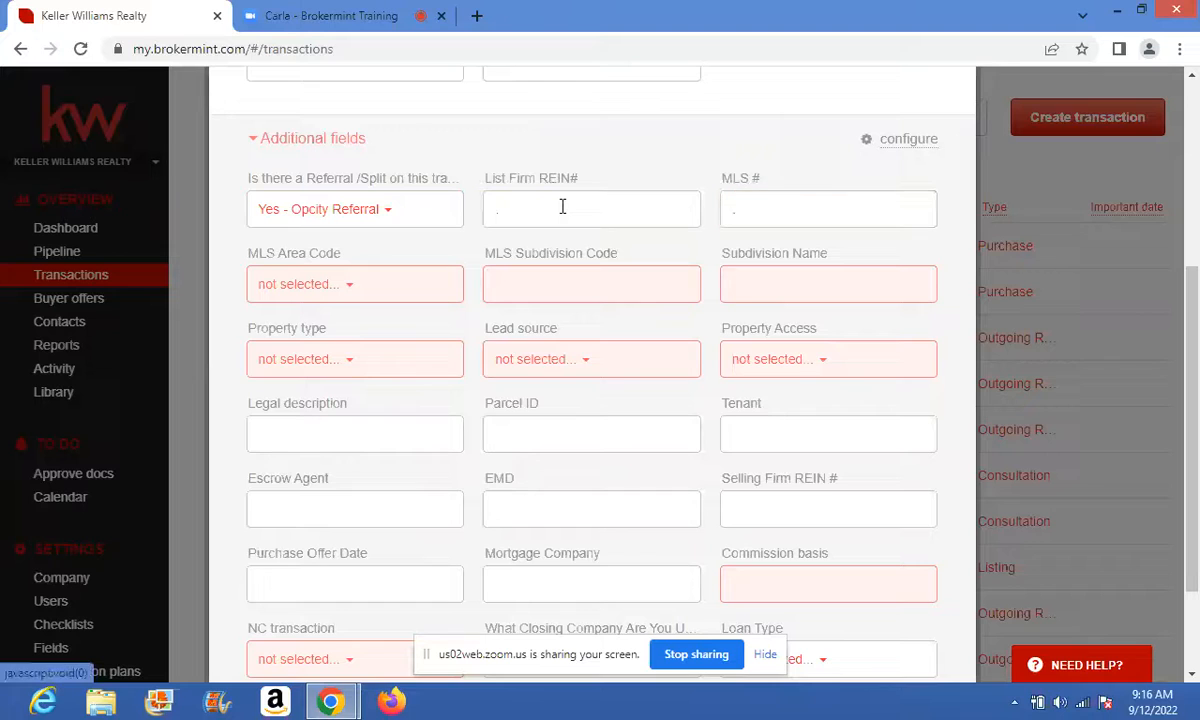
pyautogui.click(350, 284)
pyautogui.moveTo(402, 343); pyautogui.dragTo(407, 570)
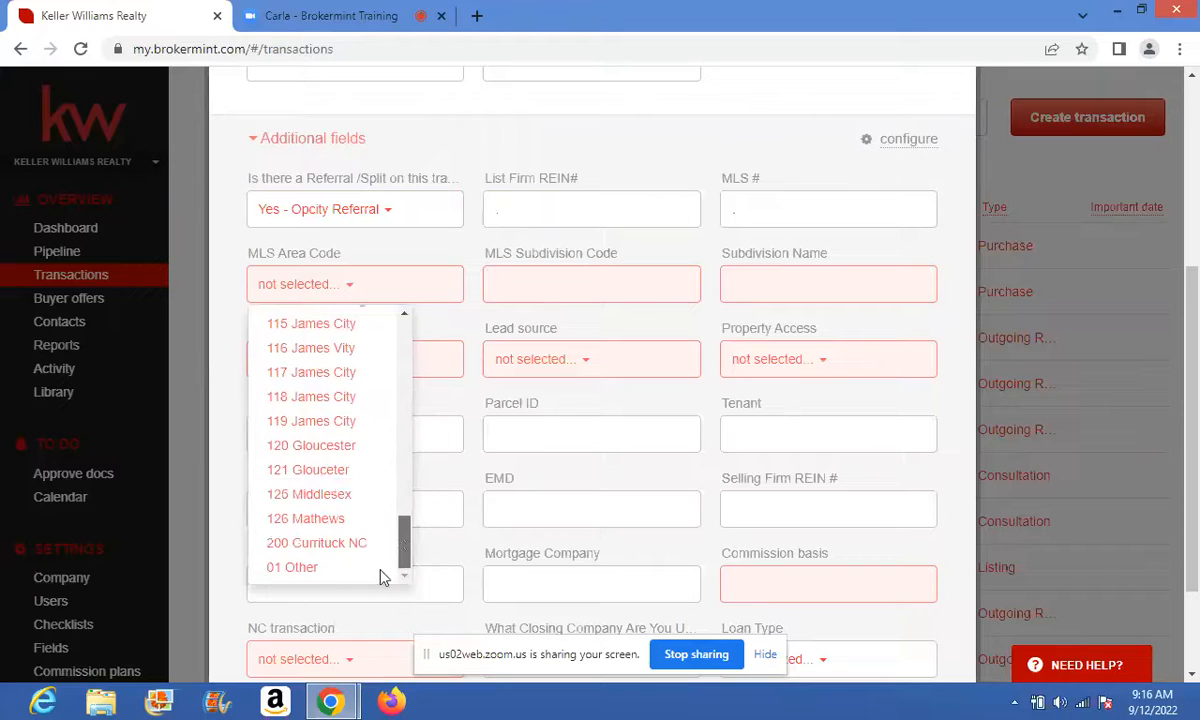
pyautogui.click(305, 567)
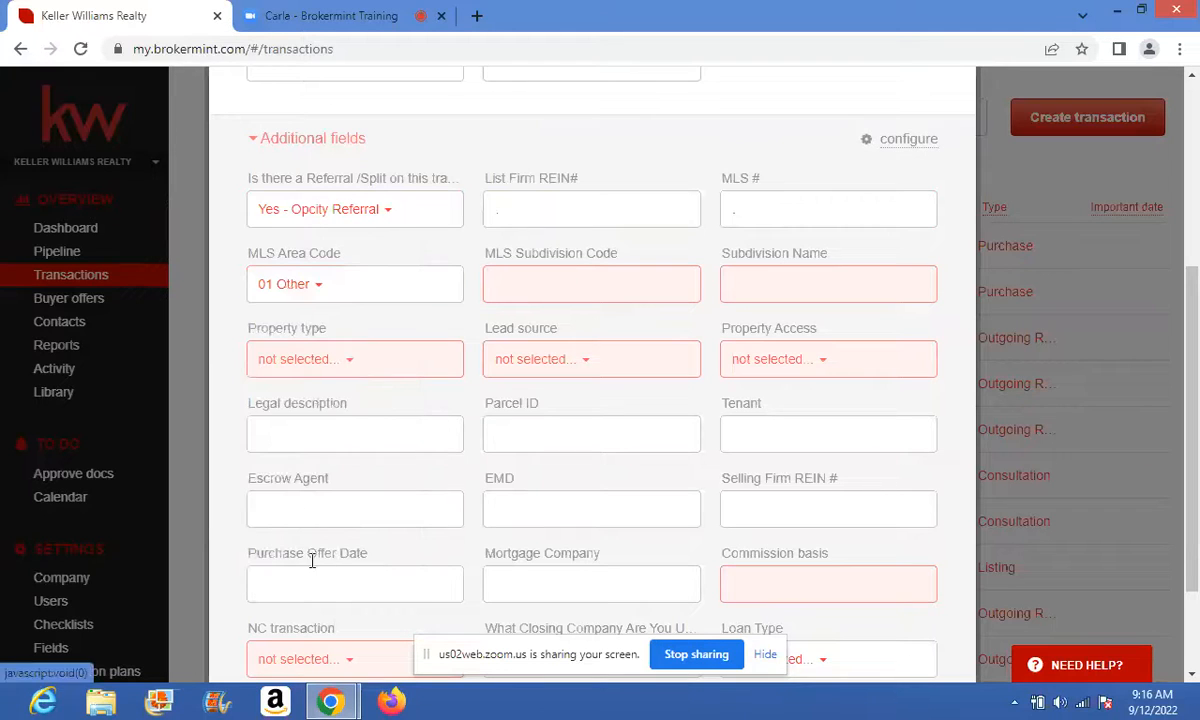
pyautogui.click(556, 286)
pyautogui.write('.')
pyautogui.press('Tab')
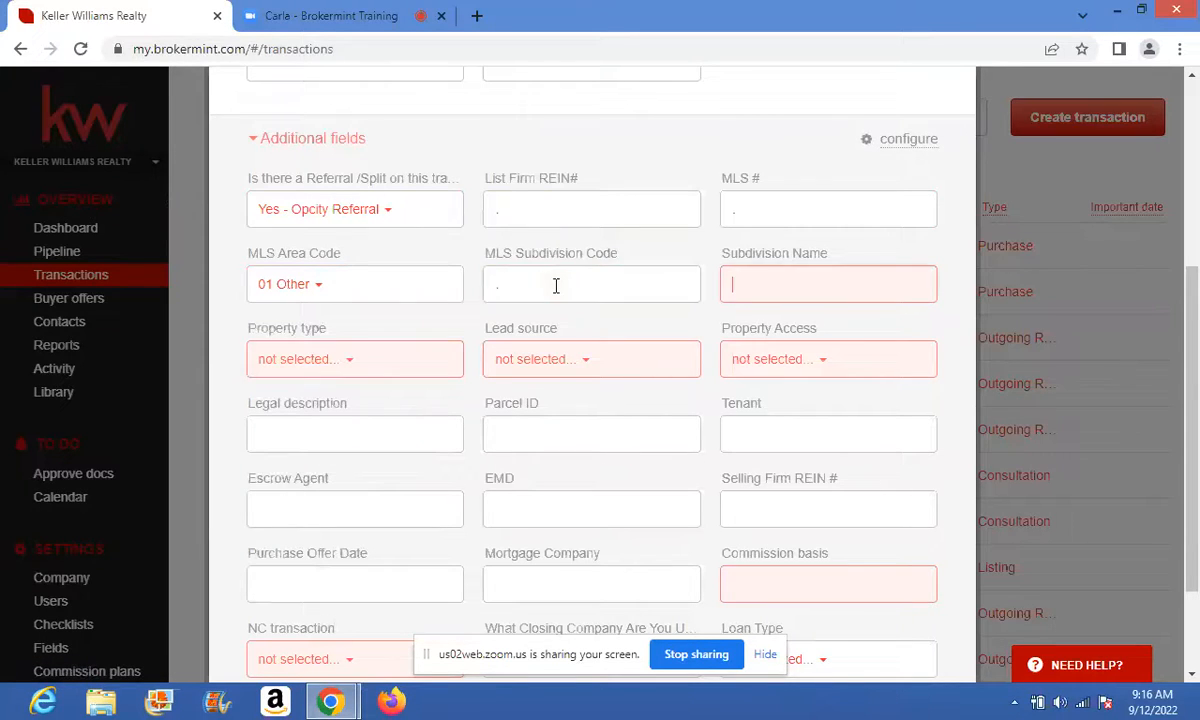
pyautogui.write('.')
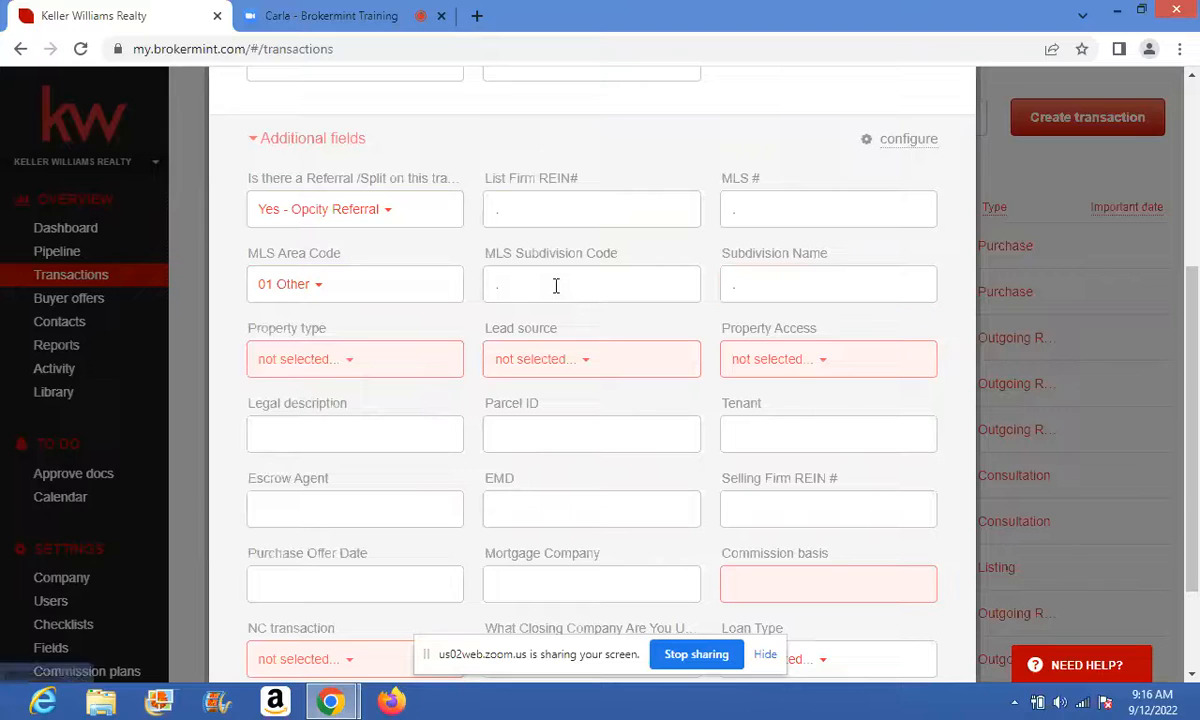
# - Set property type to Single family, lead source to Paid Internet Lead, and property access to REIN
pyautogui.click(341, 359)
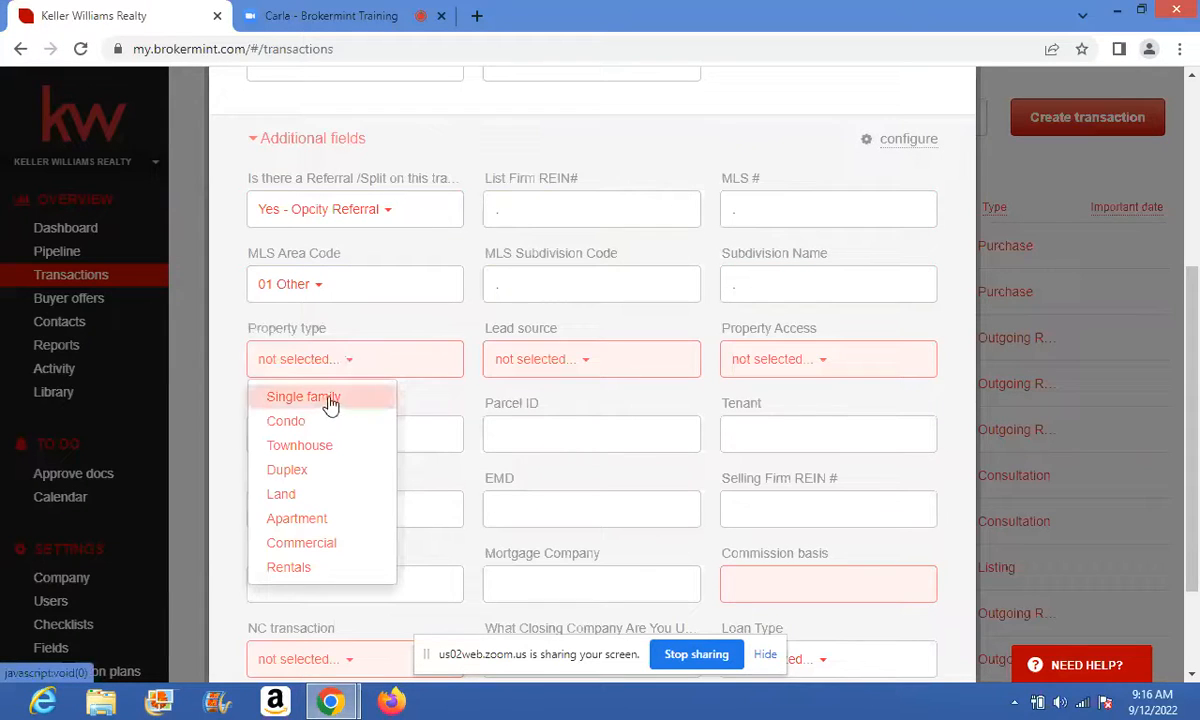
pyautogui.click(322, 397)
pyautogui.click(566, 367)
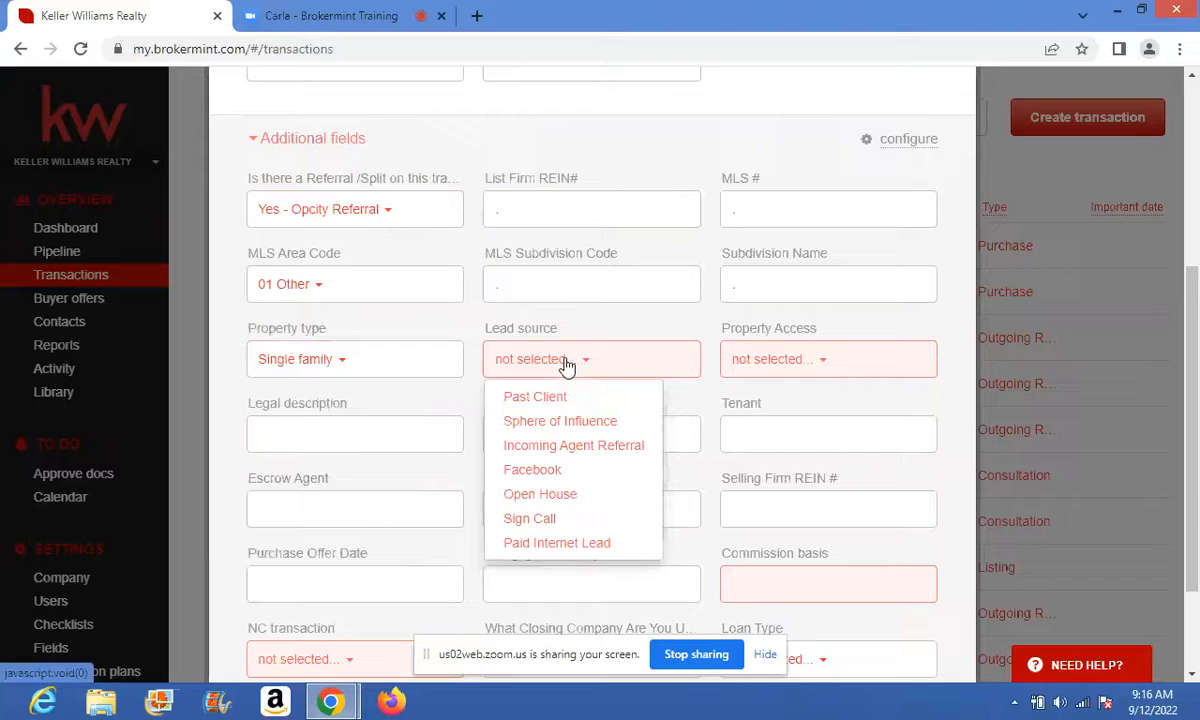
pyautogui.click(544, 420)
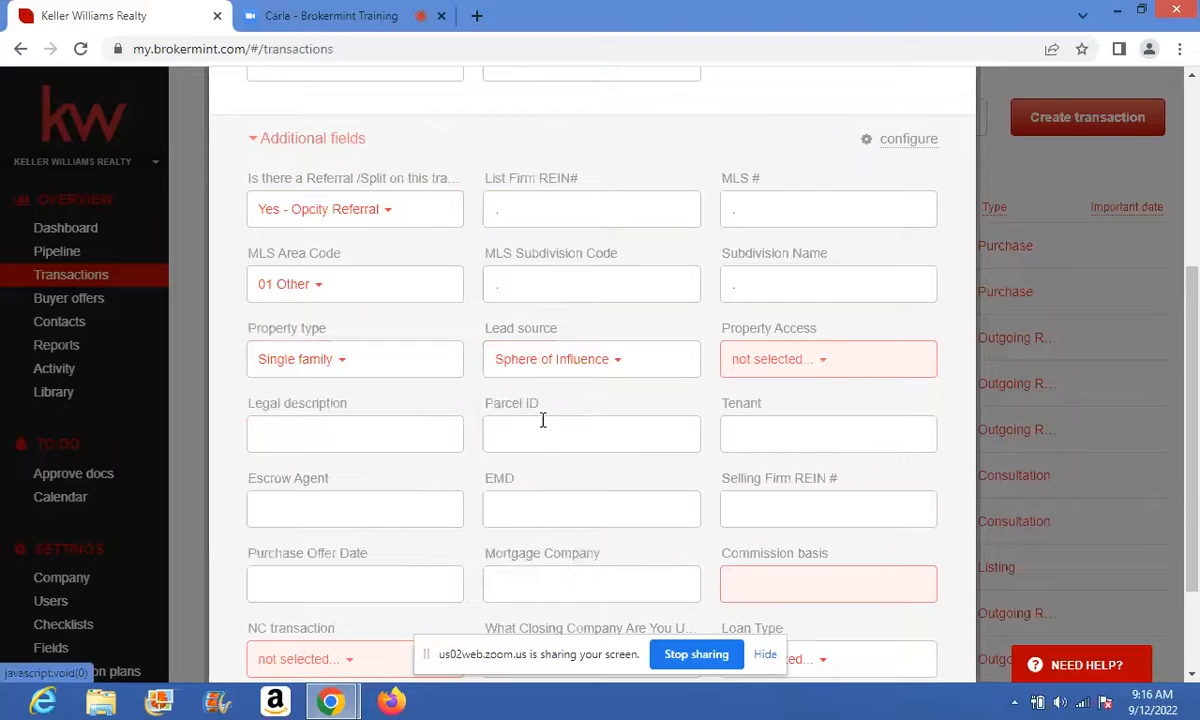
pyautogui.click(618, 362)
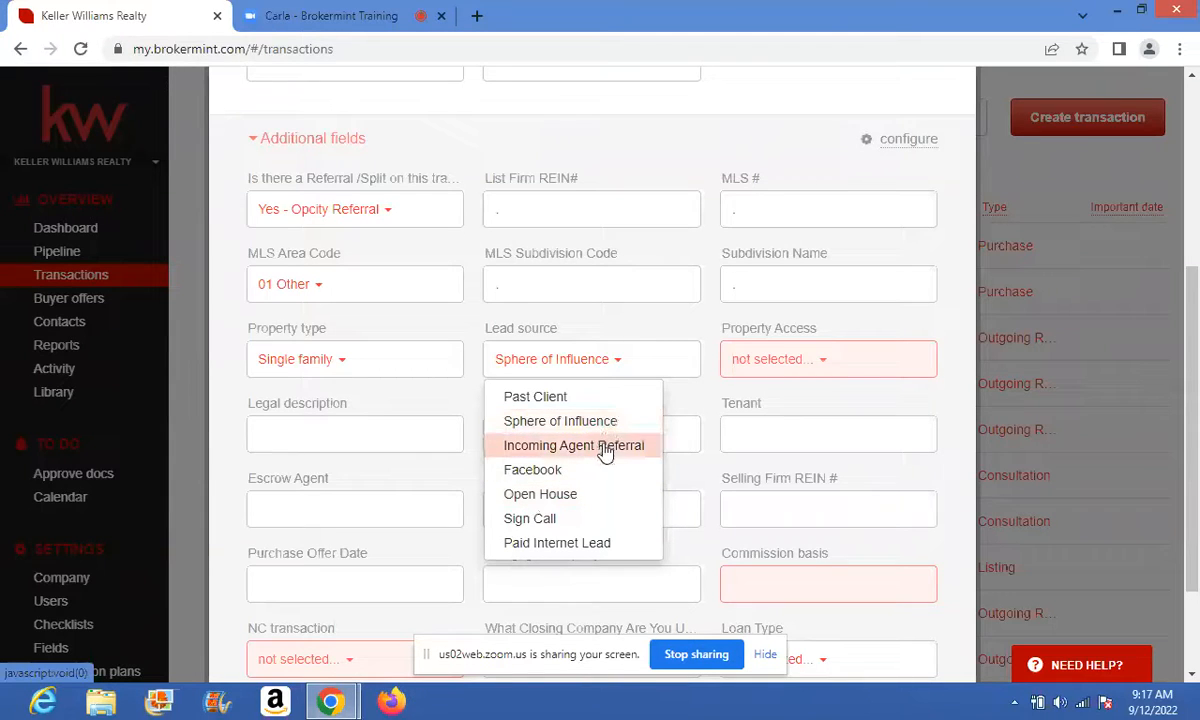
pyautogui.click(591, 552)
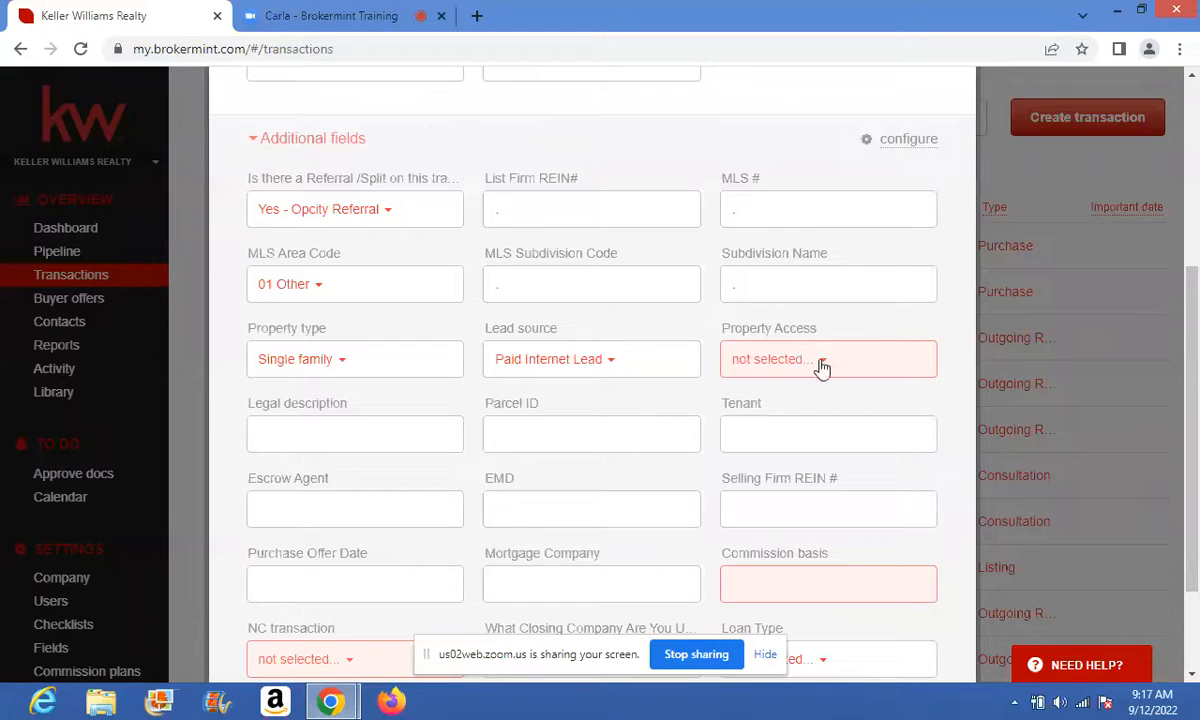
pyautogui.click(822, 368)
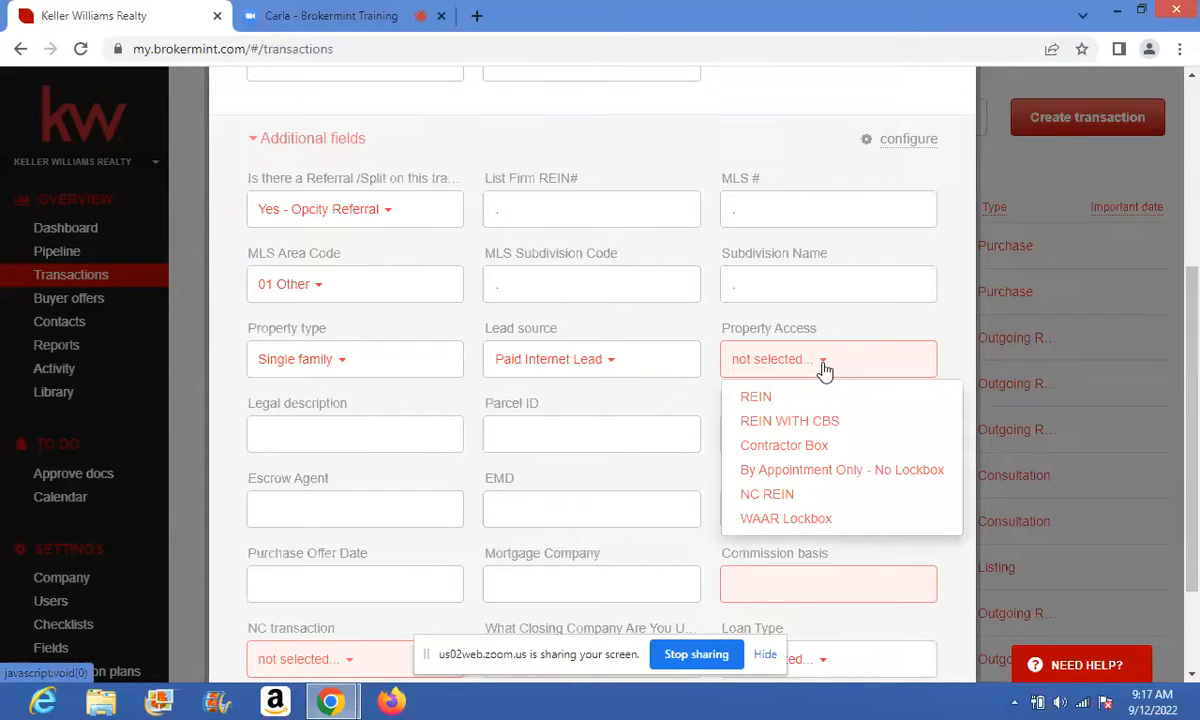
pyautogui.click(738, 397)
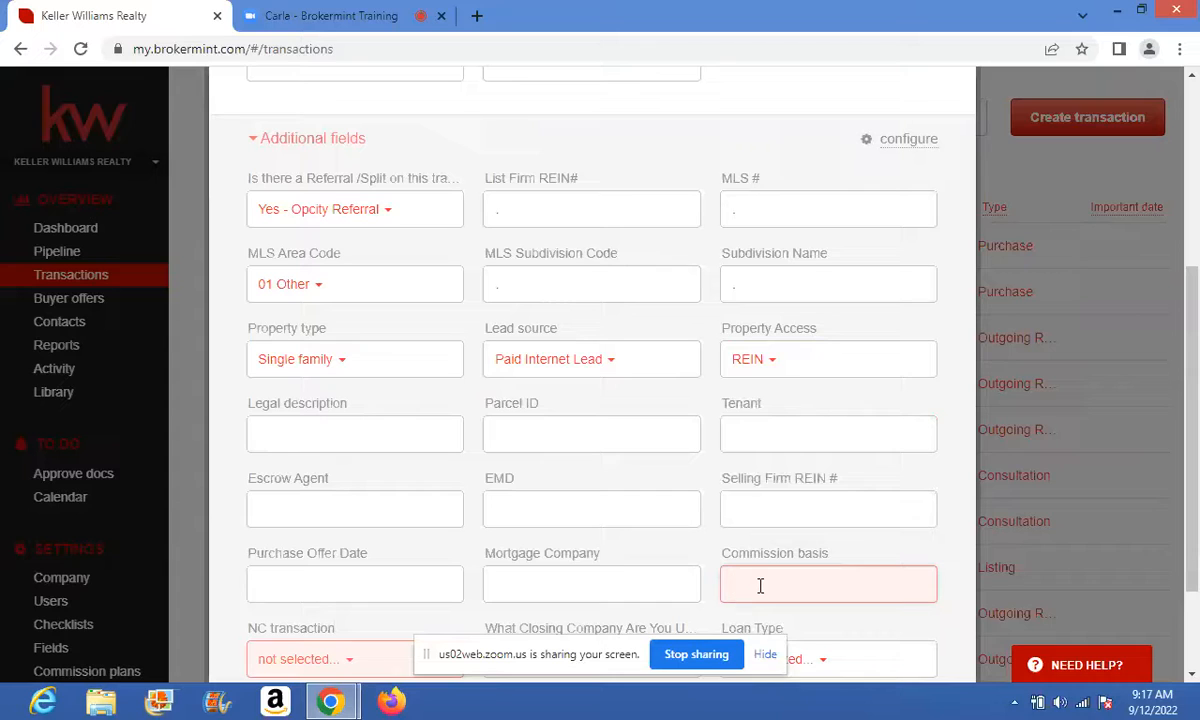
# - Enter 0 as the Commission basis and set NC transaction to No
pyautogui.write('0')
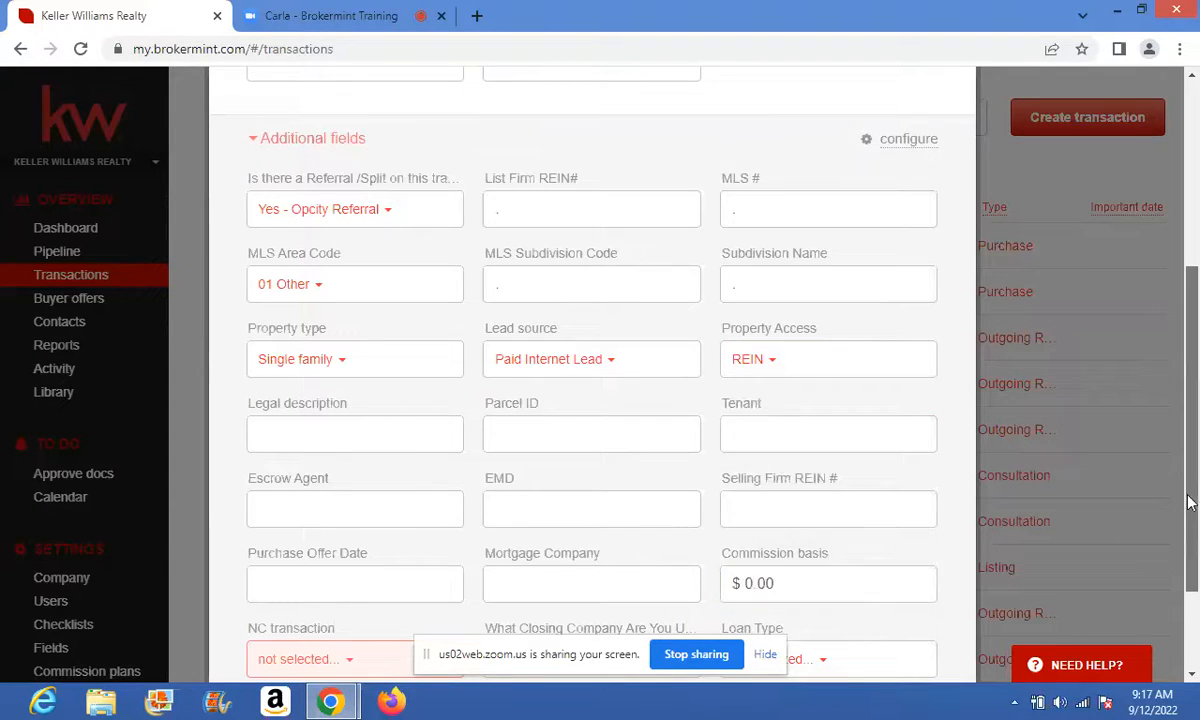
pyautogui.moveTo(1190, 503); pyautogui.dragTo(1195, 583)
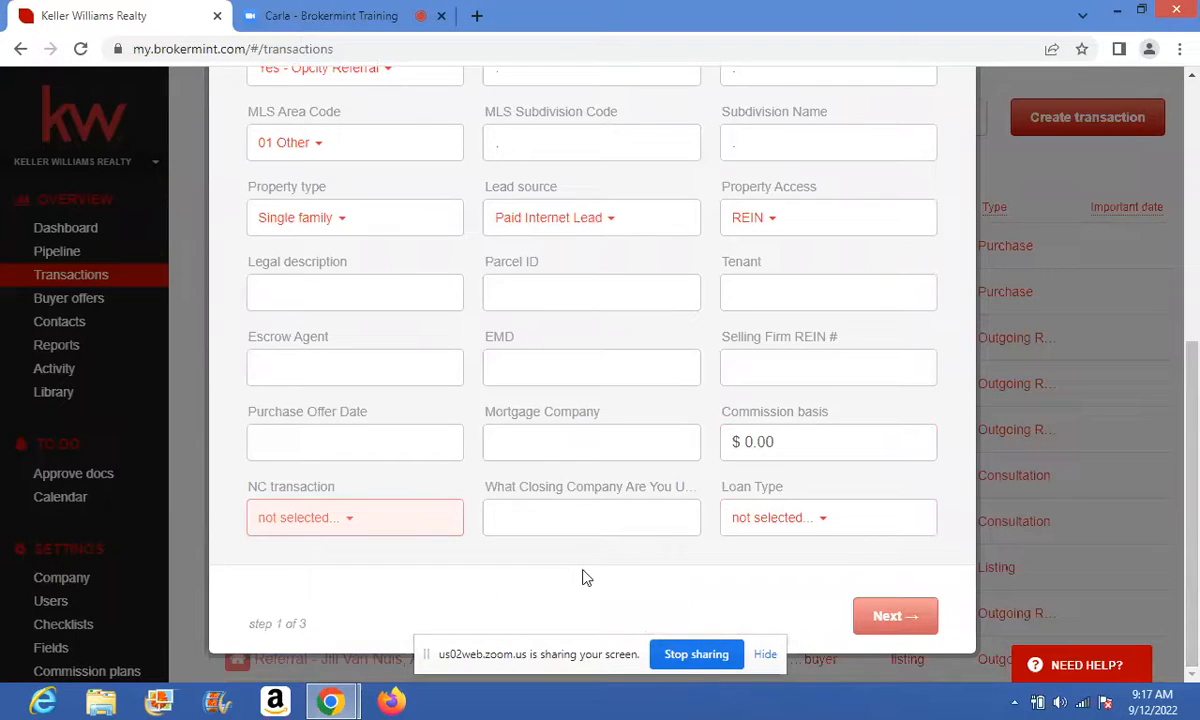
pyautogui.click(333, 515)
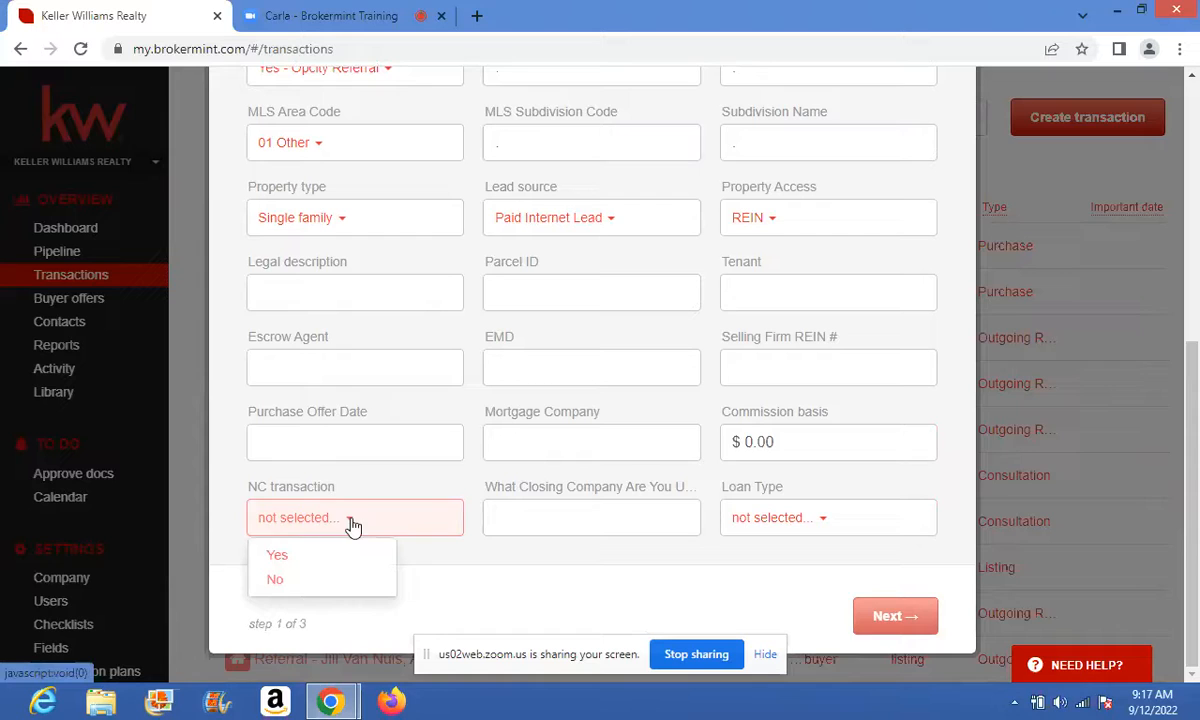
pyautogui.click(310, 590)
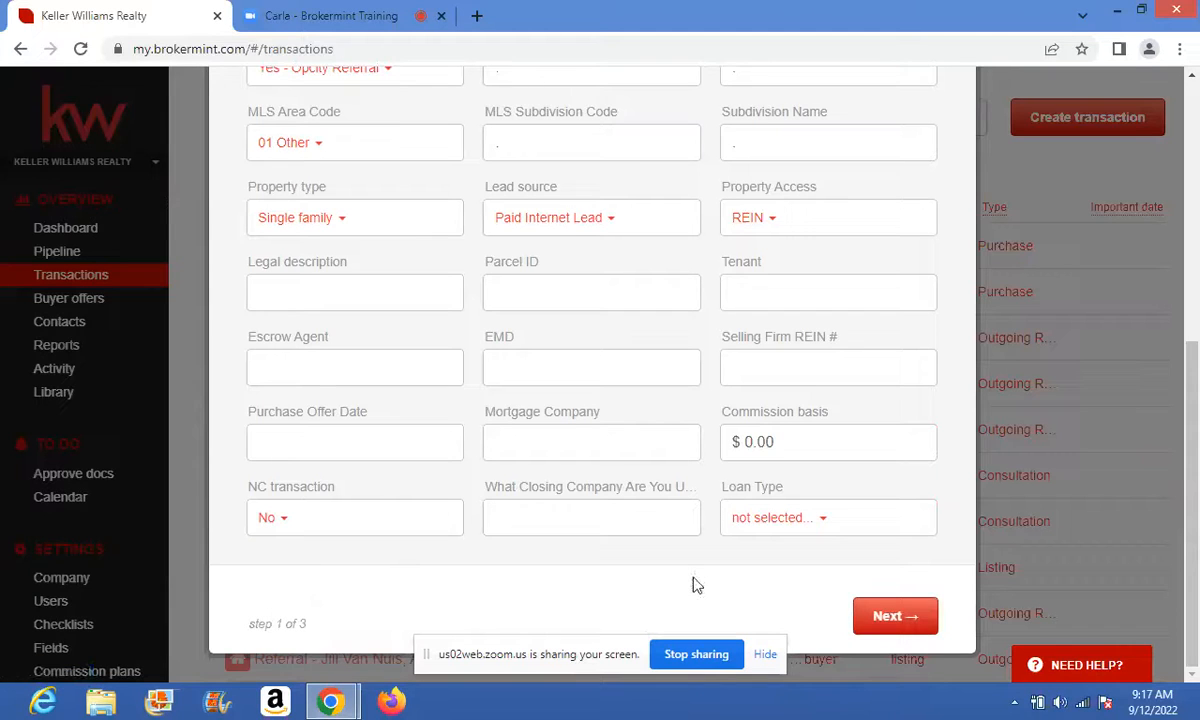
# - Advance to step 2 of 3, Agents & Commissions, and widen the restored browser window
pyautogui.click(890, 617)
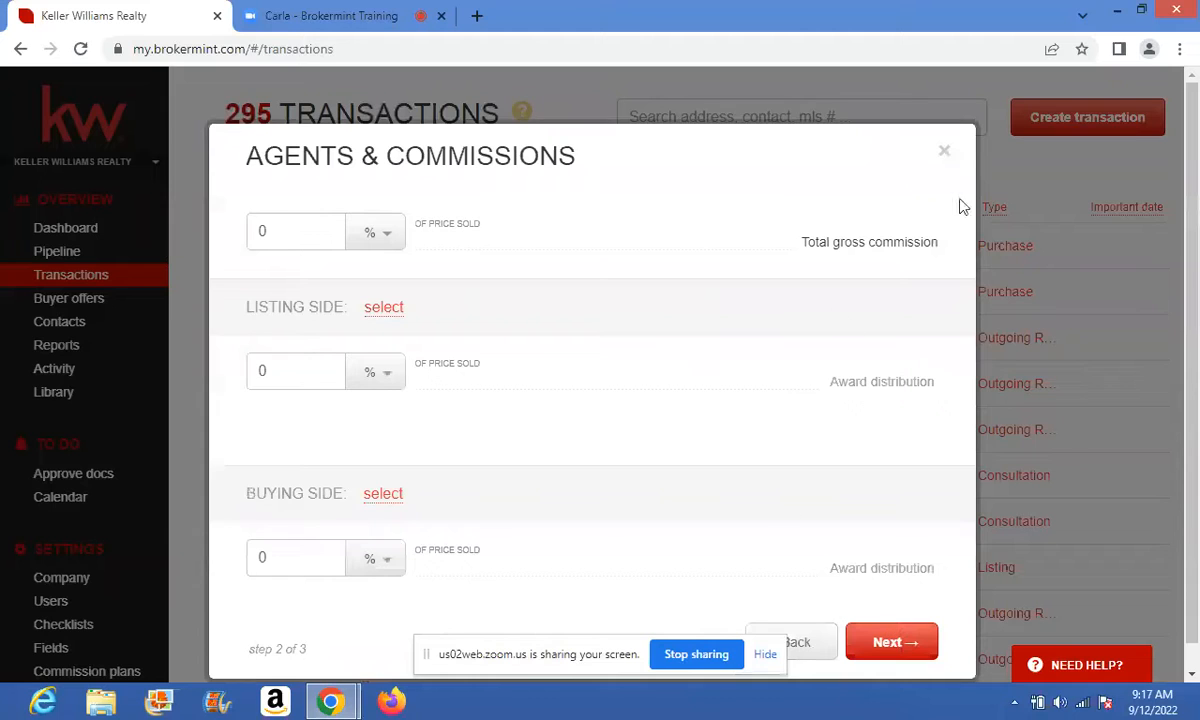
pyautogui.click(1145, 12)
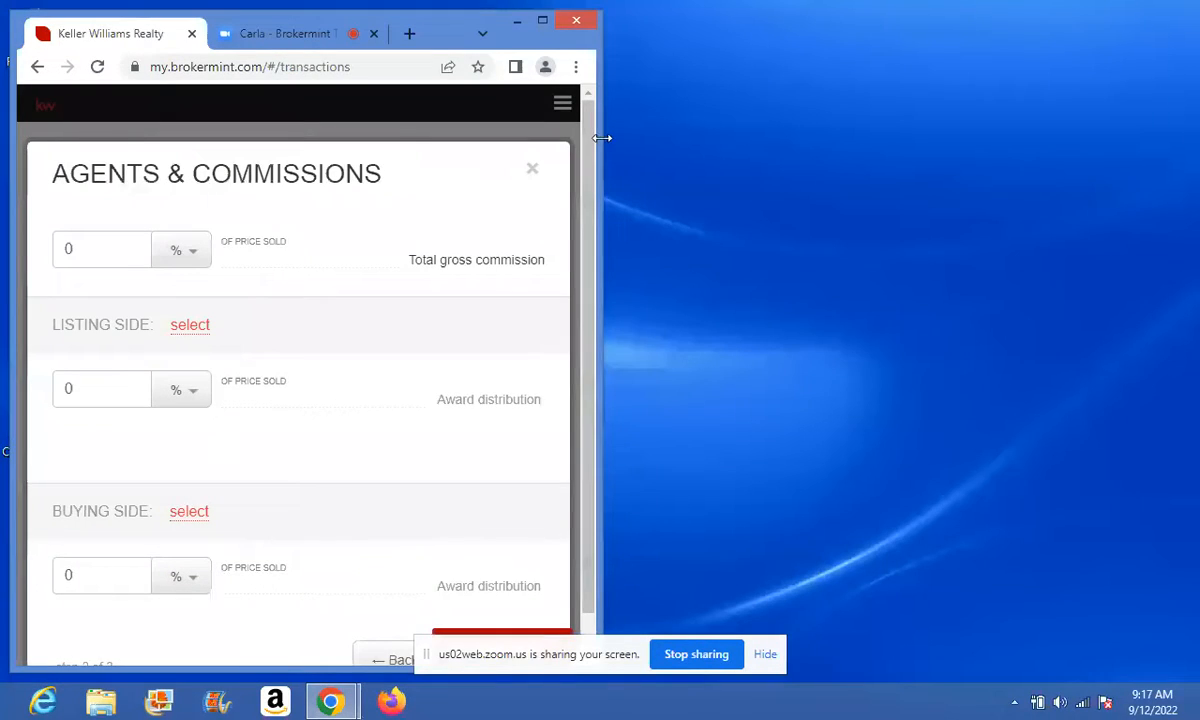
pyautogui.moveTo(601, 138); pyautogui.dragTo(1135, 143)
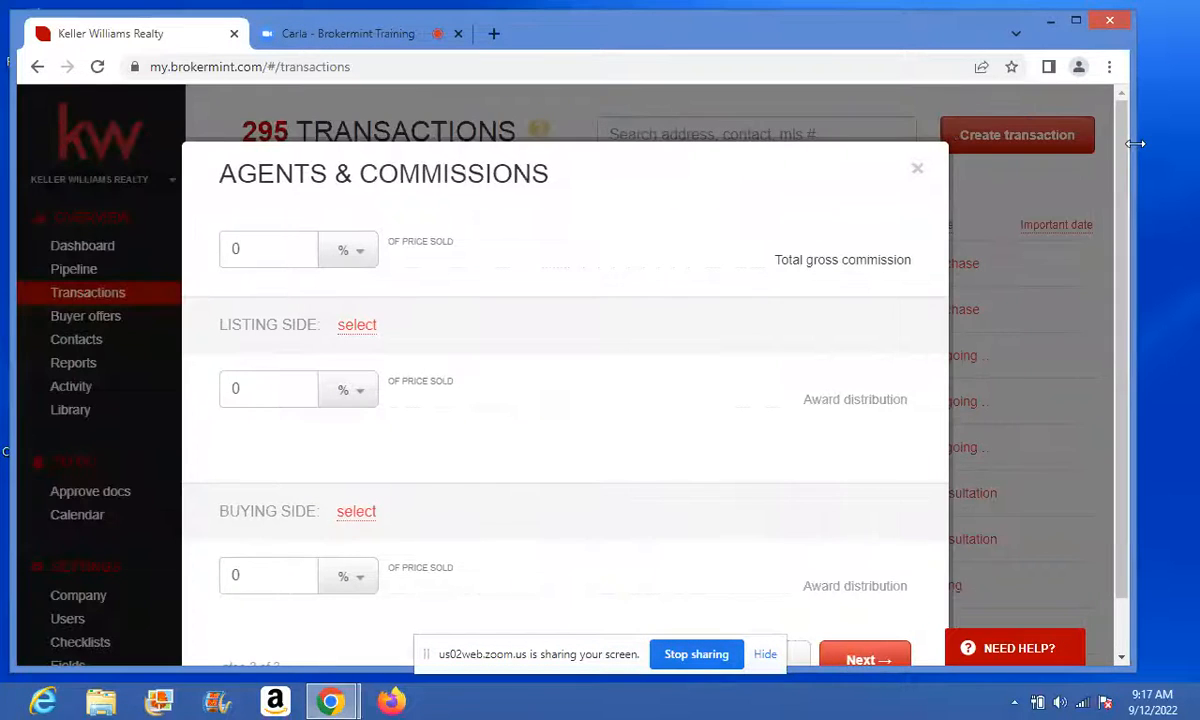
pyautogui.click(415, 40)
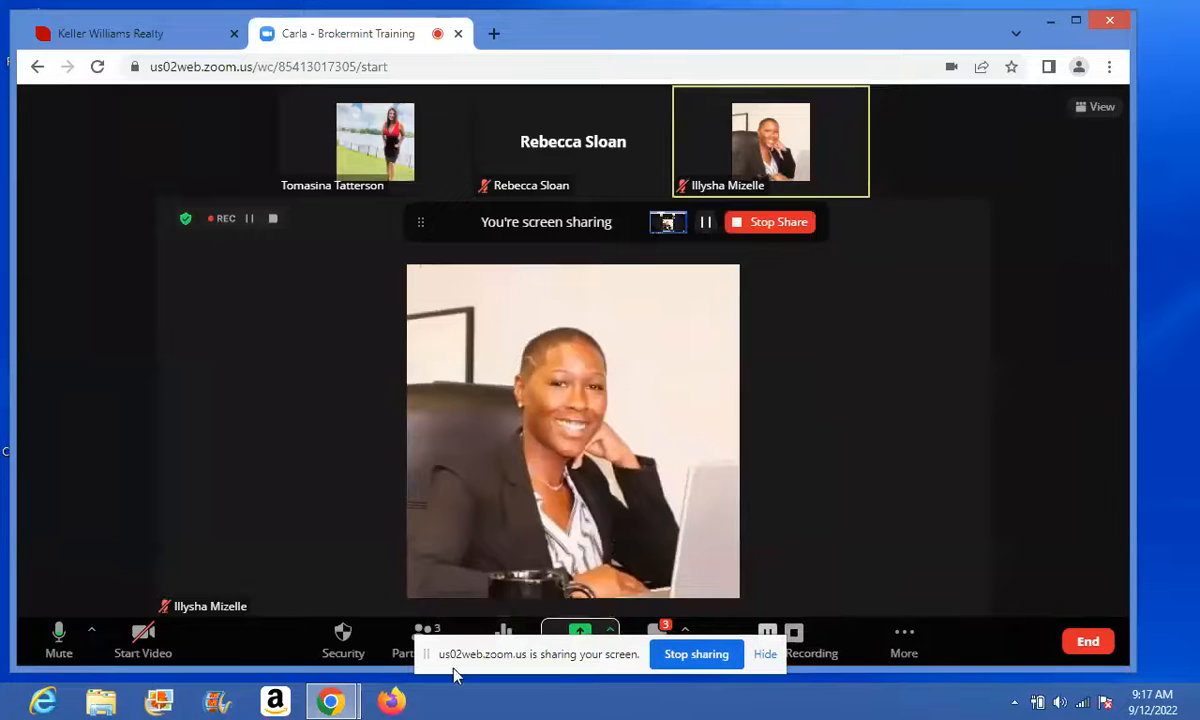
pyautogui.click(395, 655)
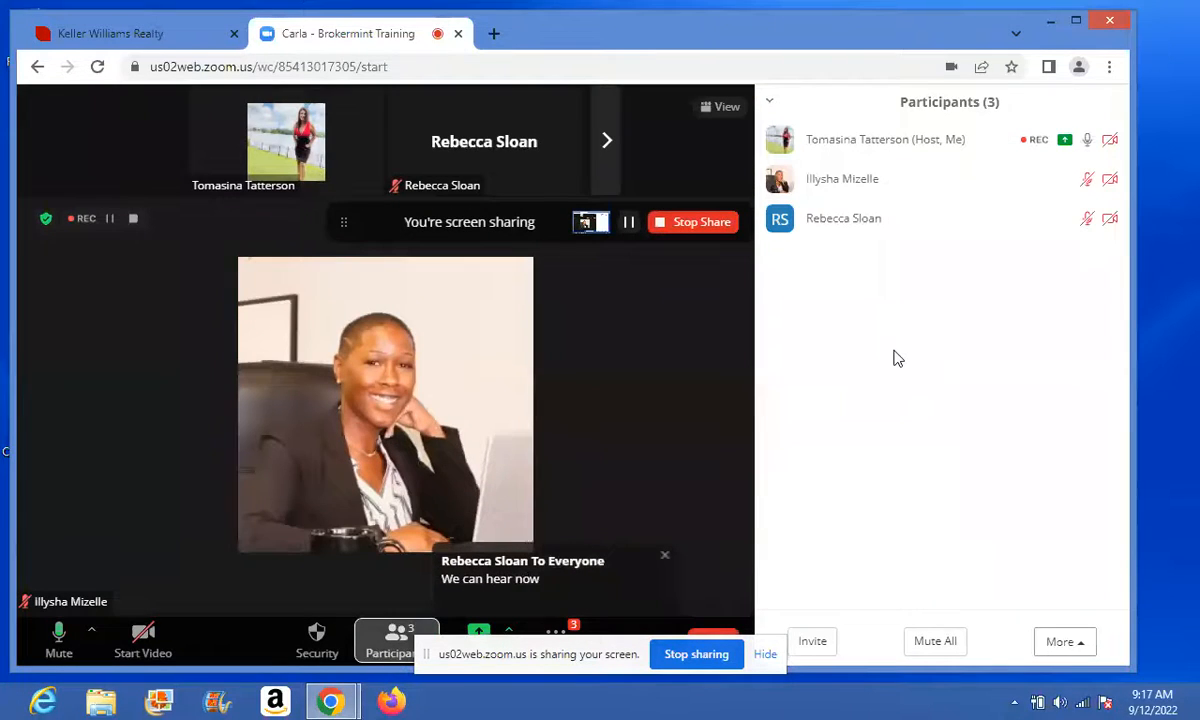
pyautogui.click(176, 33)
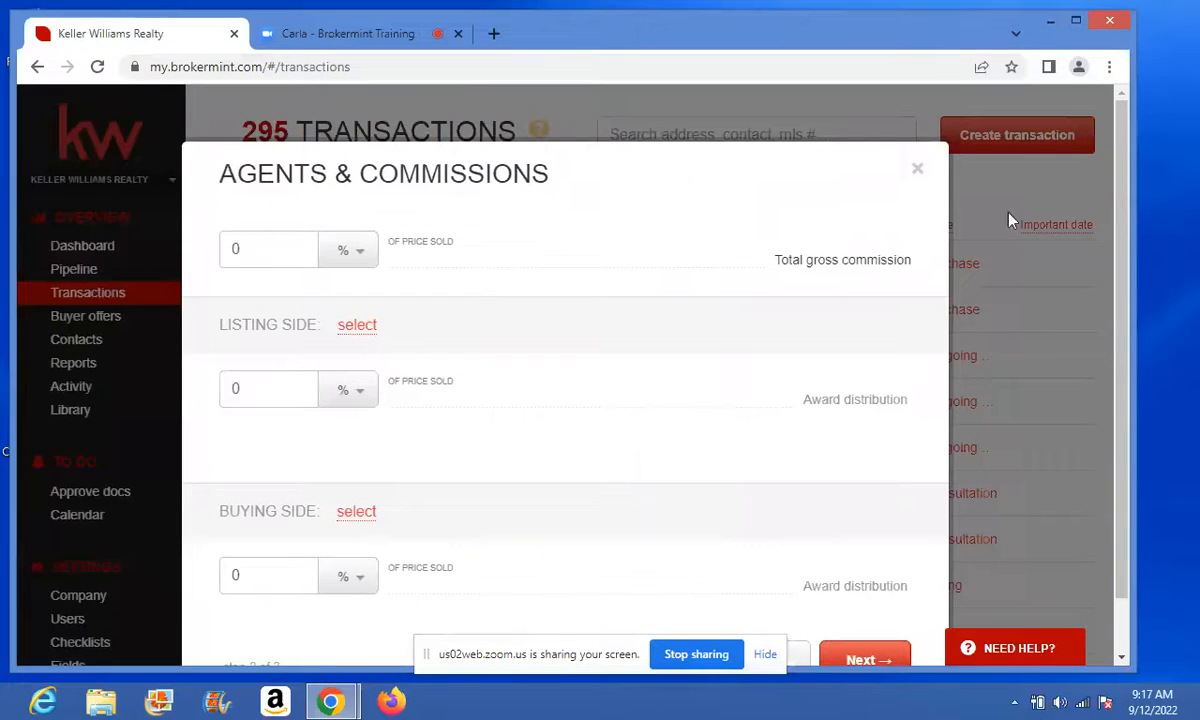
# - Set the total gross commission to 3% of price sold
pyautogui.scroll(-1, 1128, 259)
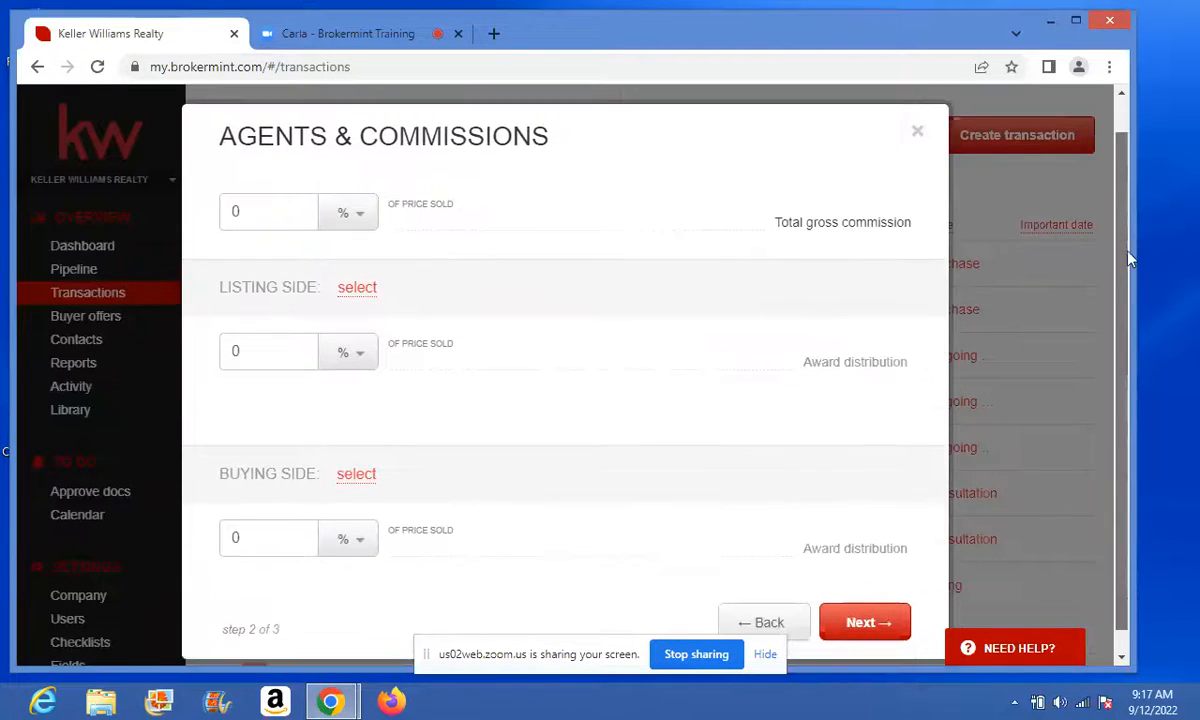
pyautogui.scroll(-1, 1128, 262)
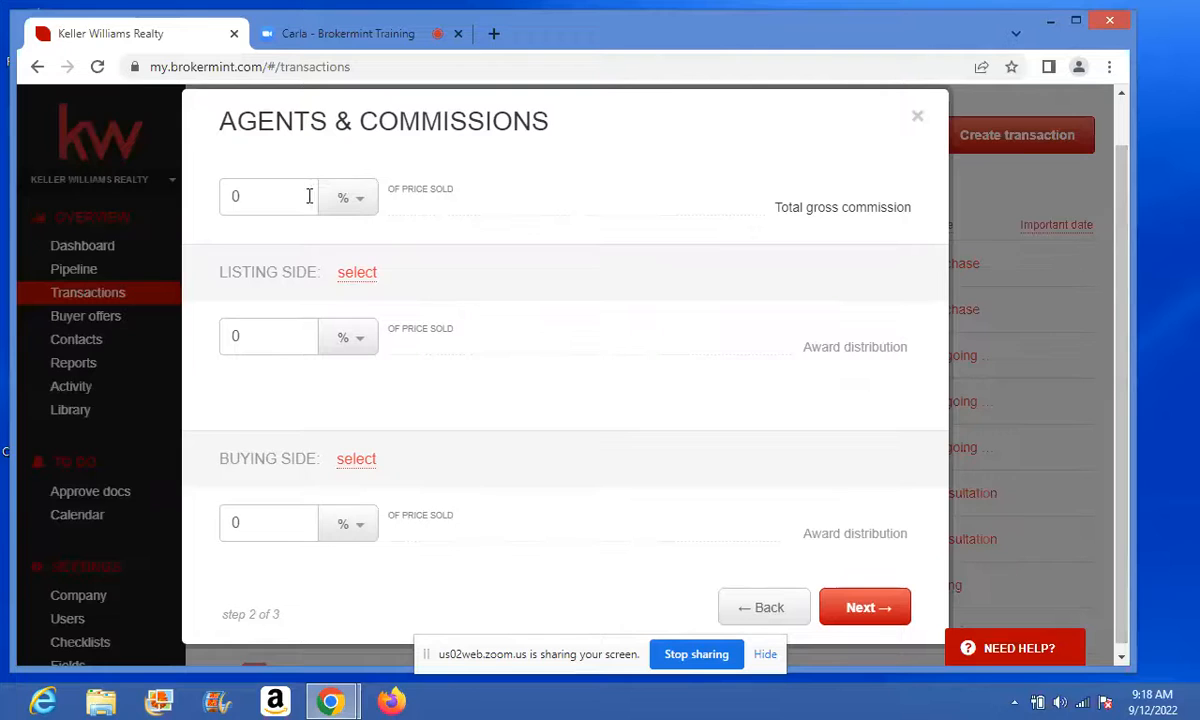
pyautogui.click(358, 201)
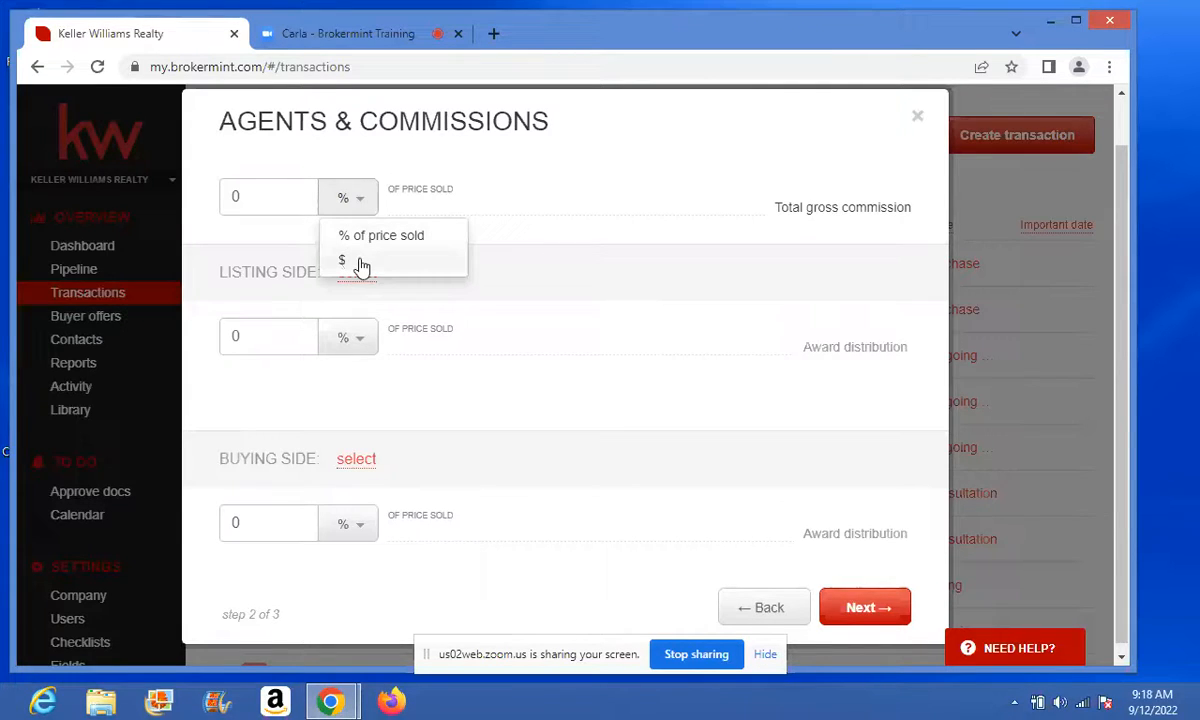
pyautogui.click(247, 198)
pyautogui.press('BackSpace')
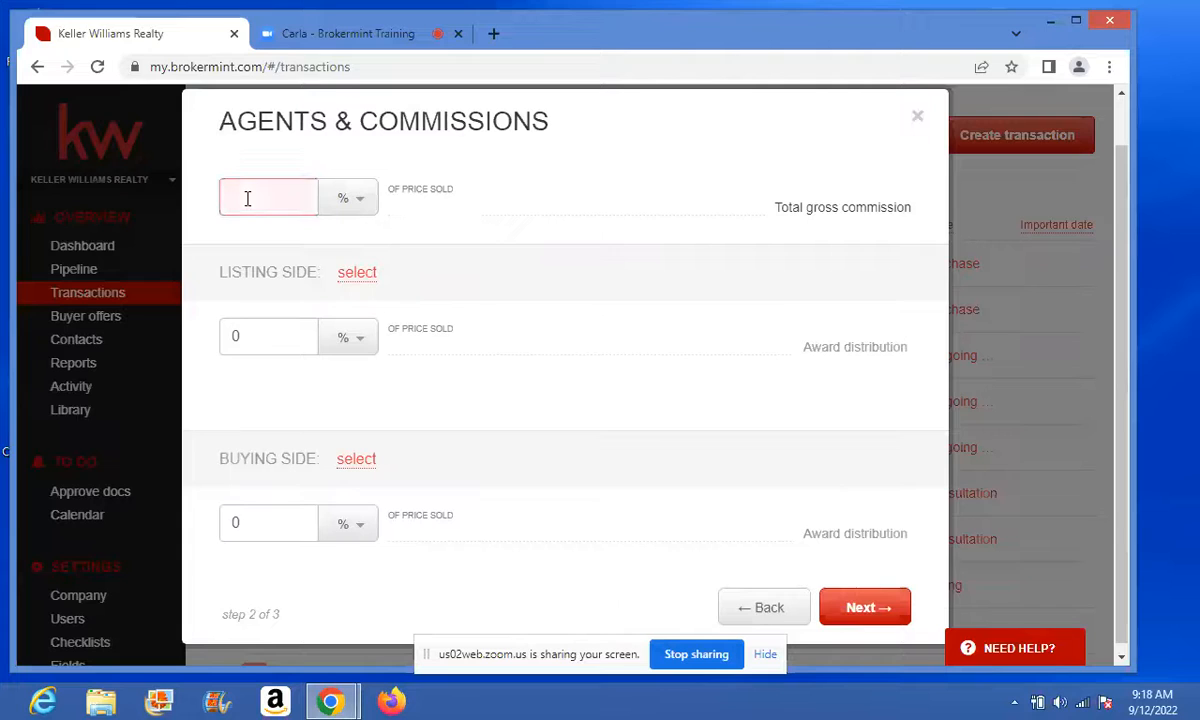
pyautogui.write('3')
# - Assign Keller Williams Realty to the buying side with a 3% commission
pyautogui.click(358, 461)
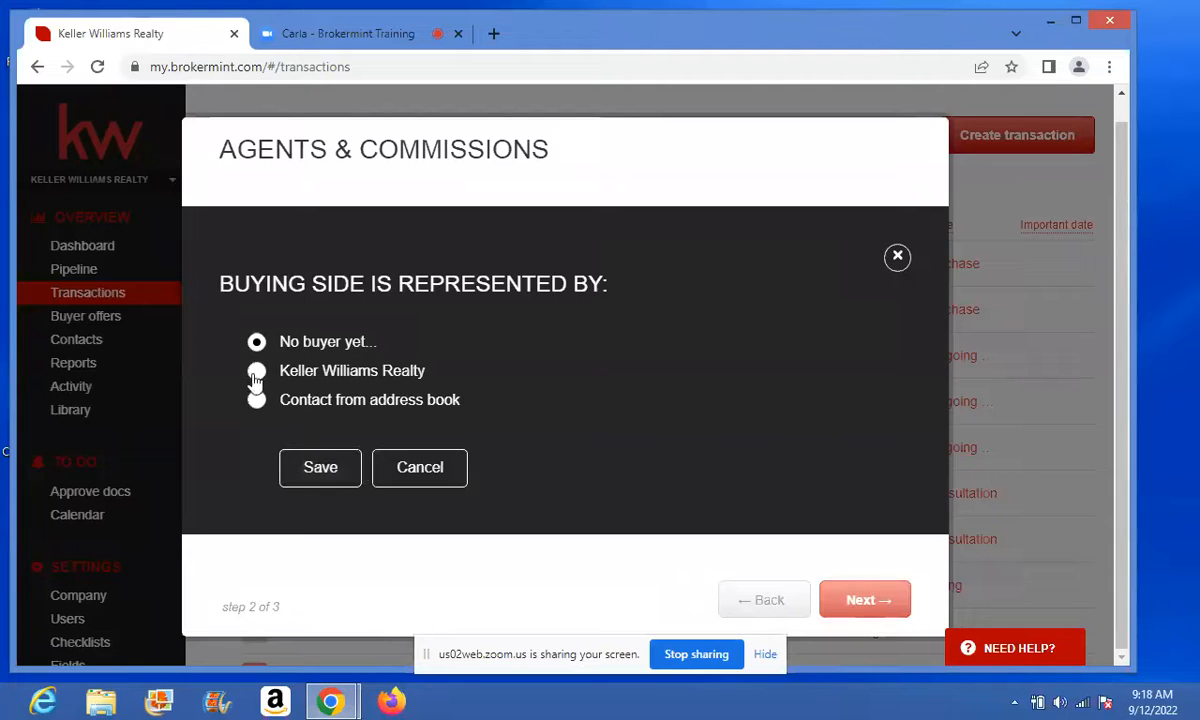
pyautogui.click(256, 371)
pyautogui.click(316, 467)
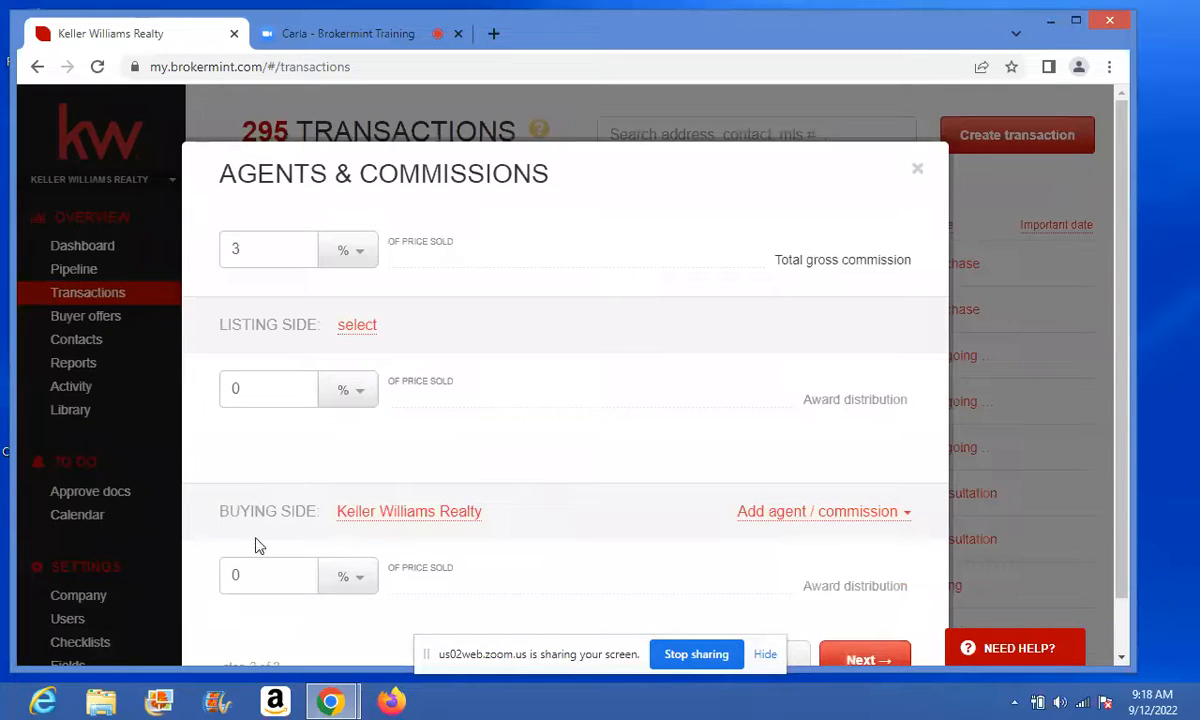
pyautogui.click(248, 582)
pyautogui.press('BackSpace')
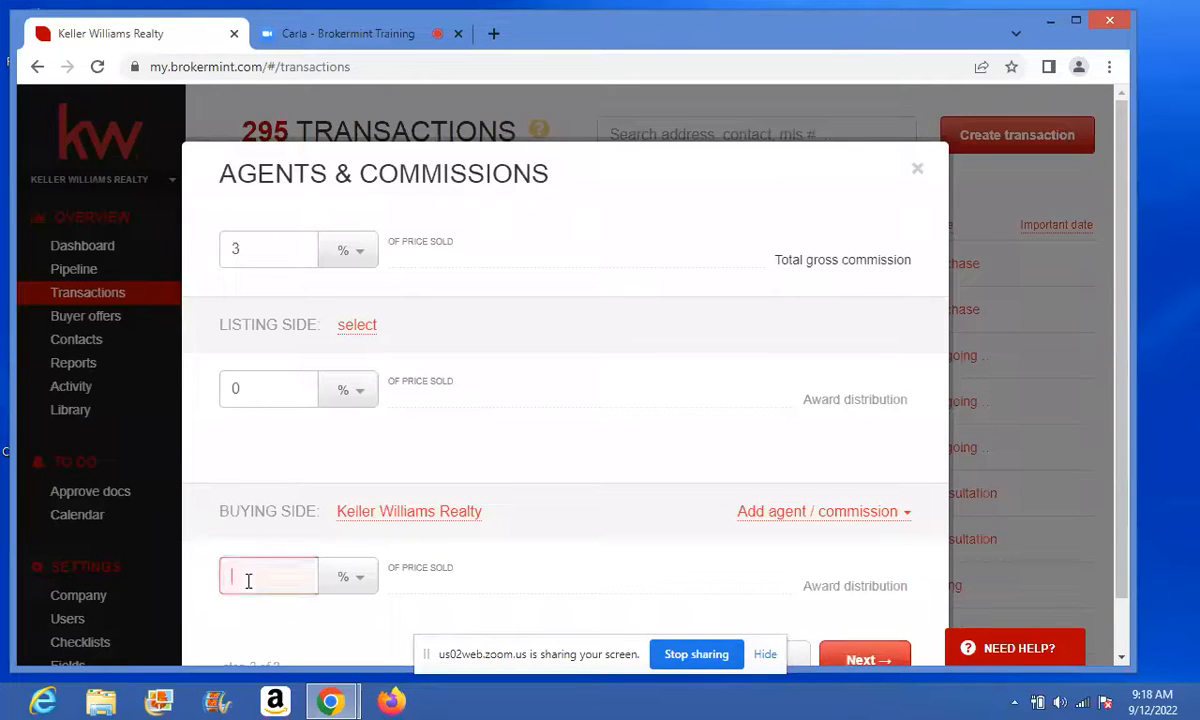
pyautogui.write('3')
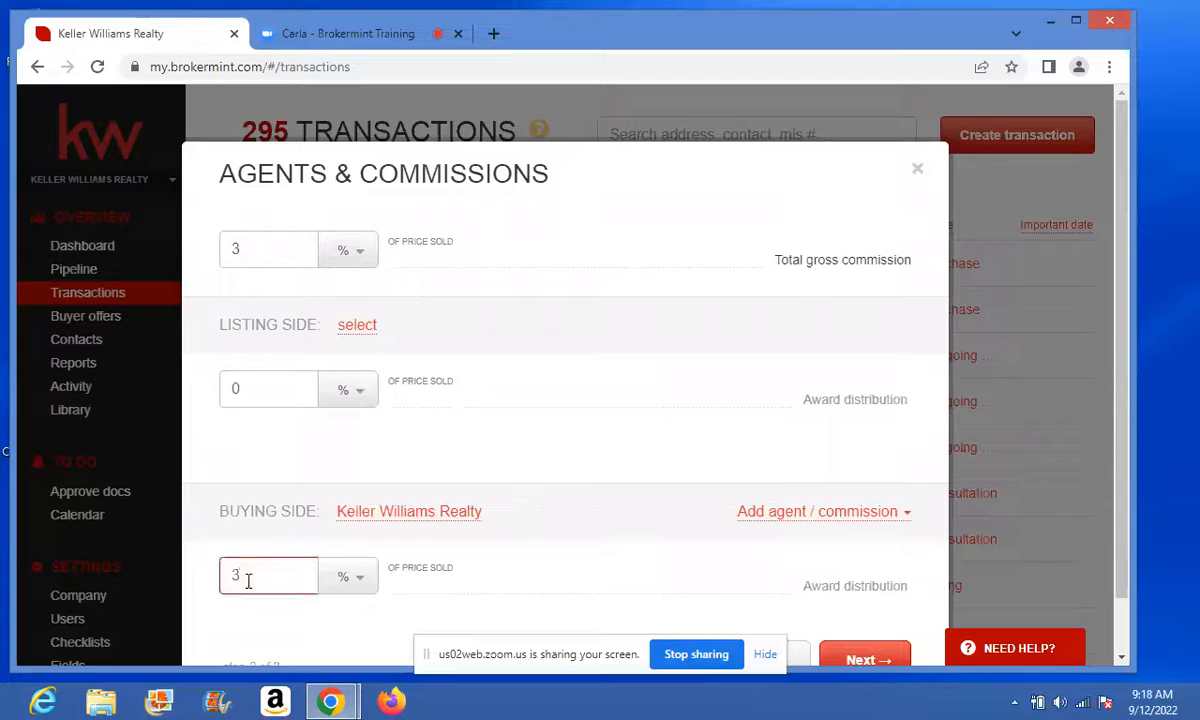
pyautogui.click(551, 516)
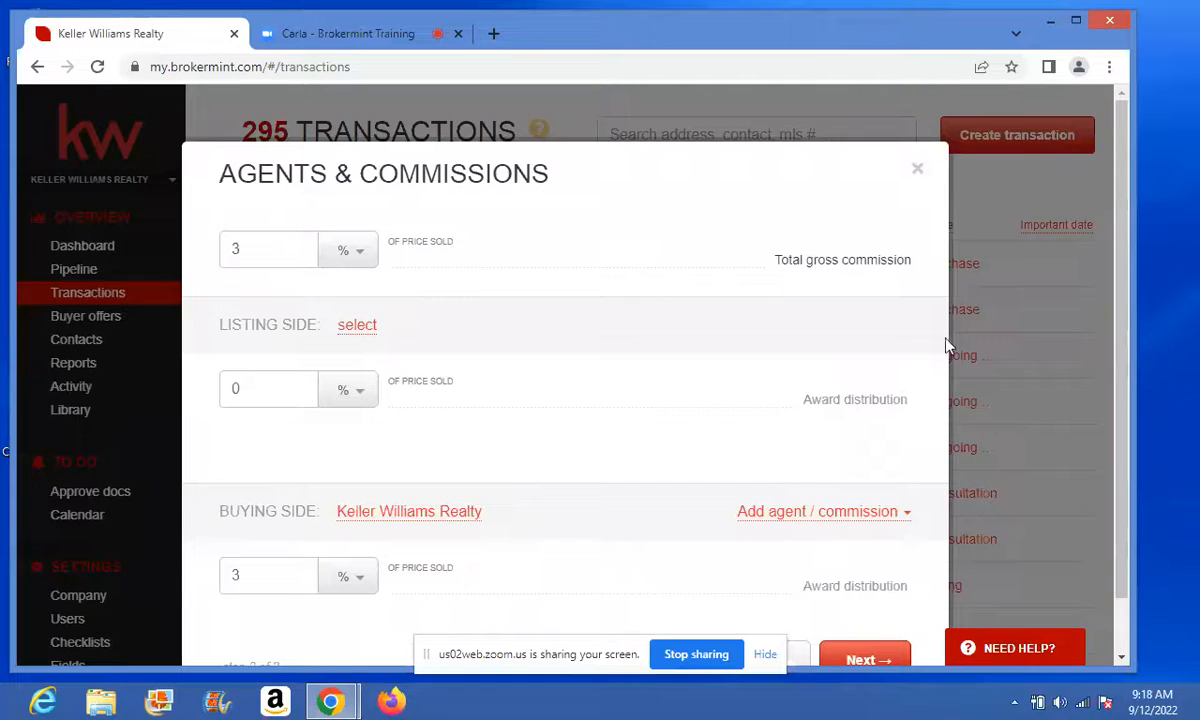
pyautogui.scroll(-1, 1124, 376)
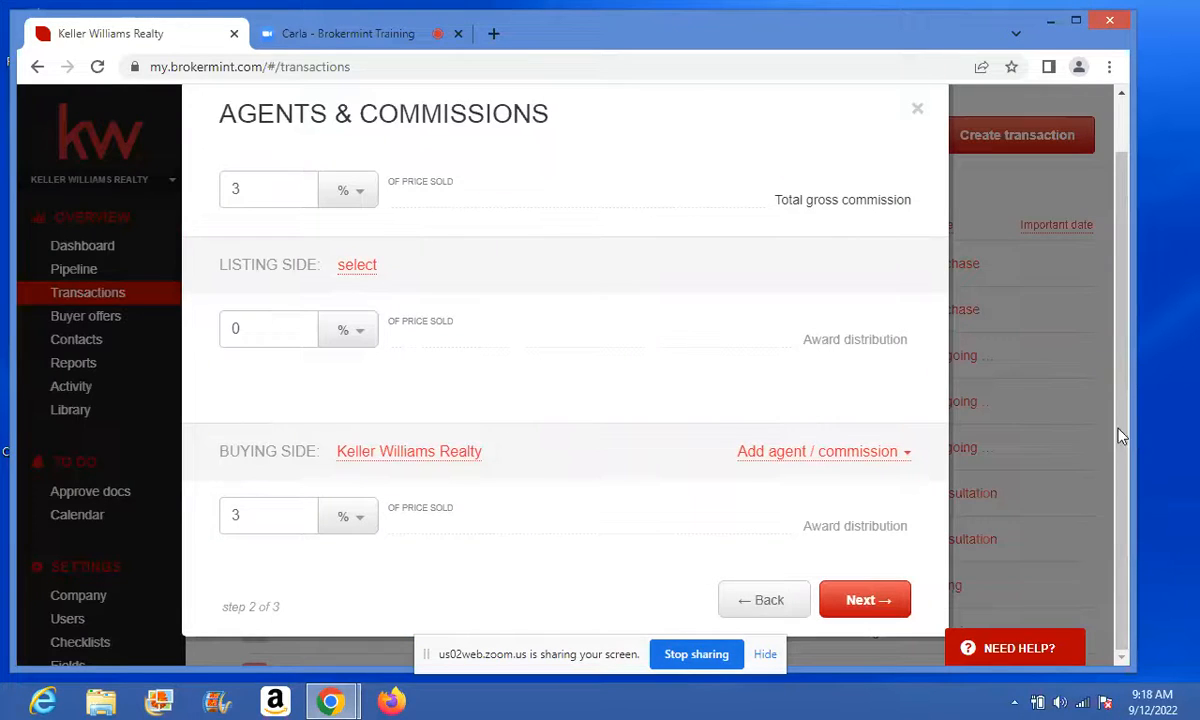
# - Search for the buying-side agent by name, keep the Referral (85/15) plan, and save
pyautogui.click(822, 455)
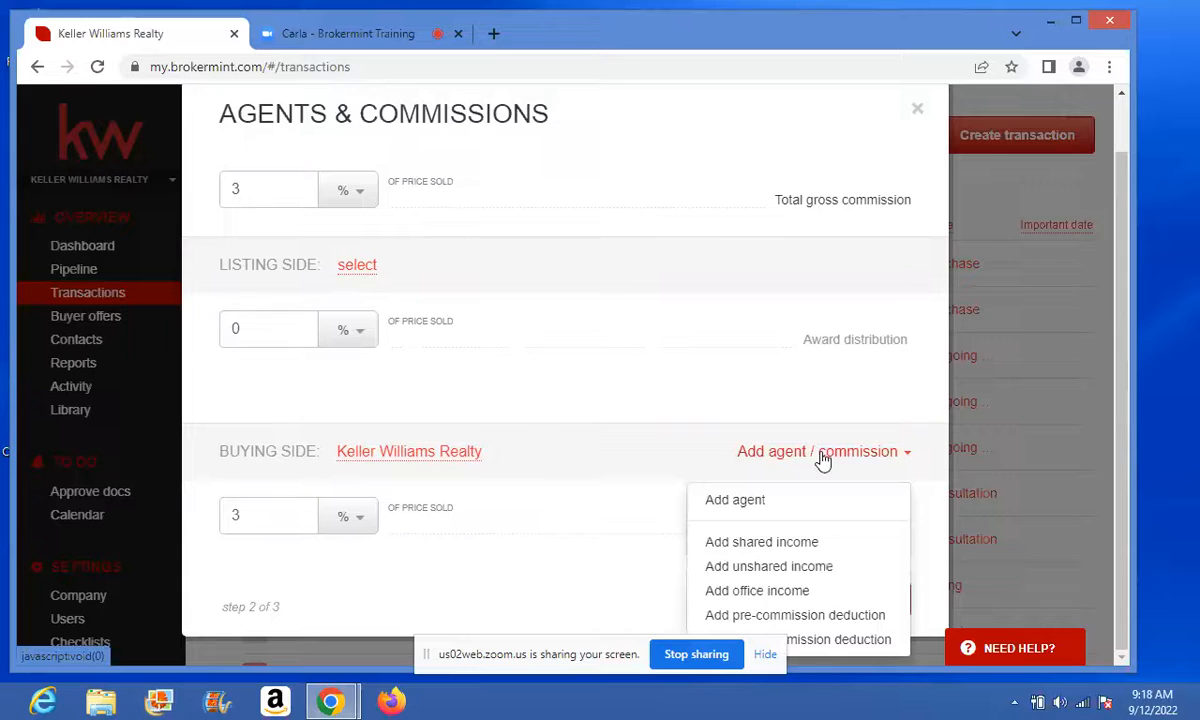
pyautogui.click(730, 501)
pyautogui.click(382, 360)
pyautogui.write('c')
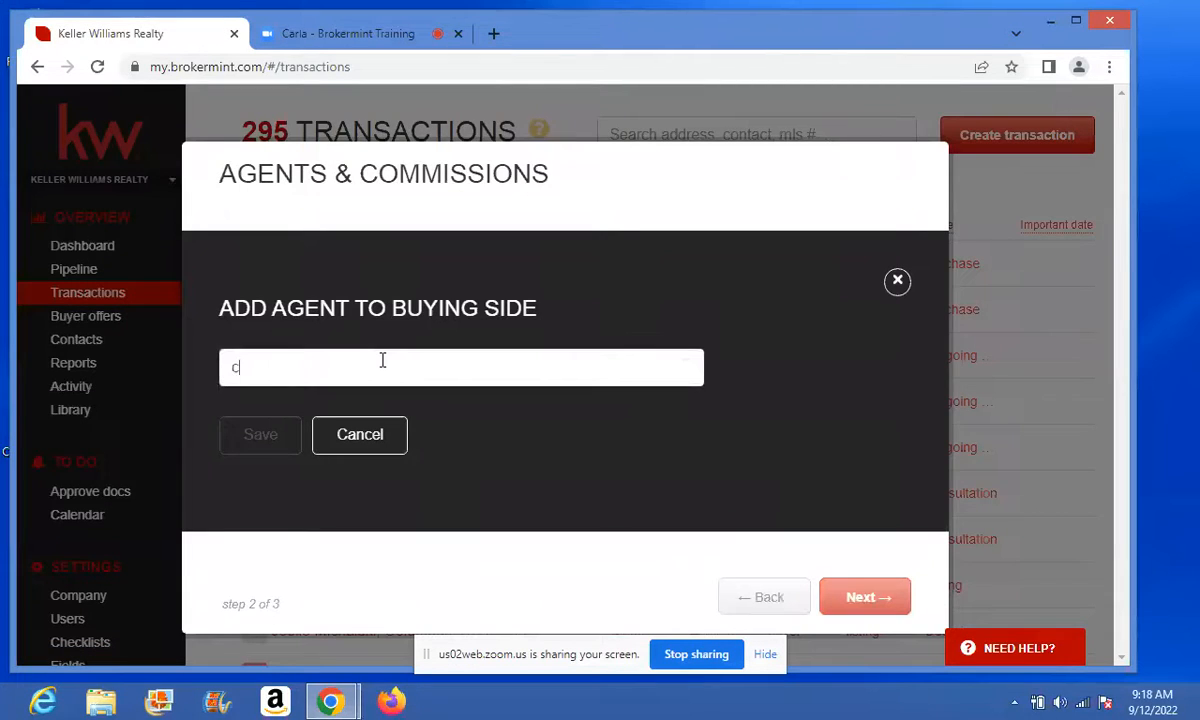
pyautogui.write('arla')
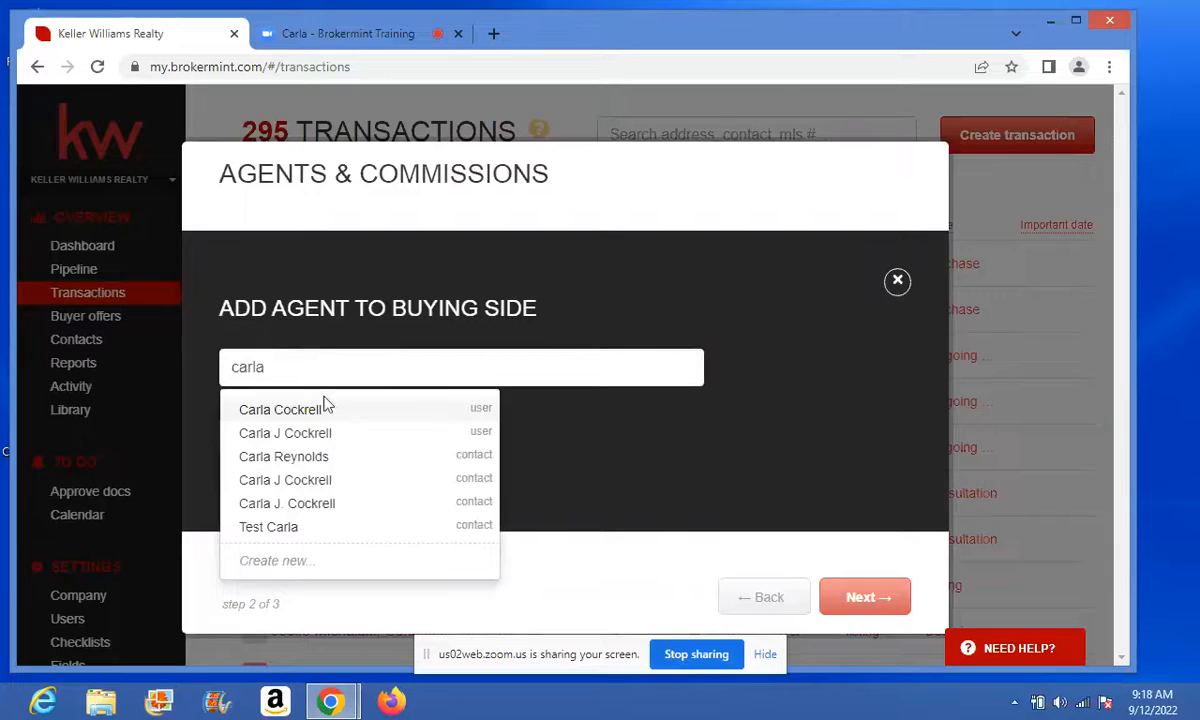
pyautogui.click(315, 433)
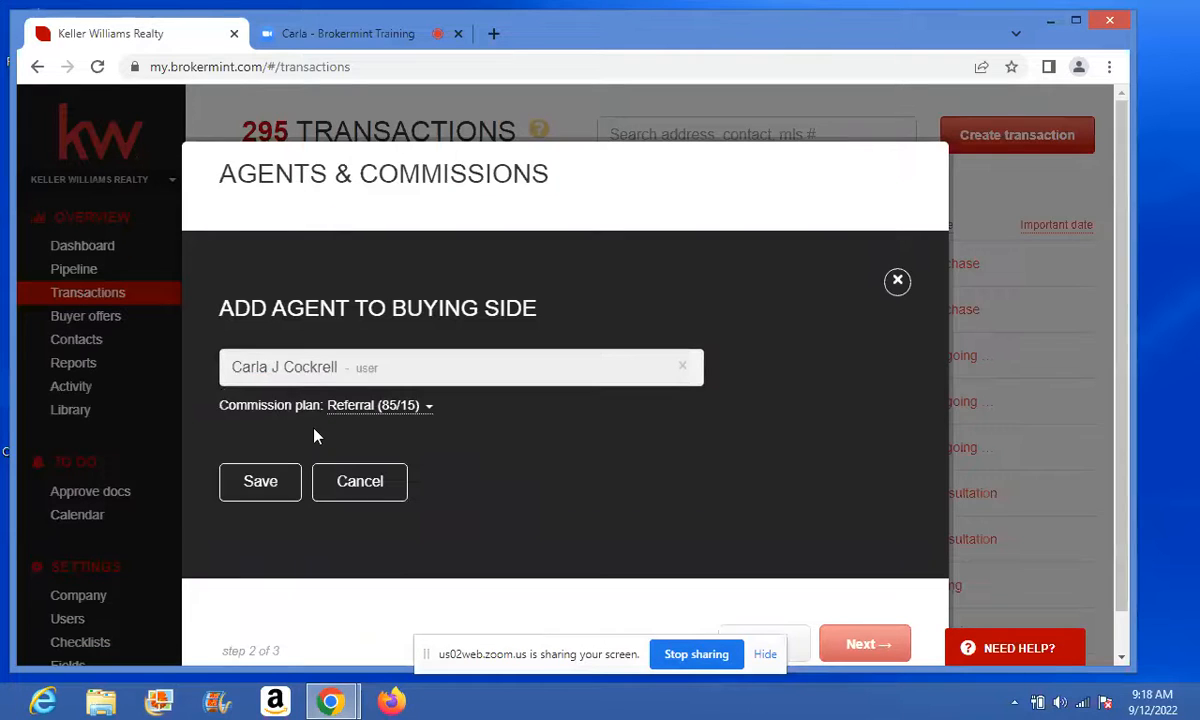
pyautogui.click(427, 411)
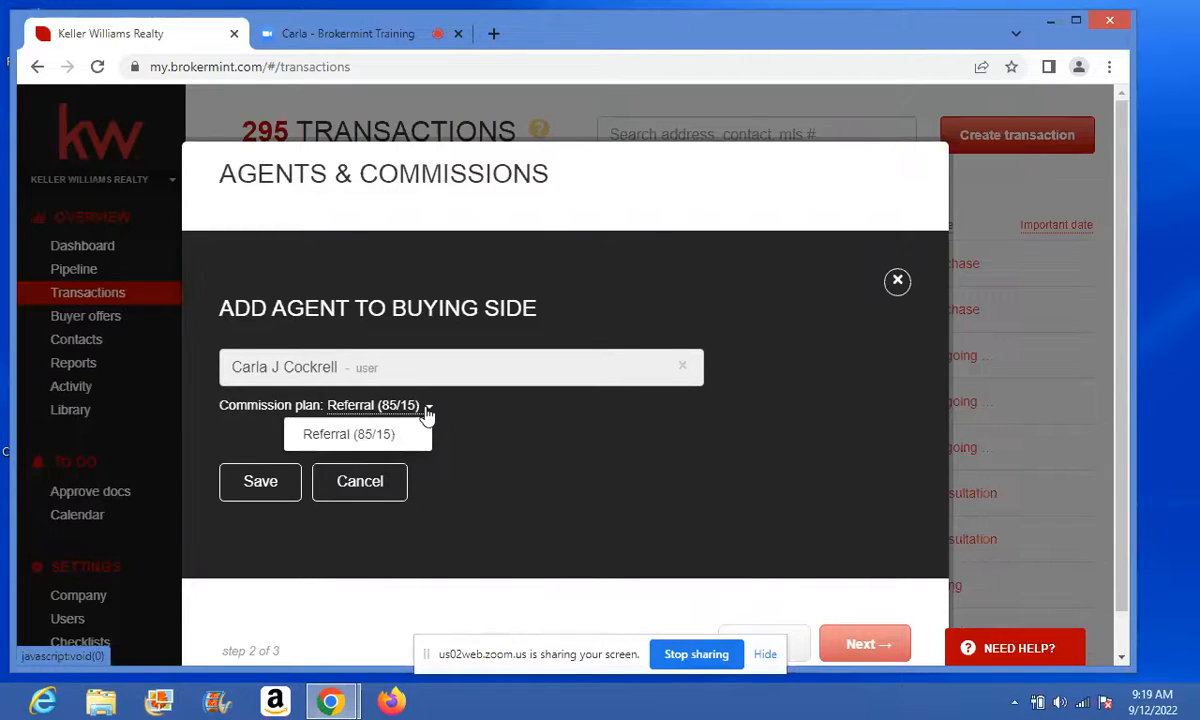
pyautogui.click(490, 423)
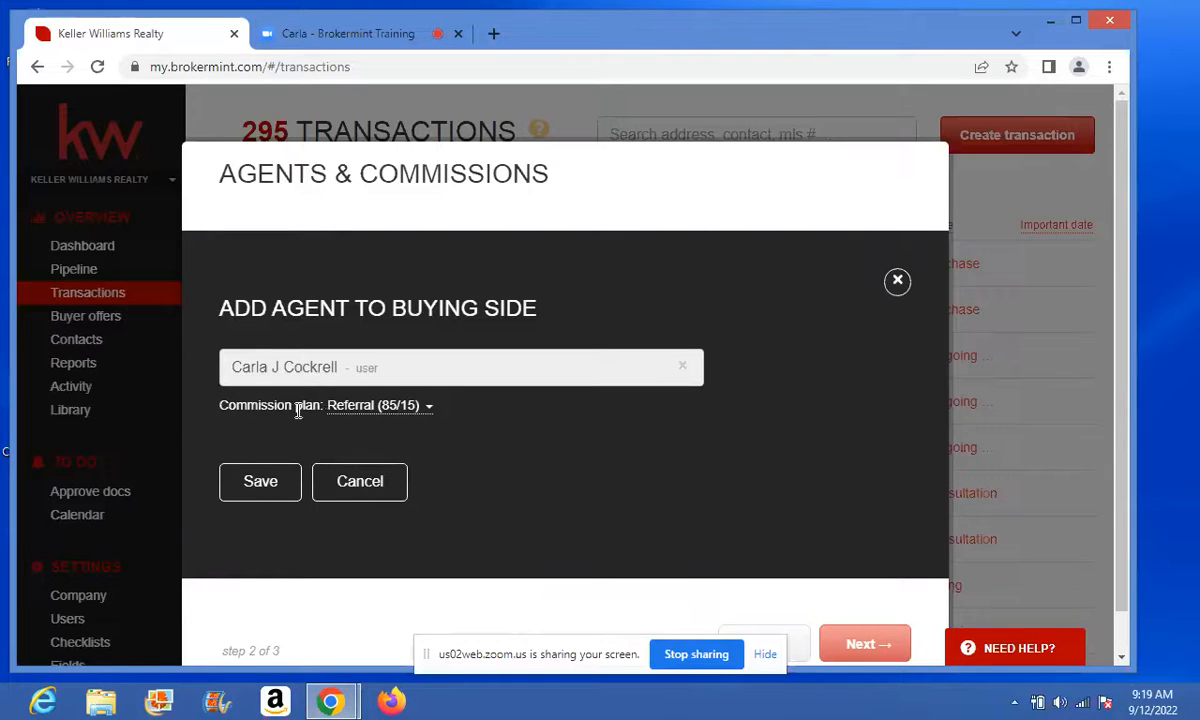
pyautogui.click(262, 483)
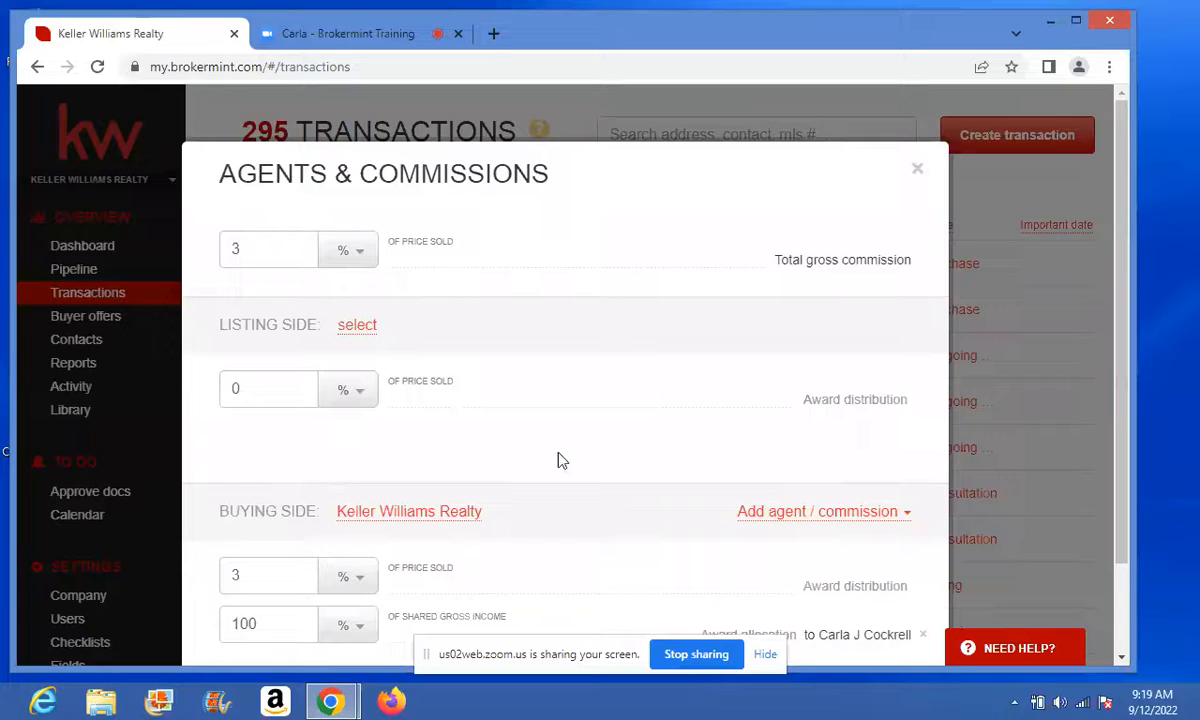
pyautogui.scroll(-2, 1050, 415)
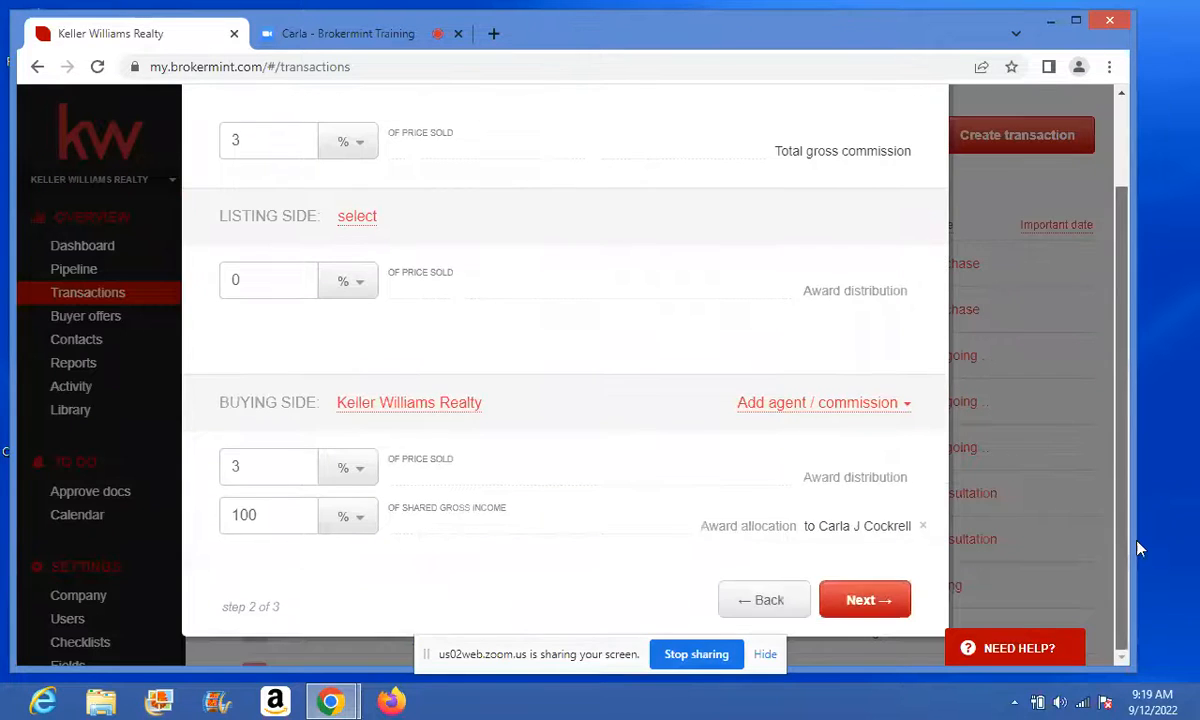
# - Go to the Contacts step and add the existing buyer contact as a Buyer entry
pyautogui.click(866, 602)
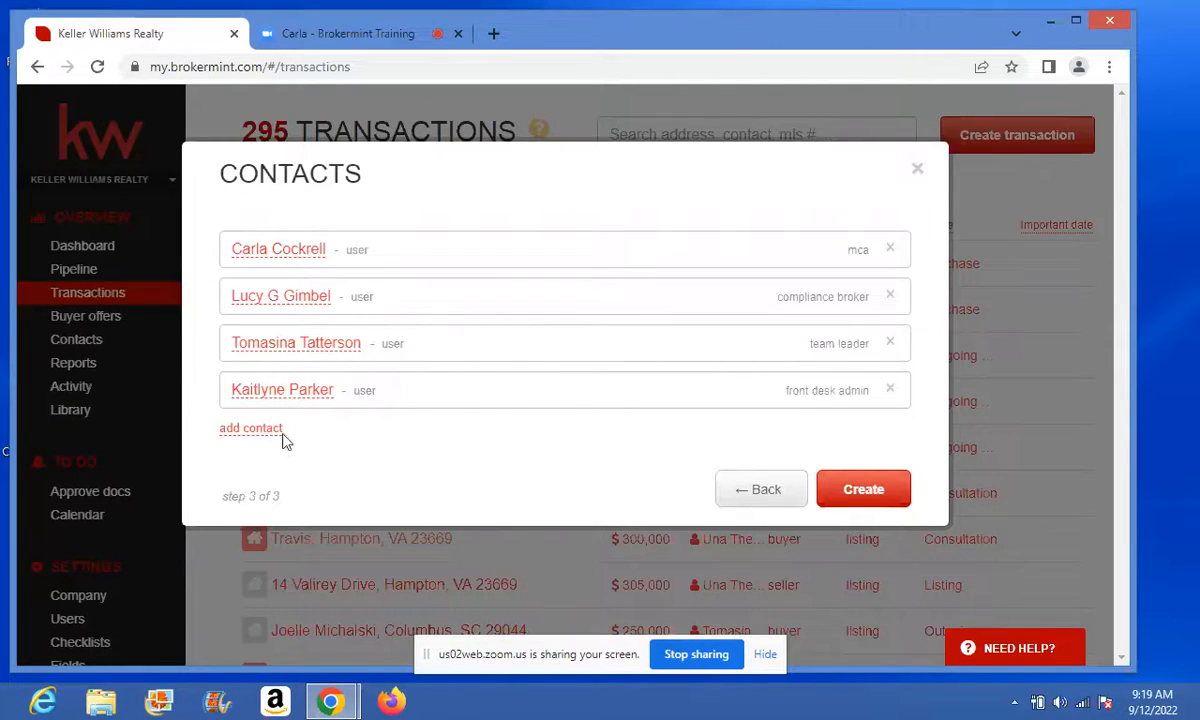
pyautogui.click(229, 432)
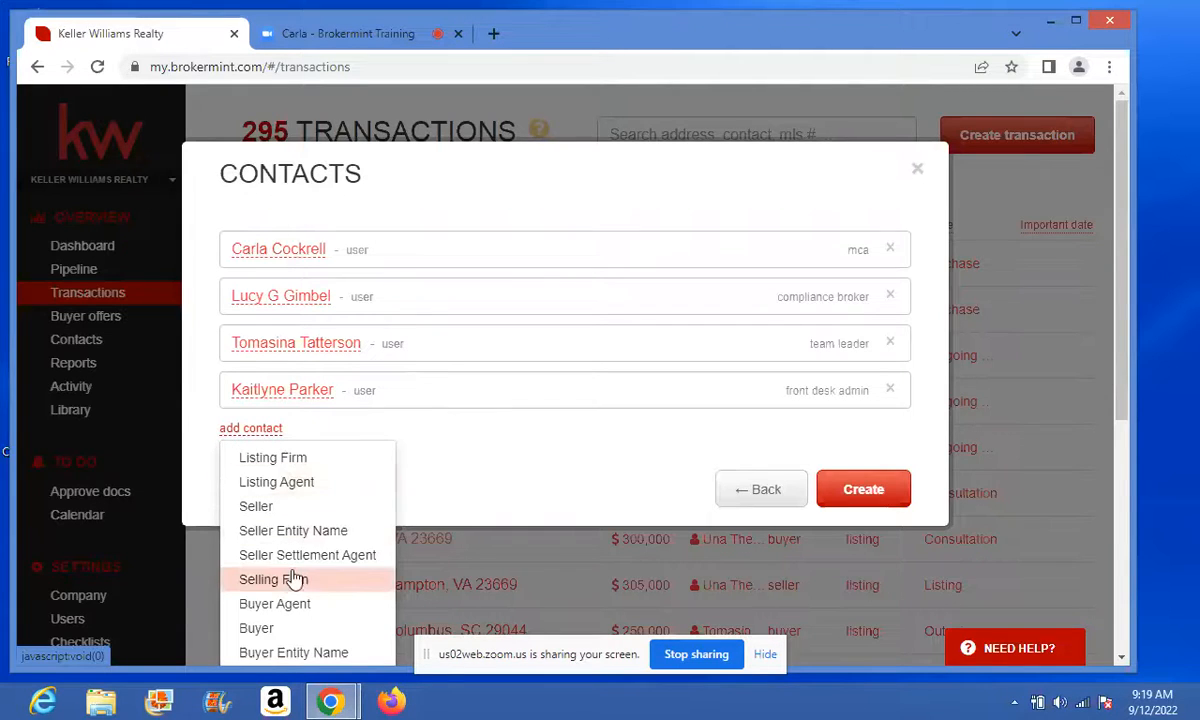
pyautogui.click(270, 628)
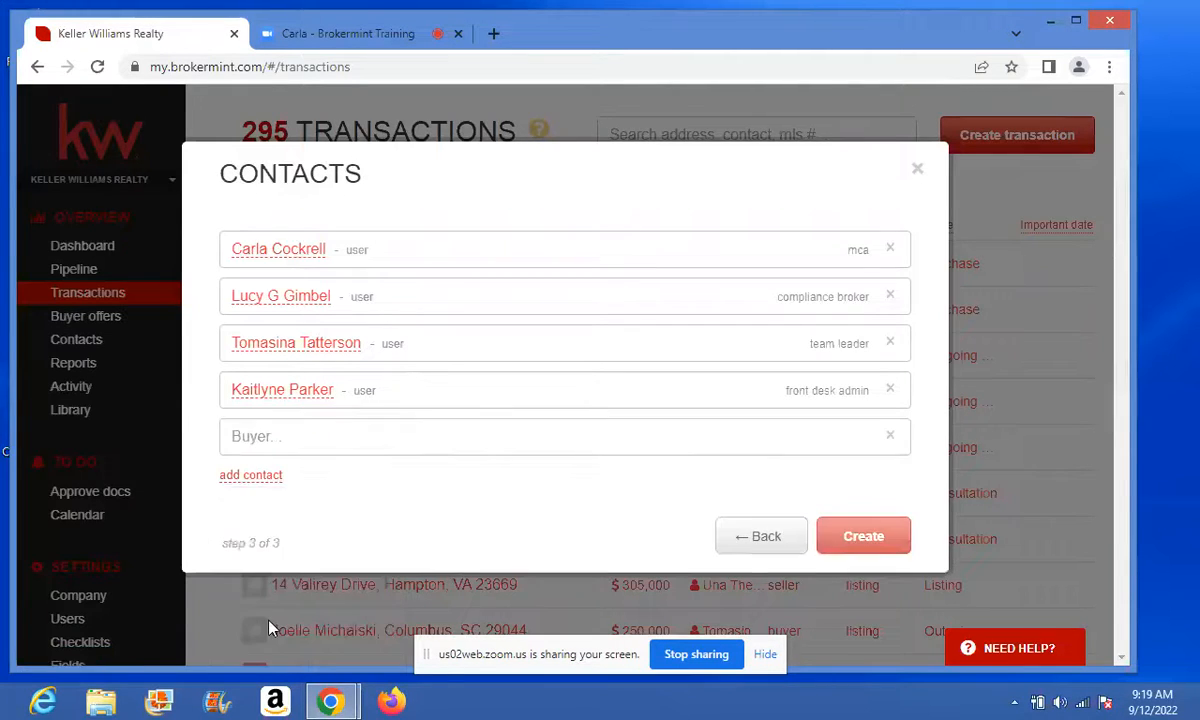
pyautogui.click(271, 437)
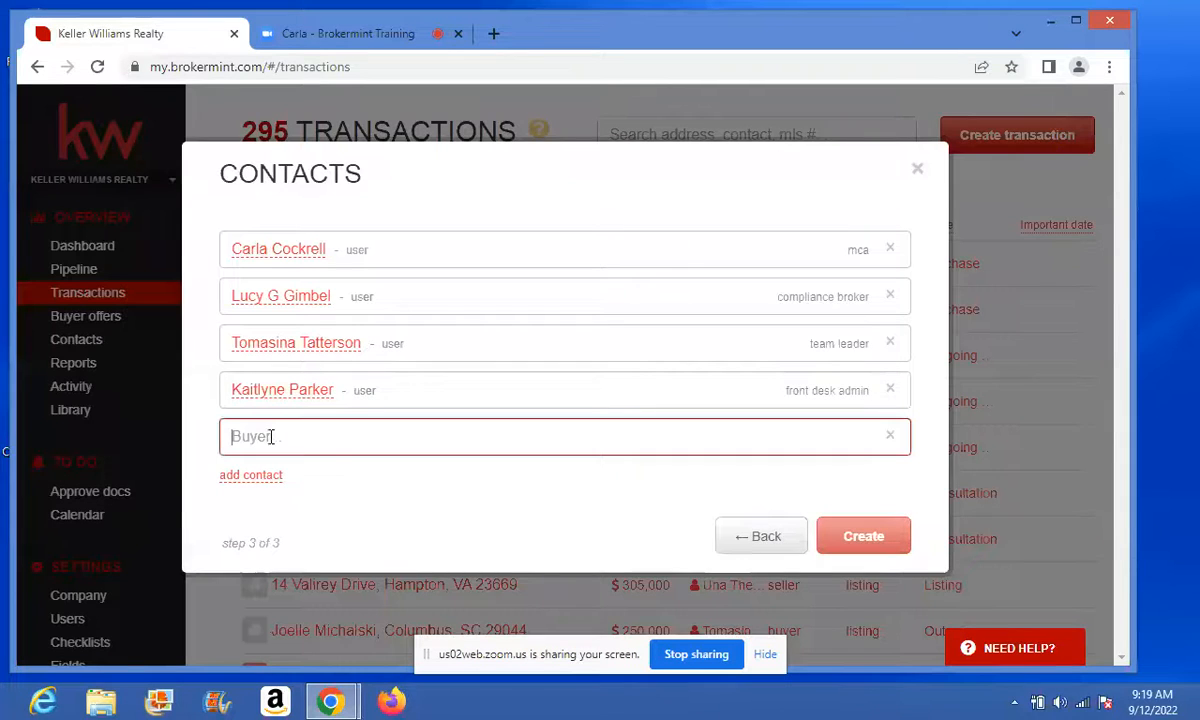
pyautogui.write('betty')
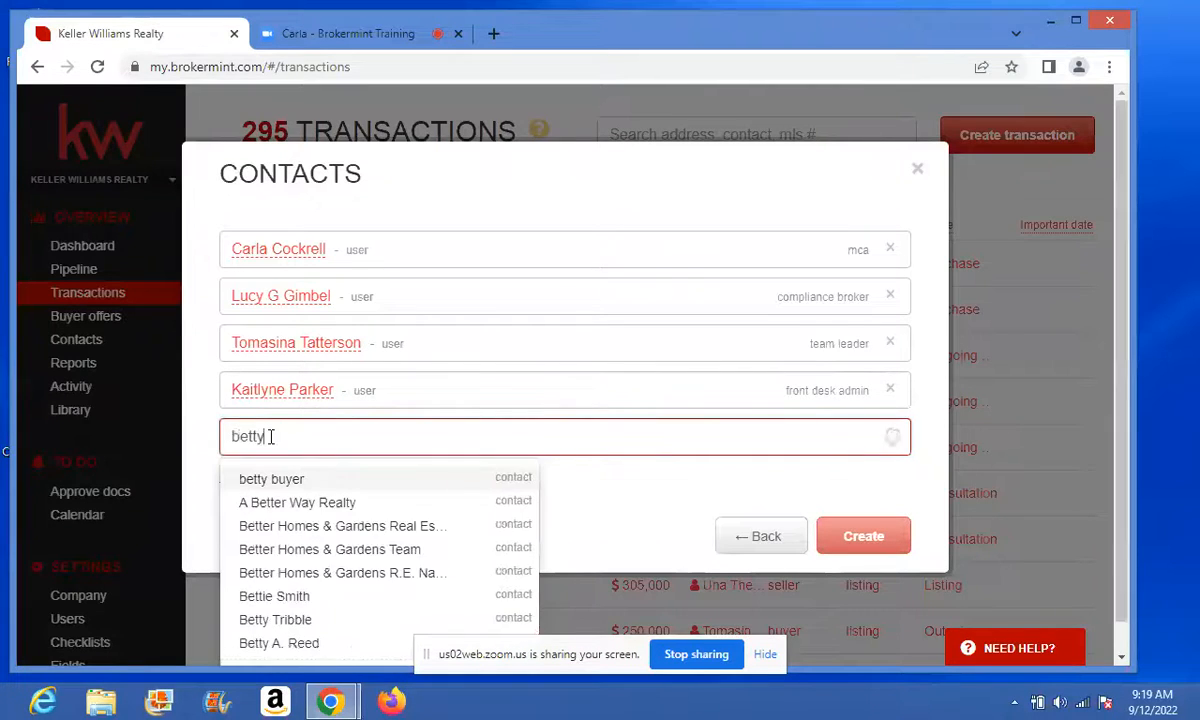
pyautogui.click(278, 480)
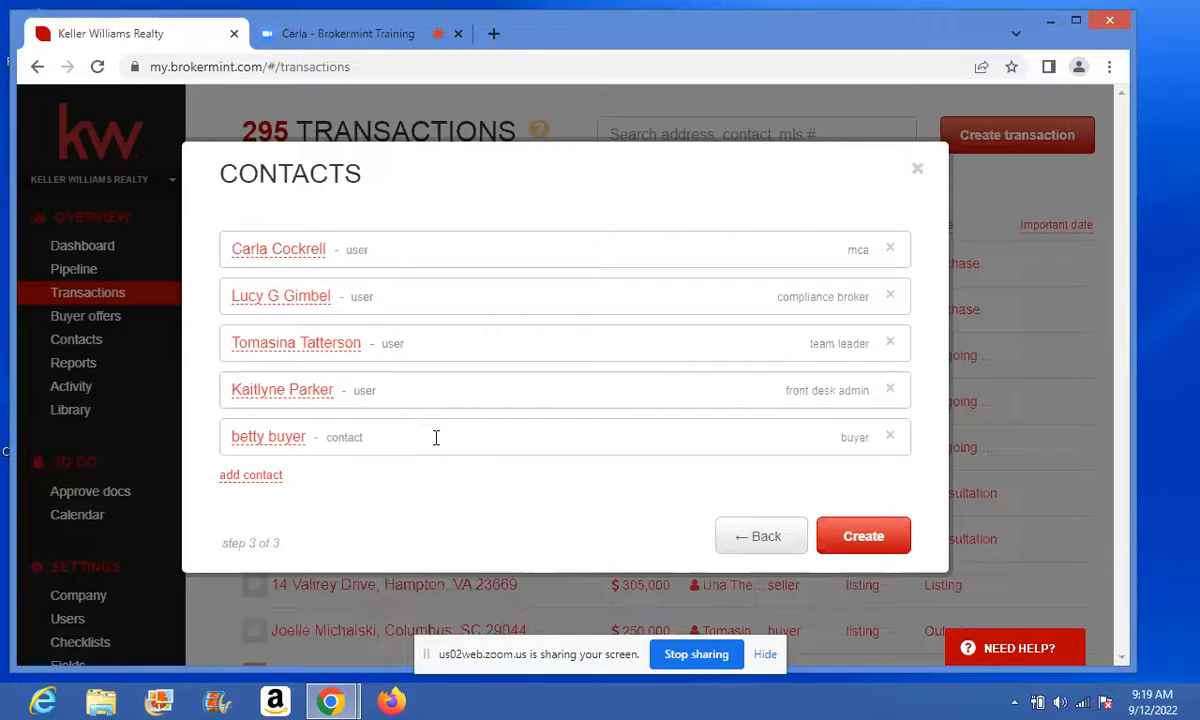
# - Reopen the contact role list to prepare another contact entry
pyautogui.click(273, 478)
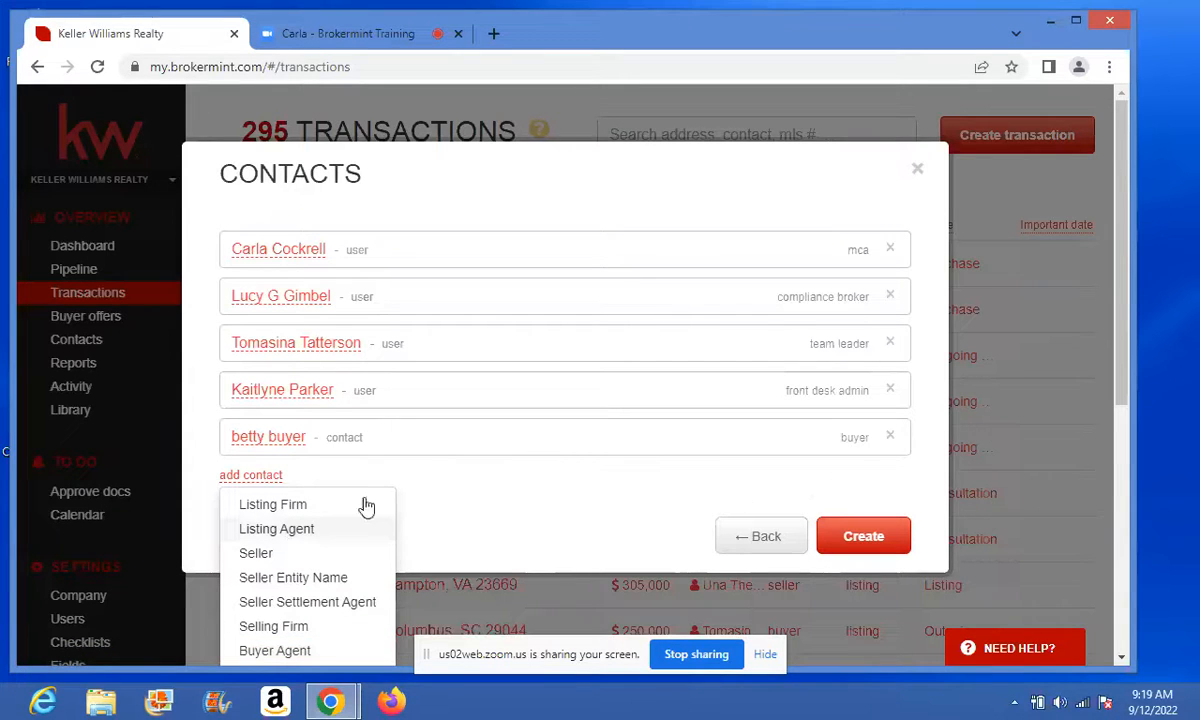
pyautogui.click(268, 478)
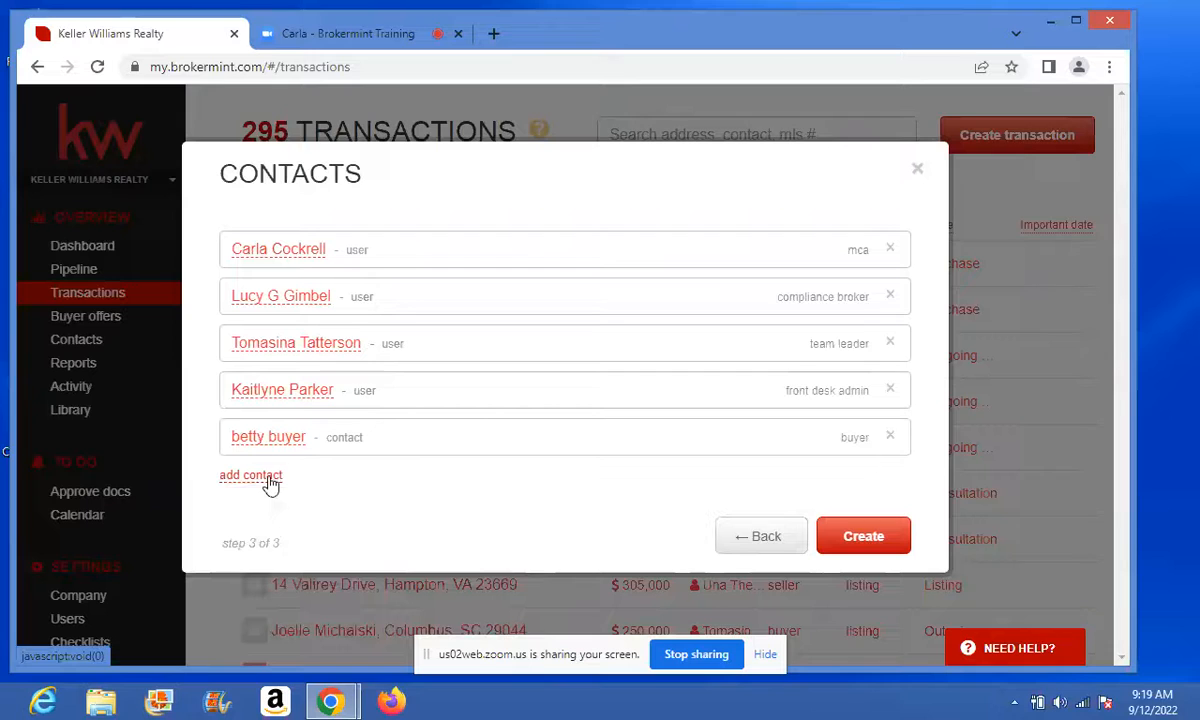
pyautogui.click(268, 477)
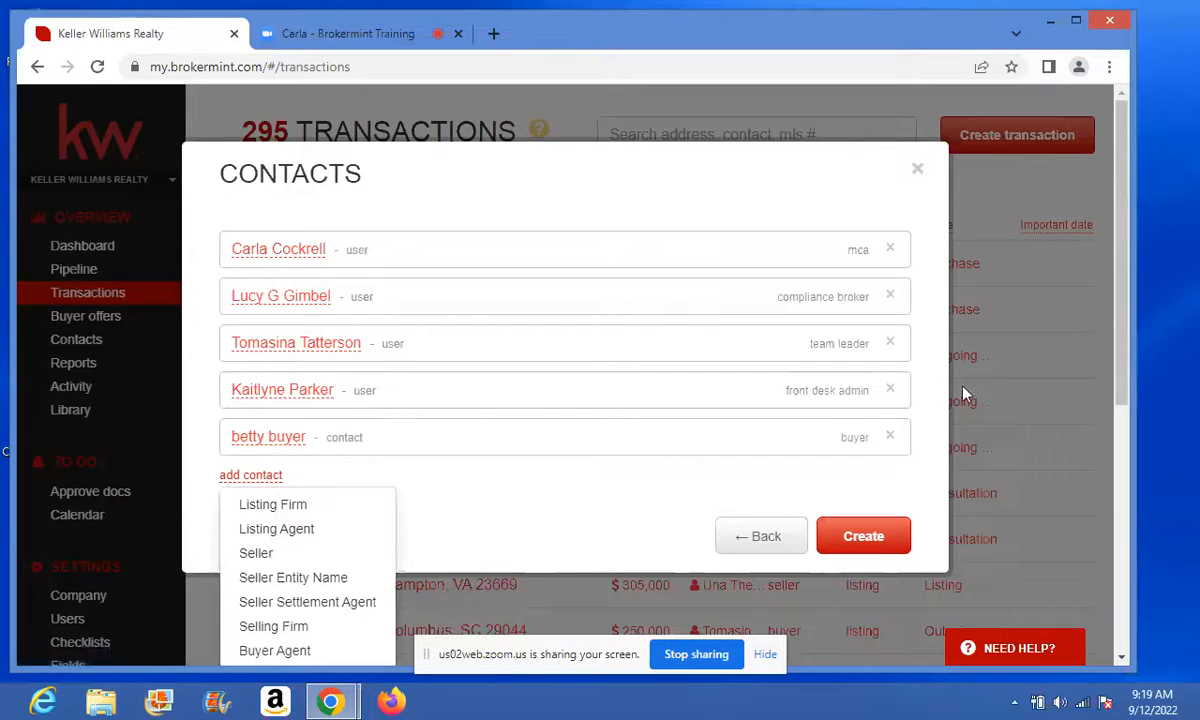
pyautogui.scroll(-1, 1113, 375)
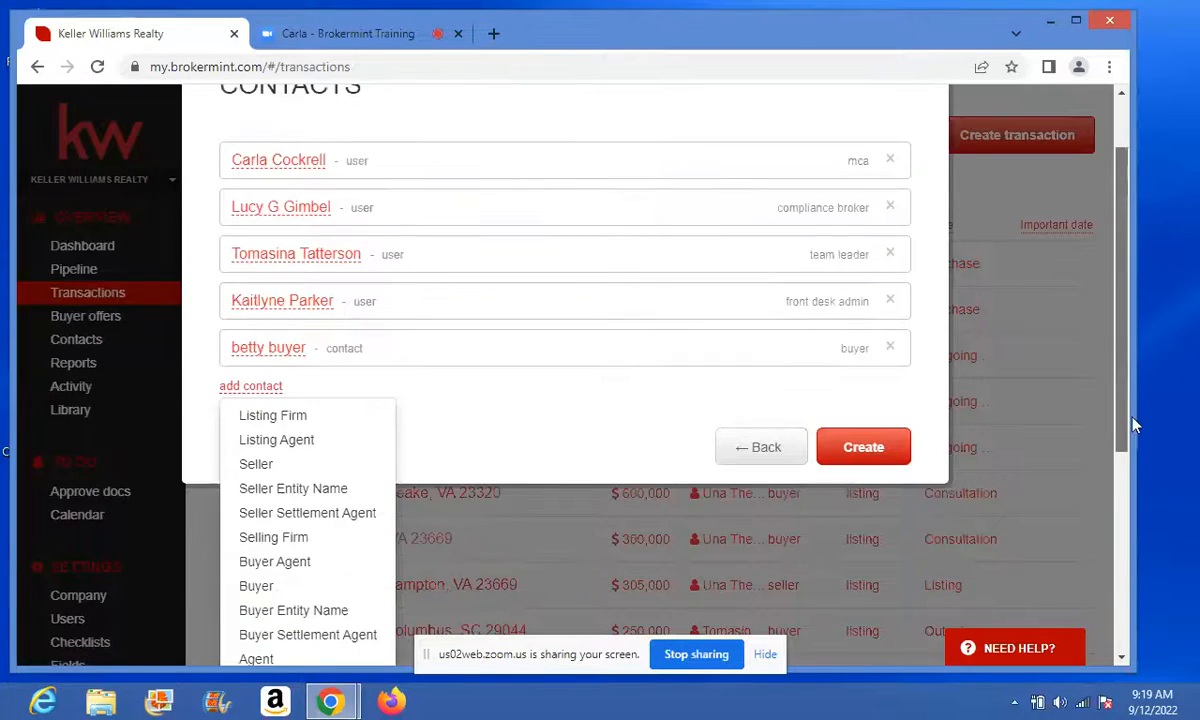
# - Add a second Buyer entry and pick a suggested contact name for it
pyautogui.click(256, 586)
pyautogui.click(281, 482)
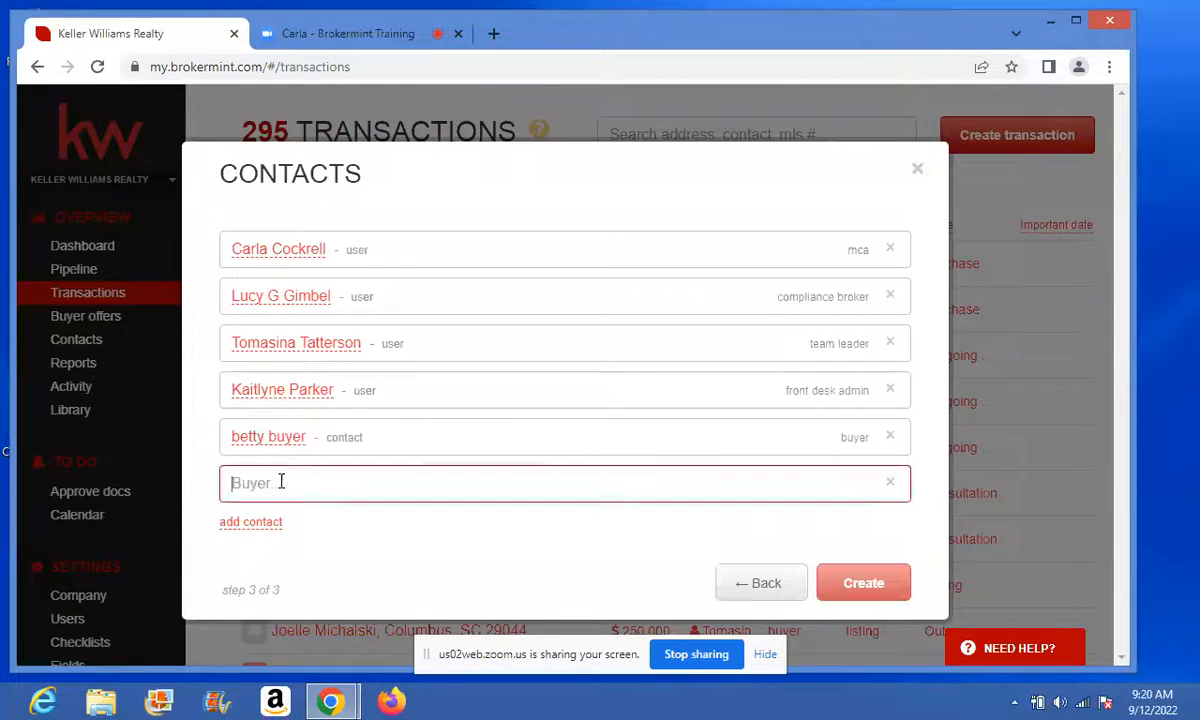
pyautogui.write('megan')
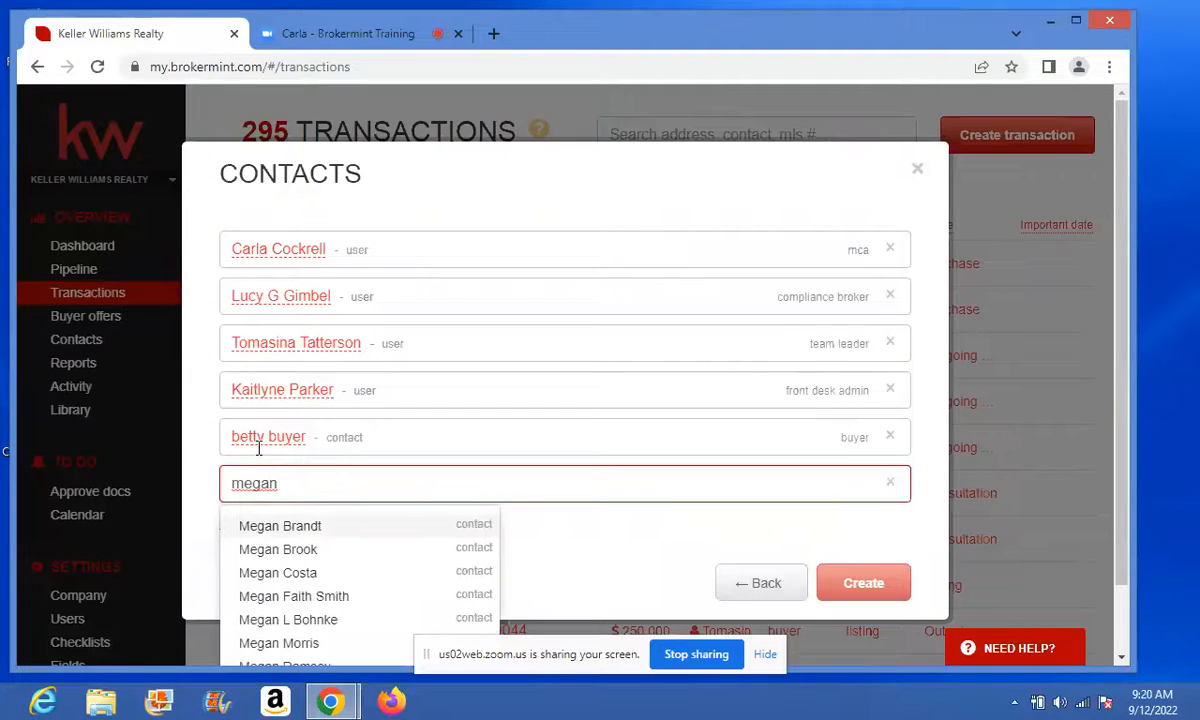
pyautogui.click(1121, 399)
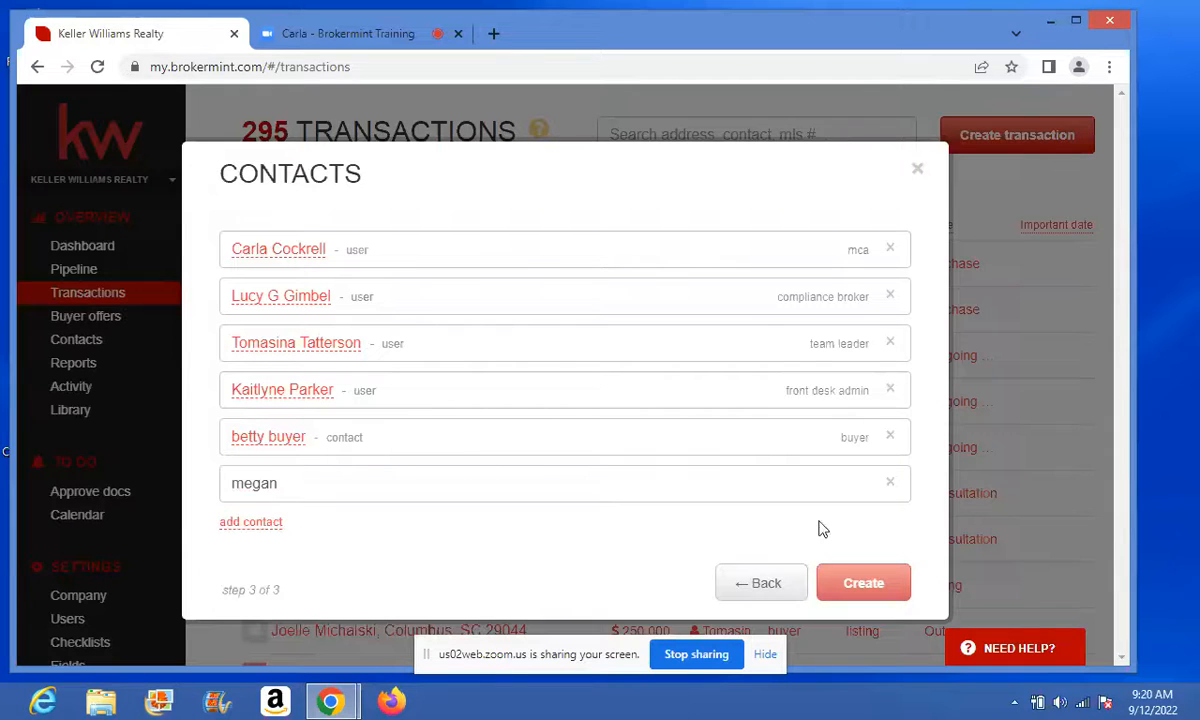
pyautogui.click(363, 485)
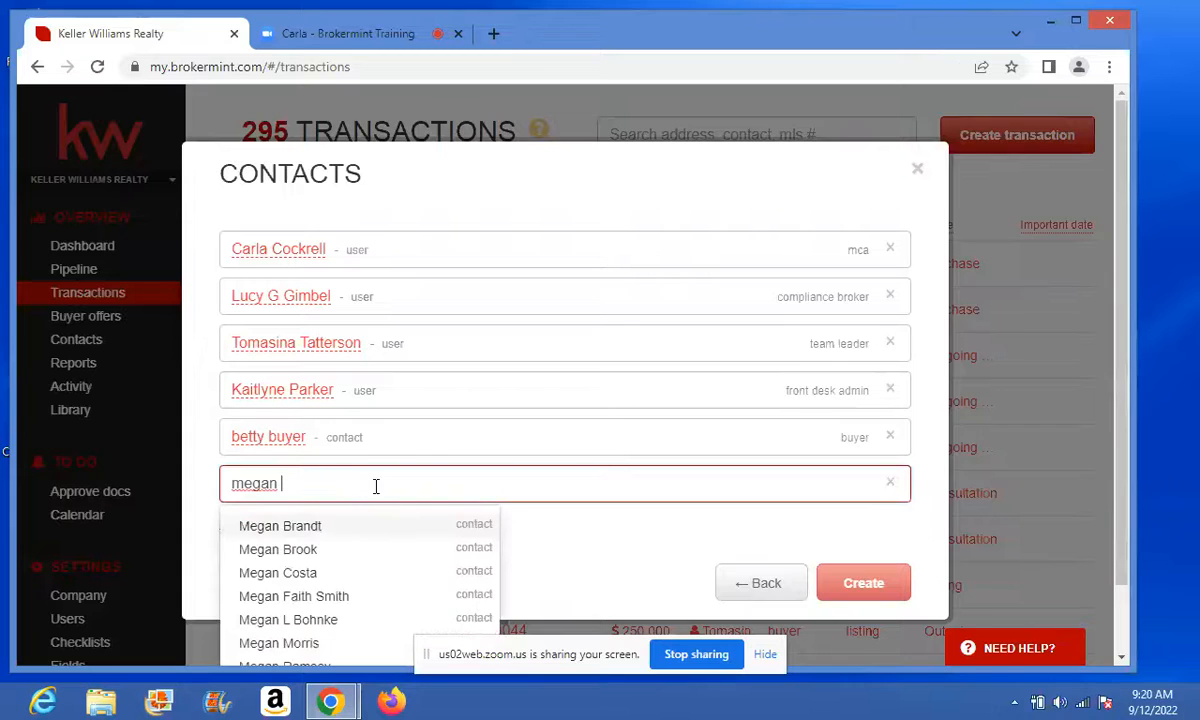
pyautogui.press('Down')
pyautogui.press('Down')
pyautogui.press('Down')
pyautogui.press('Down')
pyautogui.press('Down')
pyautogui.press('Down')
pyautogui.press('Down')
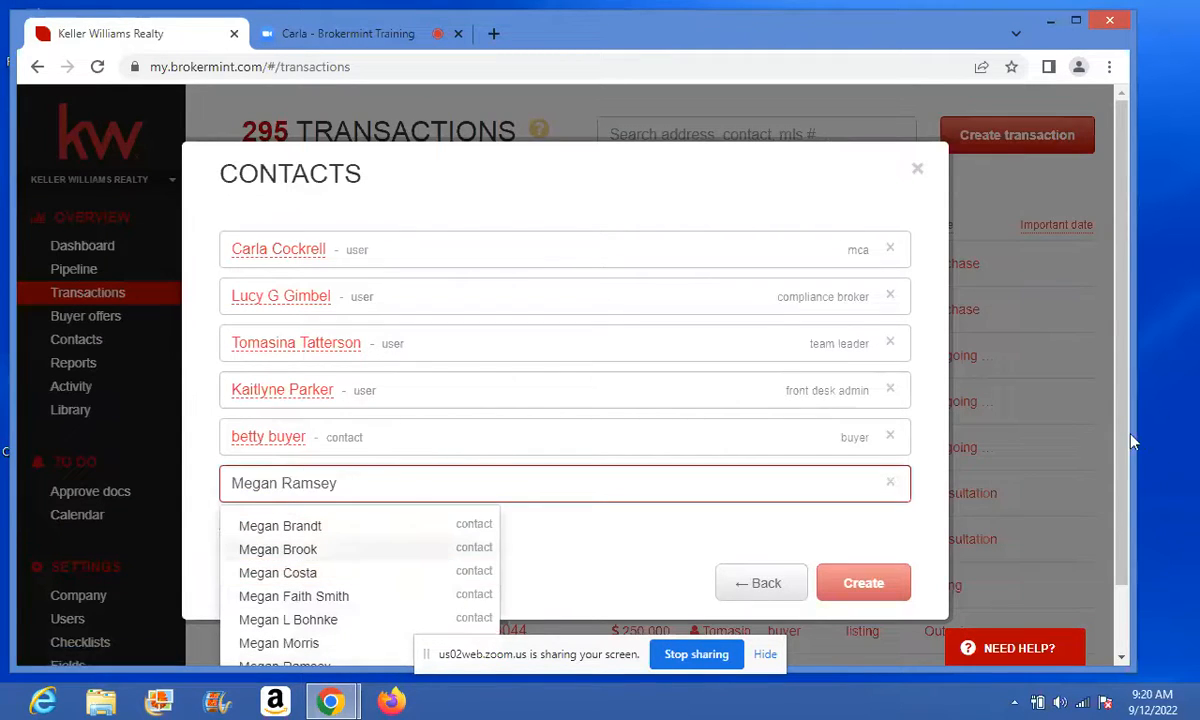
pyautogui.press('Return')
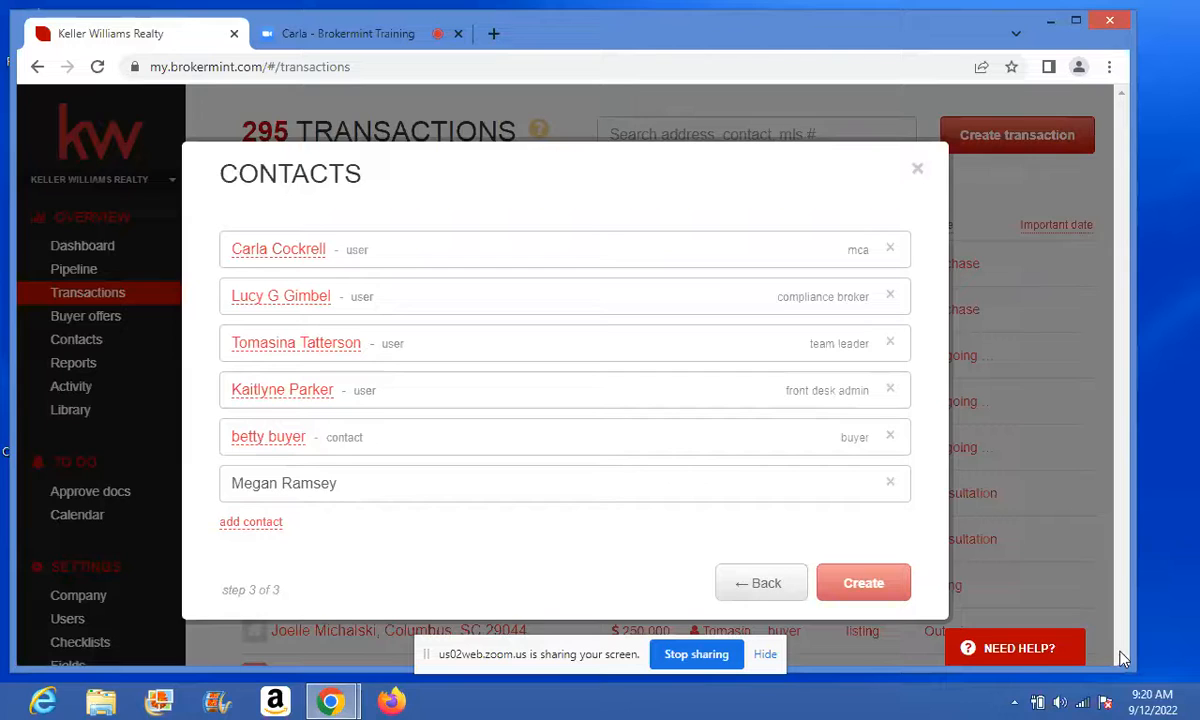
# - Clear the second buyer's name and remove that extra contact row
pyautogui.click(290, 488)
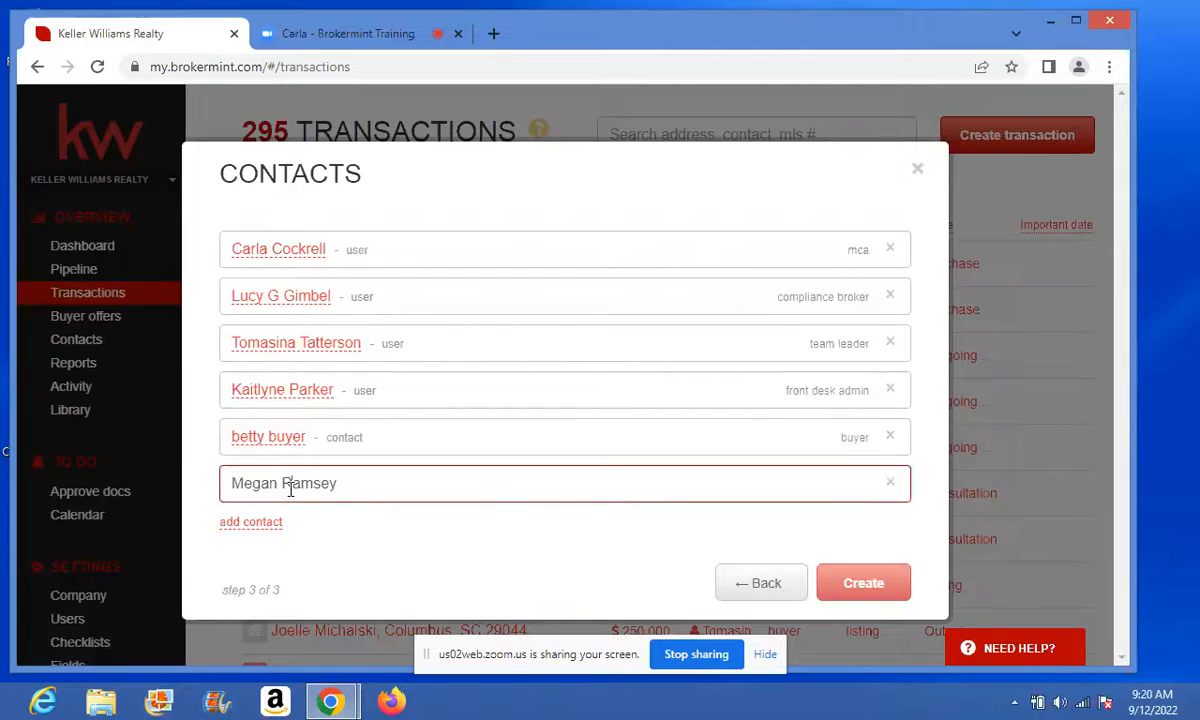
pyautogui.moveTo(344, 485); pyautogui.dragTo(281, 483)
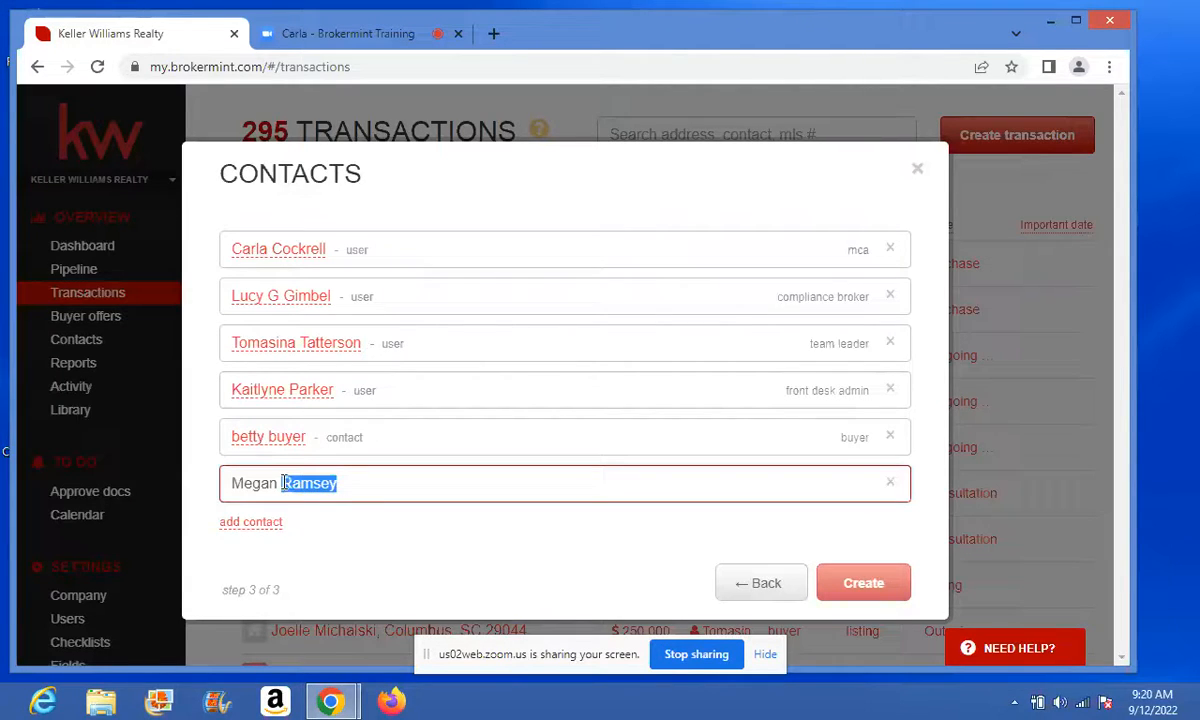
pyautogui.press('BackSpace')
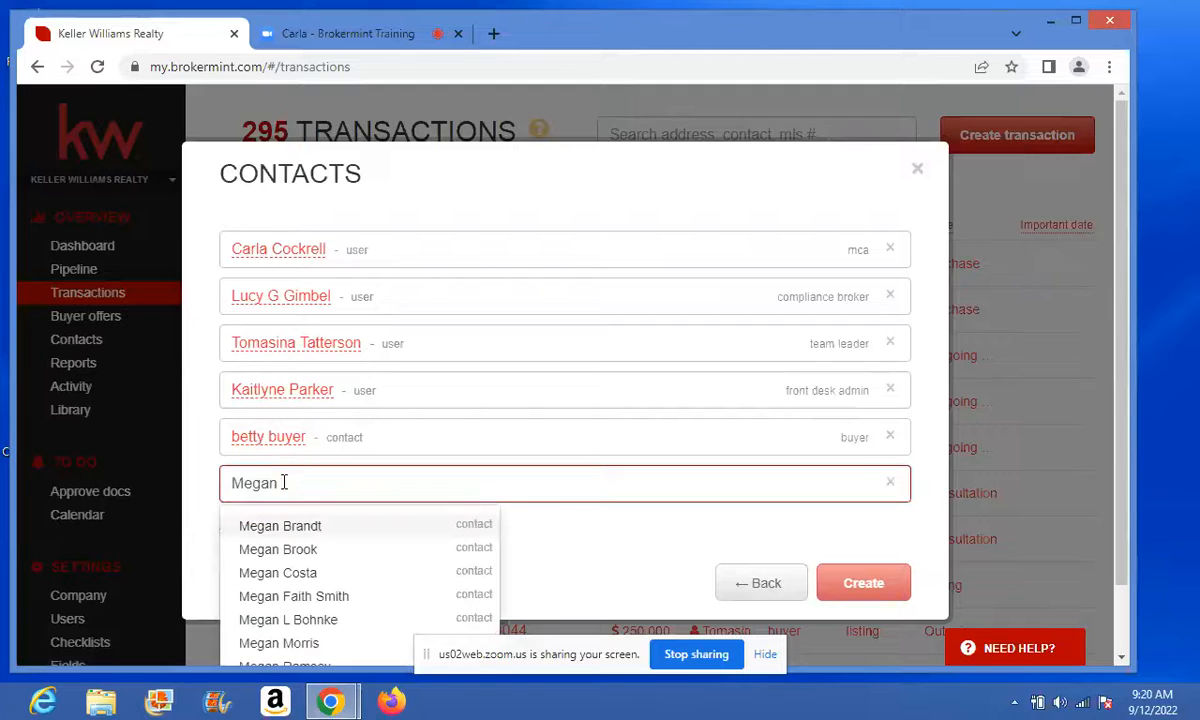
pyautogui.click(1128, 366)
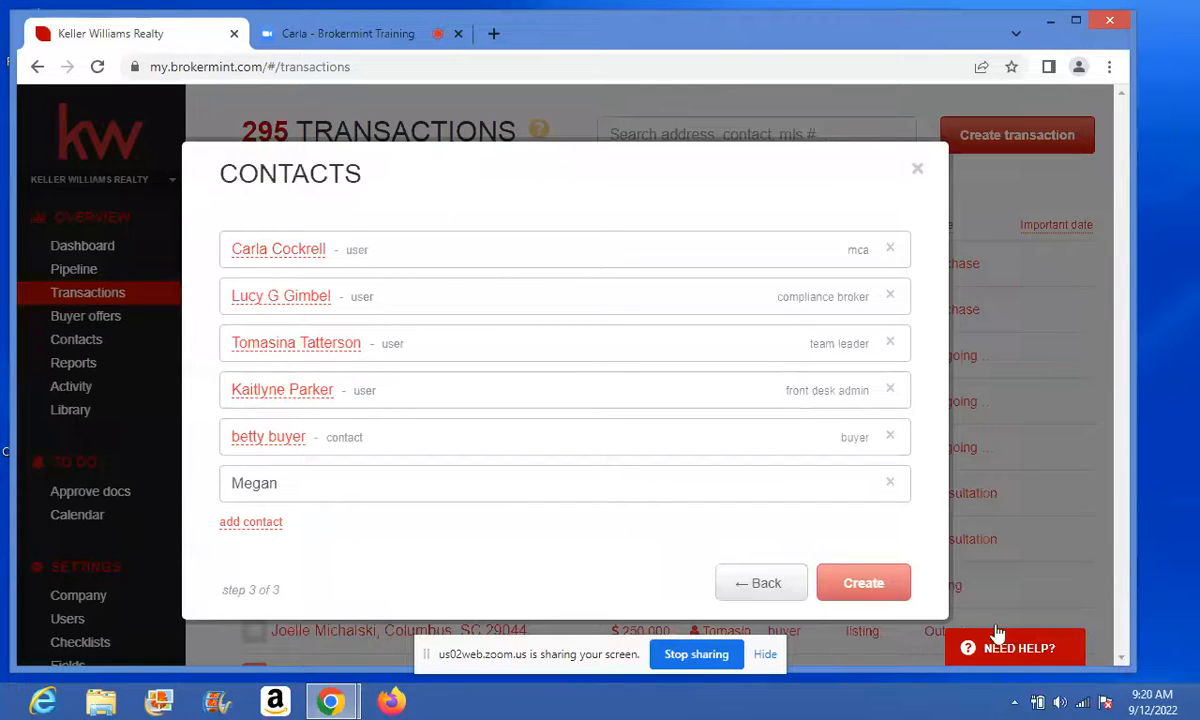
pyautogui.click(287, 487)
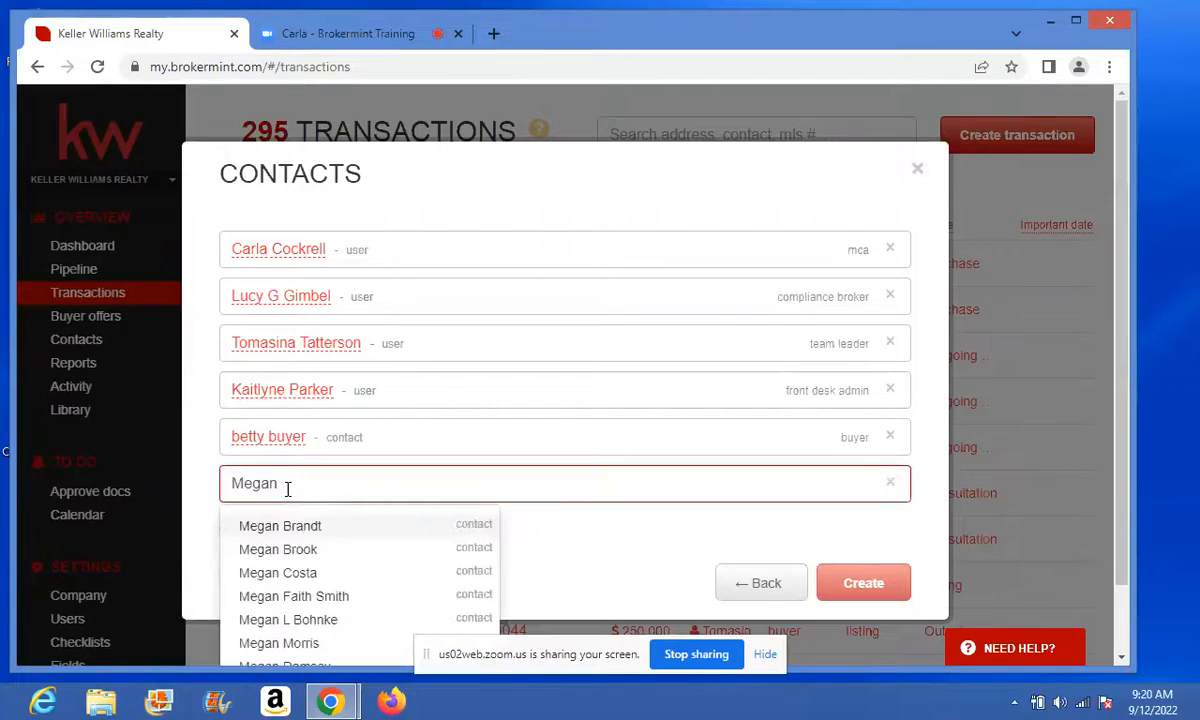
pyautogui.press('Down')
pyautogui.press('Down')
pyautogui.press('Down')
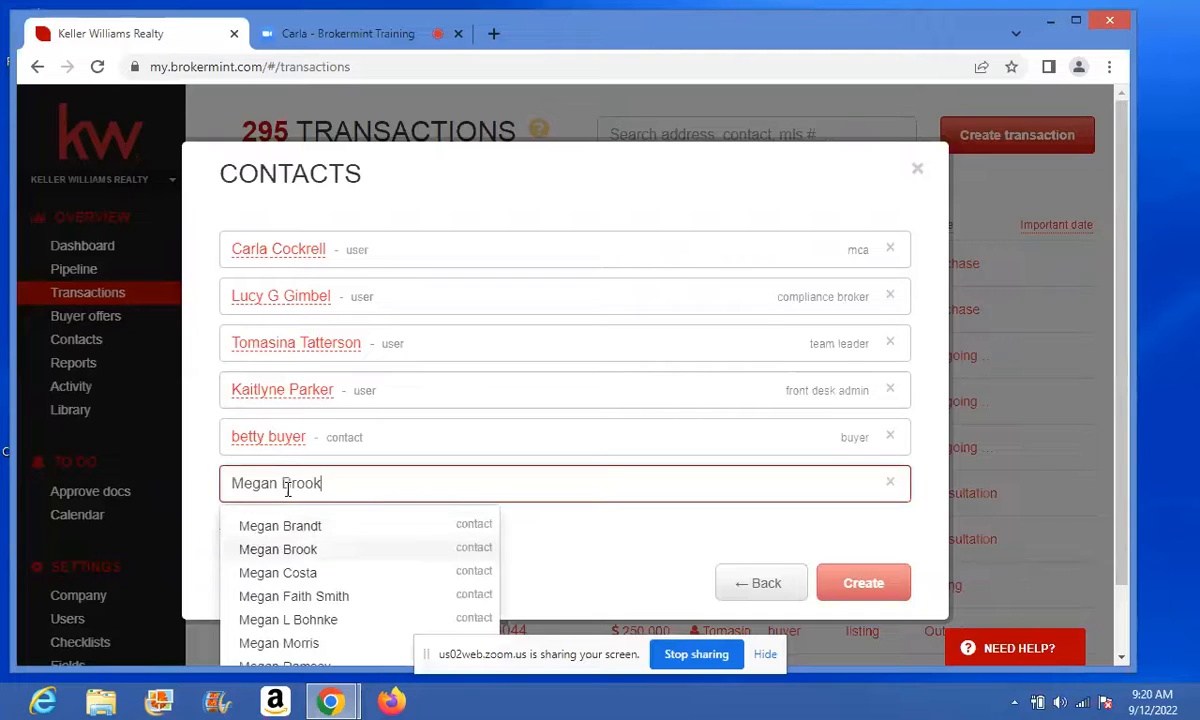
pyautogui.press('Up')
pyautogui.press('Up')
pyautogui.moveTo(281, 483); pyautogui.dragTo(376, 475)
pyautogui.press('BackSpace')
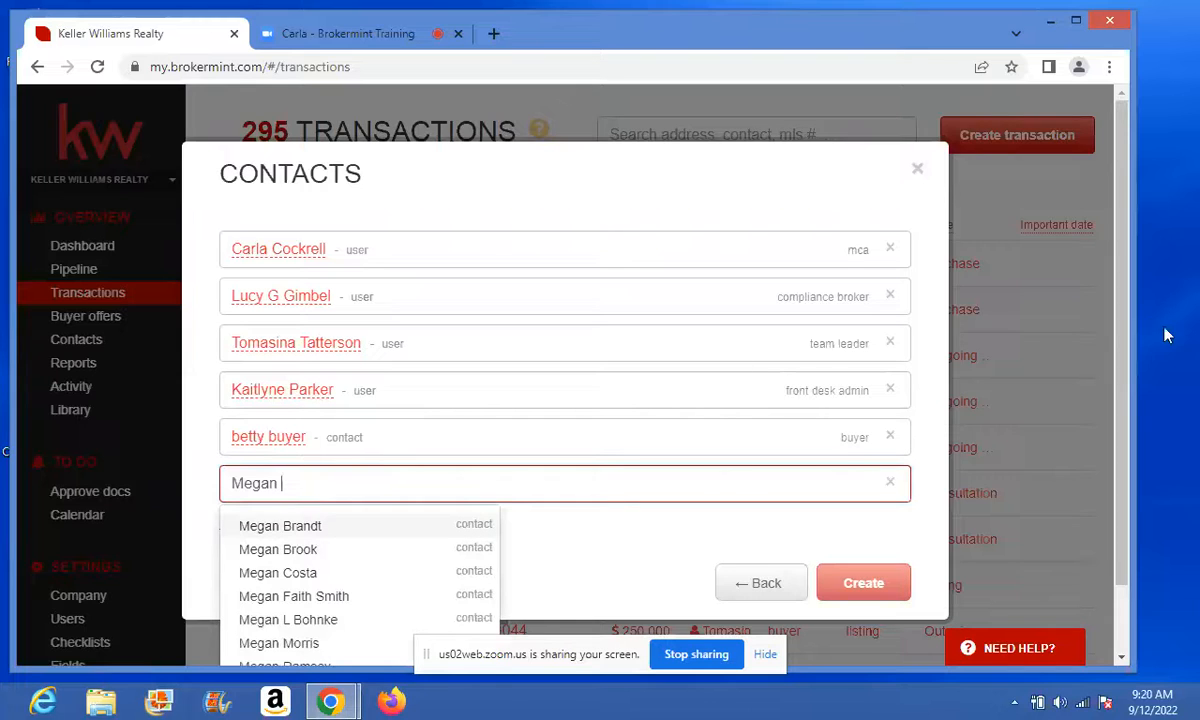
pyautogui.click(1121, 338)
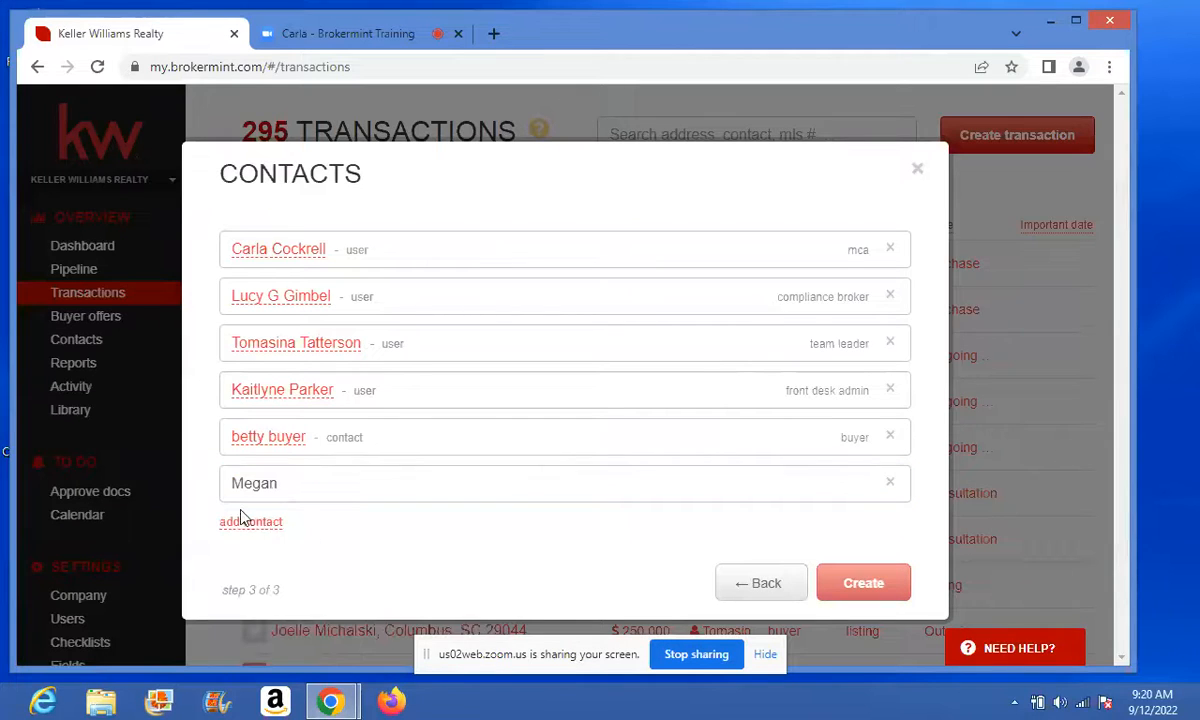
pyautogui.click(890, 484)
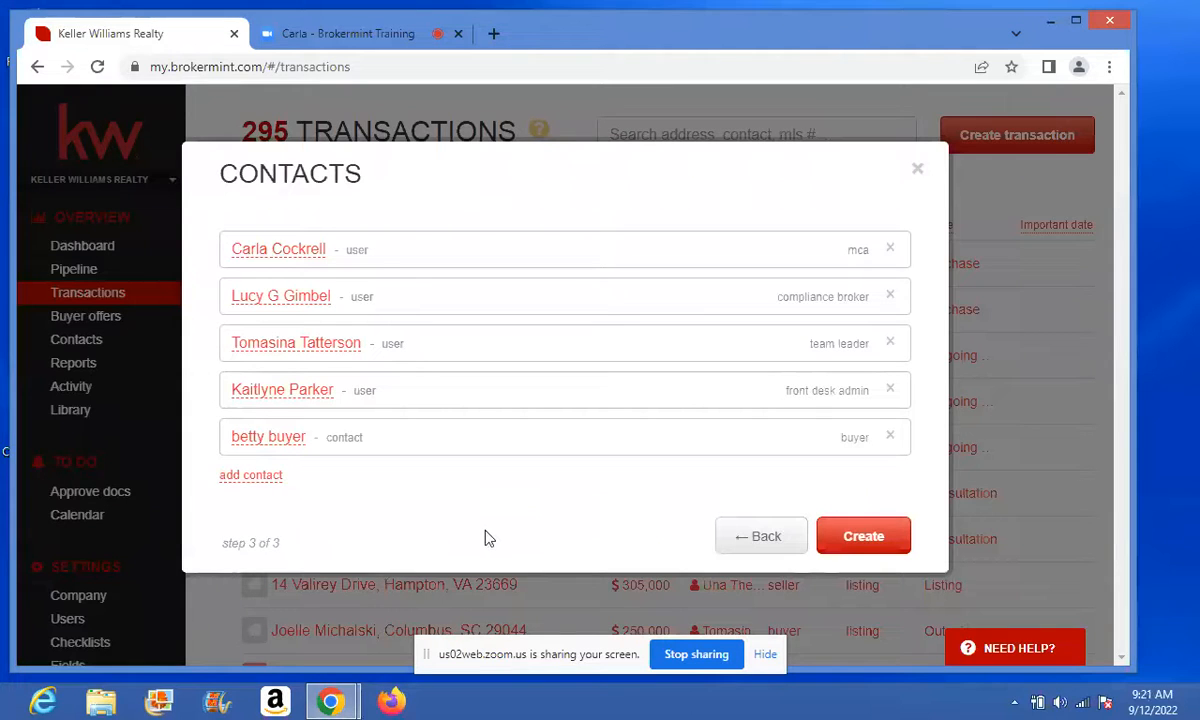
# - Create the transaction and review its summary details and six contacts
pyautogui.click(856, 544)
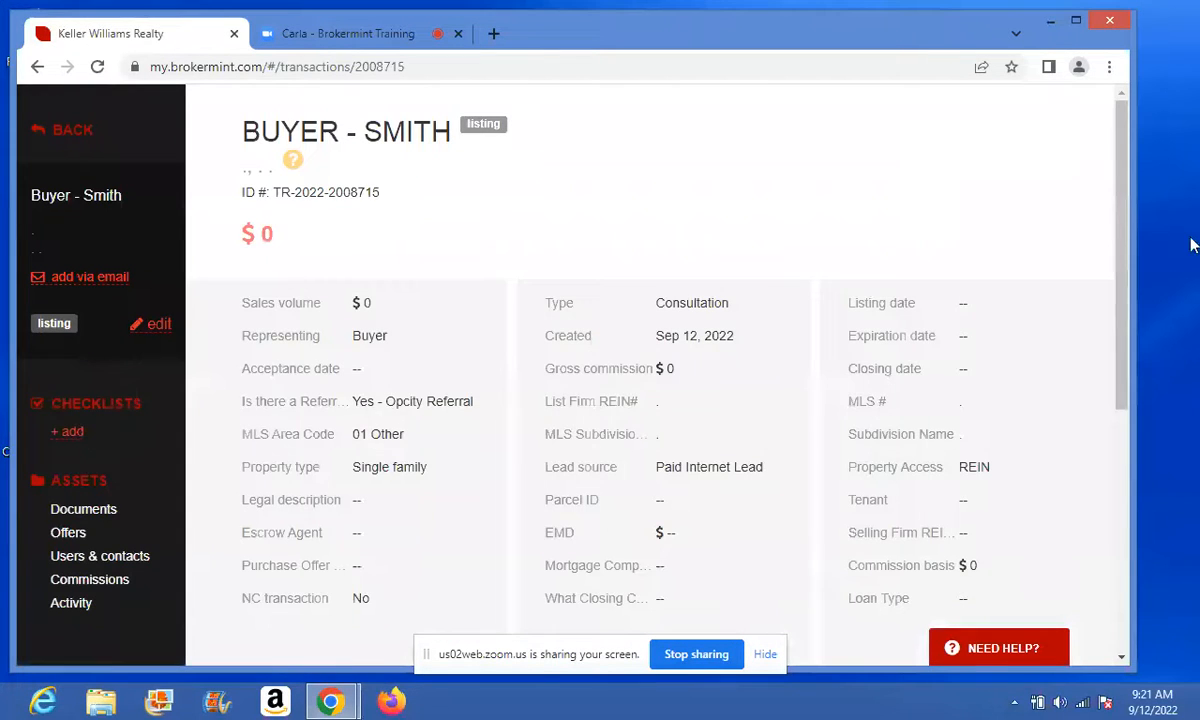
pyautogui.moveTo(1128, 270); pyautogui.dragTo(1128, 512)
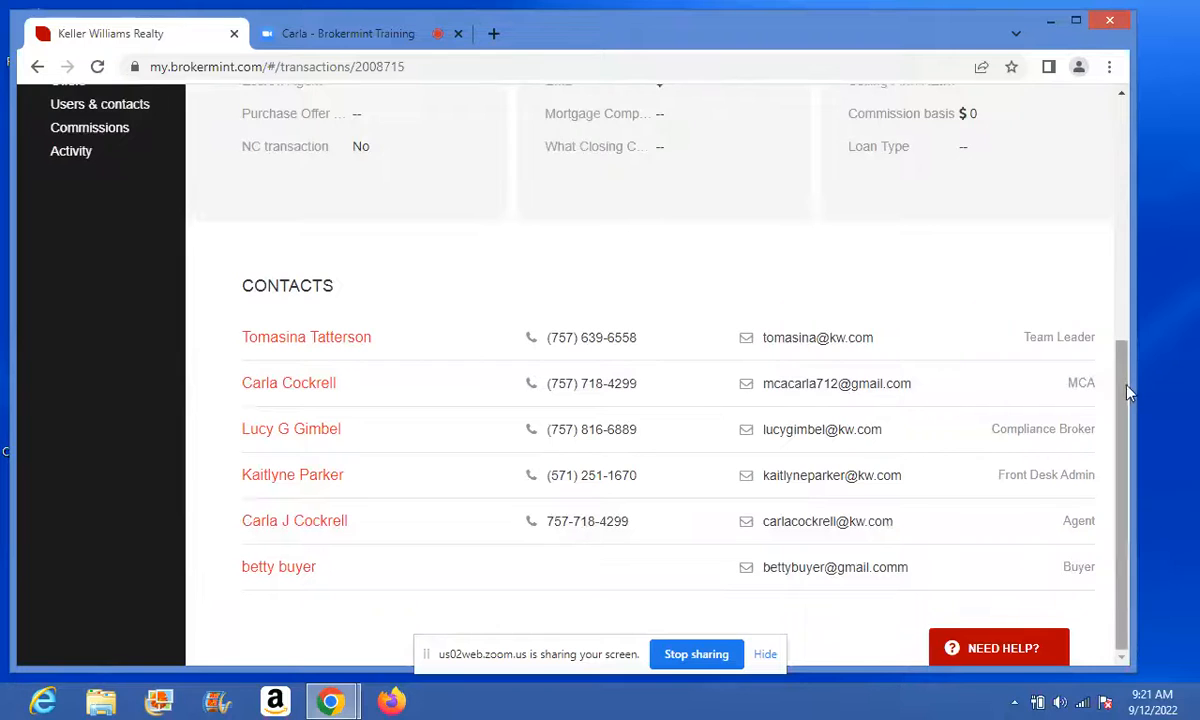
pyautogui.moveTo(1128, 394); pyautogui.dragTo(1122, 118)
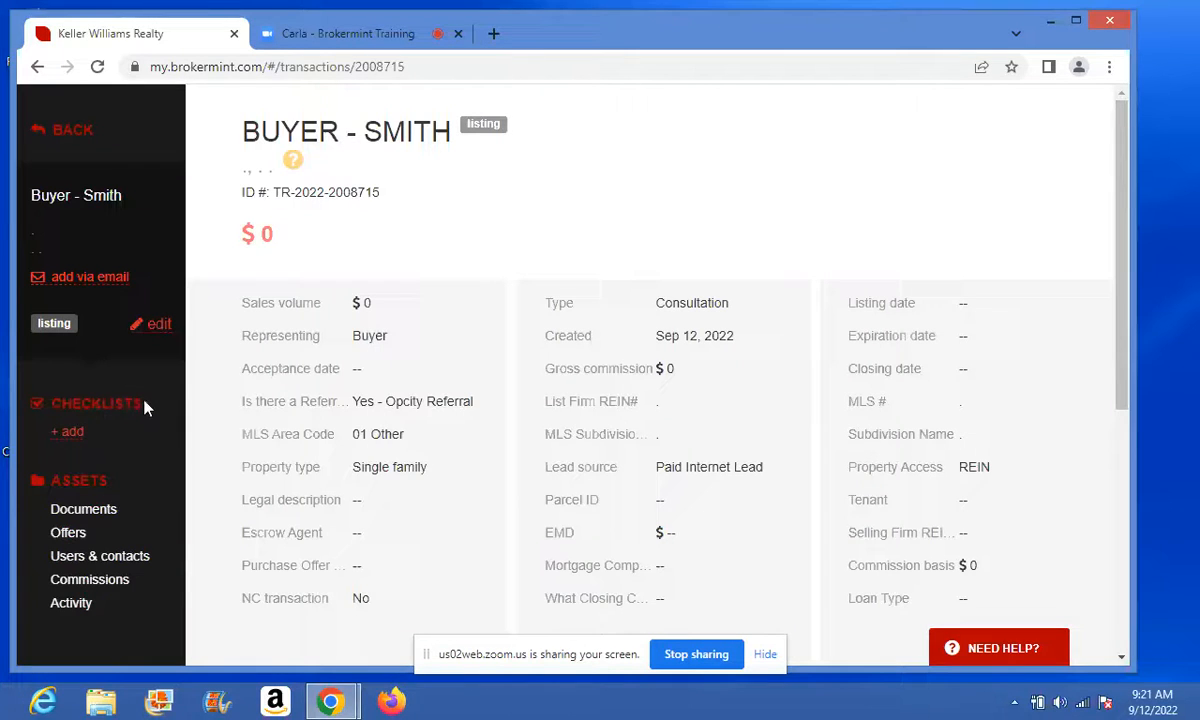
# - Add a checklist using the *Referrals - Opcity Inc. template
pyautogui.click(70, 433)
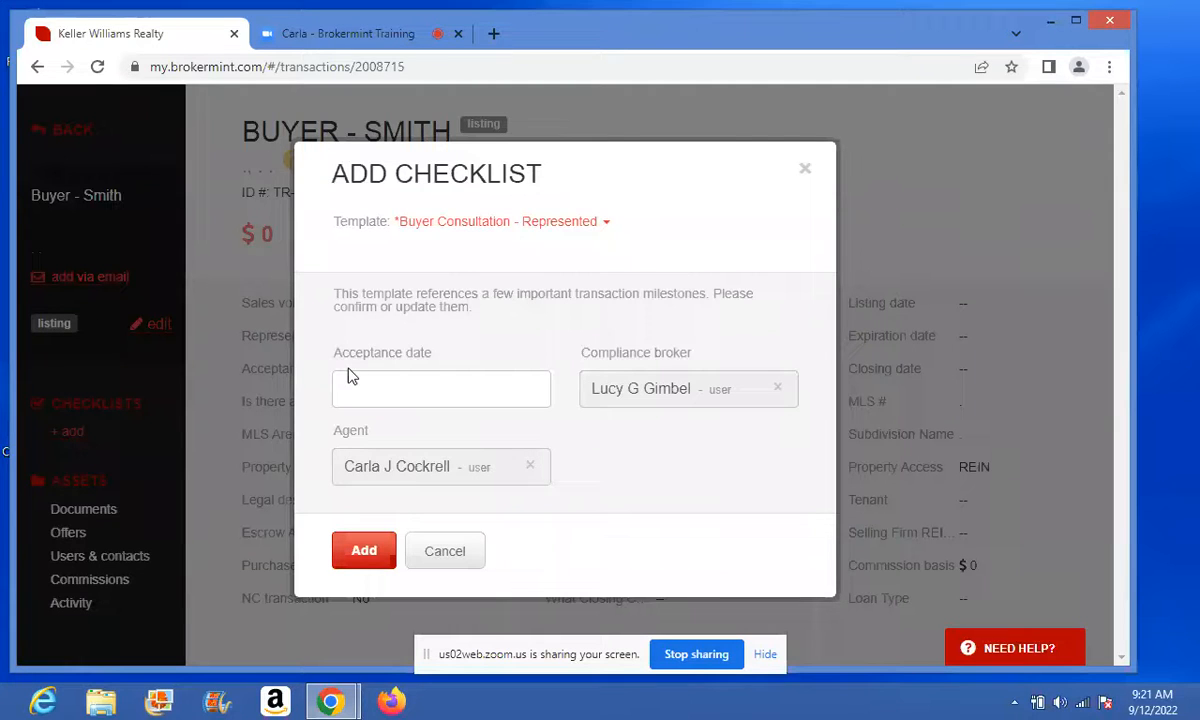
pyautogui.click(605, 223)
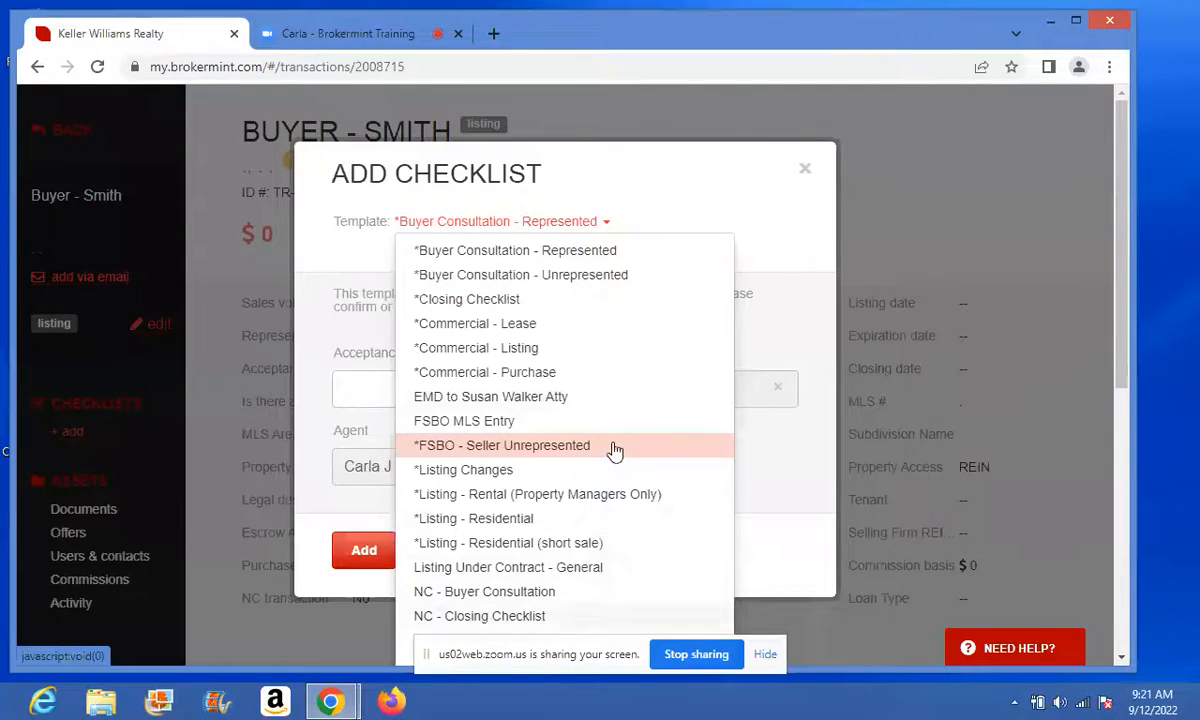
pyautogui.scroll(-3, 615, 450)
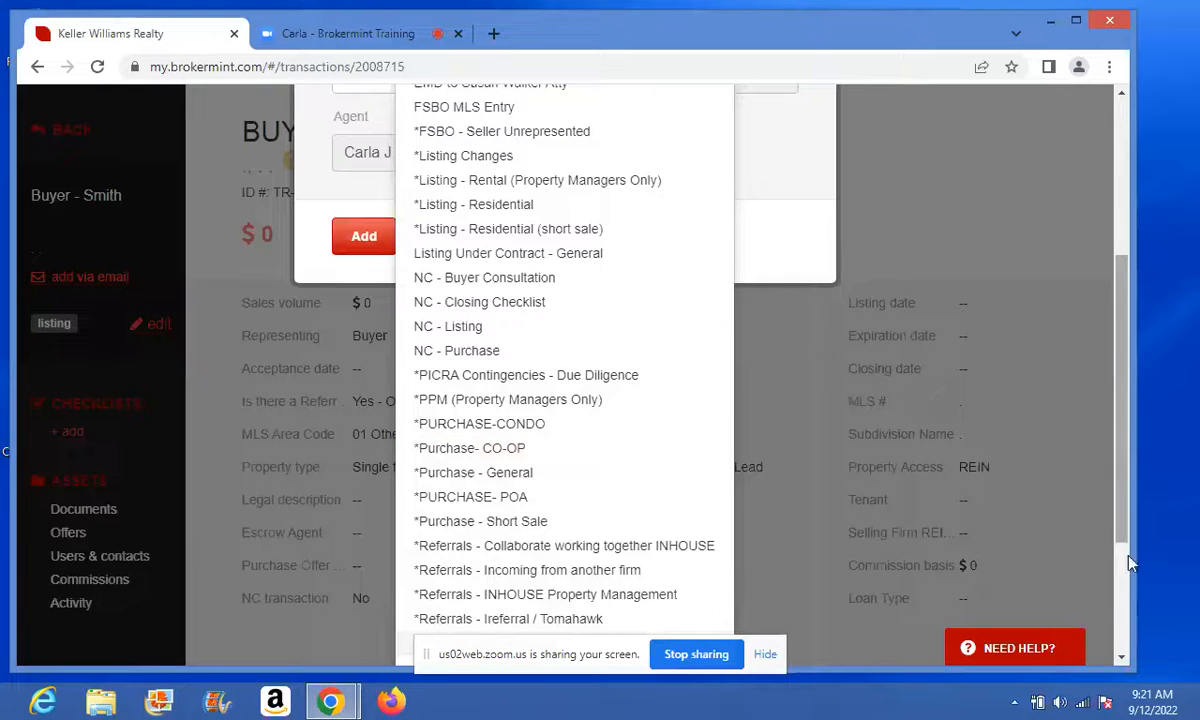
pyautogui.click(1122, 657)
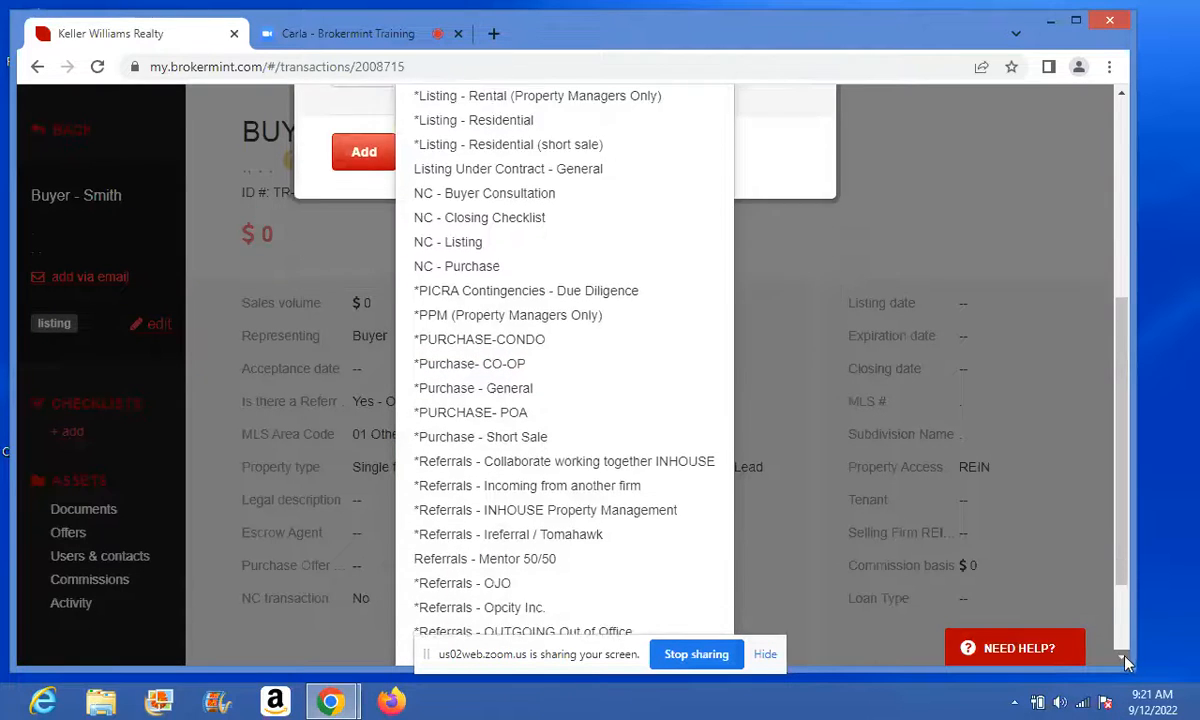
pyautogui.click(1124, 658)
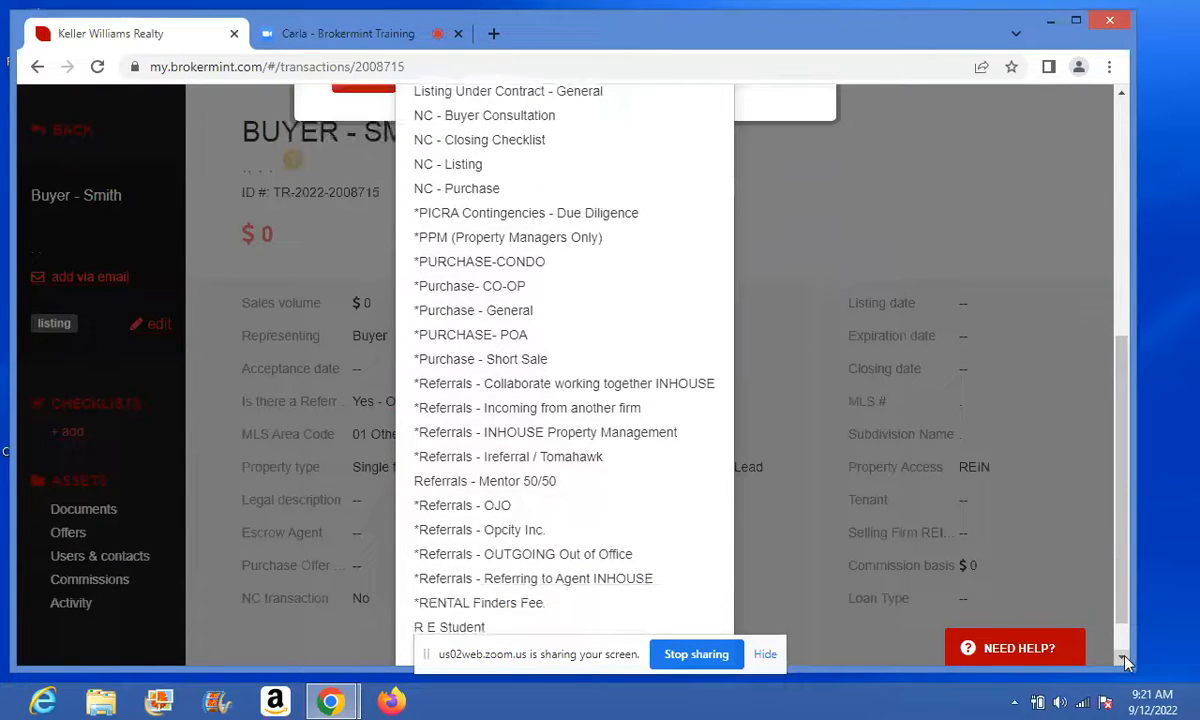
pyautogui.click(452, 532)
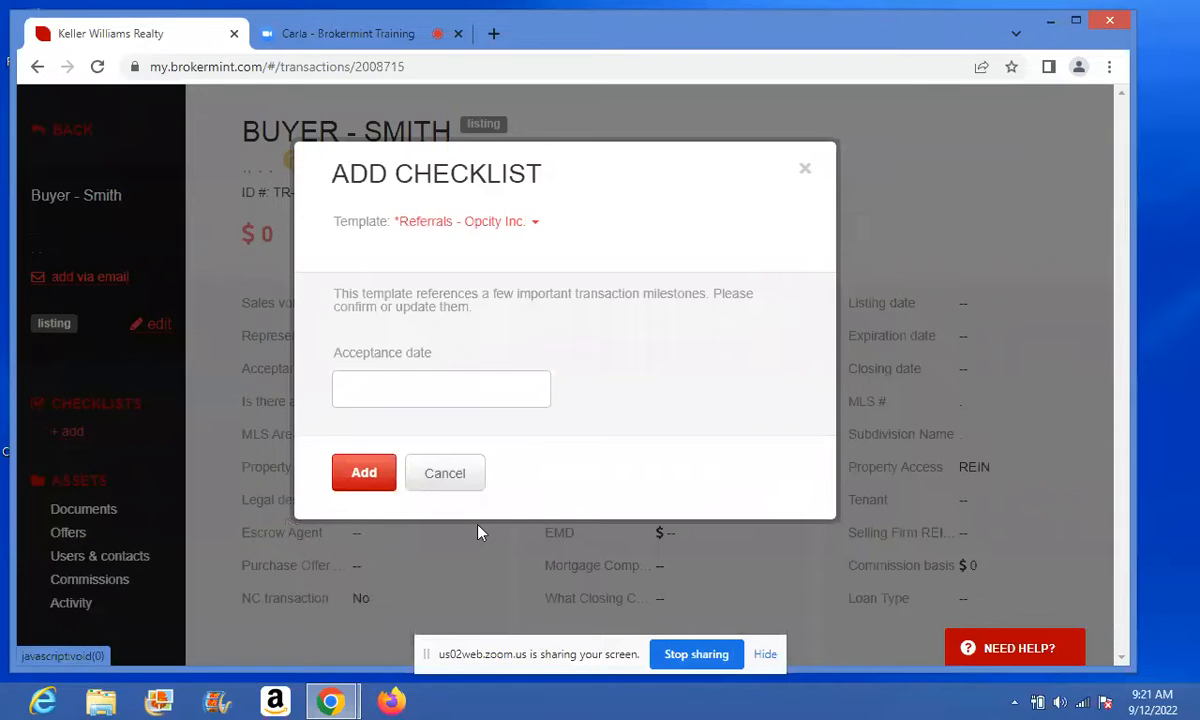
pyautogui.click(363, 482)
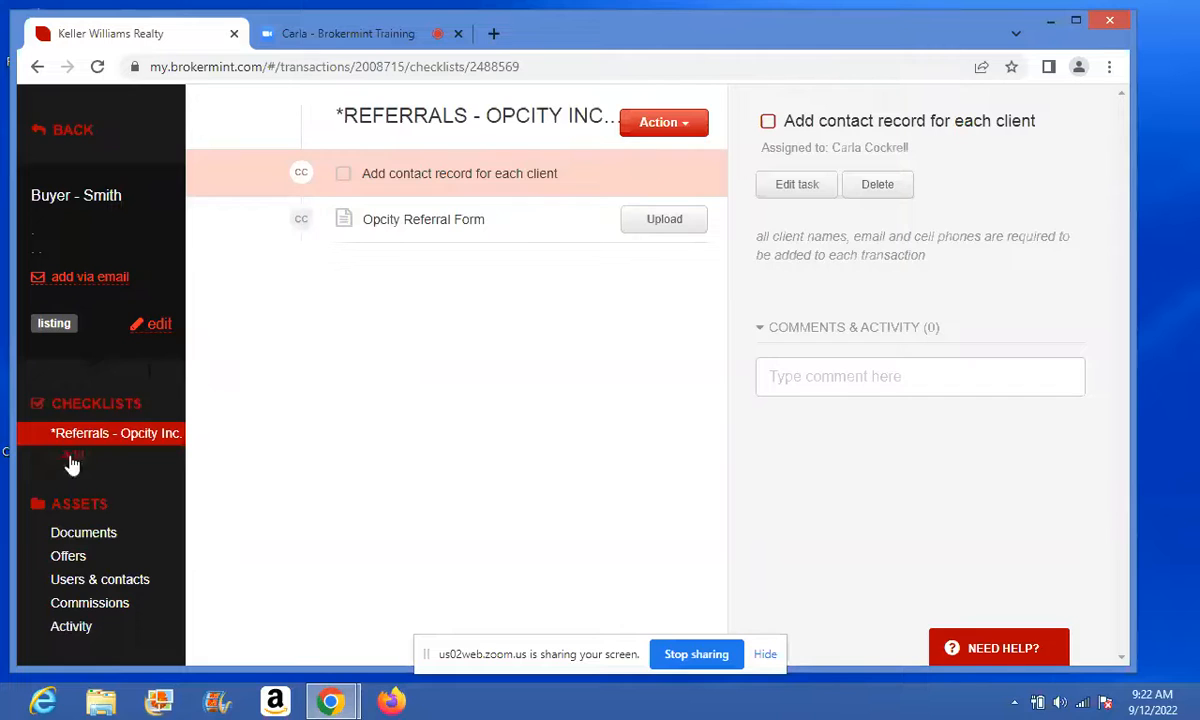
# - Add a second checklist with the *Buyer Consultation - Represented template
pyautogui.click(72, 457)
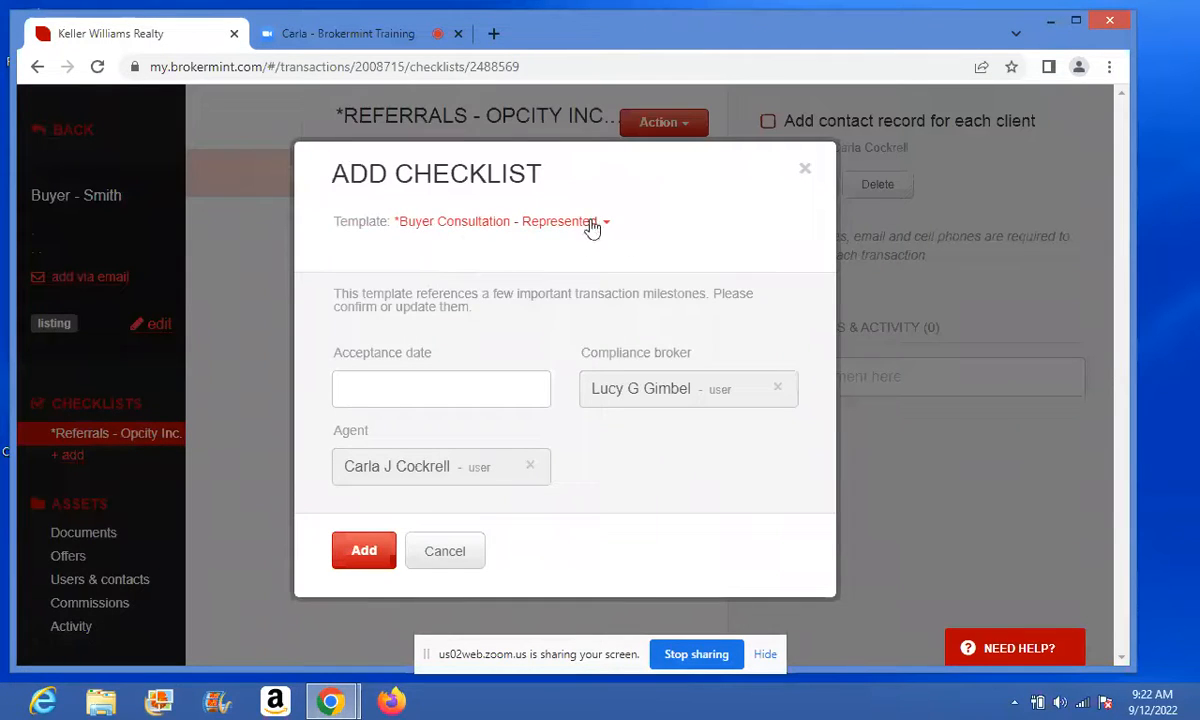
pyautogui.click(364, 552)
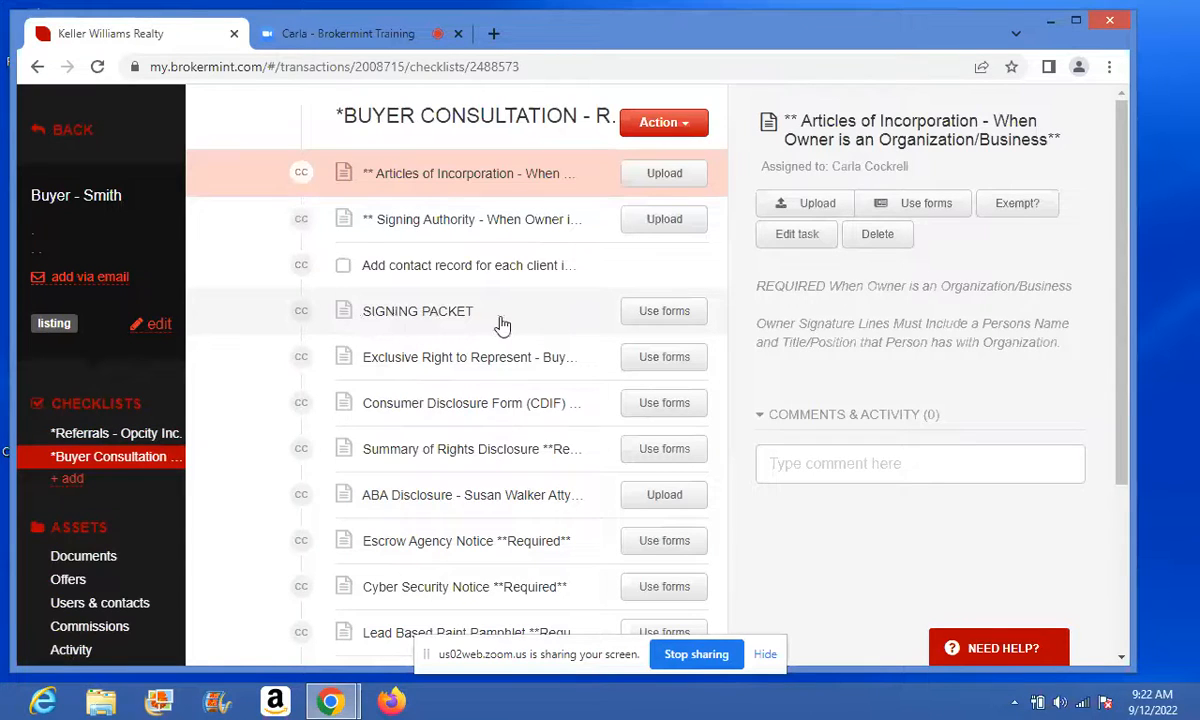
# - Compile the SIGNING PACKET's seven buyer forms and continue to Signers and Other Parties
pyautogui.click(651, 313)
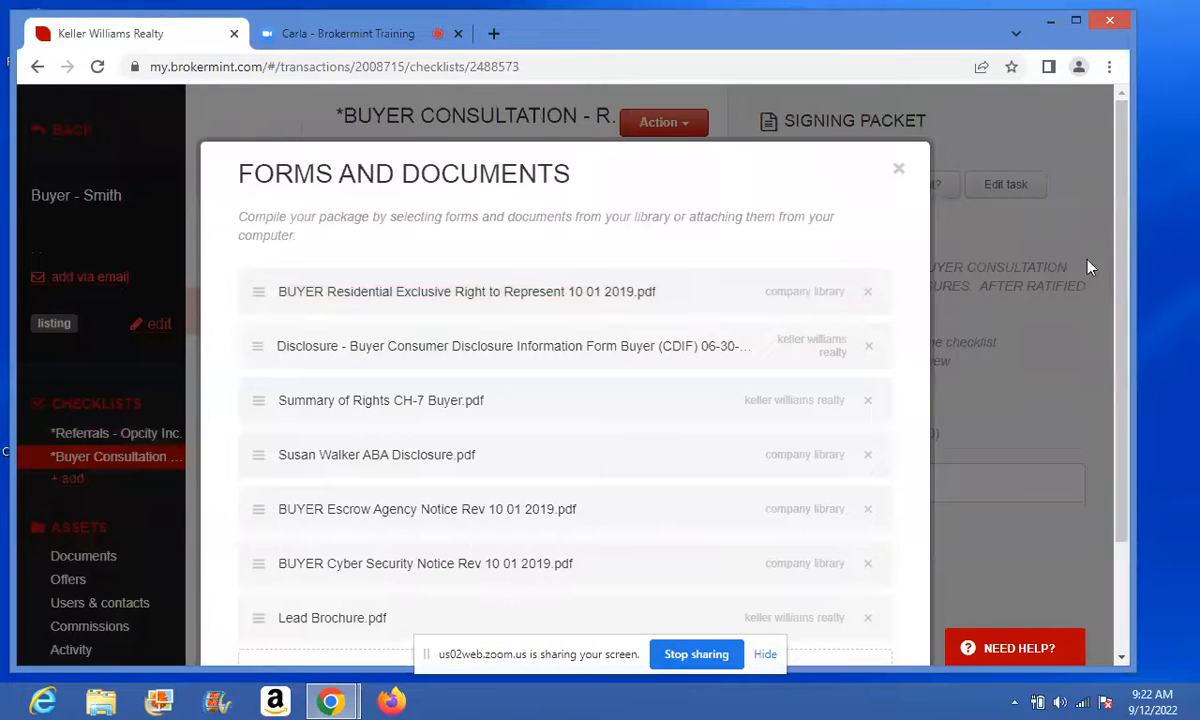
pyautogui.scroll(-2, 1060, 300)
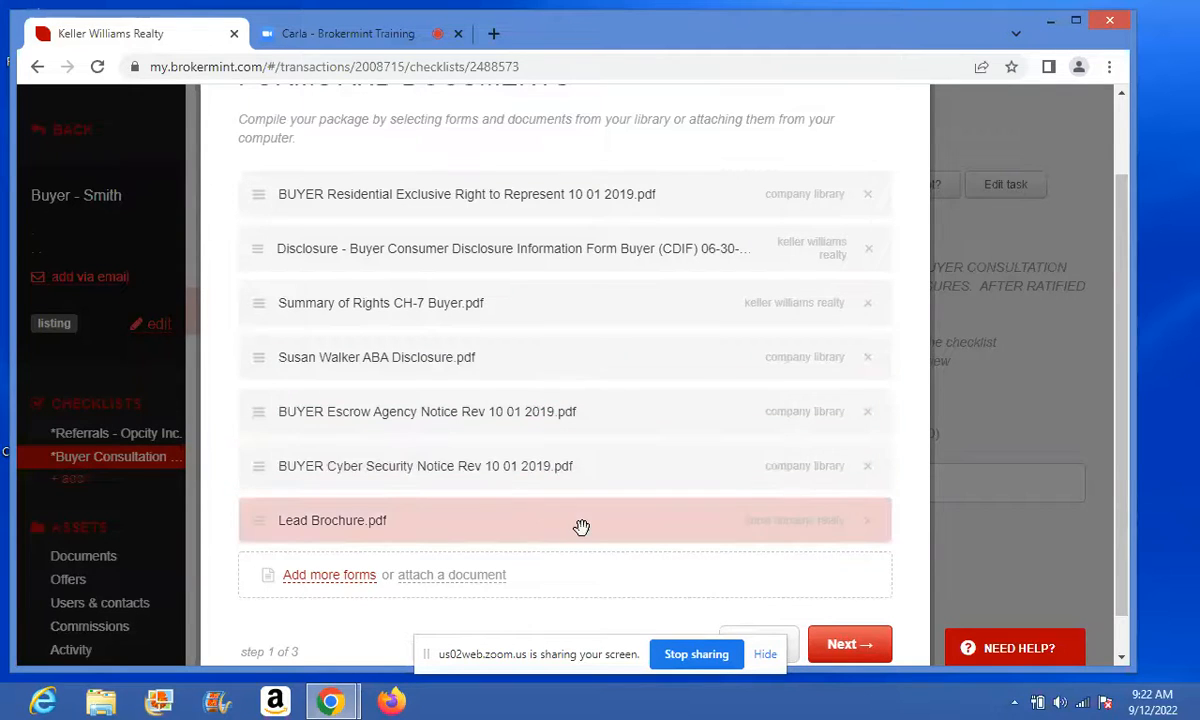
pyautogui.click(845, 648)
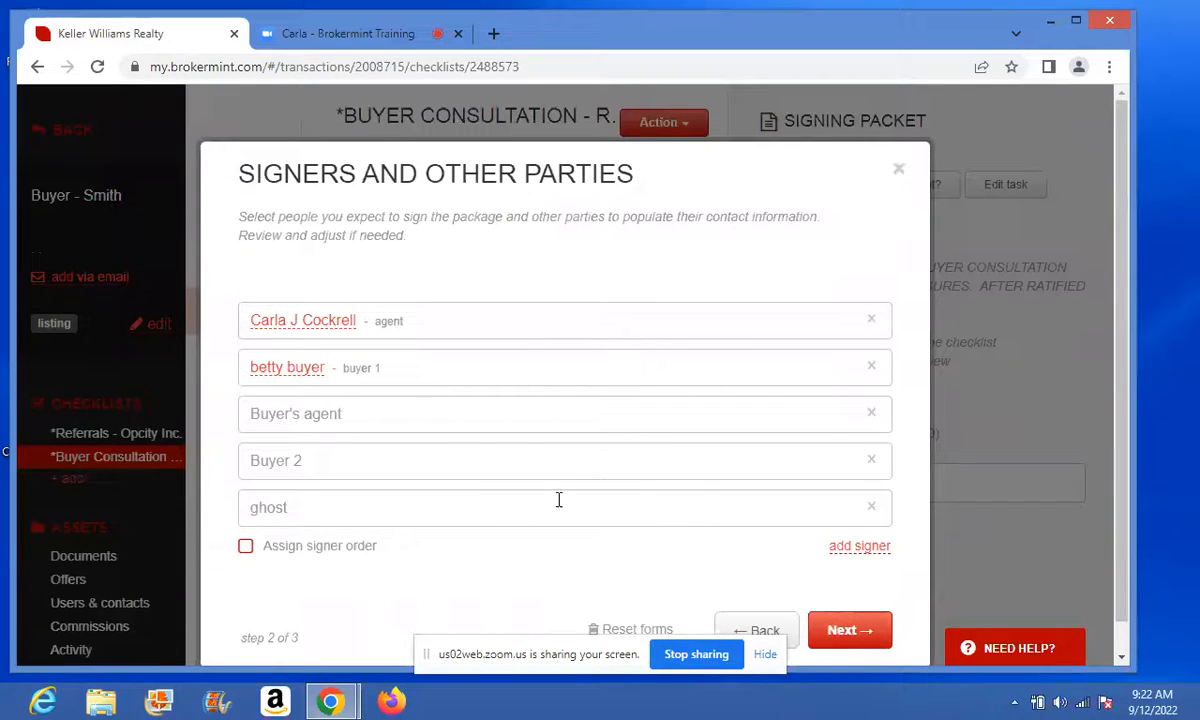
# - Remove the Buyer's agent, Buyer 2 and ghost signers from the packet
pyautogui.click(871, 416)
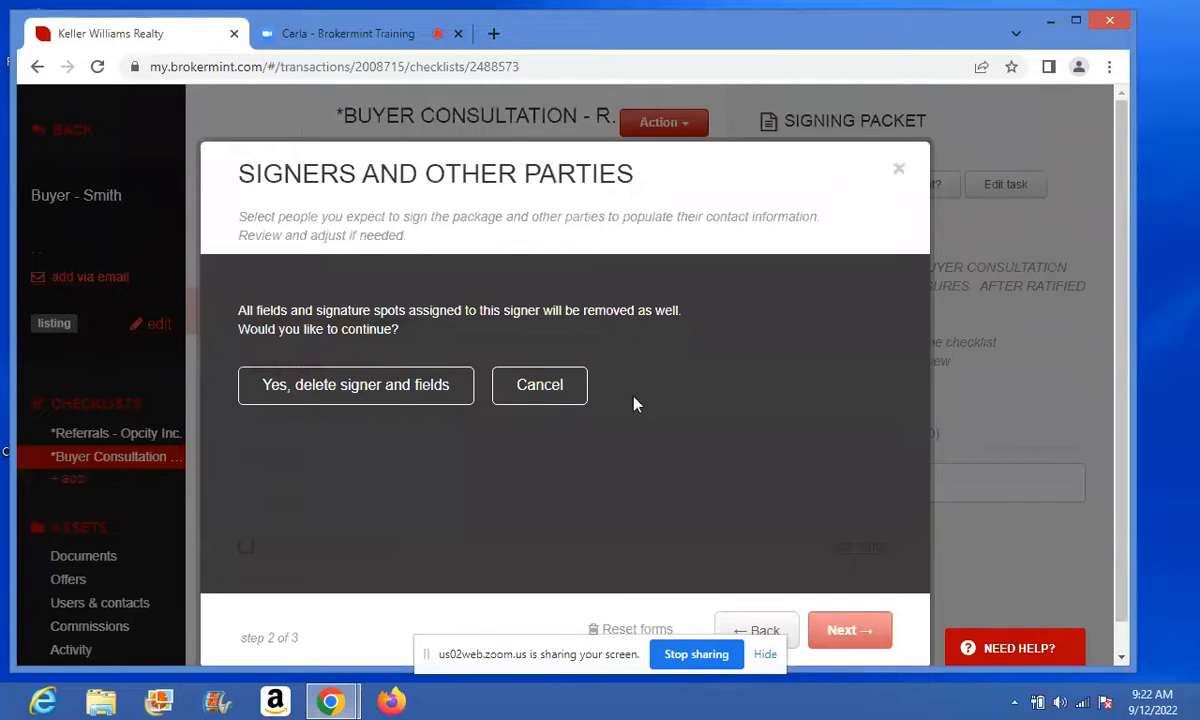
pyautogui.click(415, 399)
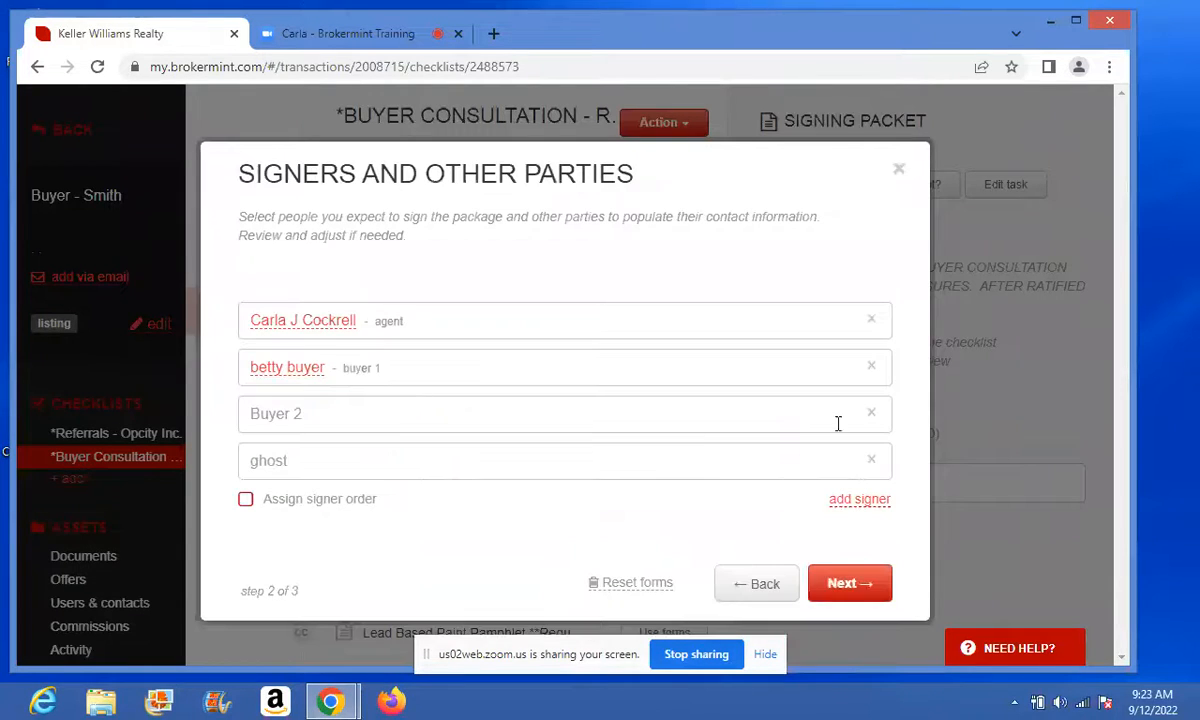
pyautogui.click(870, 414)
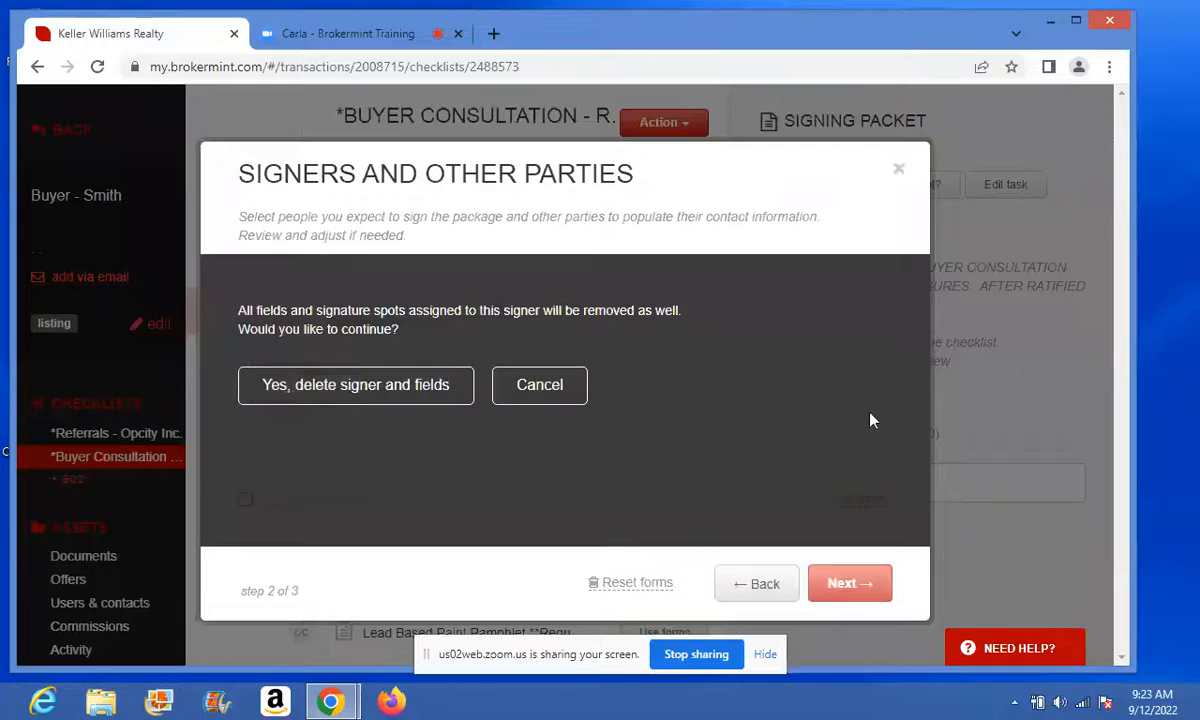
pyautogui.click(331, 376)
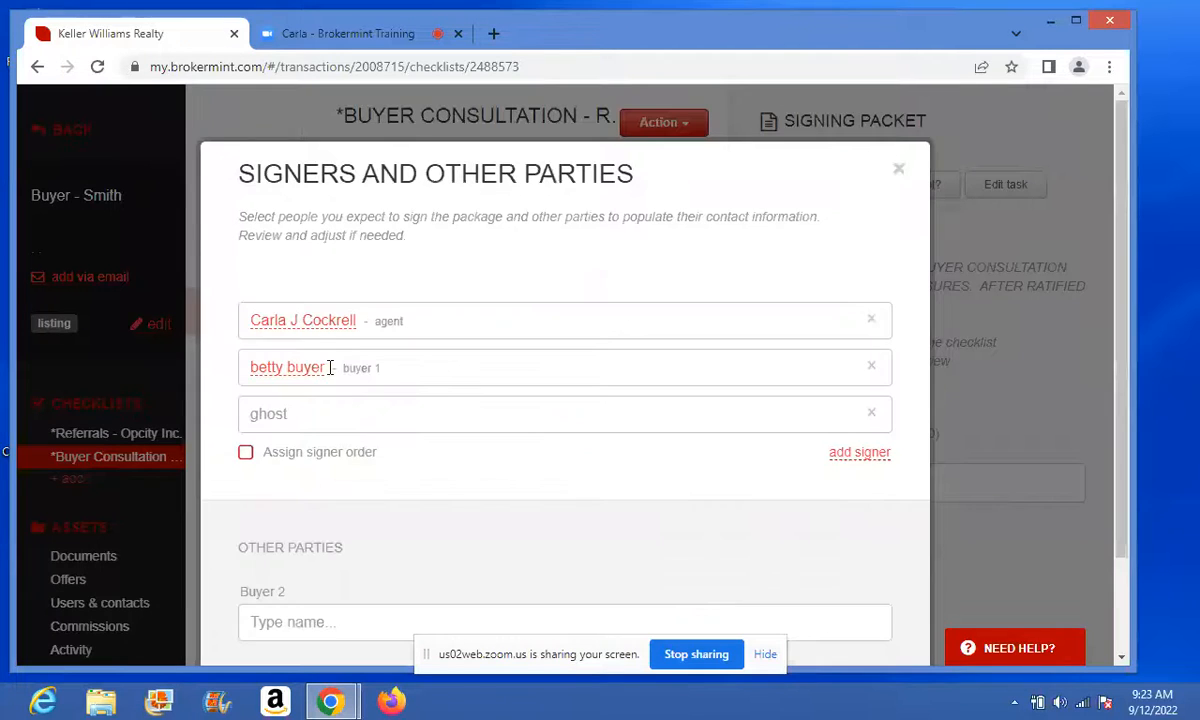
pyautogui.click(870, 422)
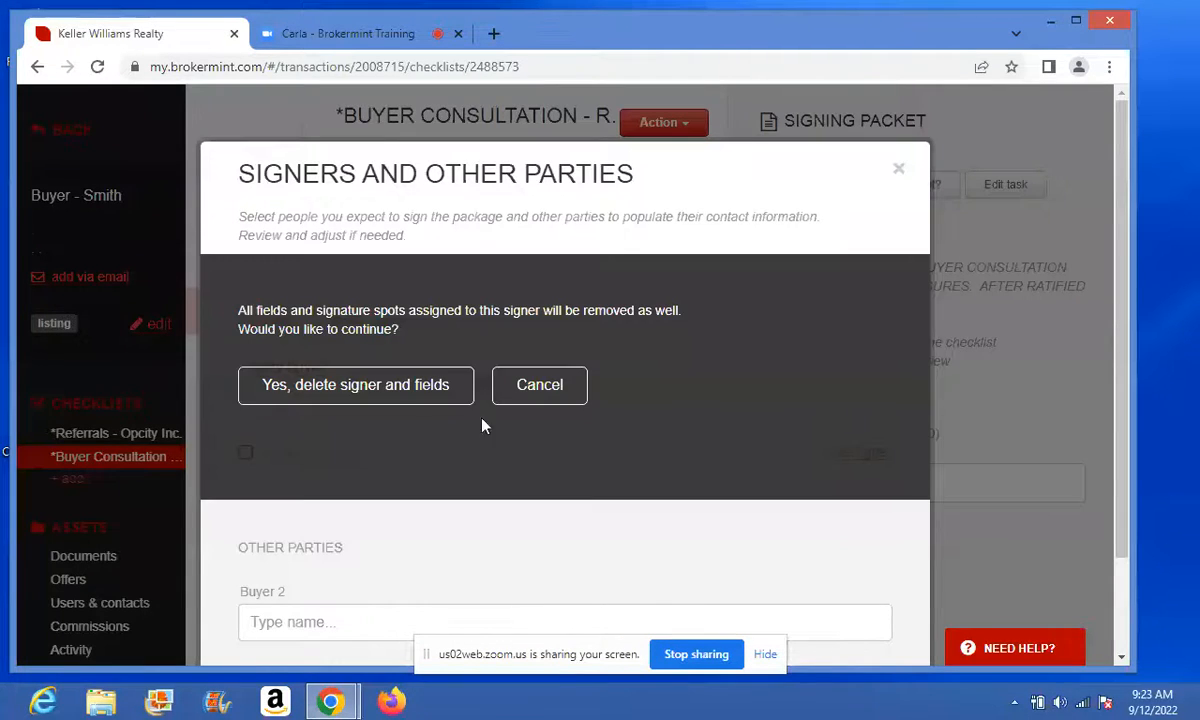
pyautogui.click(406, 378)
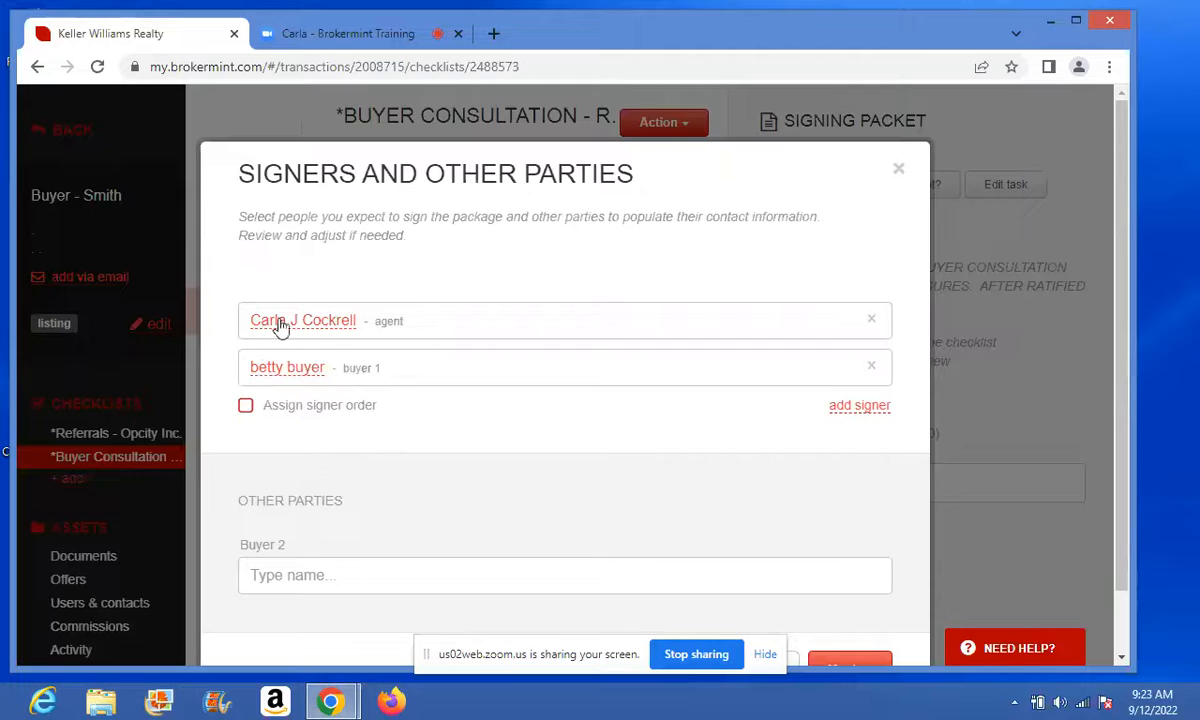
# - Turn on signer order with the agent first and the buyer second, then continue
pyautogui.click(245, 406)
pyautogui.moveTo(248, 367); pyautogui.dragTo(250, 311)
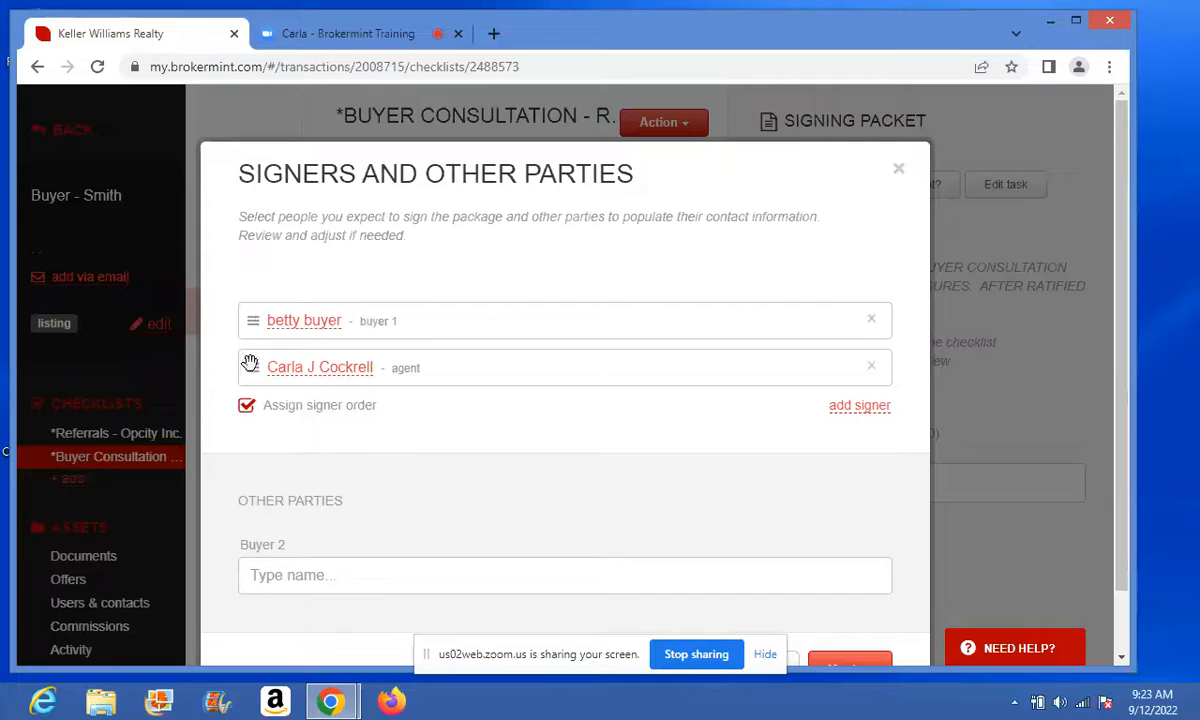
pyautogui.moveTo(250, 360); pyautogui.dragTo(241, 313)
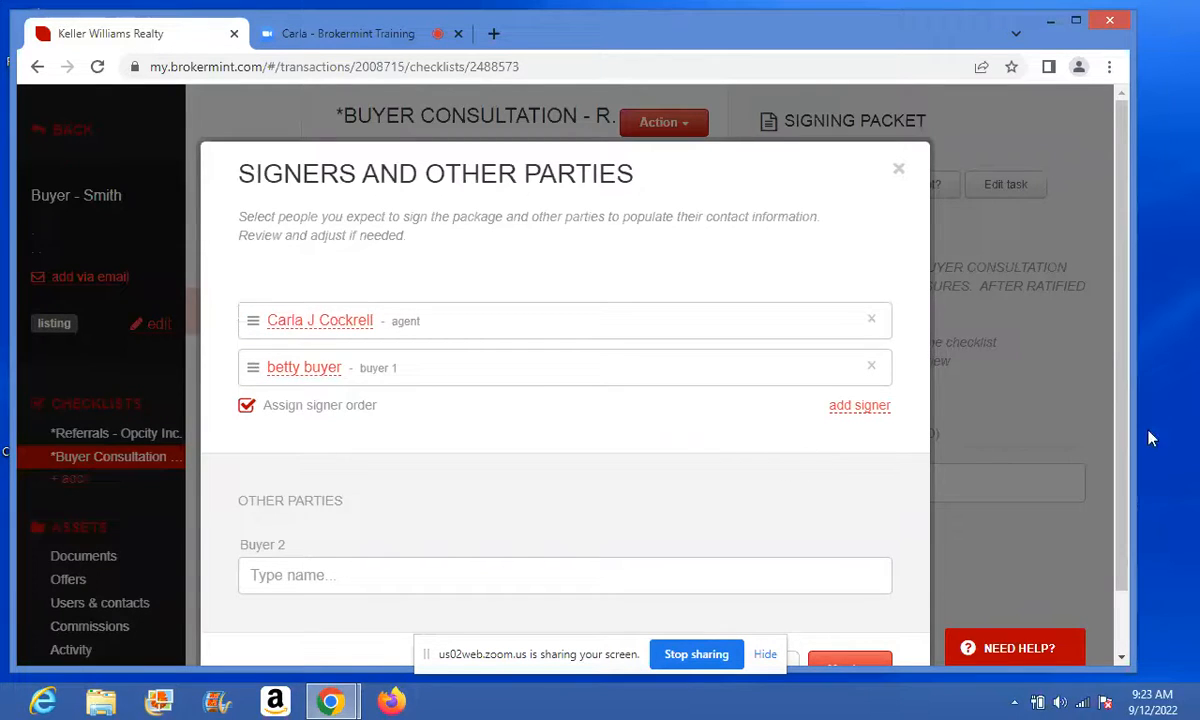
pyautogui.scroll(-1, 1125, 490)
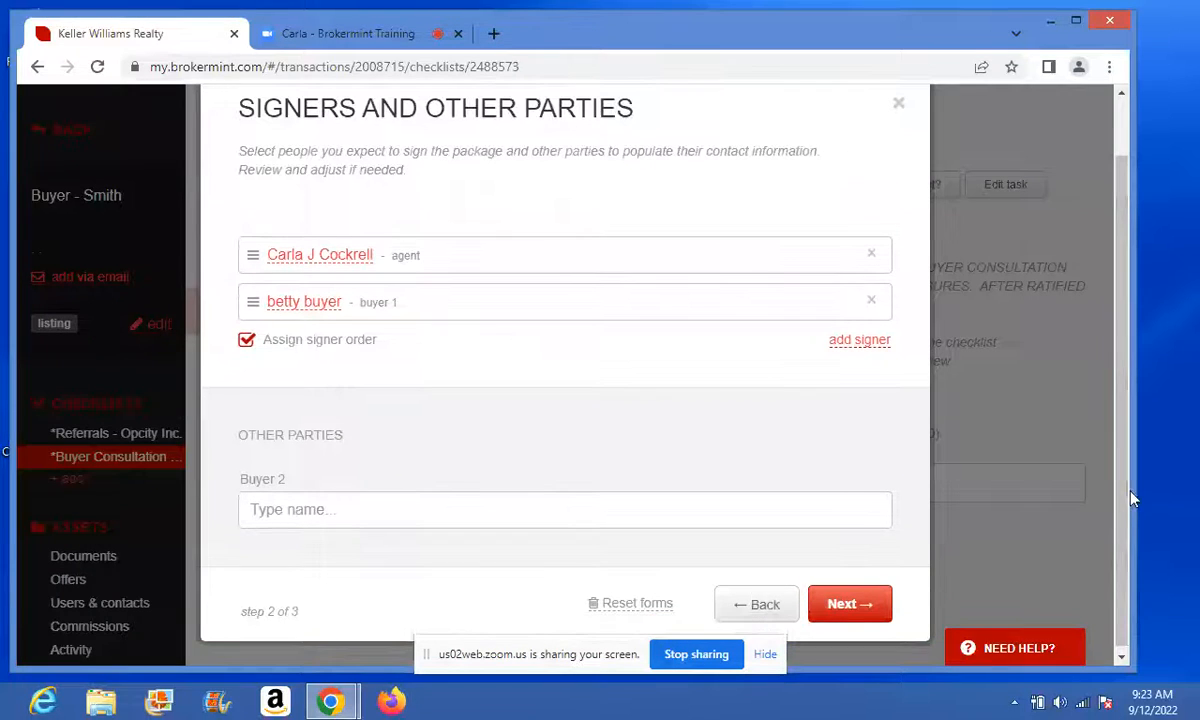
pyautogui.click(850, 606)
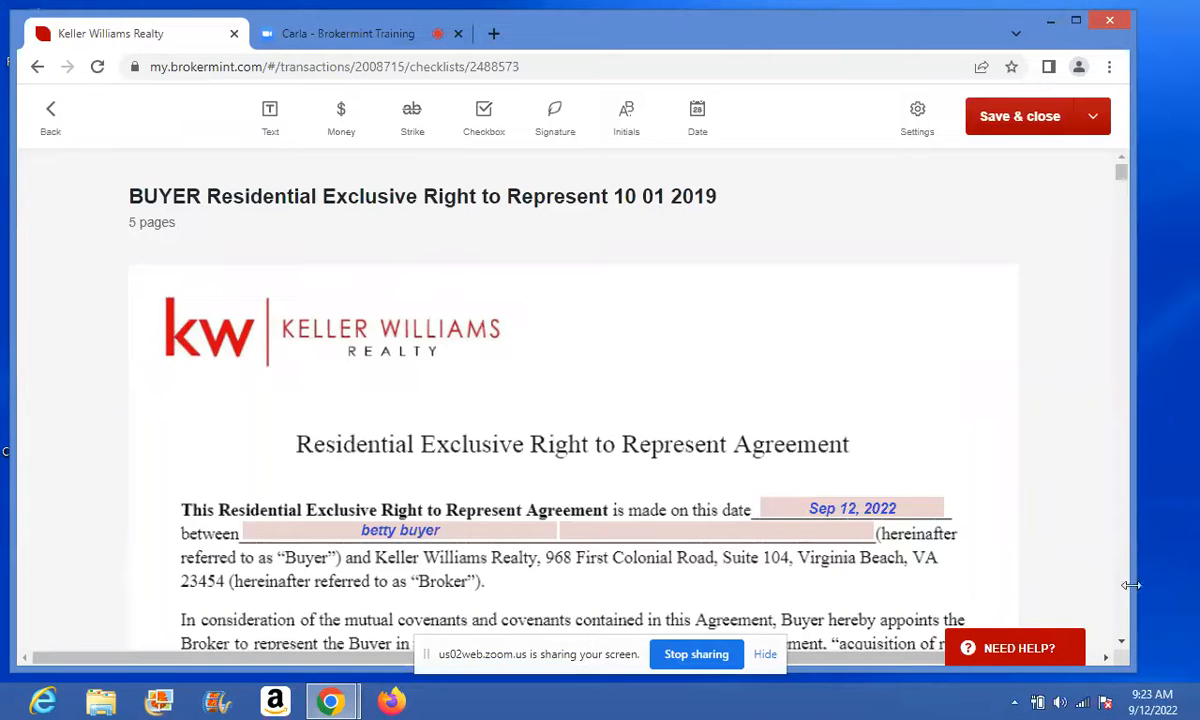
# - Pick November 30, 2022 as the agreement's TERM Ending Date
pyautogui.click(1123, 641)
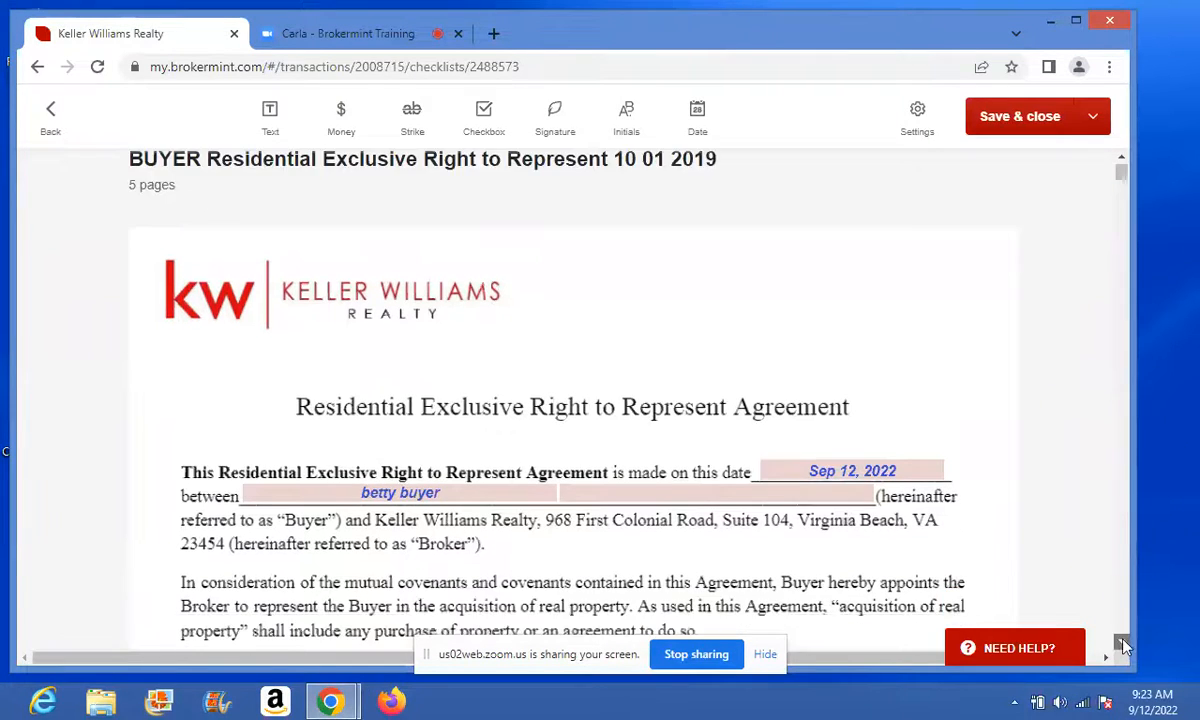
pyautogui.click(1123, 641)
pyautogui.click(1123, 641)
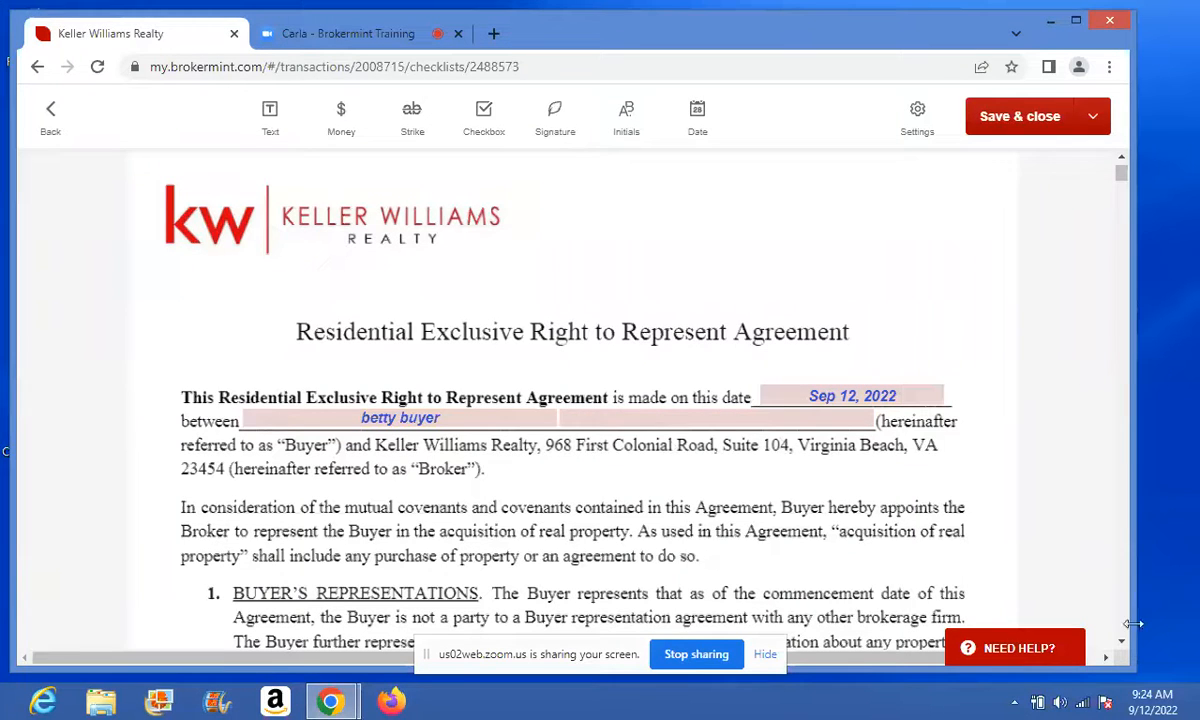
pyautogui.scroll(-5, 1051, 602)
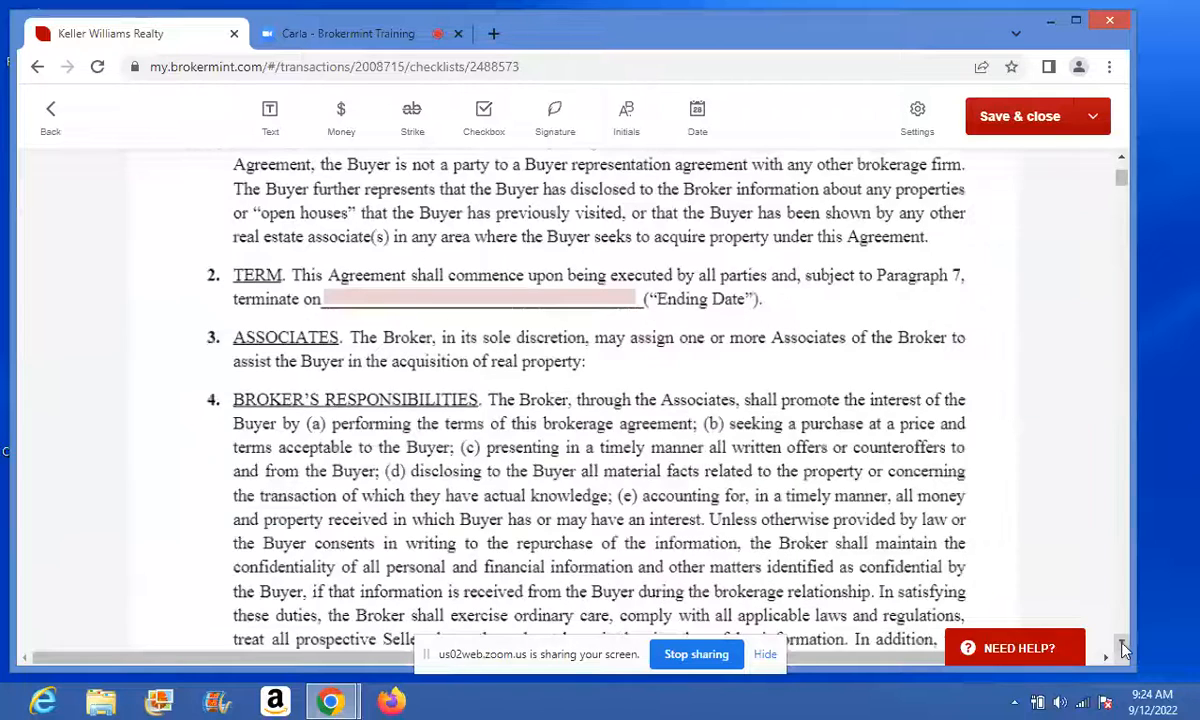
pyautogui.click(470, 298)
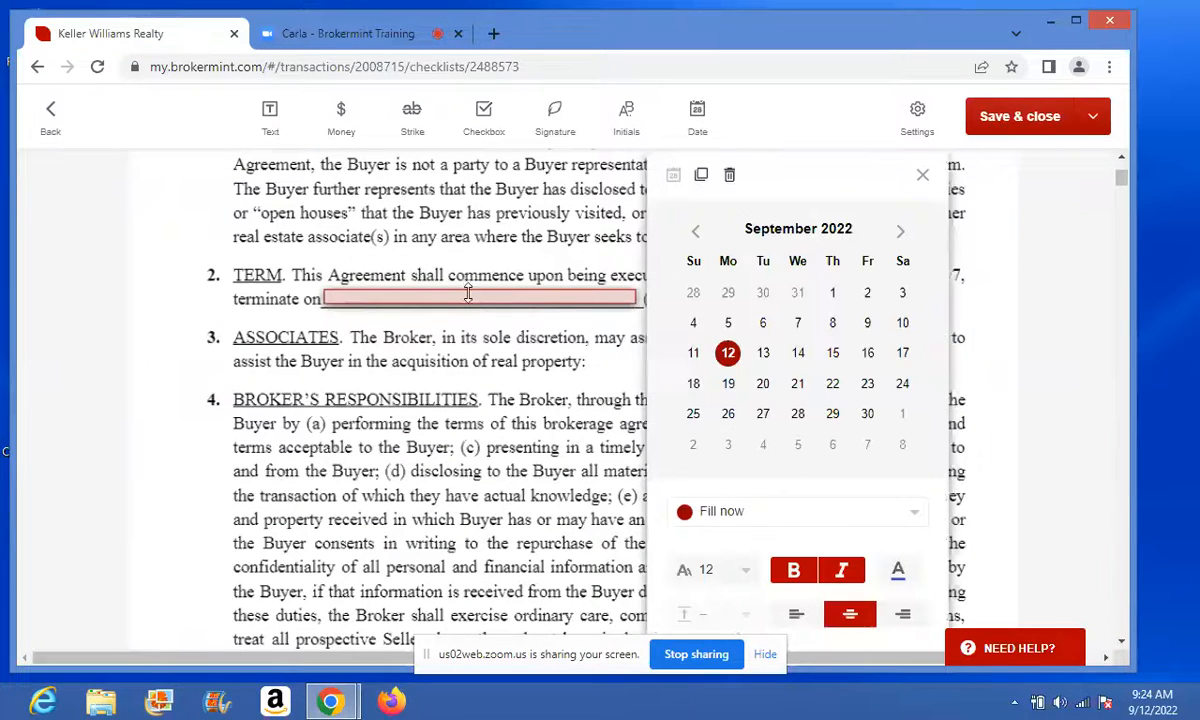
pyautogui.click(902, 232)
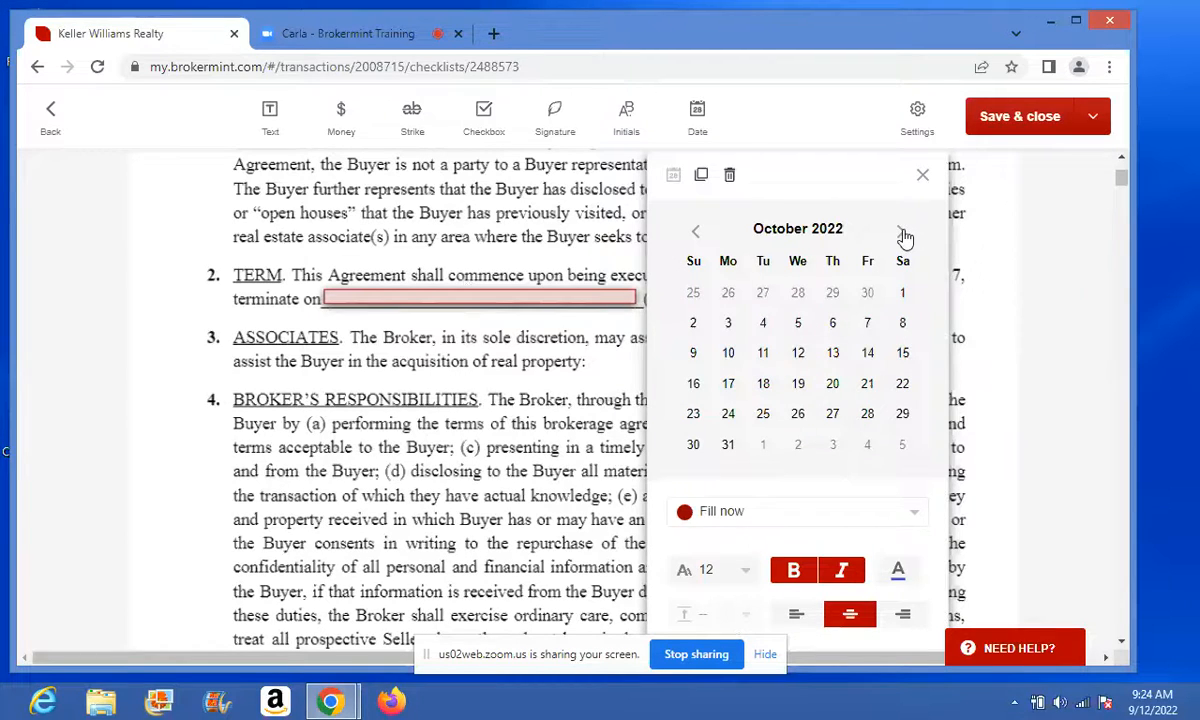
pyautogui.click(902, 233)
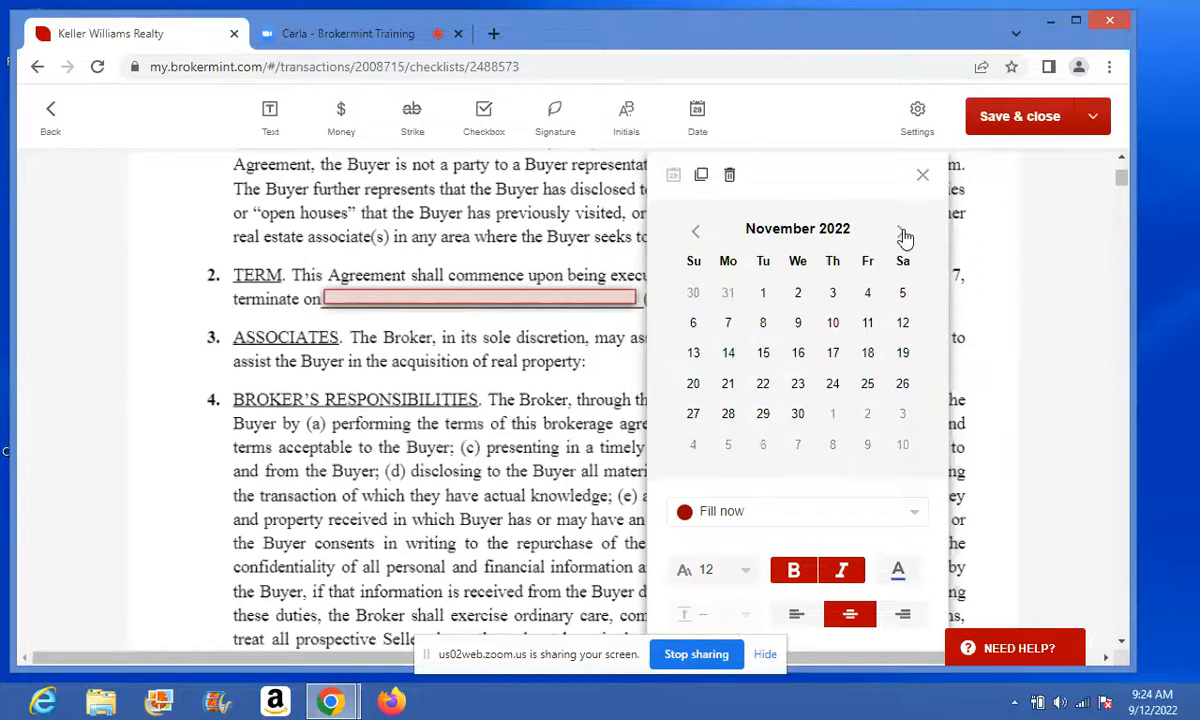
pyautogui.click(797, 417)
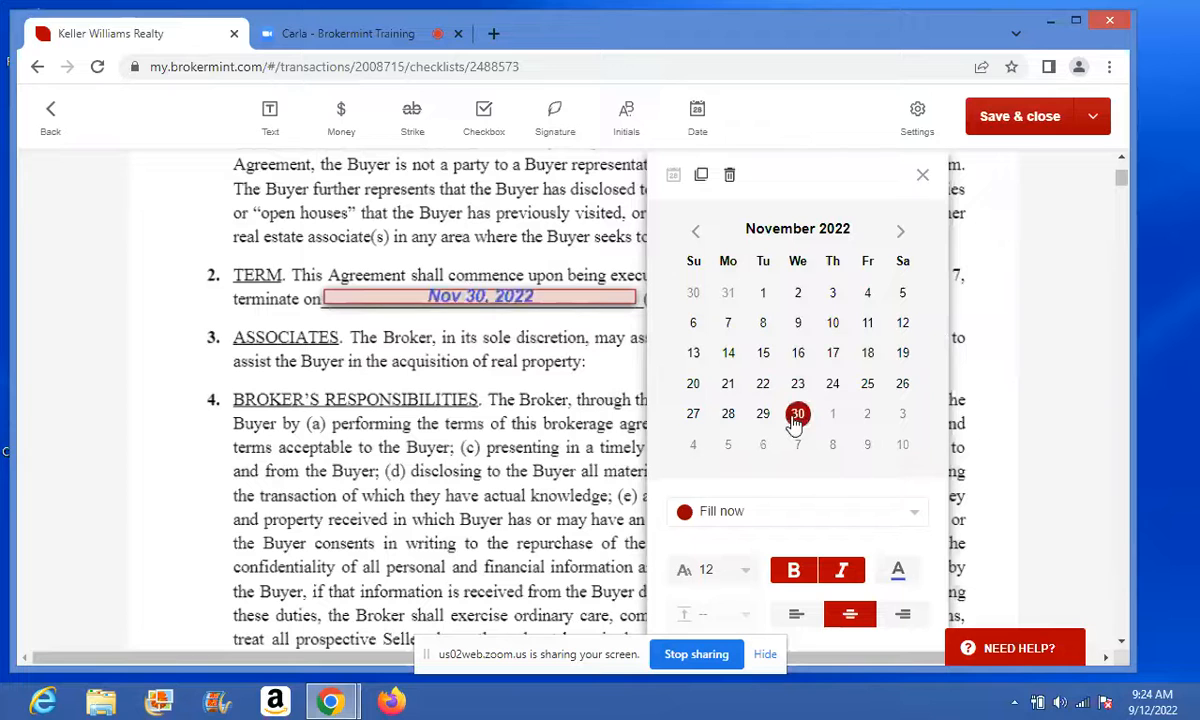
pyautogui.click(921, 177)
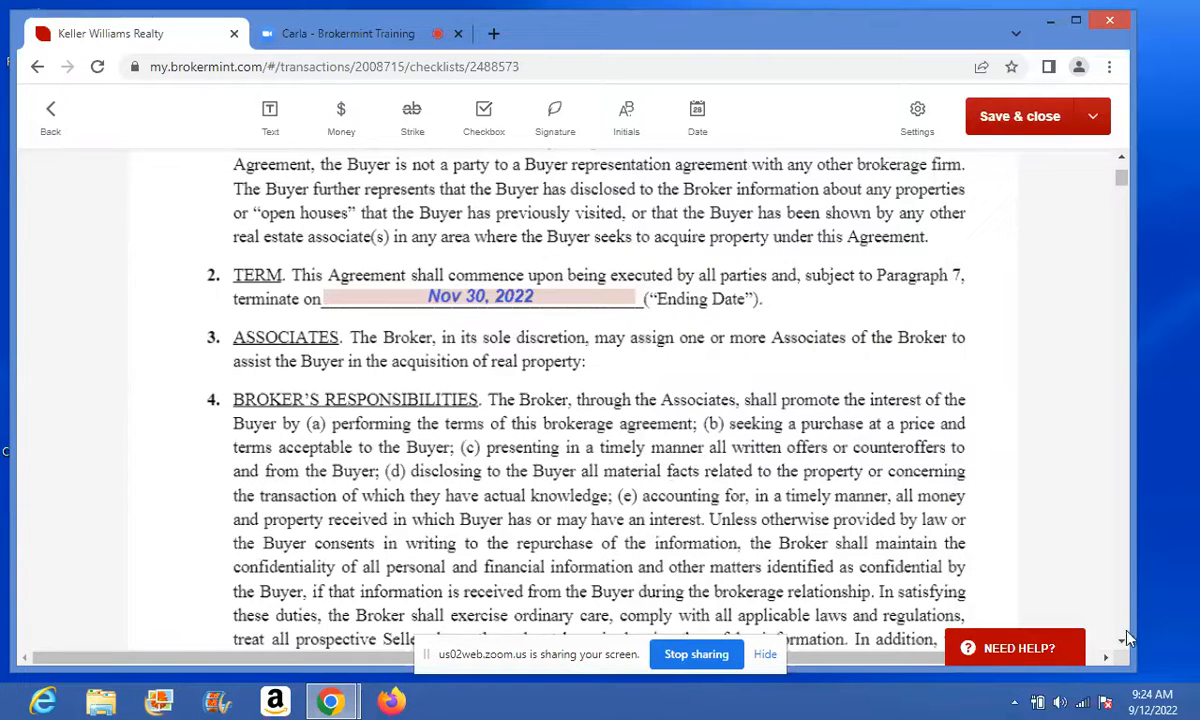
pyautogui.scroll(-4, 1126, 647)
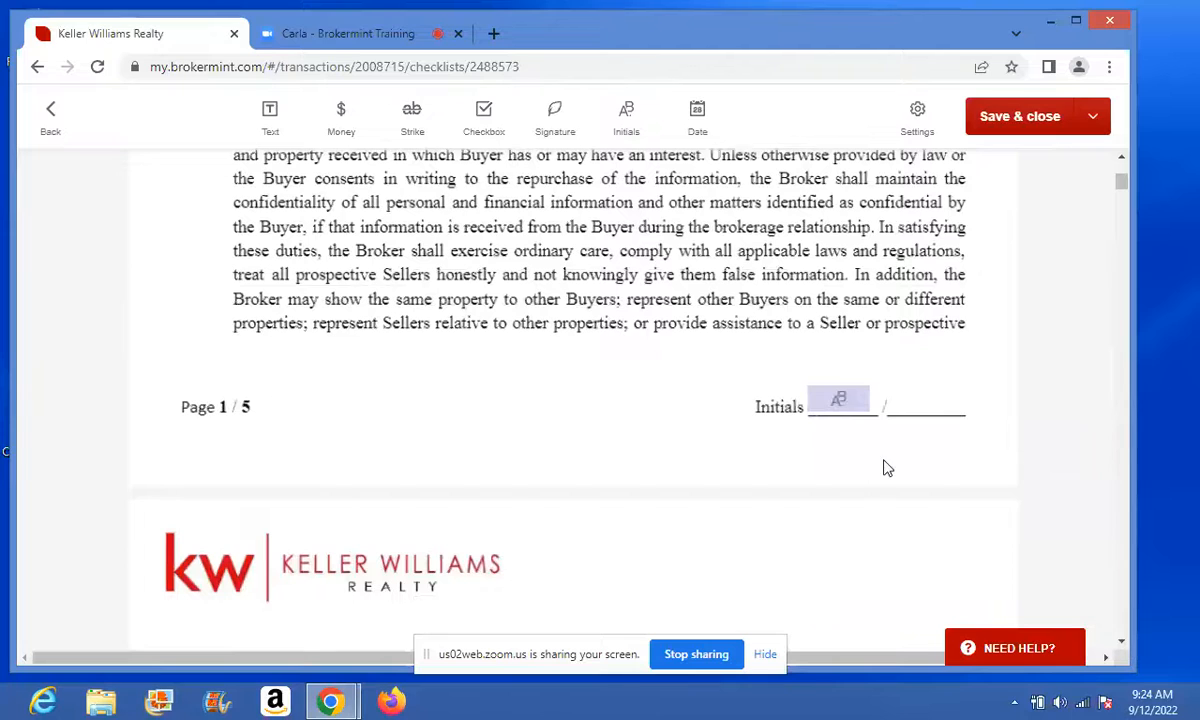
# - Delete the page 4 initials box on the 'licensed agent in the State of Virginia' line
pyautogui.click(843, 400)
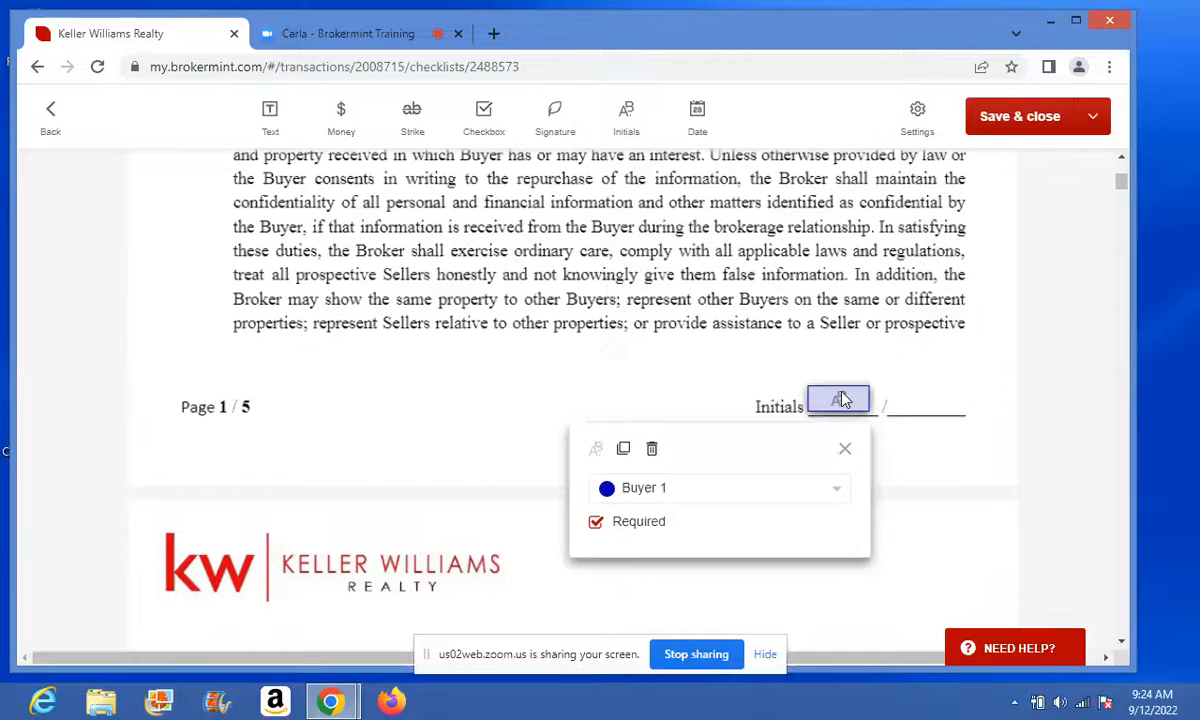
pyautogui.click(845, 453)
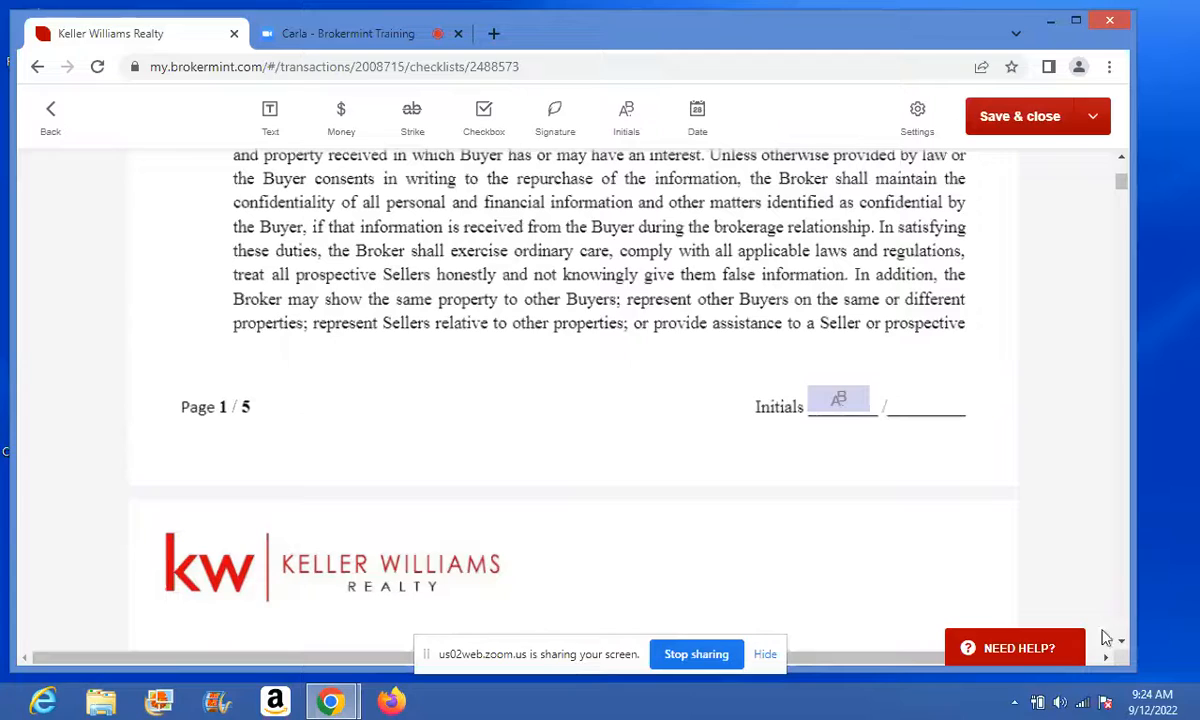
pyautogui.scroll(-5, 1121, 641)
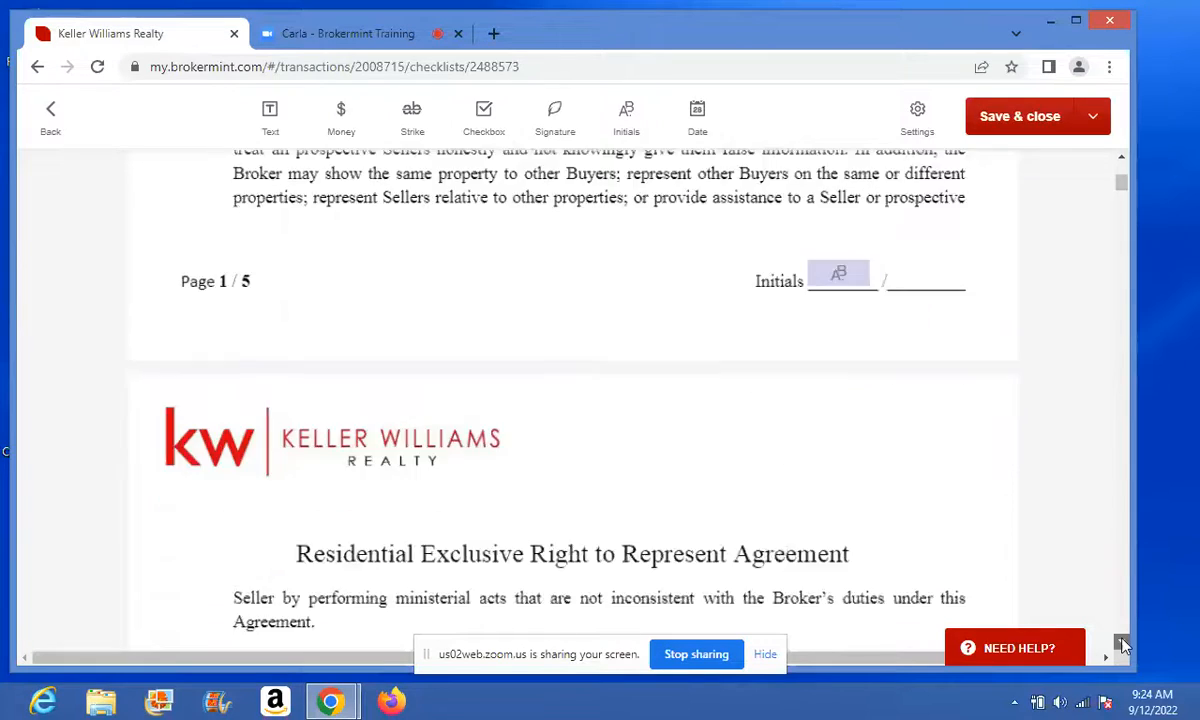
pyautogui.scroll(-9, 1121, 645)
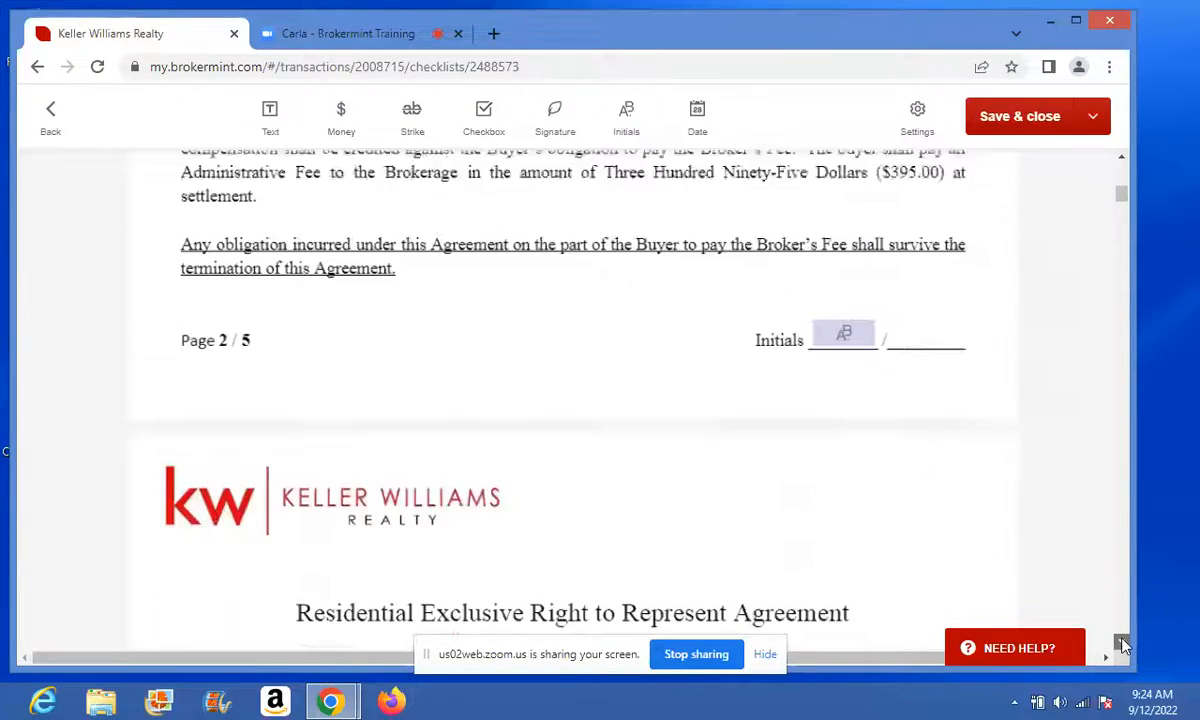
pyautogui.scroll(-10, 1124, 645)
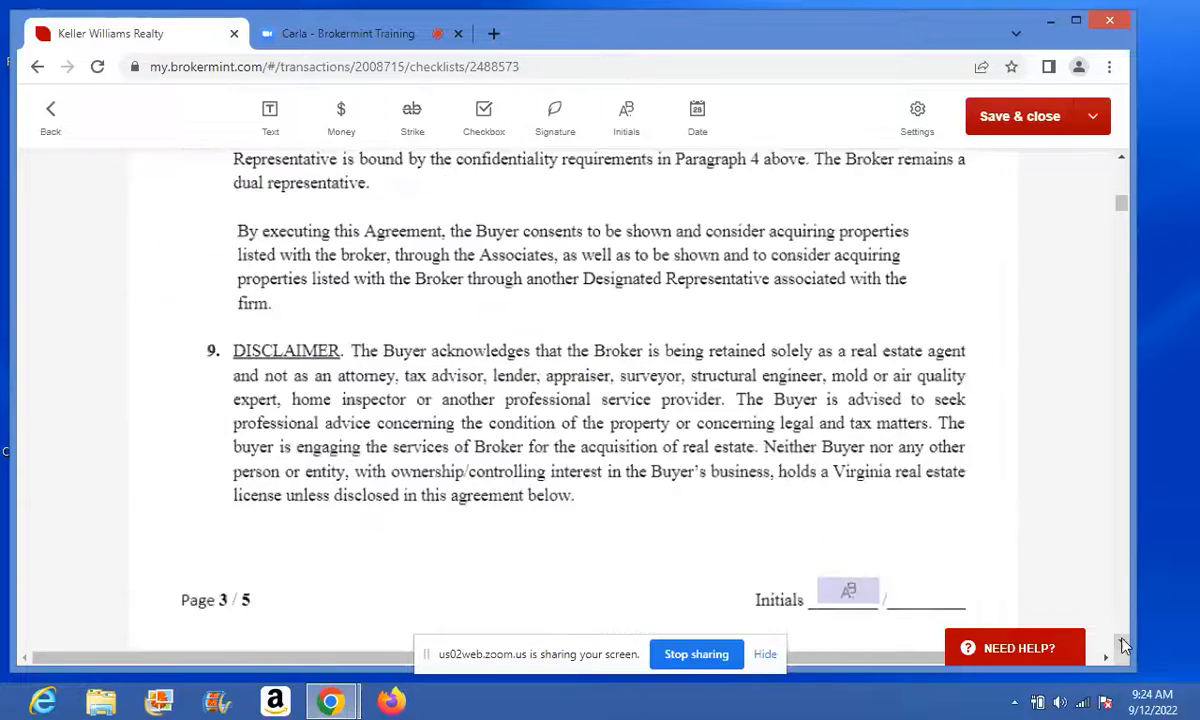
pyautogui.scroll(-9, 1124, 645)
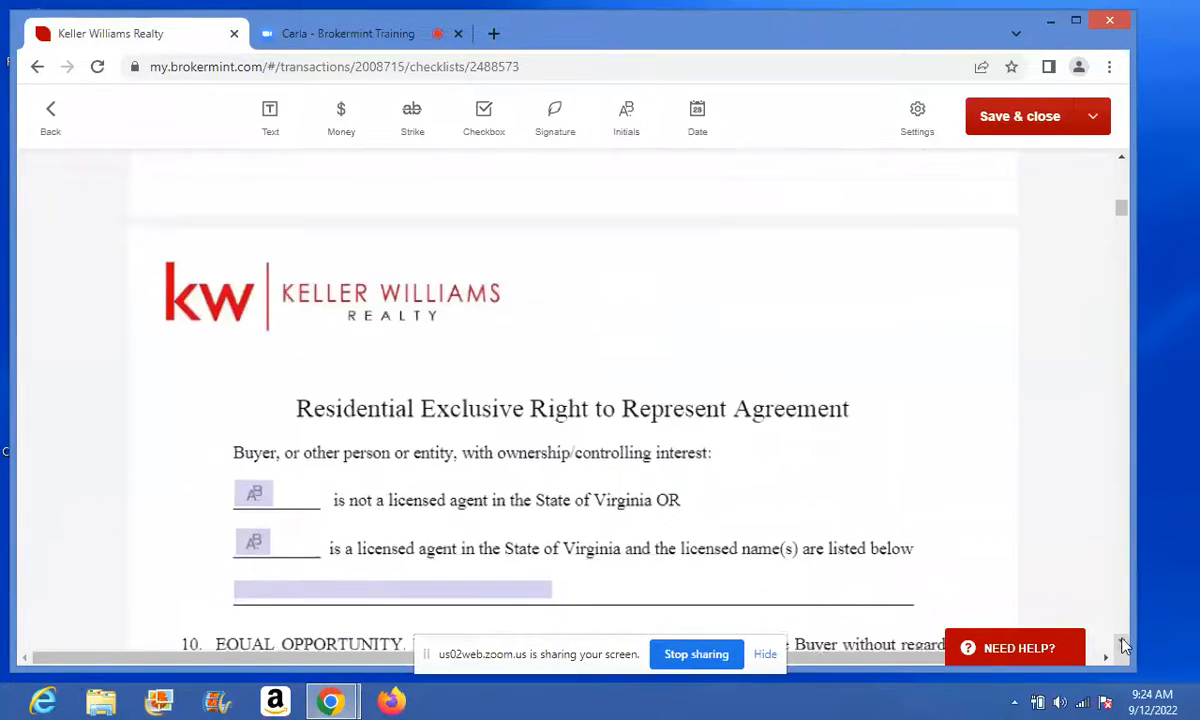
pyautogui.scroll(-3, 1121, 645)
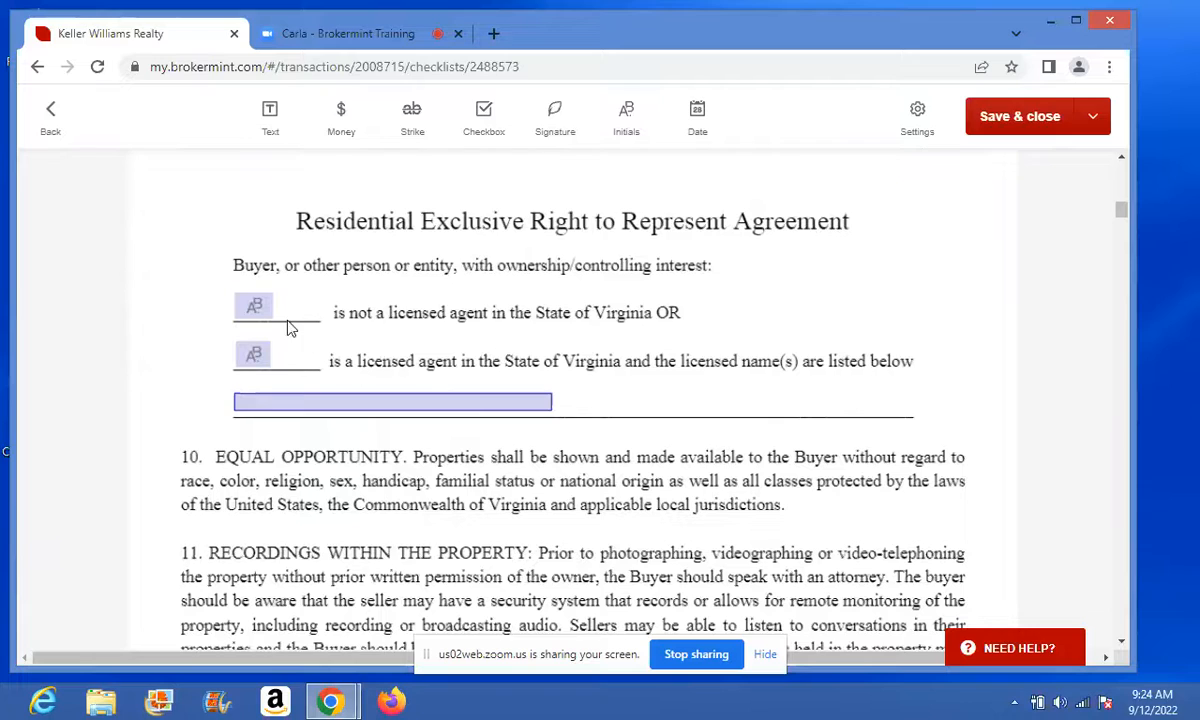
pyautogui.click(251, 359)
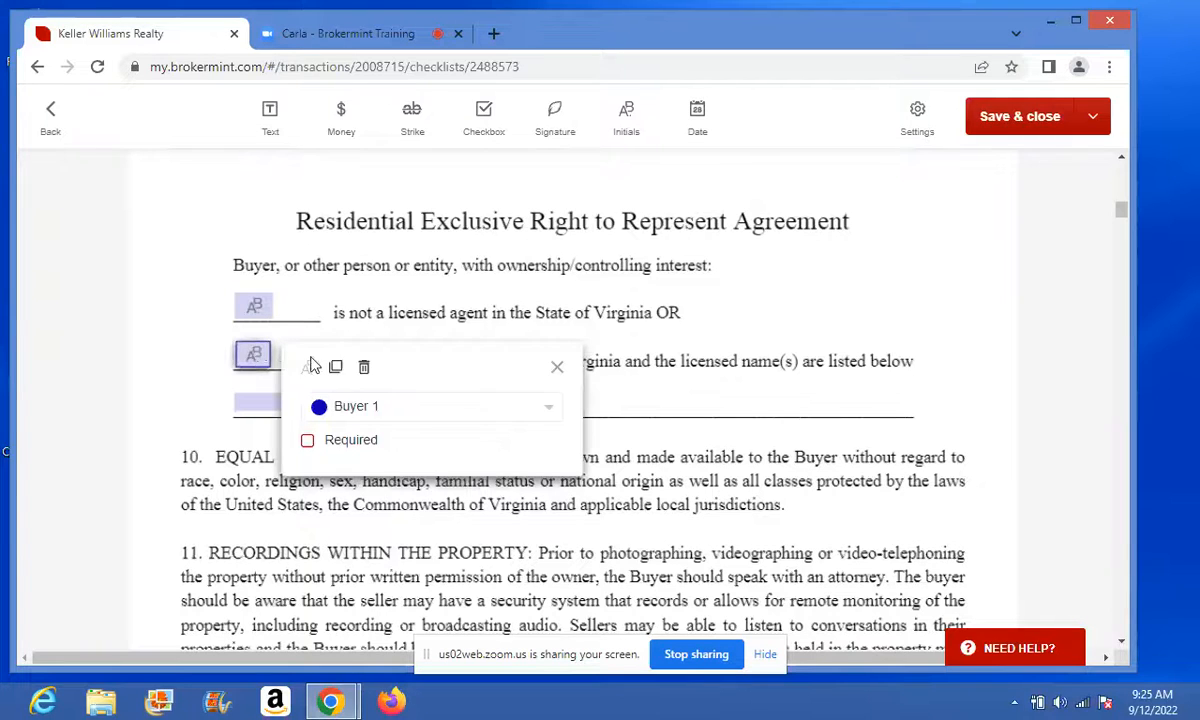
pyautogui.click(365, 369)
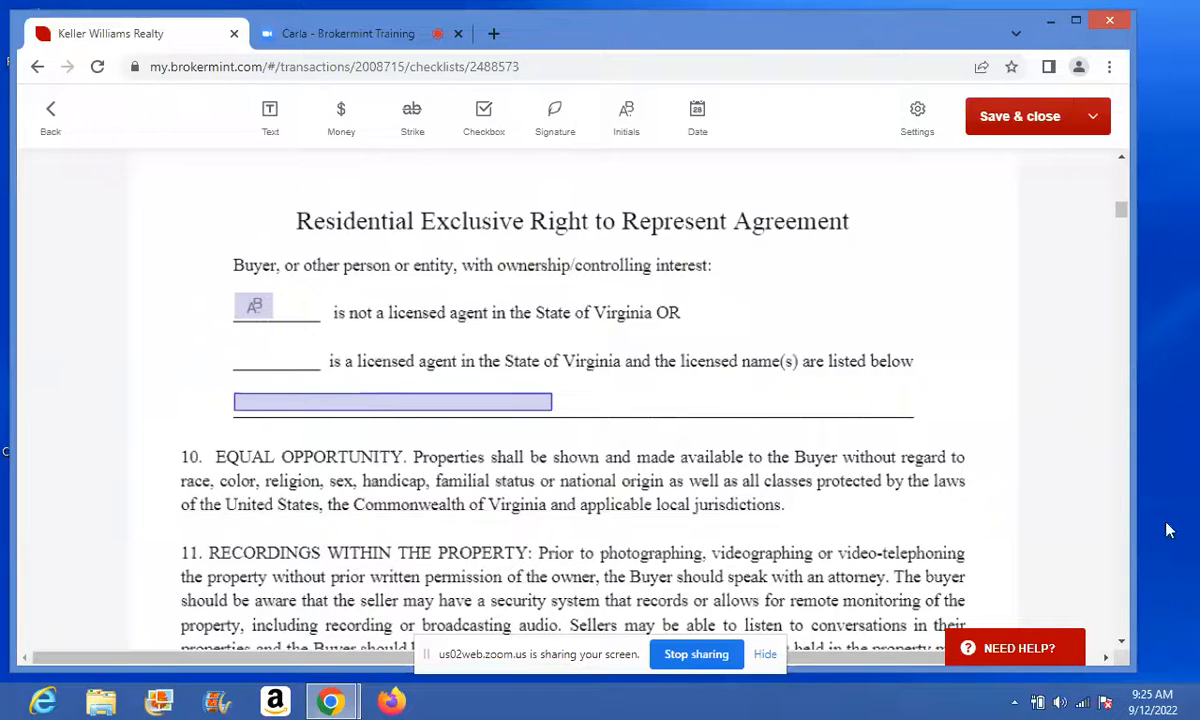
pyautogui.click(1122, 642)
# - Change the buyer's Phone field assignee from Buyer 1 to Fill now
pyautogui.scroll(-10, 1122, 645)
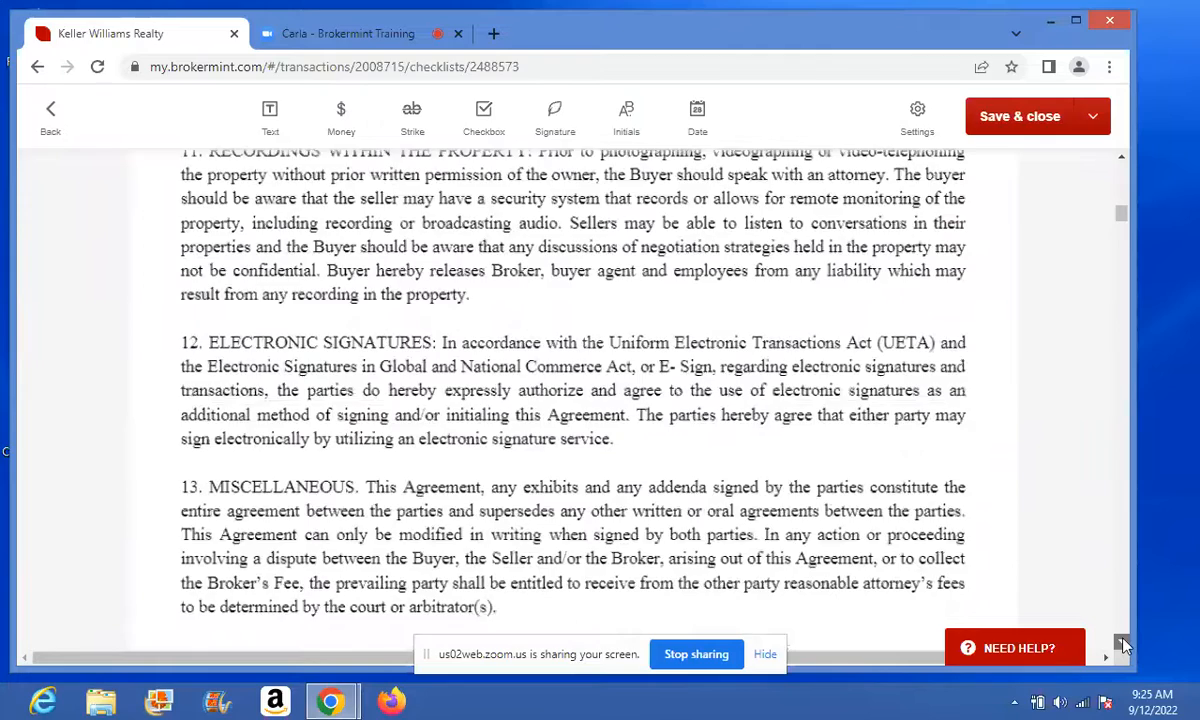
pyautogui.scroll(-5, 1122, 645)
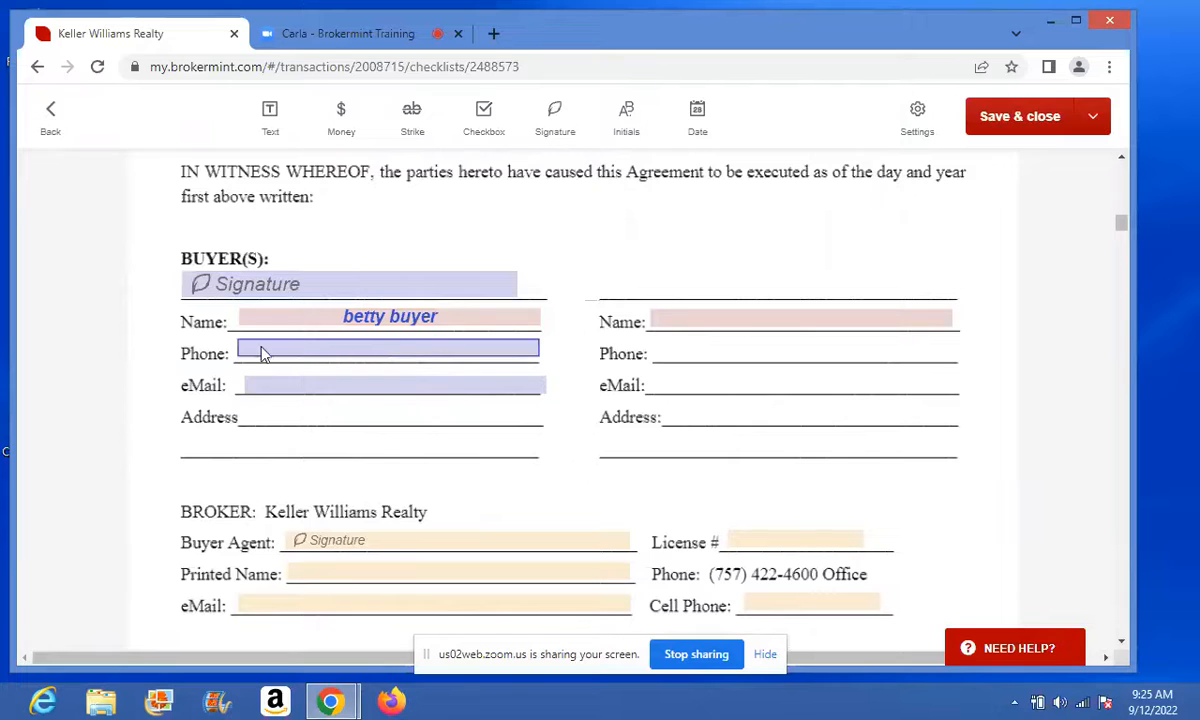
pyautogui.click(398, 356)
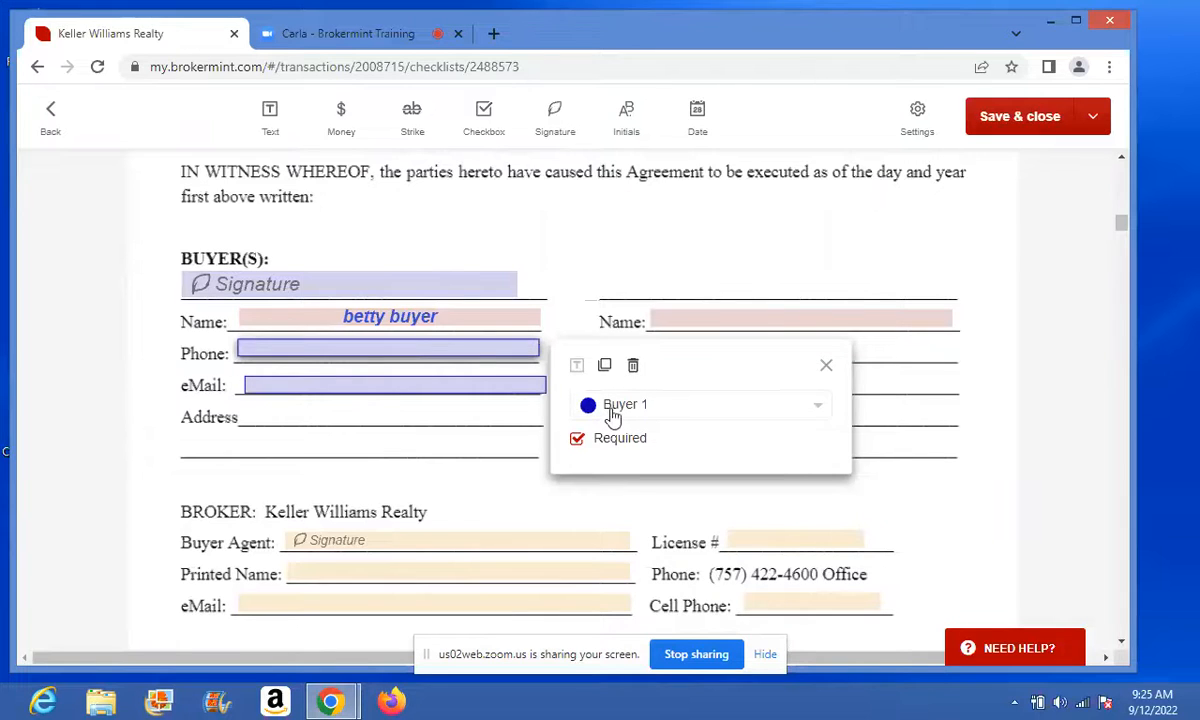
pyautogui.click(611, 412)
pyautogui.click(617, 437)
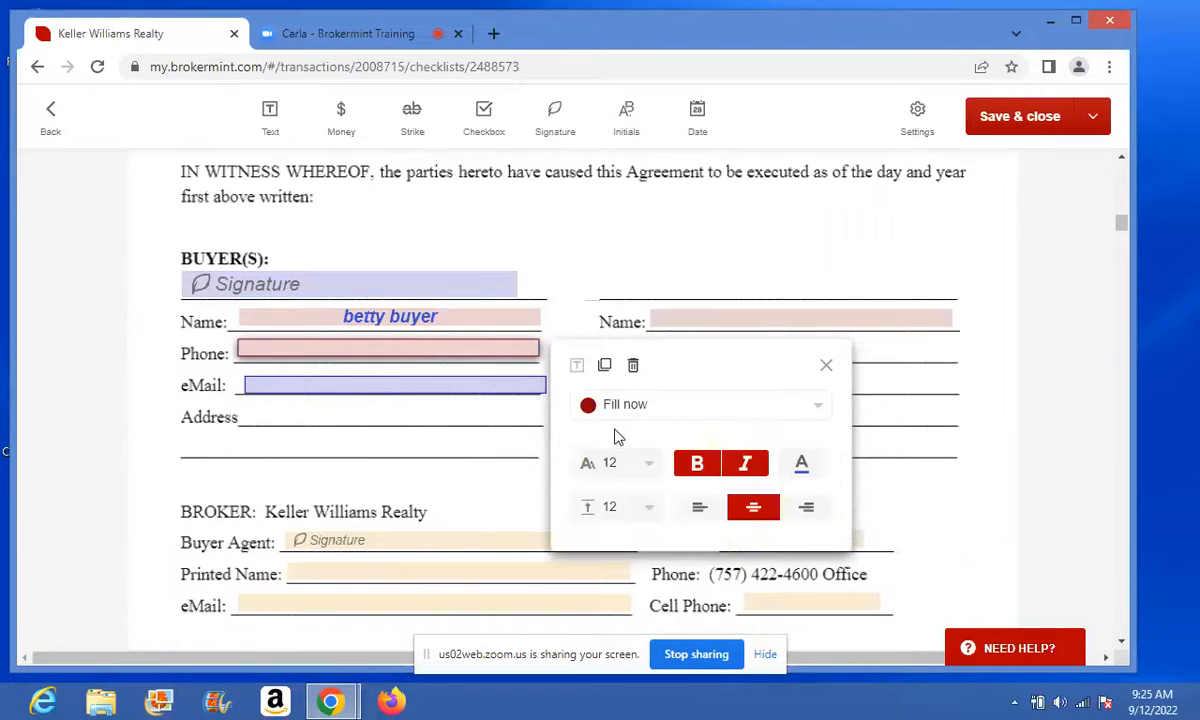
pyautogui.click(826, 367)
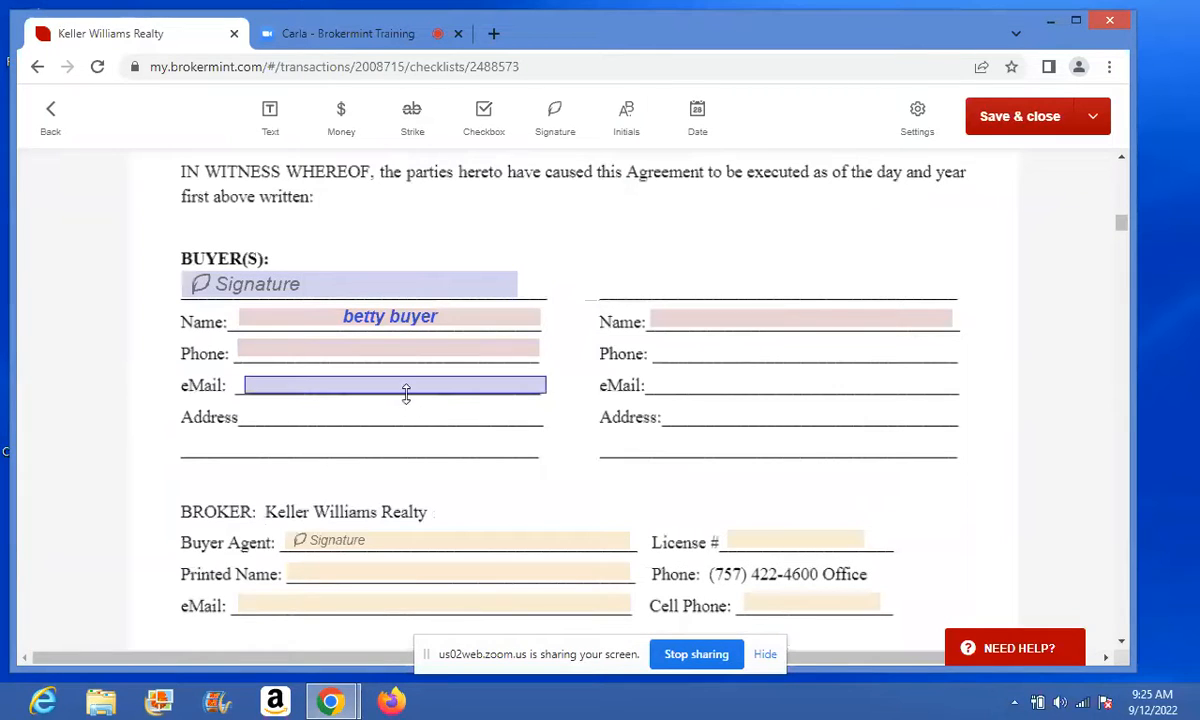
# - Make the buyer's eMail field Fill now and enter the buyer's e-mail address
pyautogui.click(403, 387)
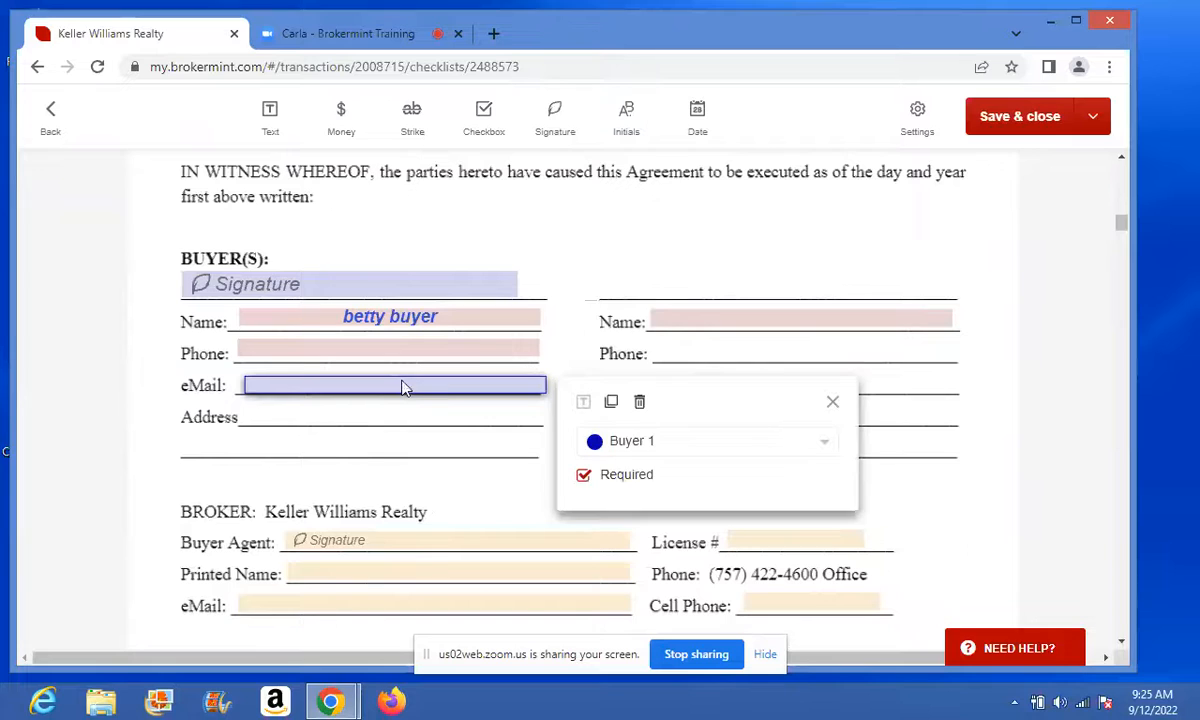
pyautogui.click(611, 444)
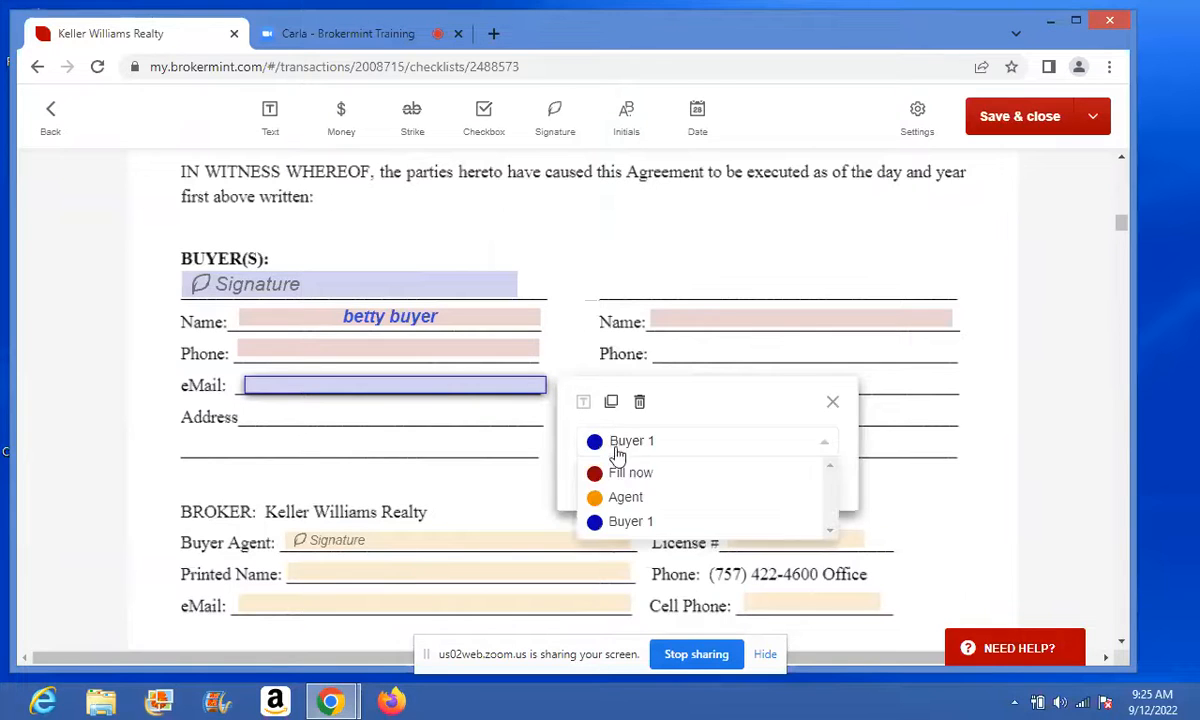
pyautogui.click(631, 476)
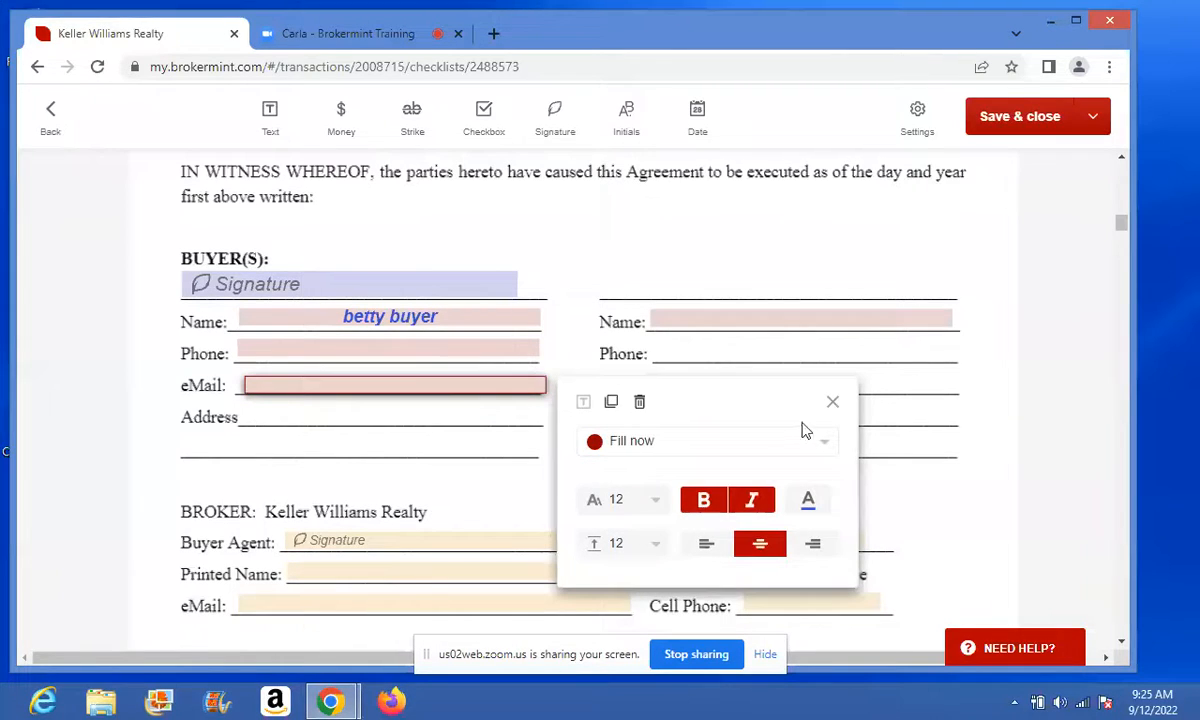
pyautogui.click(831, 404)
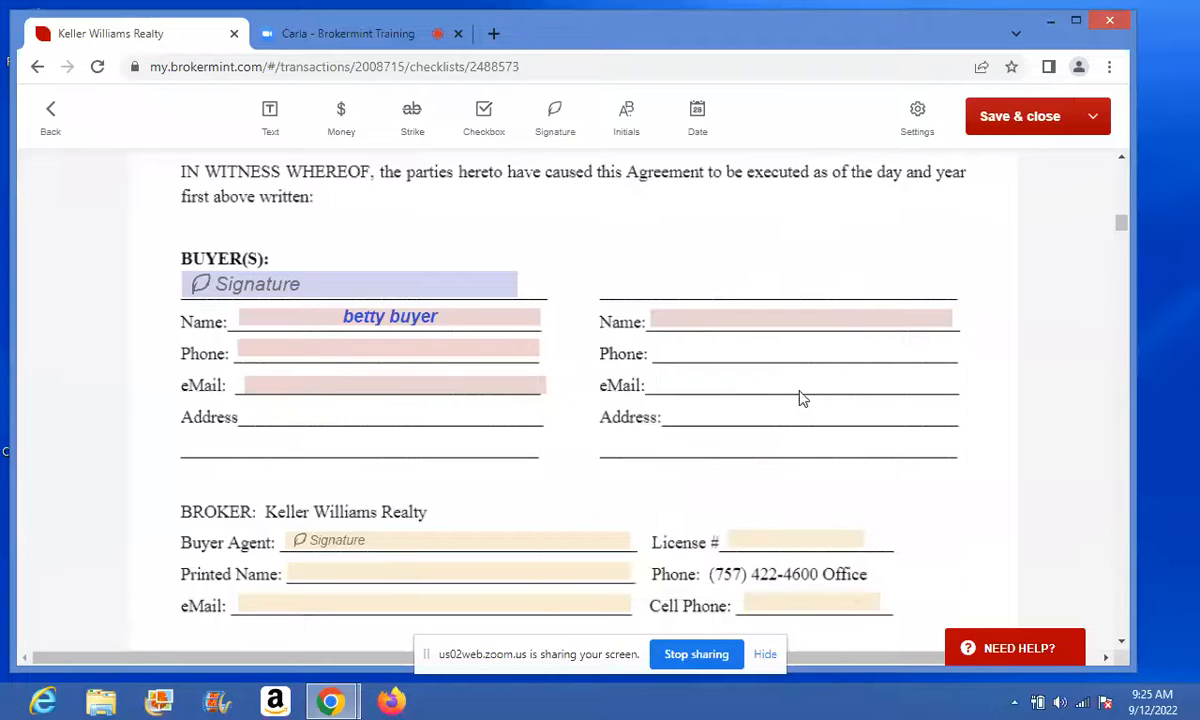
pyautogui.click(408, 388)
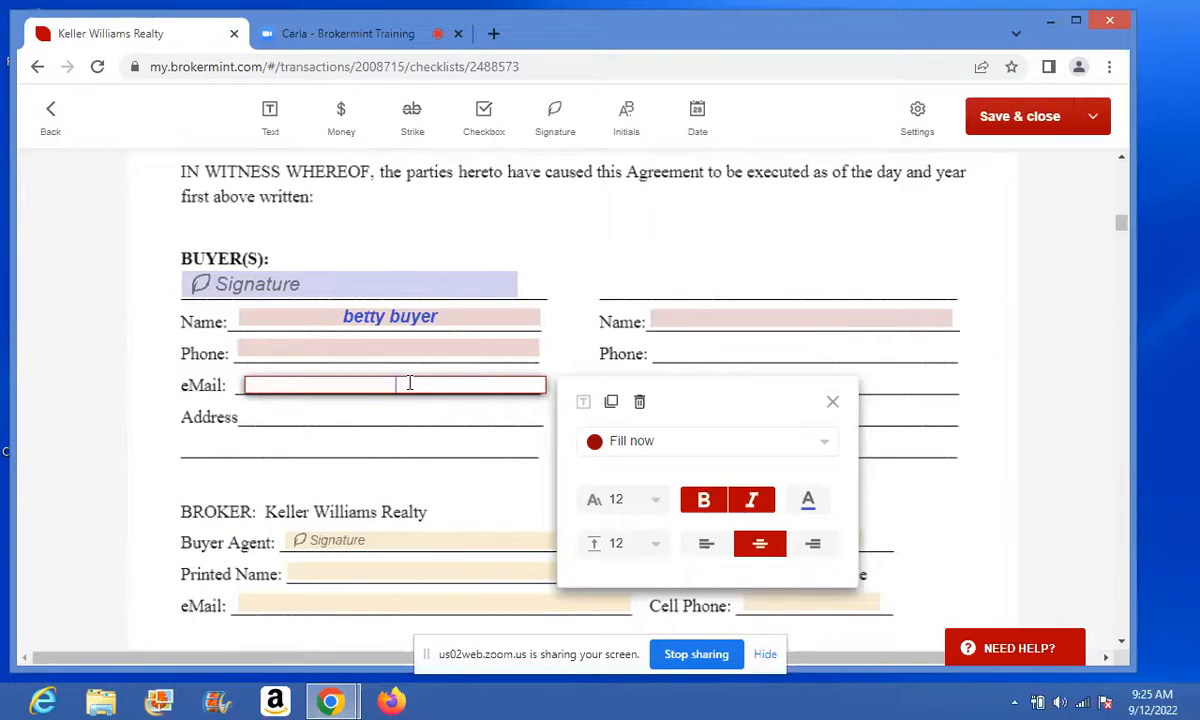
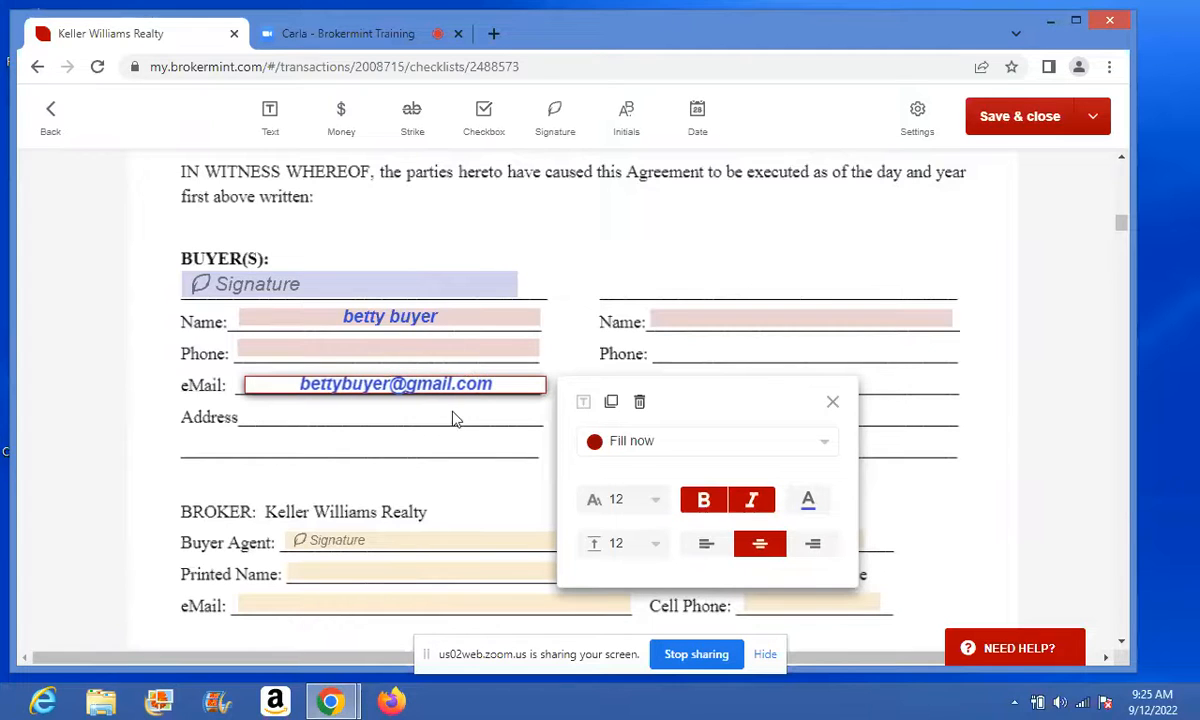
pyautogui.click(937, 500)
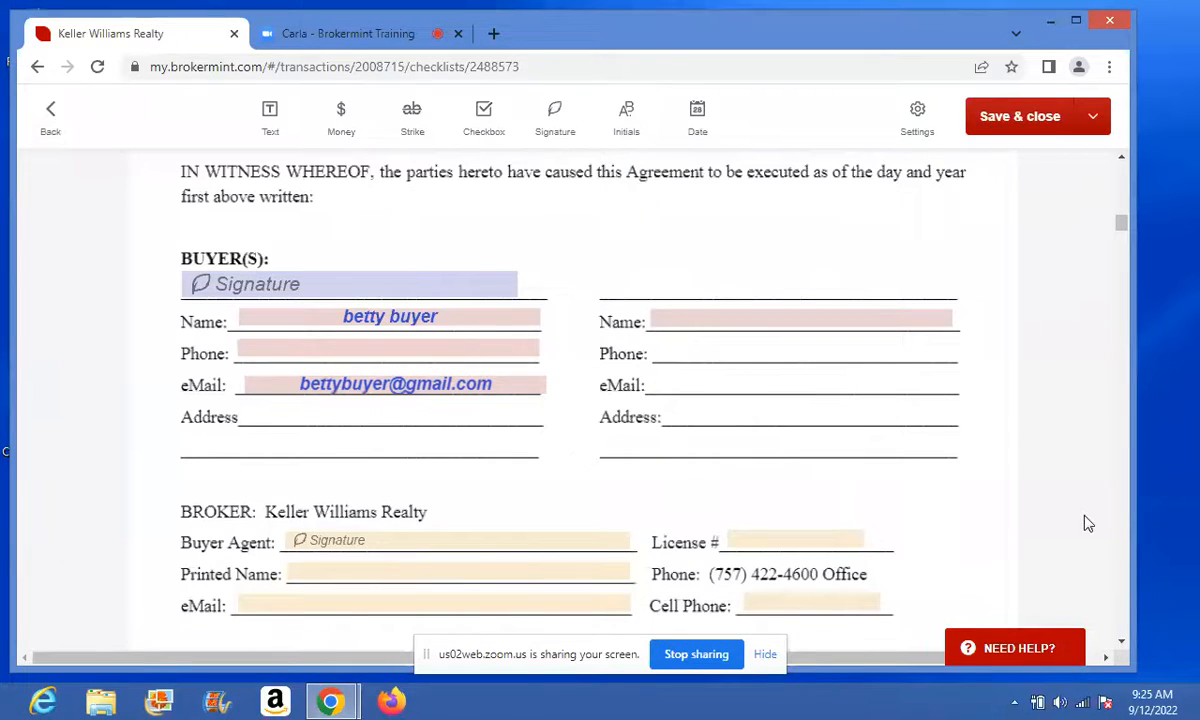
# - Move to the Buyer Agent signature field and review its settings
pyautogui.click(1122, 646)
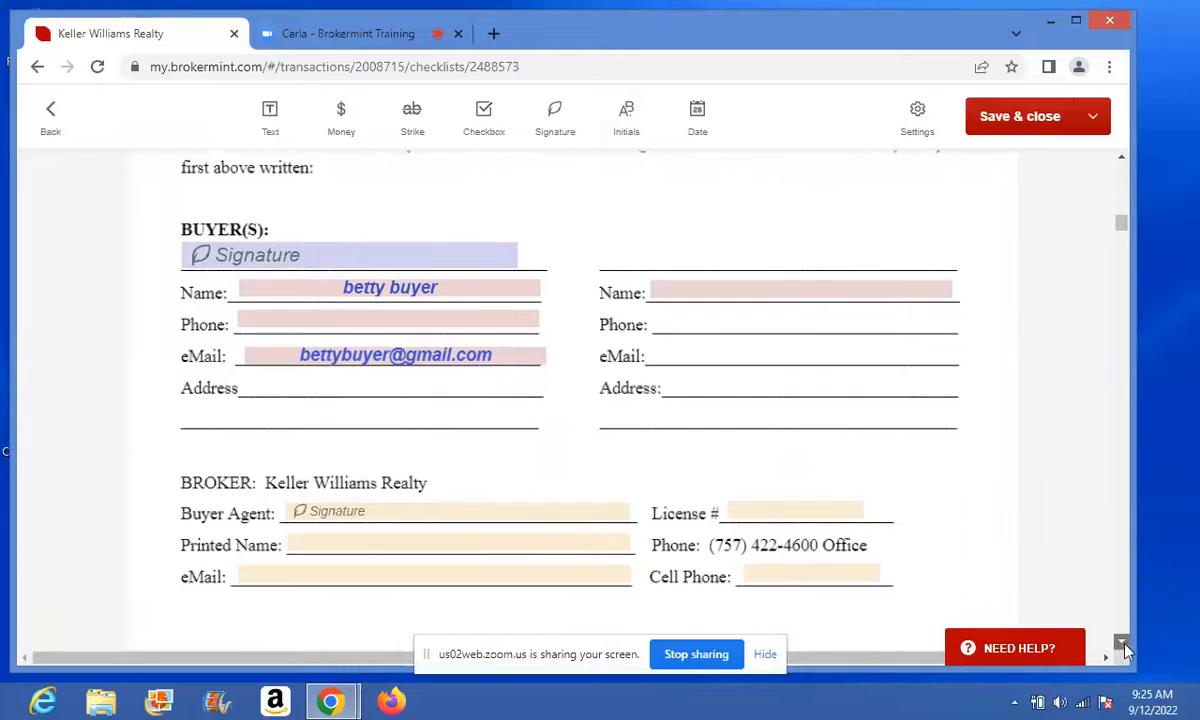
pyautogui.click(1122, 646)
pyautogui.click(1122, 646)
pyautogui.click(1122, 646)
pyautogui.click(1122, 646)
pyautogui.click(1122, 646)
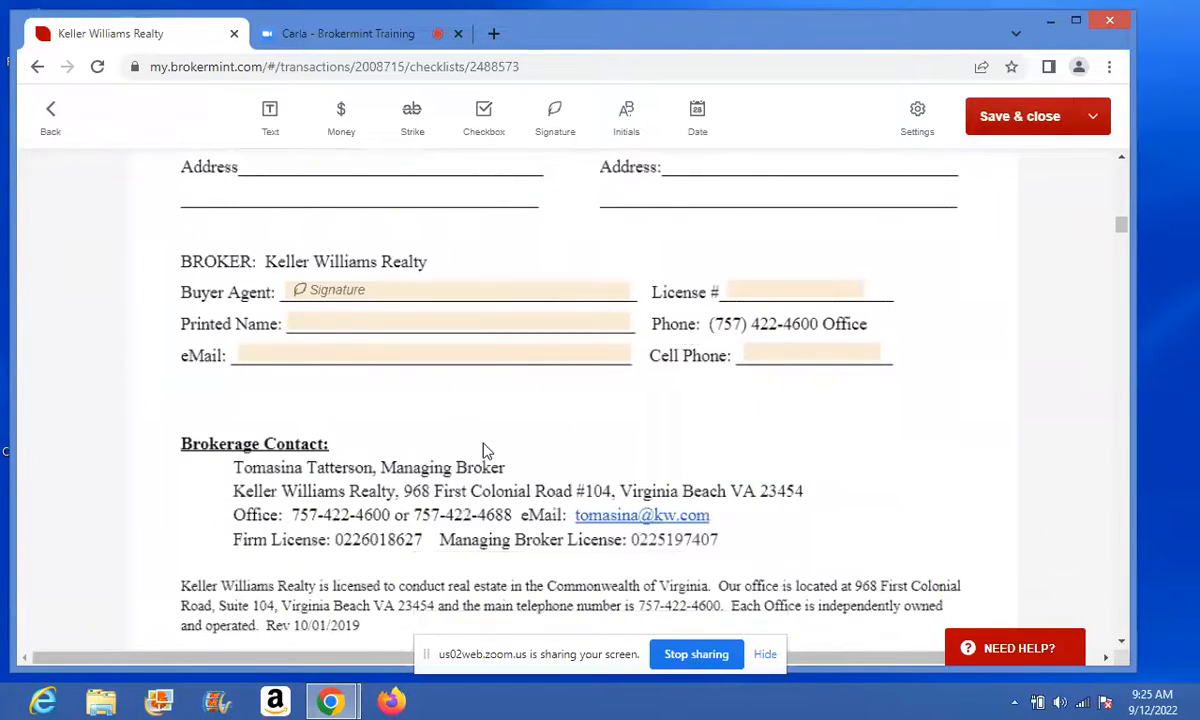
pyautogui.click(355, 294)
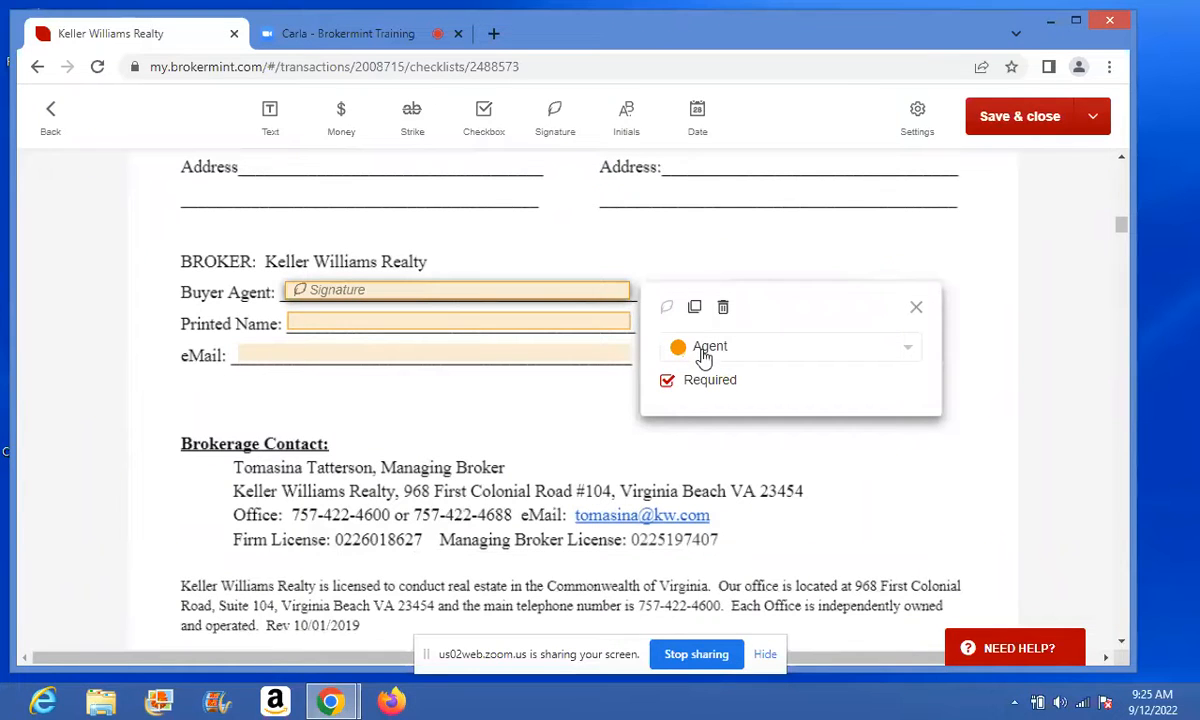
pyautogui.click(914, 308)
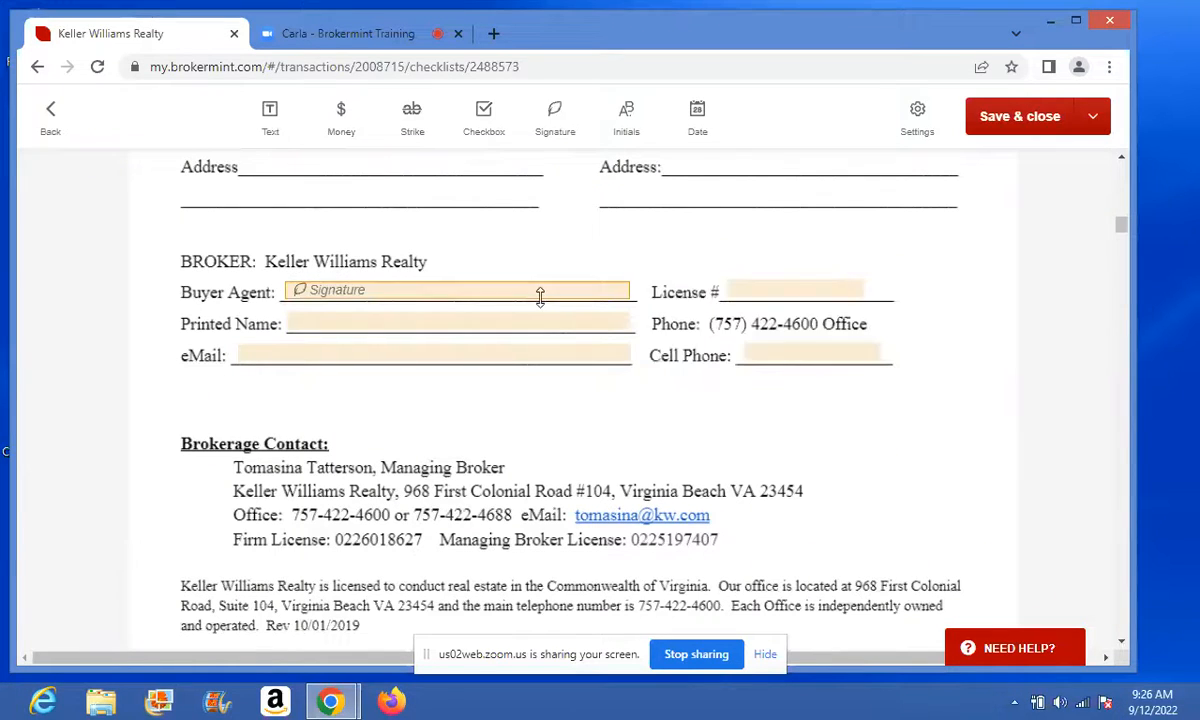
# - Set the agent's Printed Name field to Fill now and enter the agent's name
pyautogui.click(518, 328)
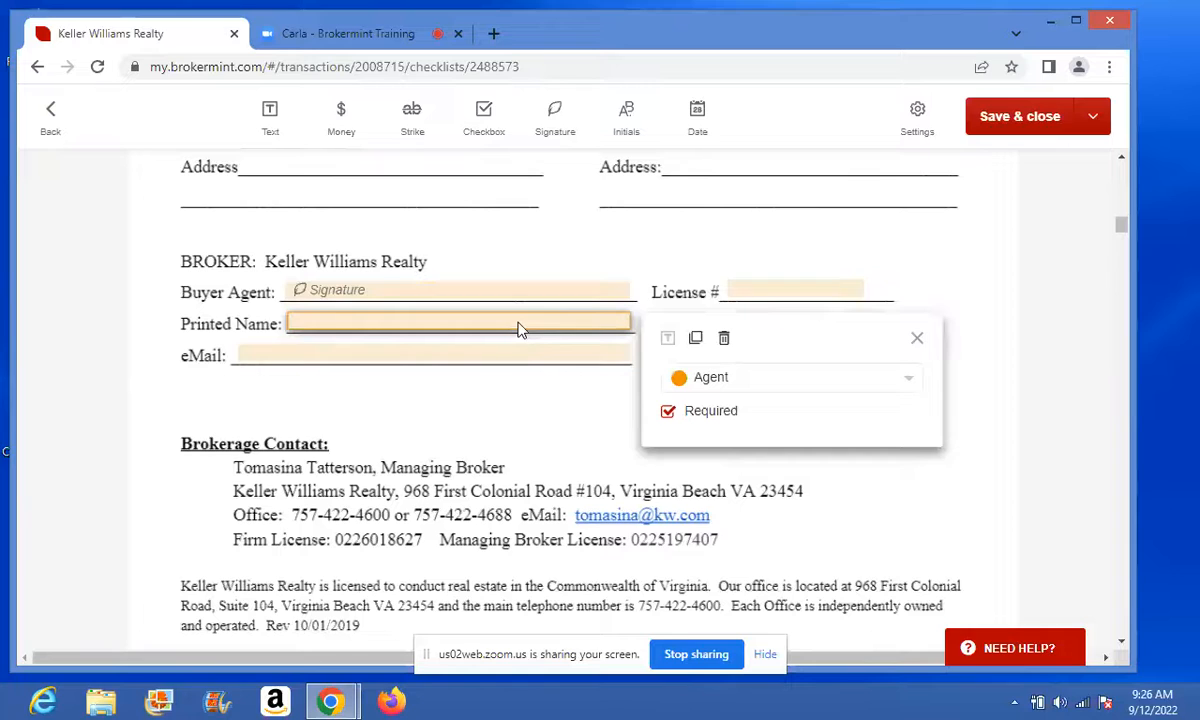
pyautogui.click(738, 380)
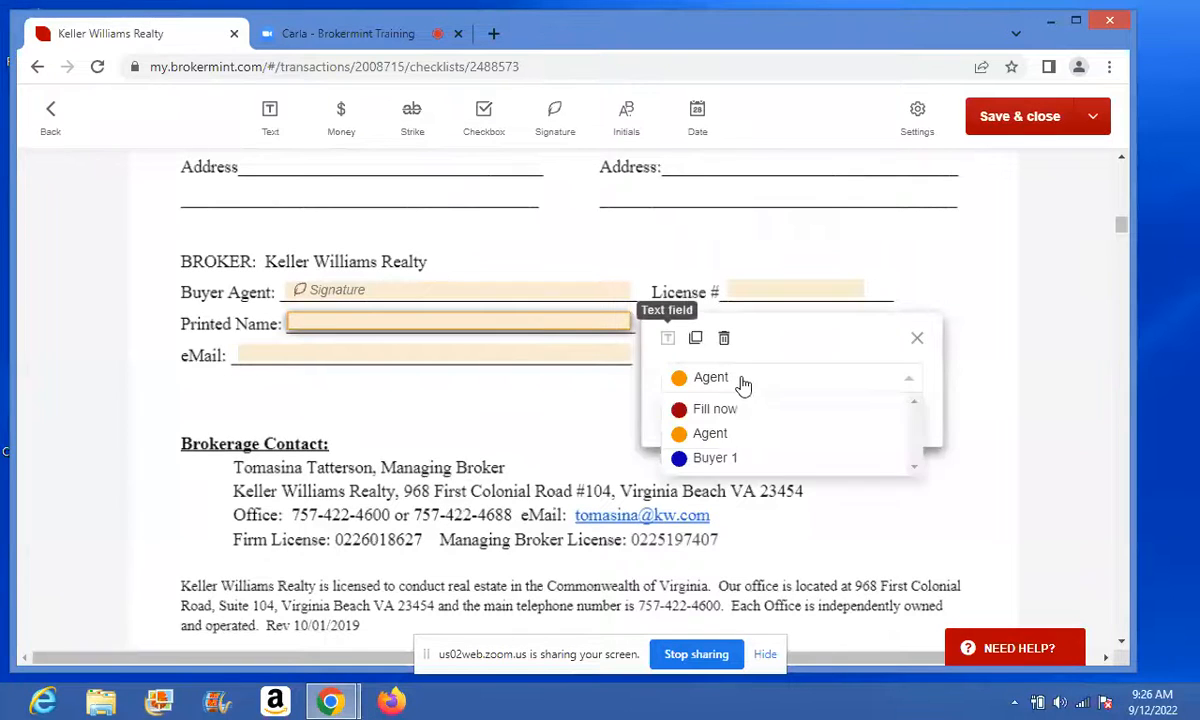
pyautogui.click(729, 410)
pyautogui.click(489, 320)
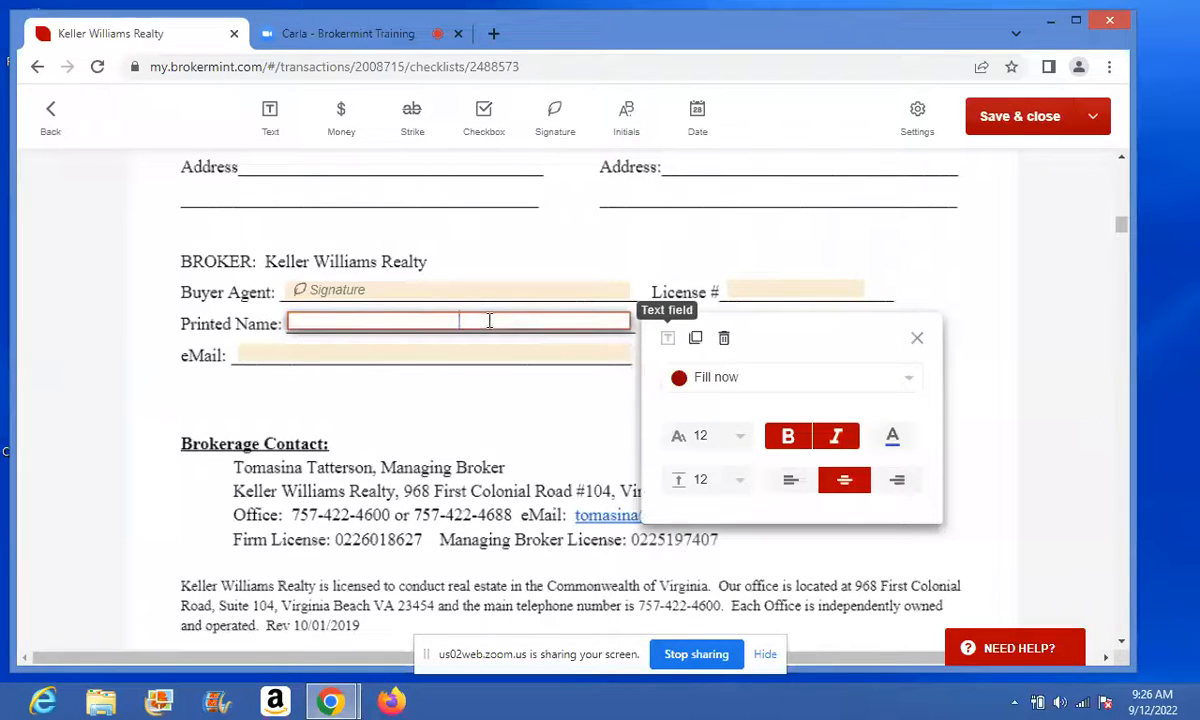
pyautogui.click(560, 455)
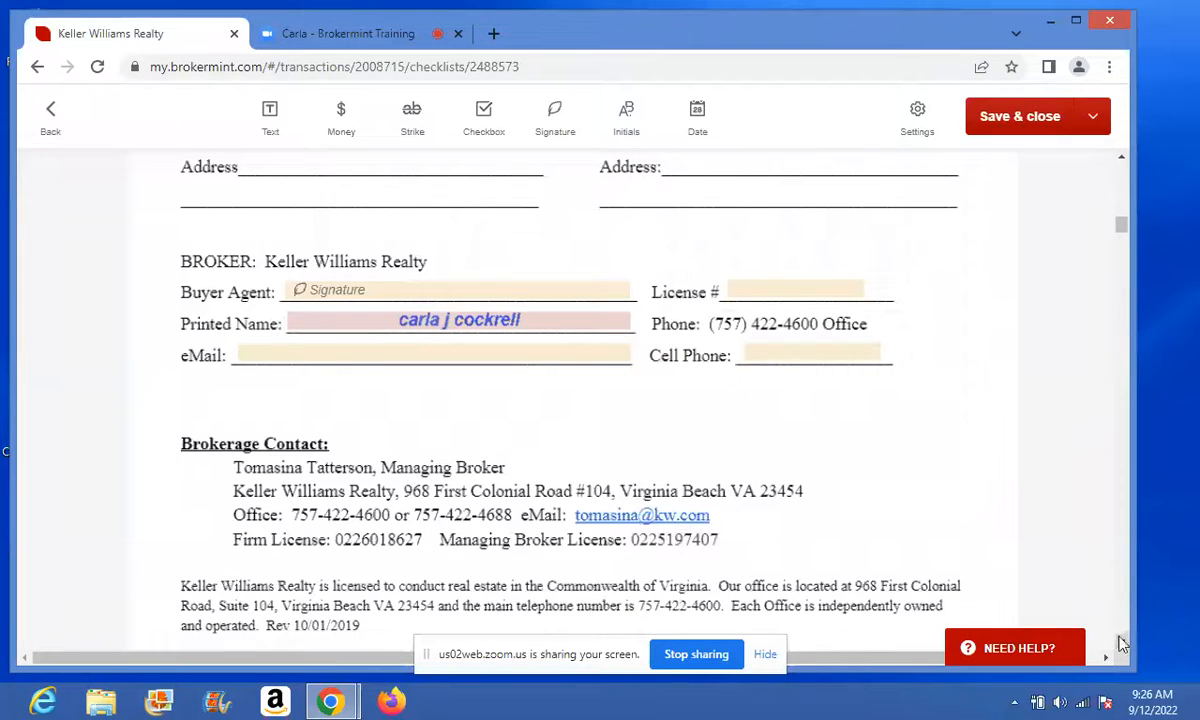
pyautogui.click(832, 288)
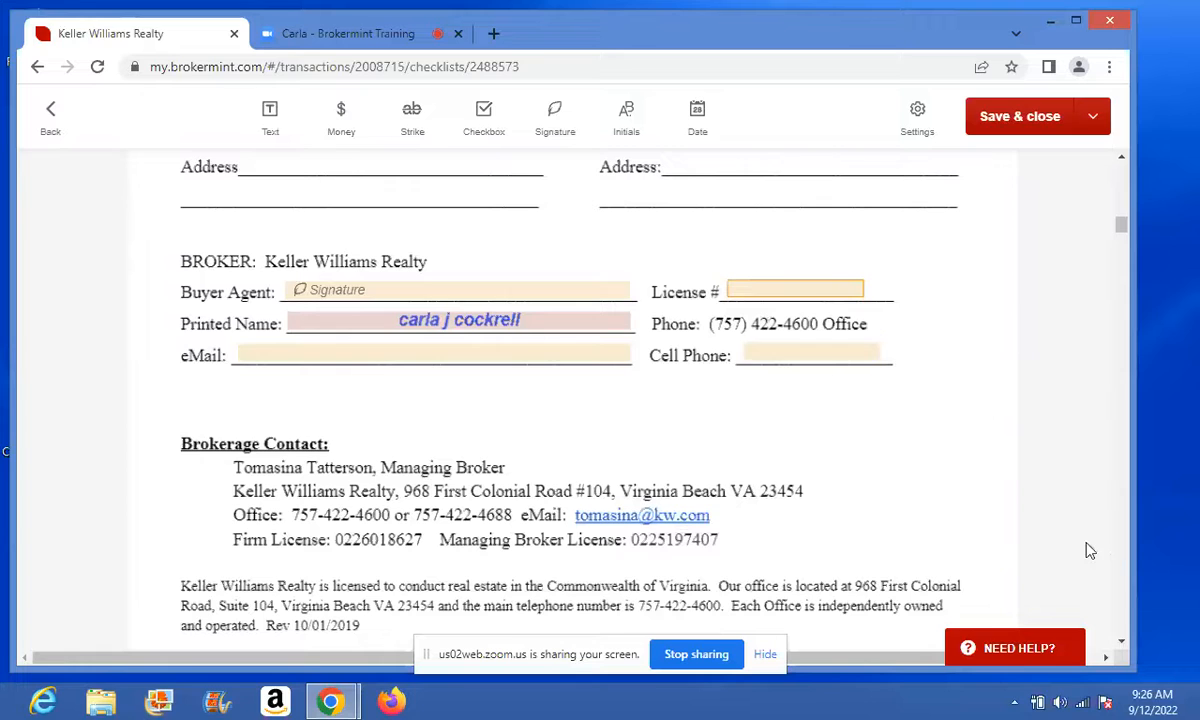
# - Page down to the CDIF disclosure form's closing signature block
pyautogui.click(1123, 638)
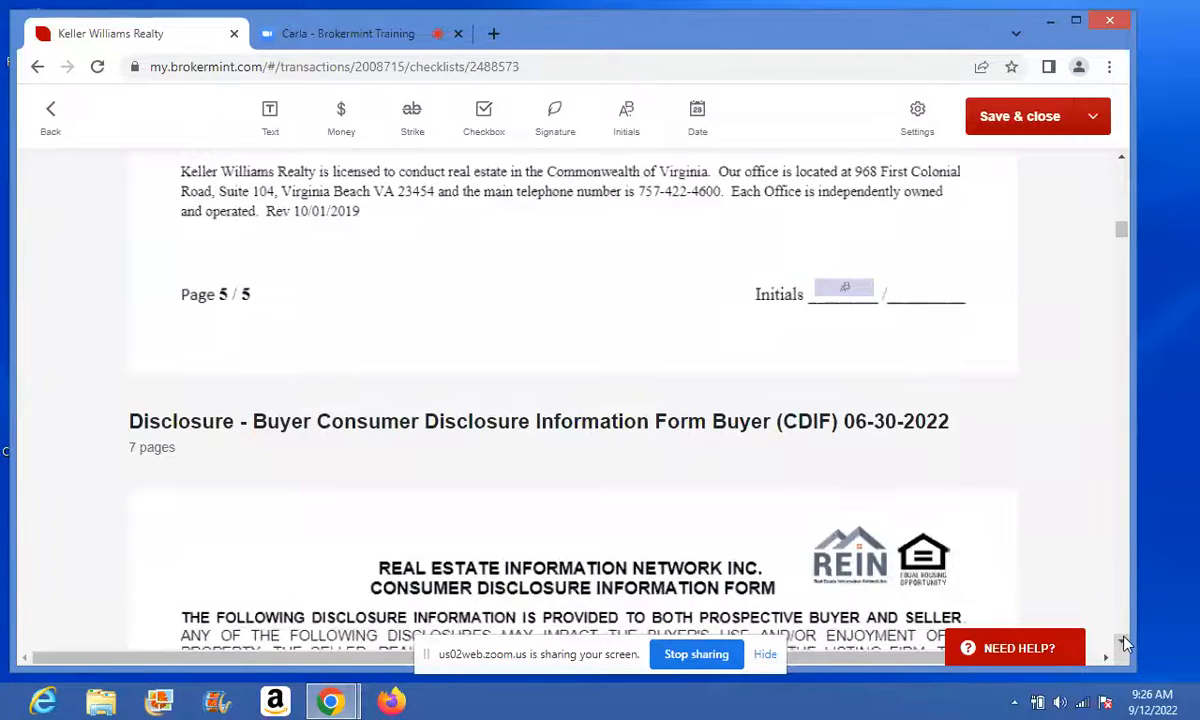
pyautogui.click(1123, 638)
pyautogui.click(1123, 642)
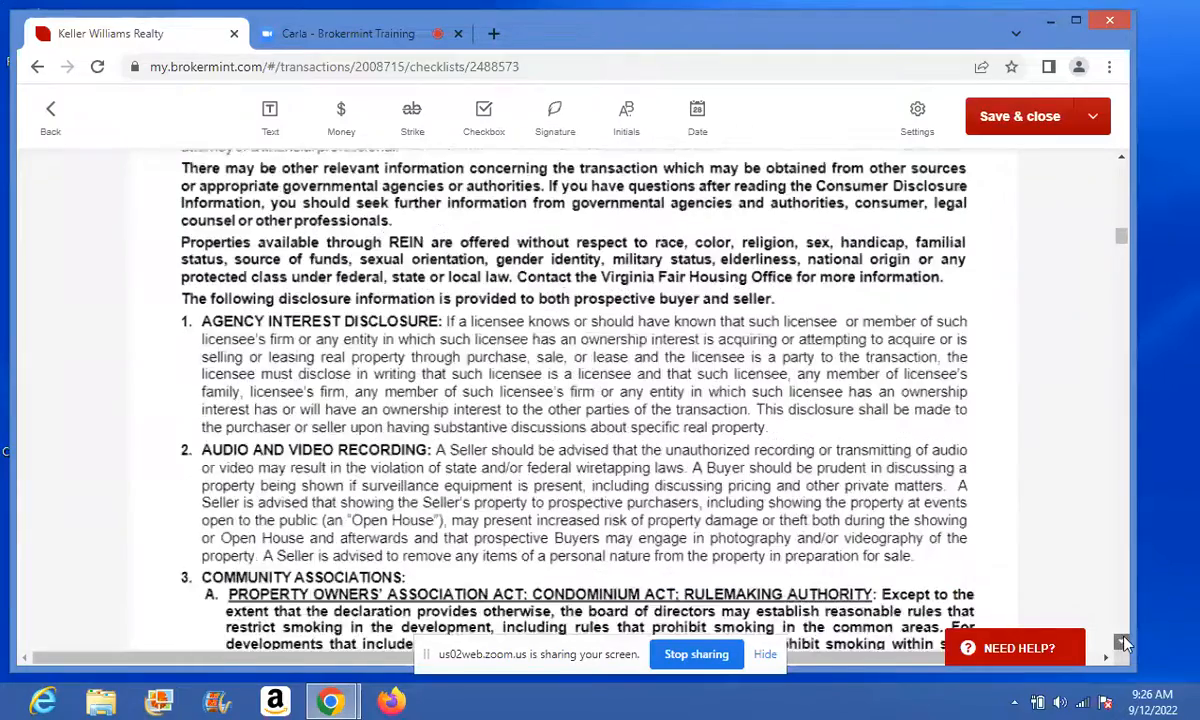
pyautogui.click(1123, 642)
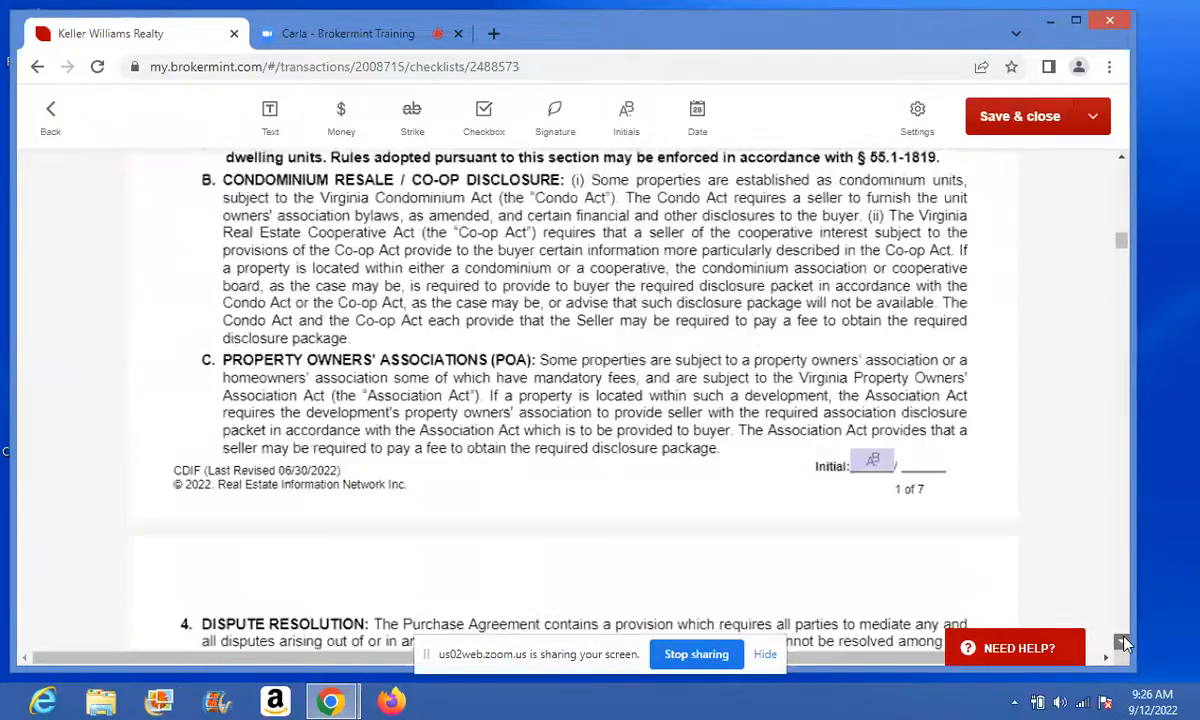
pyautogui.click(1123, 642)
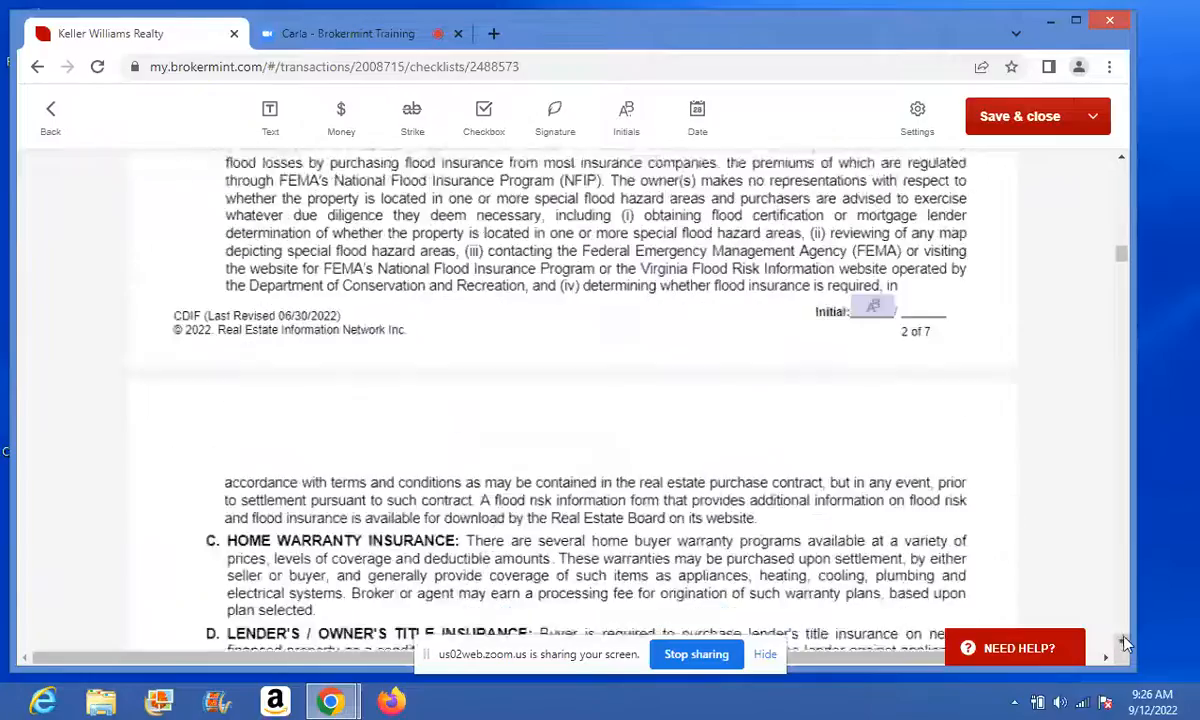
pyautogui.click(1123, 642)
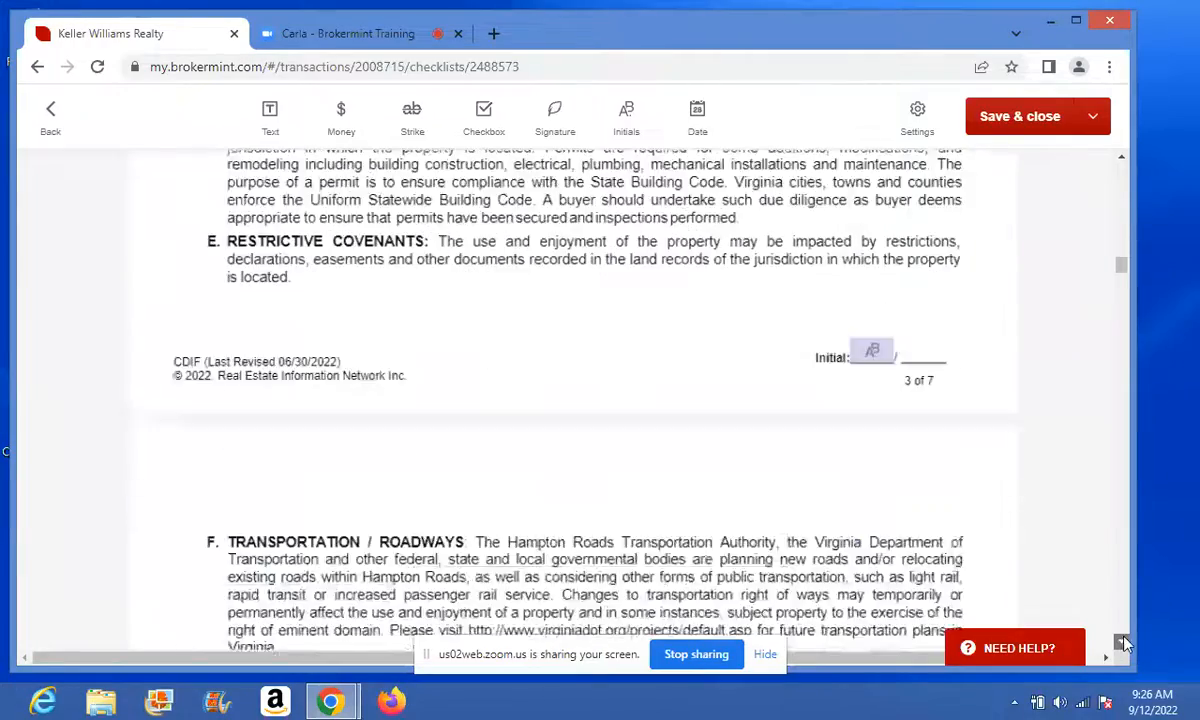
pyautogui.click(1123, 642)
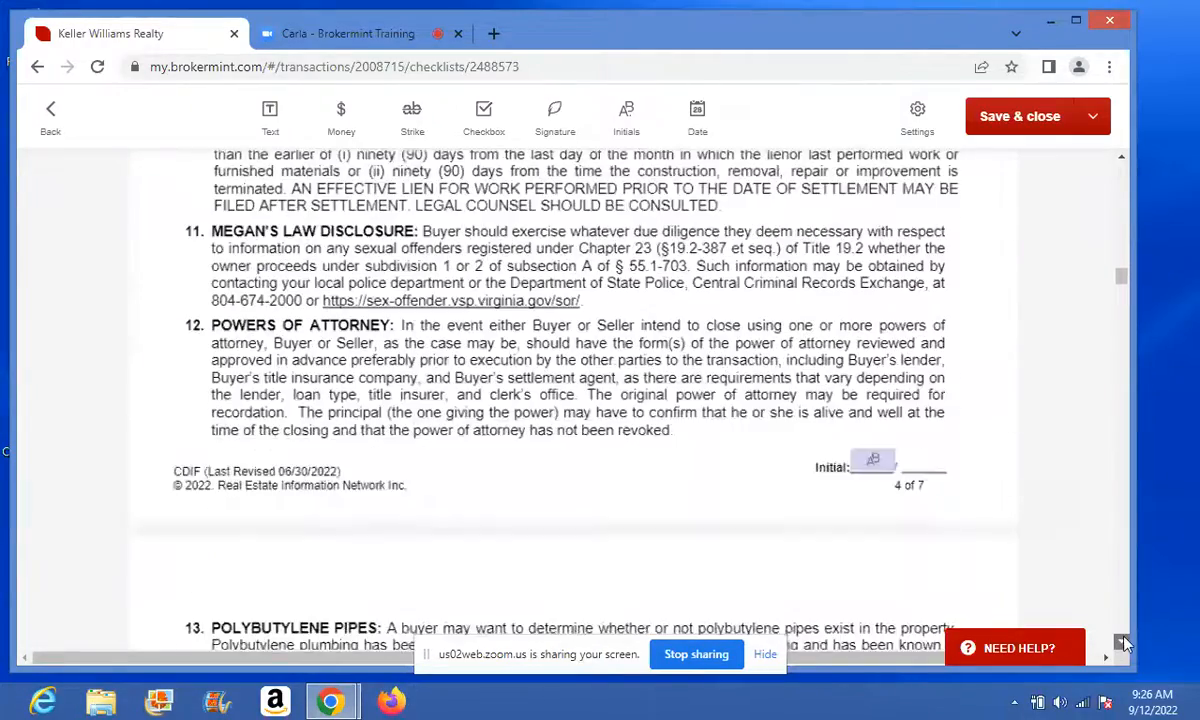
pyautogui.click(1123, 642)
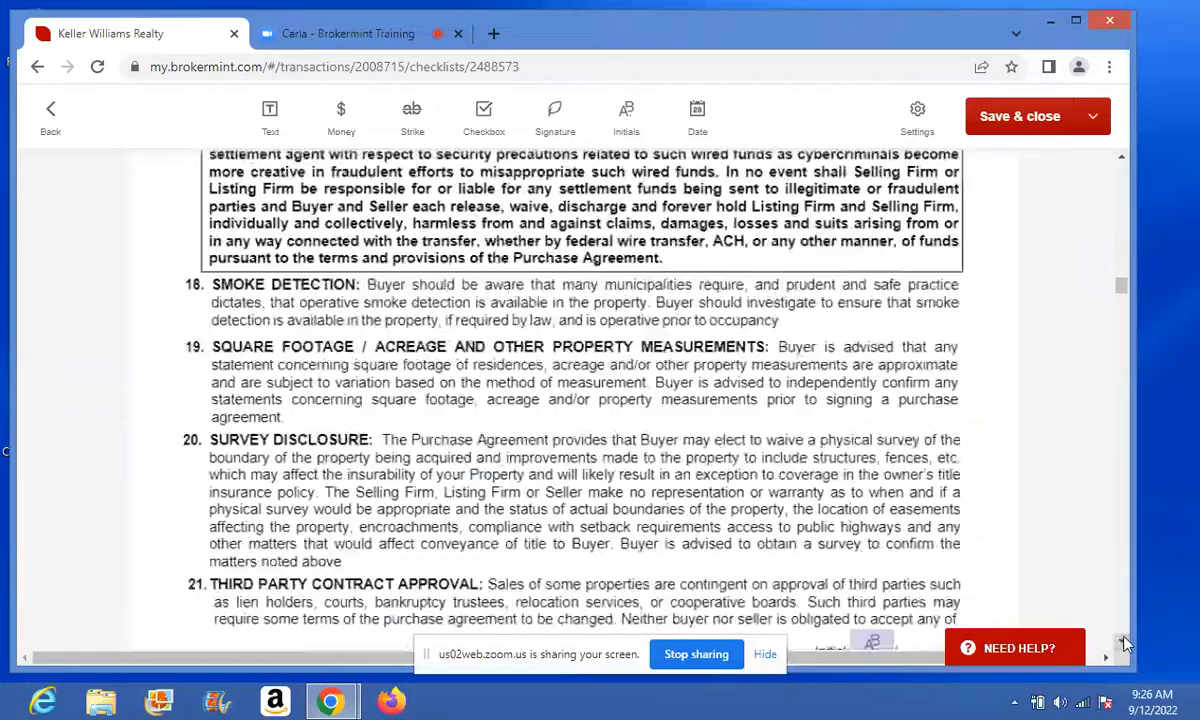
pyautogui.click(1123, 642)
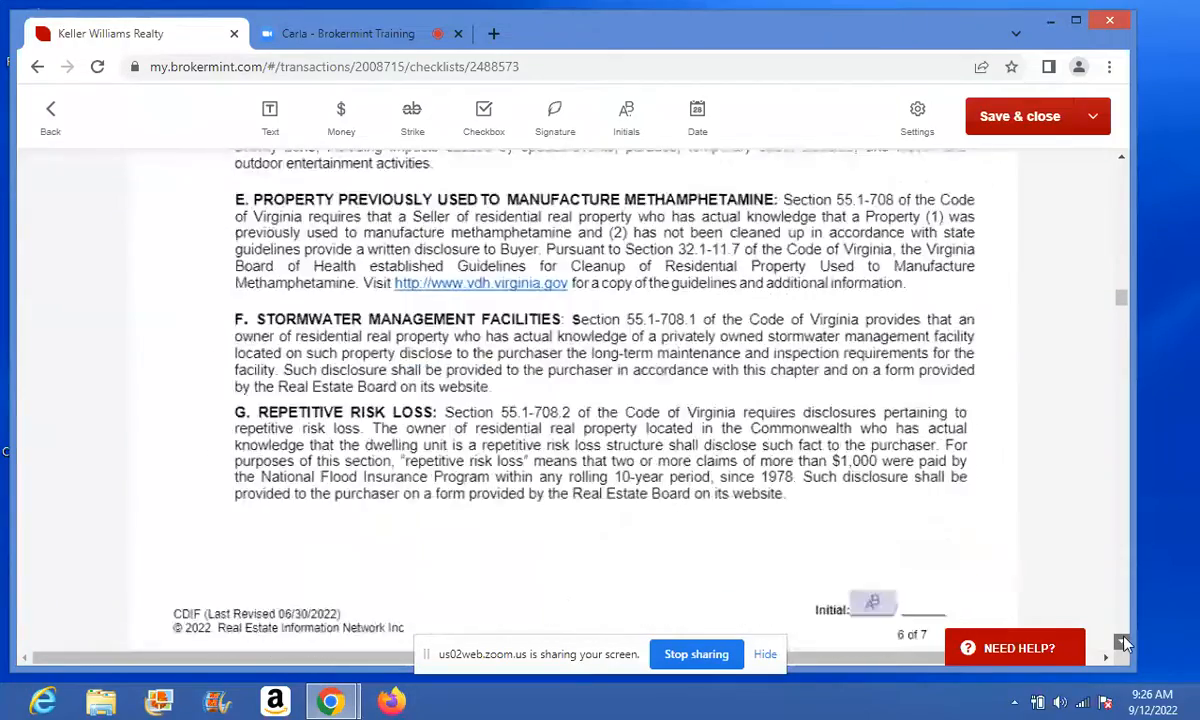
pyautogui.click(1123, 642)
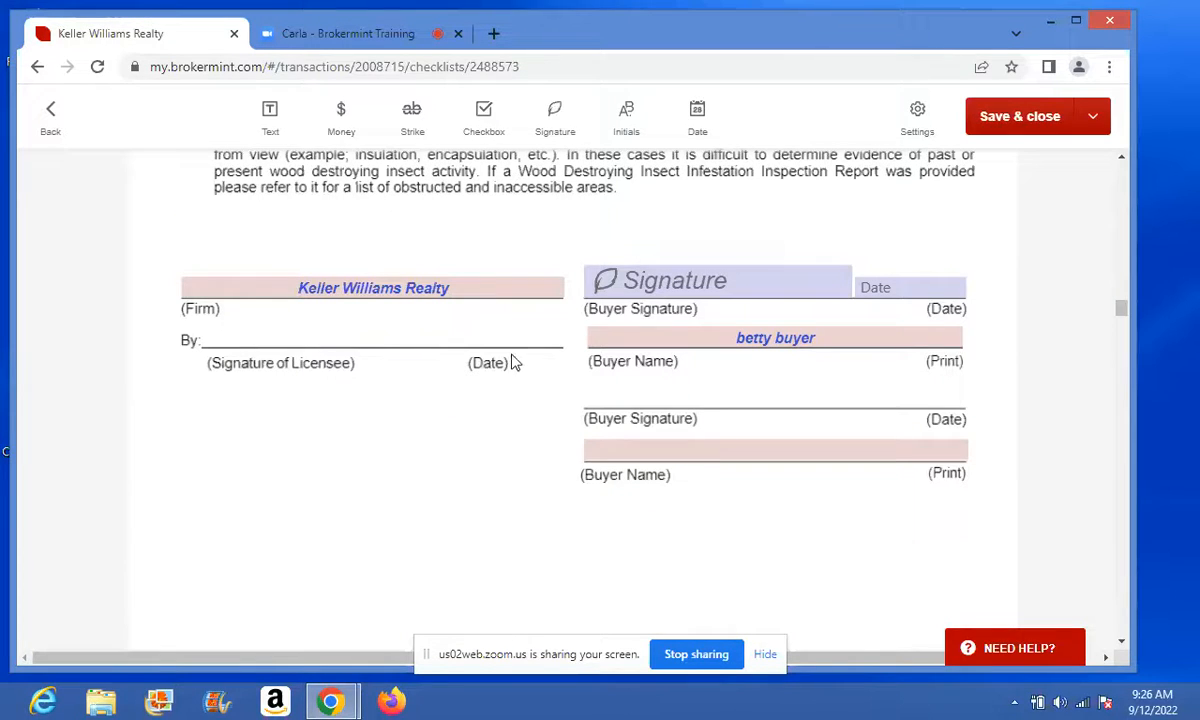
# - Place an Agent signature field stretched across the licensee's By: line
pyautogui.click(555, 117)
pyautogui.click(221, 333)
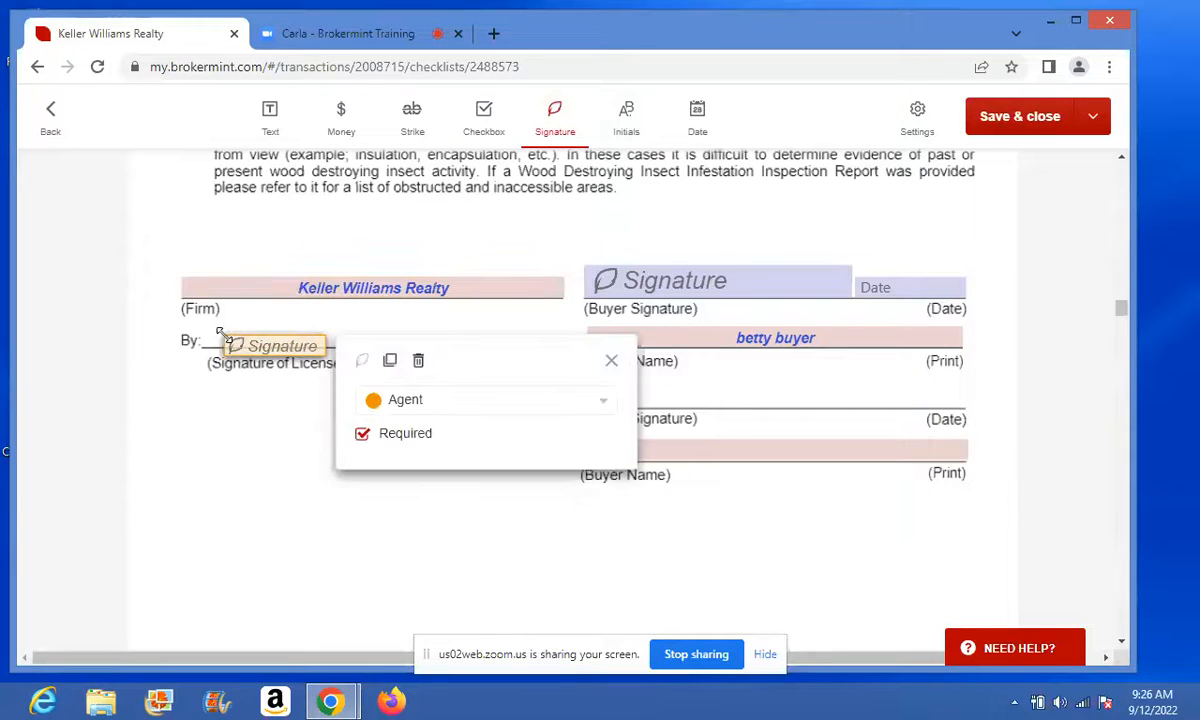
pyautogui.moveTo(236, 349); pyautogui.dragTo(228, 339)
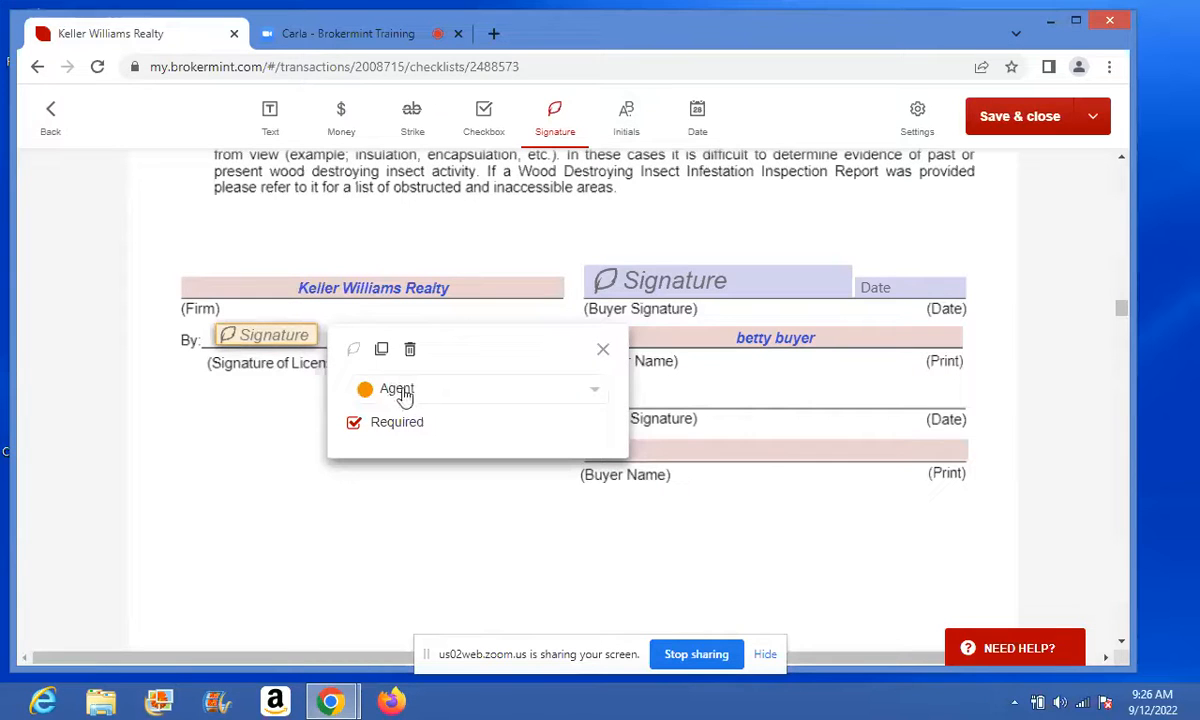
pyautogui.click(603, 349)
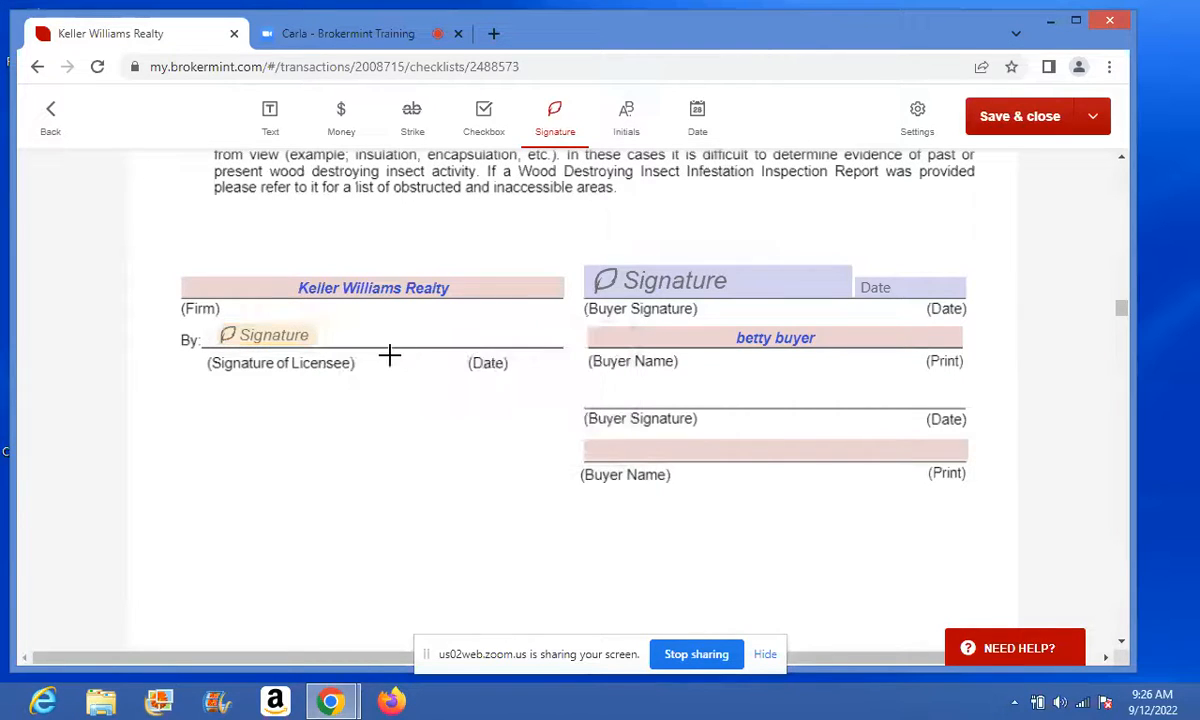
pyautogui.moveTo(318, 337); pyautogui.dragTo(530, 328)
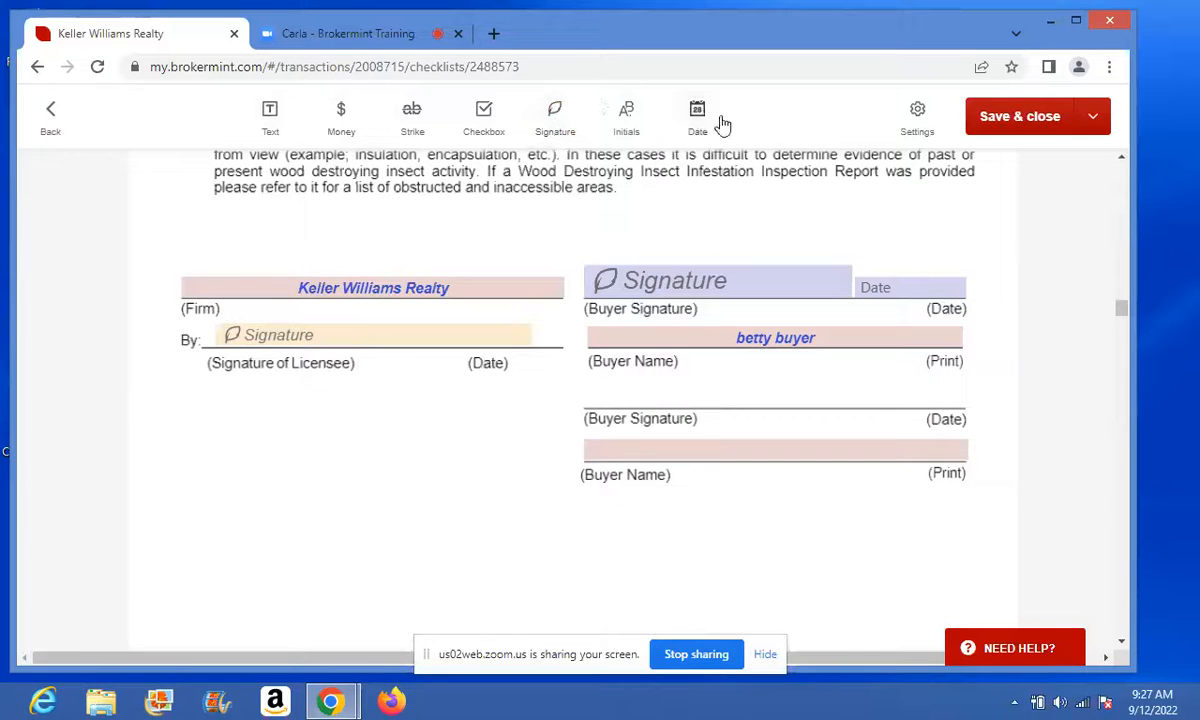
# - Delete the stray extra signature field and turn off the Signature tool
pyautogui.click(558, 121)
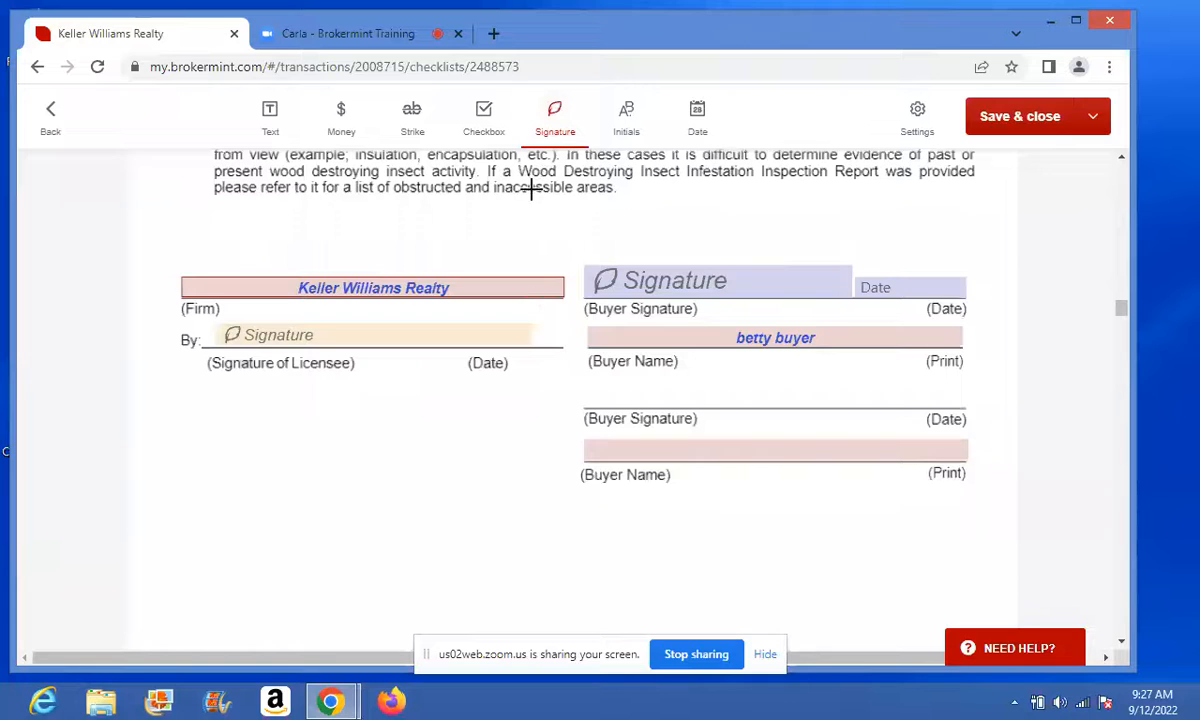
pyautogui.click(346, 473)
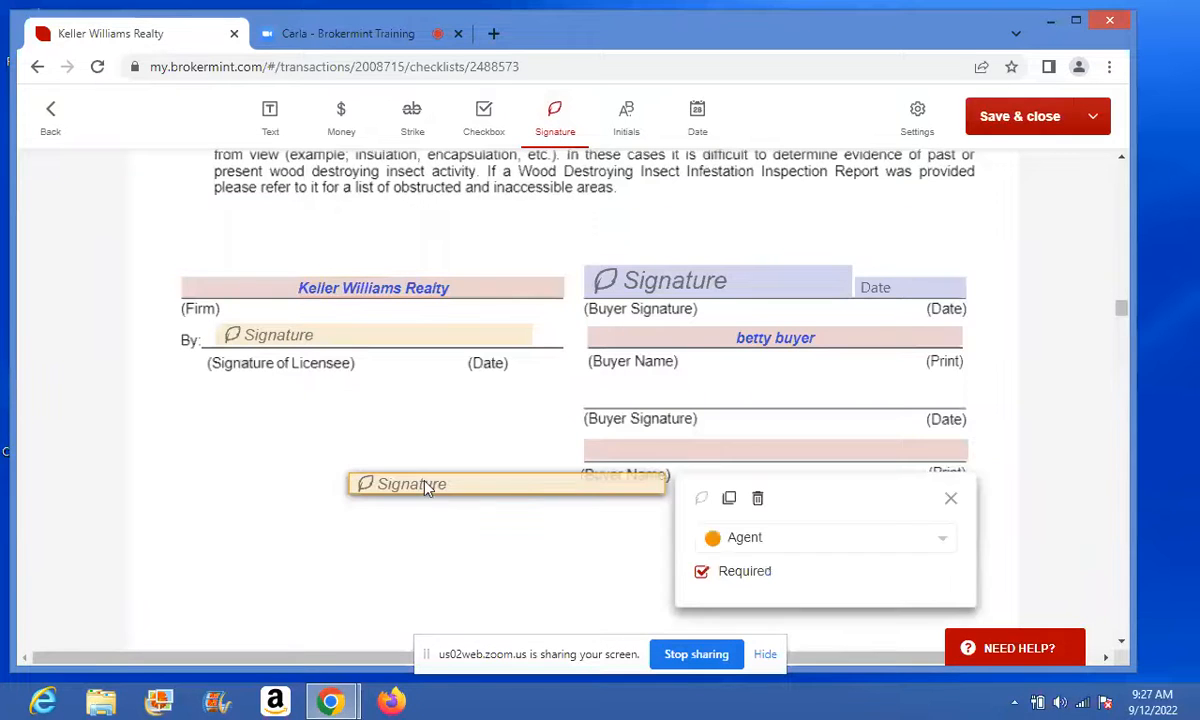
pyautogui.click(757, 498)
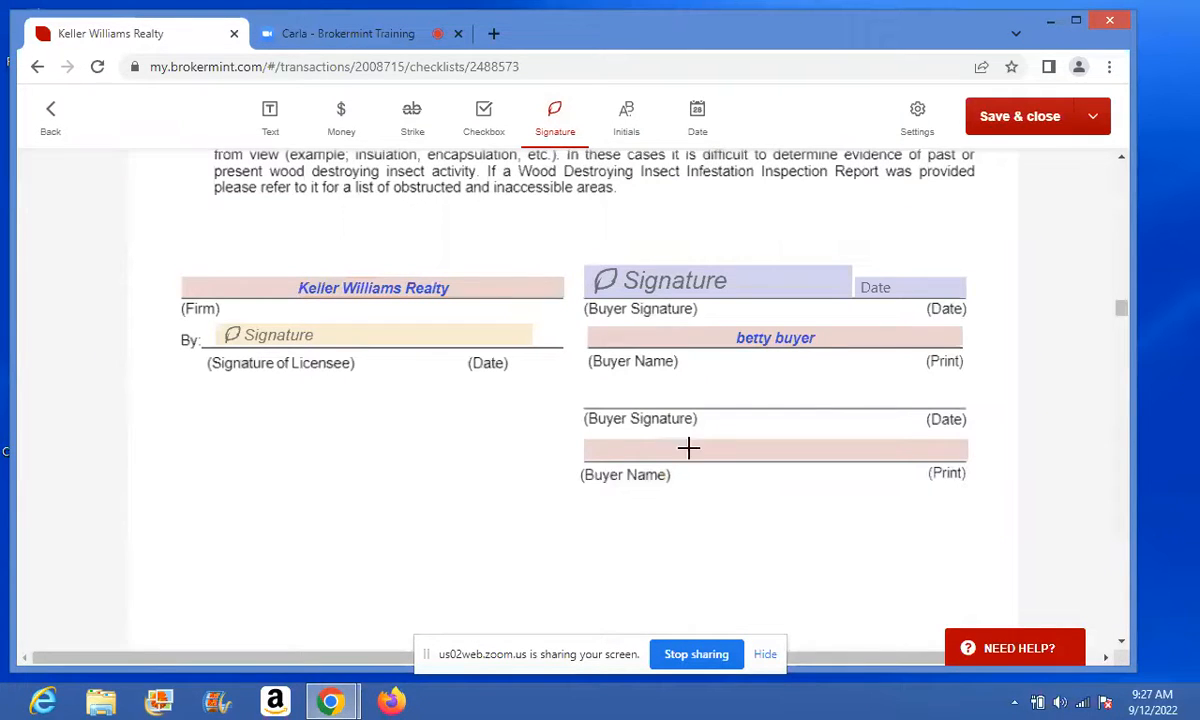
pyautogui.click(548, 128)
# - Add a text field widened along the Affiliated Business Disclosure's Purchase of line
pyautogui.scroll(-4, 1123, 643)
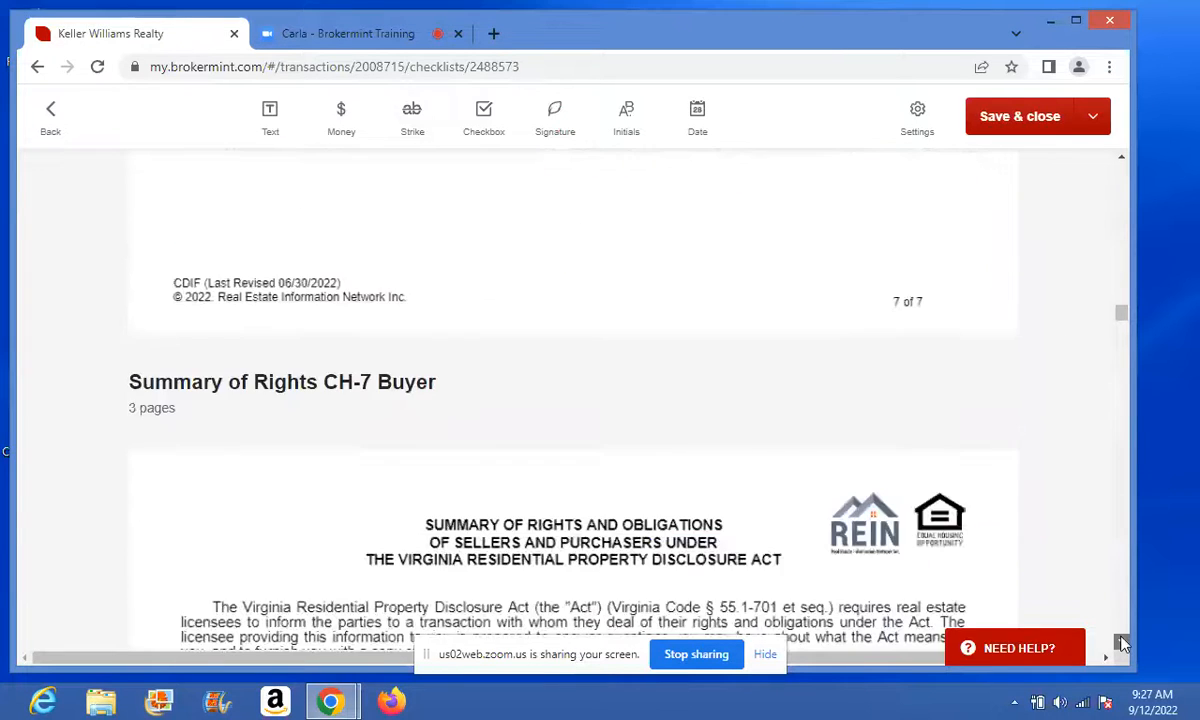
pyautogui.scroll(-3, 1123, 645)
pyautogui.scroll(-15, 1123, 645)
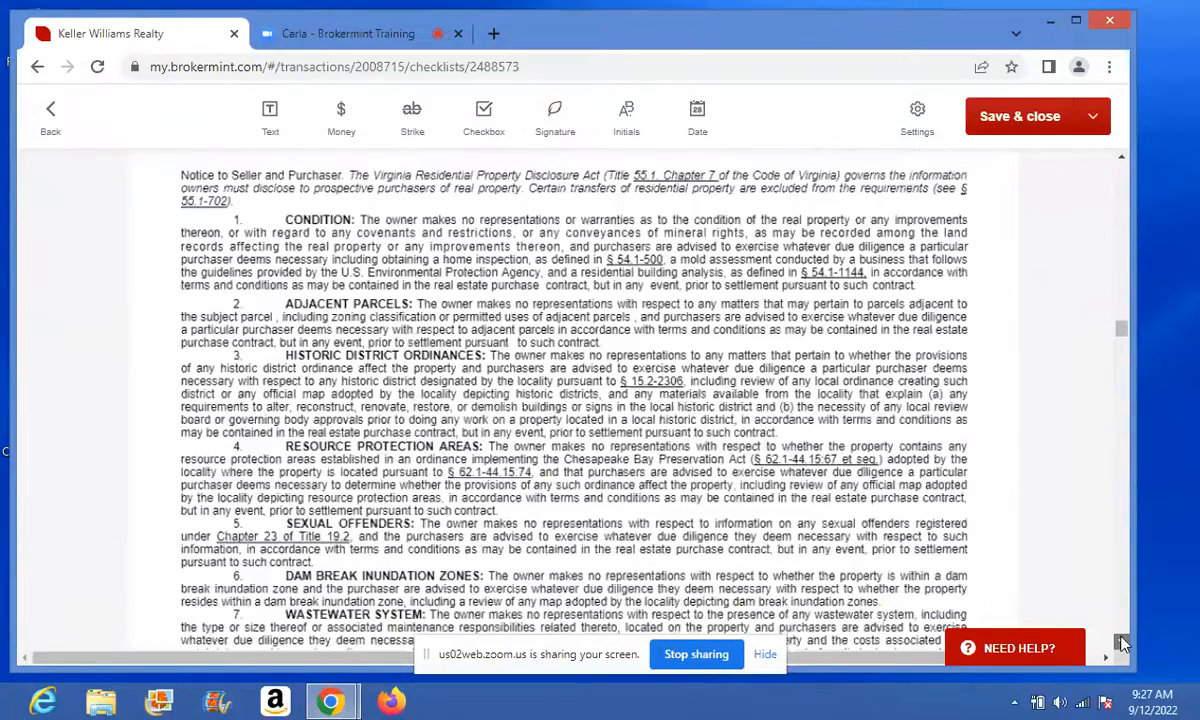
pyautogui.scroll(-20, 1123, 645)
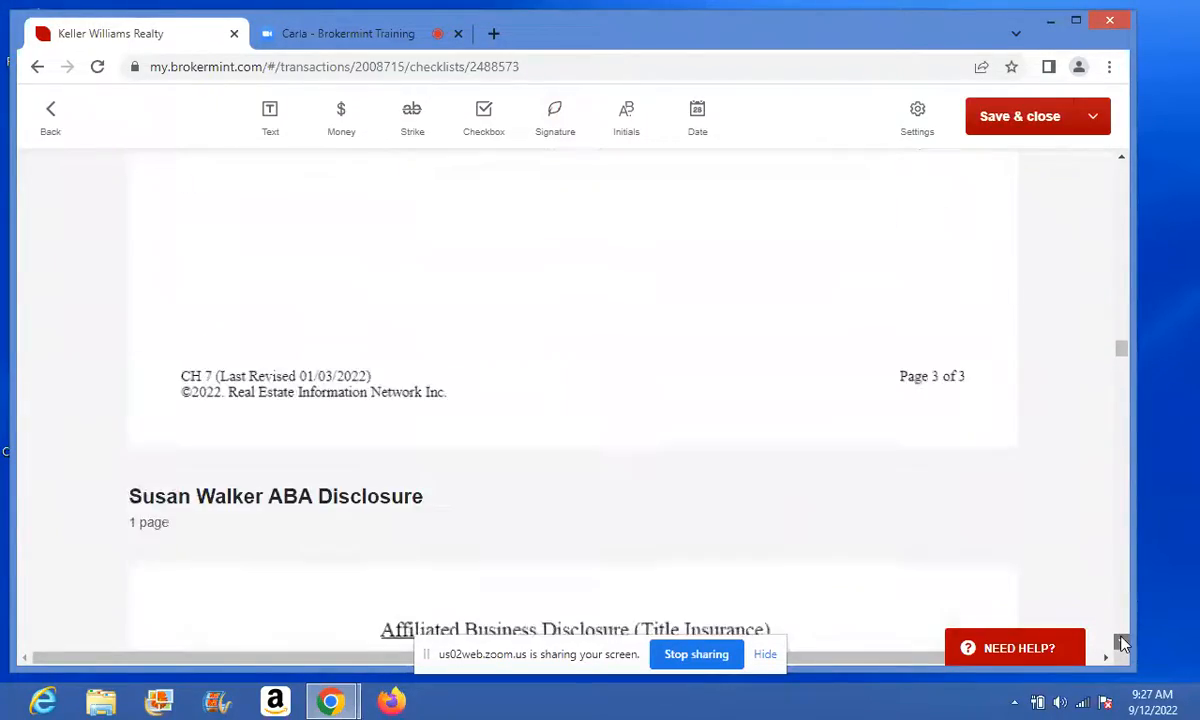
pyautogui.scroll(-8, 1123, 645)
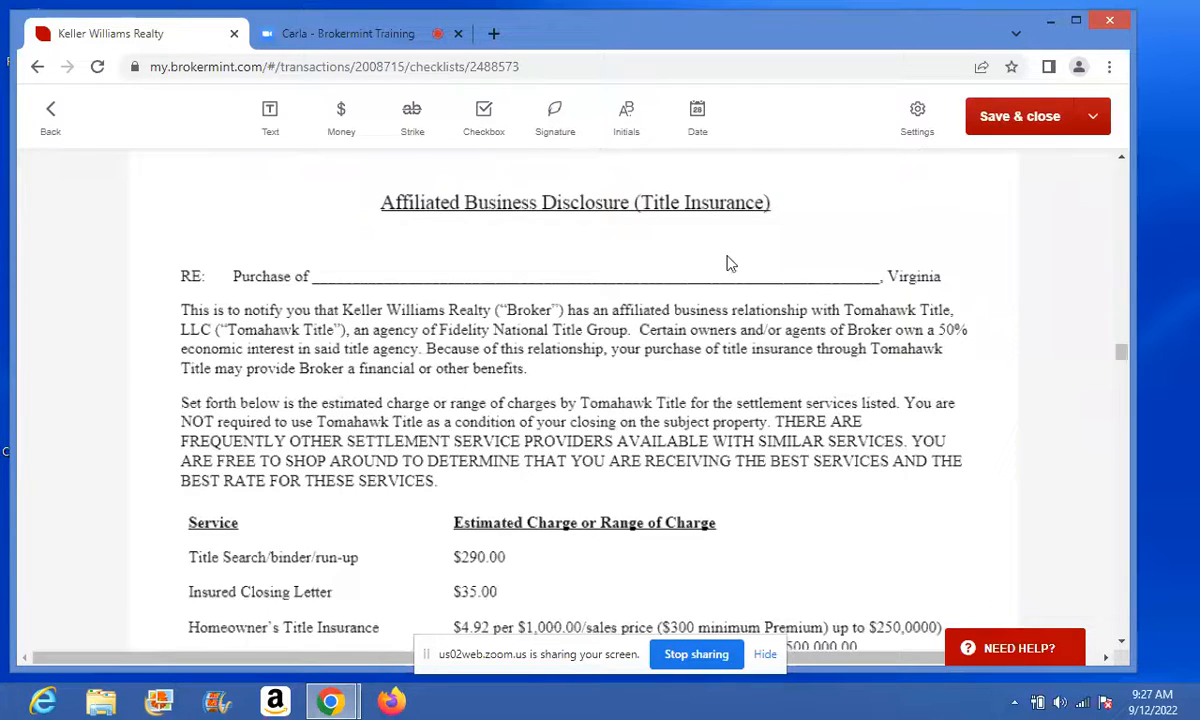
pyautogui.click(266, 112)
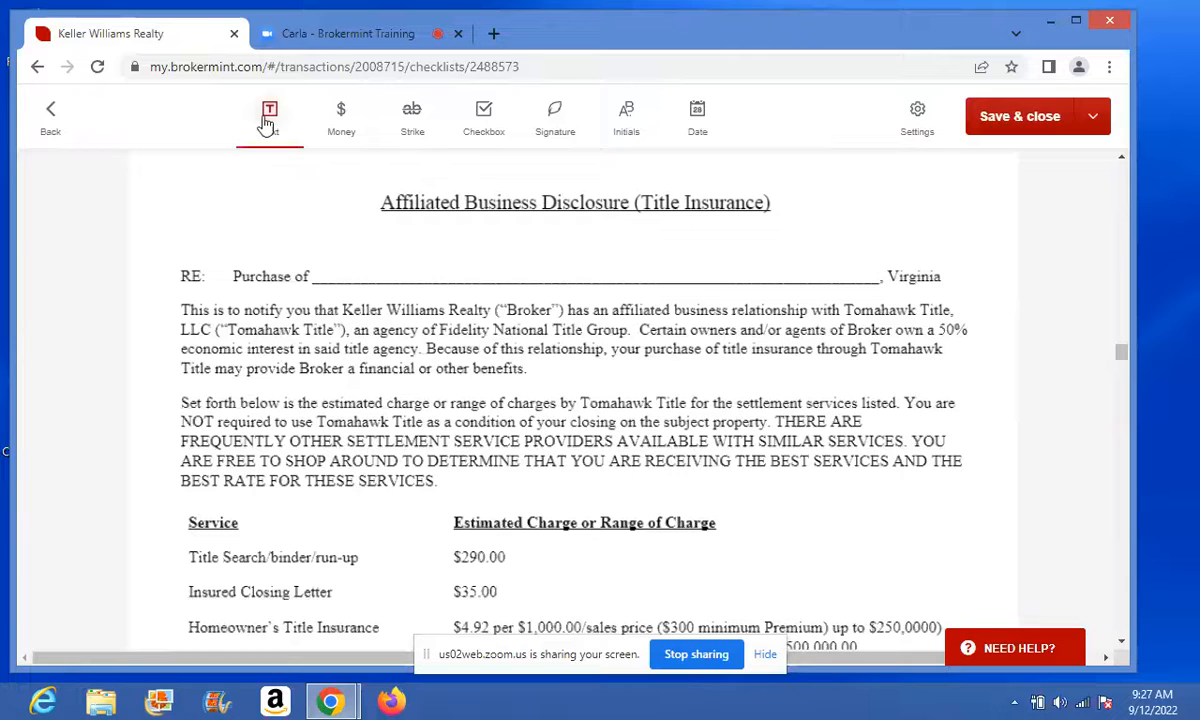
pyautogui.click(398, 264)
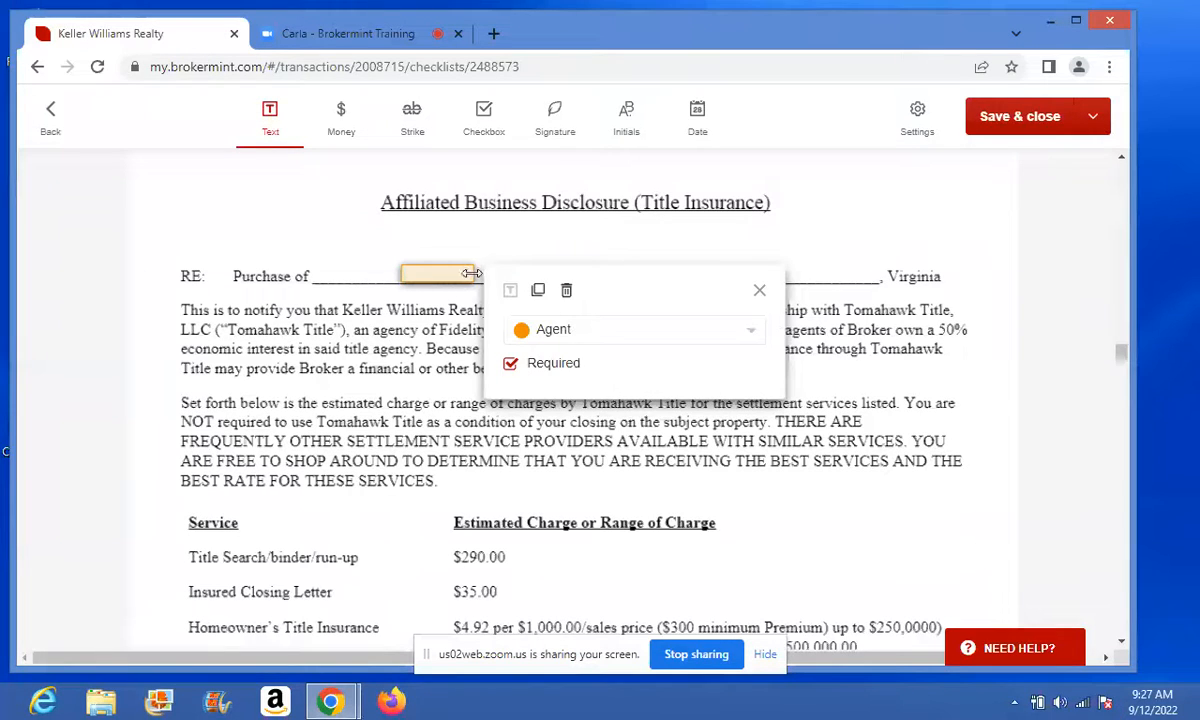
pyautogui.moveTo(478, 276); pyautogui.dragTo(664, 272)
# - Set that text field to Fill now and enter TBD
pyautogui.click(599, 280)
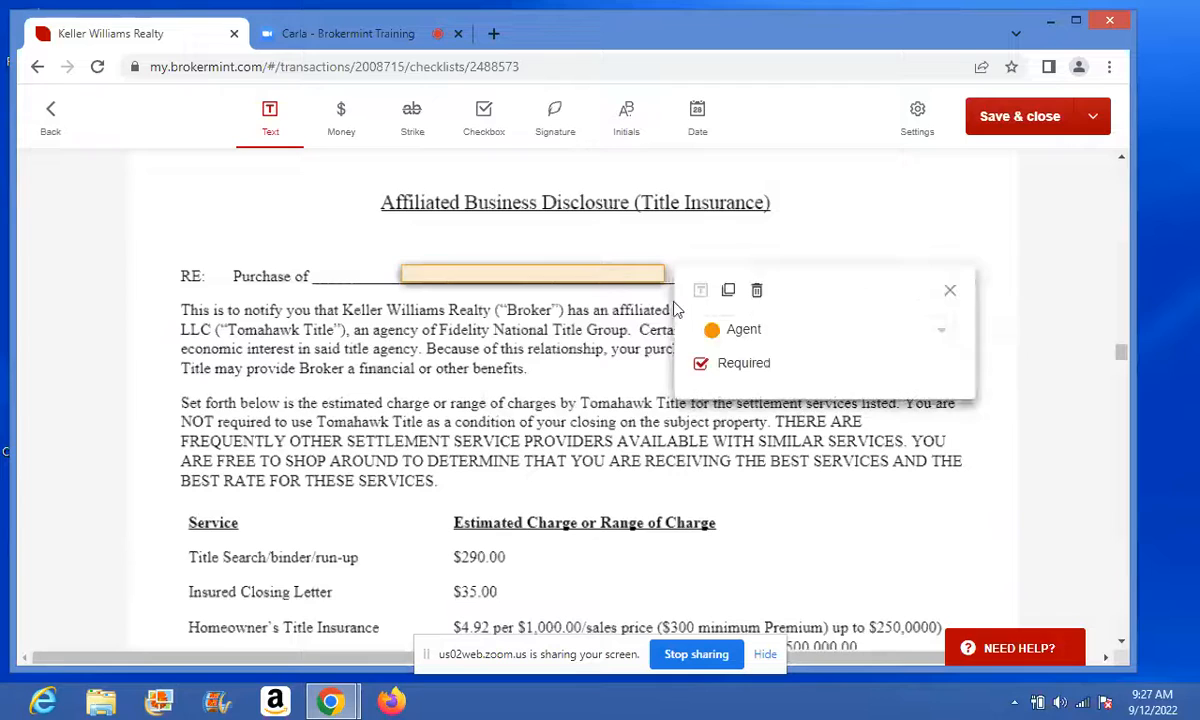
pyautogui.click(716, 333)
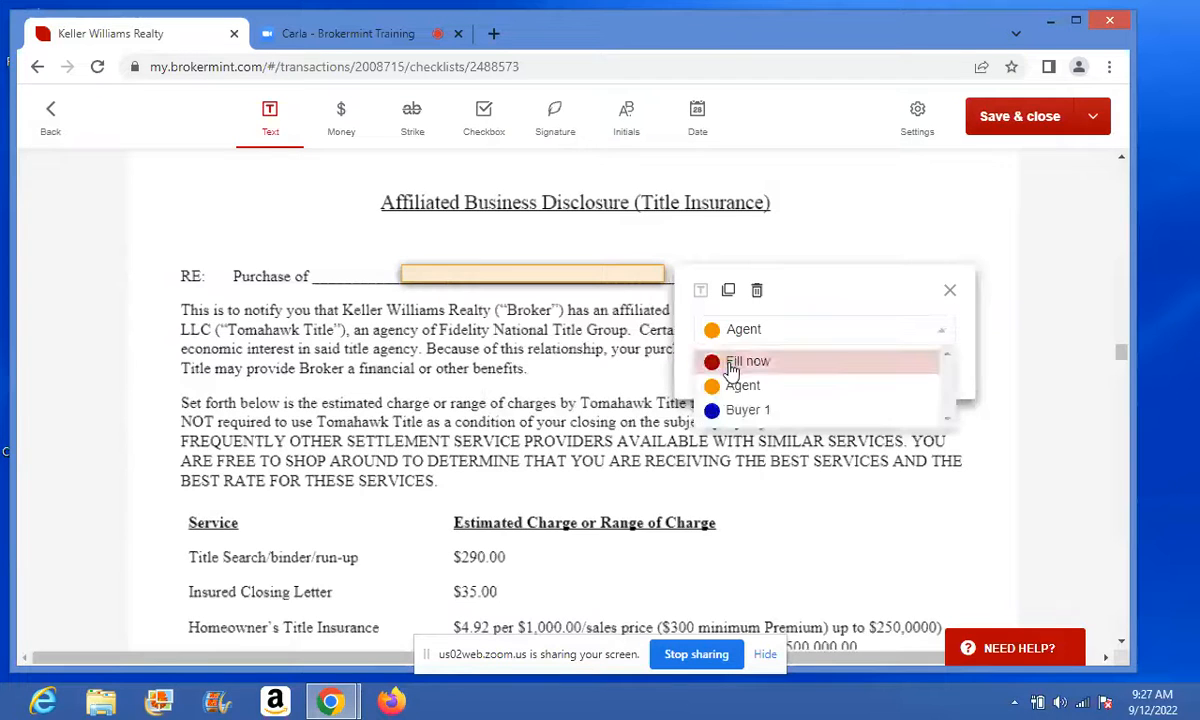
pyautogui.click(740, 362)
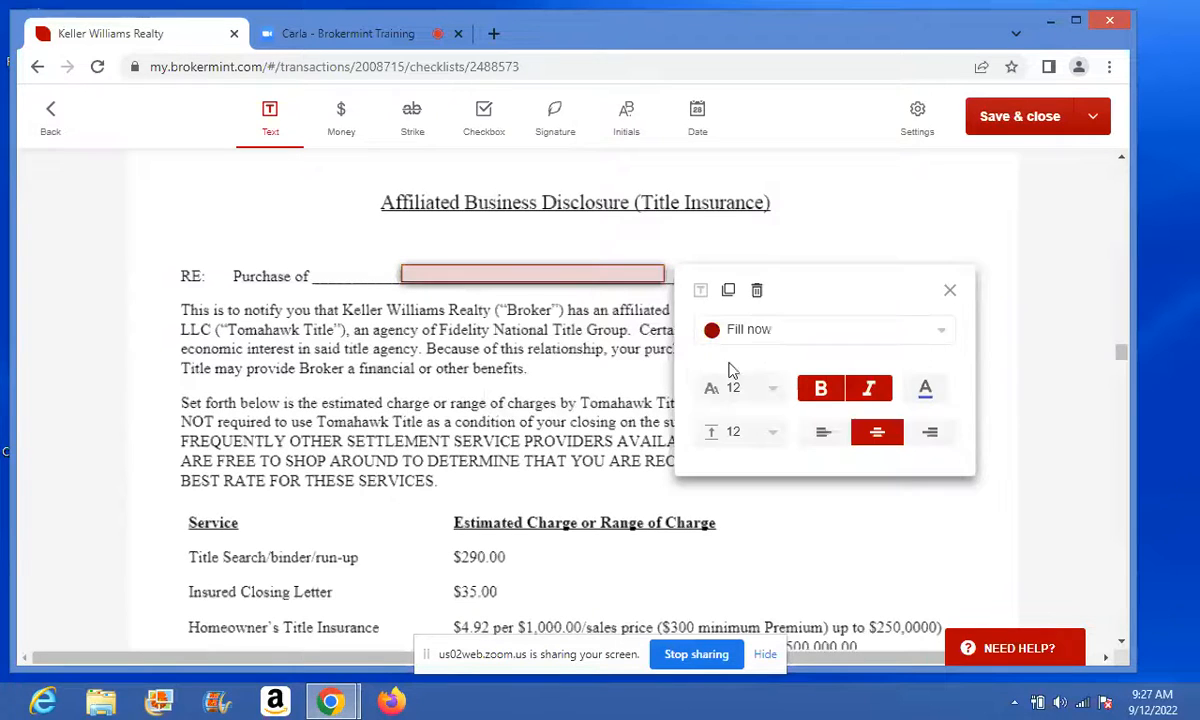
pyautogui.click(526, 272)
pyautogui.write('TB')
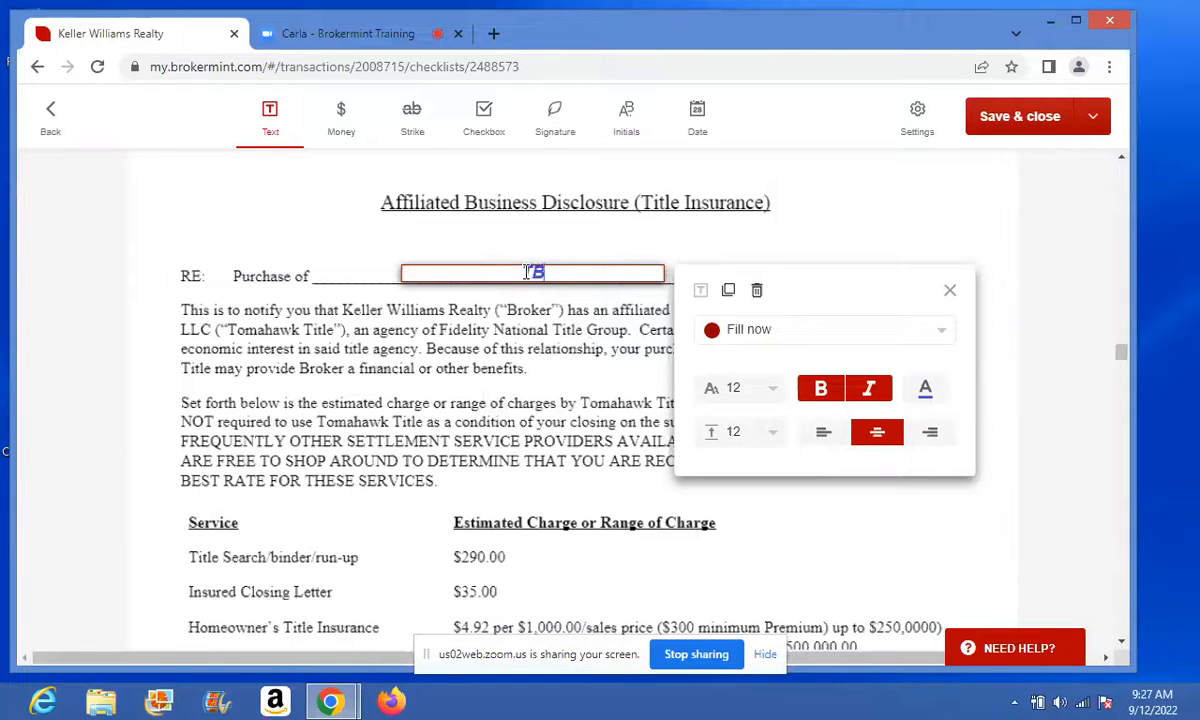
pyautogui.write('D')
pyautogui.click(950, 290)
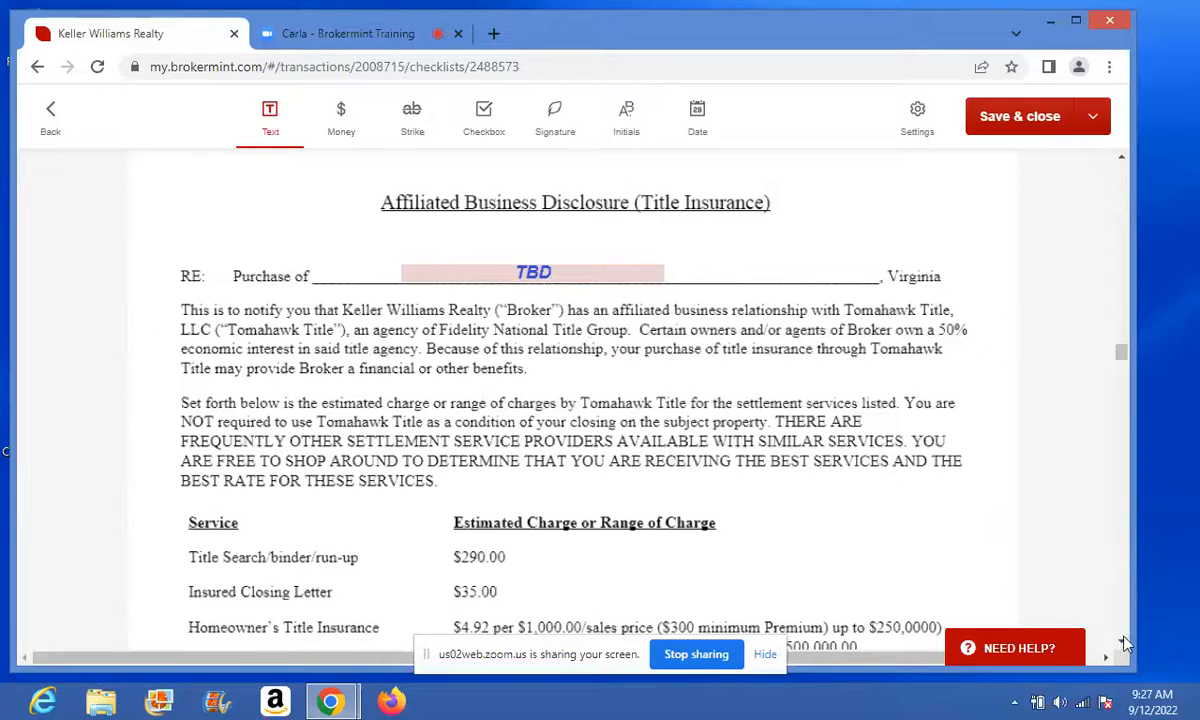
pyautogui.scroll(-10, 1053, 597)
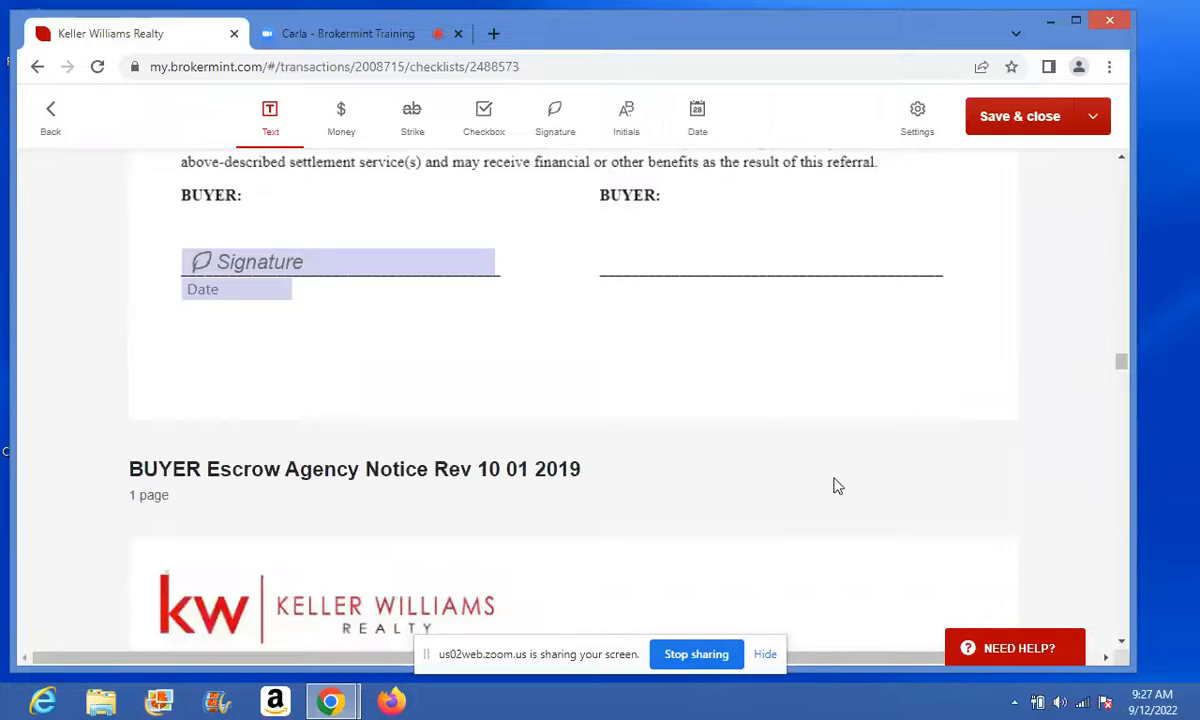
pyautogui.scroll(-6, 1124, 645)
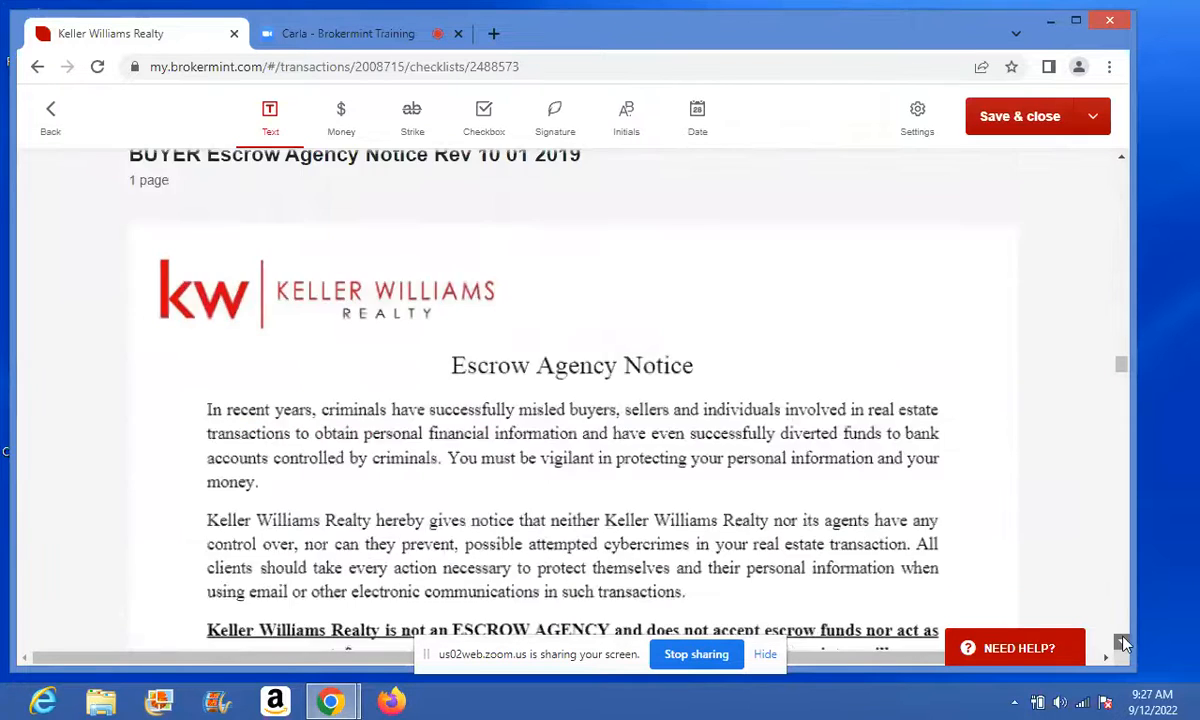
pyautogui.scroll(-3, 1124, 645)
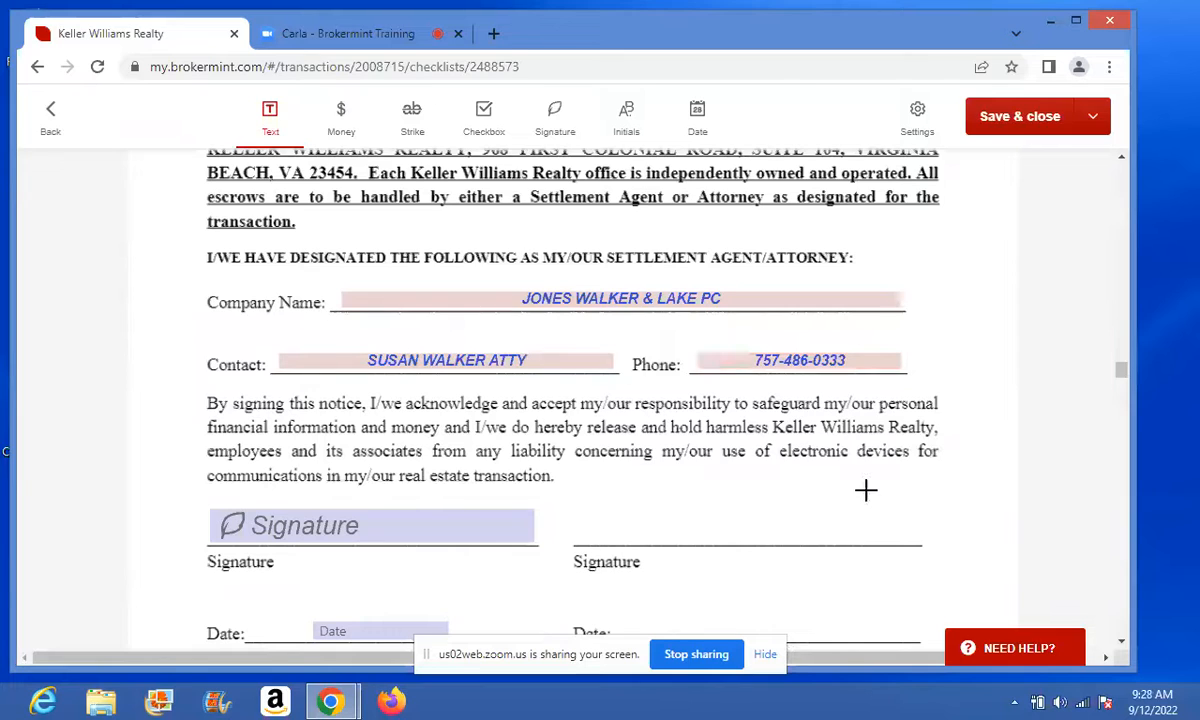
pyautogui.scroll(-3, 1124, 645)
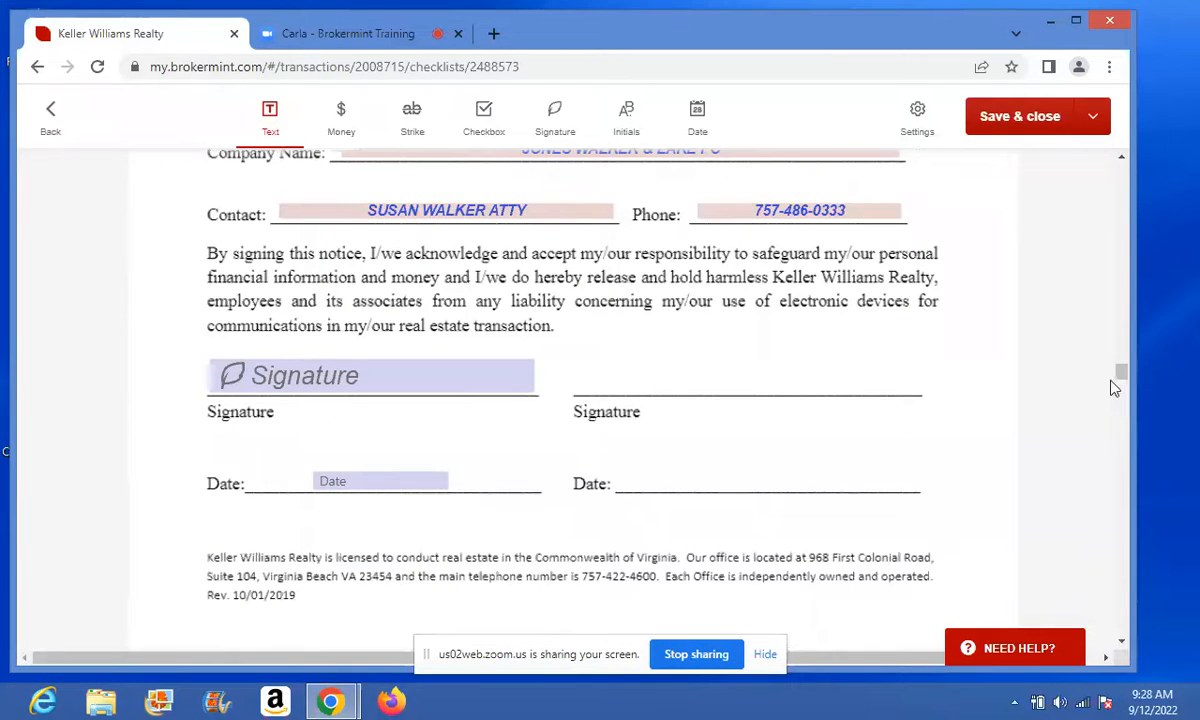
pyautogui.moveTo(1121, 380)
pyautogui.mouseDown()
pyautogui.moveTo(1121, 359)
pyautogui.moveTo(1121, 382)
pyautogui.mouseUp()
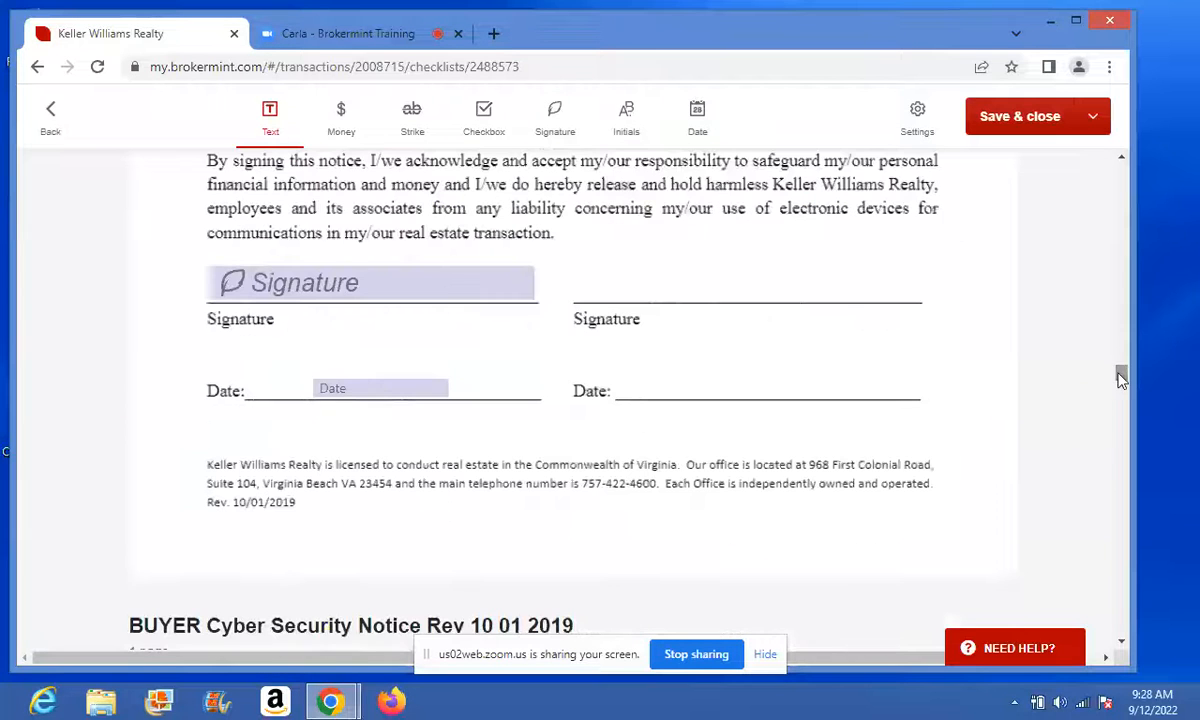
pyautogui.scroll(2, 1124, 163)
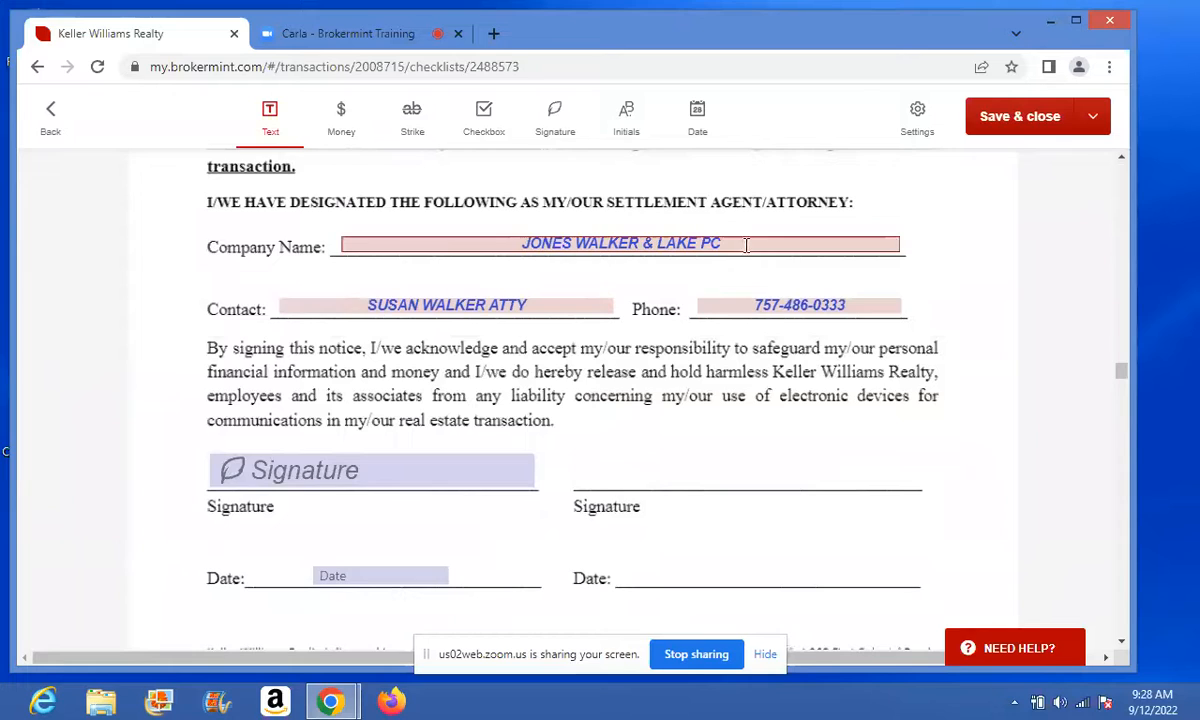
pyautogui.click(746, 245)
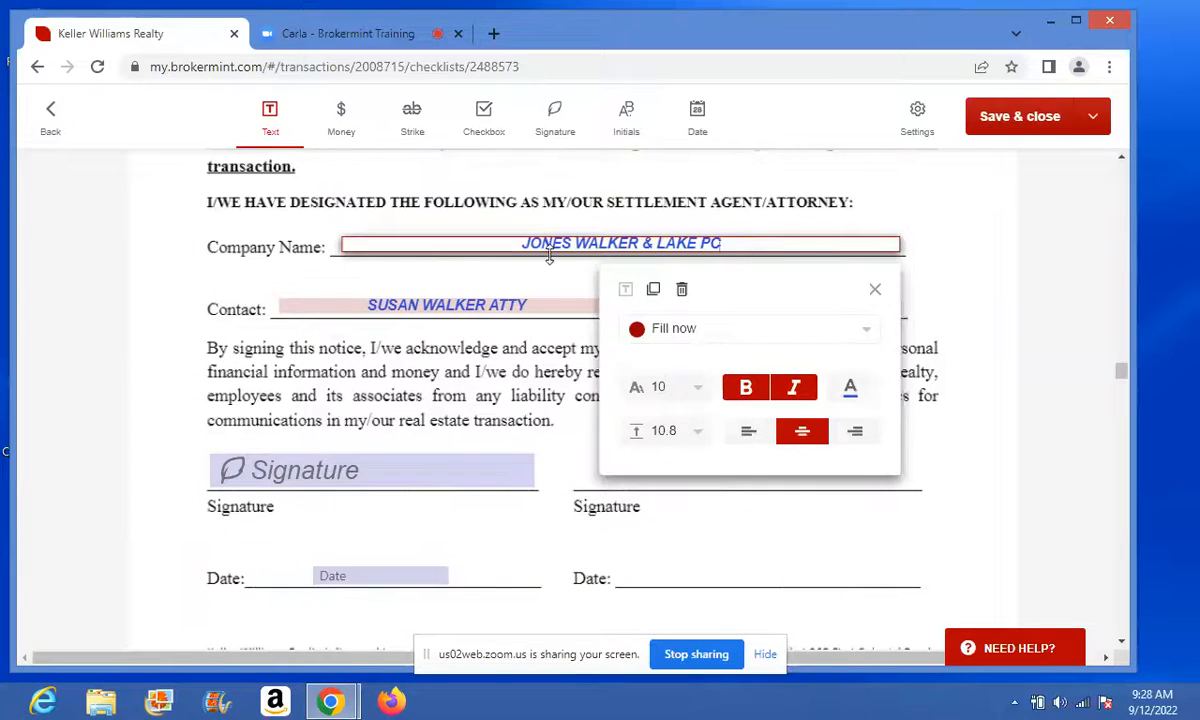
pyautogui.click(875, 289)
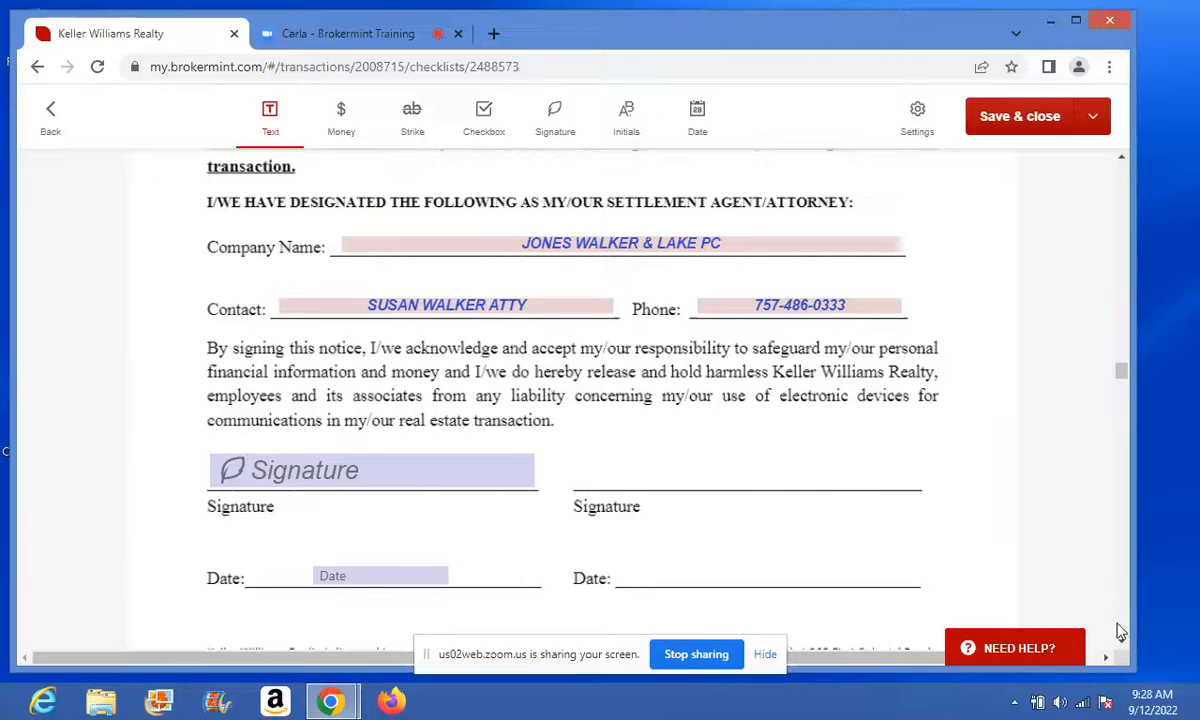
pyautogui.scroll(-6, 1125, 647)
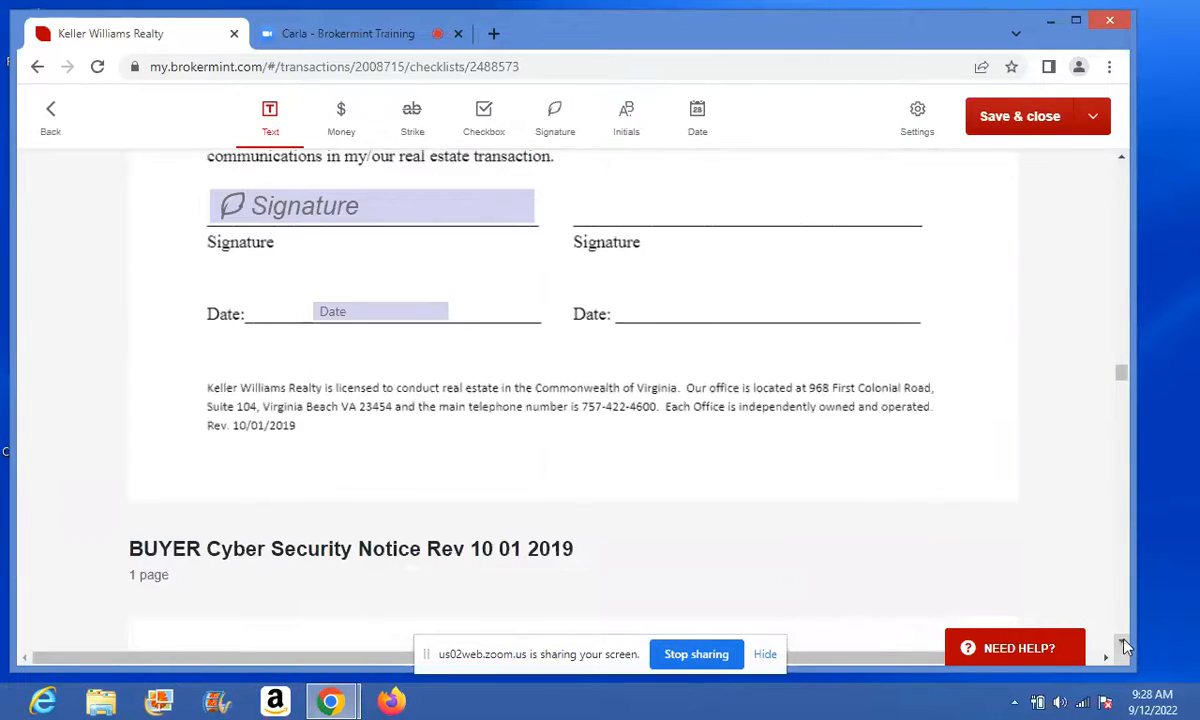
pyautogui.scroll(-10, 1125, 647)
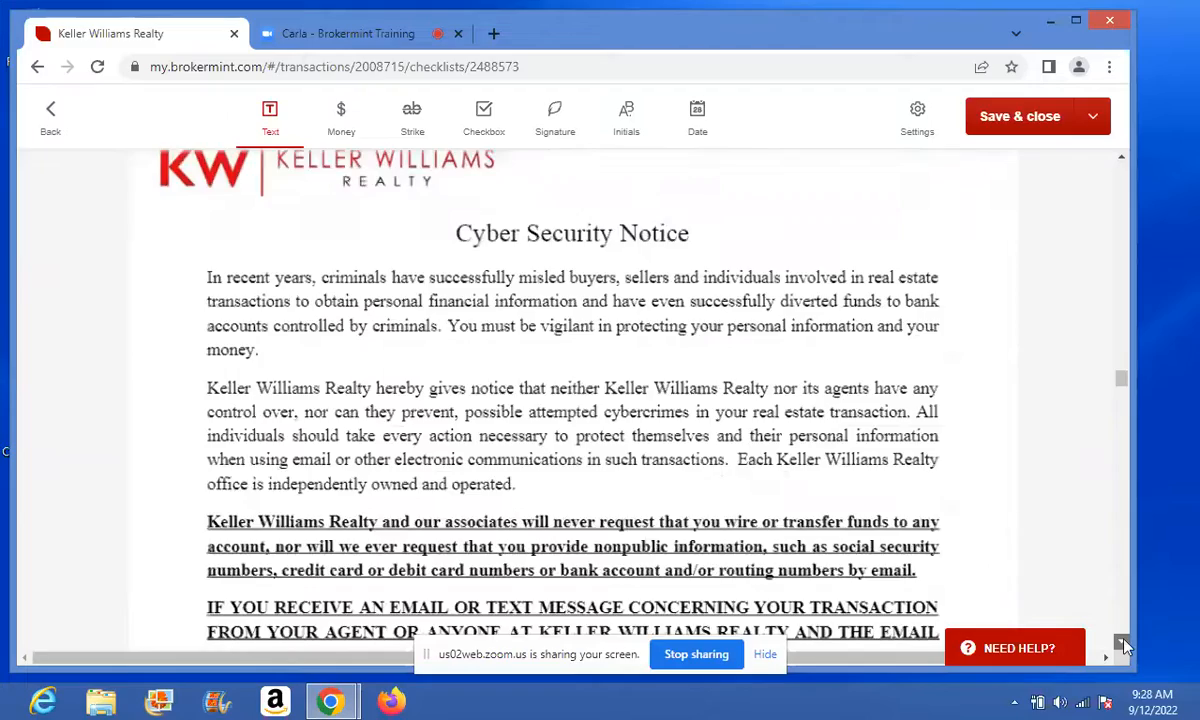
pyautogui.scroll(-5, 1125, 647)
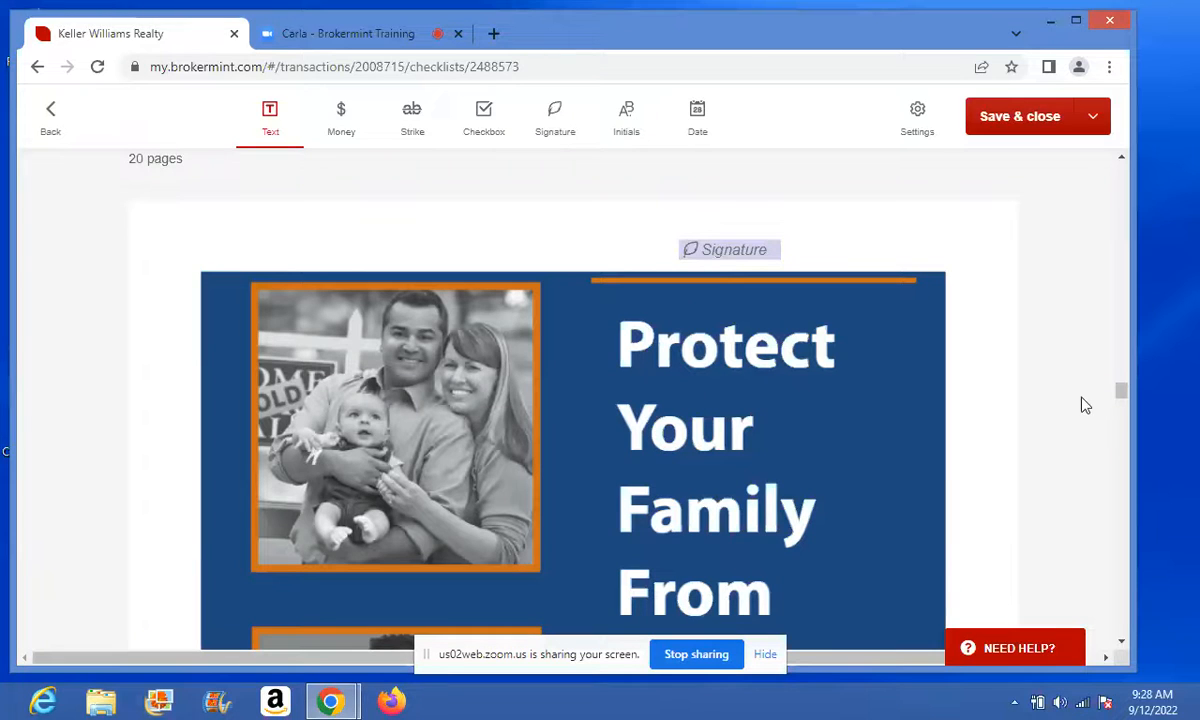
# - Save and close the signing packet, returning to the Buyer Consultation checklist
pyautogui.click(1095, 118)
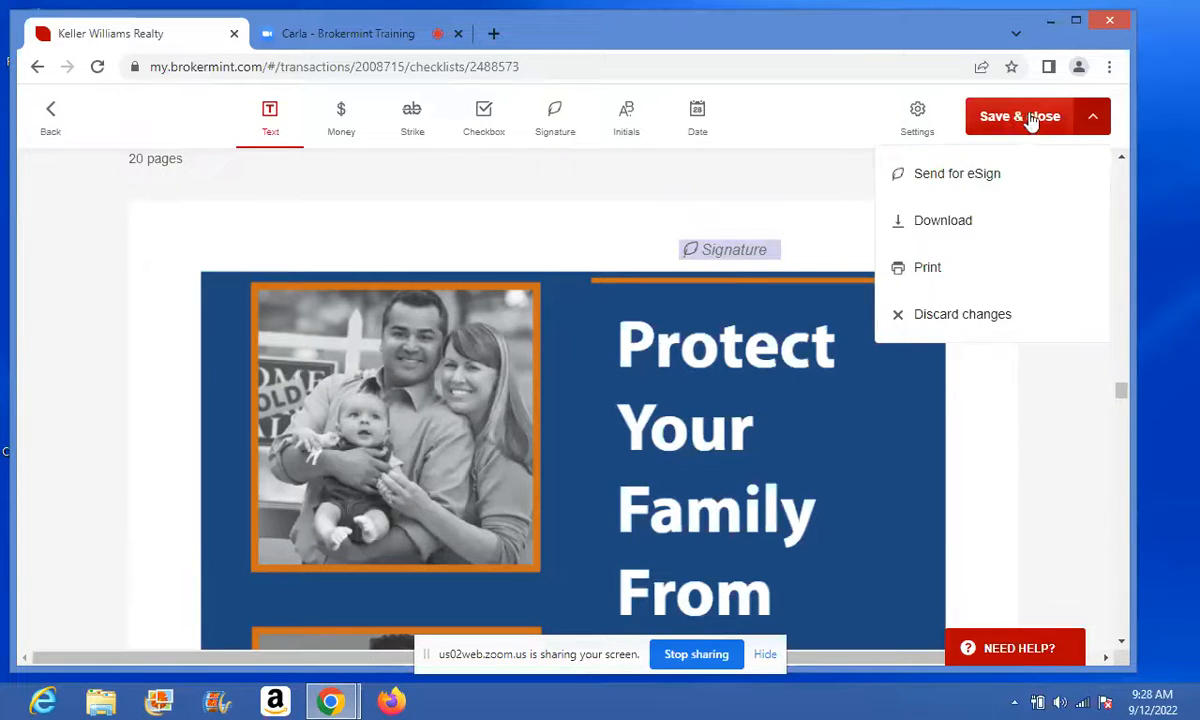
pyautogui.click(1059, 406)
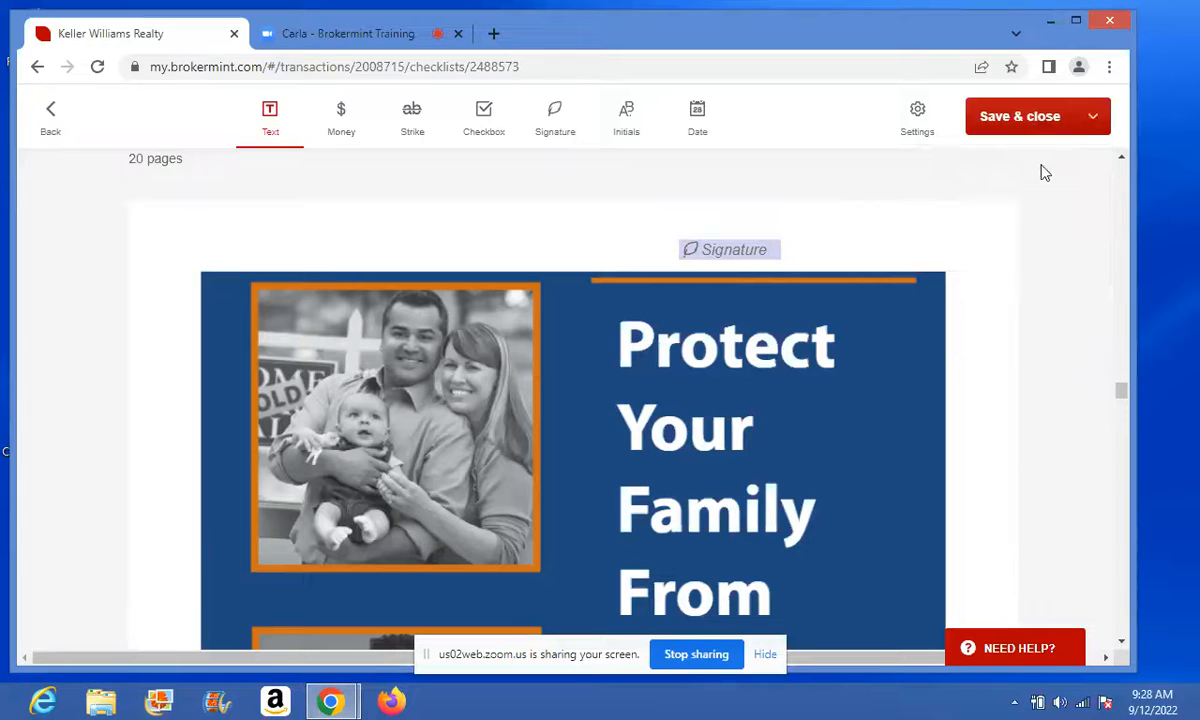
pyautogui.click(1021, 118)
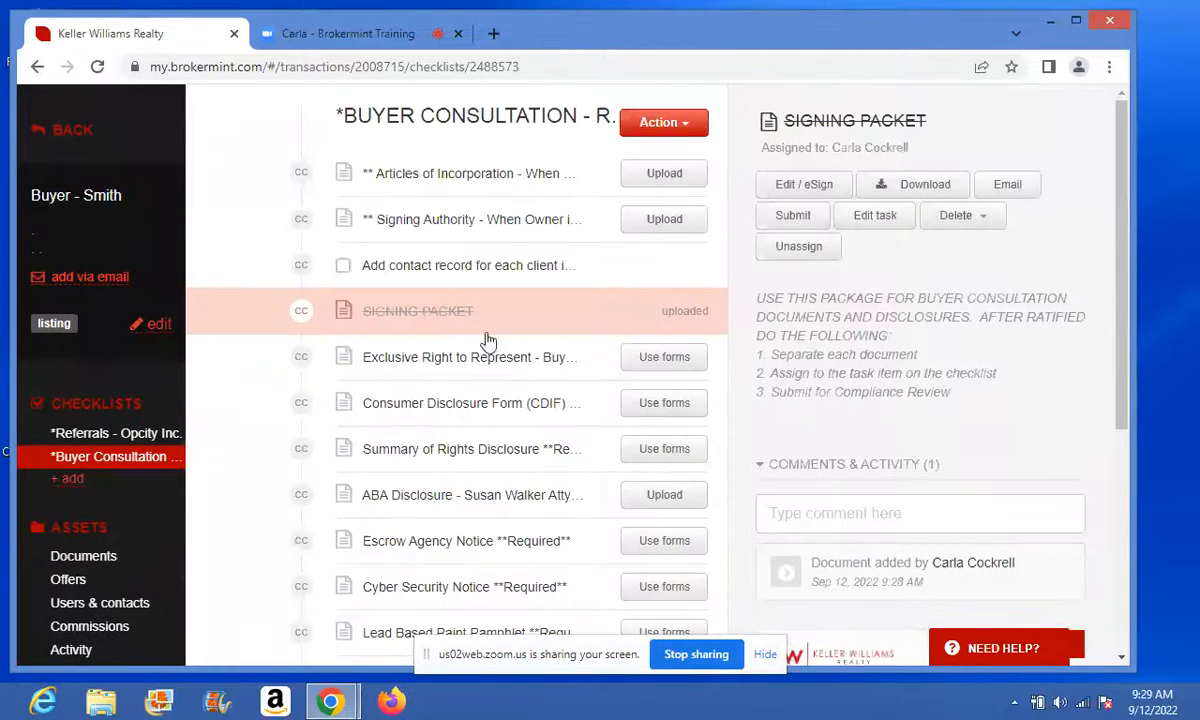
# - Send the signing packet for eSign to the agent and buyer 1 via Edit / eSign
pyautogui.click(797, 186)
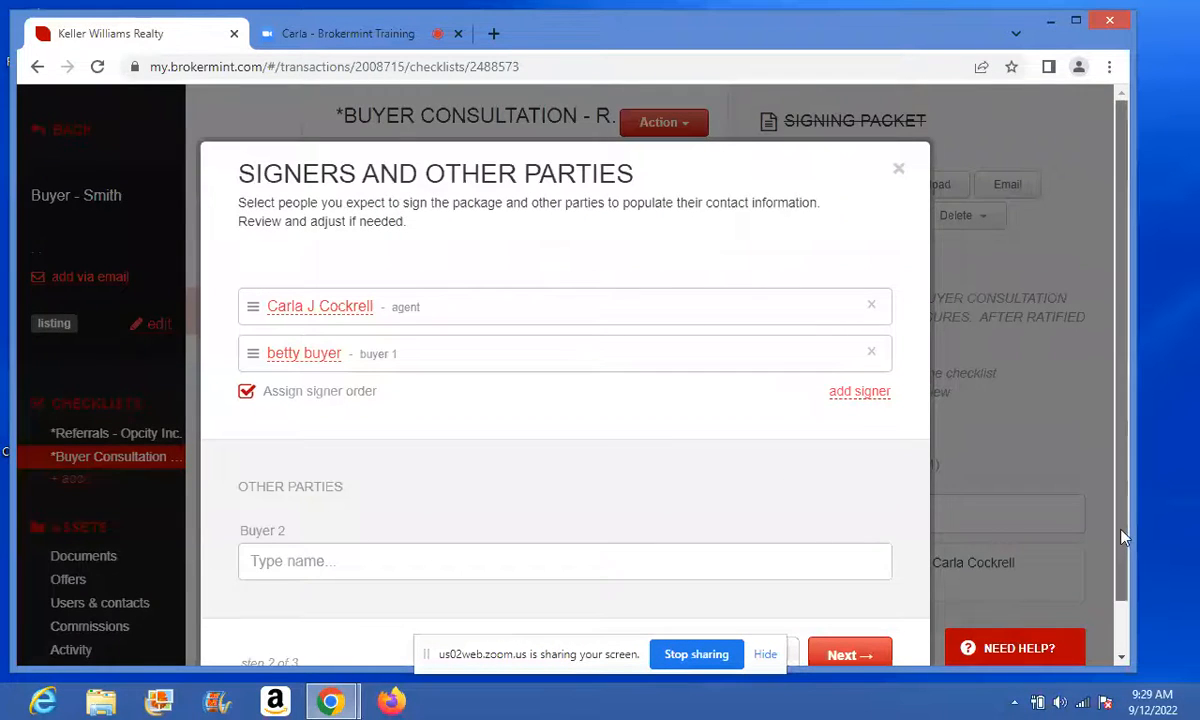
pyautogui.moveTo(1122, 530); pyautogui.dragTo(1125, 568)
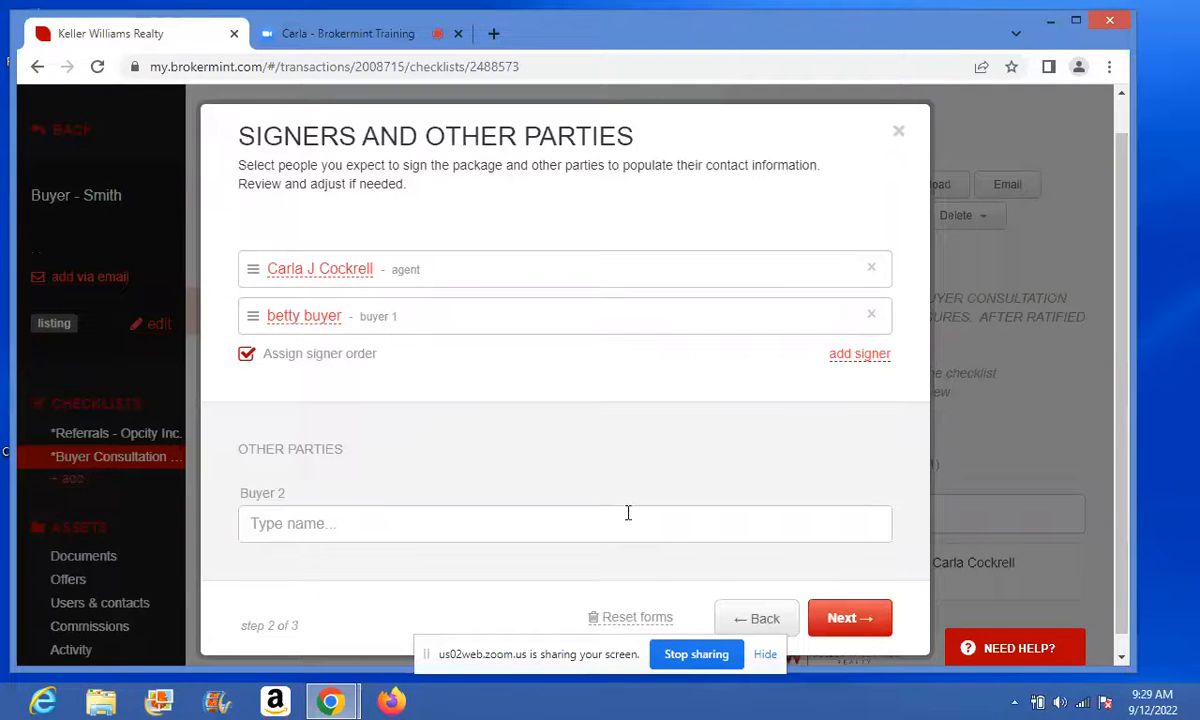
pyautogui.click(851, 619)
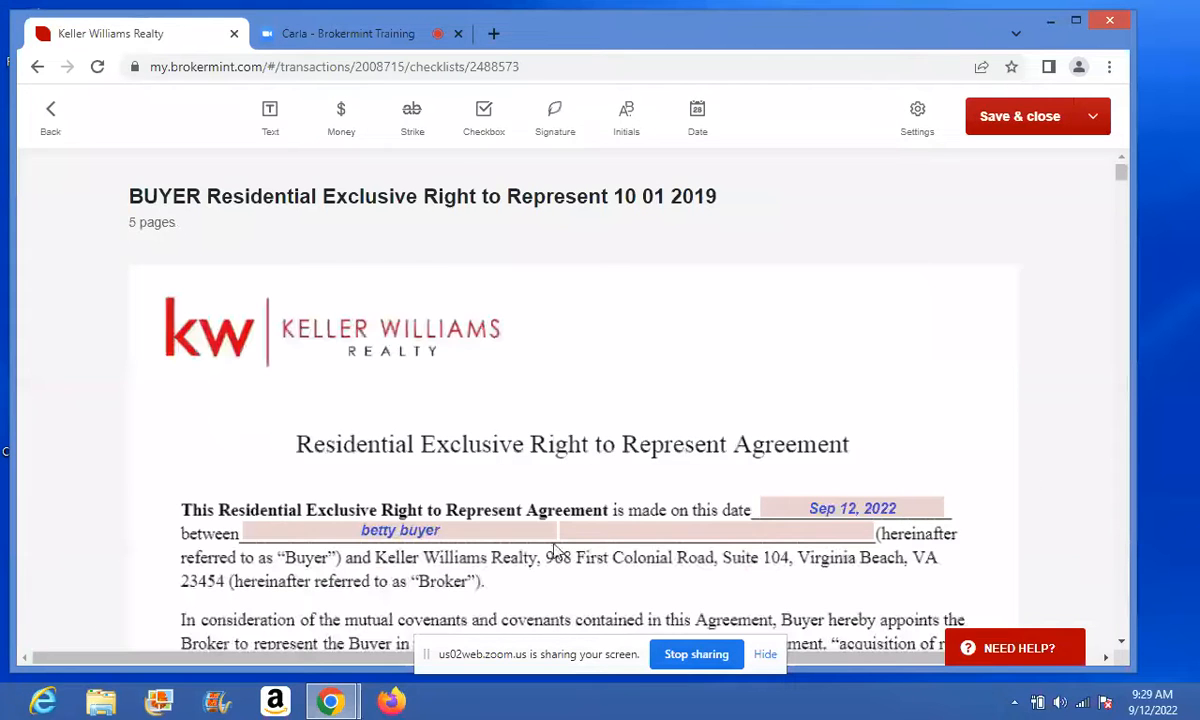
pyautogui.click(1093, 116)
pyautogui.click(962, 174)
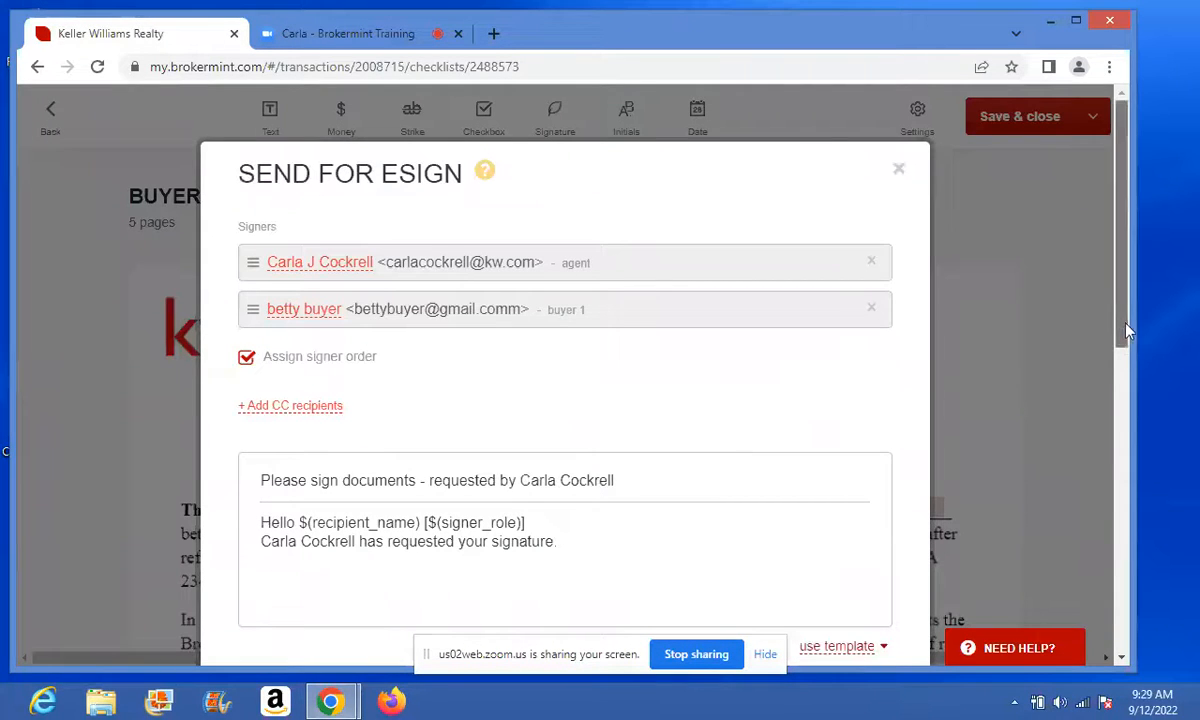
pyautogui.scroll(-1, 1130, 368)
pyautogui.moveTo(1128, 360)
pyautogui.mouseDown()
pyautogui.moveTo(1128, 390)
pyautogui.moveTo(1128, 370)
pyautogui.mouseUp()
pyautogui.click(262, 598)
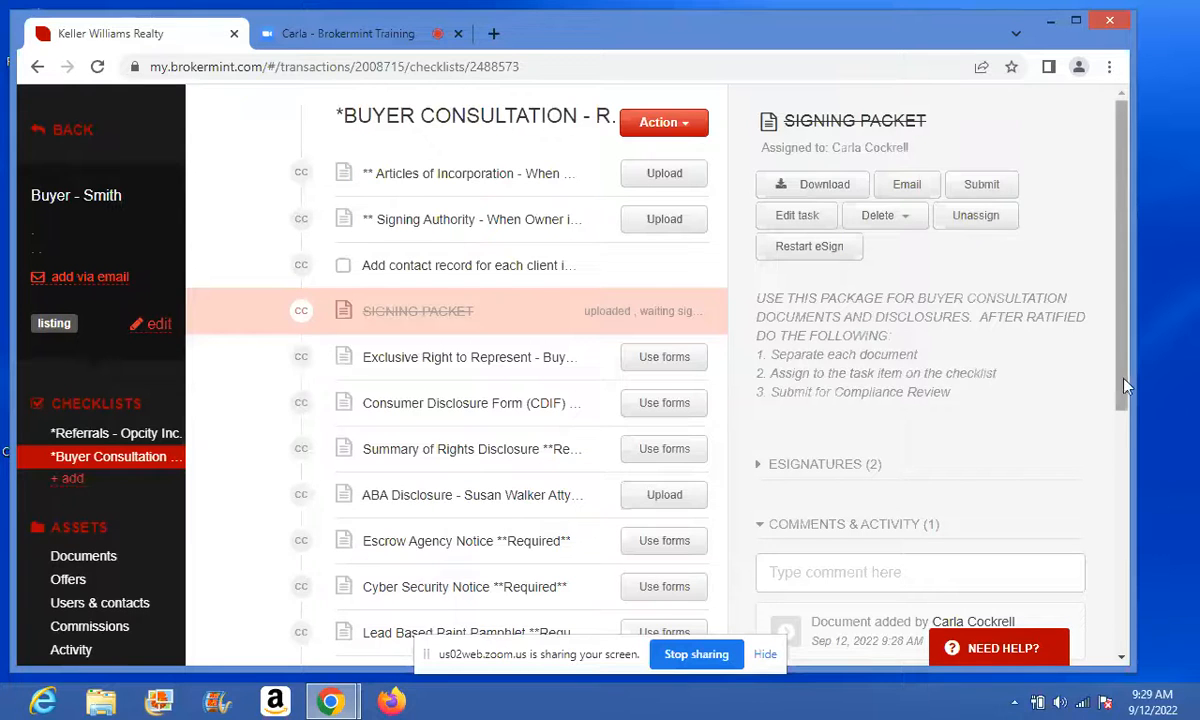
# - Expand ESIGNATURES (2) to see the agent's request sent and the buyer's waiting
pyautogui.scroll(-1, 1112, 387)
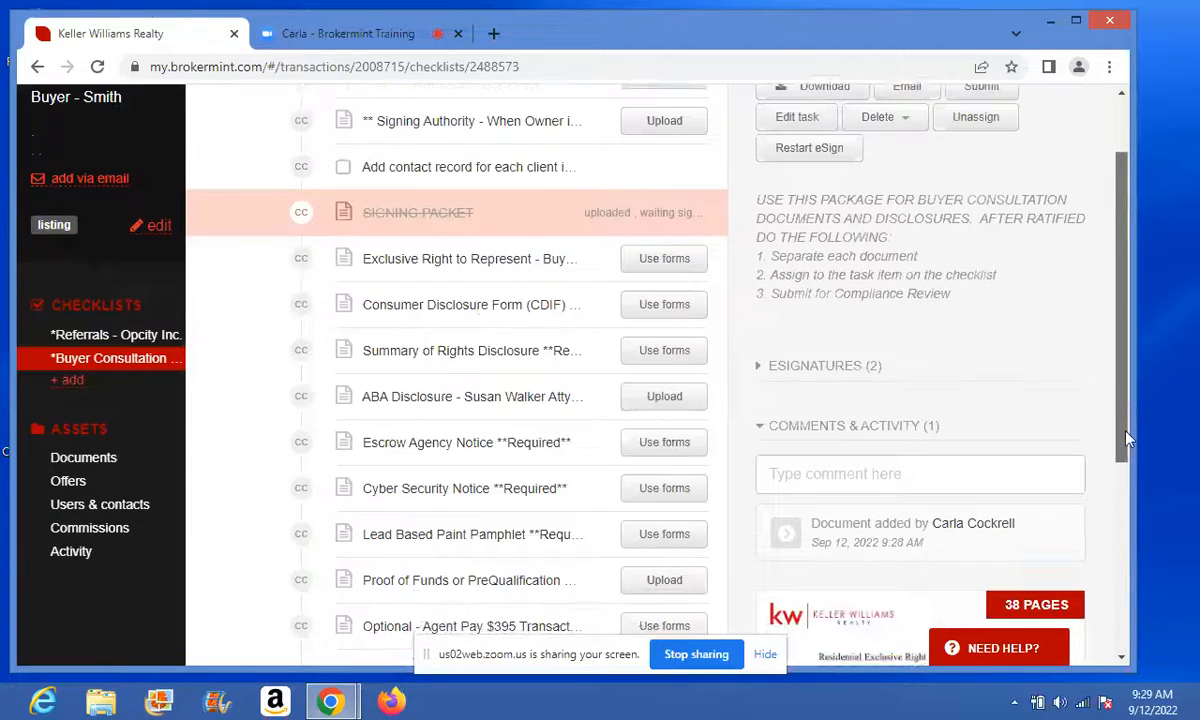
pyautogui.click(805, 374)
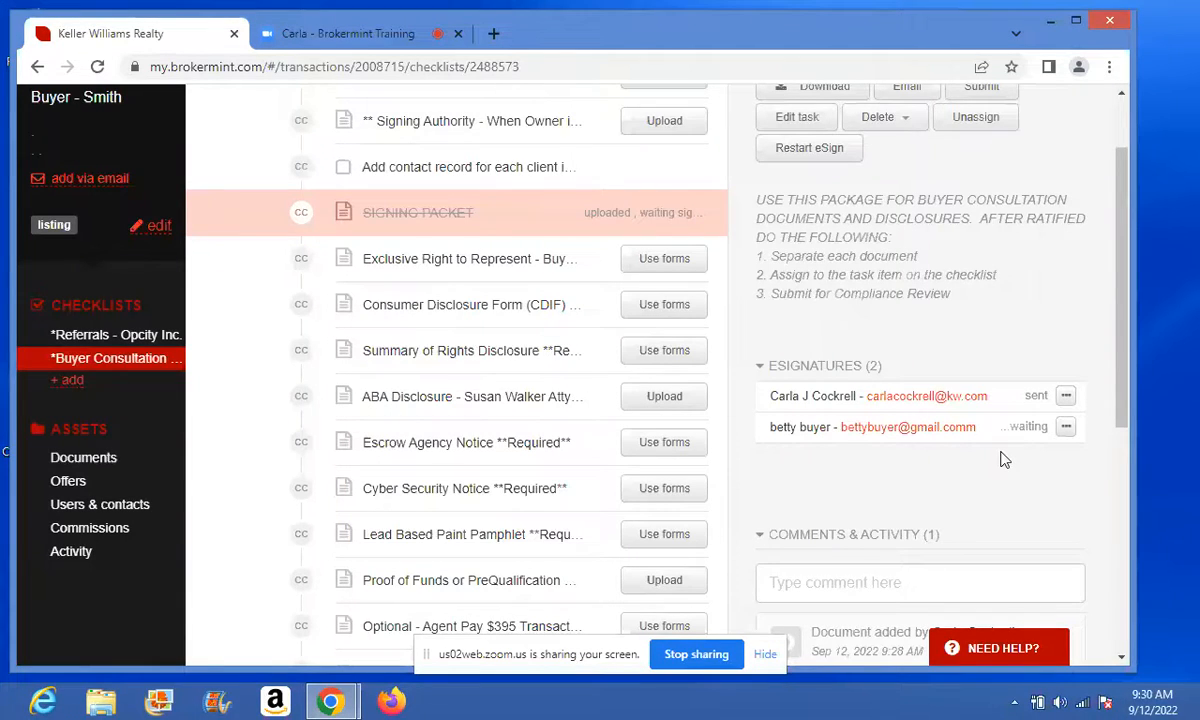
pyautogui.moveTo(1124, 342); pyautogui.dragTo(1125, 405)
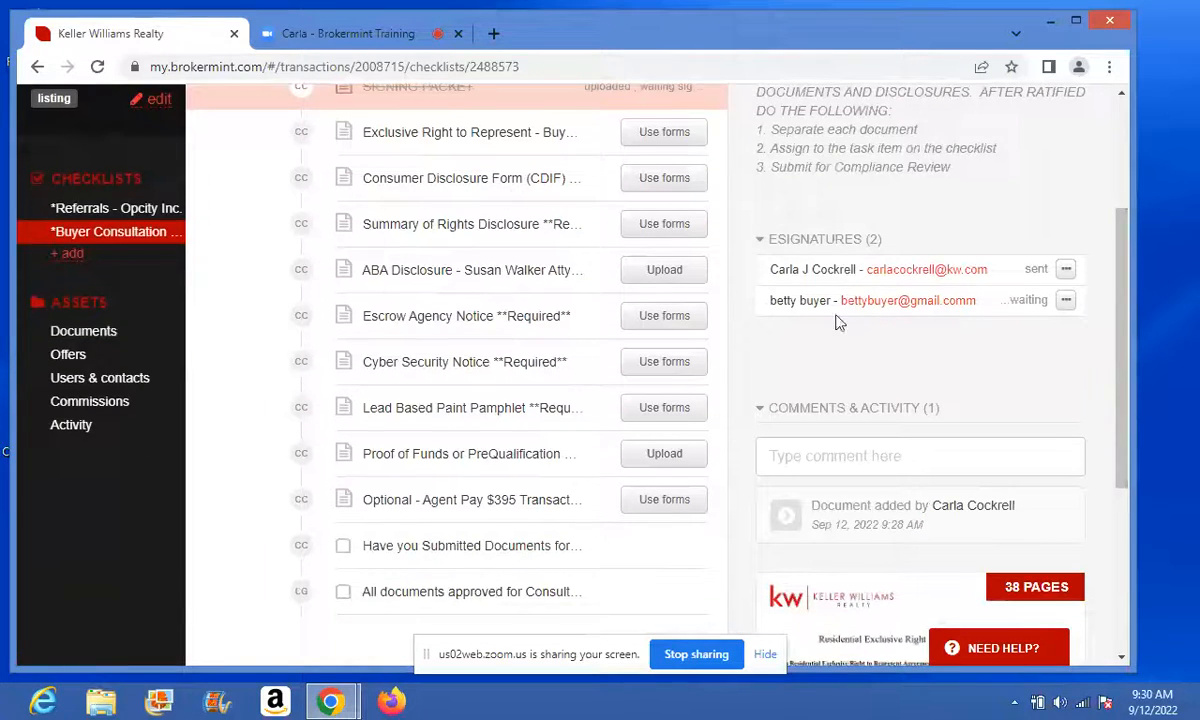
# - Re-send the agent's eSignature request from its options menu
pyautogui.click(1066, 270)
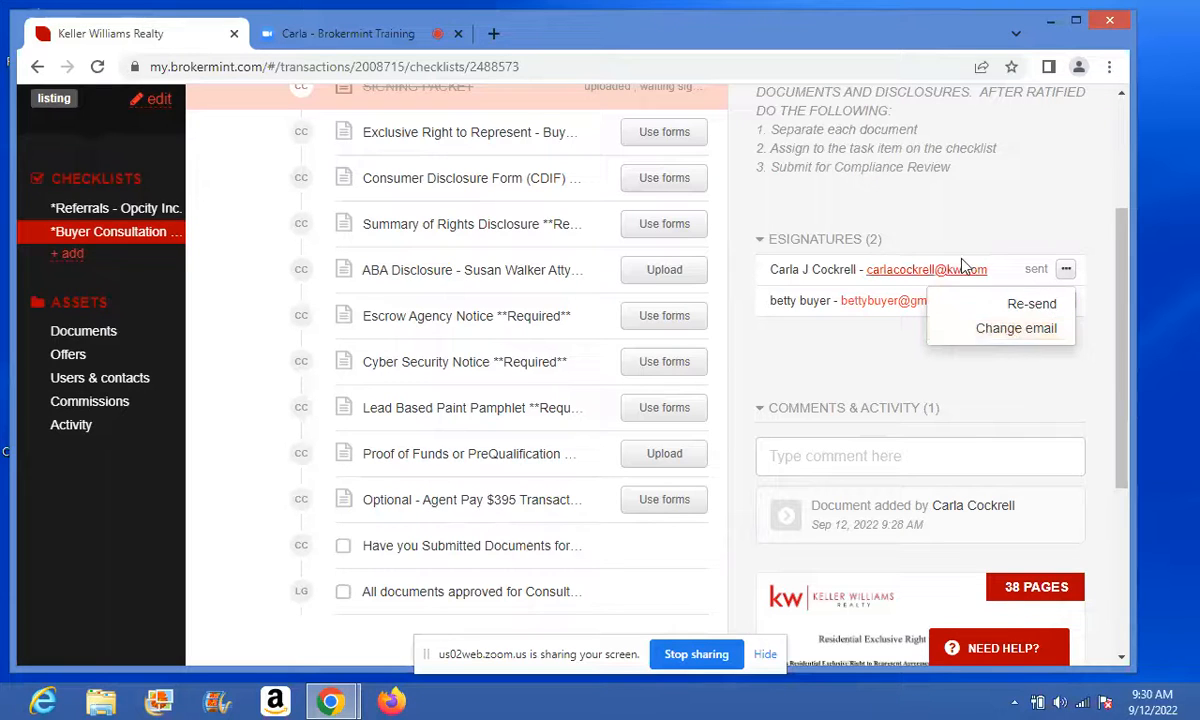
pyautogui.click(1034, 306)
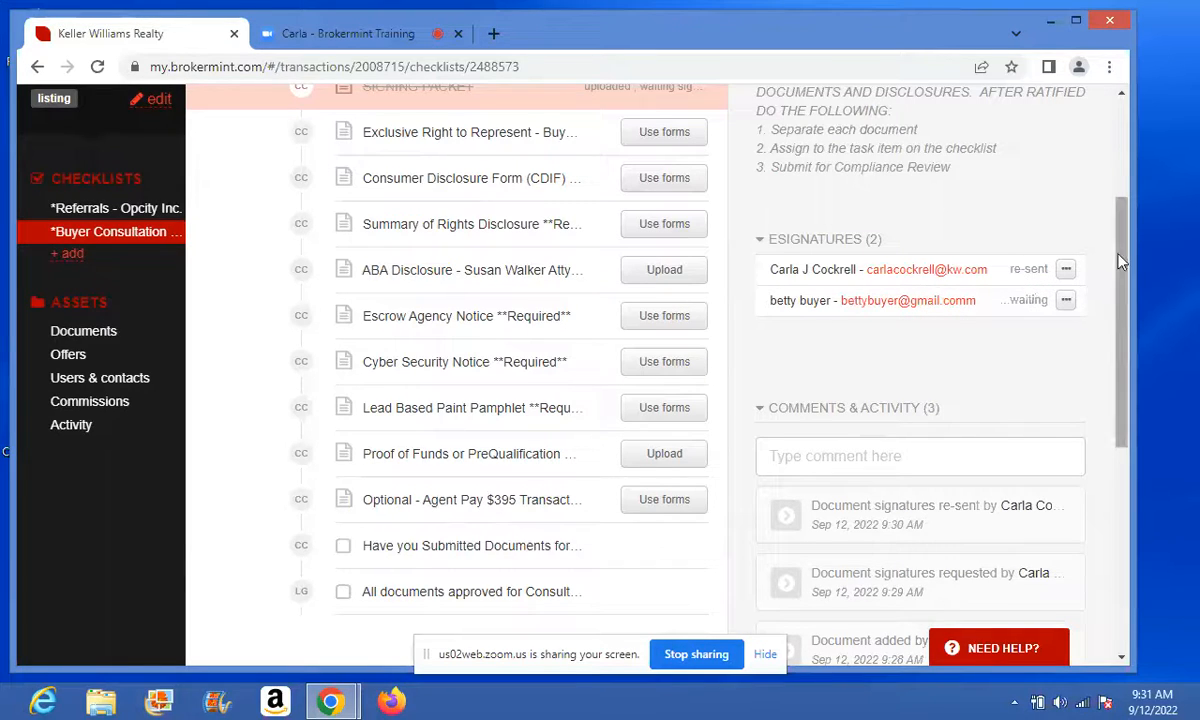
pyautogui.moveTo(1118, 254); pyautogui.dragTo(1116, 138)
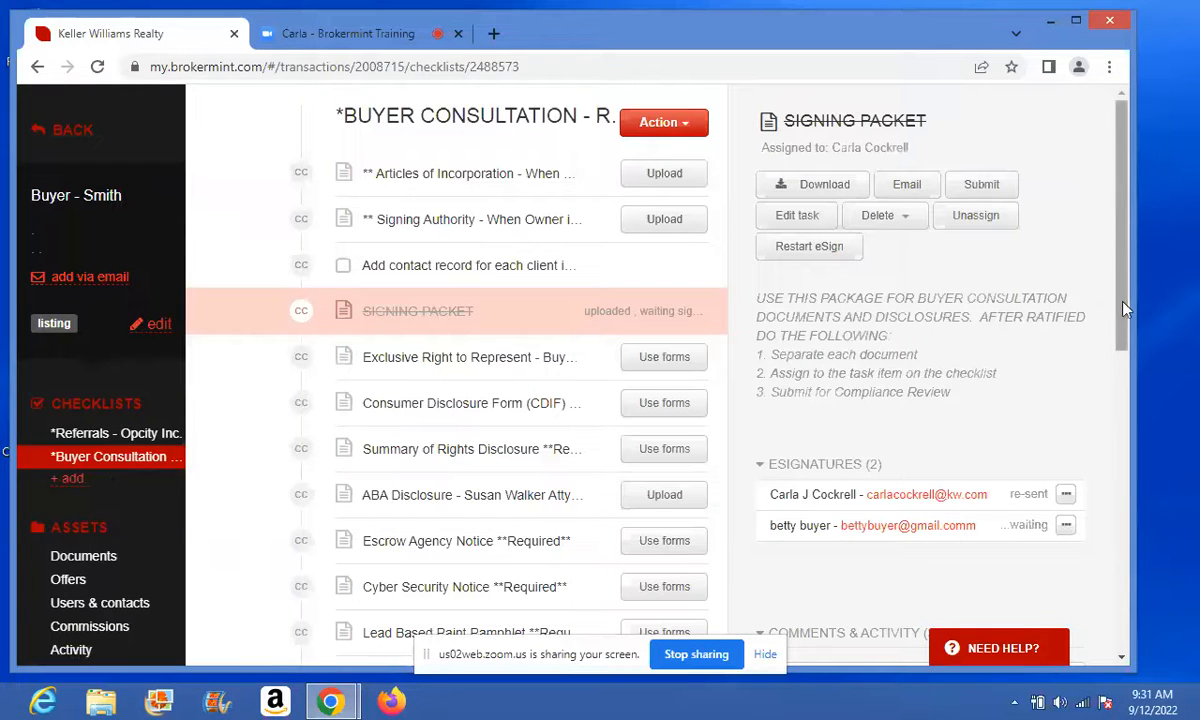
pyautogui.scroll(-1, 1124, 310)
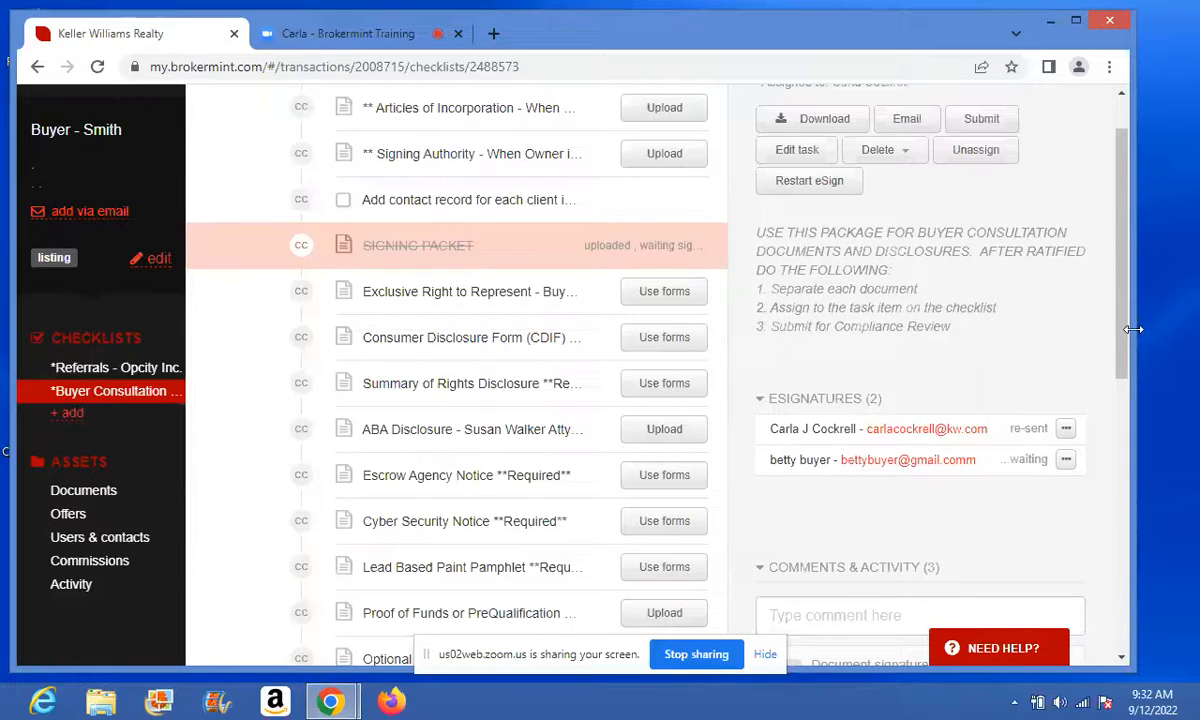
# - Add a new checklist using the *Purchase - General template
pyautogui.click(70, 418)
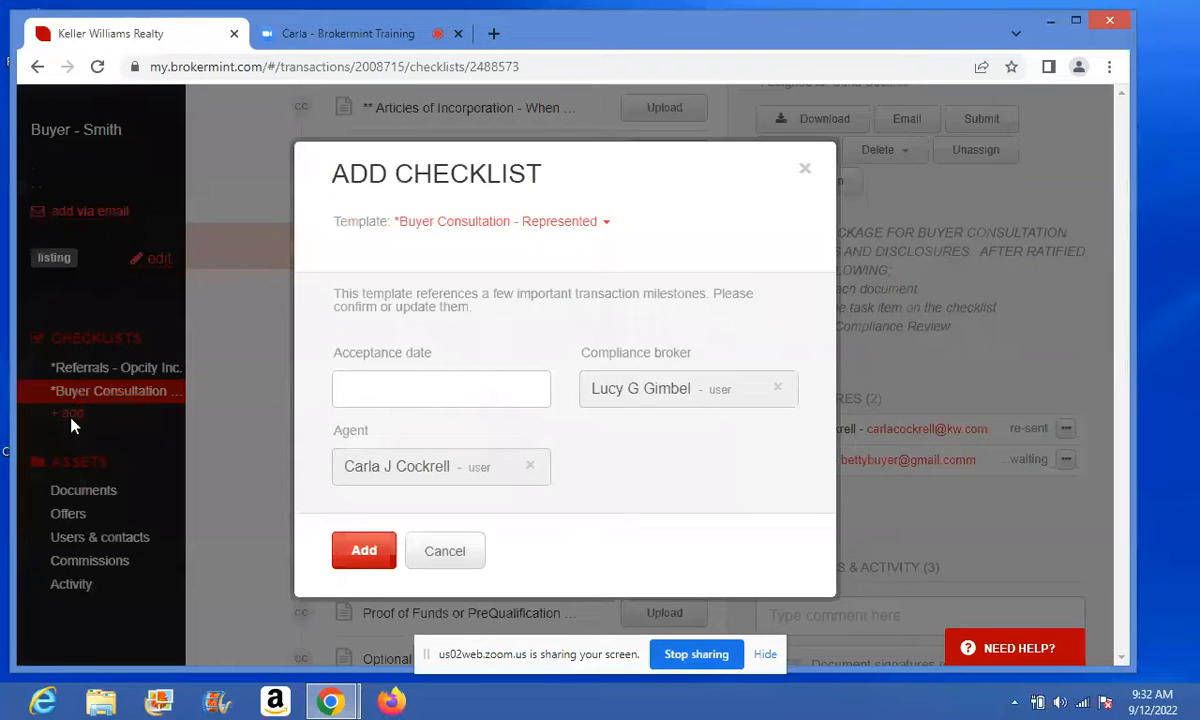
pyautogui.click(593, 224)
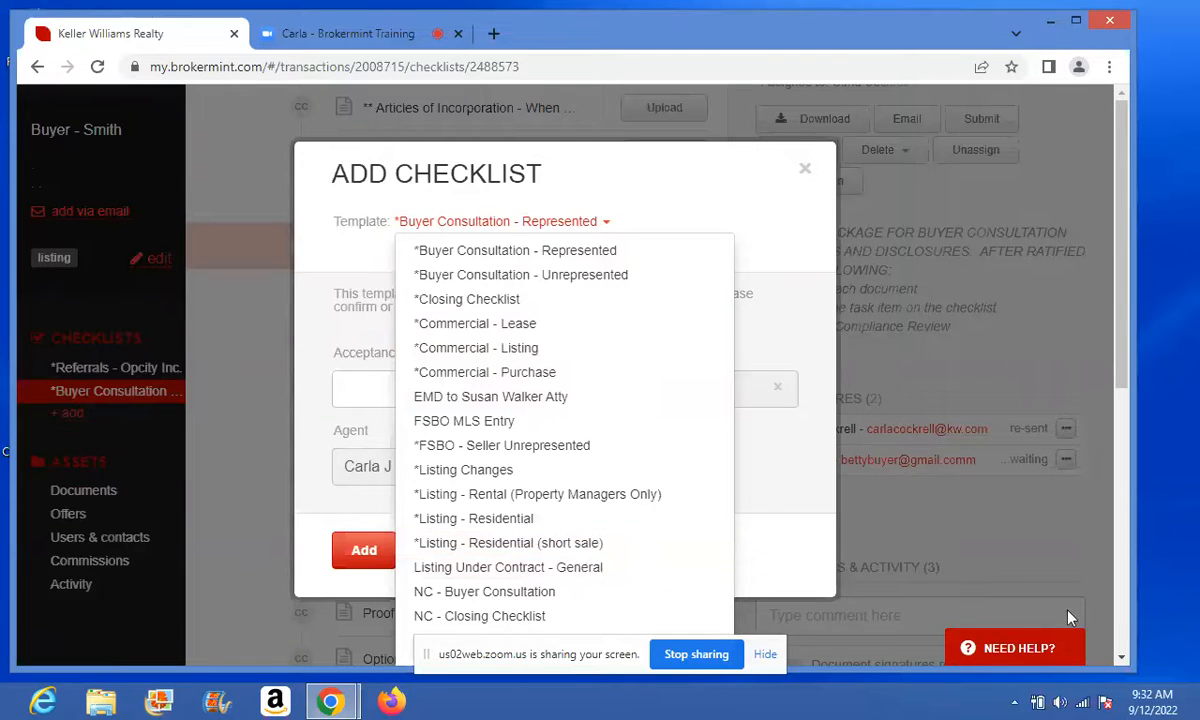
pyautogui.click(1122, 656)
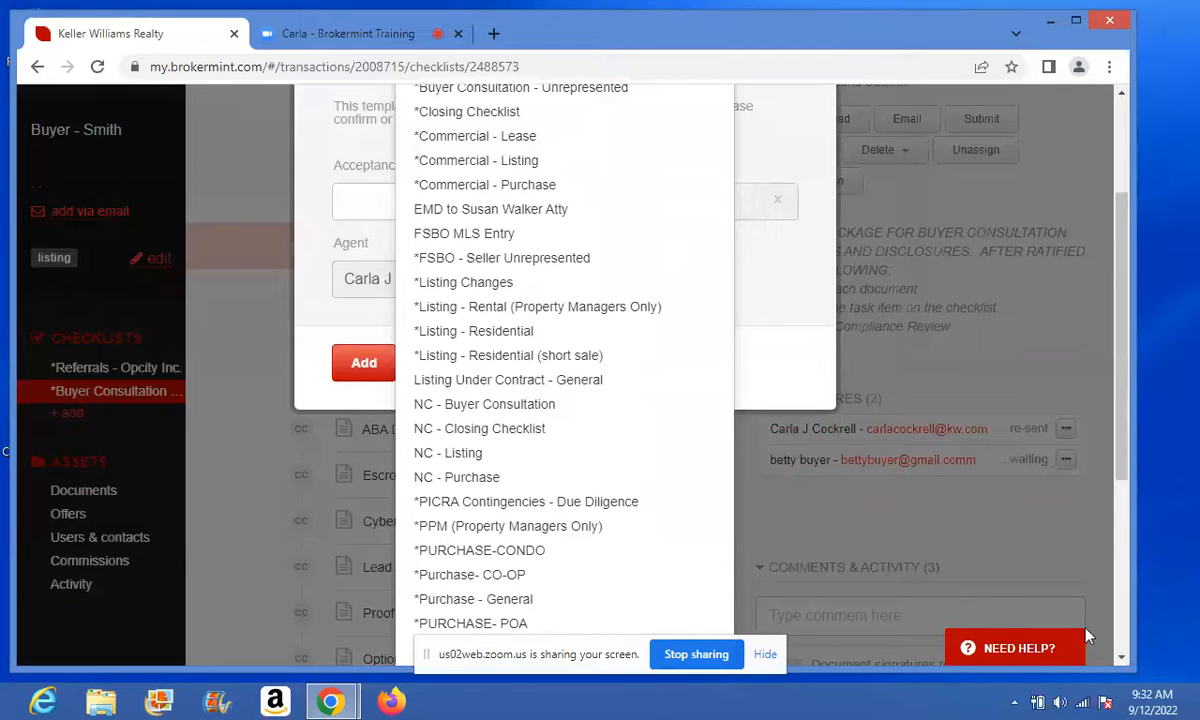
pyautogui.click(436, 600)
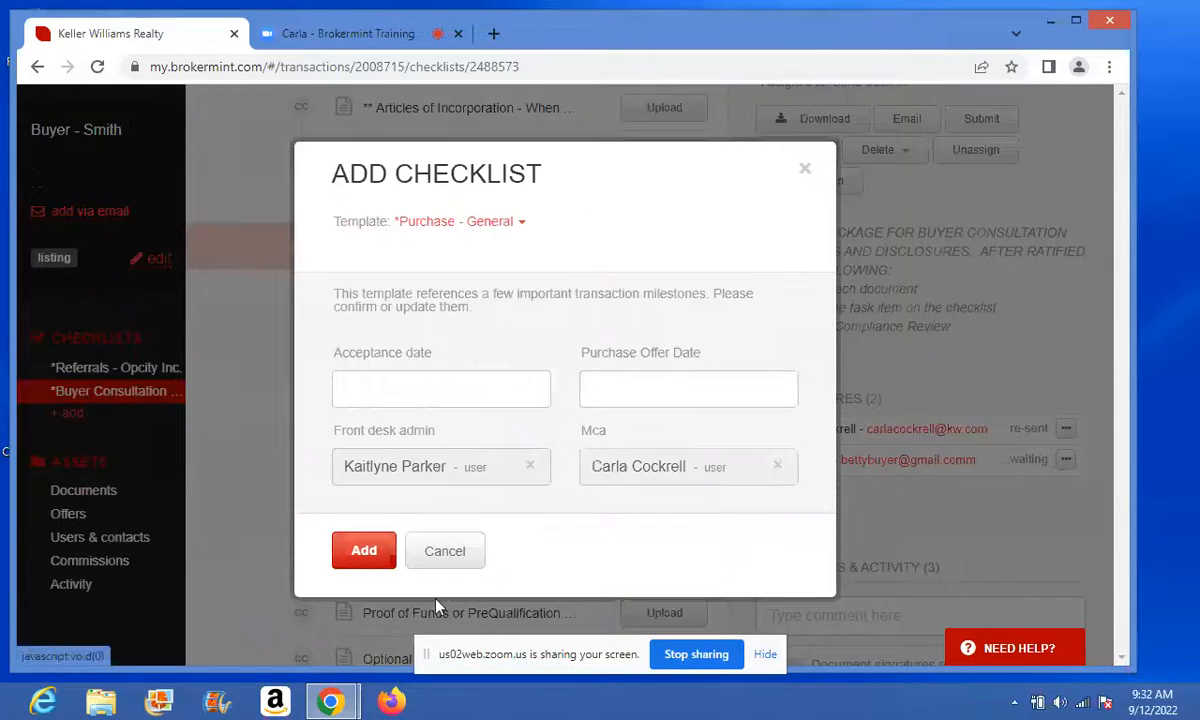
pyautogui.click(372, 550)
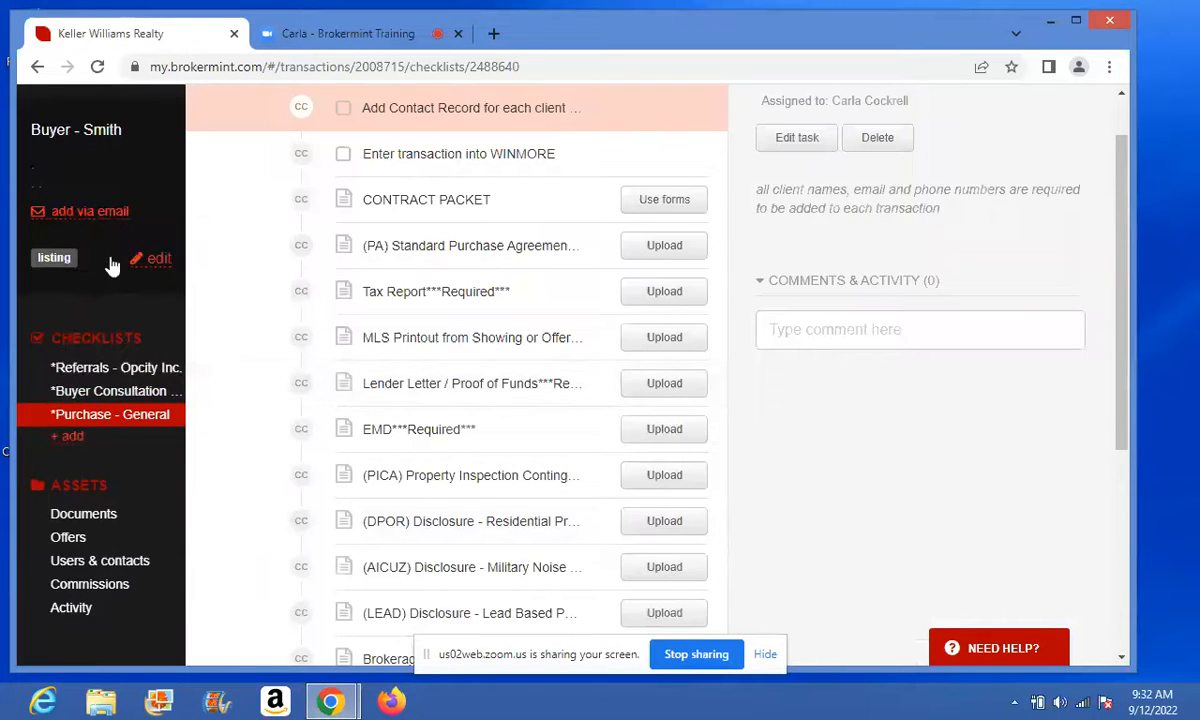
# - Edit the transaction and replace the street address with 123 Beach Street
pyautogui.click(158, 259)
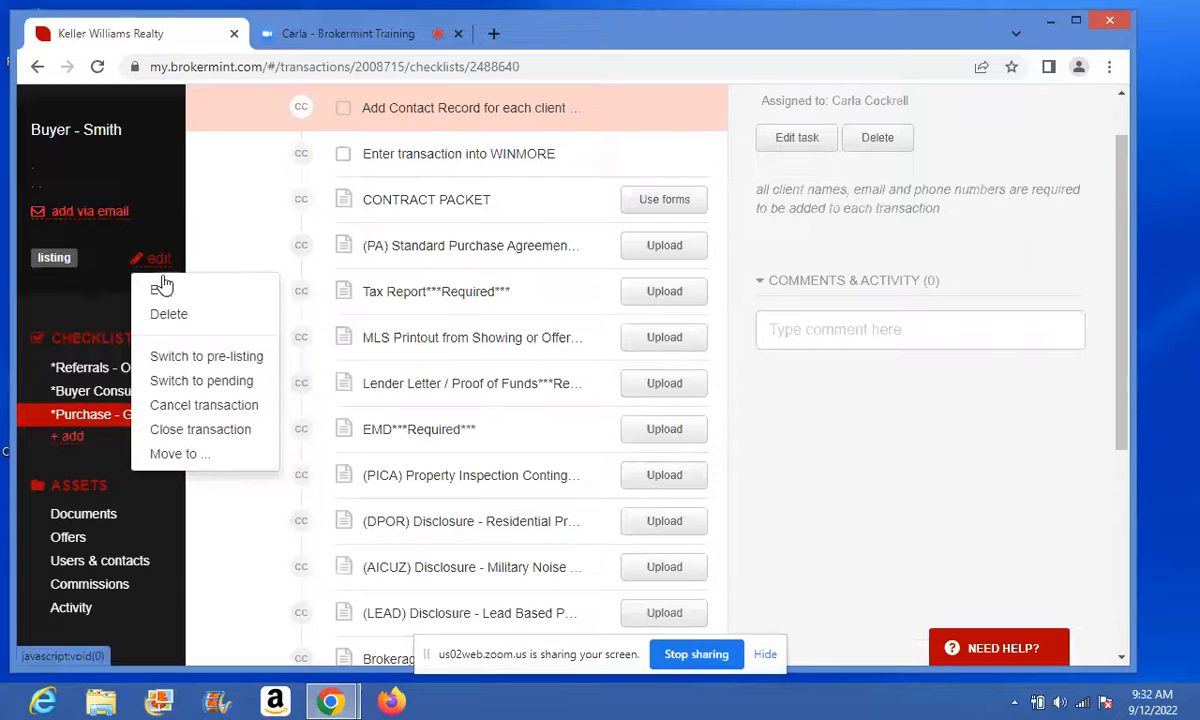
pyautogui.click(162, 289)
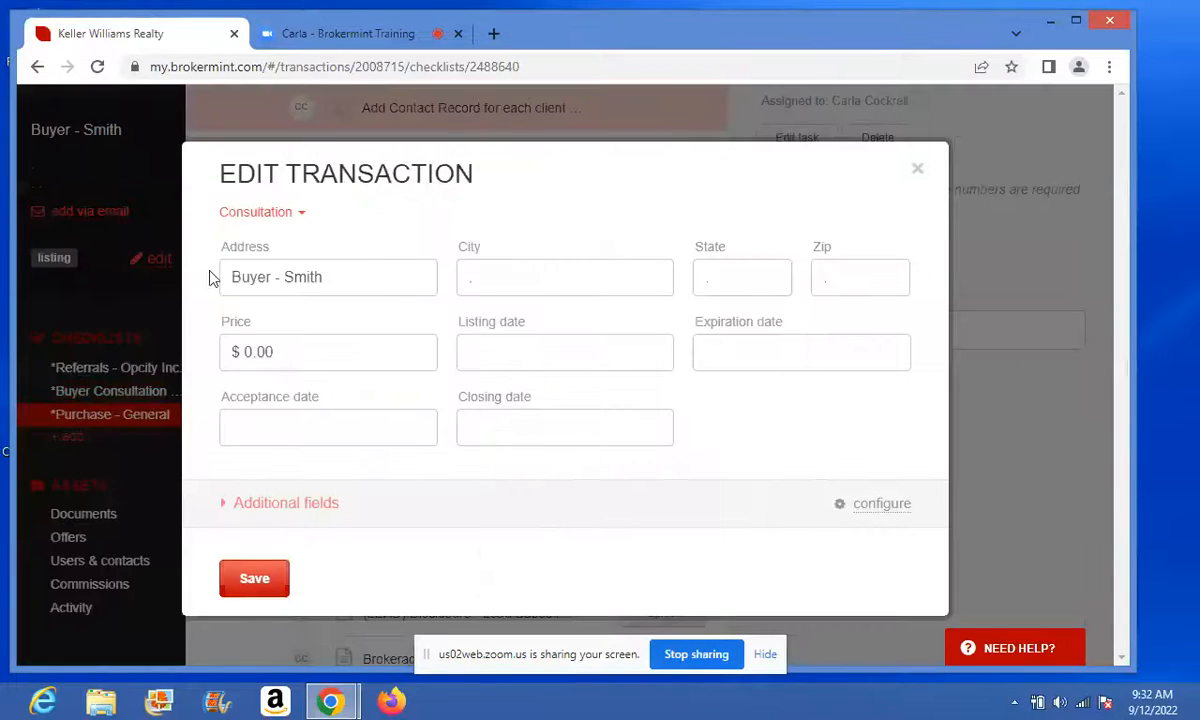
pyautogui.moveTo(350, 263); pyautogui.dragTo(180, 287)
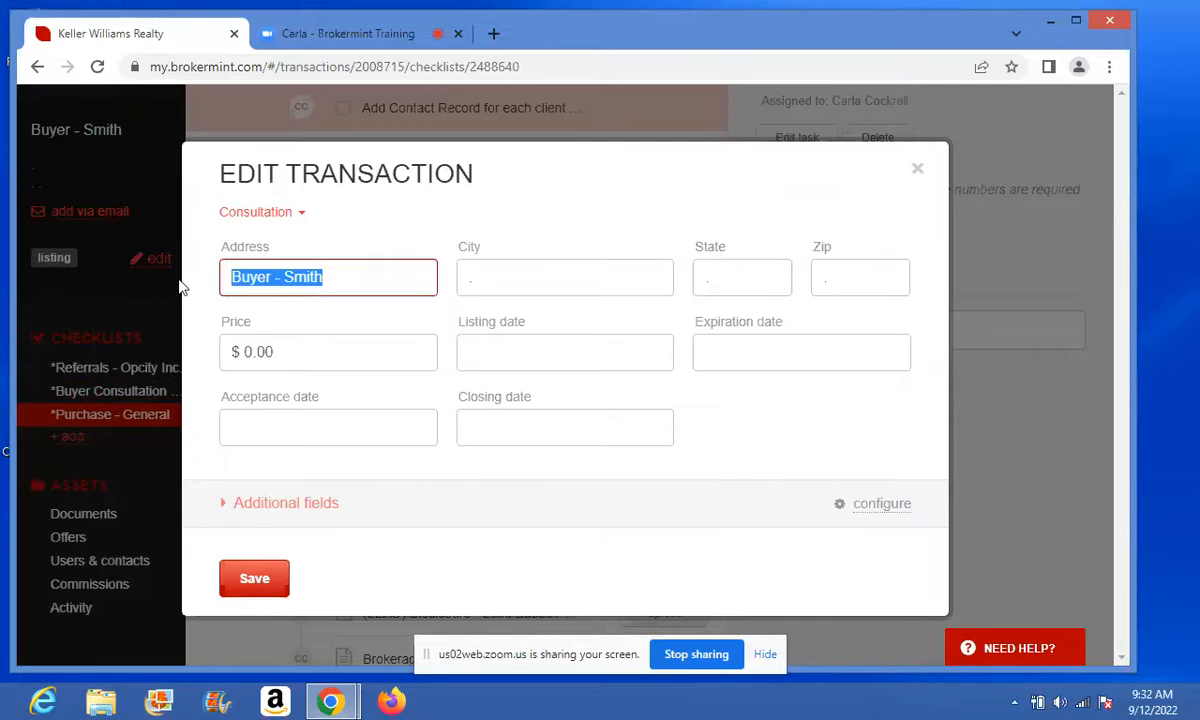
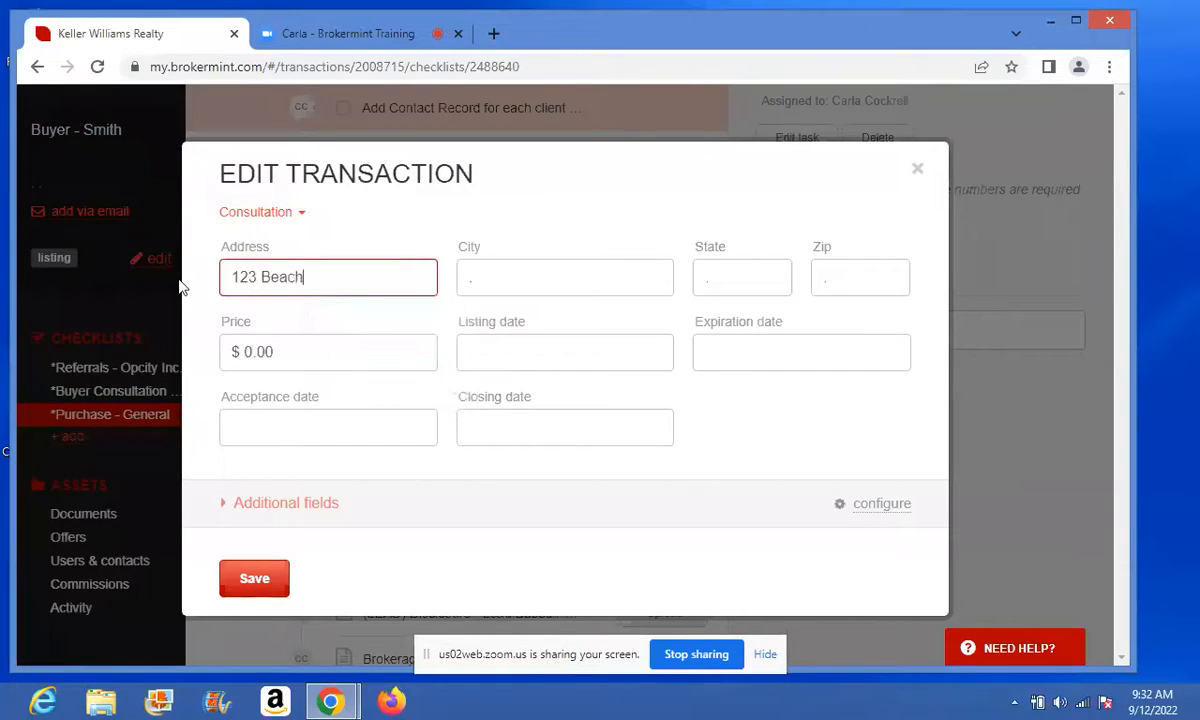
pyautogui.press('Tab')
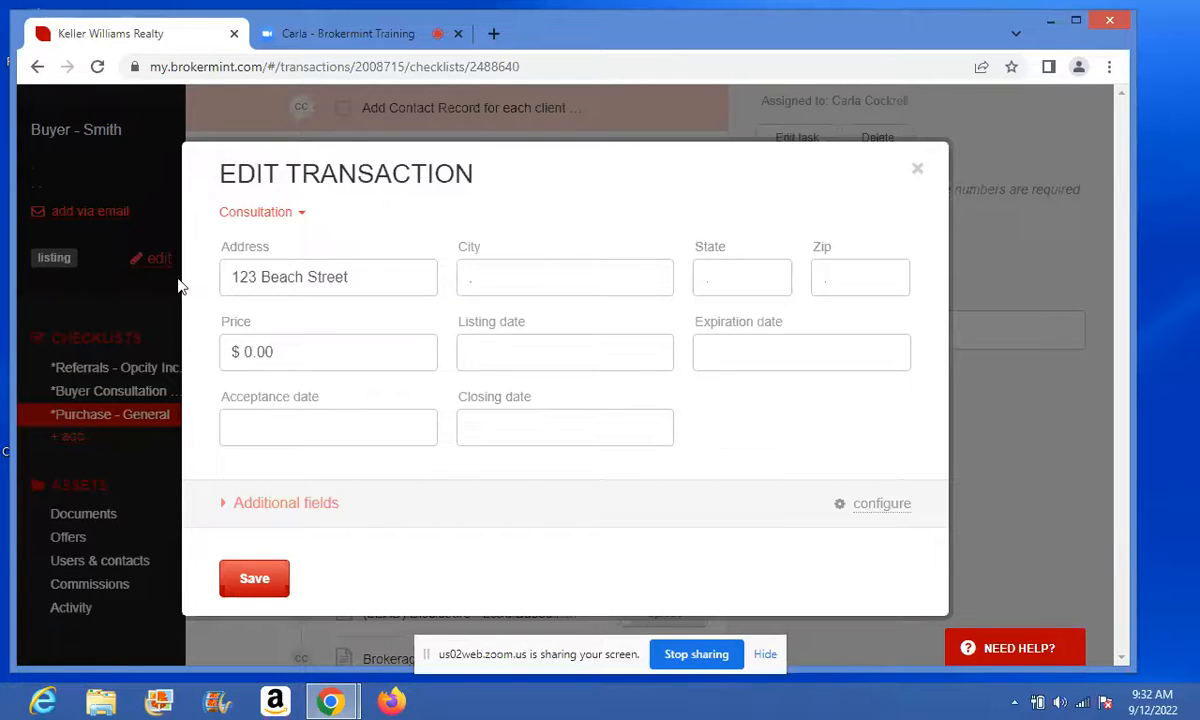
# - Enter city Virginia Beach, state VA and zip 23454
pyautogui.click(496, 280)
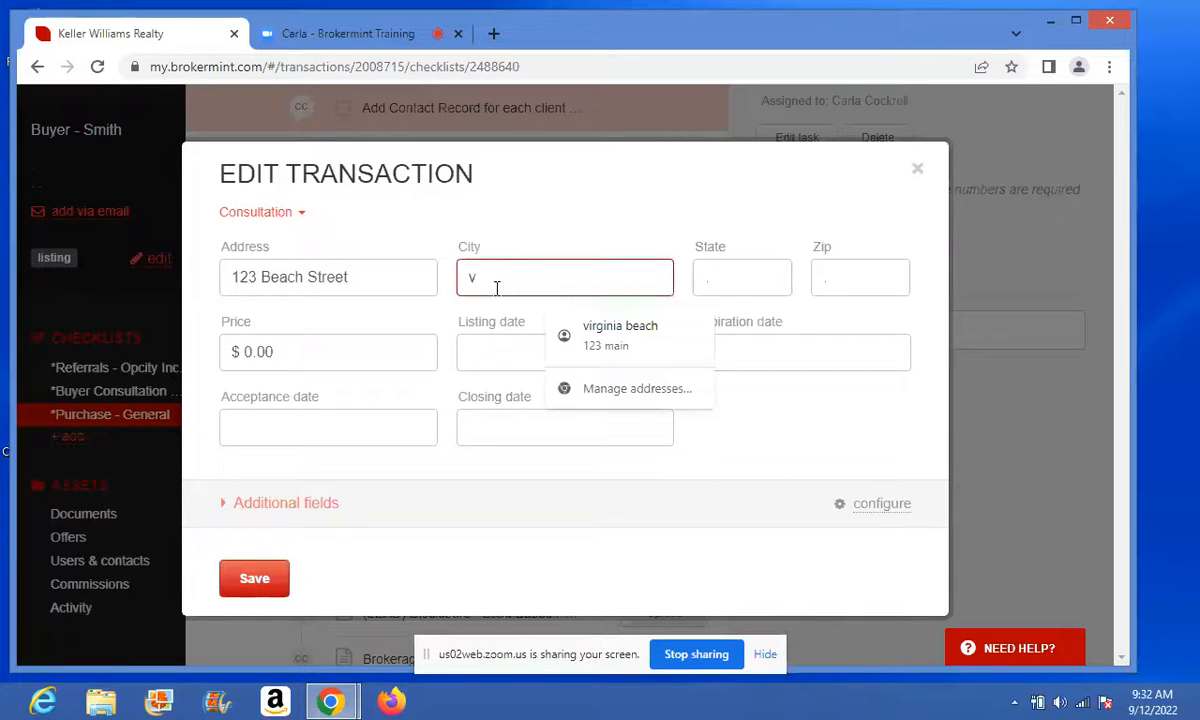
pyautogui.write('IRGINIA bEACH')
pyautogui.click(729, 282)
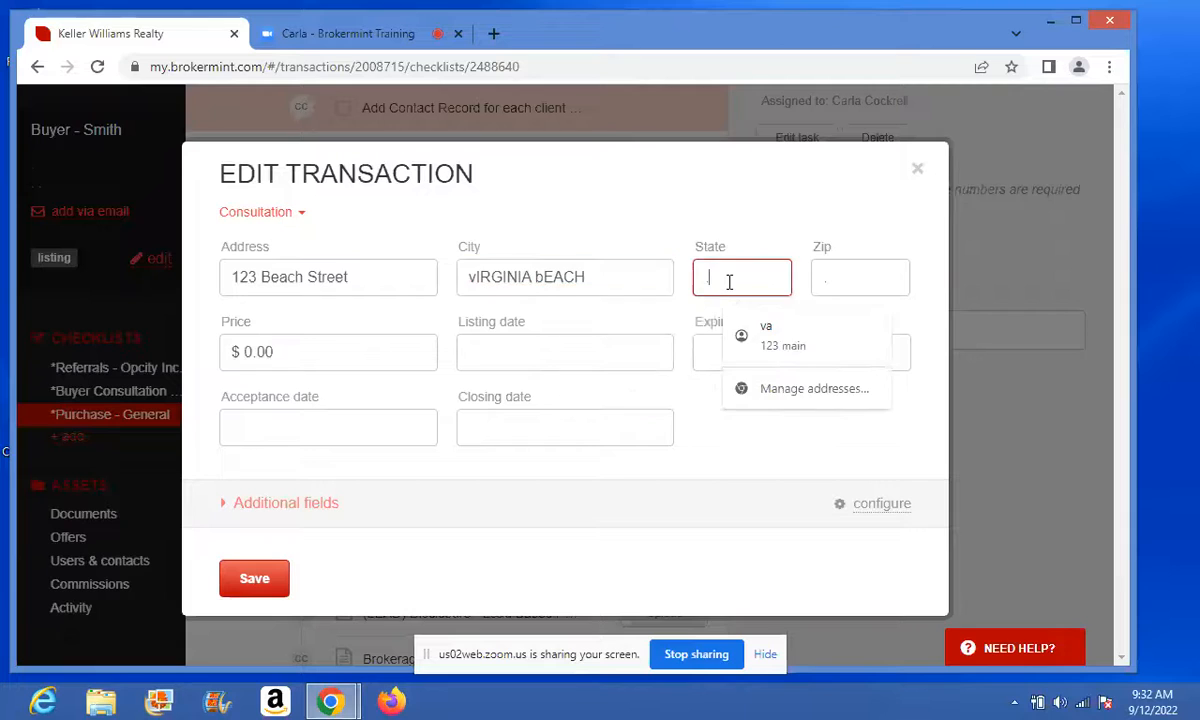
pyautogui.write('VA')
pyautogui.press('Tab')
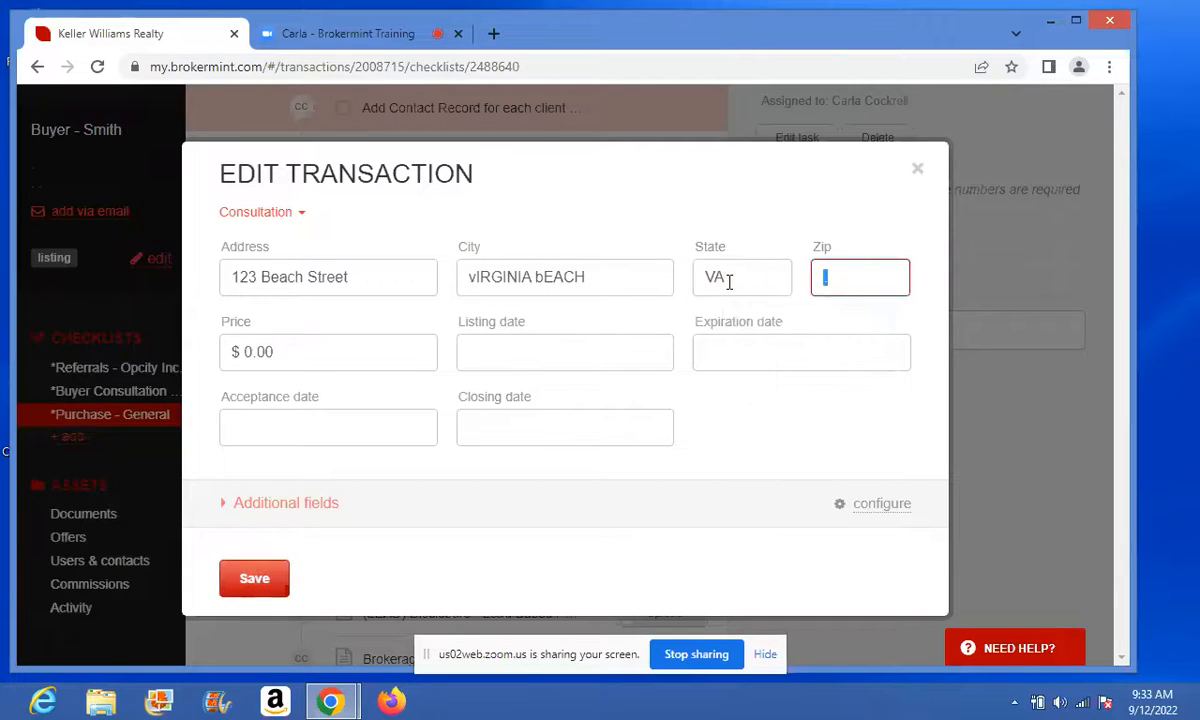
pyautogui.write('23454')
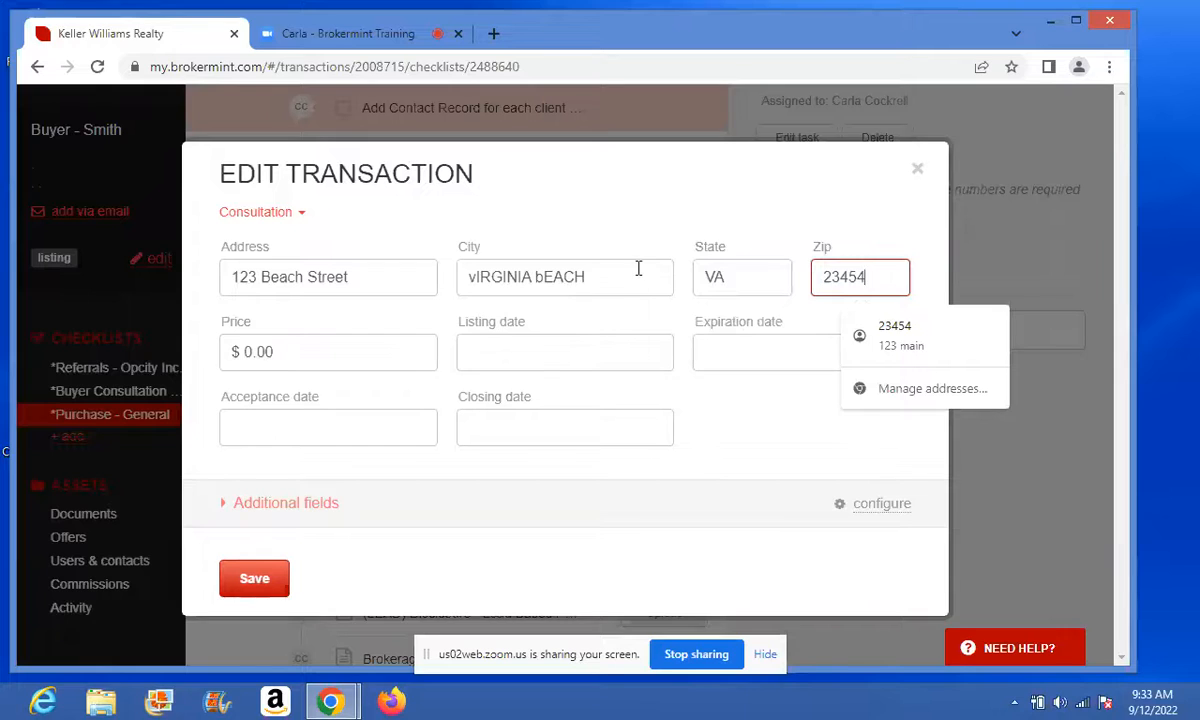
pyautogui.moveTo(638, 270); pyautogui.dragTo(354, 292)
pyautogui.write('Vir')
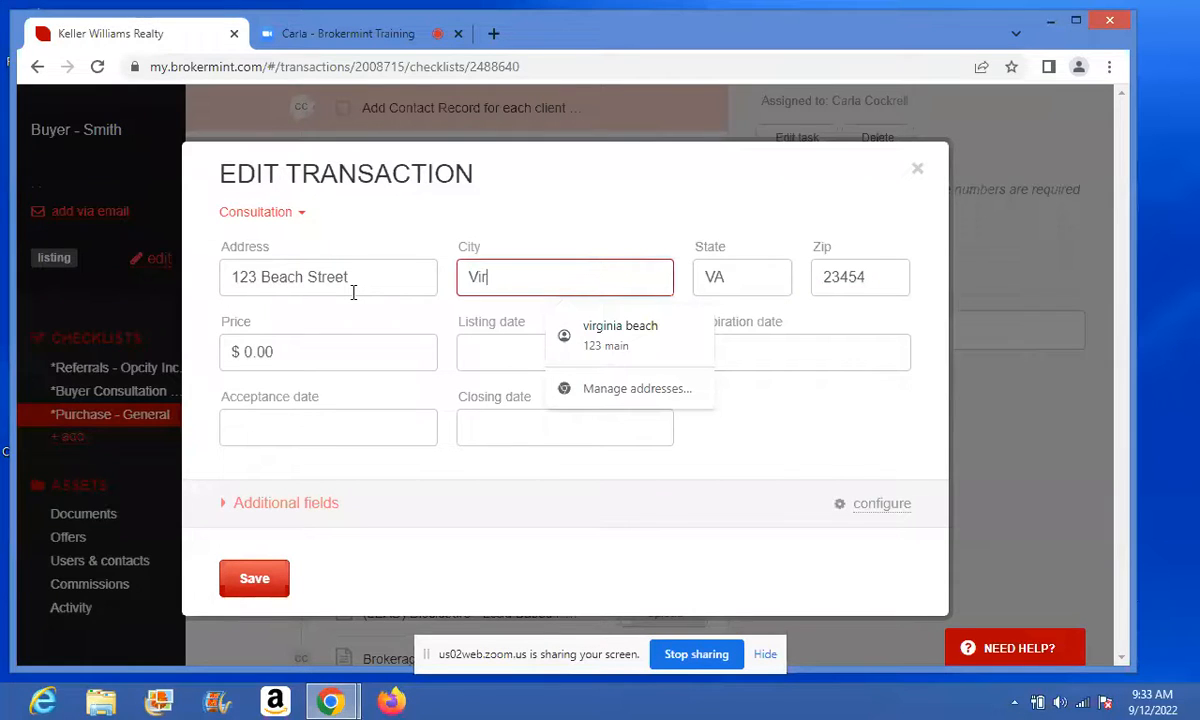
pyautogui.write('ginia Beach')
# - Set the price to $500,000.00 and expand the additional fields
pyautogui.moveTo(258, 342); pyautogui.dragTo(143, 368)
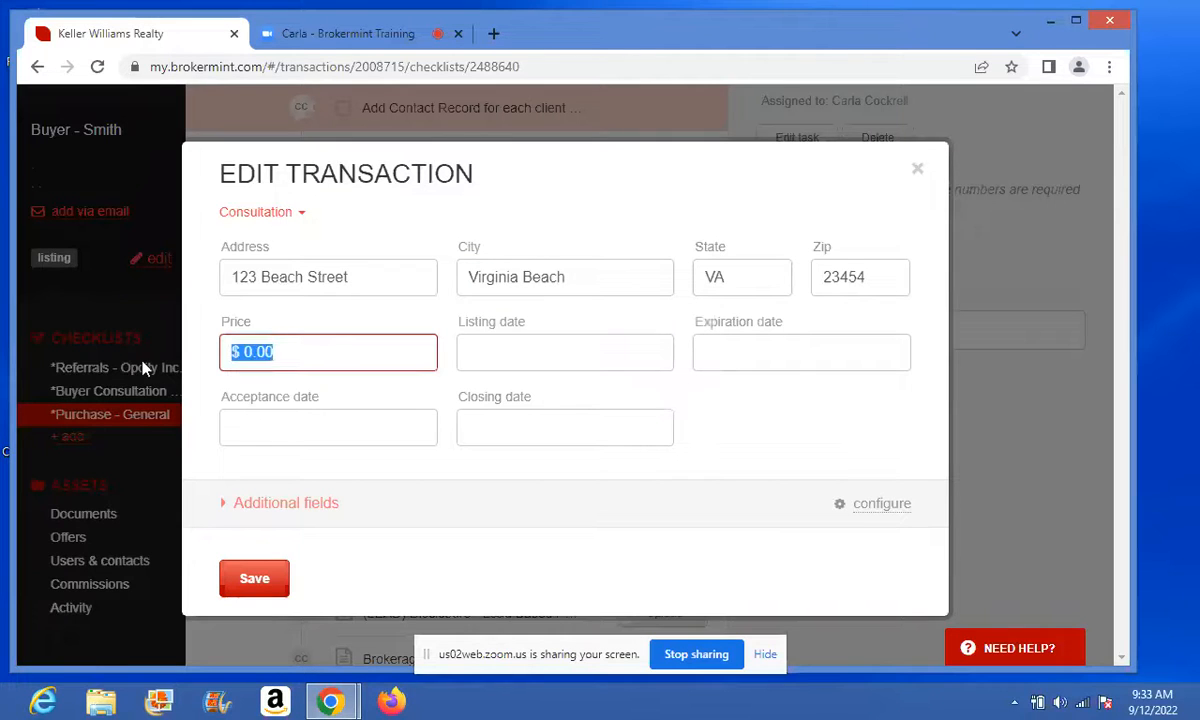
pyautogui.write('500000')
pyautogui.press('Tab')
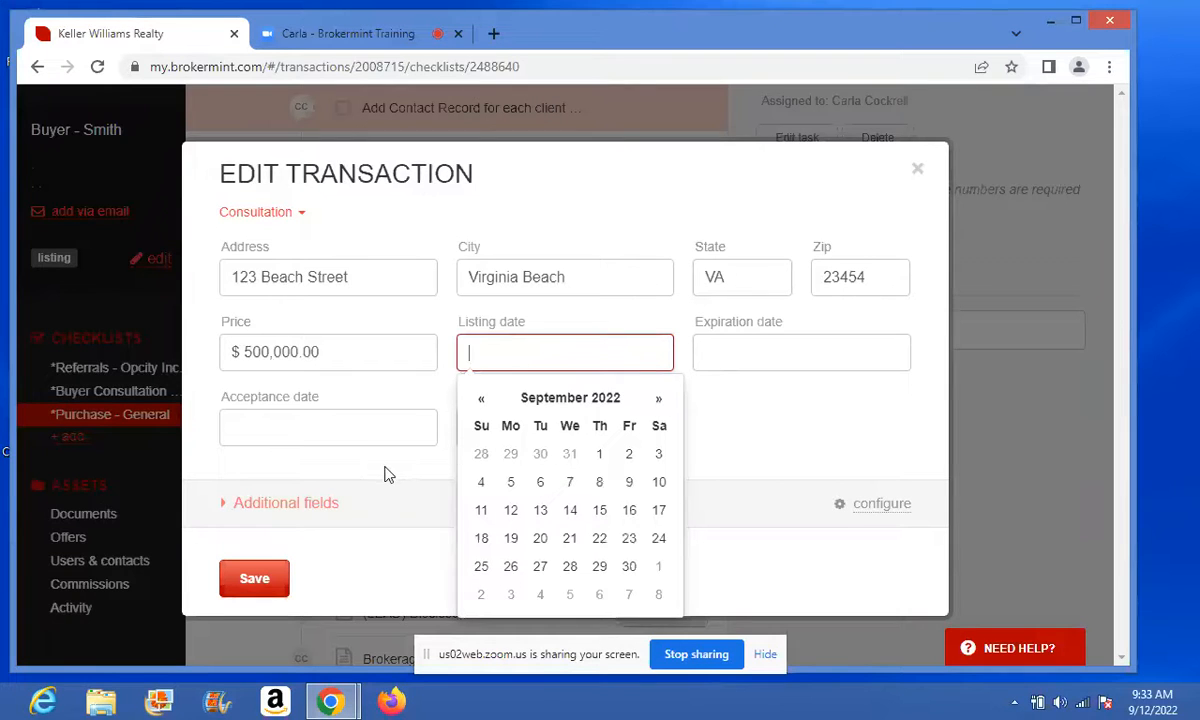
pyautogui.click(799, 430)
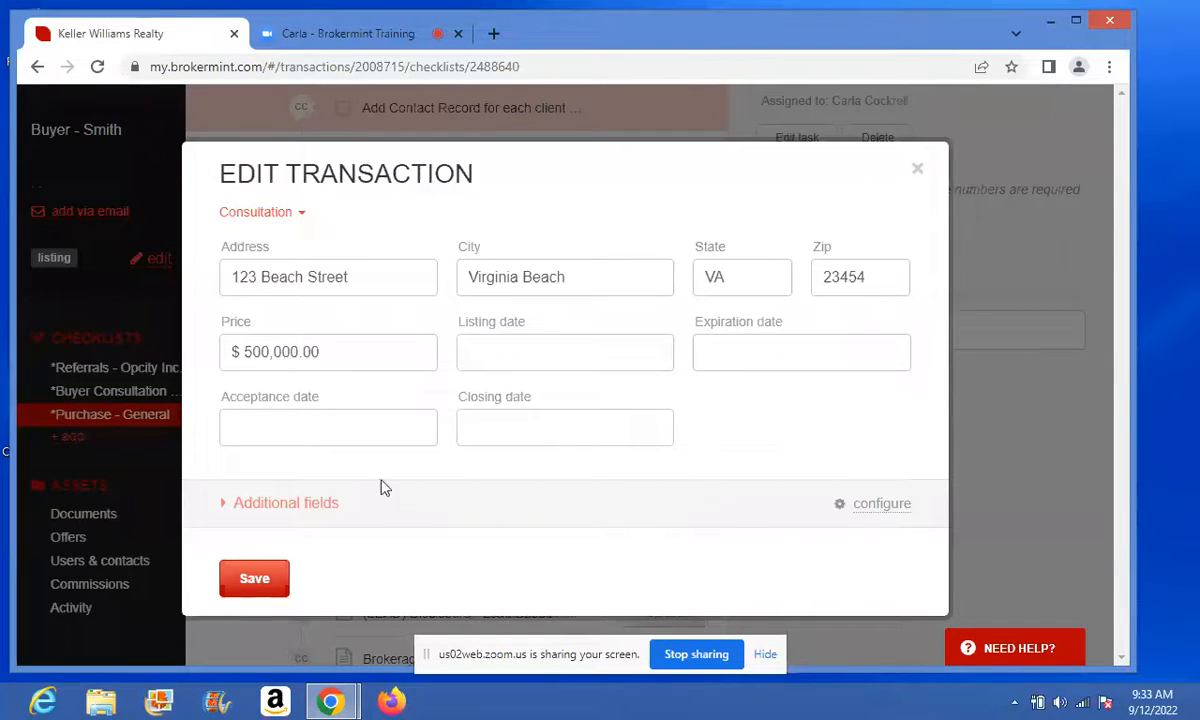
pyautogui.click(283, 500)
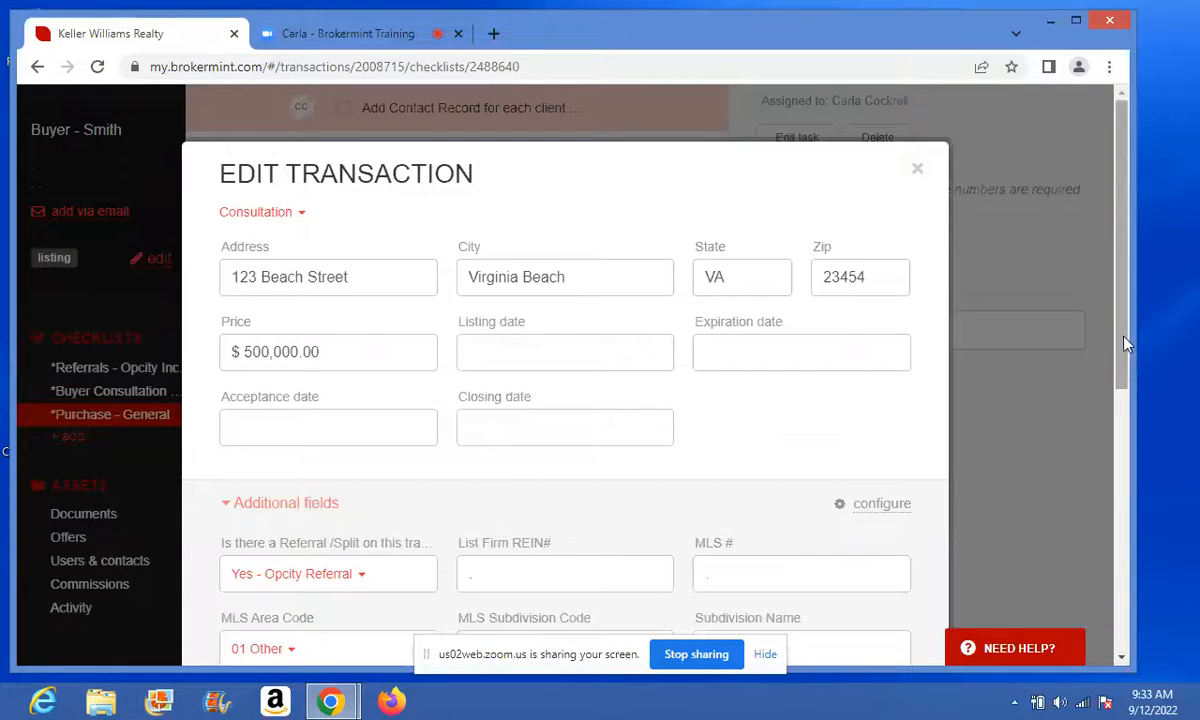
# - Enter escrow agent Jones, Walker & Lake, EMD $1,000.00 and Selling Firm REIN 9274
pyautogui.moveTo(1150, 345); pyautogui.dragTo(1146, 490)
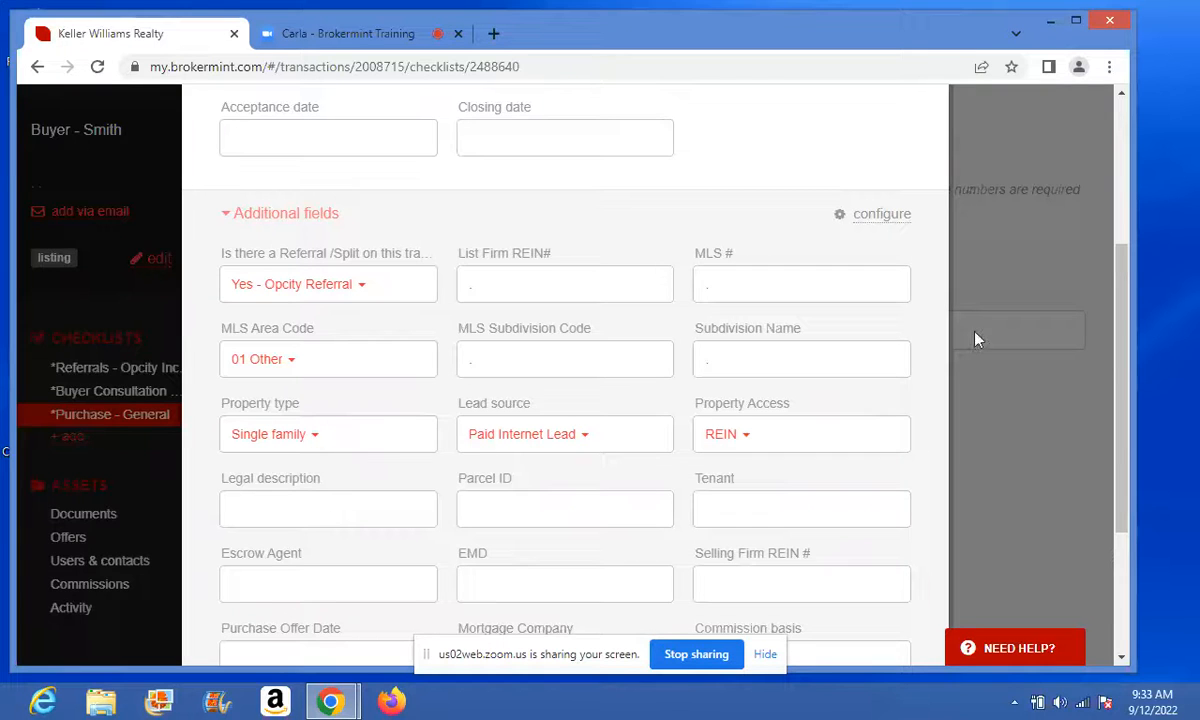
pyautogui.moveTo(1124, 361); pyautogui.dragTo(1130, 443)
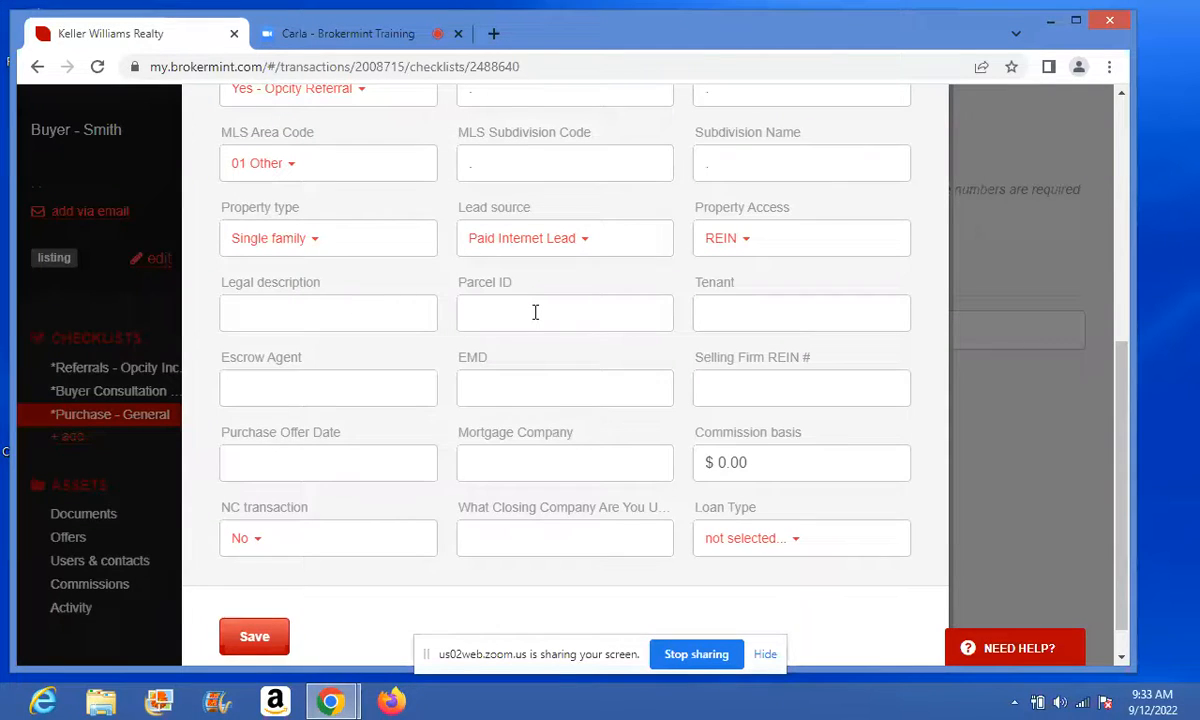
pyautogui.click(317, 380)
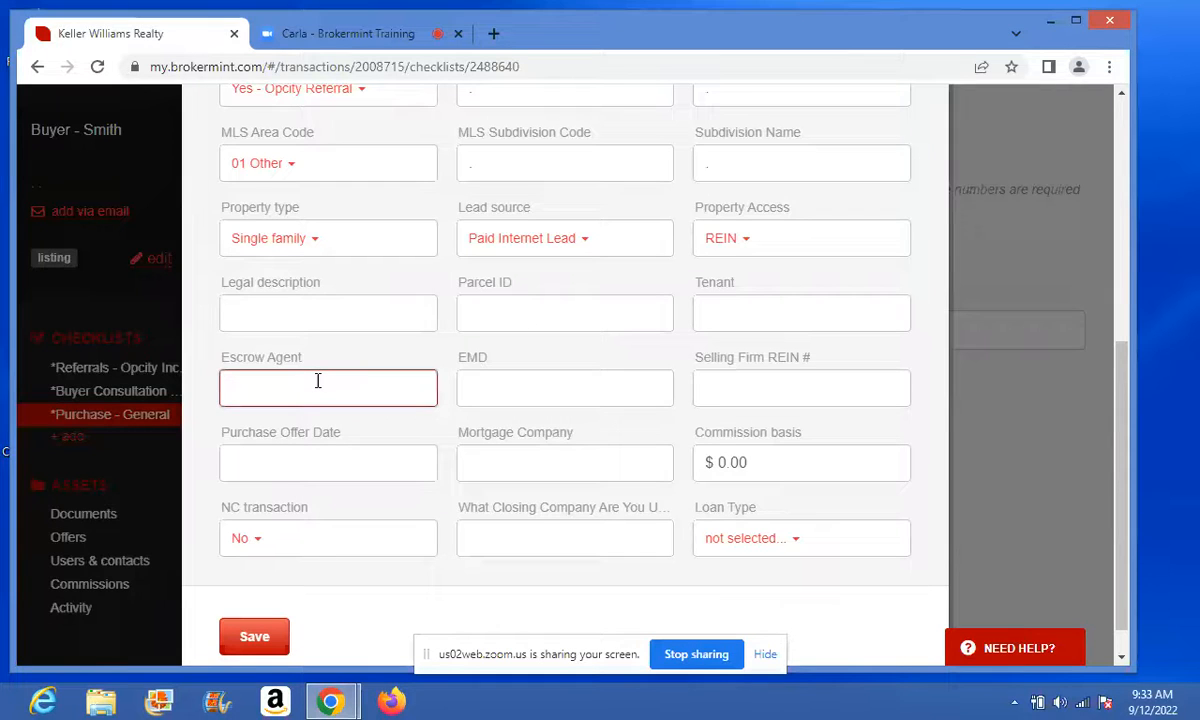
pyautogui.write('Jones, Walker & Lake')
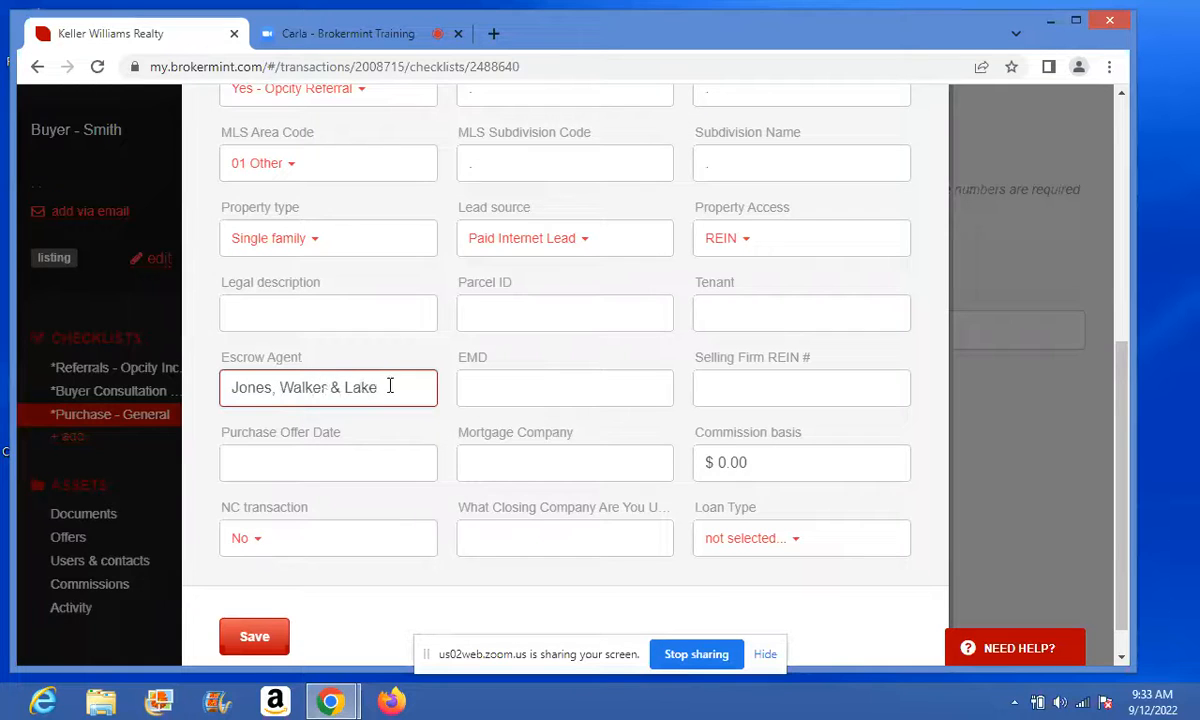
pyautogui.click(480, 389)
pyautogui.write('1000')
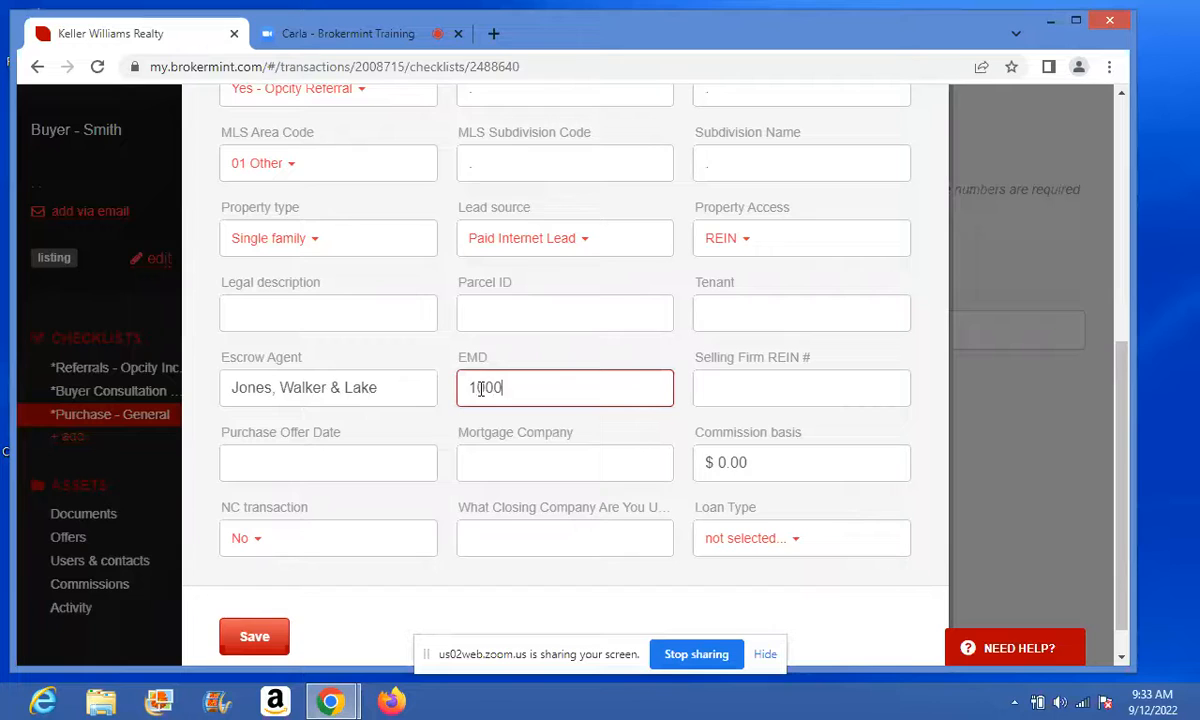
pyautogui.press('Tab')
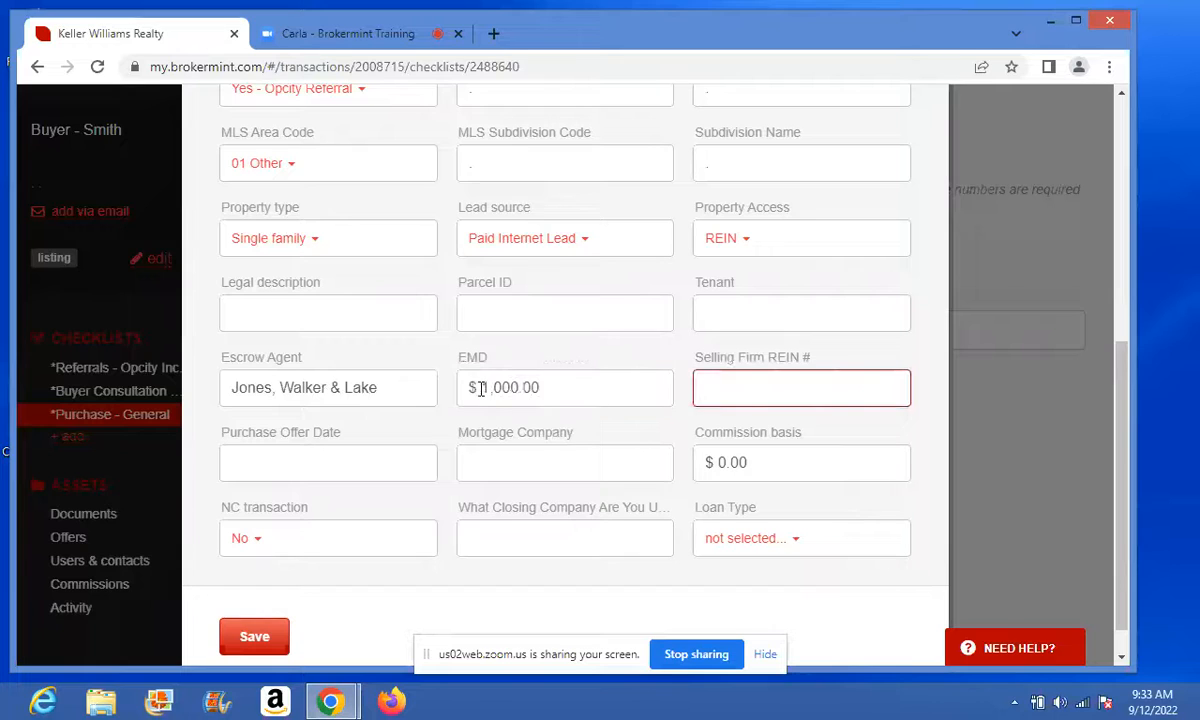
pyautogui.write('9274')
# - Set purchase offer date Sep 12, 2022, mortgage company Atlantic Bay, loan type Conventional
pyautogui.click(317, 462)
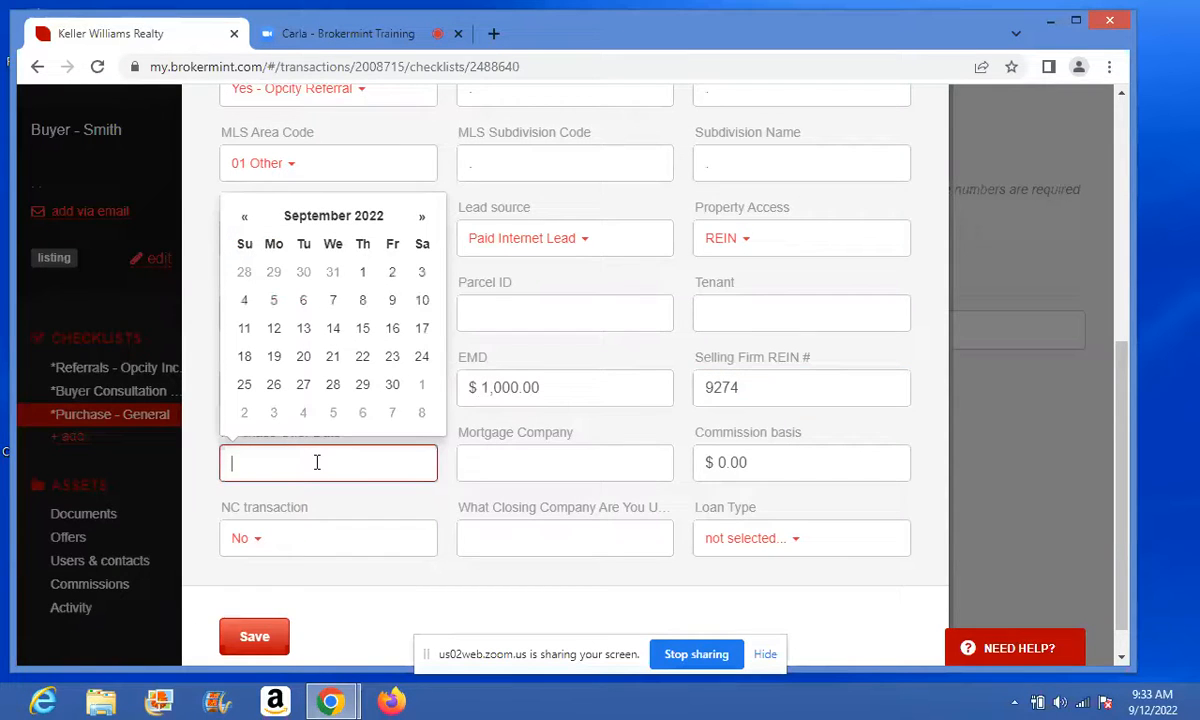
pyautogui.click(273, 328)
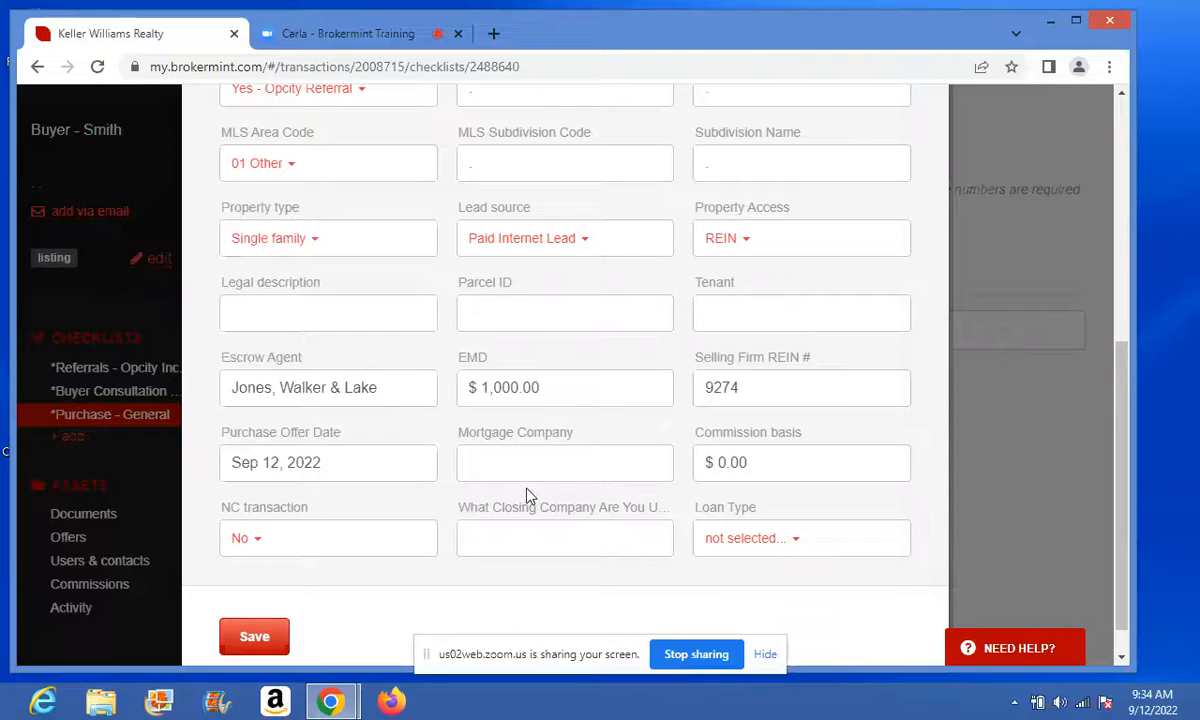
pyautogui.click(519, 461)
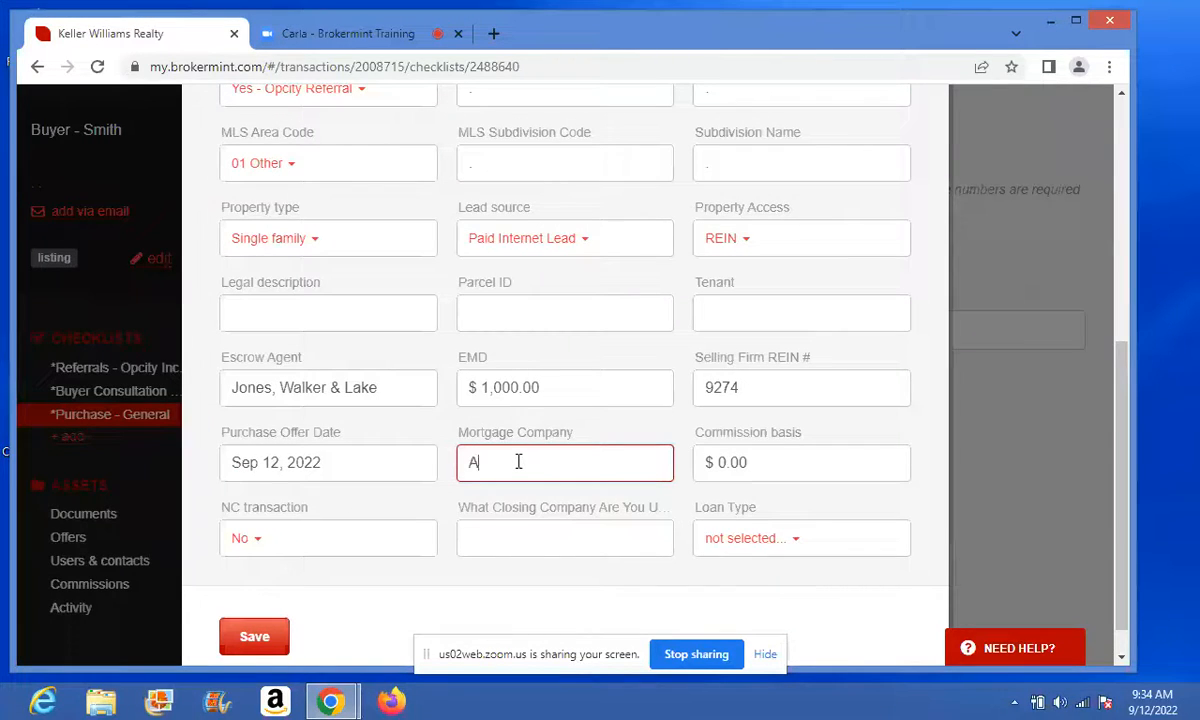
pyautogui.write('Atlaatic Bay')
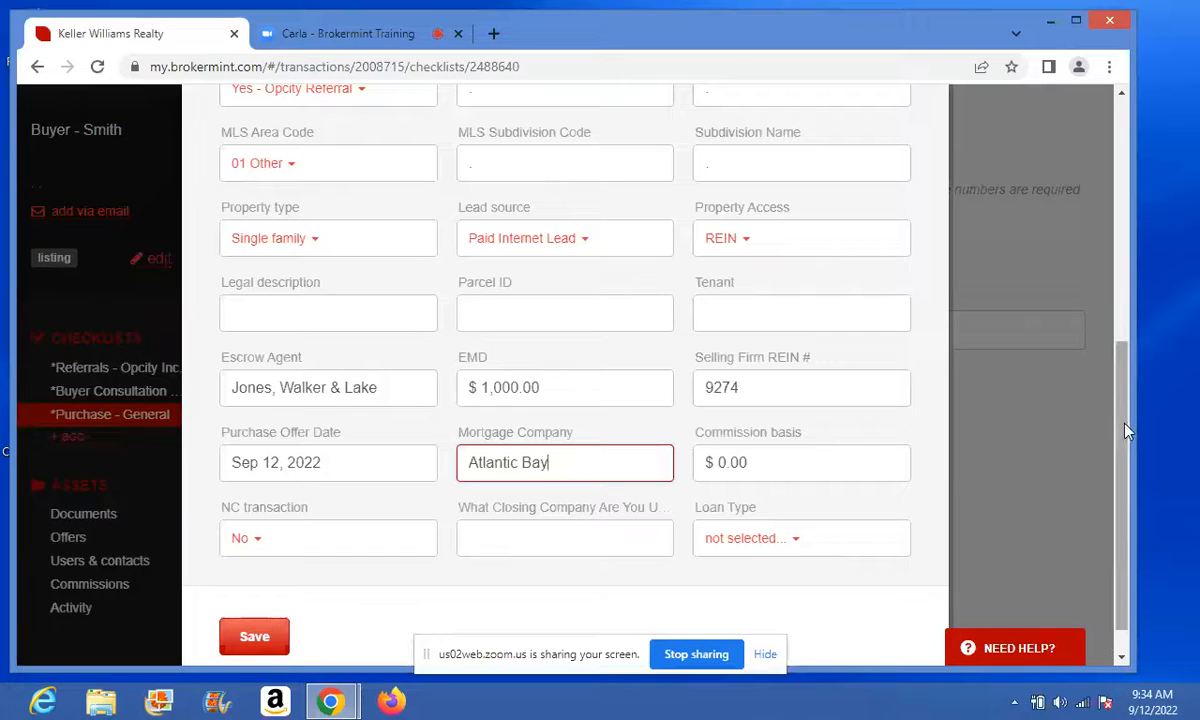
pyautogui.moveTo(1124, 424); pyautogui.dragTo(1124, 456)
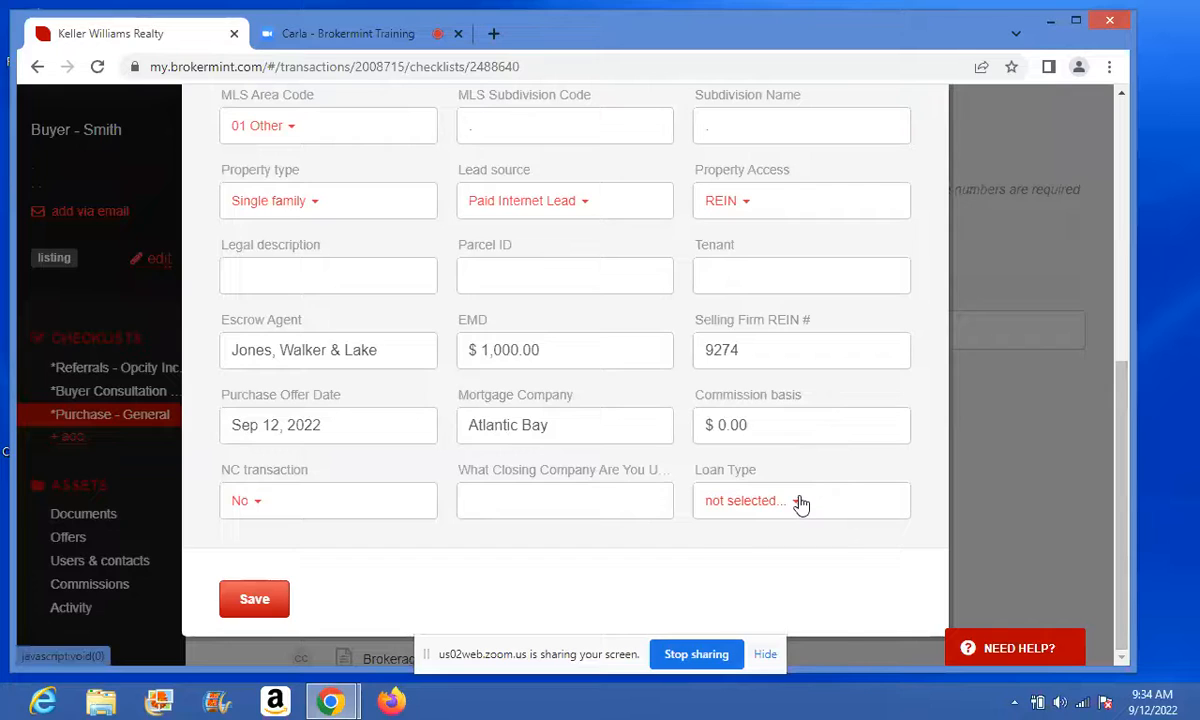
pyautogui.click(799, 502)
pyautogui.click(729, 545)
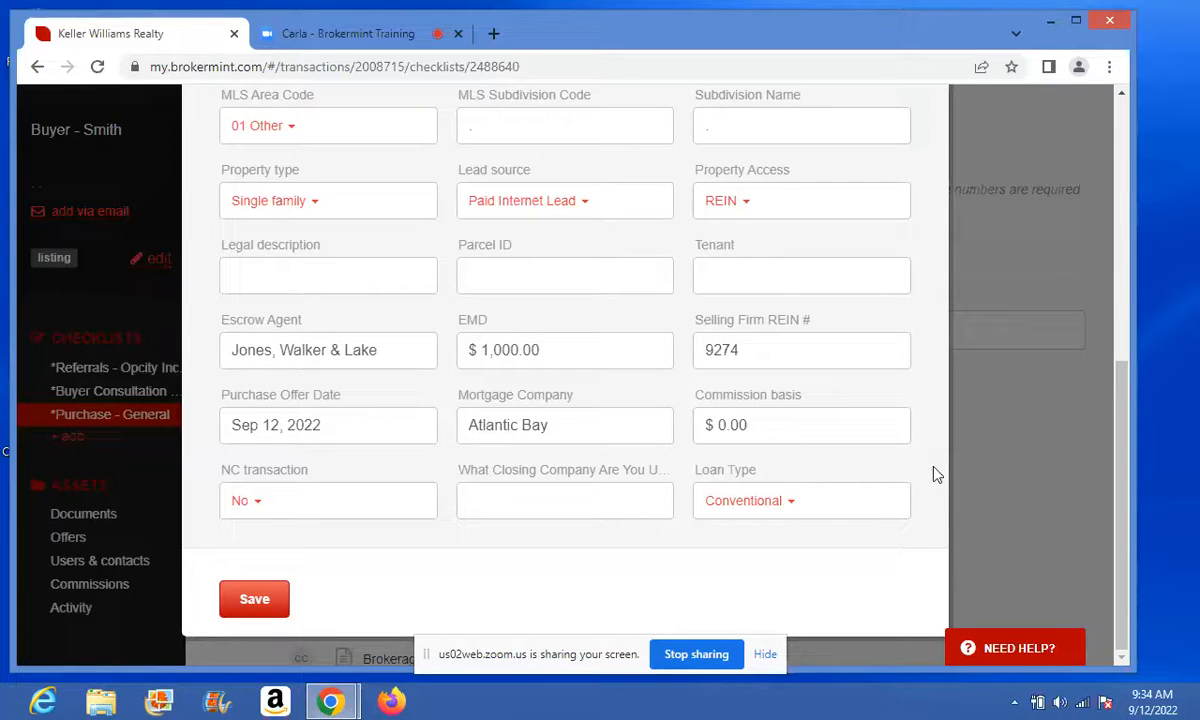
# - Enter Jones, Walker & Lake as the closing company
pyautogui.click(576, 501)
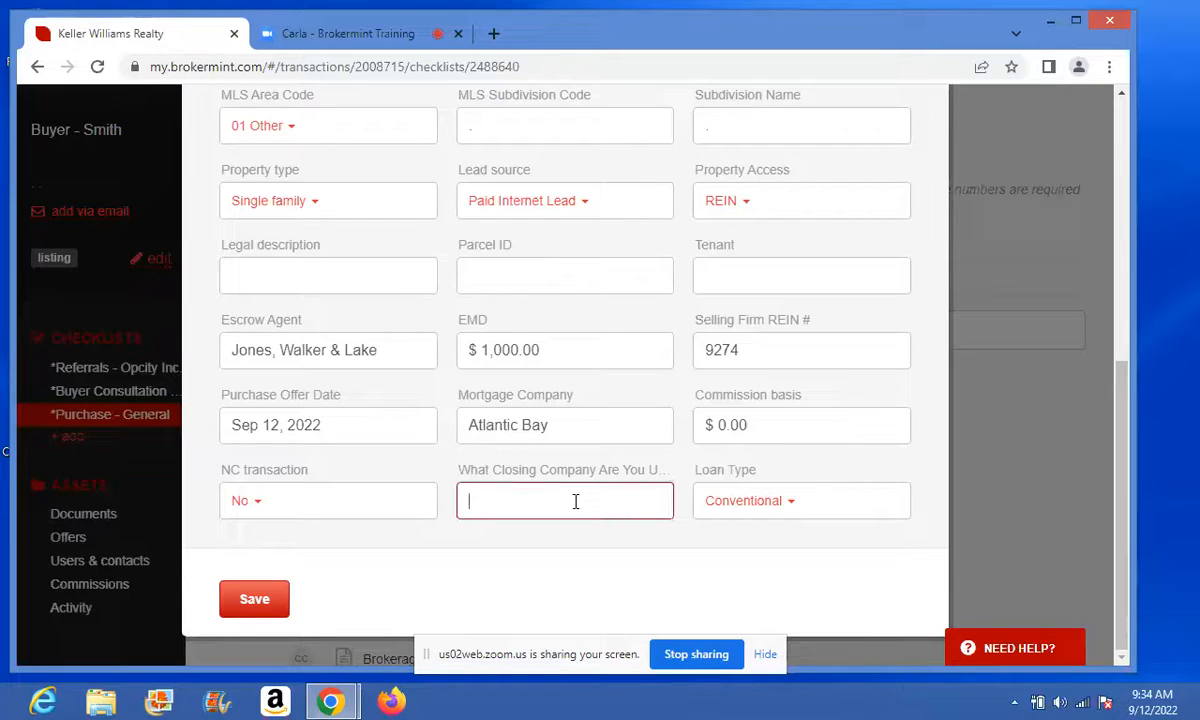
pyautogui.write('Jones, Walke &')
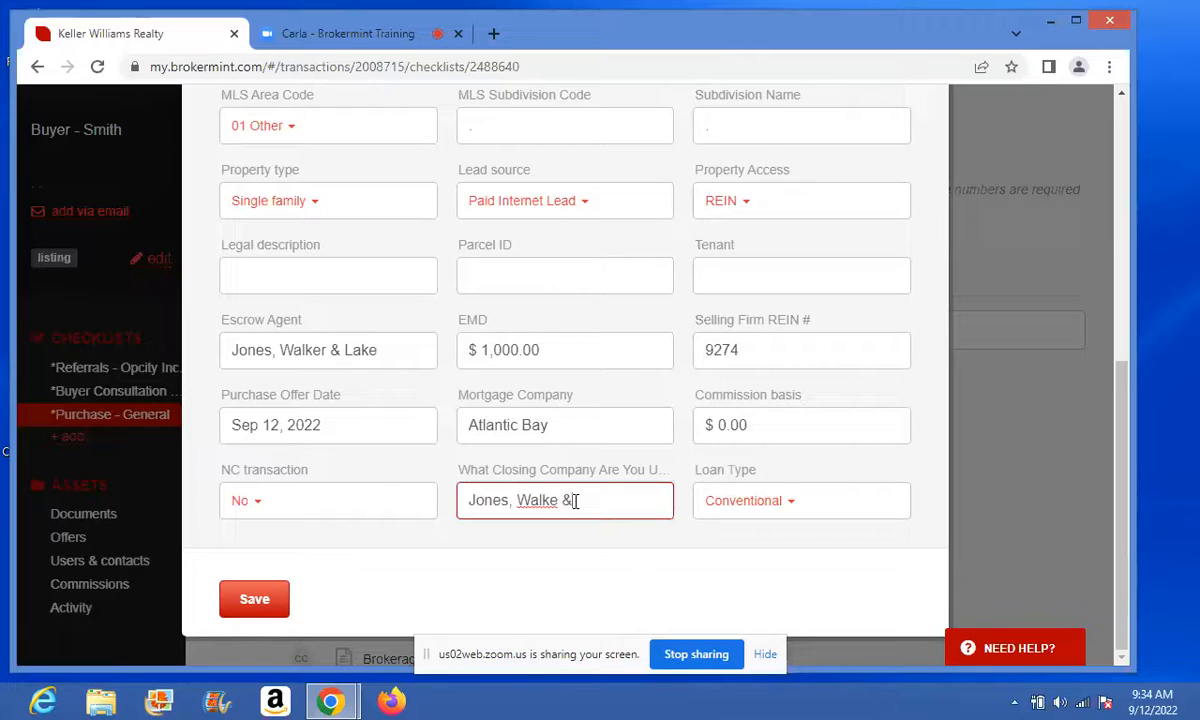
pyautogui.write(' Lake')
pyautogui.click(558, 499)
pyautogui.write('r')
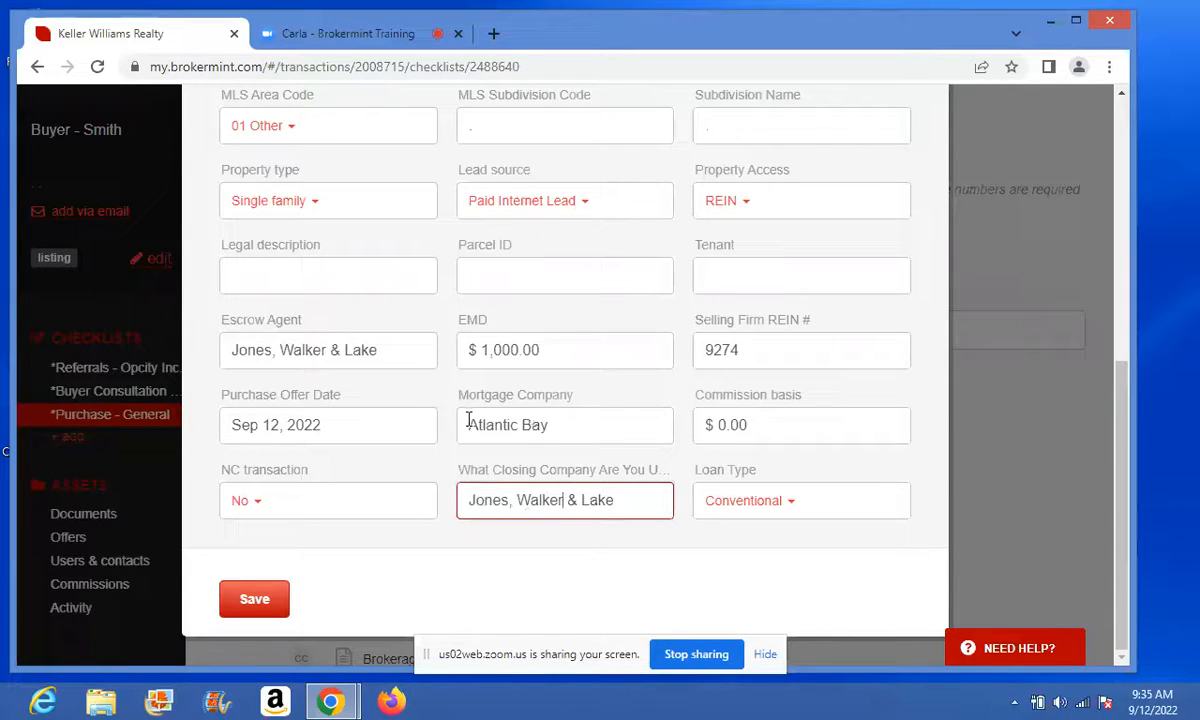
# - Save the transaction details and decline Chrome's offer to save the address
pyautogui.click(260, 598)
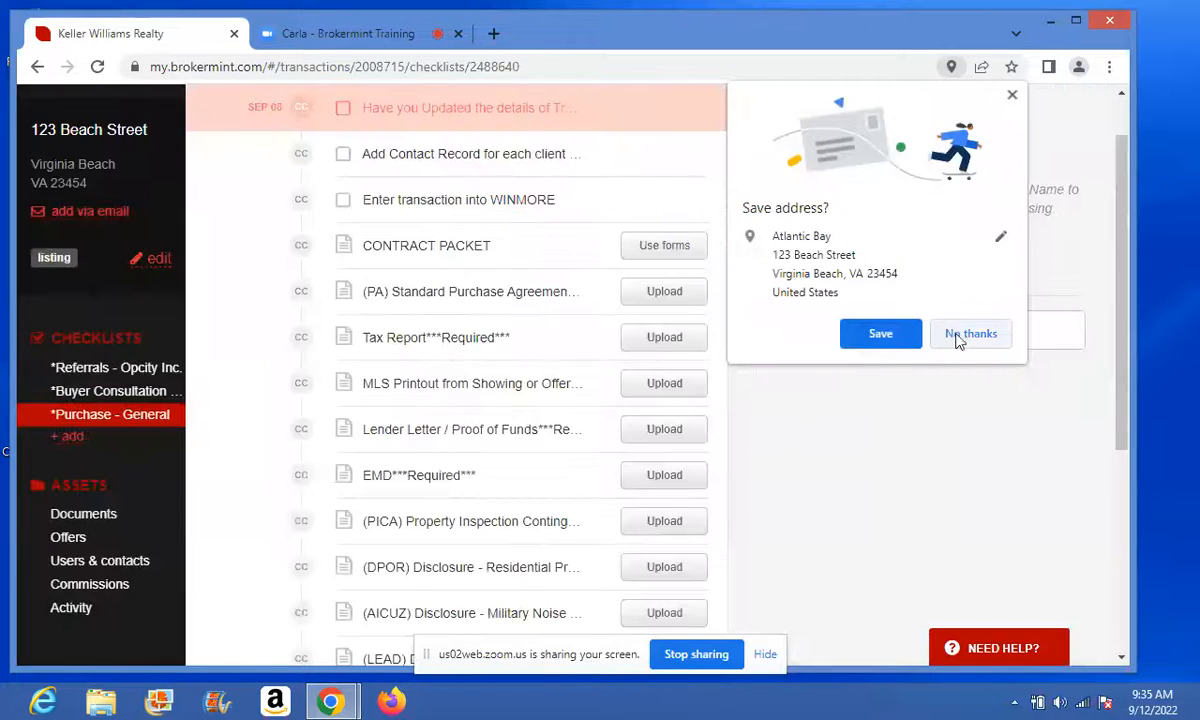
pyautogui.click(968, 334)
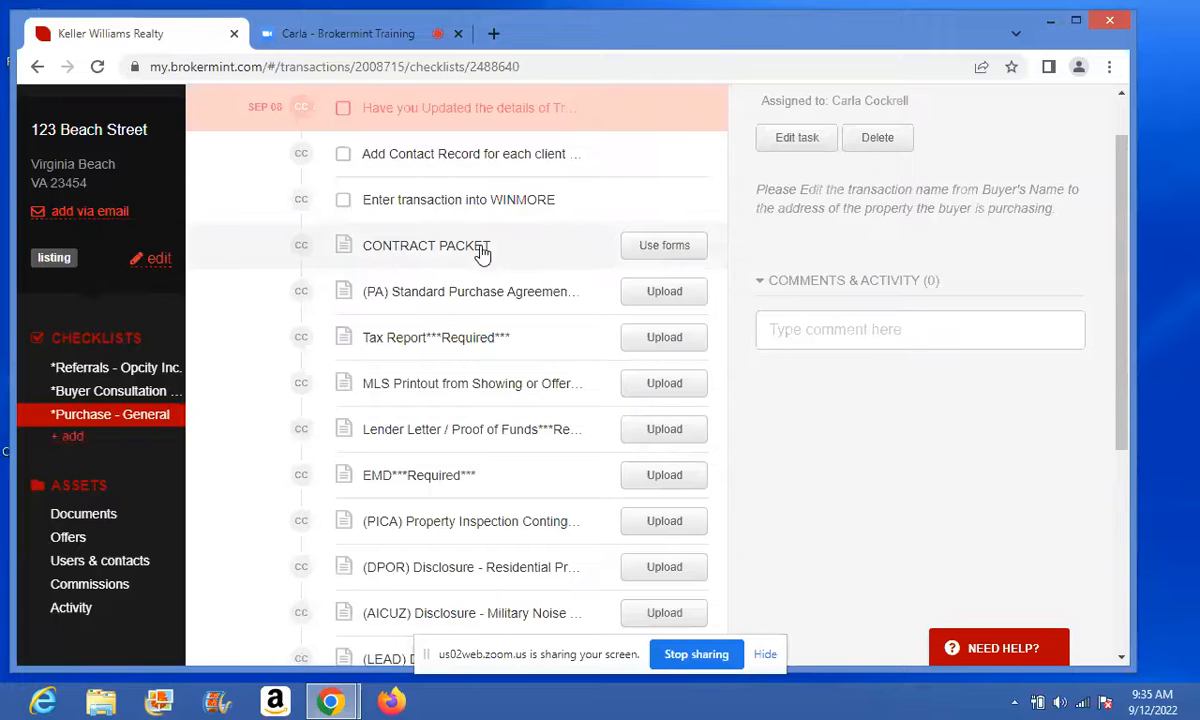
# - Start a CONTRACT PACKET forms package and begin attaching a document from the computer
pyautogui.click(658, 250)
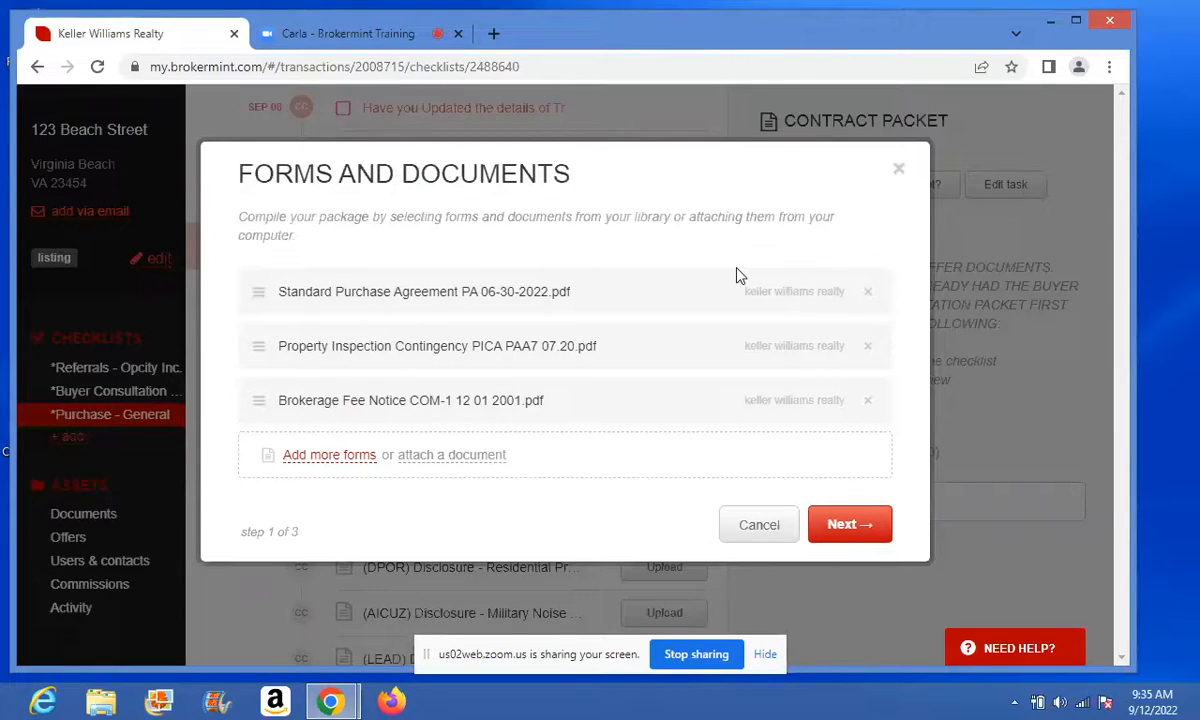
pyautogui.click(472, 460)
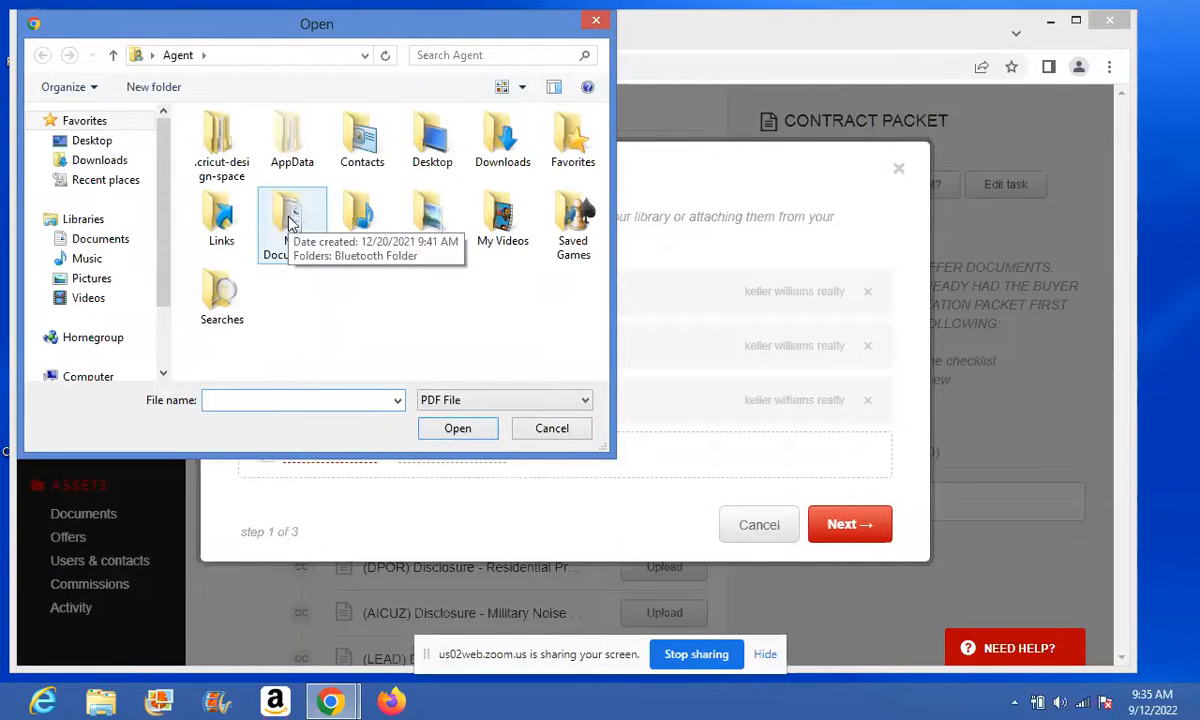
# - Search Downloads, Documents, My Documents, Bluetooth Folder and Pictures for a PDF, then cancel the picker
pyautogui.click(100, 161)
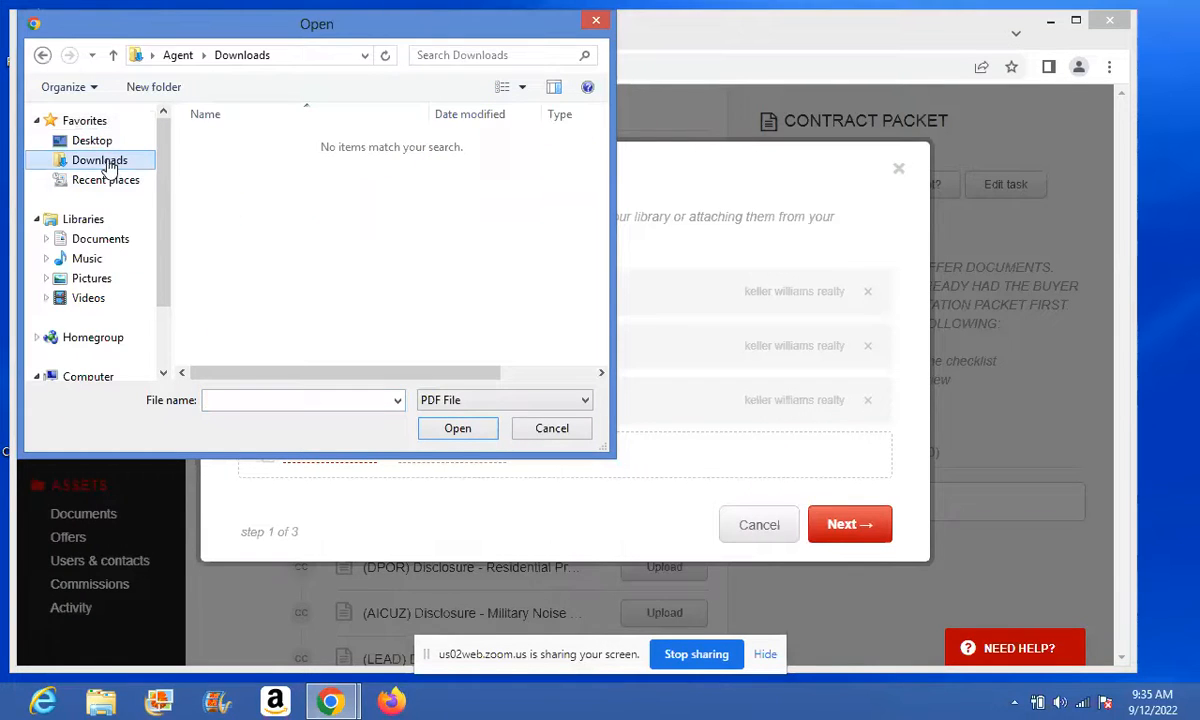
pyautogui.click(108, 241)
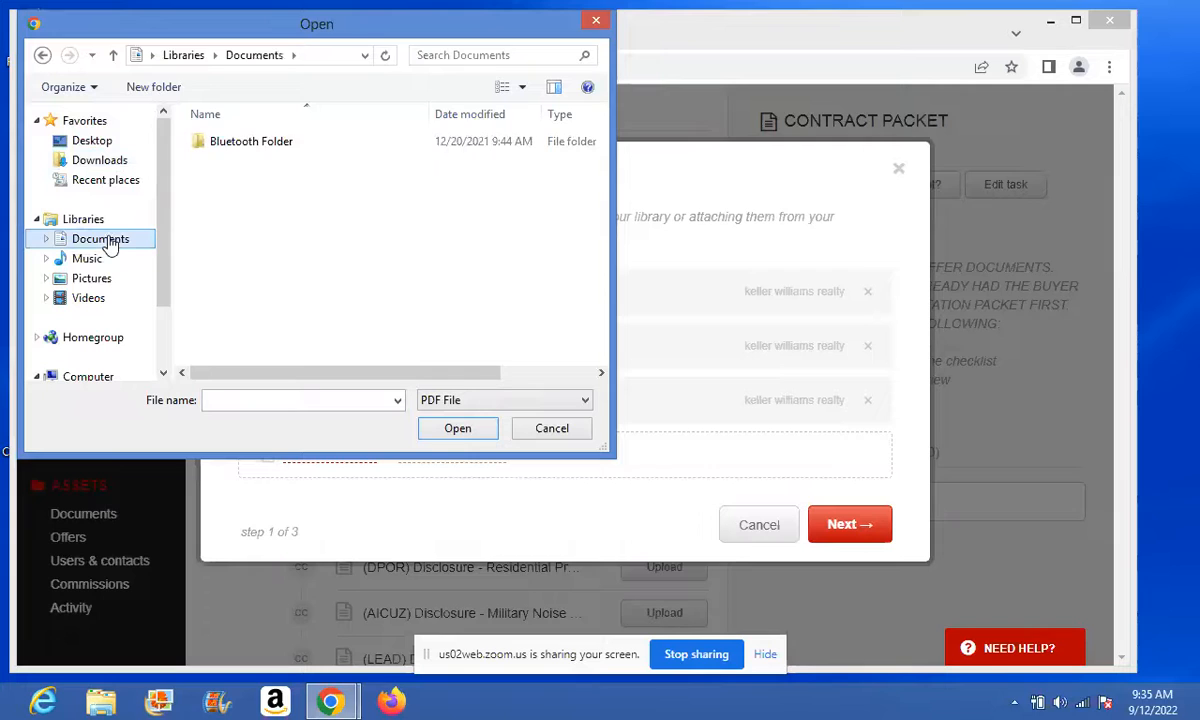
pyautogui.click(110, 241)
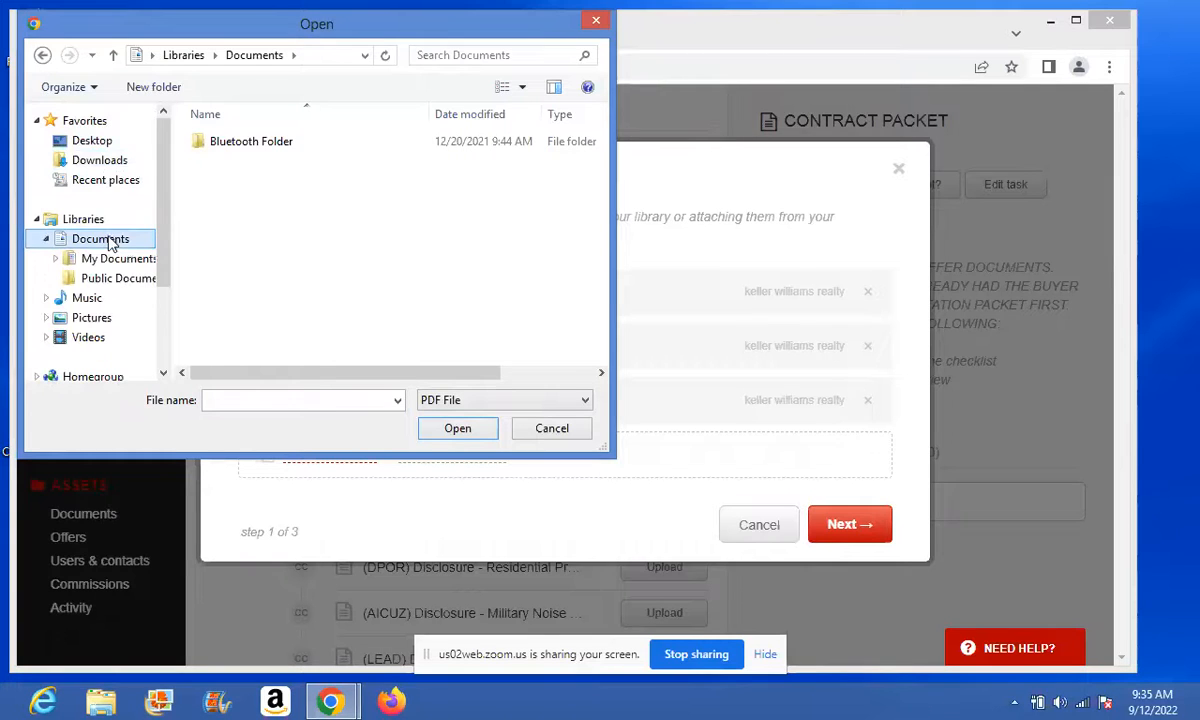
pyautogui.click(114, 262)
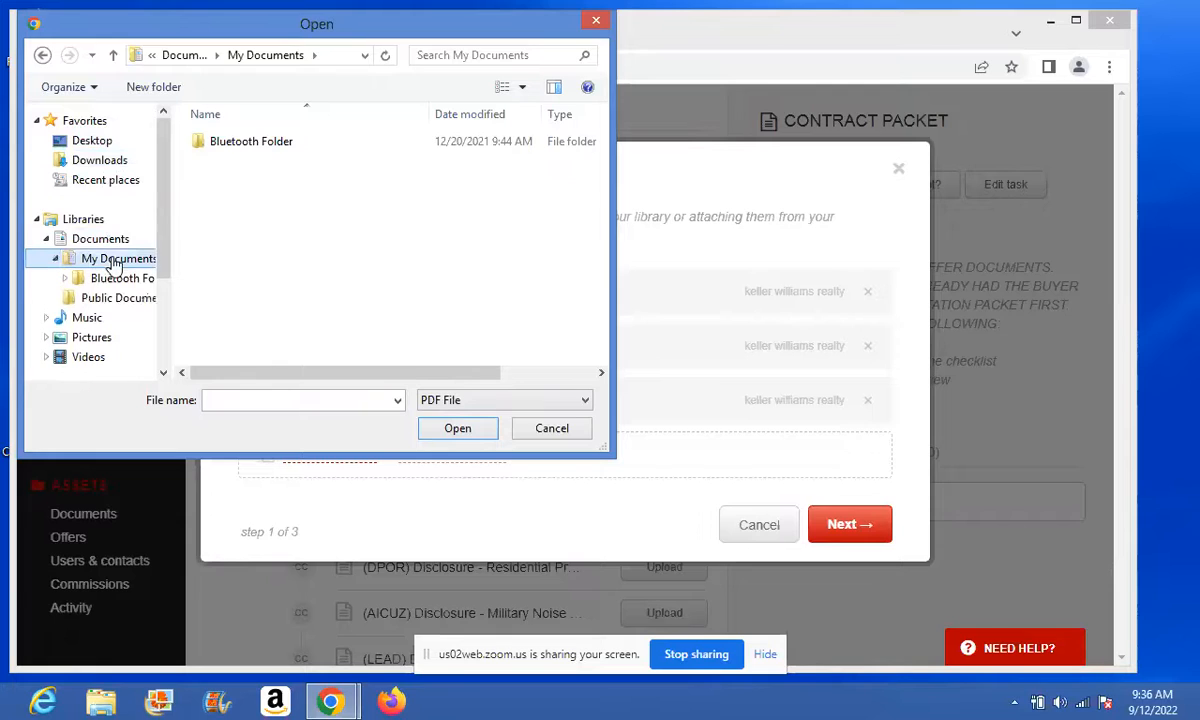
pyautogui.click(113, 280)
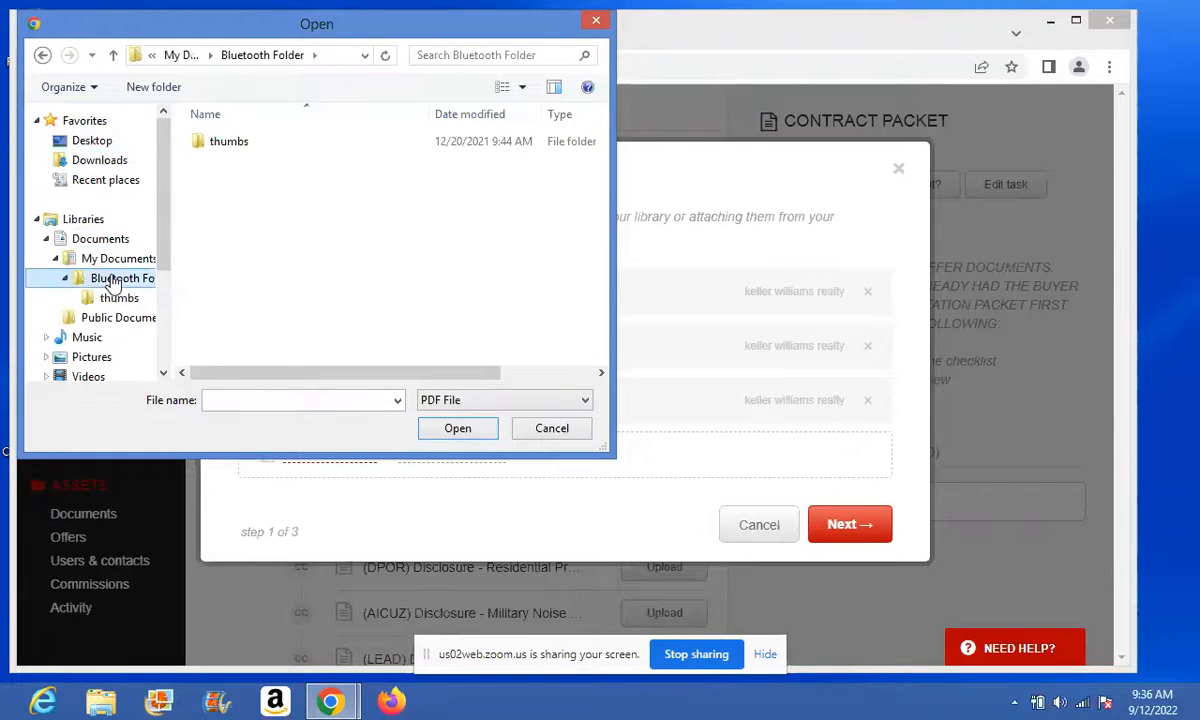
pyautogui.click(106, 358)
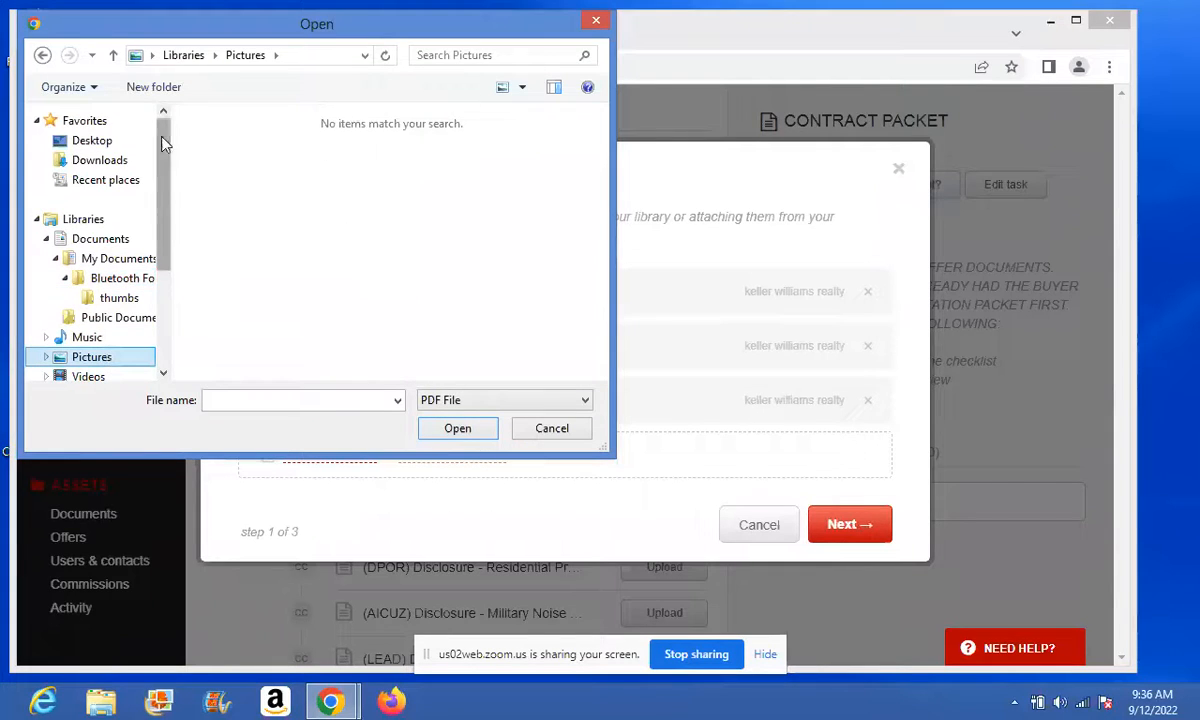
pyautogui.click(460, 432)
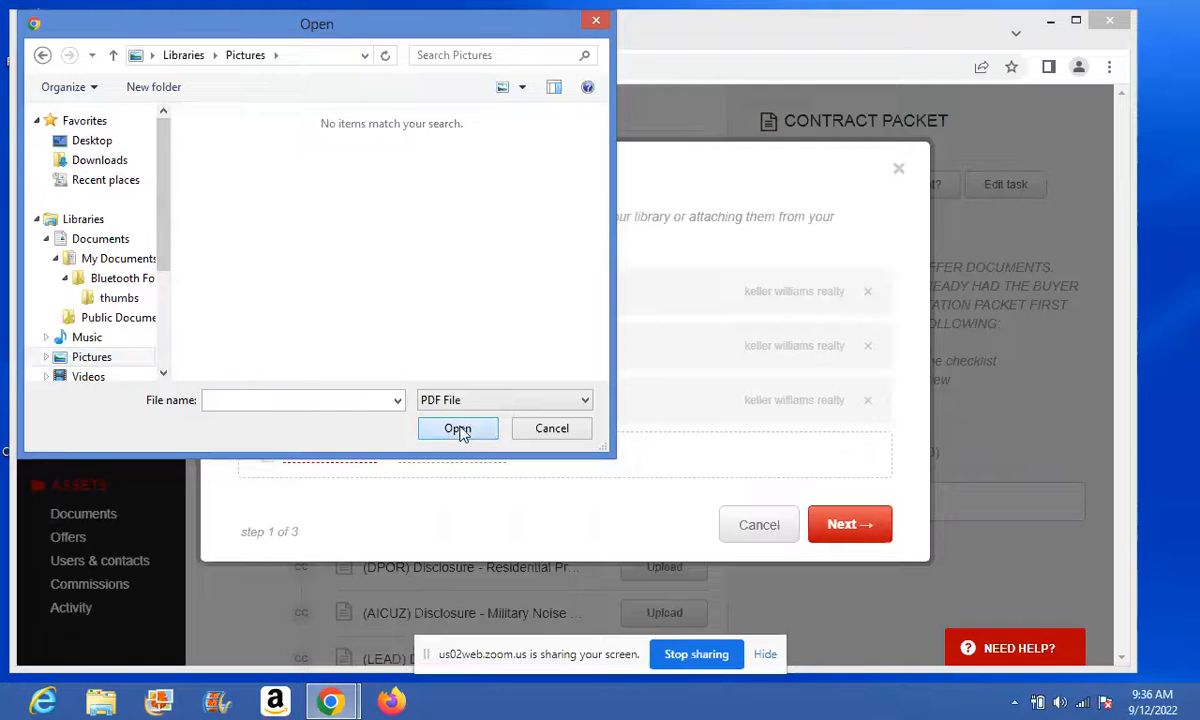
pyautogui.click(538, 432)
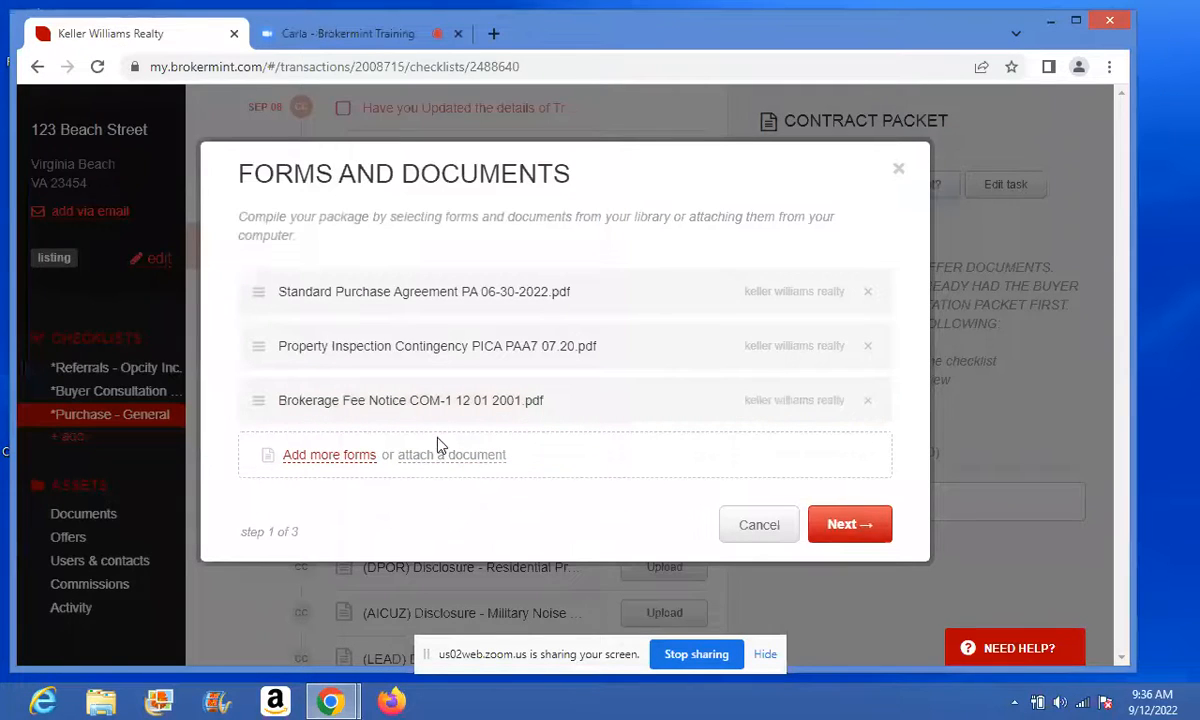
# - On the signers step, assign the agent contact as the buyer's agent signer
pyautogui.click(853, 535)
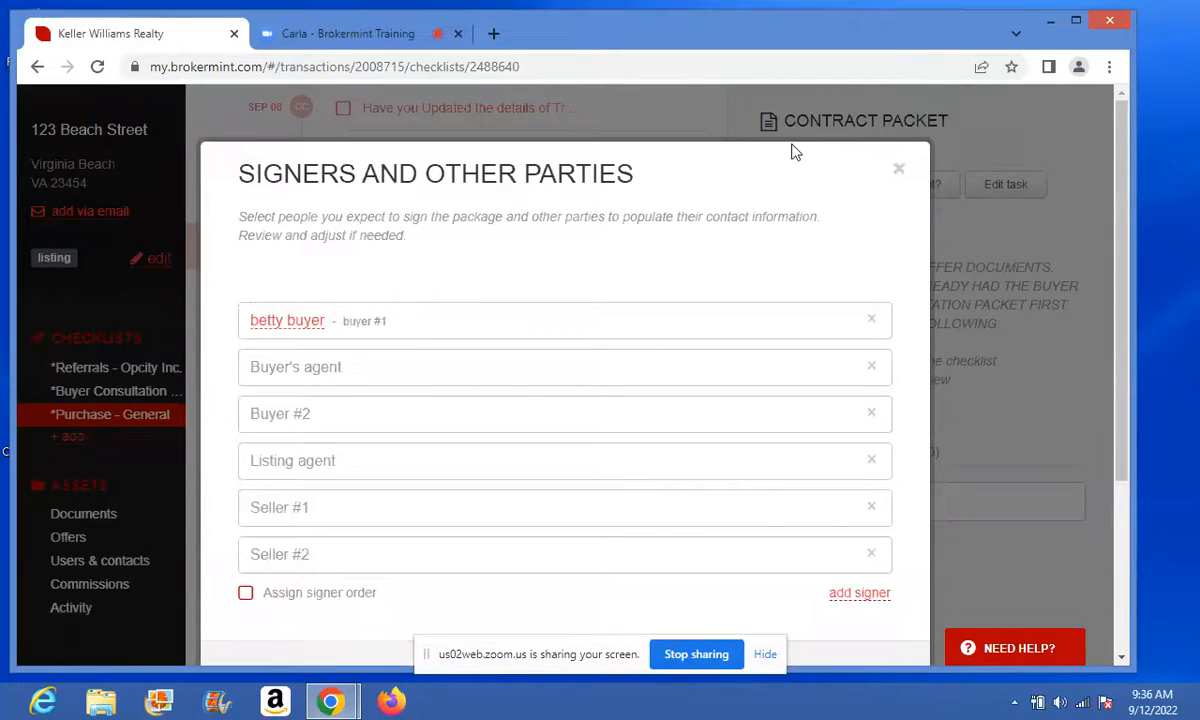
pyautogui.moveTo(1120, 192); pyautogui.dragTo(1127, 231)
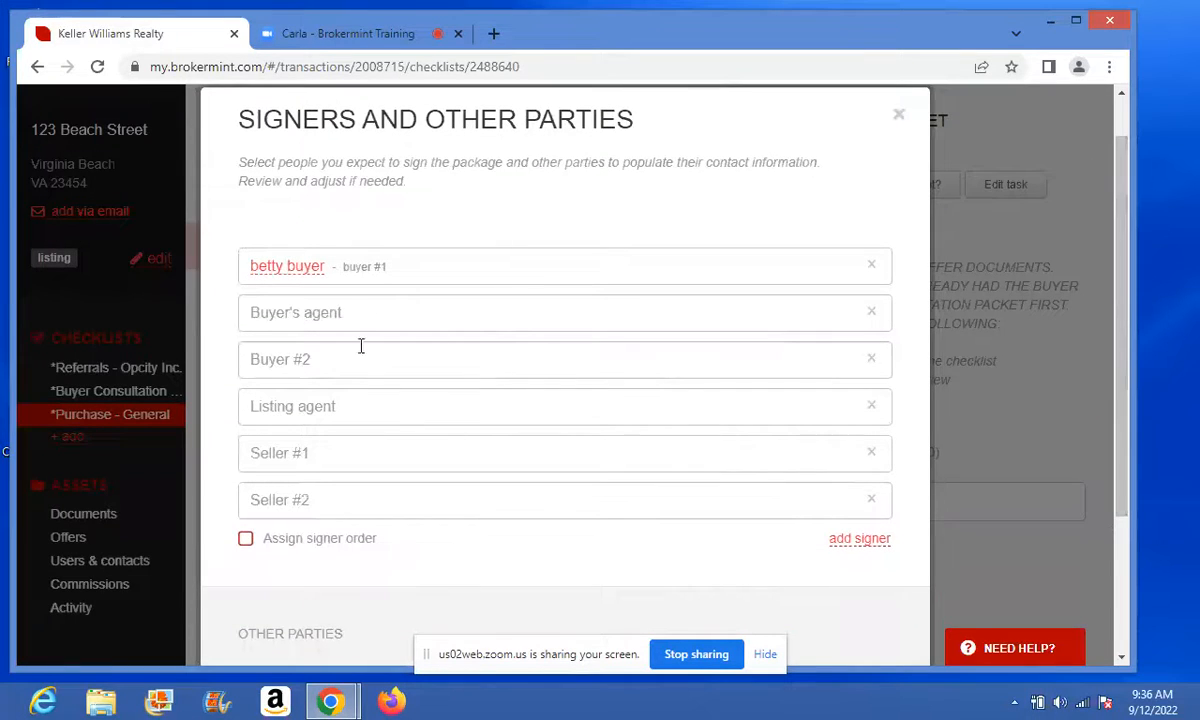
pyautogui.click(314, 316)
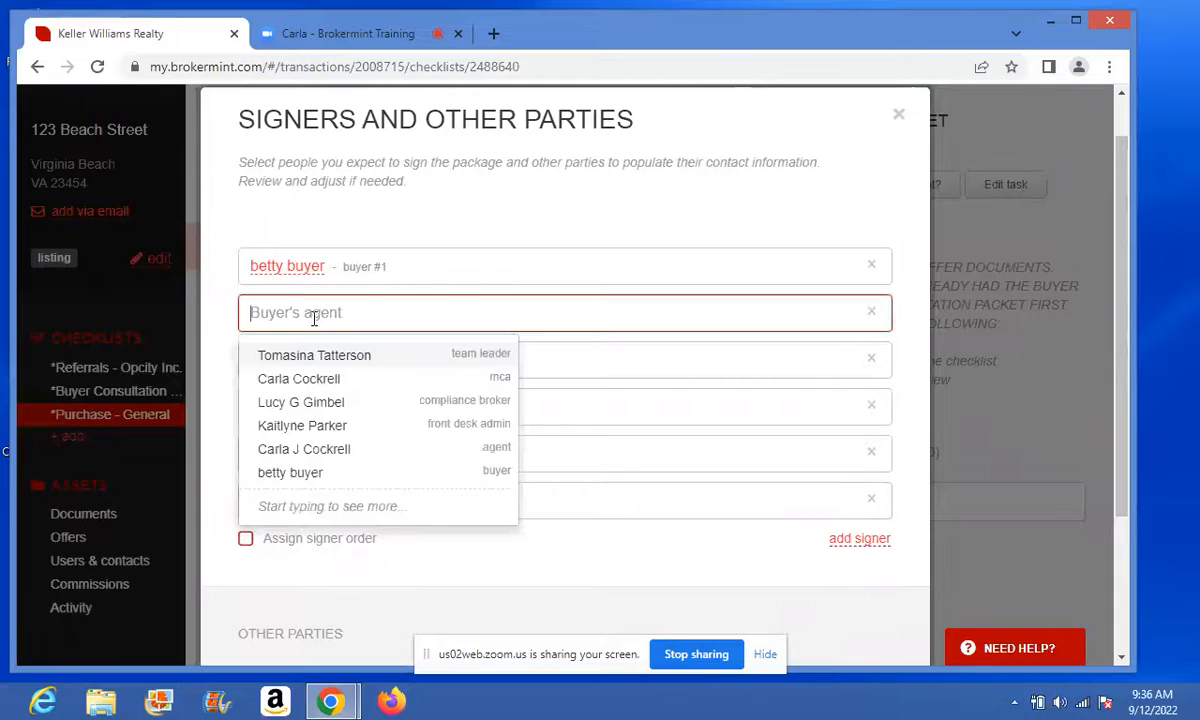
pyautogui.click(294, 449)
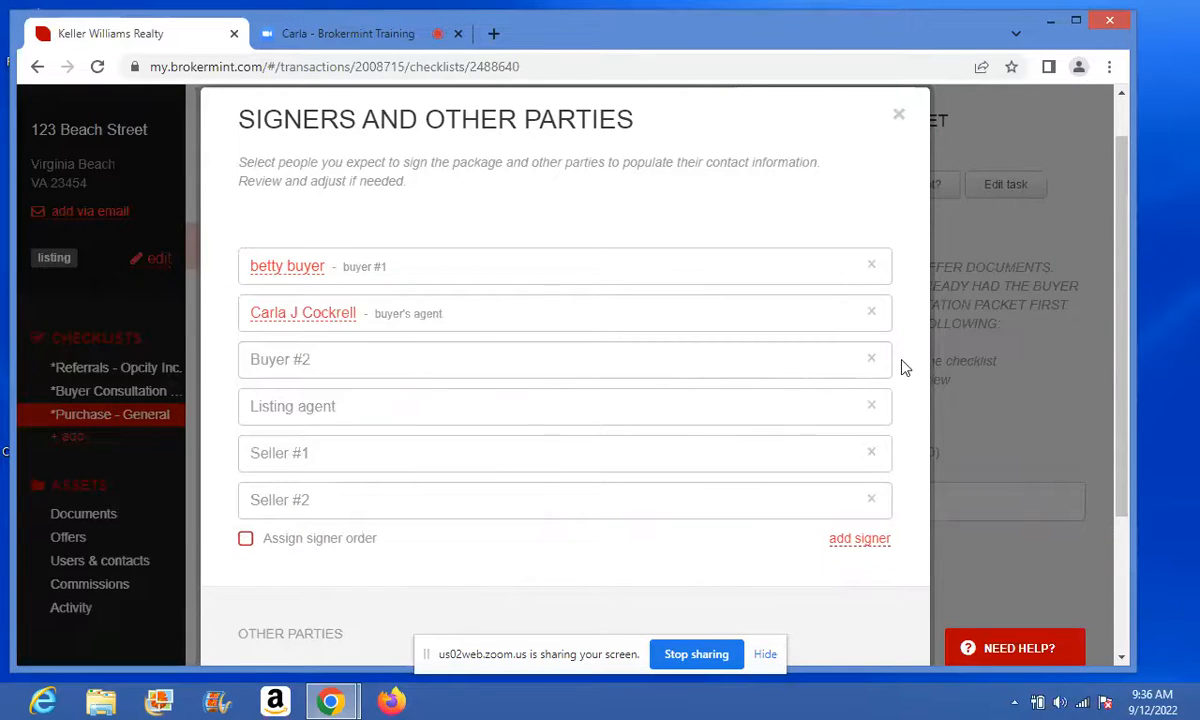
# - Delete the Buyer #2, Listing agent, Seller #1 and Seller #2 signers
pyautogui.click(869, 359)
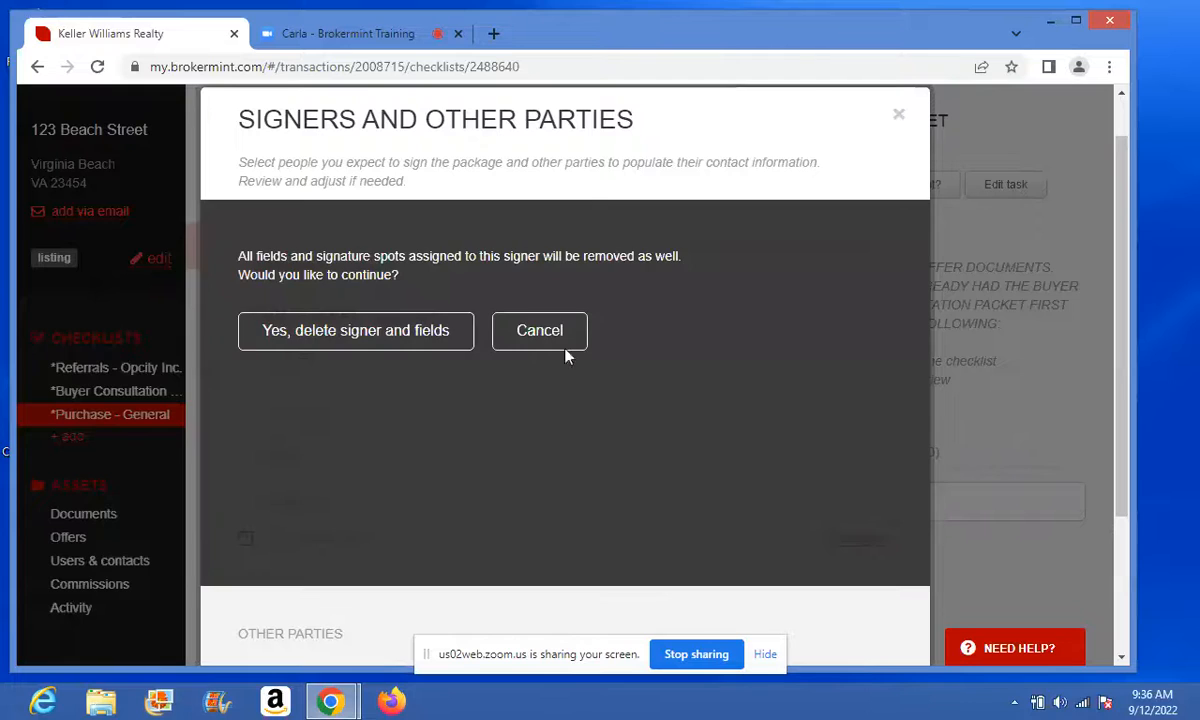
pyautogui.click(418, 334)
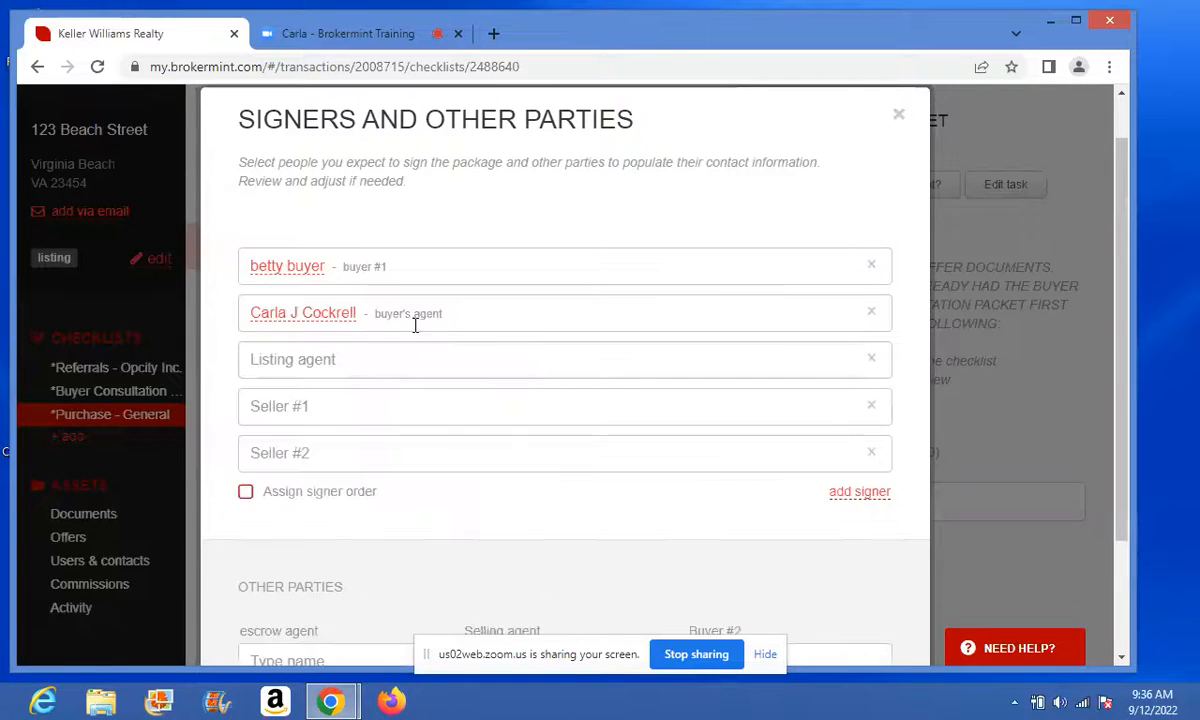
pyautogui.click(867, 367)
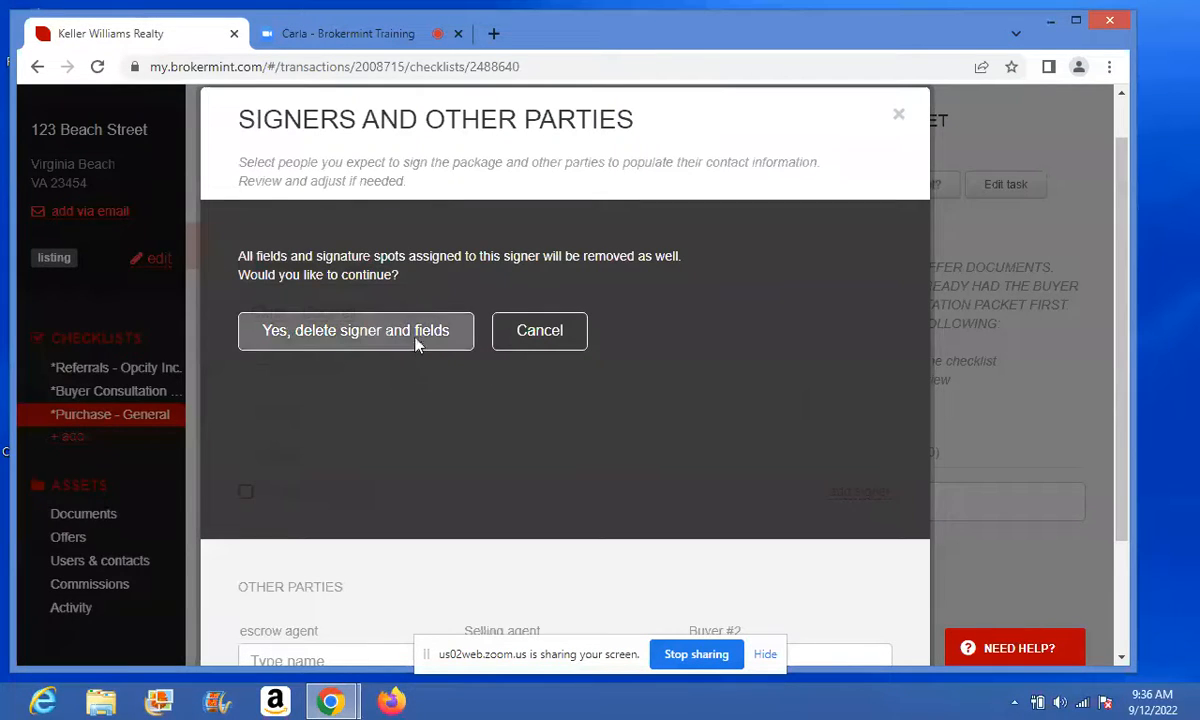
pyautogui.click(416, 336)
pyautogui.click(870, 360)
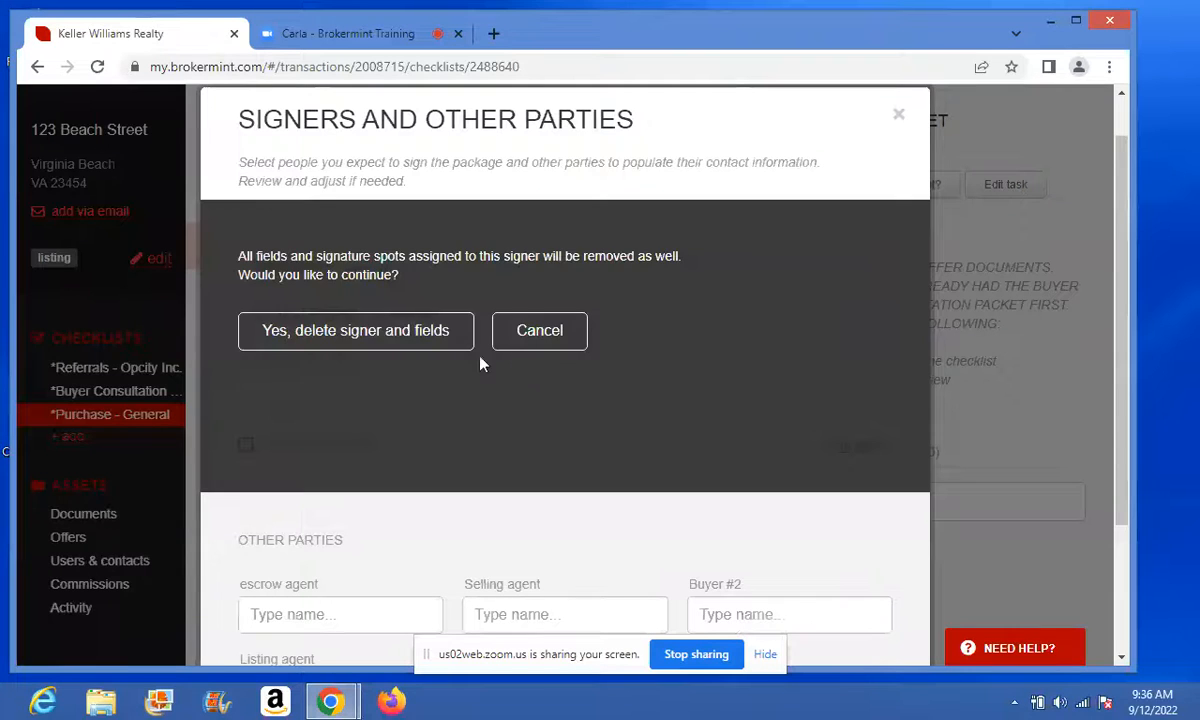
pyautogui.click(434, 336)
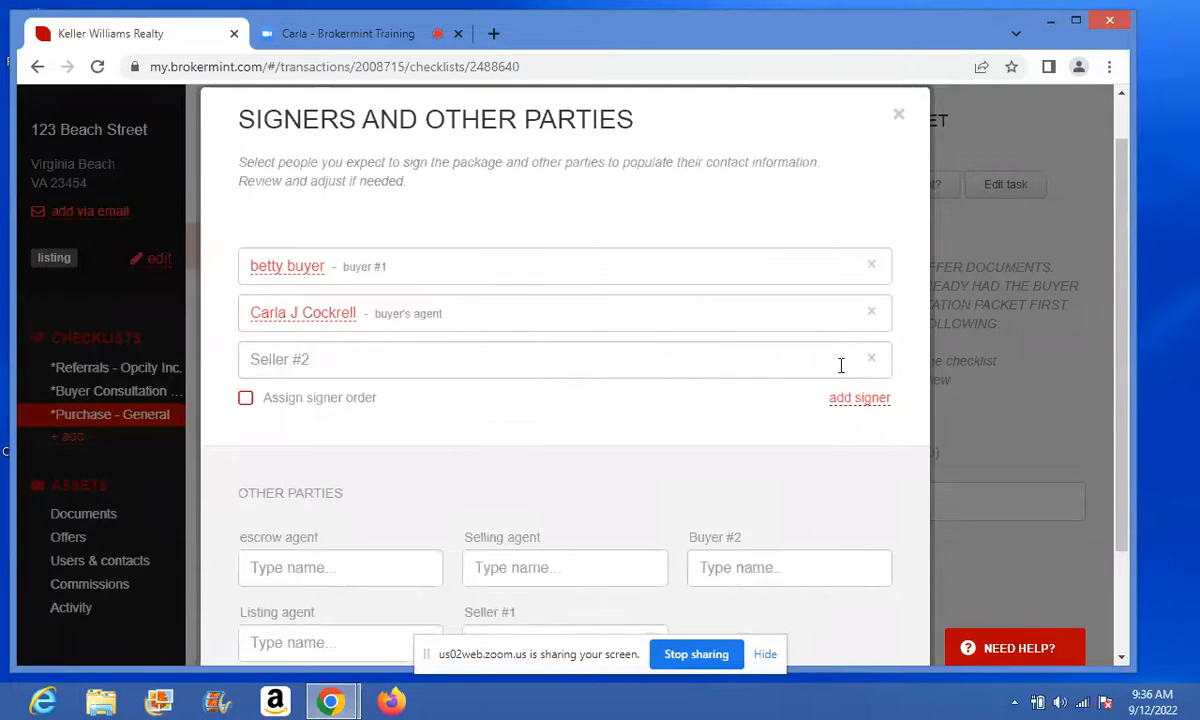
pyautogui.click(871, 360)
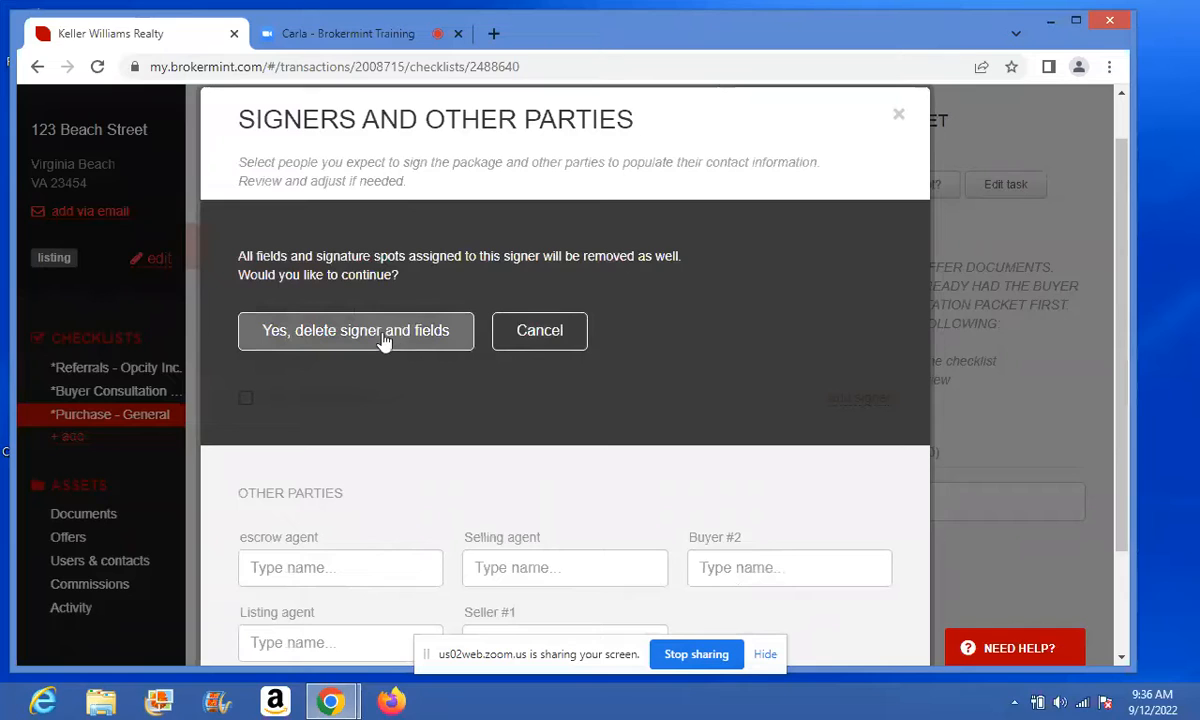
pyautogui.click(384, 336)
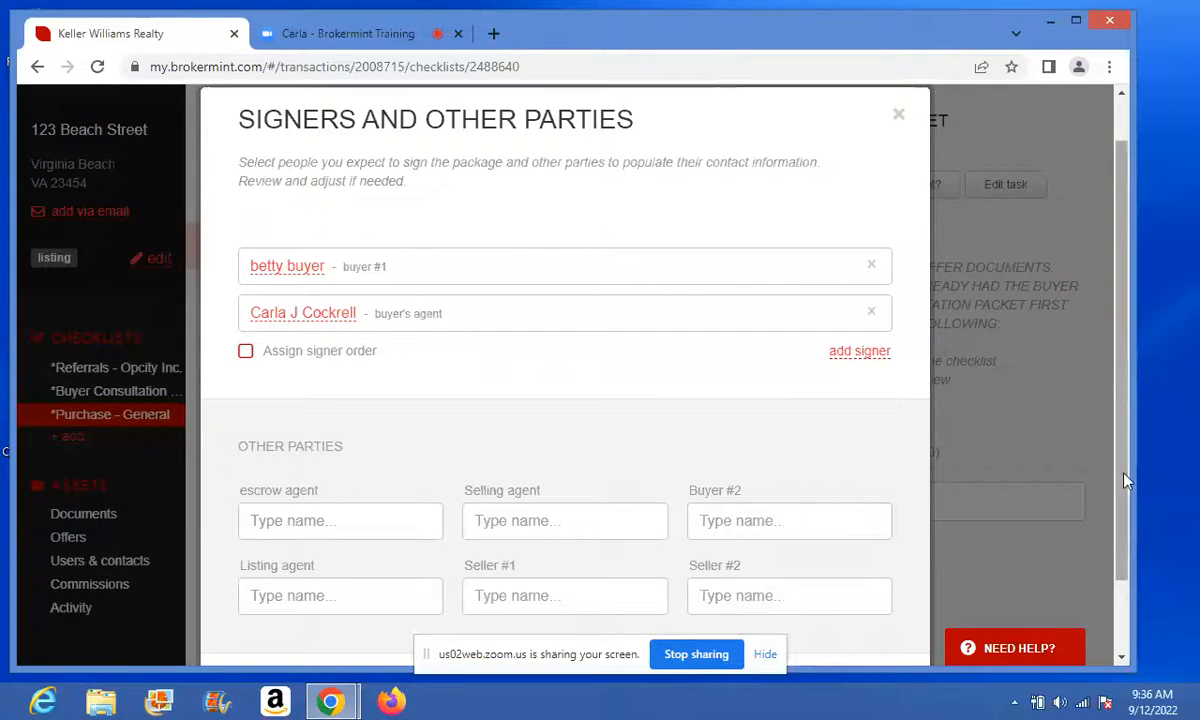
pyautogui.moveTo(1125, 482); pyautogui.dragTo(1125, 551)
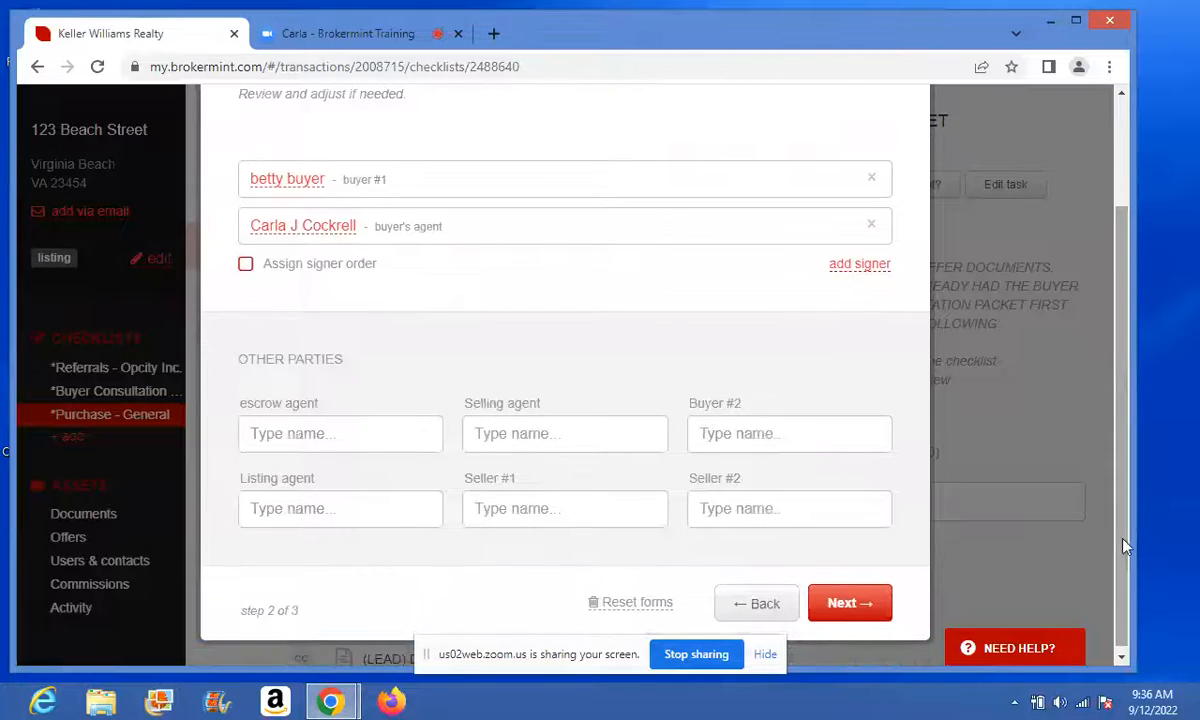
# - Set the line 1 agreement date to Sep 12, 2022 and save and close the package
pyautogui.click(840, 604)
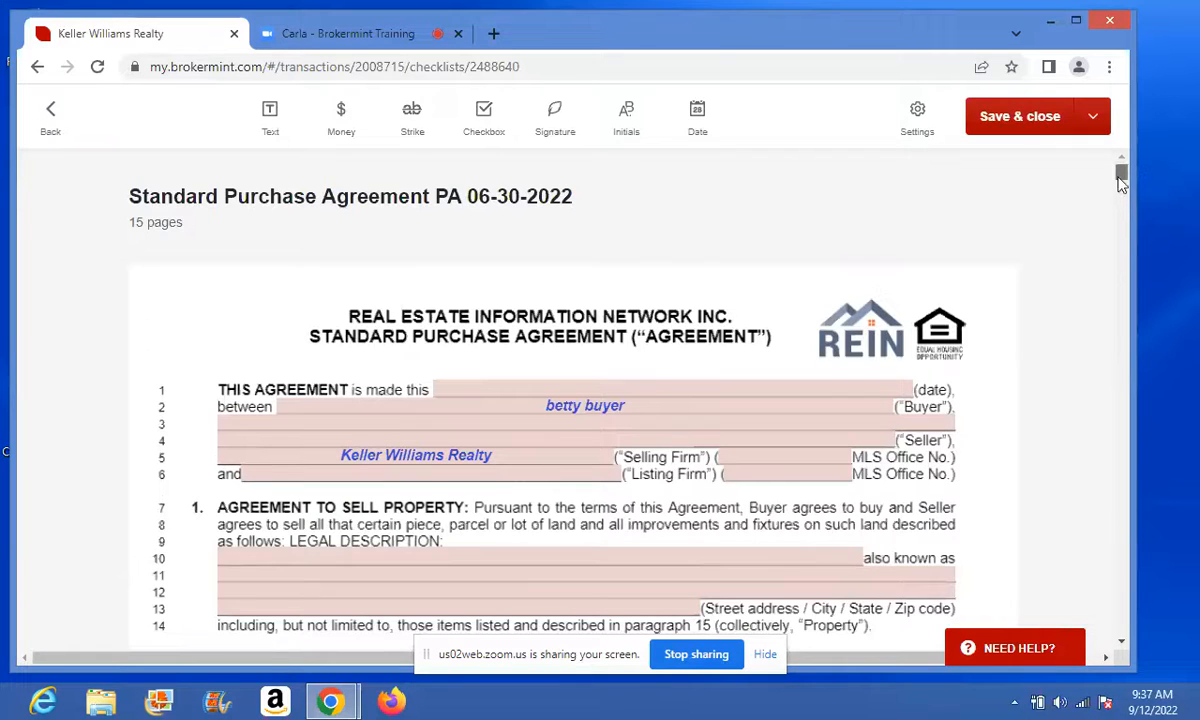
pyautogui.moveTo(1121, 180)
pyautogui.mouseDown()
pyautogui.moveTo(1121, 203)
pyautogui.moveTo(1121, 170)
pyautogui.mouseUp()
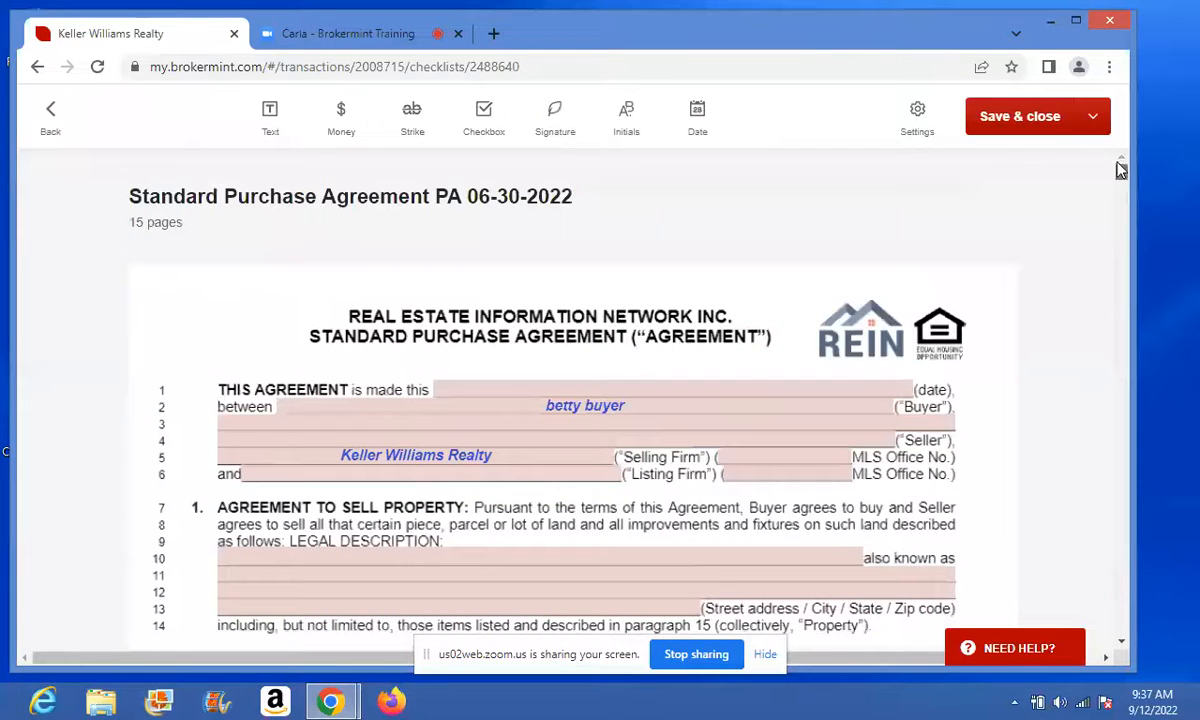
pyautogui.click(753, 392)
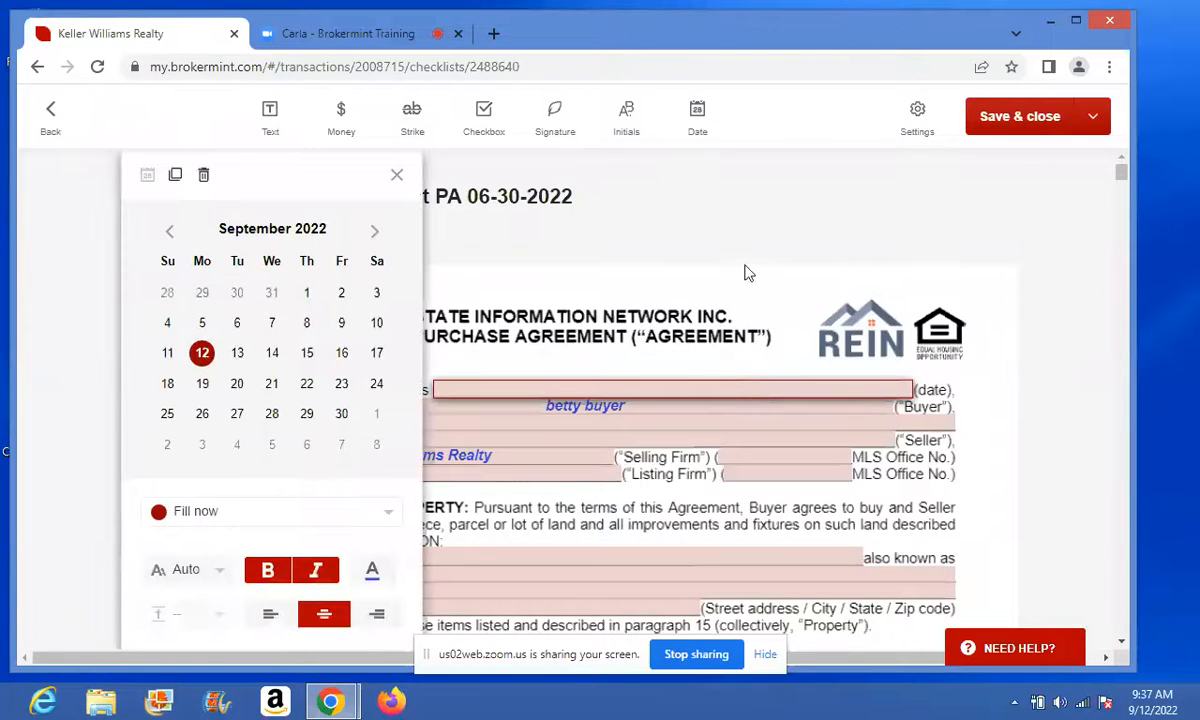
pyautogui.click(203, 355)
pyautogui.click(397, 176)
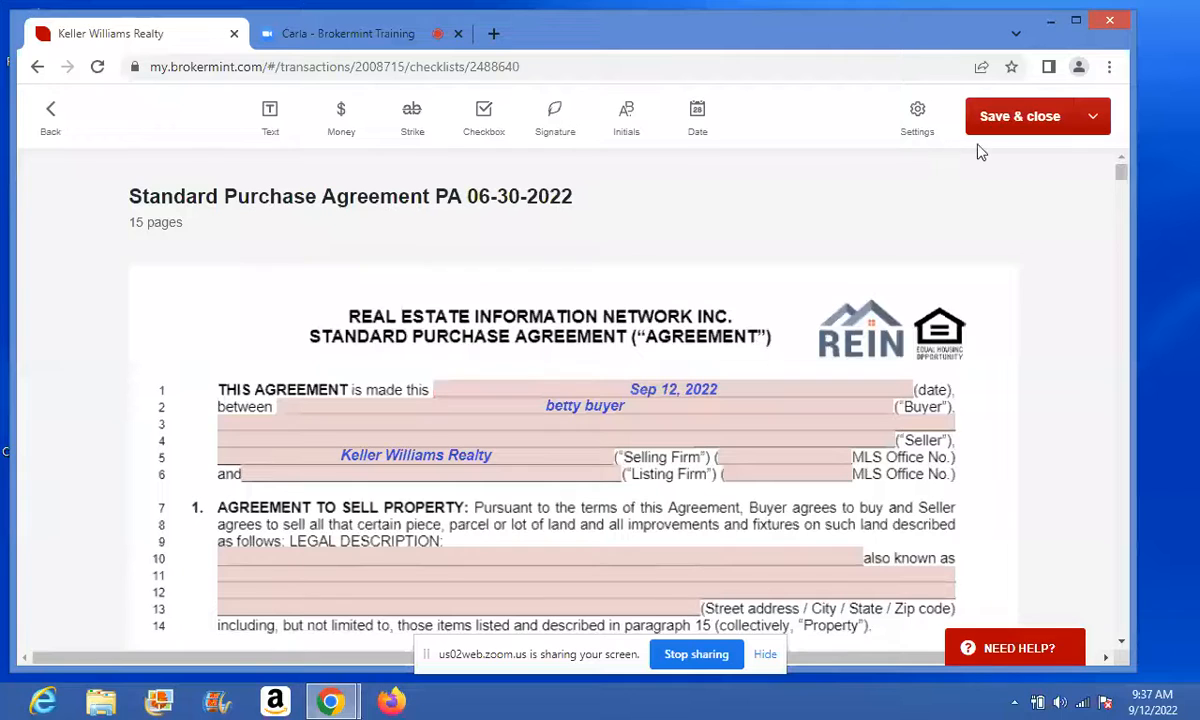
pyautogui.click(1014, 118)
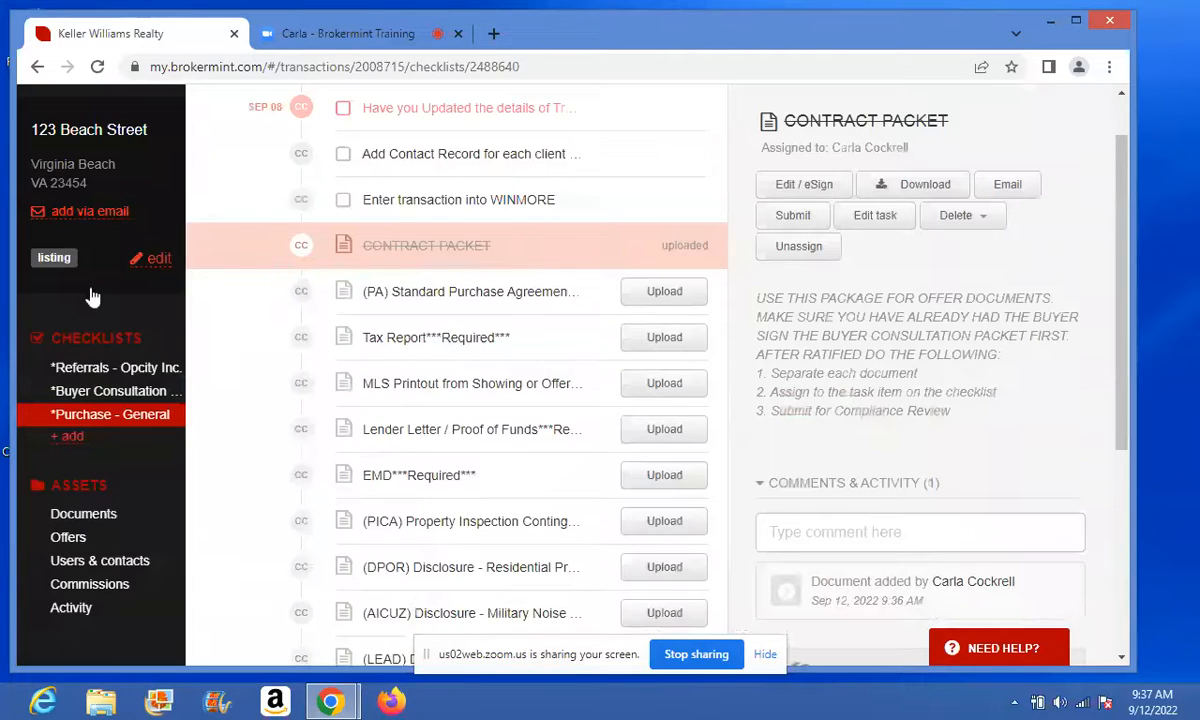
# - Reopen CONTRACT PACKET via Edit / eSign and move past the buyer and buyer's agent signers
pyautogui.click(781, 191)
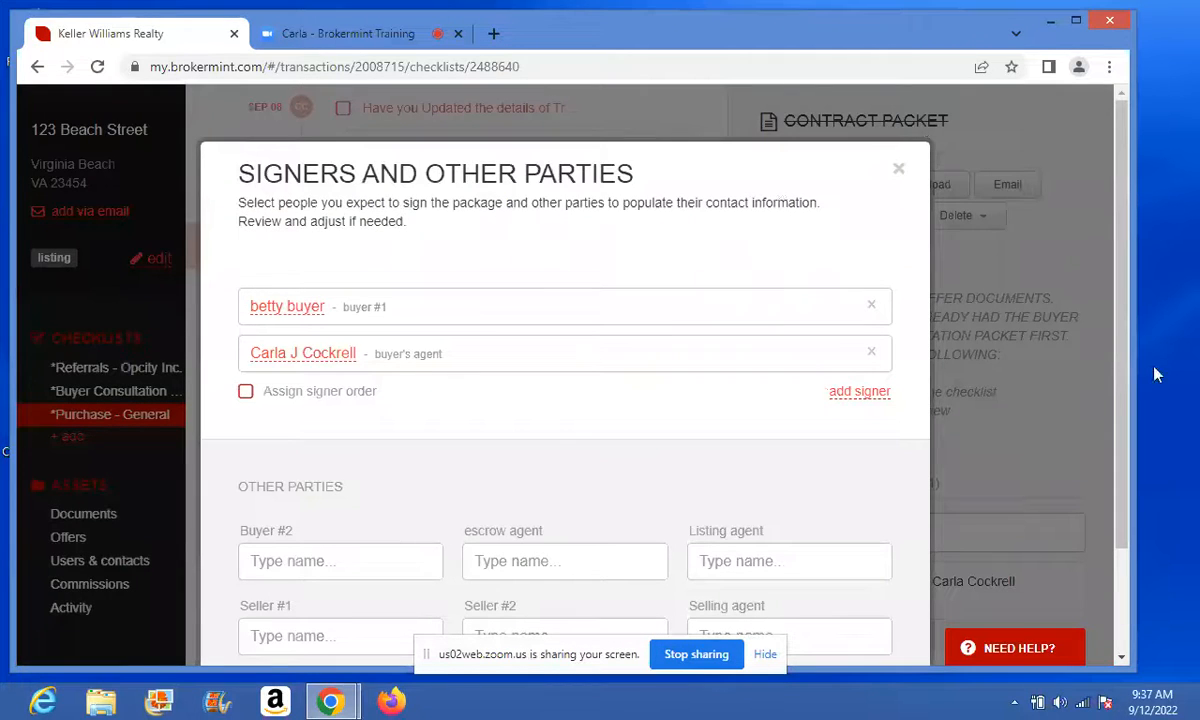
pyautogui.scroll(-2, 1049, 365)
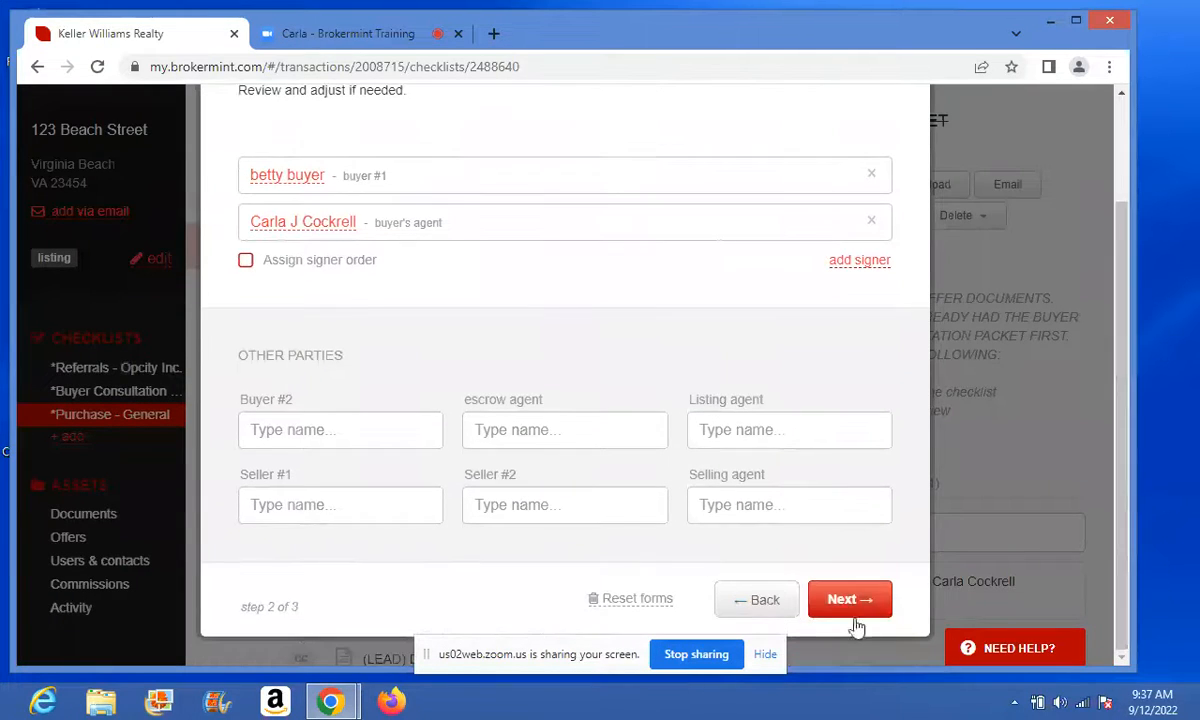
pyautogui.click(848, 606)
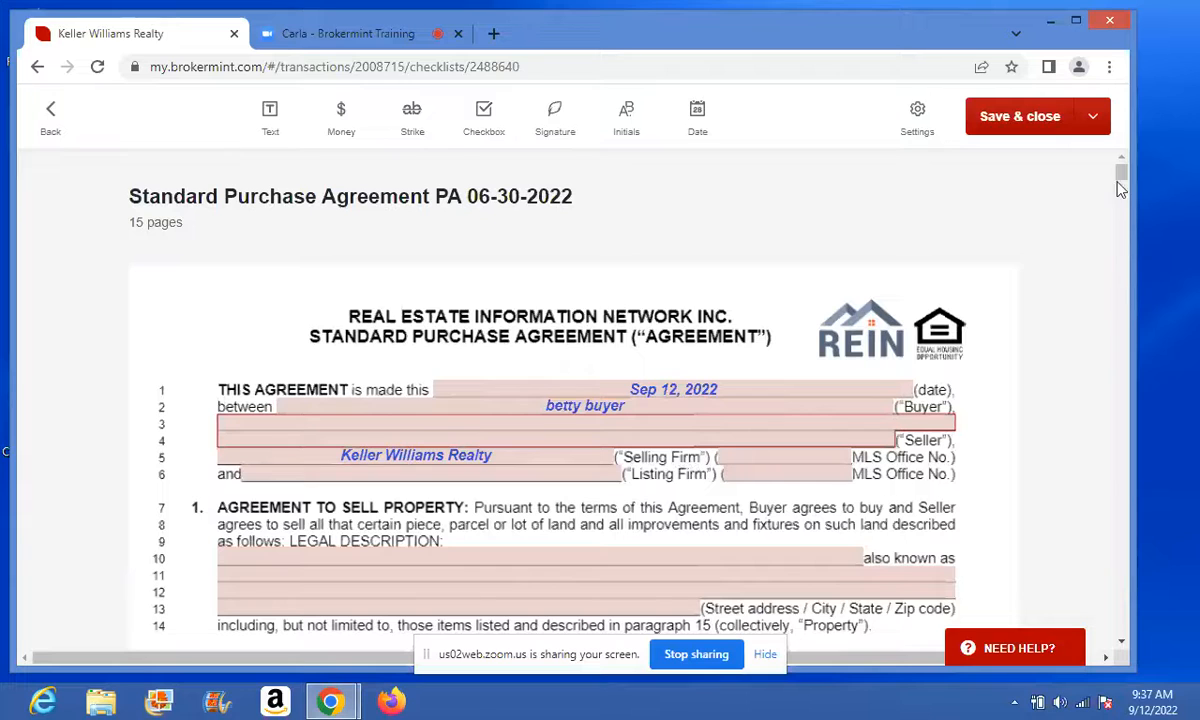
# - Send the contract packet for e-signature to buyer #1 and the buyer's agent
pyautogui.moveTo(1120, 195); pyautogui.dragTo(1040, 287)
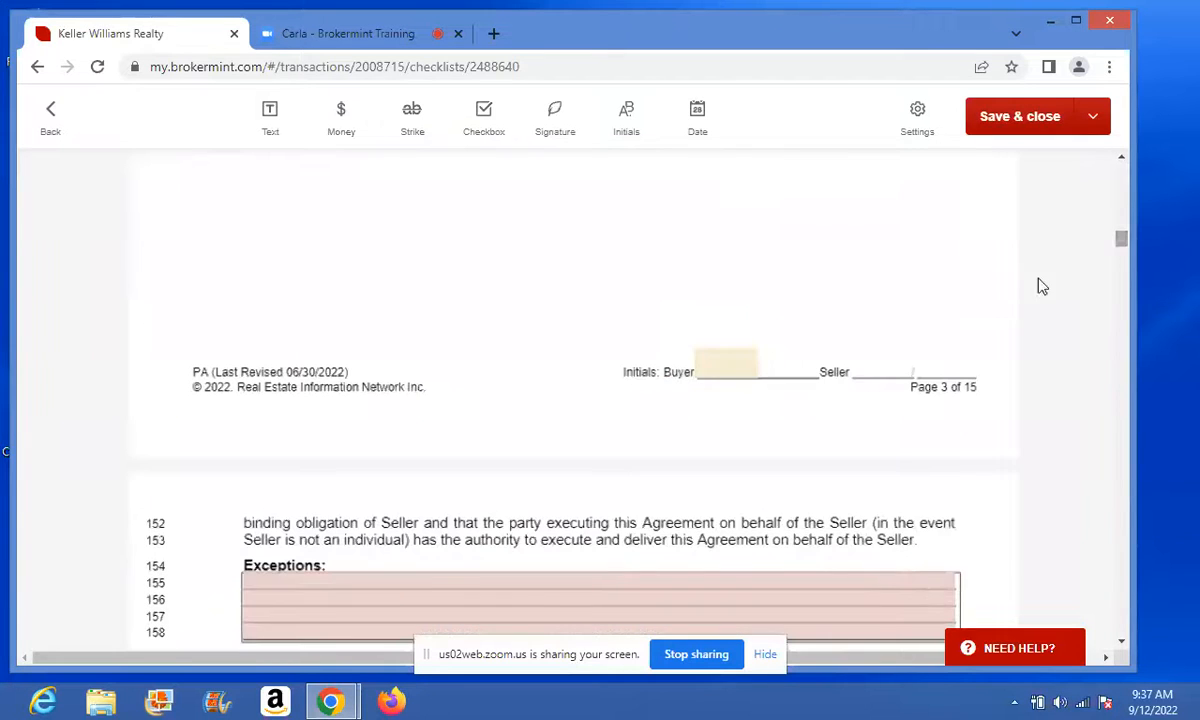
pyautogui.click(450, 580)
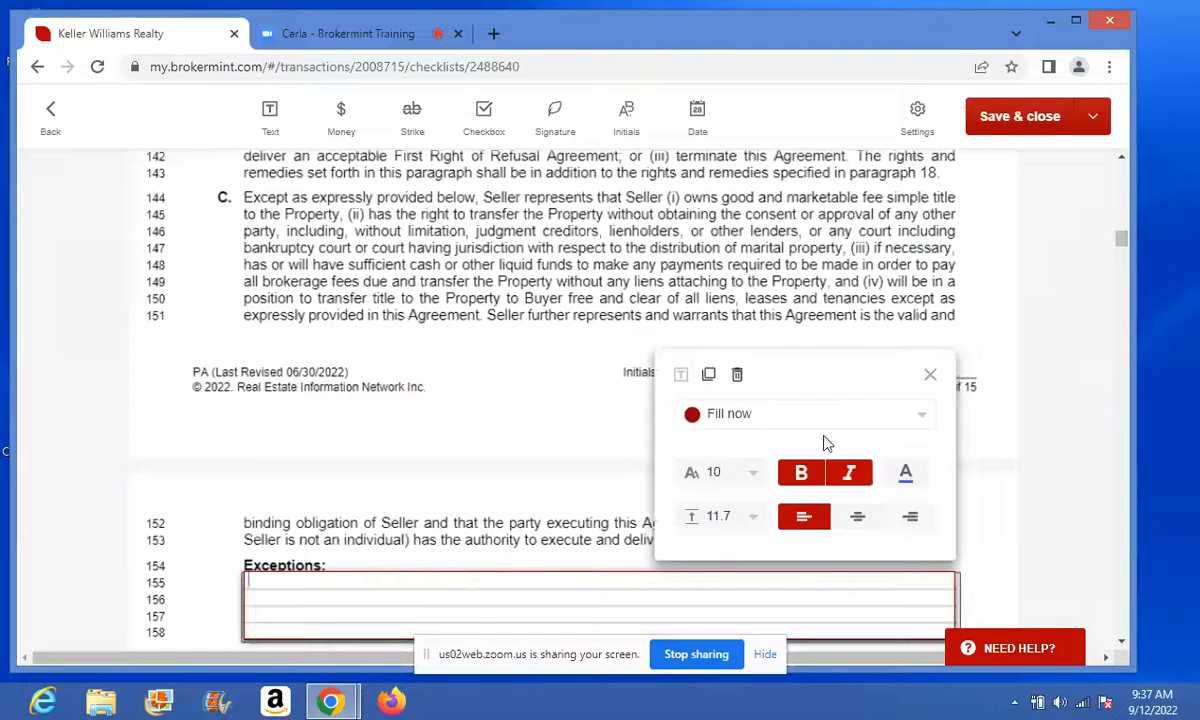
pyautogui.click(929, 377)
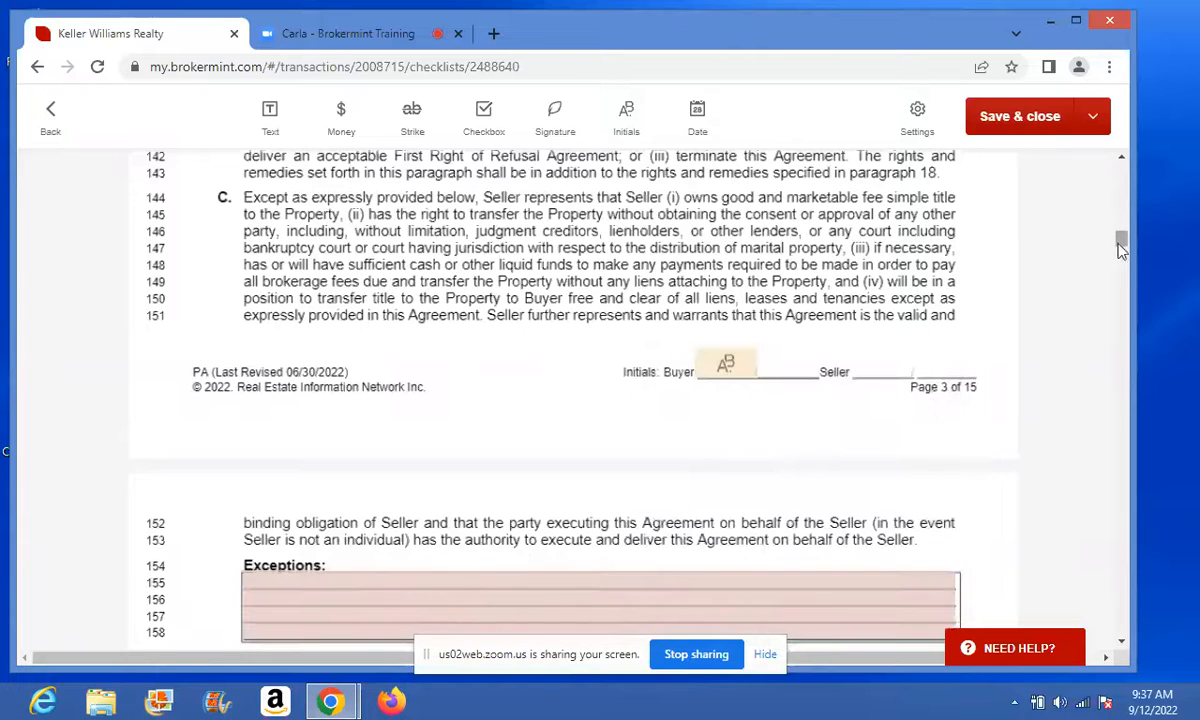
pyautogui.moveTo(1122, 248); pyautogui.dragTo(1124, 502)
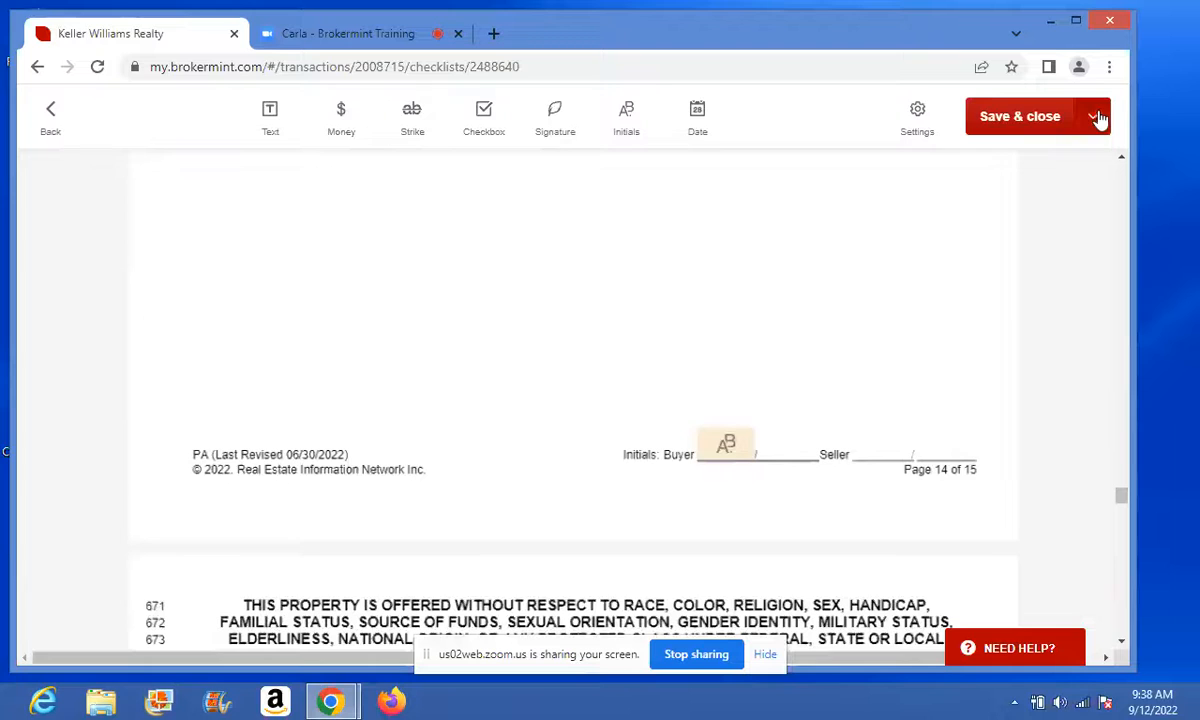
pyautogui.click(1030, 115)
pyautogui.click(913, 175)
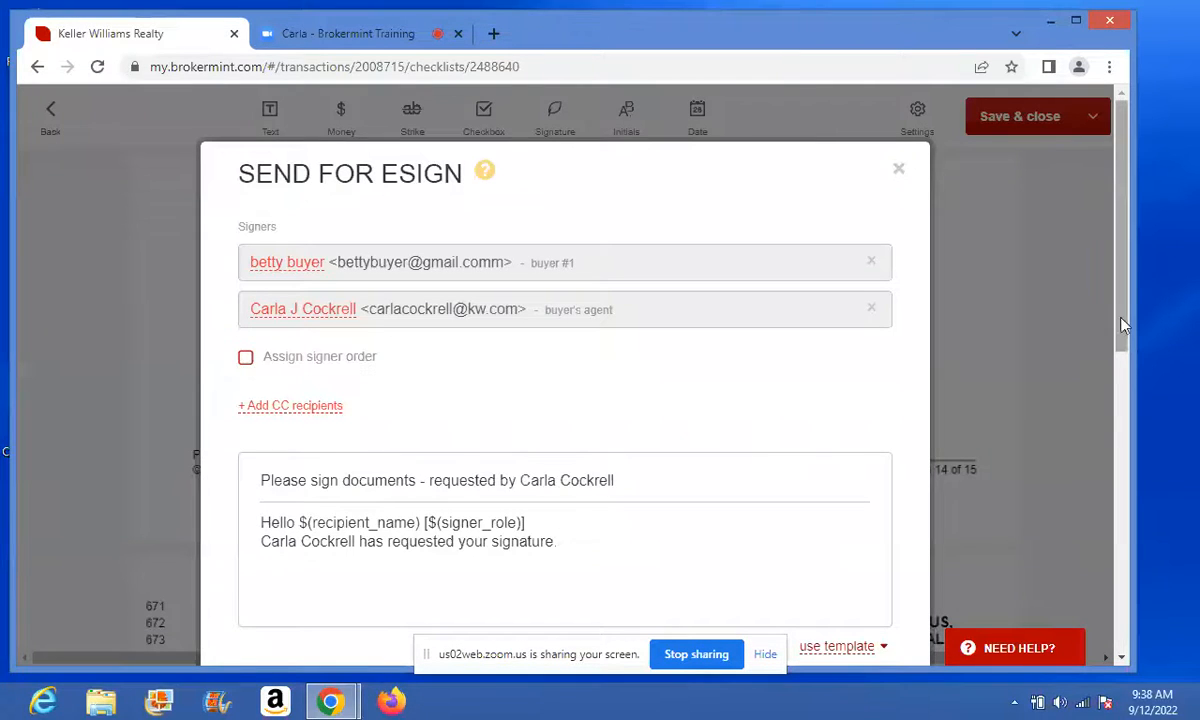
pyautogui.moveTo(1123, 318); pyautogui.dragTo(1127, 390)
pyautogui.click(285, 545)
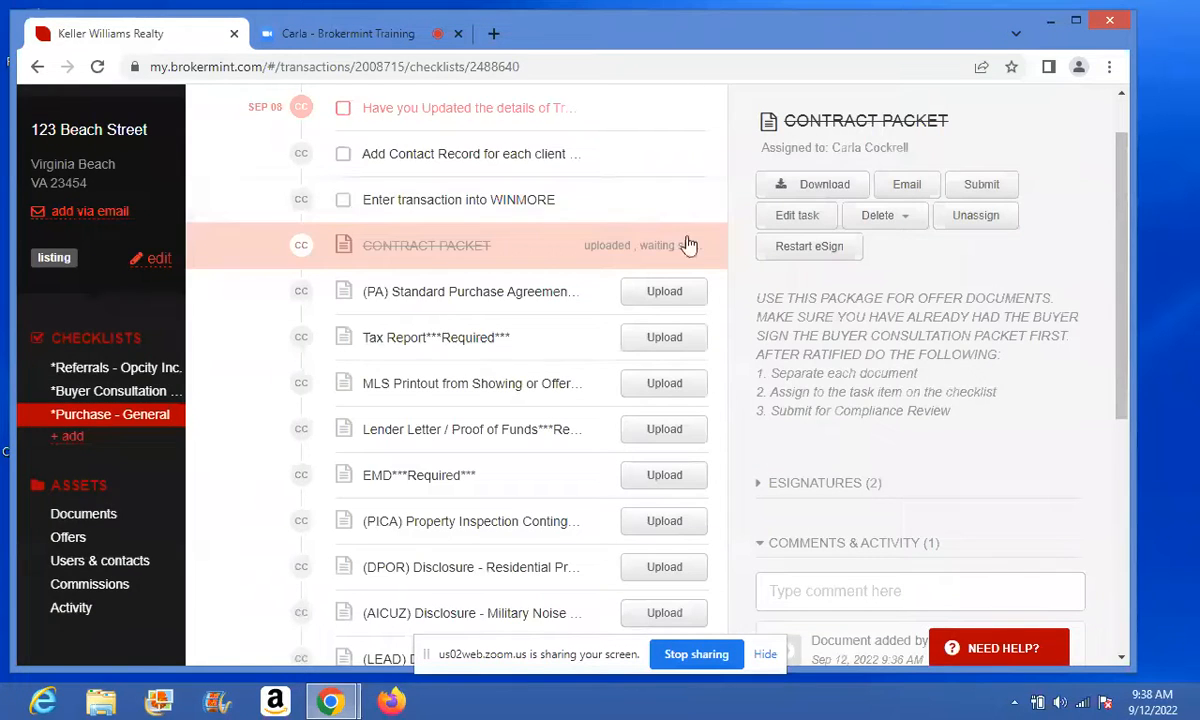
# - Unassign SIGNING PACKET from the Buyer Consultation task and view it in Unsorted documents
pyautogui.click(130, 372)
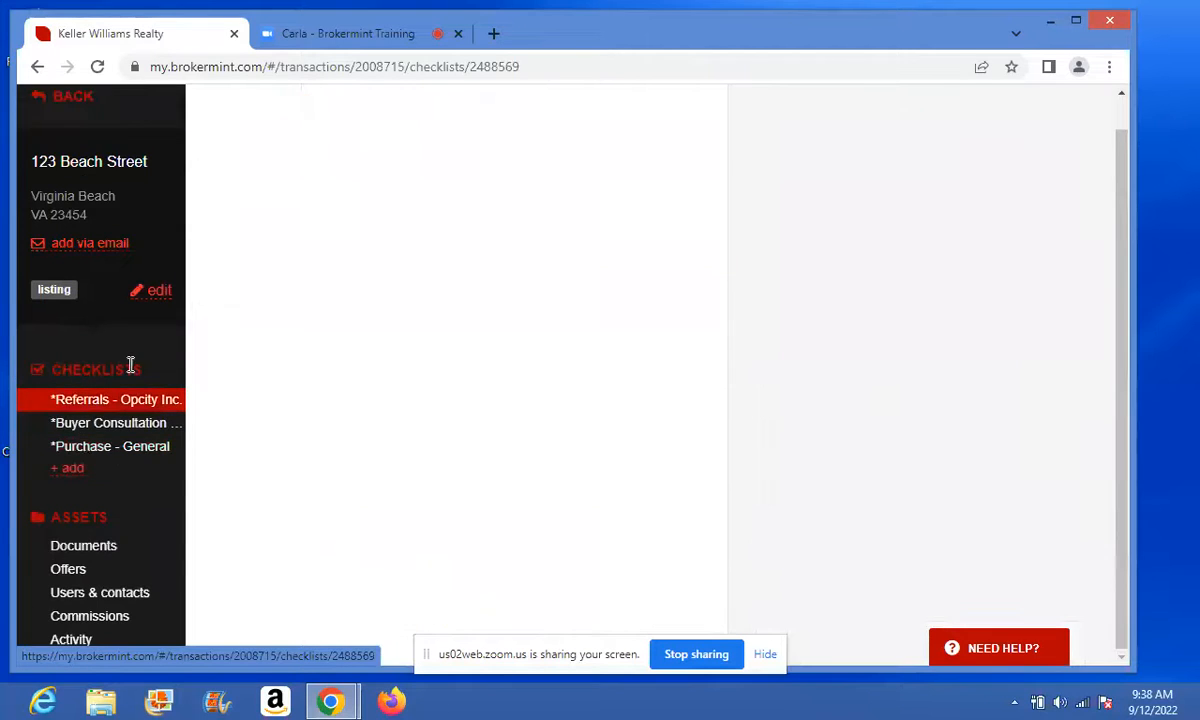
pyautogui.click(94, 425)
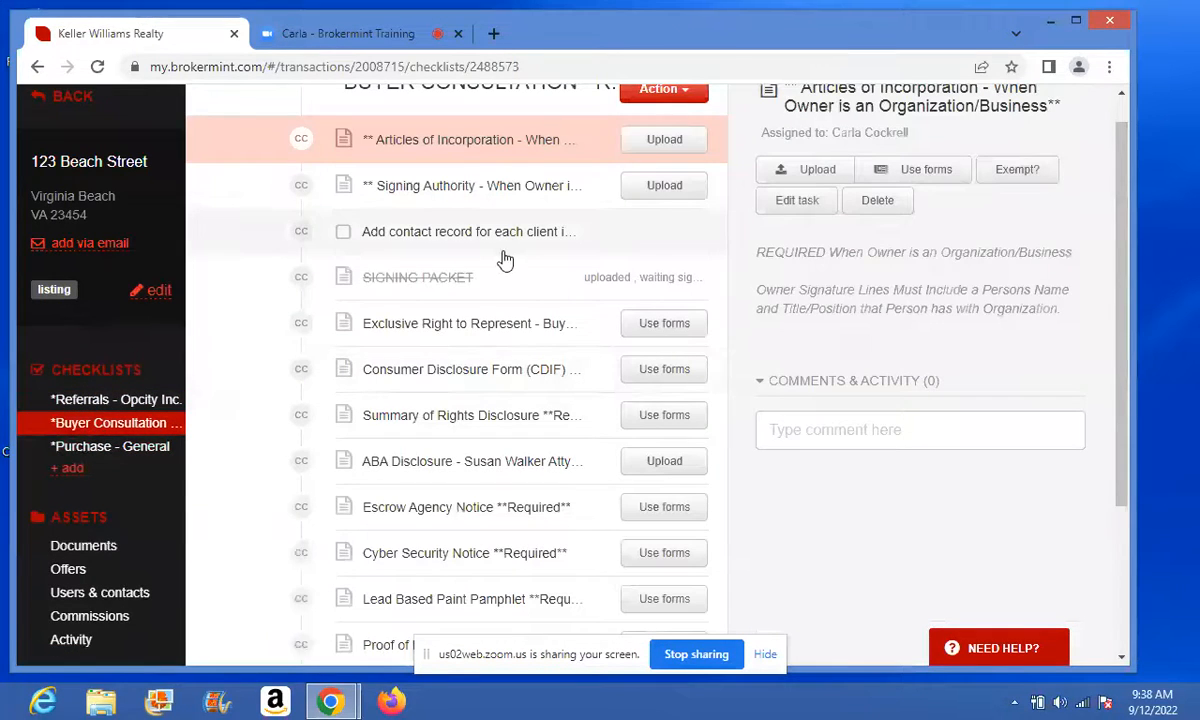
pyautogui.click(505, 279)
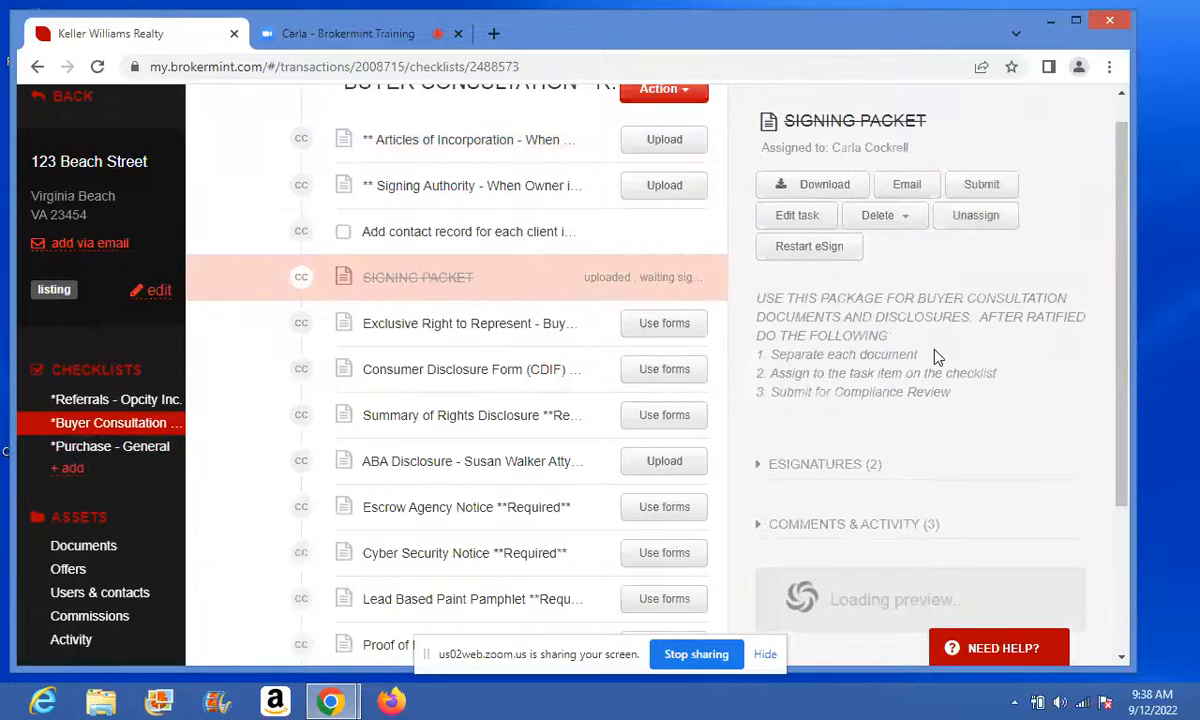
pyautogui.click(820, 466)
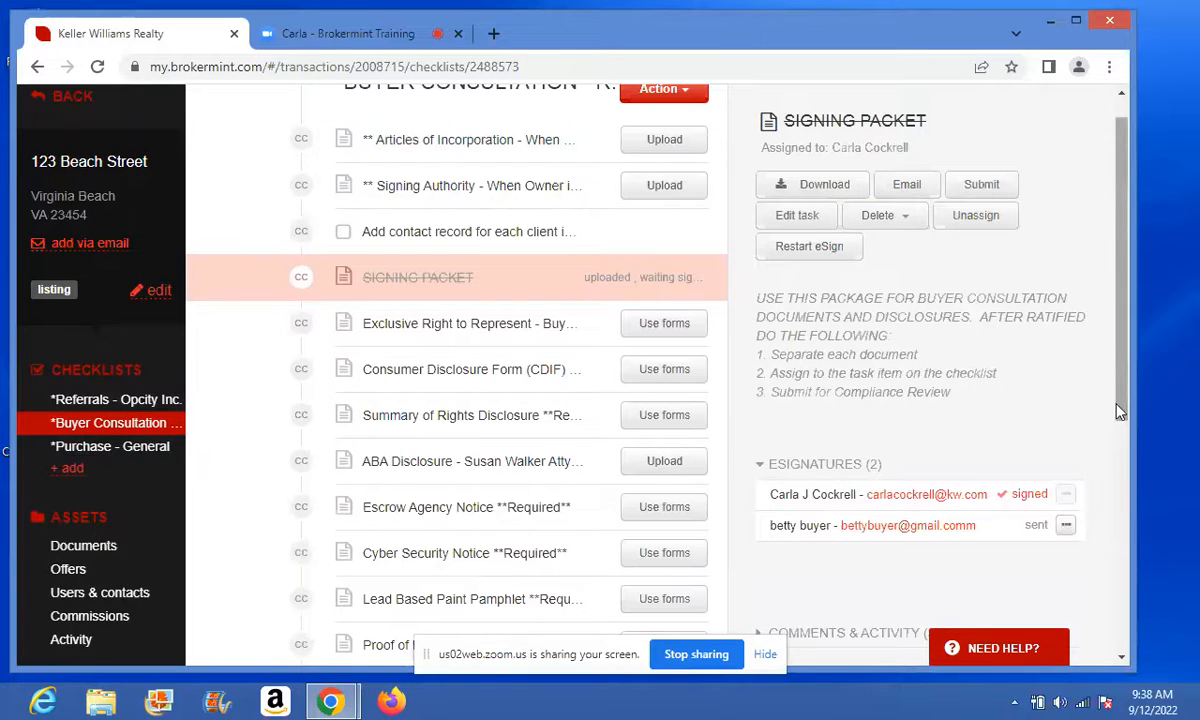
pyautogui.moveTo(1122, 401)
pyautogui.mouseDown()
pyautogui.moveTo(1123, 426)
pyautogui.moveTo(1122, 400)
pyautogui.mouseUp()
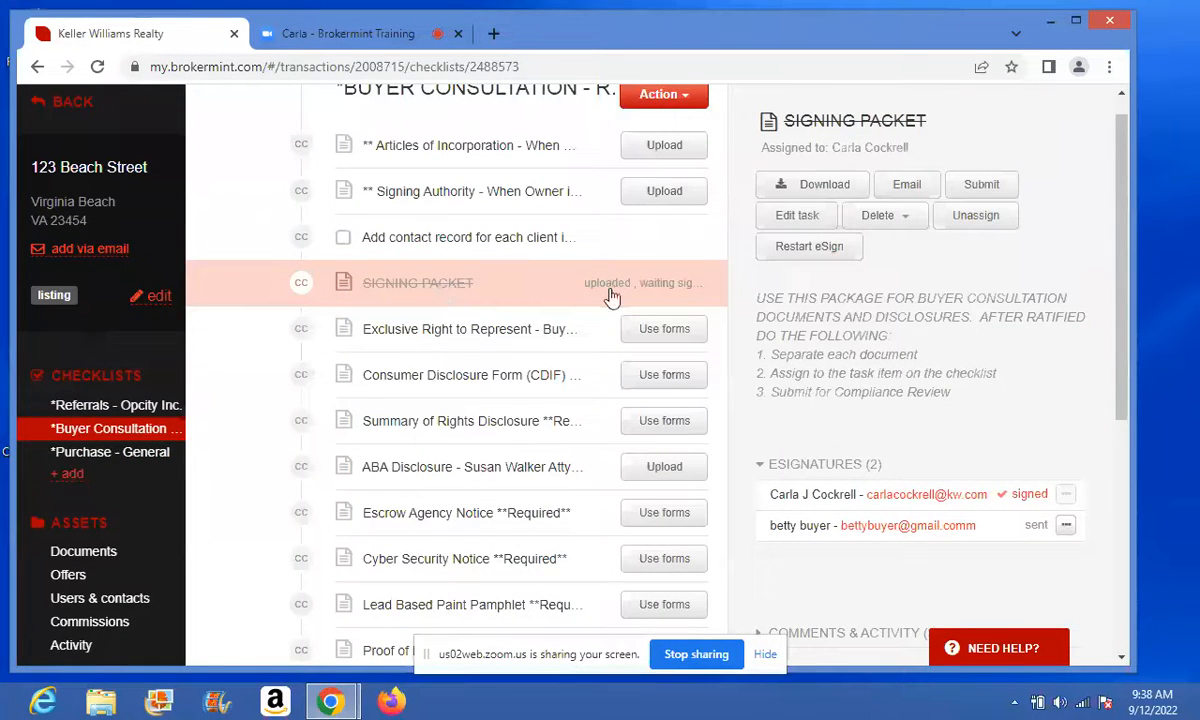
pyautogui.click(990, 230)
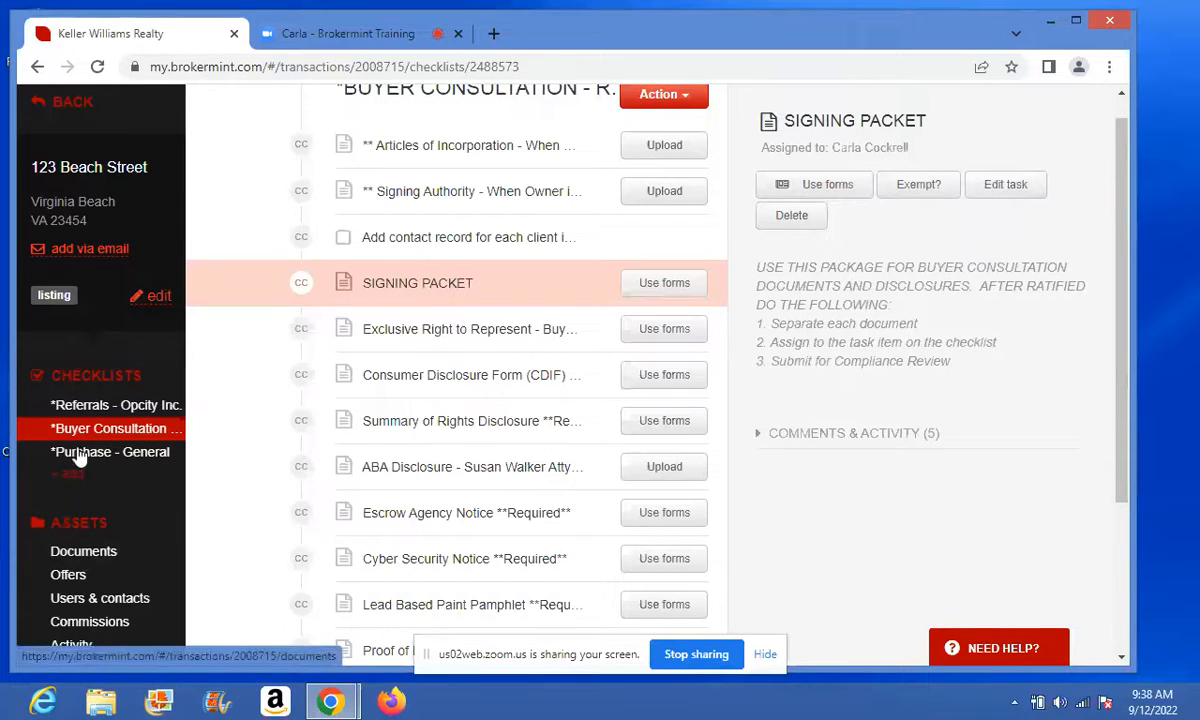
pyautogui.click(80, 553)
pyautogui.click(83, 574)
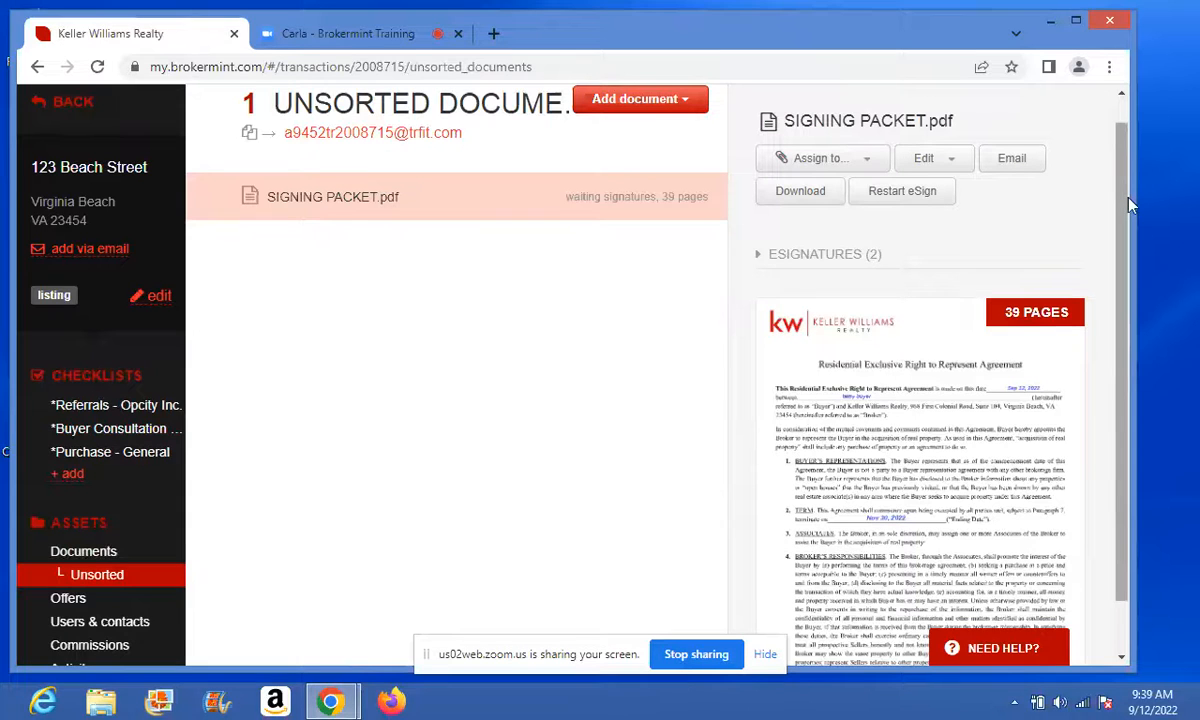
# - Split SIGNING PACKET.pdf, assigning pages 1 to 5 to the Exclusive Right to Represent document
pyautogui.click(958, 168)
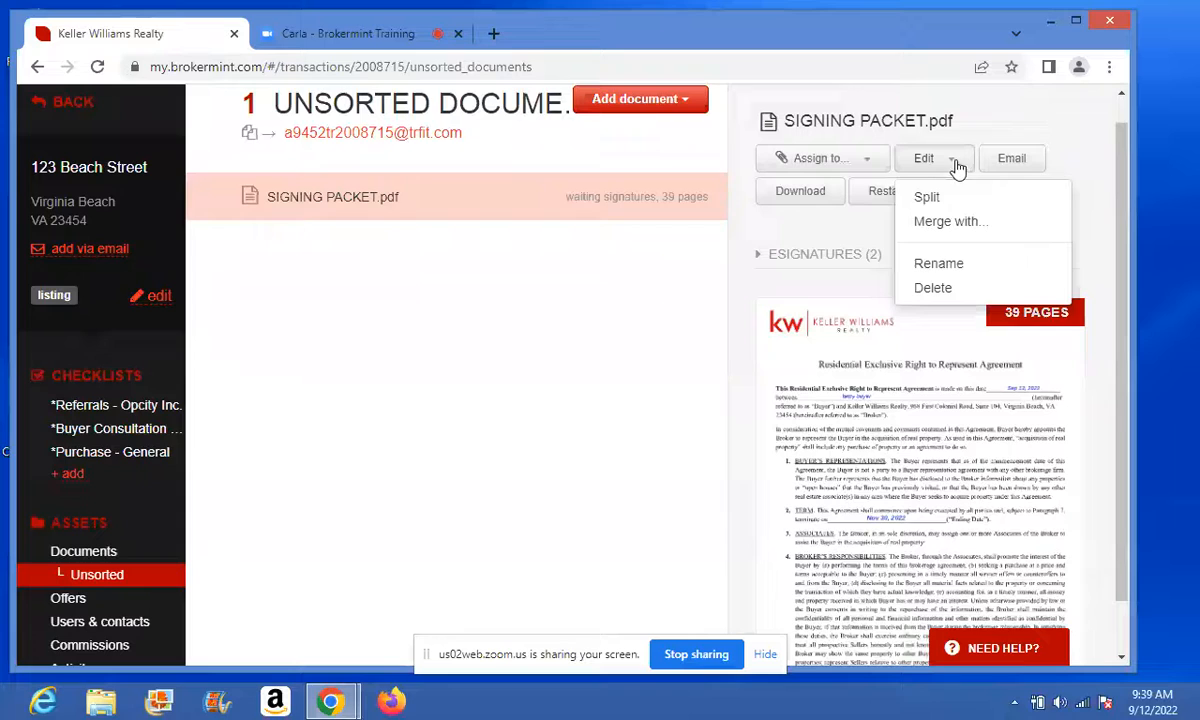
pyautogui.click(920, 198)
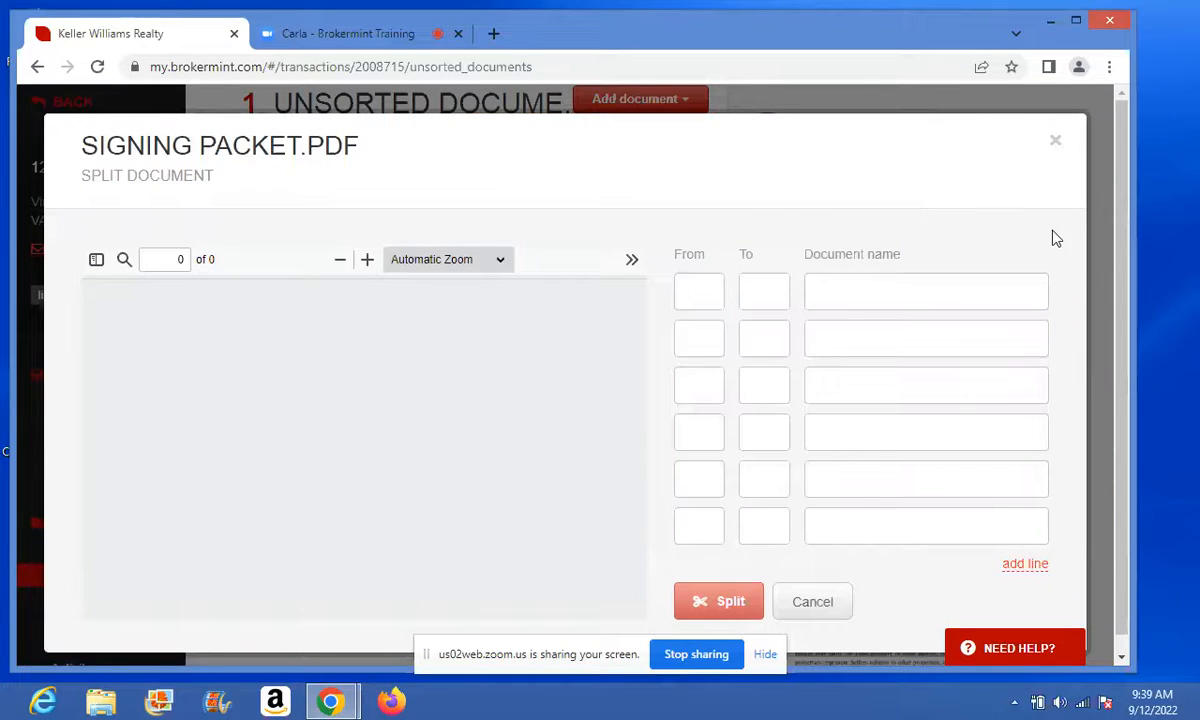
pyautogui.moveTo(1122, 318); pyautogui.dragTo(1117, 340)
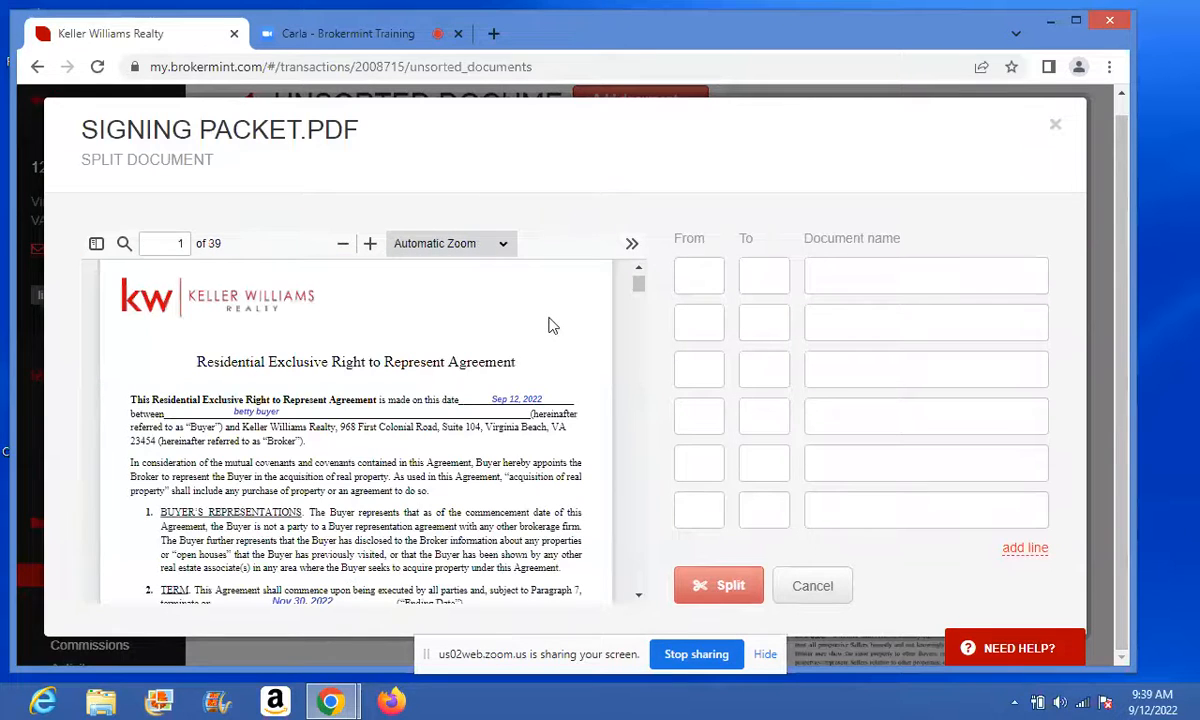
pyautogui.click(687, 270)
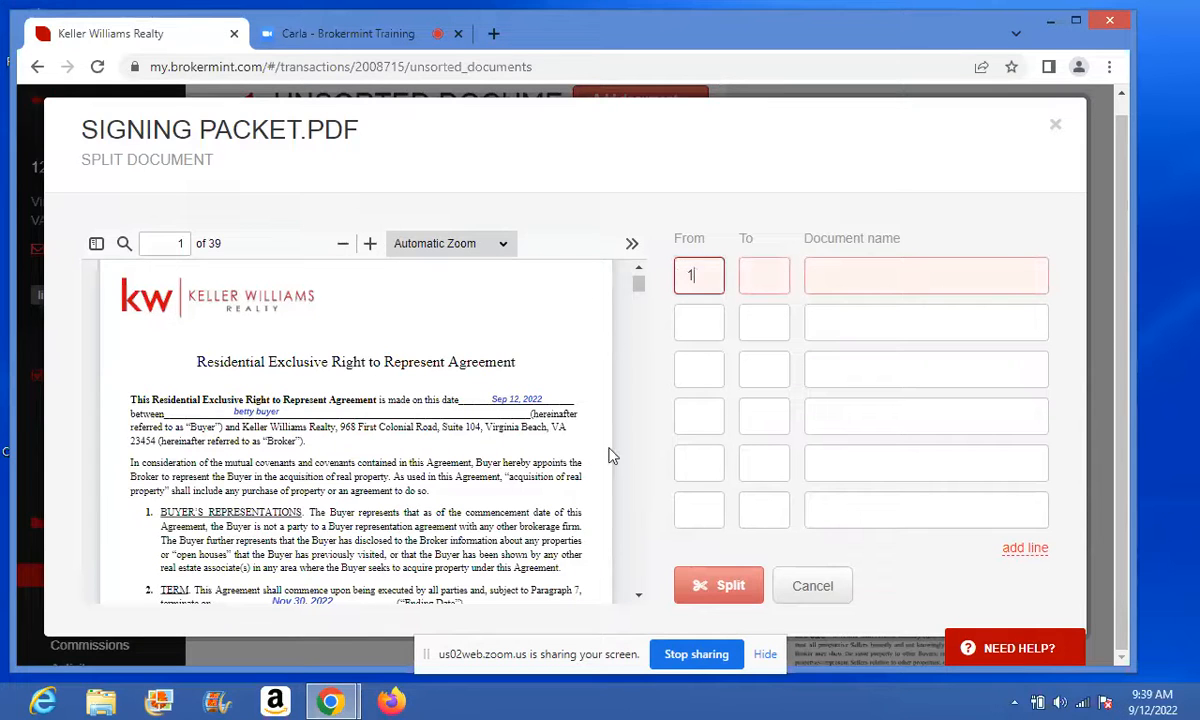
pyautogui.click(638, 599)
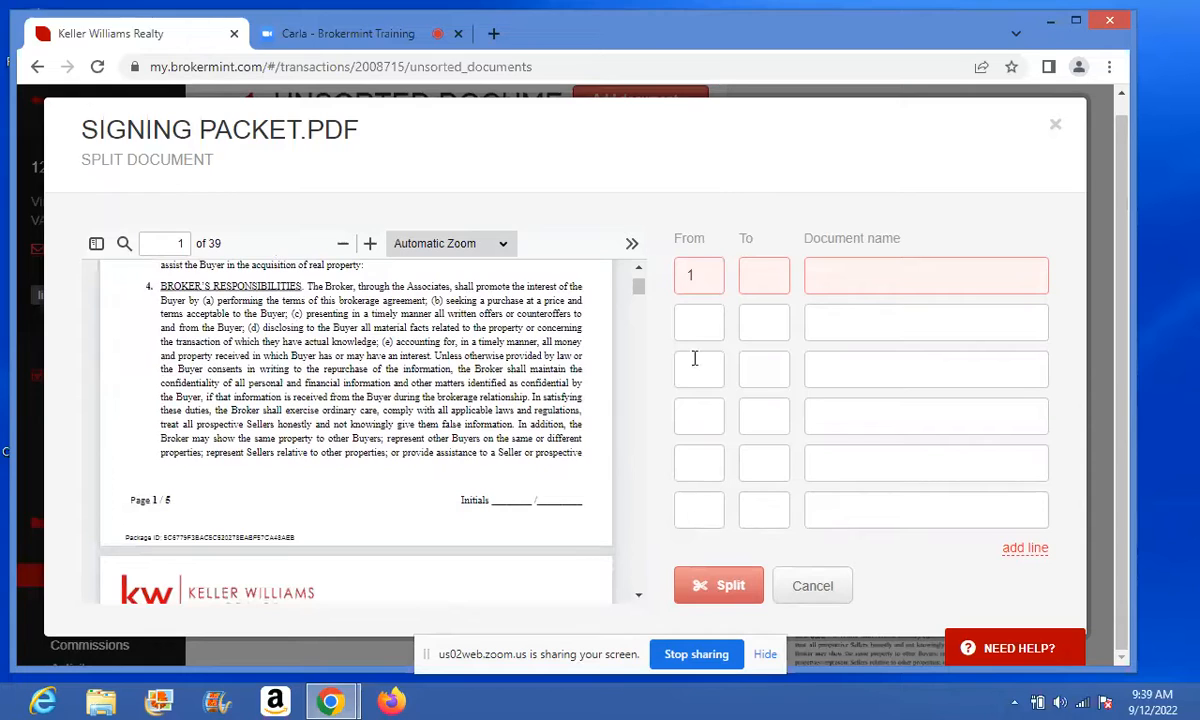
pyautogui.click(761, 271)
pyautogui.click(830, 276)
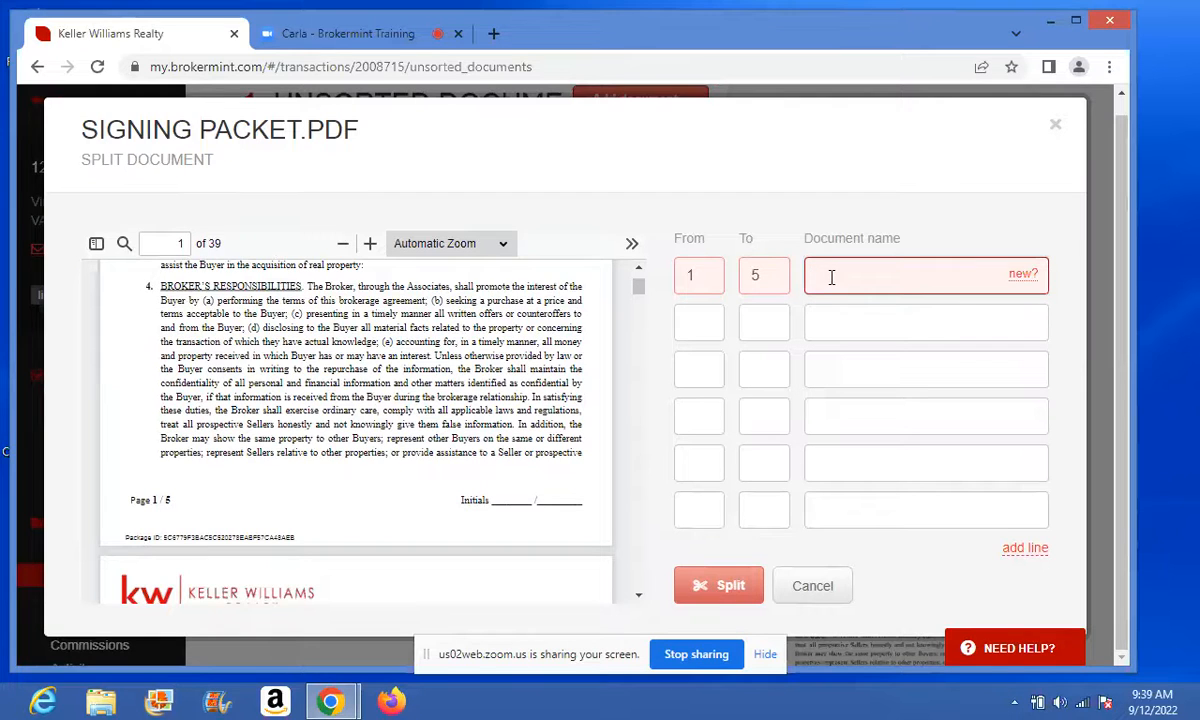
pyautogui.write('ex')
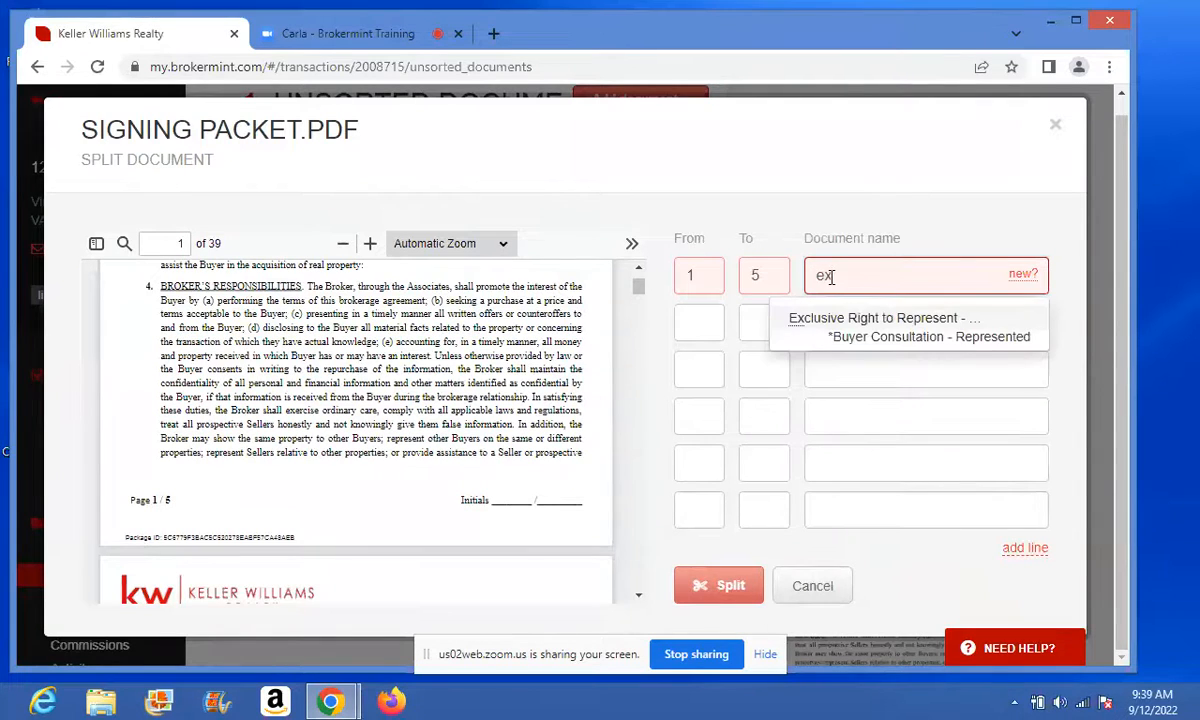
pyautogui.click(840, 332)
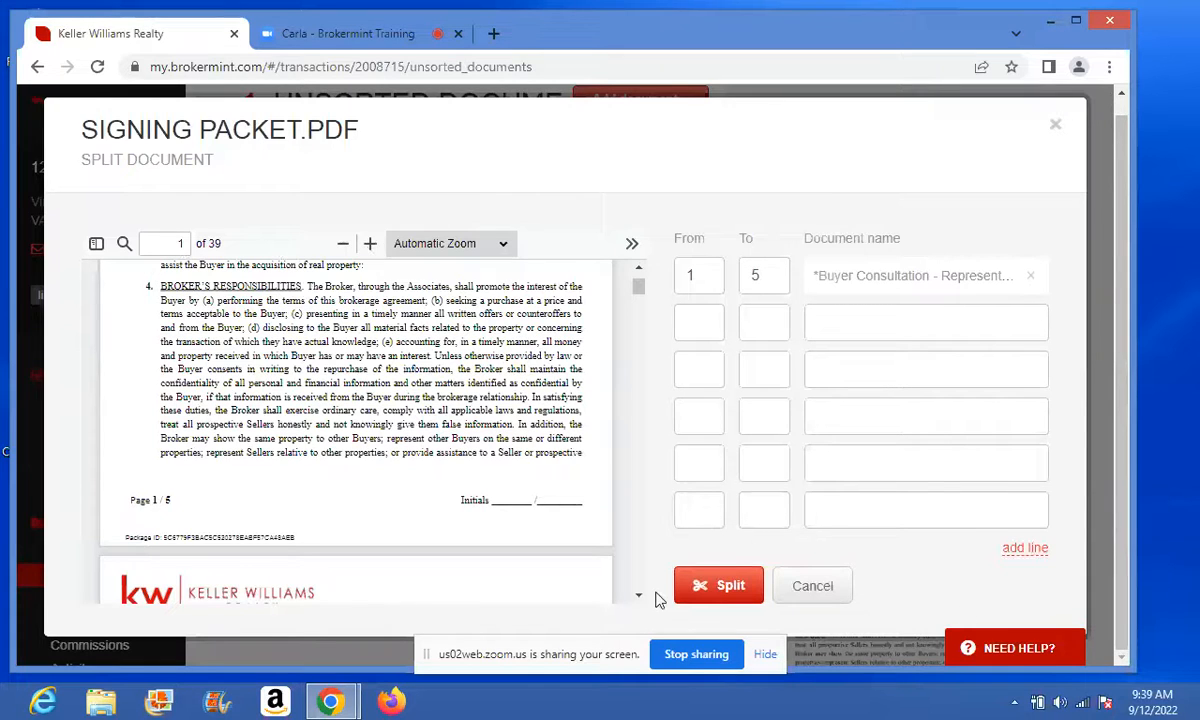
# - Add a second split range covering pages 6 to 12
pyautogui.moveTo(638, 597); pyautogui.dragTo(642, 601)
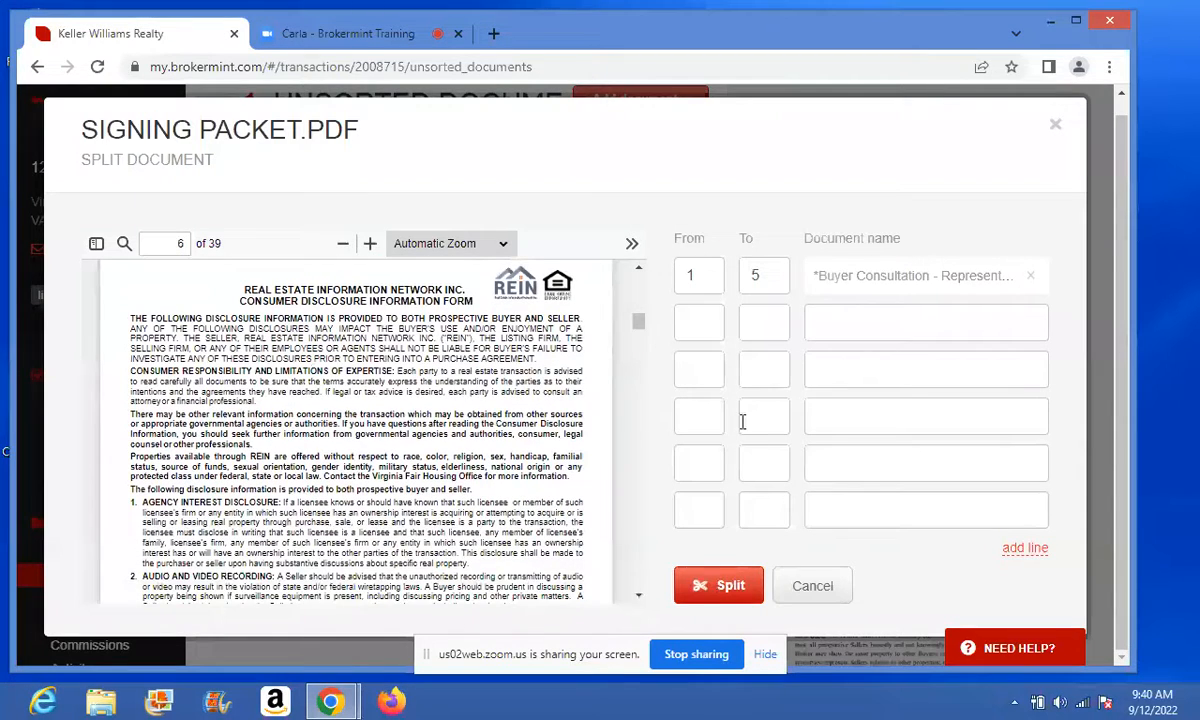
pyautogui.click(691, 322)
pyautogui.write('6')
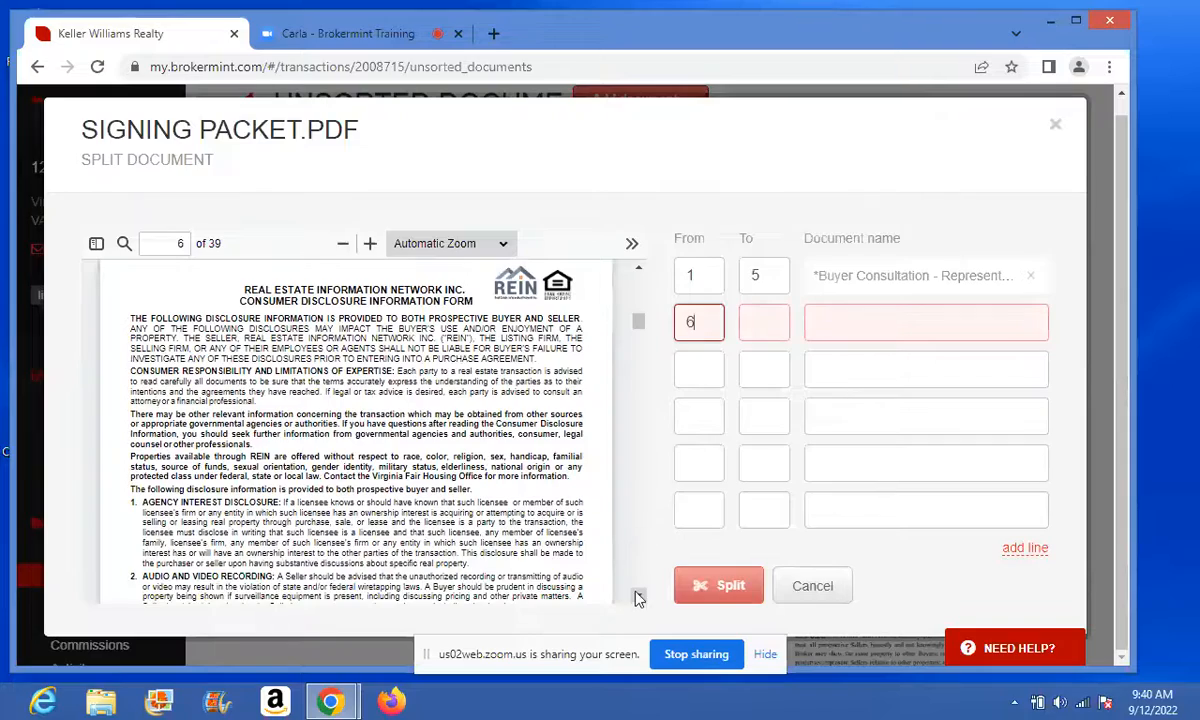
pyautogui.moveTo(640, 599); pyautogui.dragTo(641, 600)
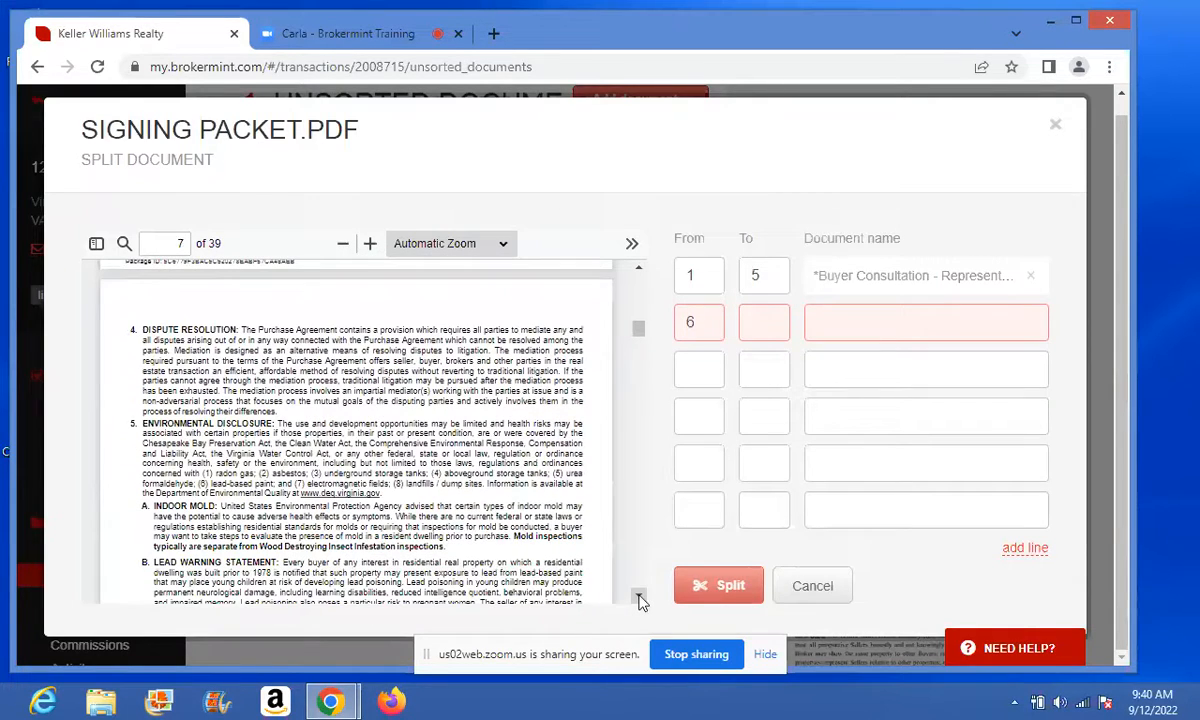
pyautogui.moveTo(641, 600); pyautogui.dragTo(641, 600)
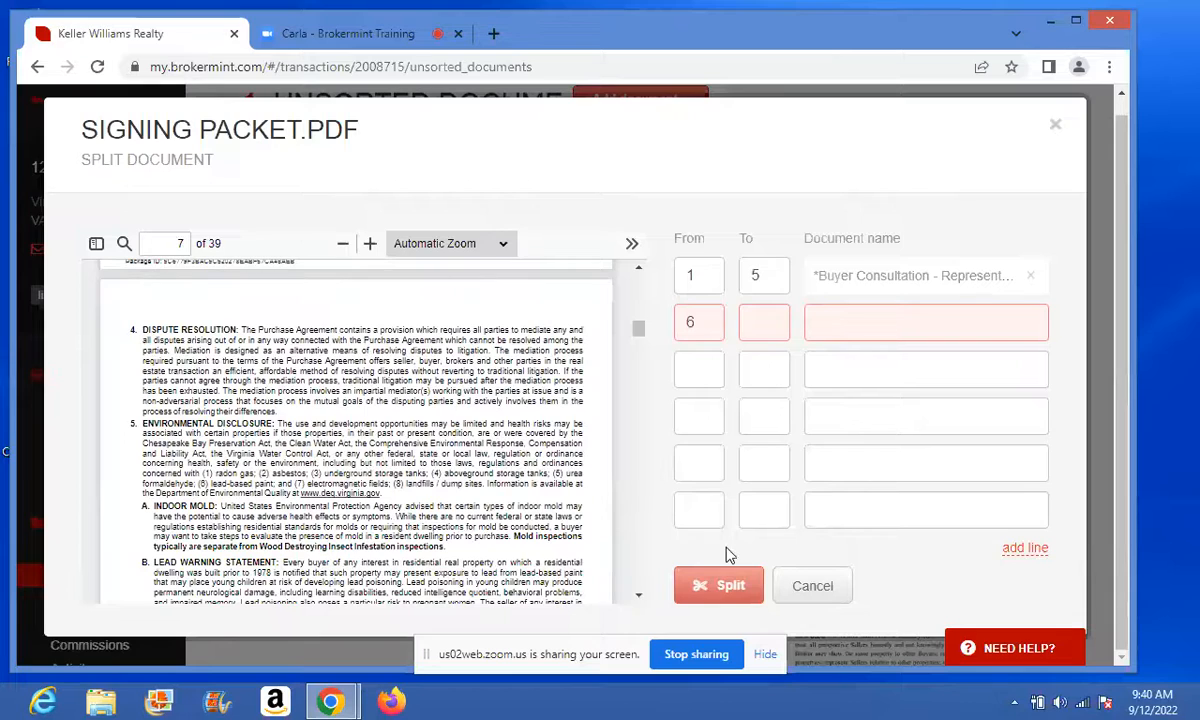
pyautogui.click(758, 323)
pyautogui.write('12')
pyautogui.click(639, 596)
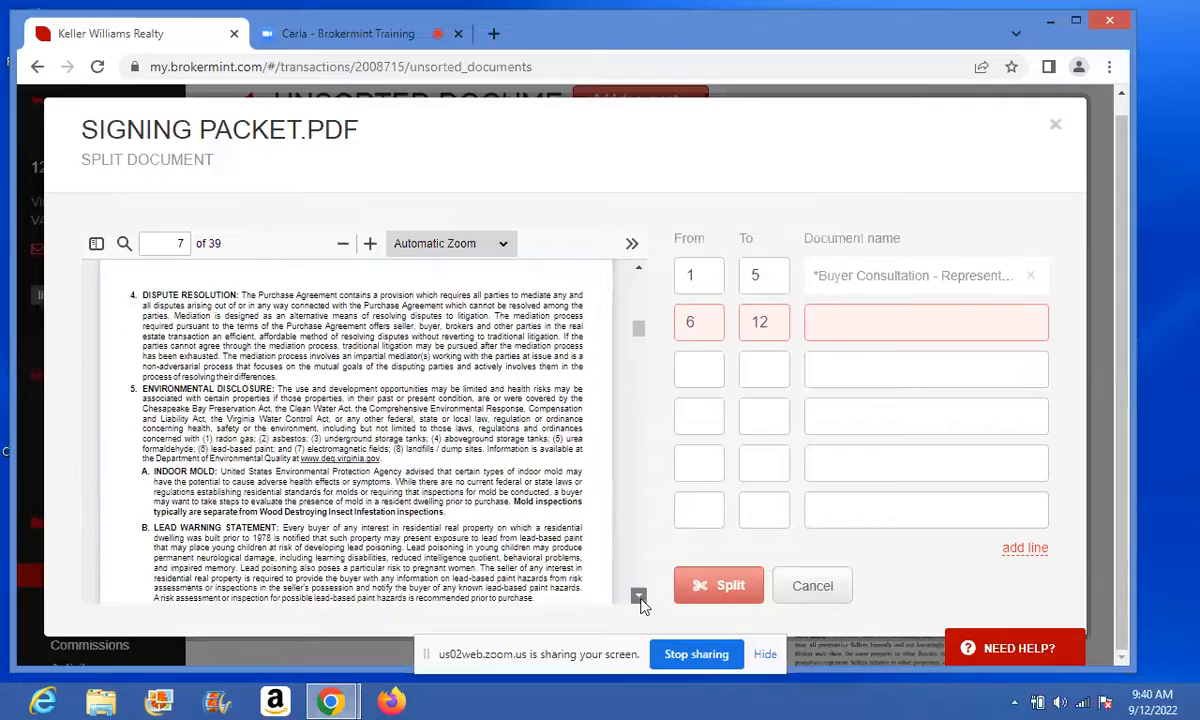
pyautogui.moveTo(641, 602); pyautogui.dragTo(641, 602)
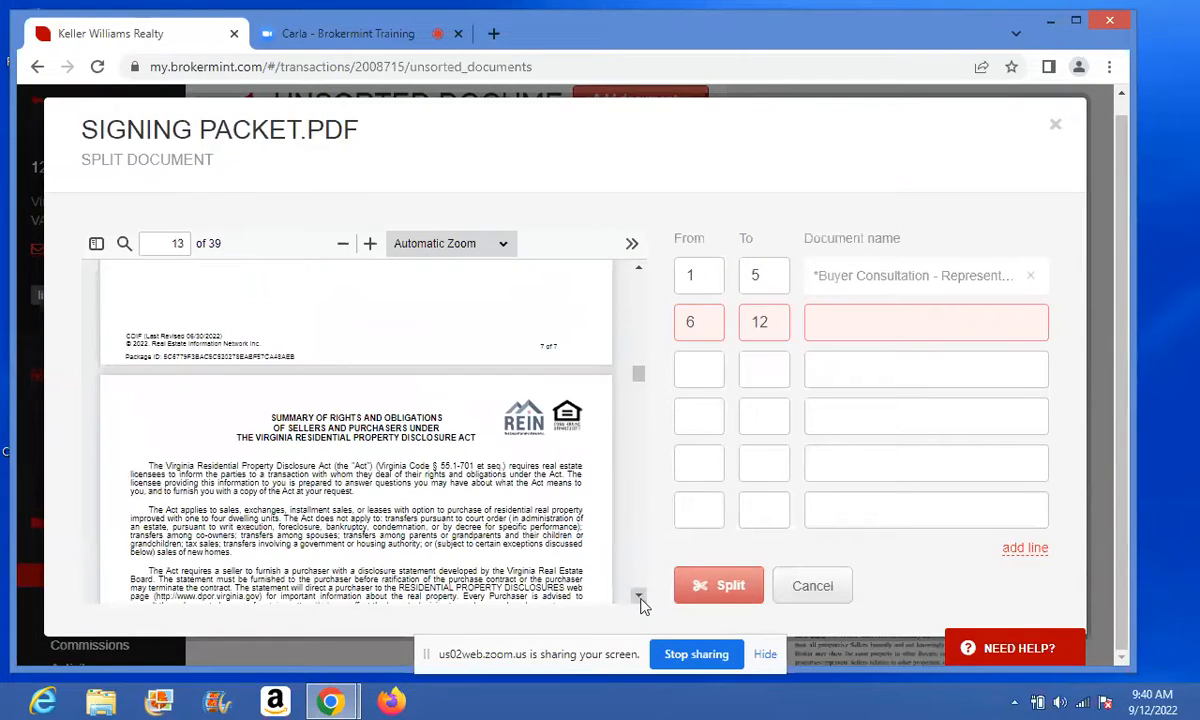
# - Name the pages 6–12 document *Buyer Consultation - Represented
pyautogui.click(851, 319)
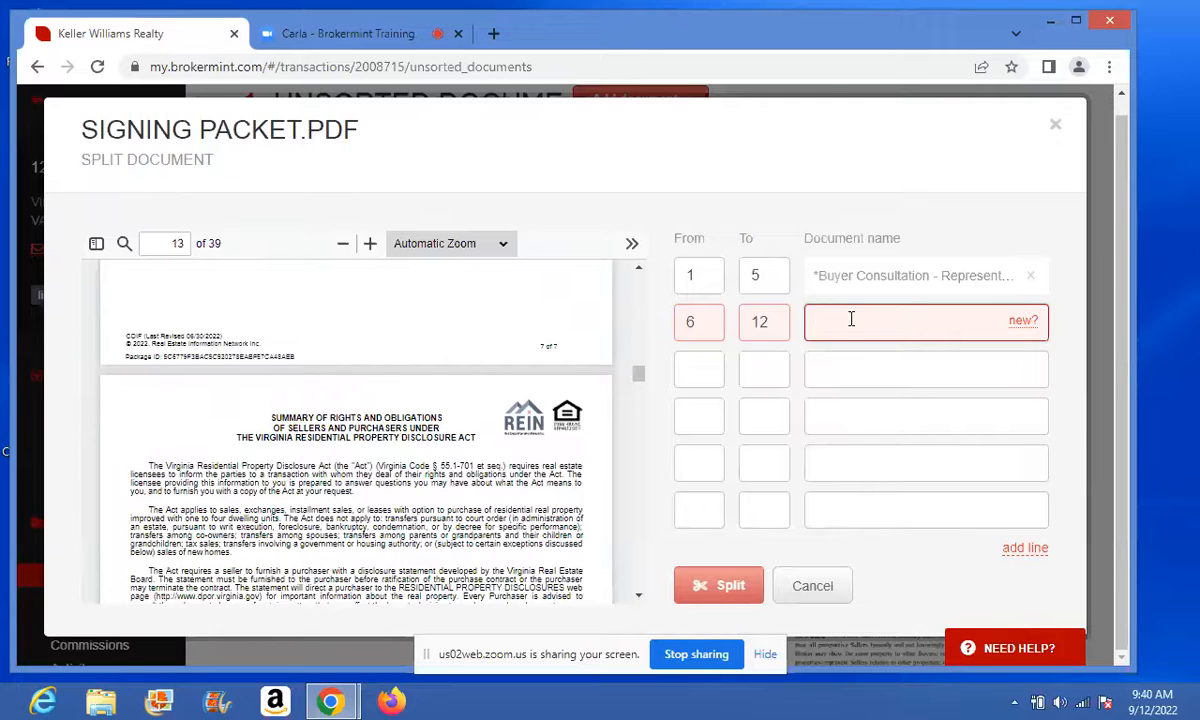
pyautogui.write('co')
pyautogui.click(853, 383)
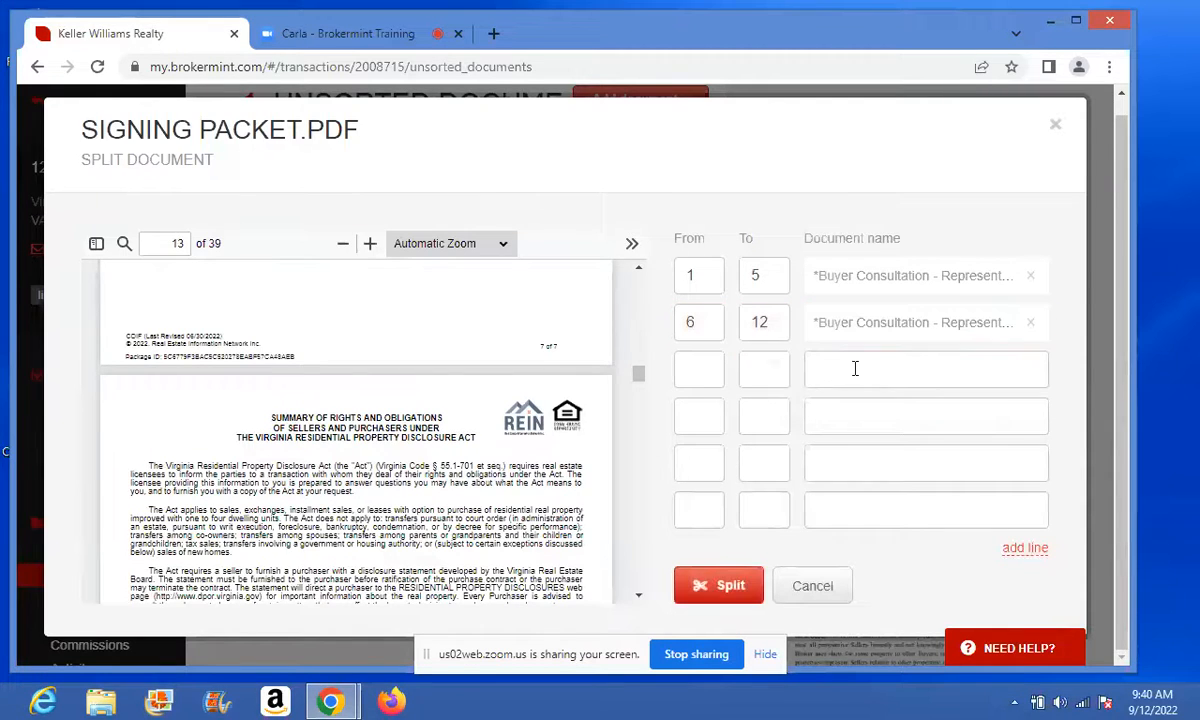
# - Set the third split range to pages 13 through 15
pyautogui.click(703, 370)
pyautogui.write('13')
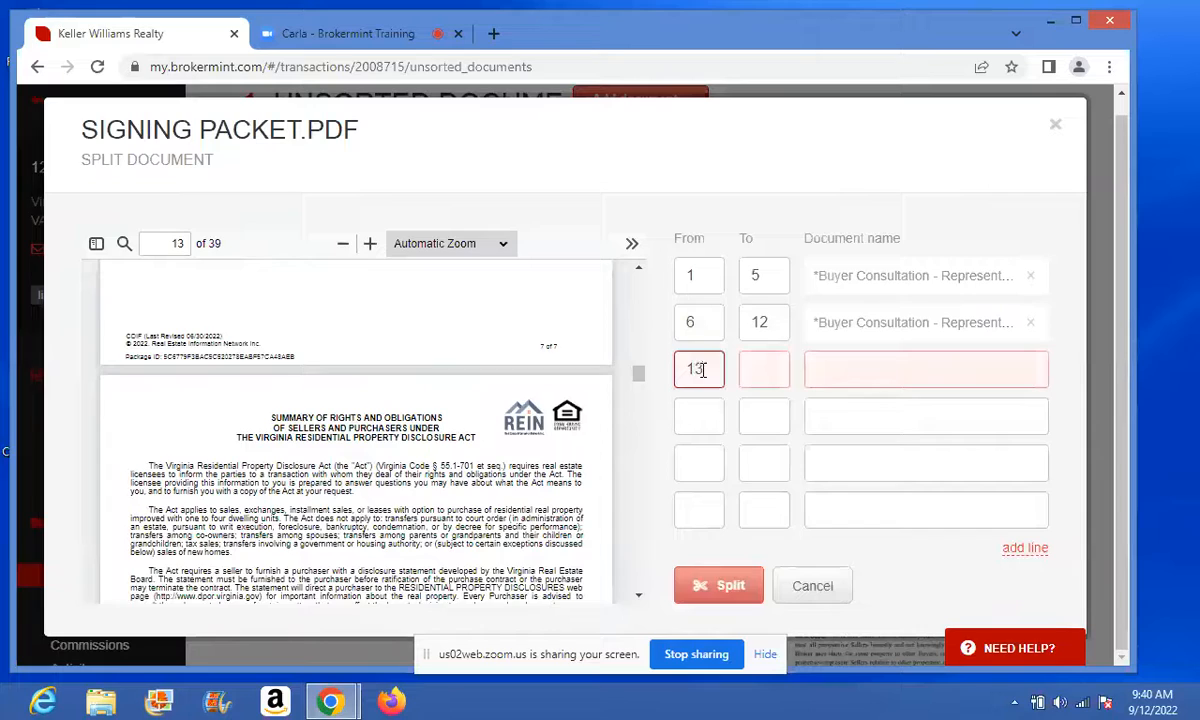
pyautogui.click(638, 597)
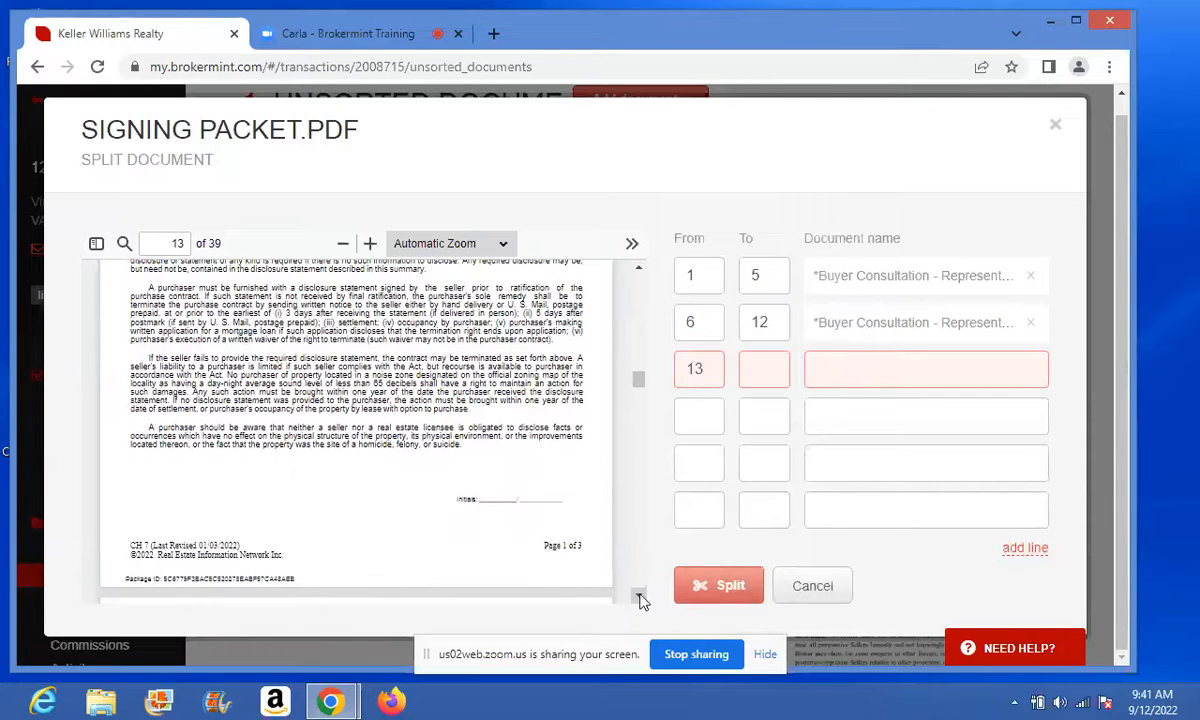
pyautogui.click(638, 597)
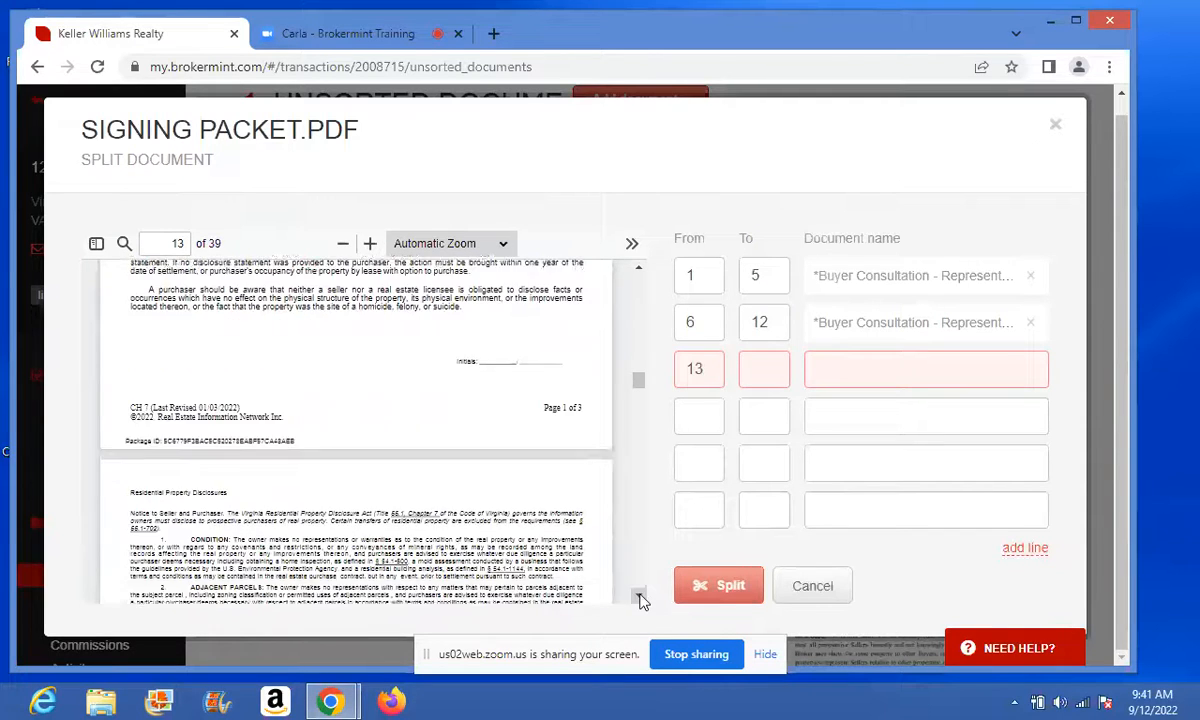
pyautogui.click(638, 597)
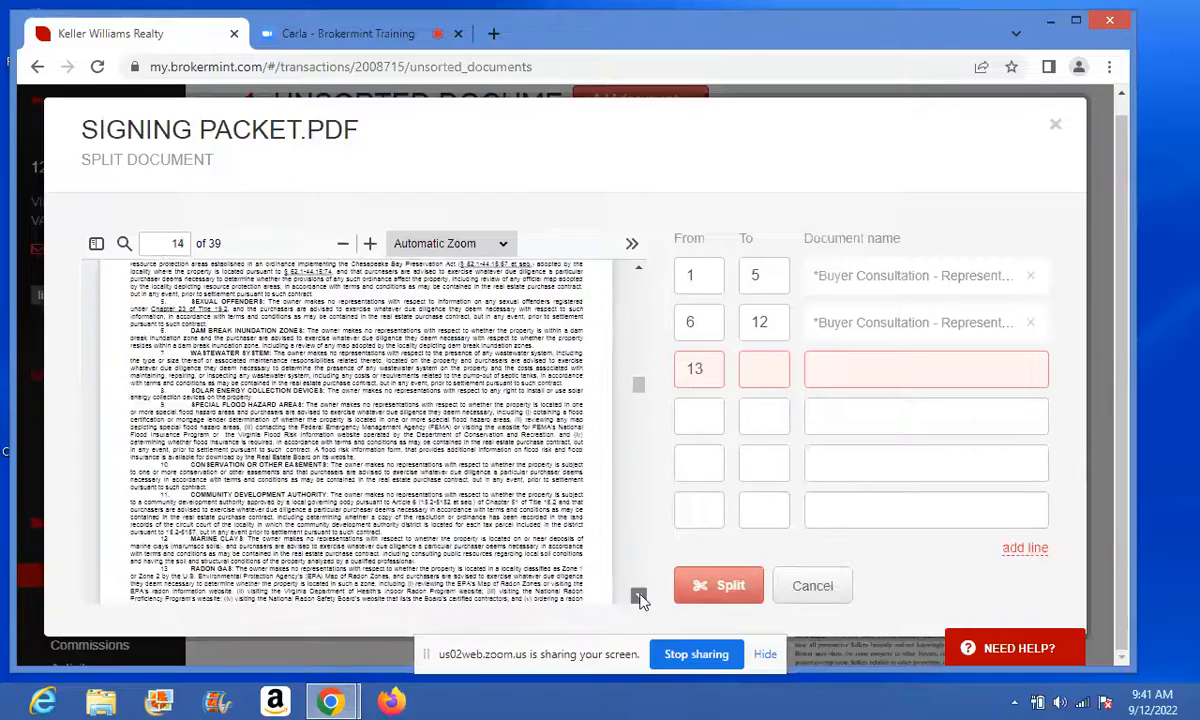
pyautogui.click(638, 597)
pyautogui.click(638, 597)
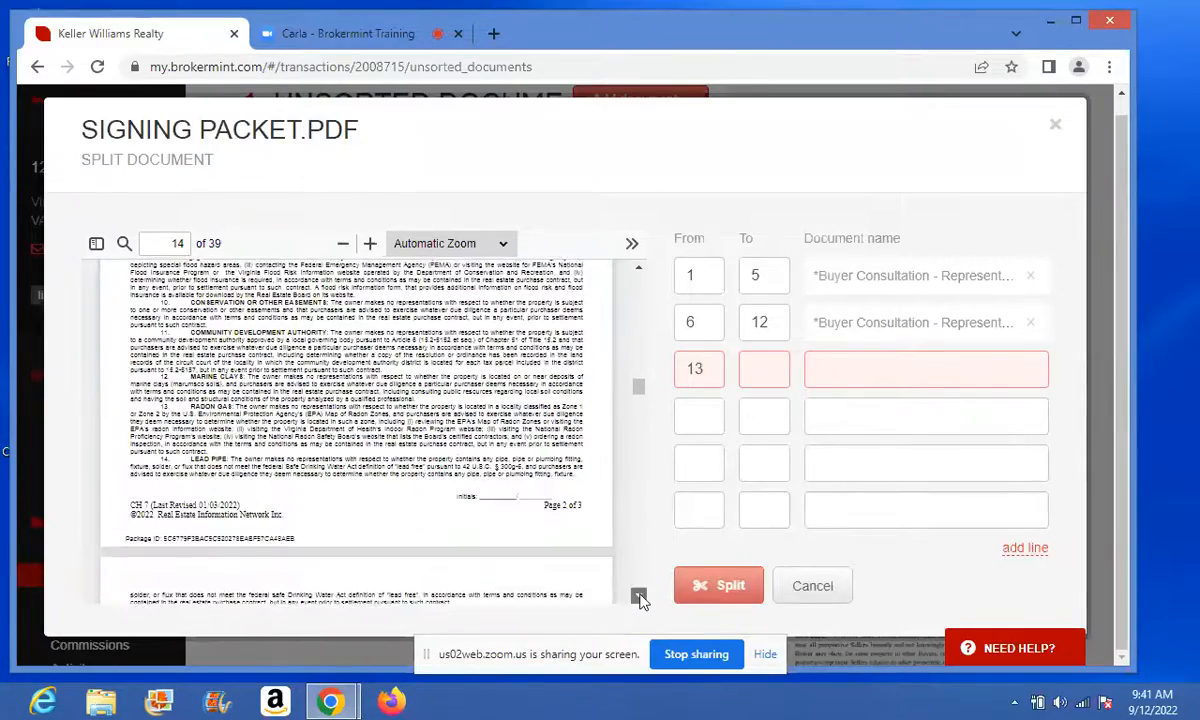
pyautogui.click(639, 598)
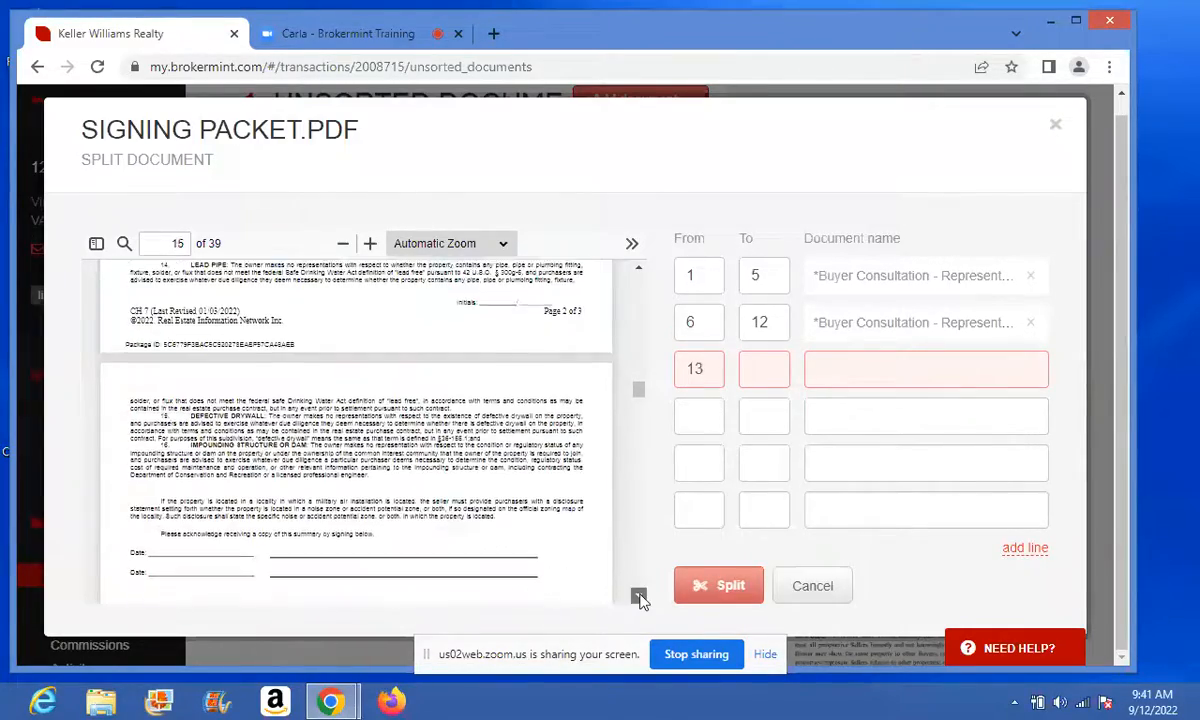
pyautogui.click(639, 598)
pyautogui.click(639, 598)
pyautogui.click(639, 598)
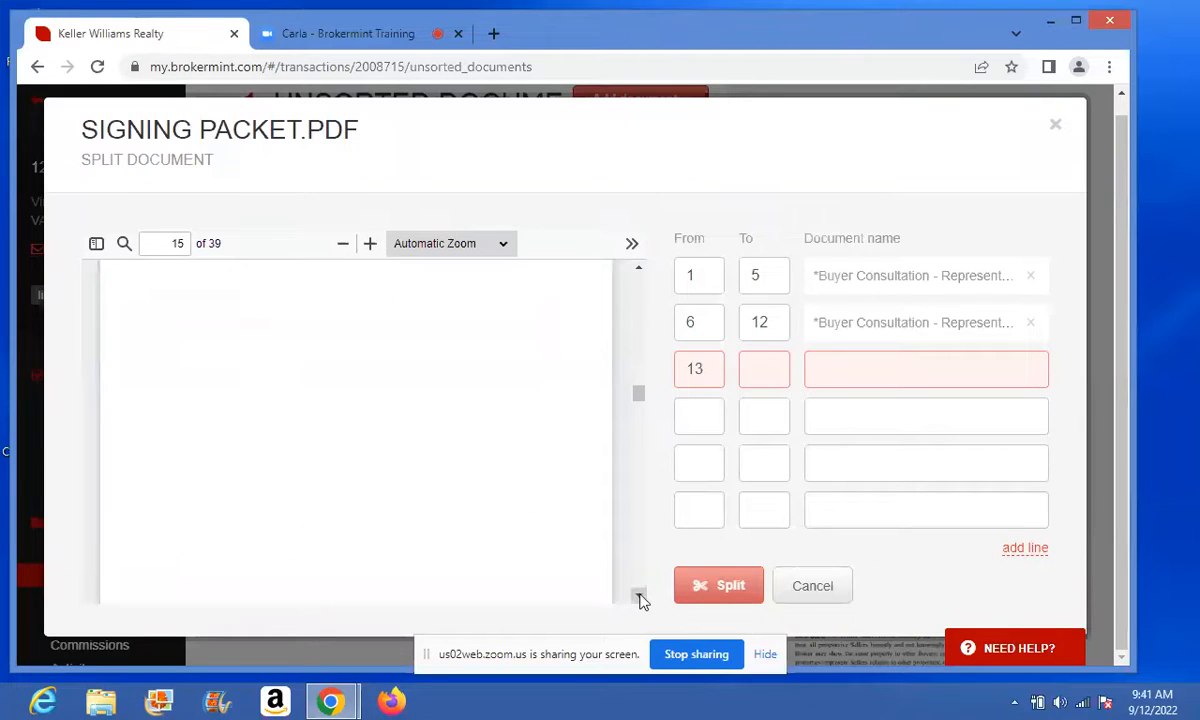
pyautogui.click(639, 598)
pyautogui.click(639, 598)
pyautogui.click(639, 598)
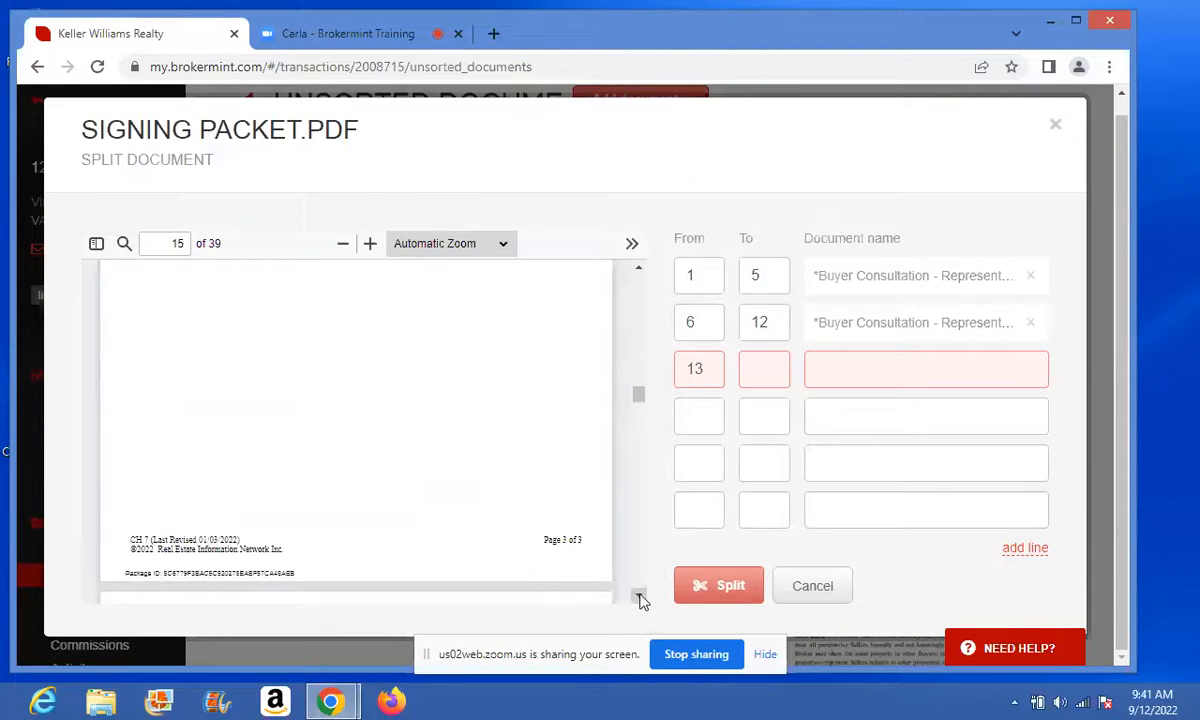
pyautogui.click(639, 598)
pyautogui.click(639, 598)
pyautogui.click(639, 598)
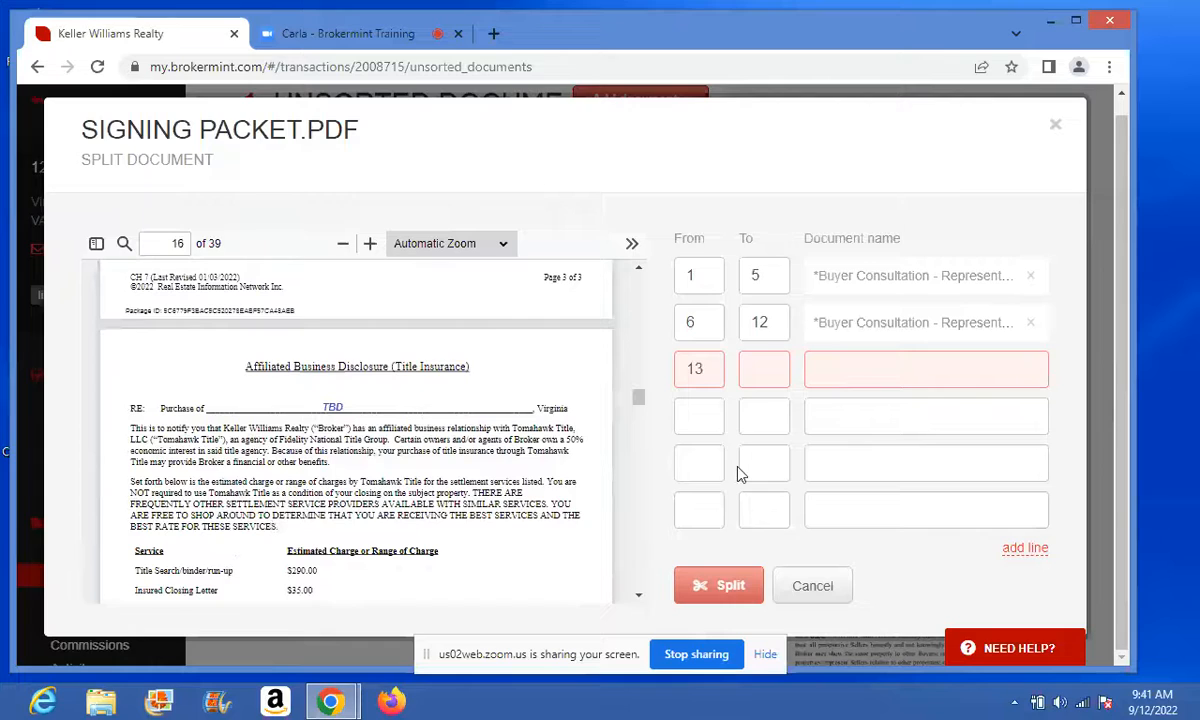
pyautogui.click(757, 376)
# - Assign the pages 13–15 range to the Summary of Rights Disclosure document
pyautogui.click(830, 368)
pyautogui.write('sur')
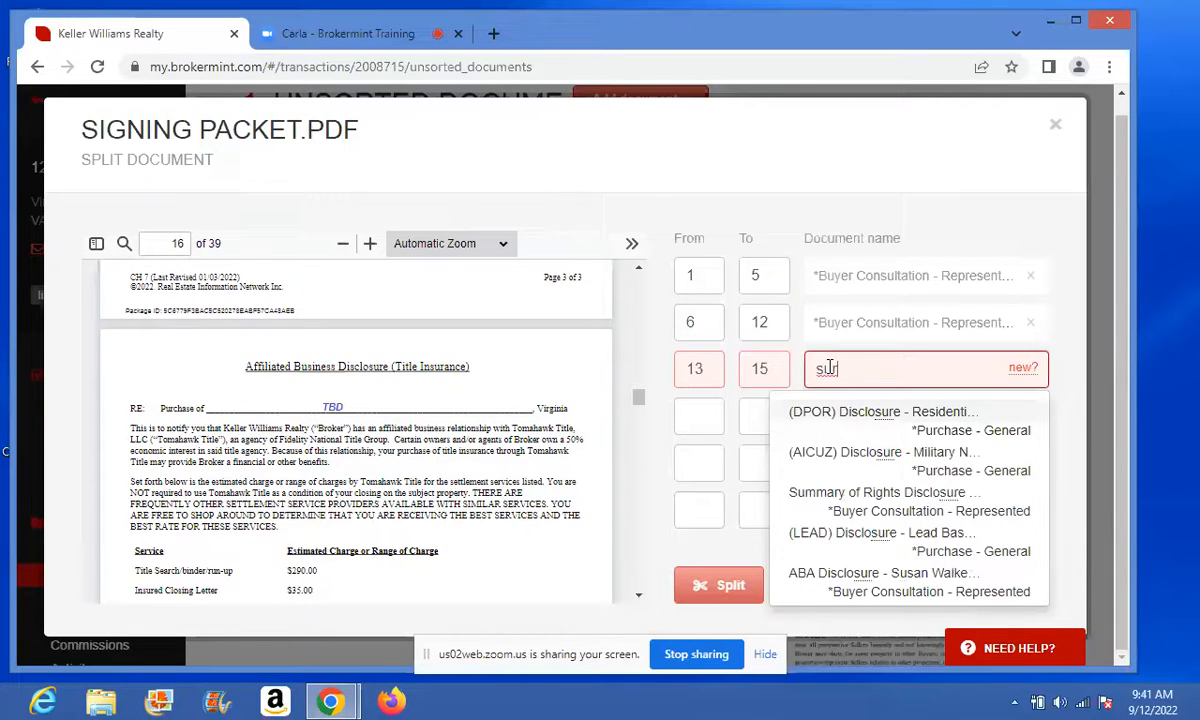
pyautogui.press('BackSpace')
pyautogui.write('mm')
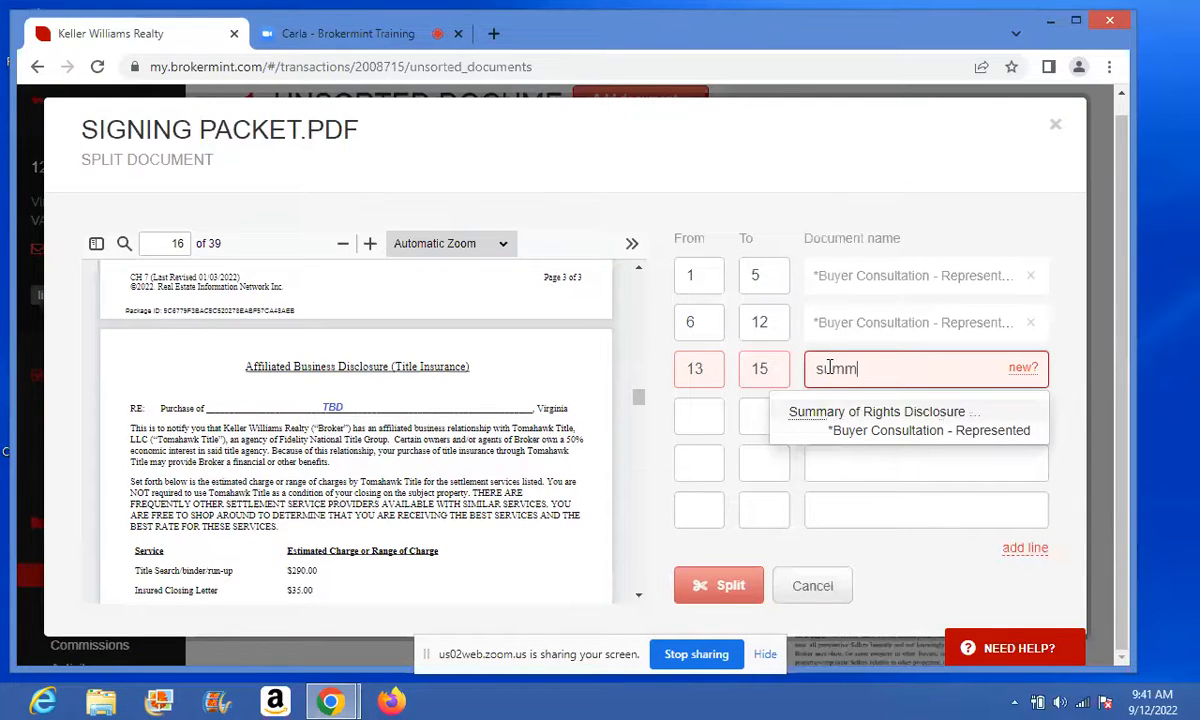
pyautogui.click(865, 405)
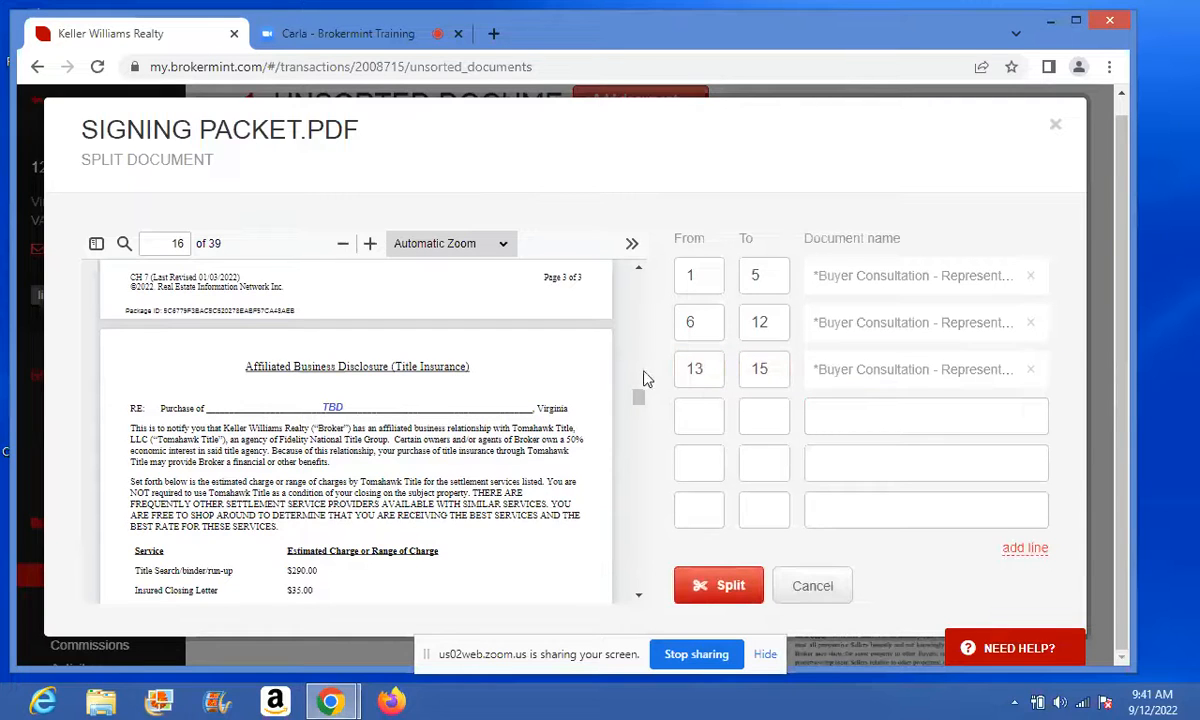
# - Add a fourth range for page 16 assigned to the ABA Disclosure
pyautogui.click(638, 598)
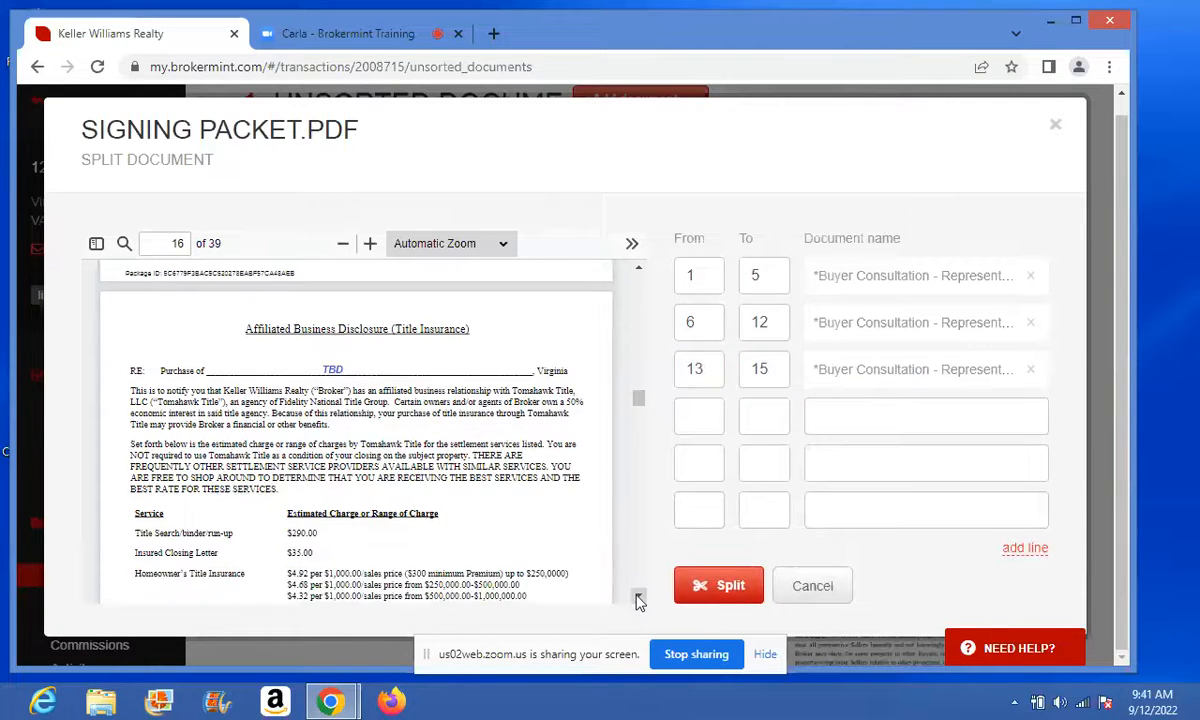
pyautogui.click(638, 598)
pyautogui.click(638, 598)
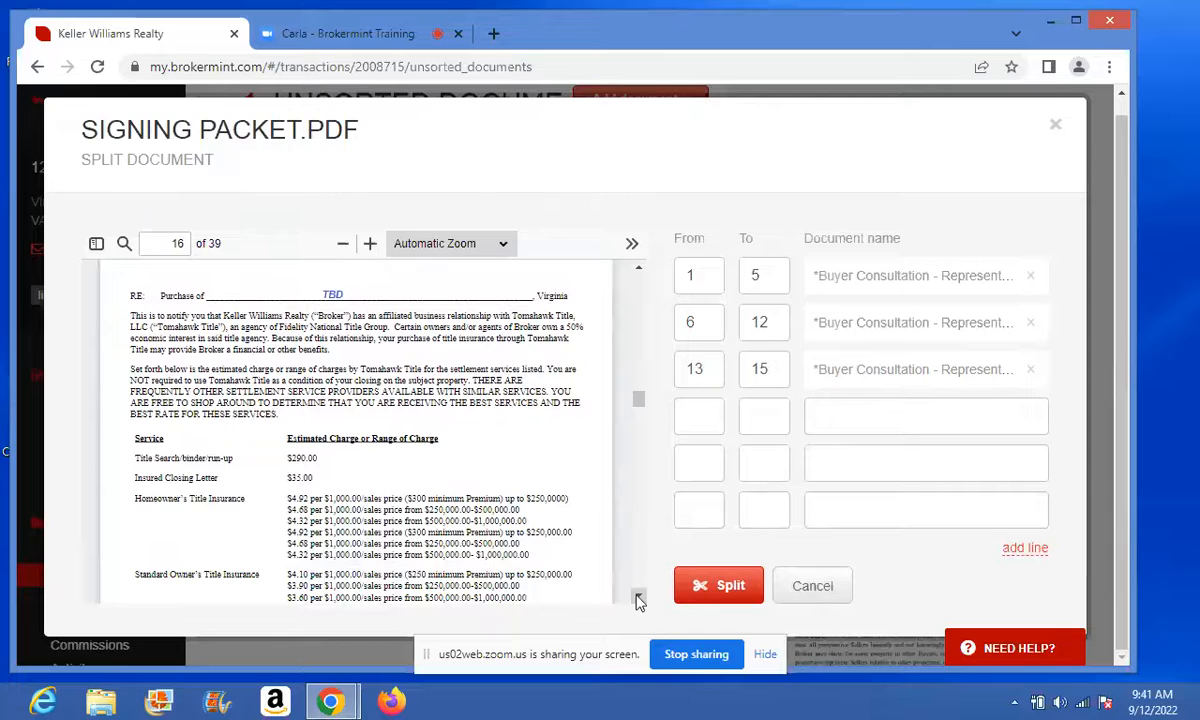
pyautogui.click(702, 412)
pyautogui.write('16')
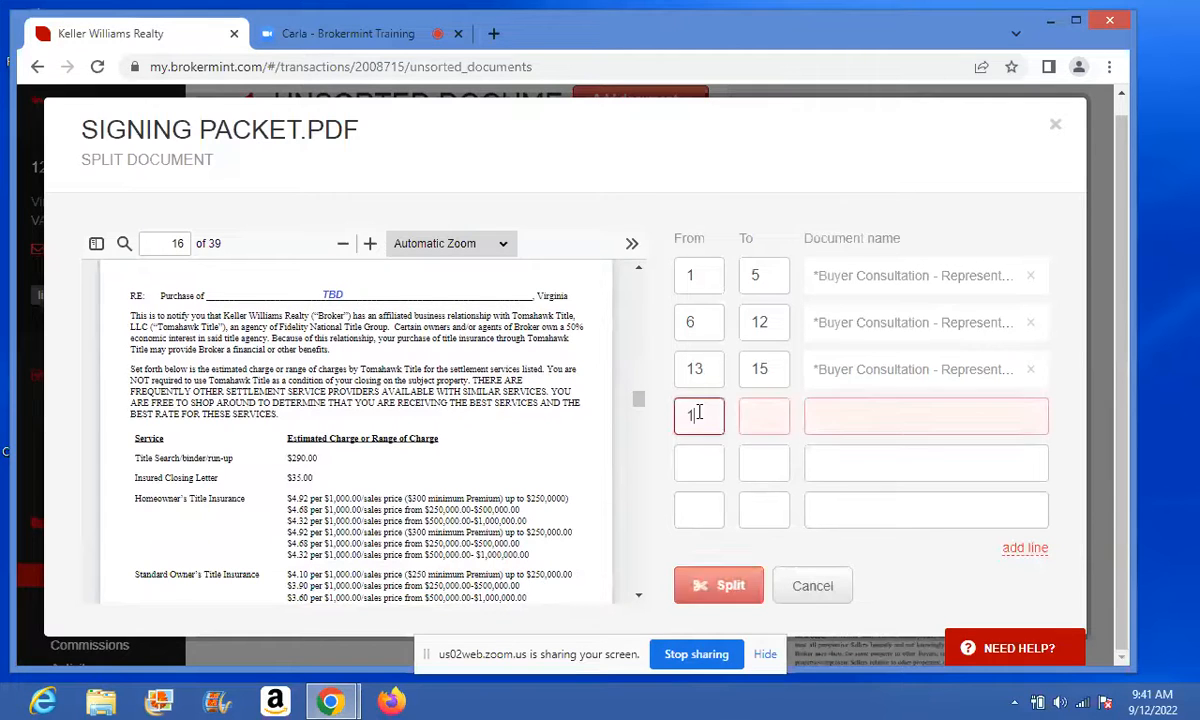
pyautogui.click(770, 414)
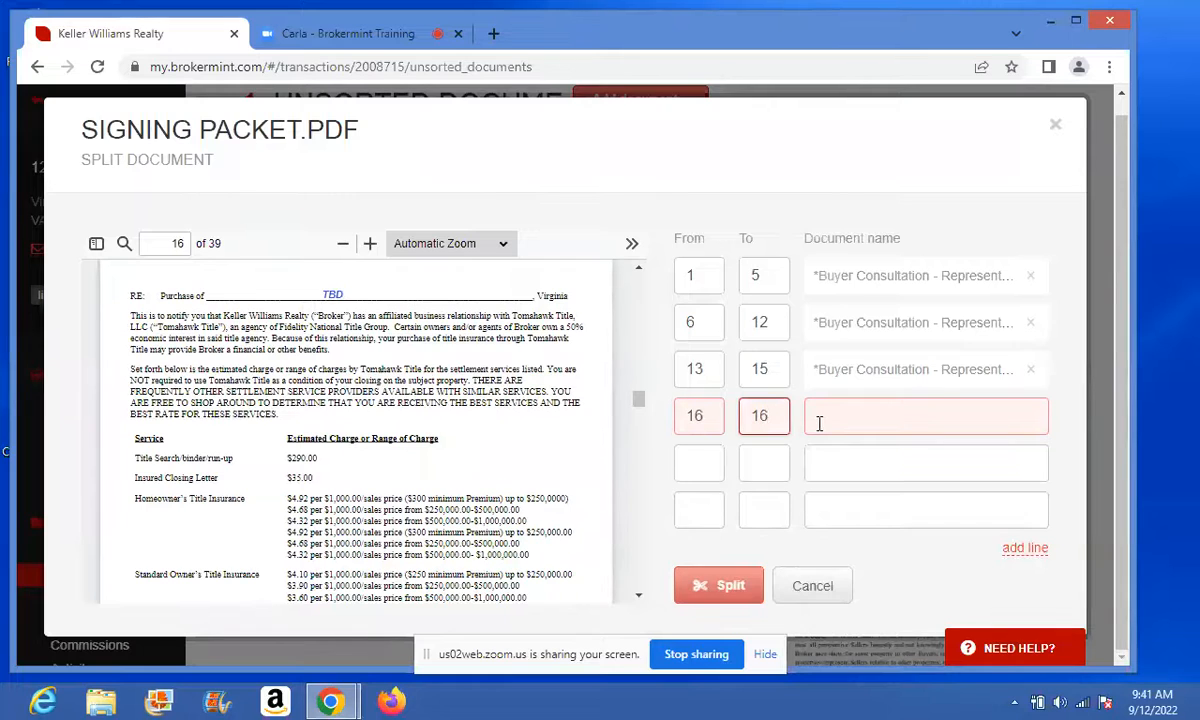
pyautogui.click(819, 422)
pyautogui.write('aba')
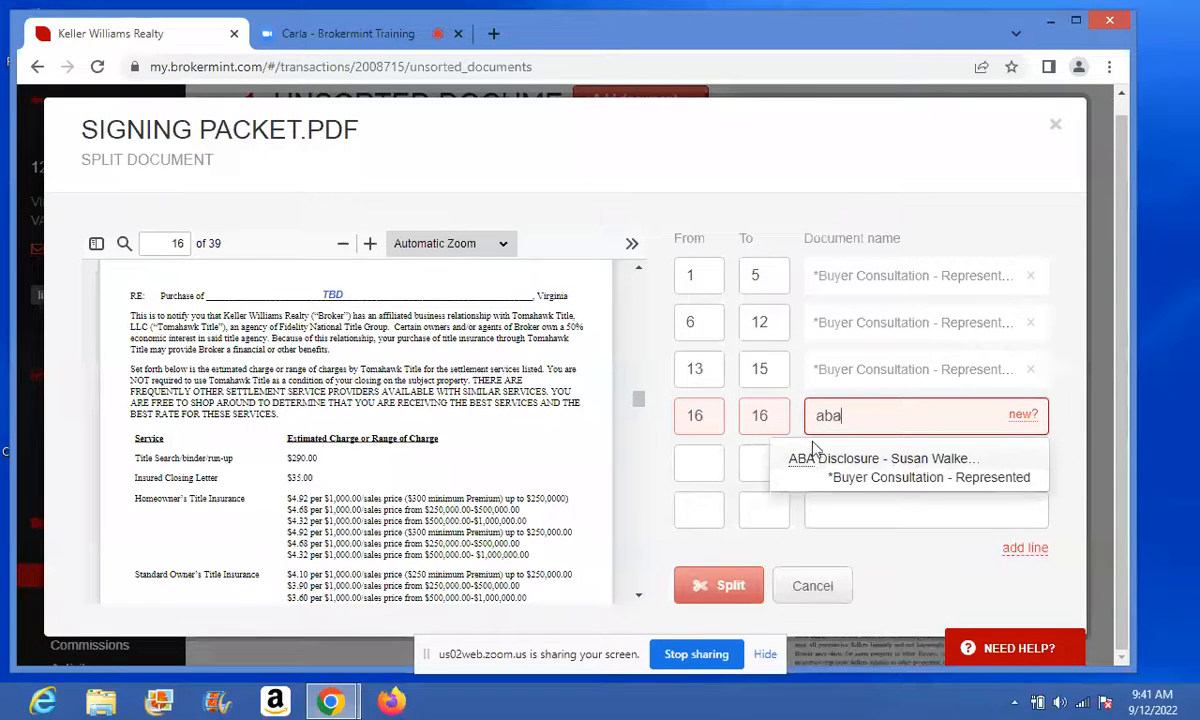
pyautogui.click(822, 465)
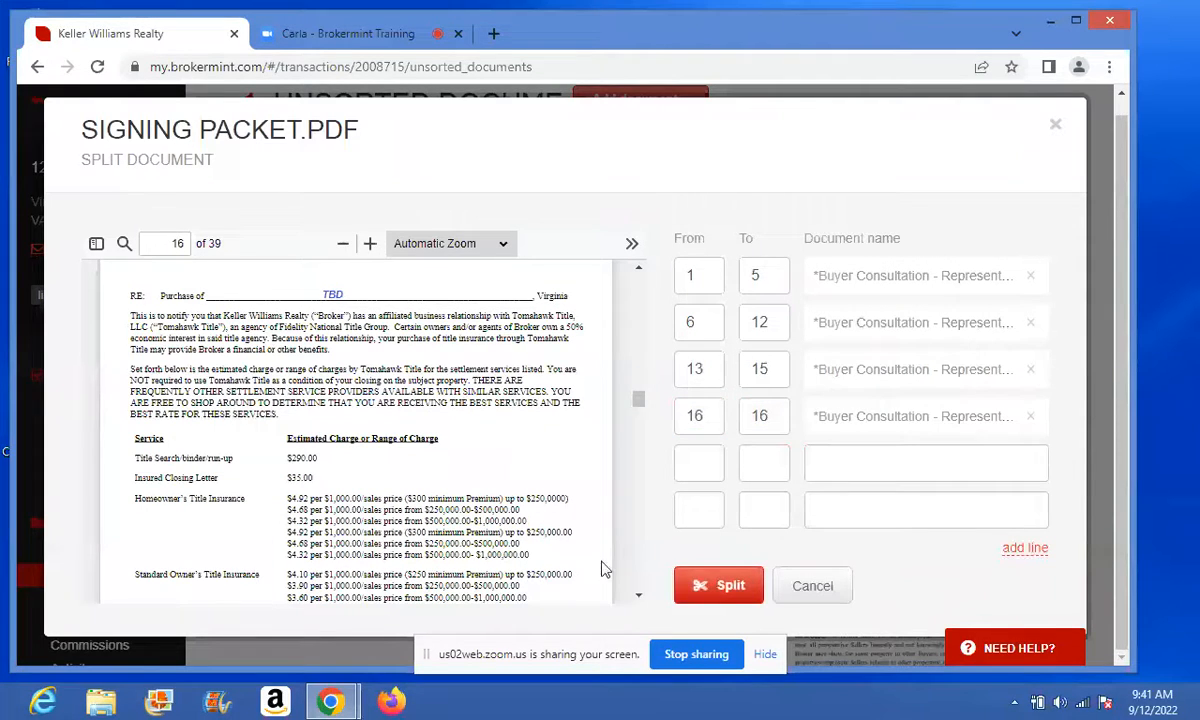
# - Add a fifth range for page 17 assigned to the Escrow Agency Notice
pyautogui.click(638, 598)
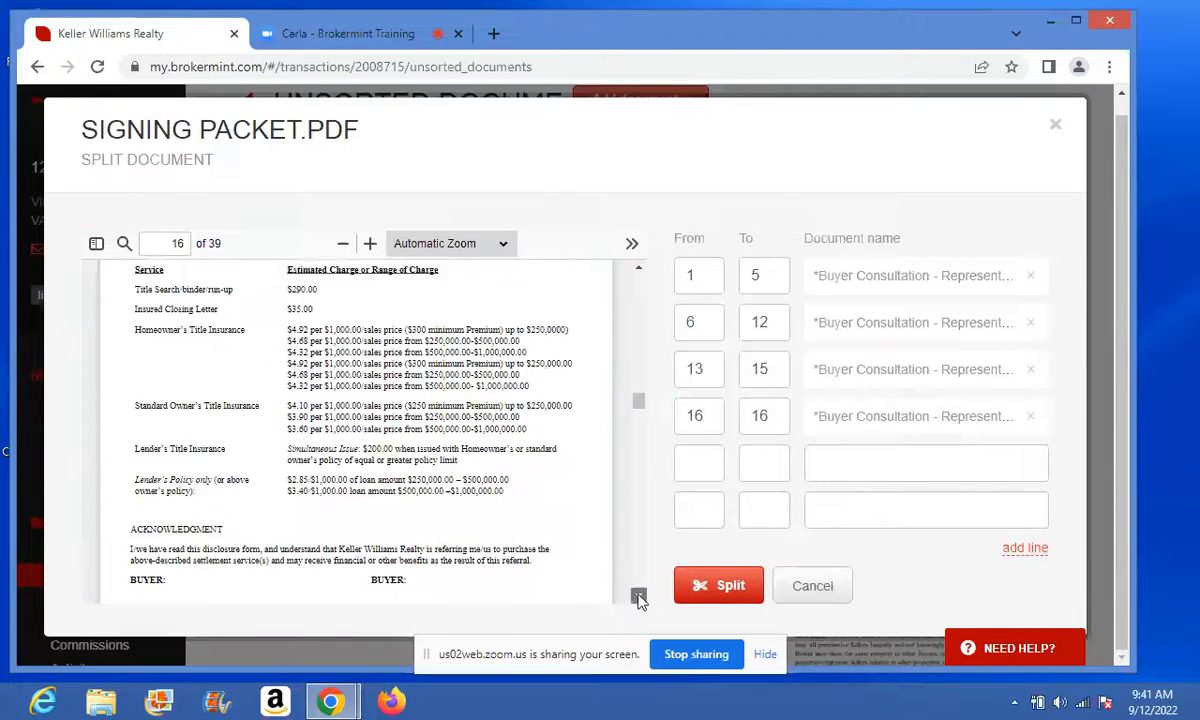
pyautogui.moveTo(638, 598); pyautogui.dragTo(638, 598)
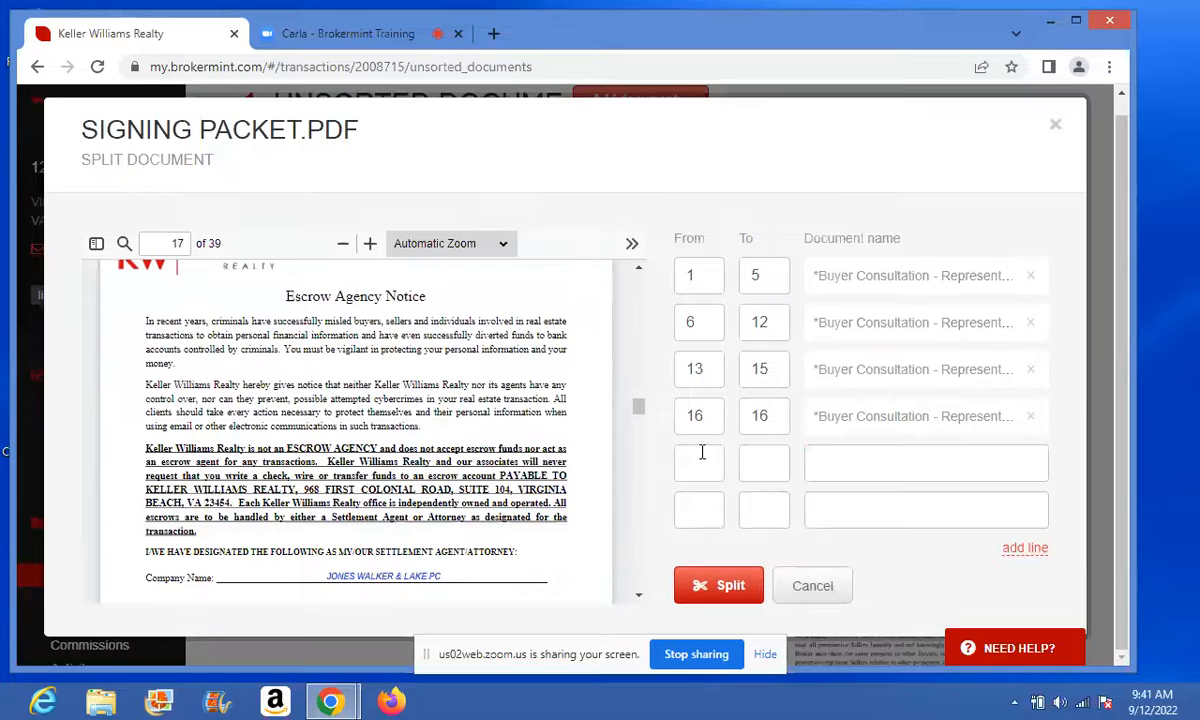
pyautogui.click(702, 460)
pyautogui.write('17')
pyautogui.press('Tab')
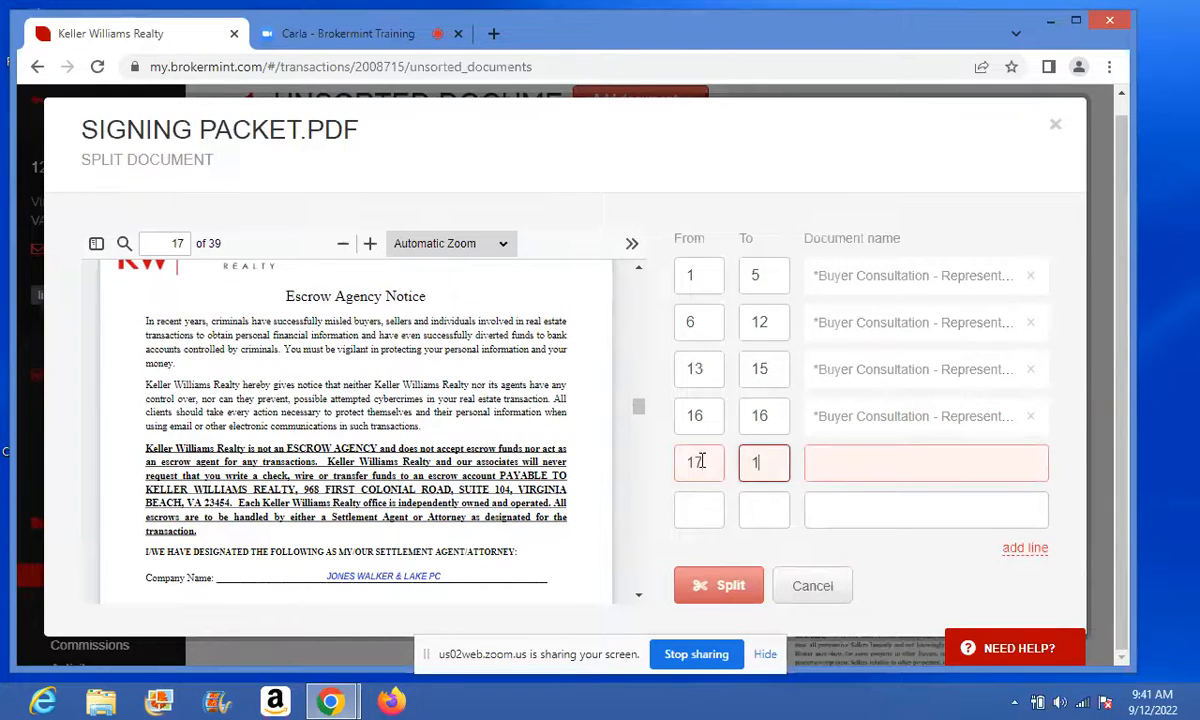
pyautogui.write('171')
pyautogui.write('1')
pyautogui.click(847, 460)
pyautogui.write('e')
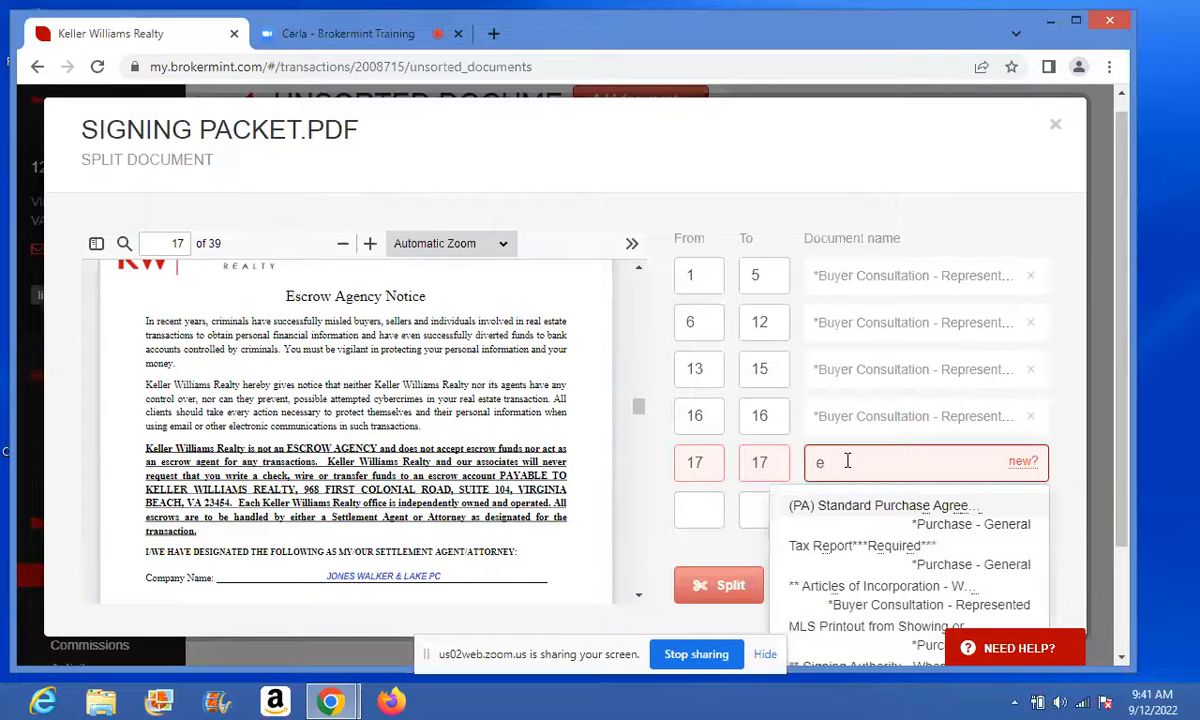
pyautogui.write('sc')
pyautogui.click(850, 505)
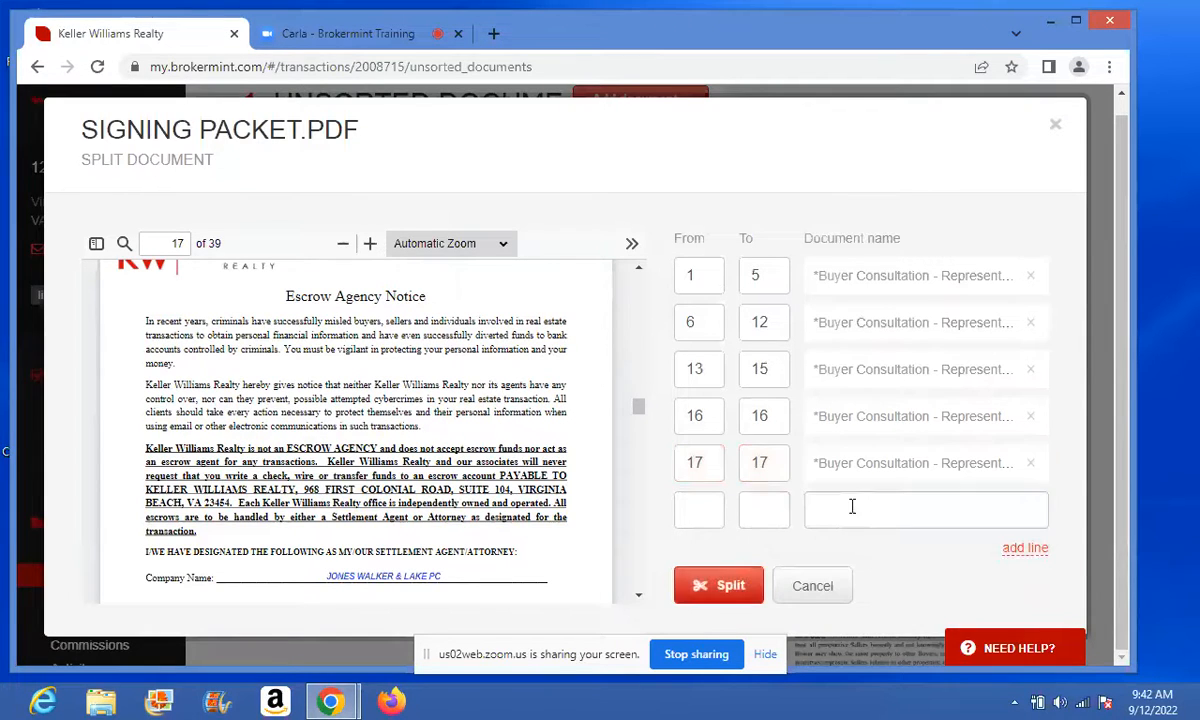
# - Add a sixth range for page 18 assigned to the Cyber Security Notice
pyautogui.click(708, 512)
pyautogui.write('1')
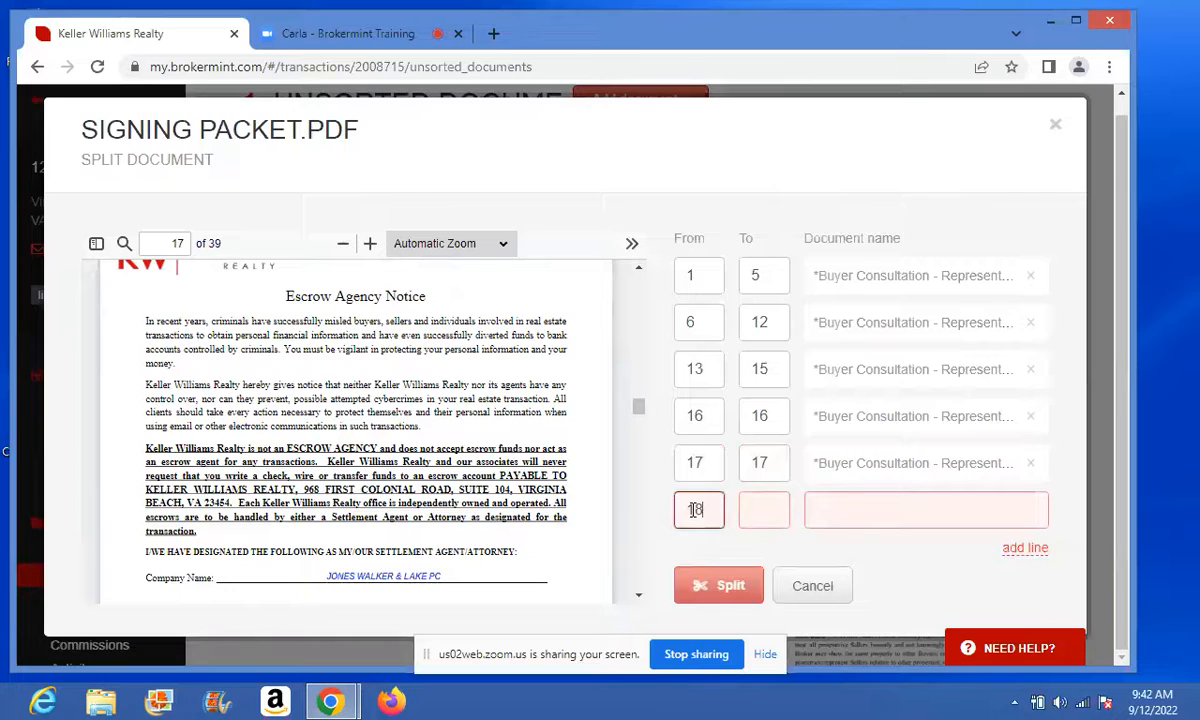
pyautogui.write('8')
pyautogui.press('Tab')
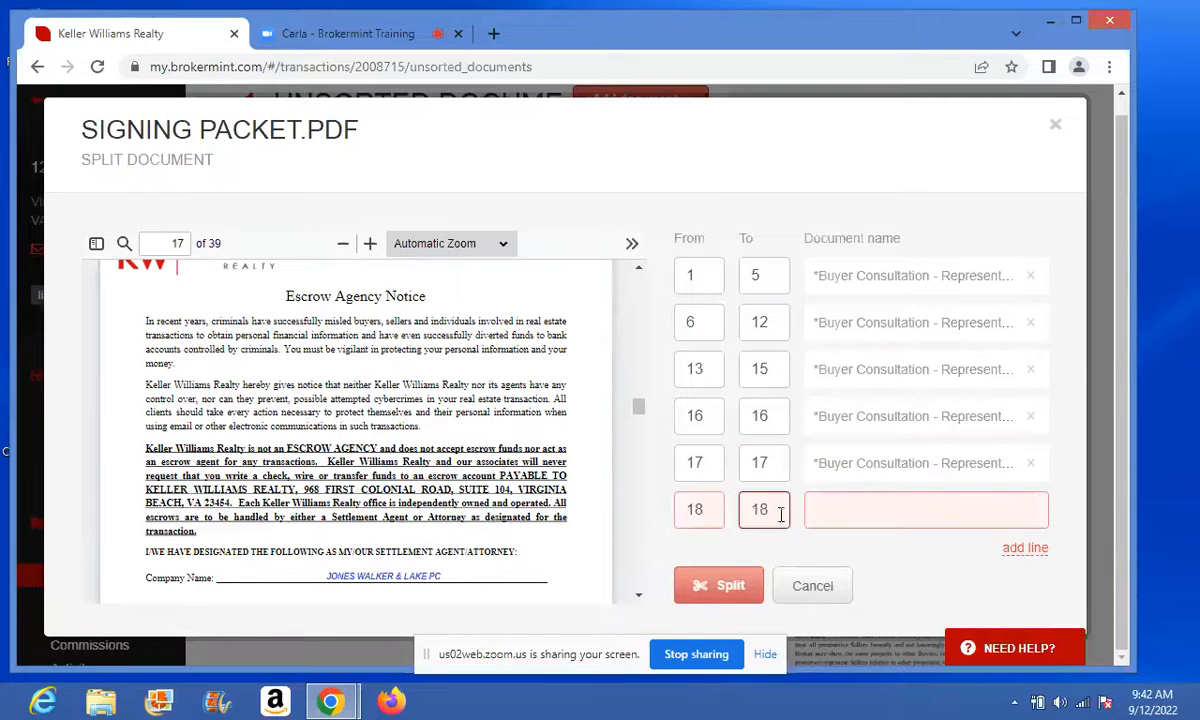
pyautogui.click(829, 510)
pyautogui.write('cybe')
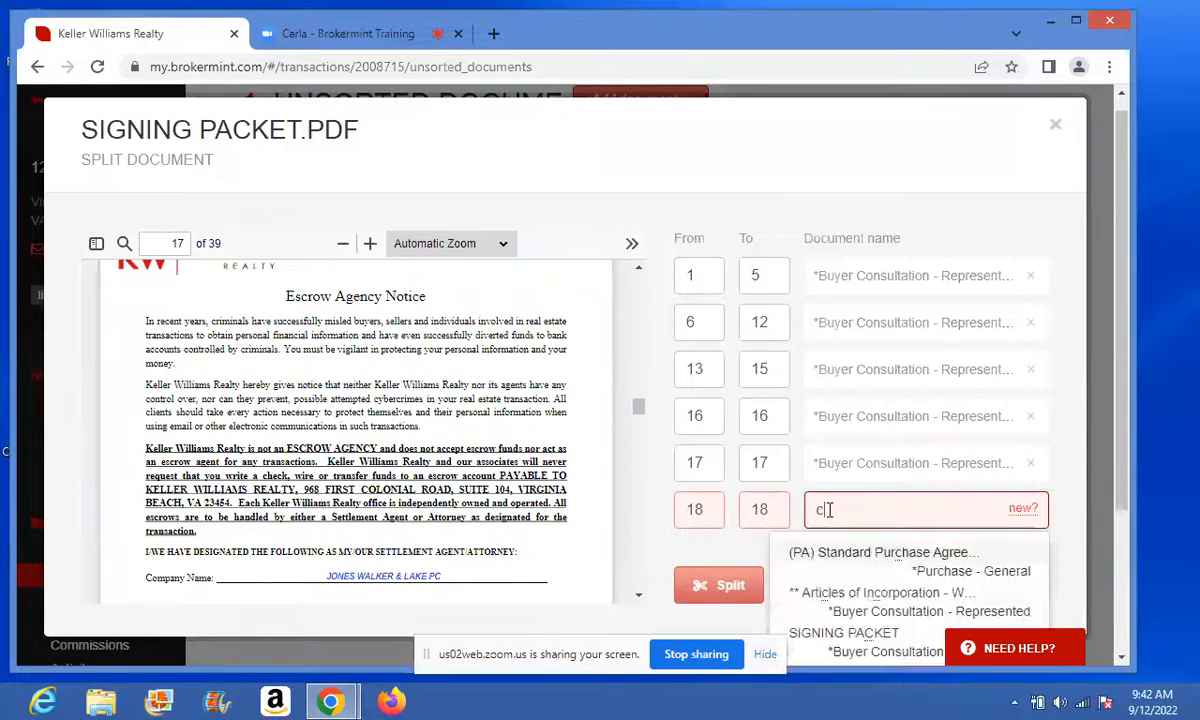
pyautogui.click(828, 551)
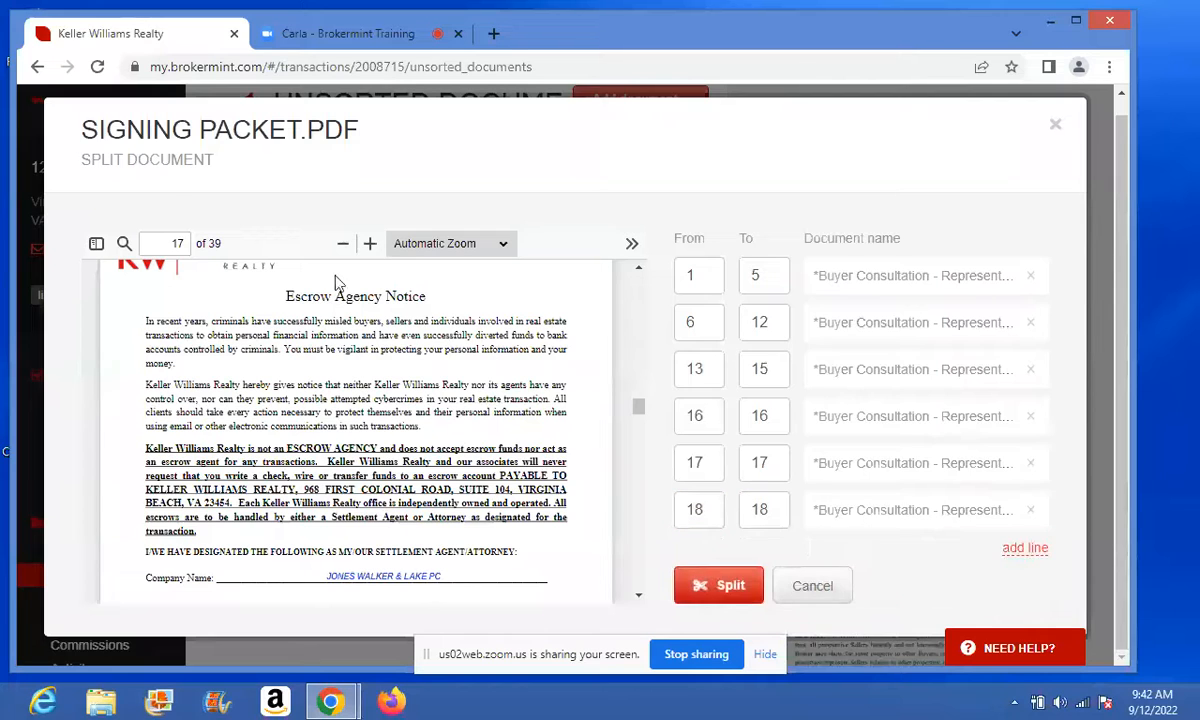
pyautogui.click(638, 597)
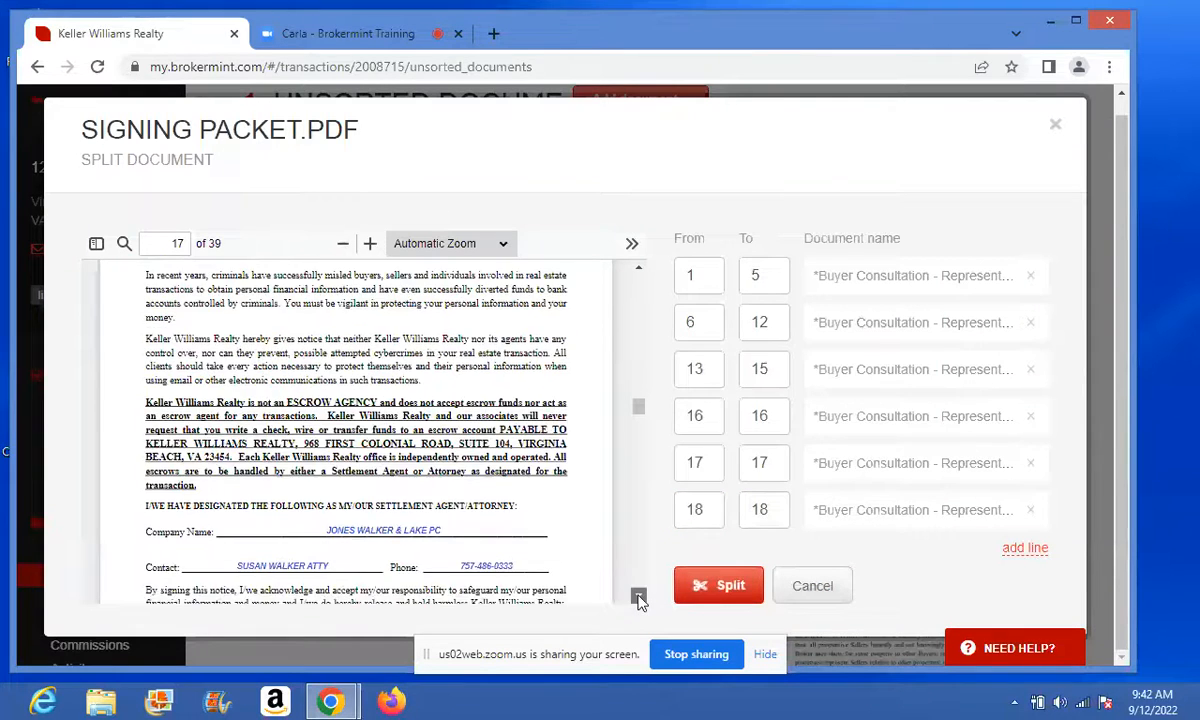
pyautogui.click(638, 597)
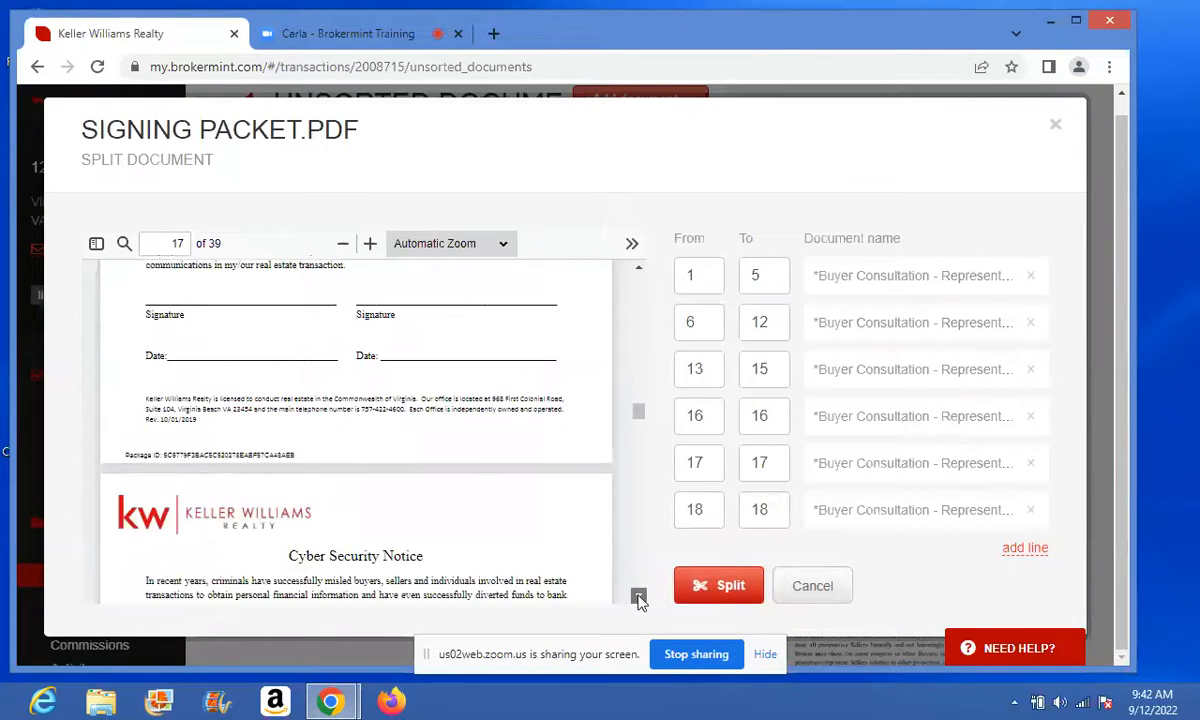
pyautogui.click(638, 597)
# - Add a seventh split range covering pages 19 to 39
pyautogui.click(638, 597)
pyautogui.click(638, 597)
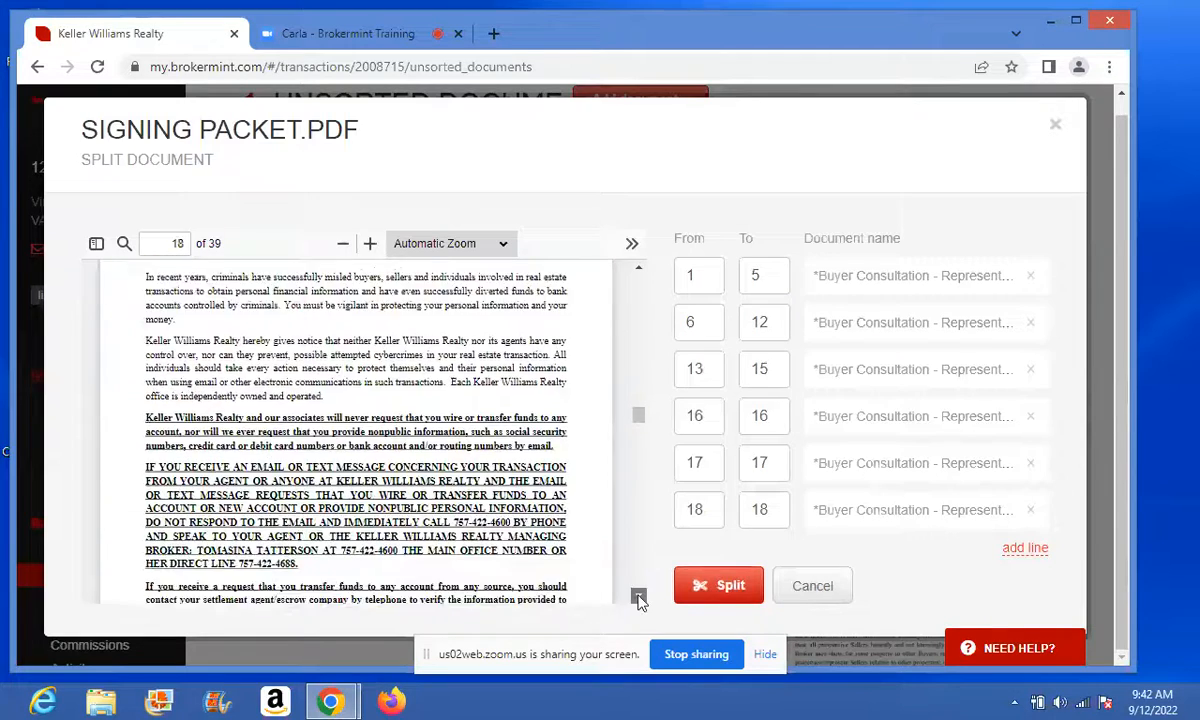
pyautogui.click(638, 597)
pyautogui.click(638, 597)
pyautogui.click(638, 597)
pyautogui.click(638, 597)
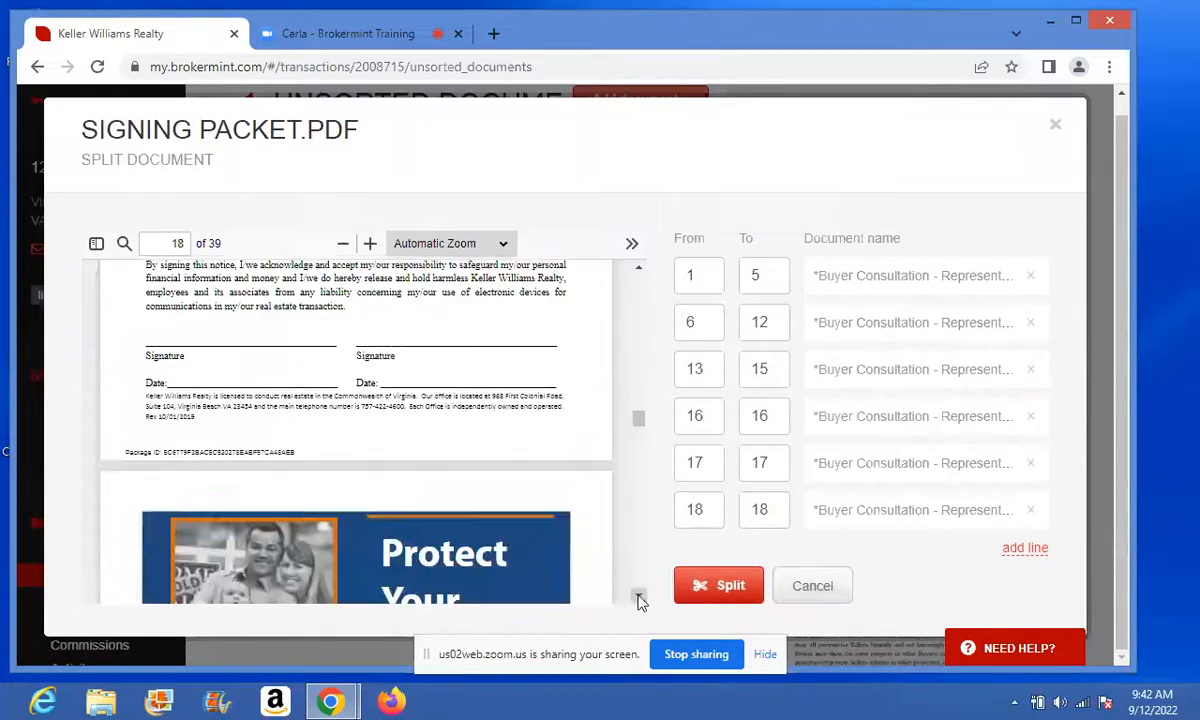
pyautogui.click(638, 597)
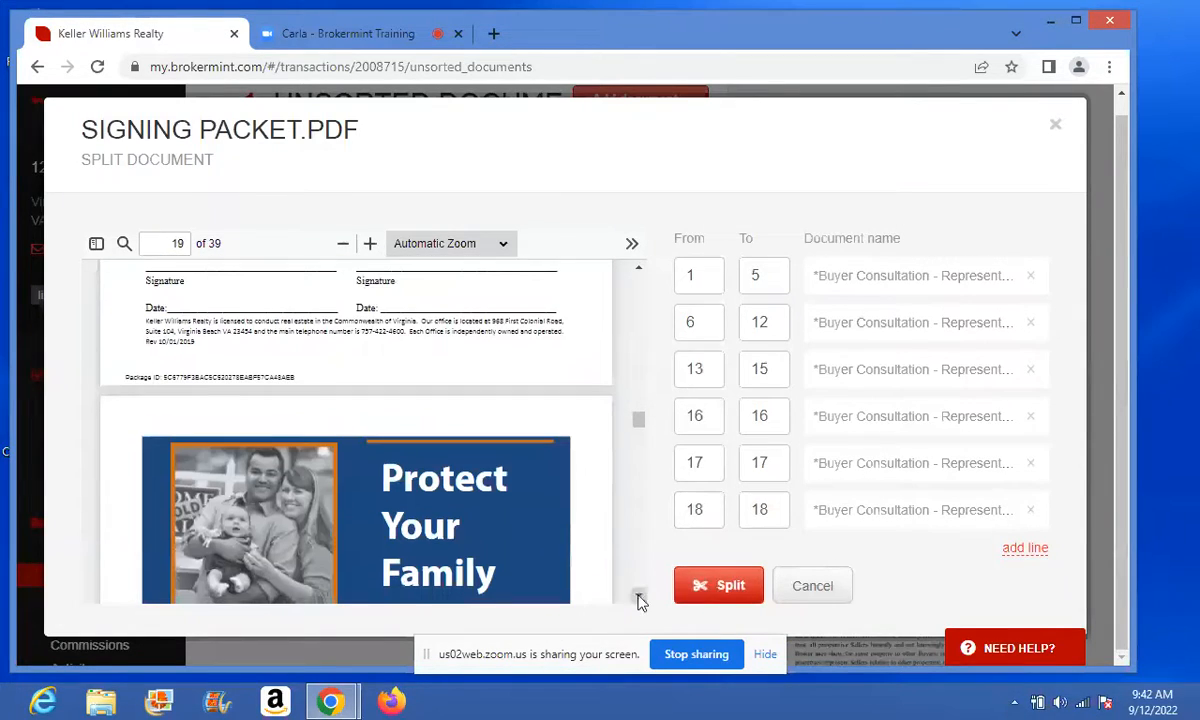
pyautogui.click(1025, 548)
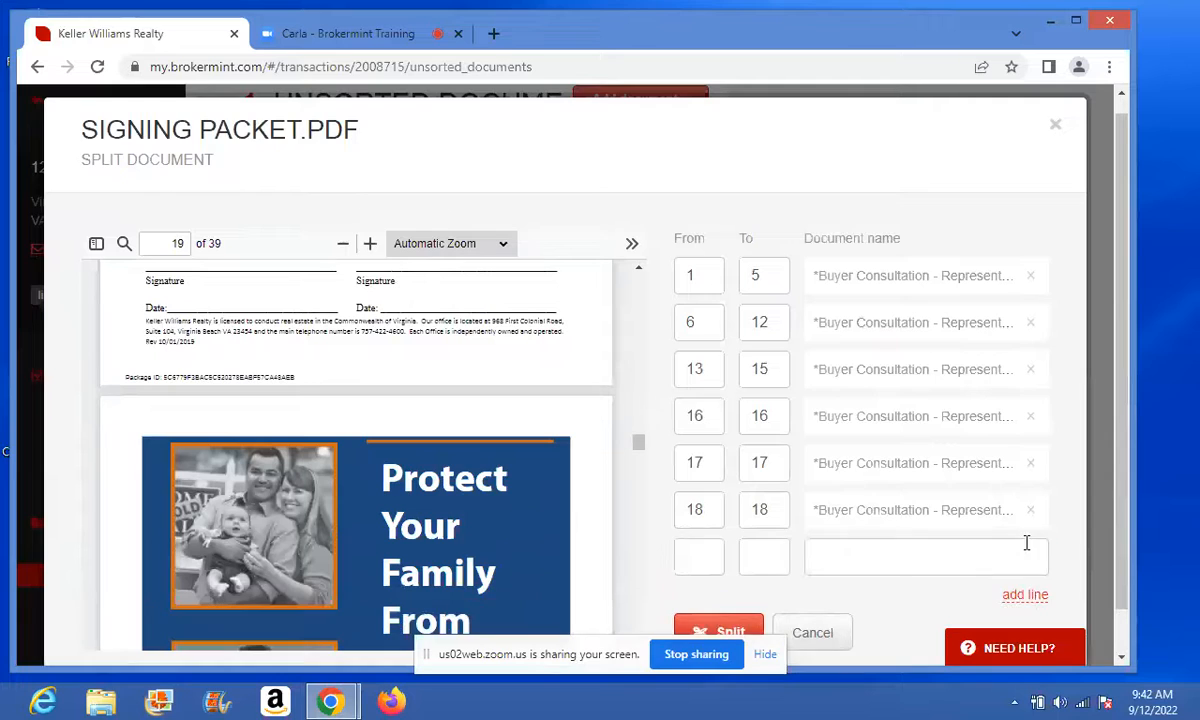
pyautogui.click(694, 557)
pyautogui.write('1')
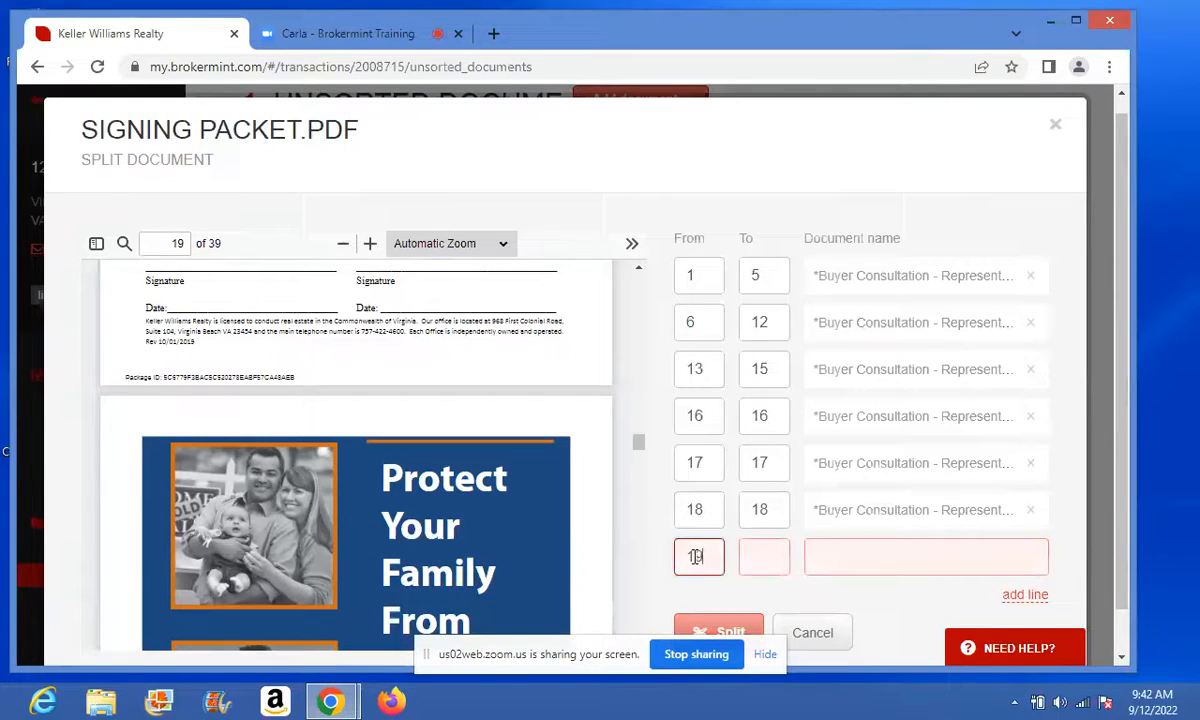
pyautogui.write('9')
pyautogui.click(776, 565)
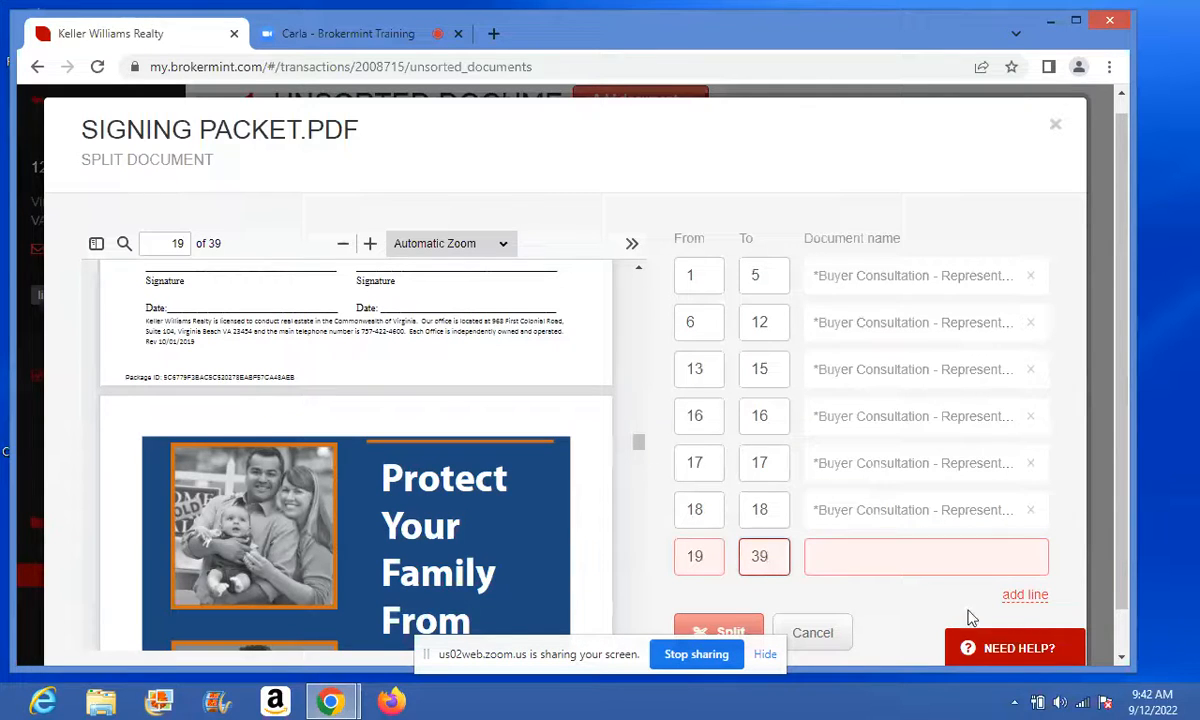
# - Name the range the Purchase - General (LEAD) Disclosure and split the signing packet
pyautogui.click(914, 557)
pyautogui.write('lea')
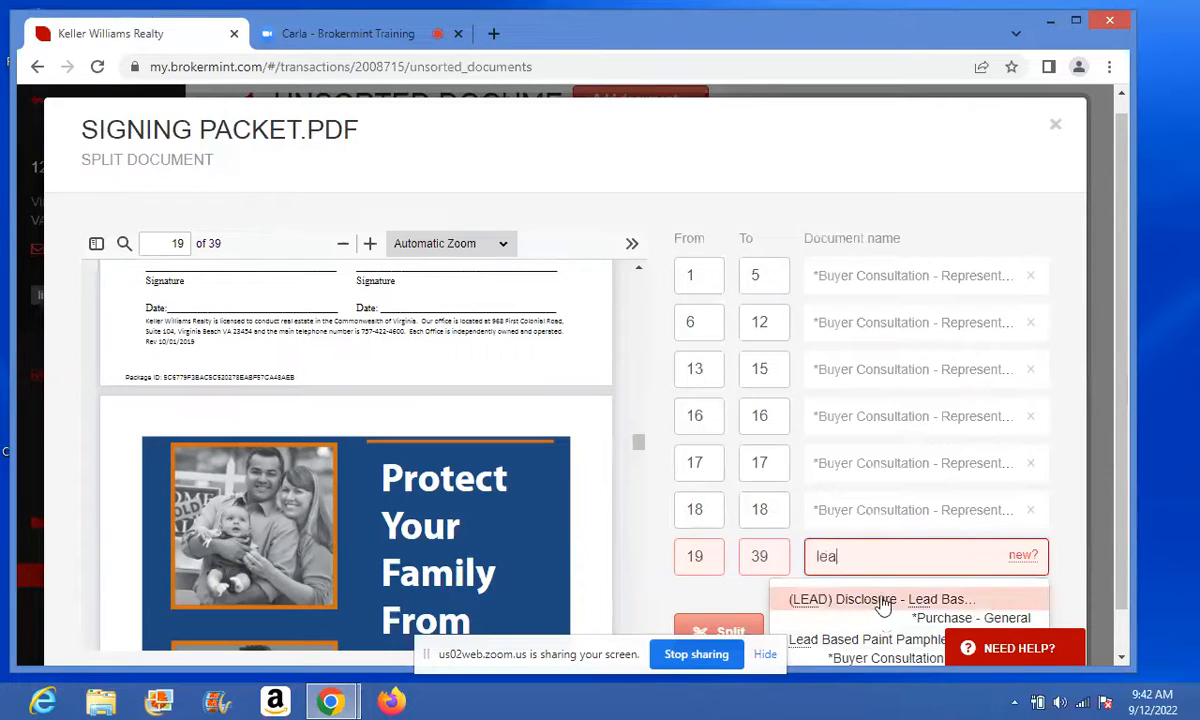
pyautogui.click(883, 600)
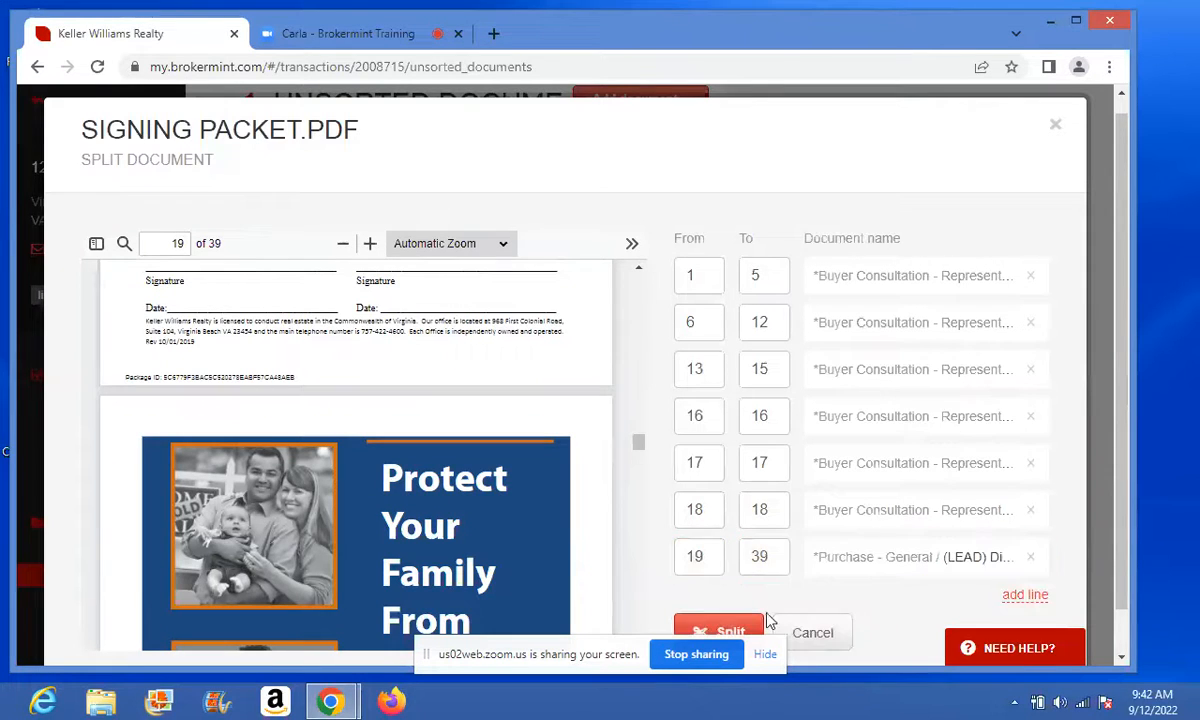
pyautogui.click(741, 631)
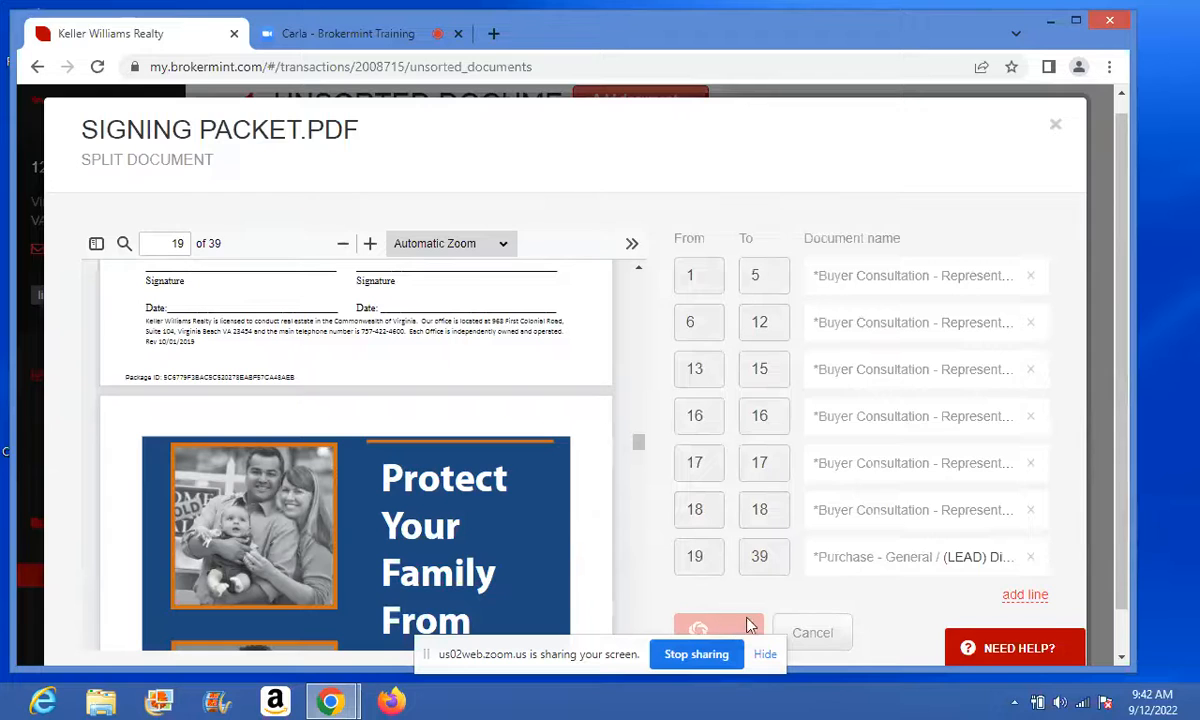
pyautogui.scroll(-1, 1120, 519)
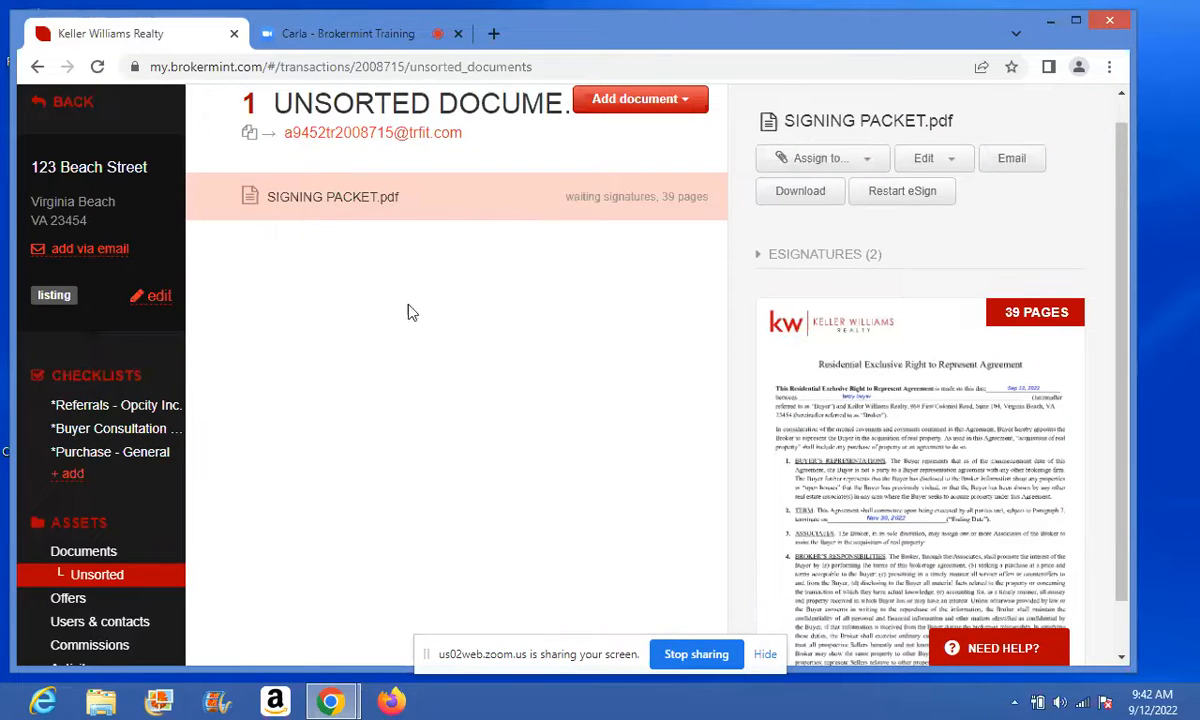
# - Open the Buyer Consultation checklist and view the Consumer Disclosure Form (CDIF) task
pyautogui.click(143, 433)
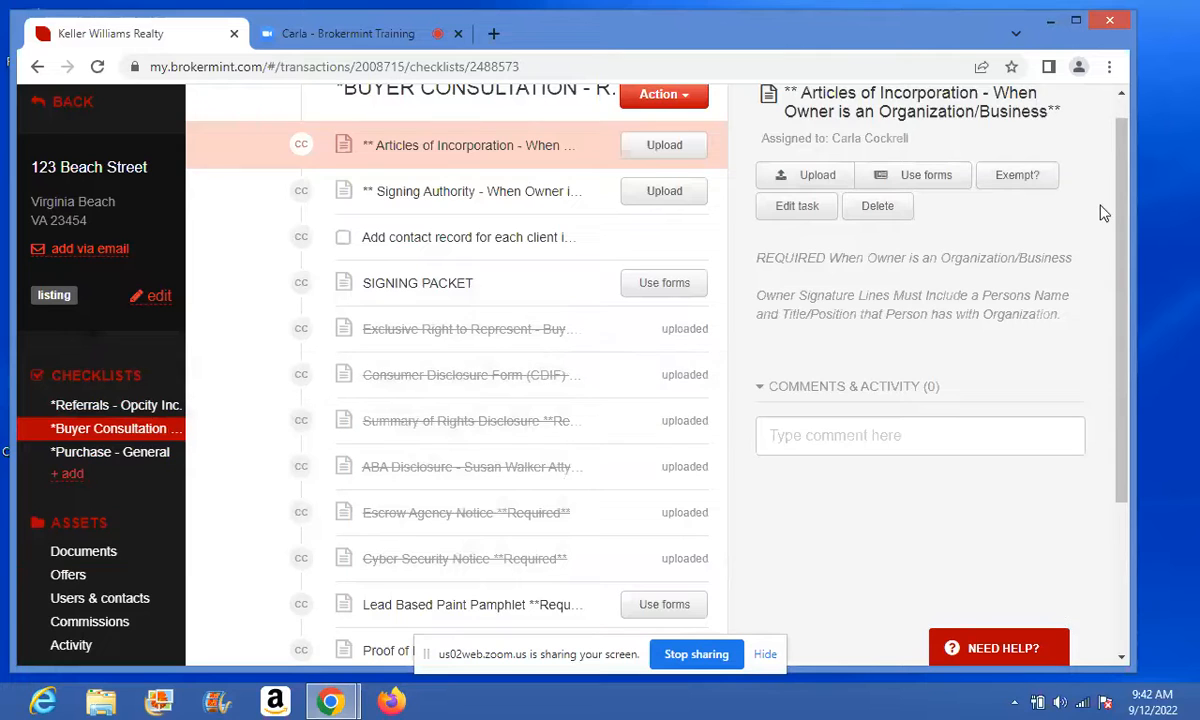
pyautogui.moveTo(1121, 227); pyautogui.dragTo(1125, 289)
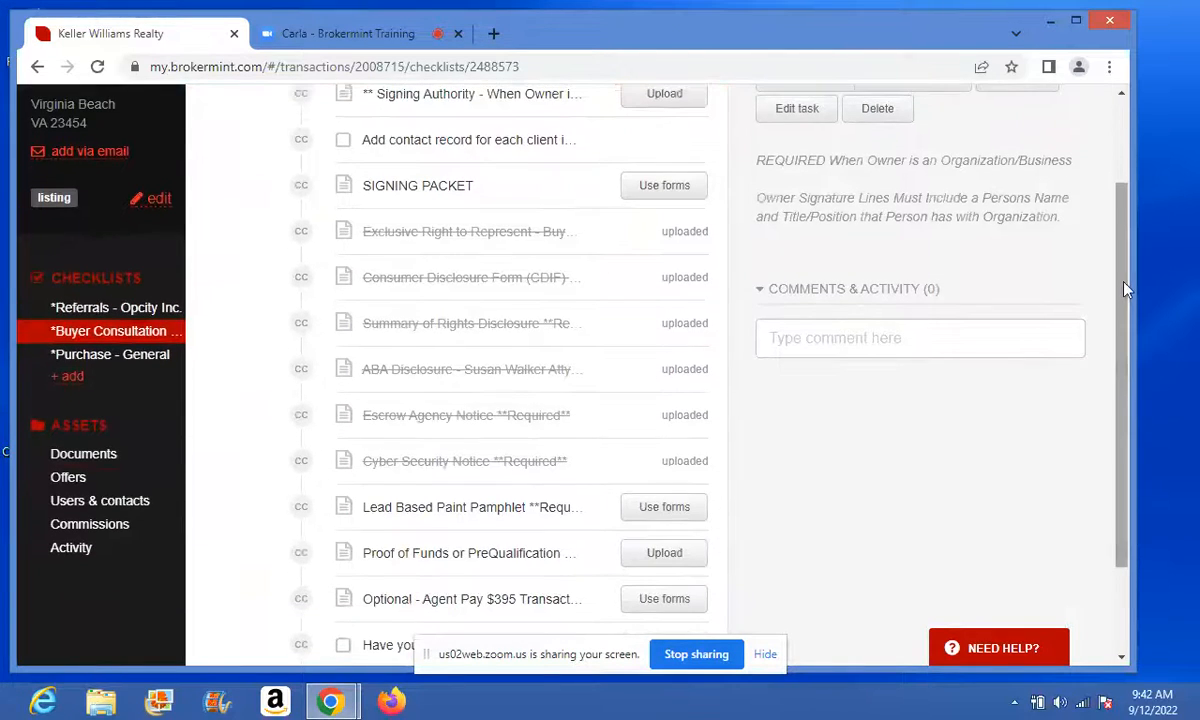
pyautogui.click(452, 275)
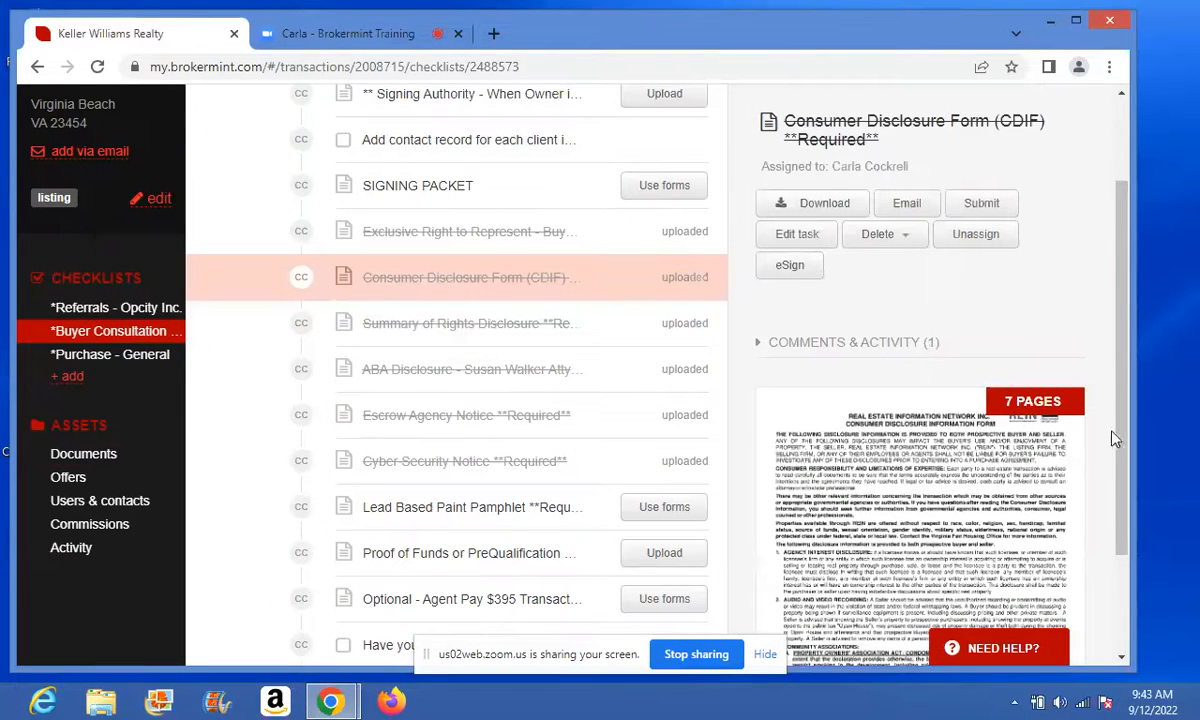
pyautogui.moveTo(1121, 438); pyautogui.dragTo(1098, 262)
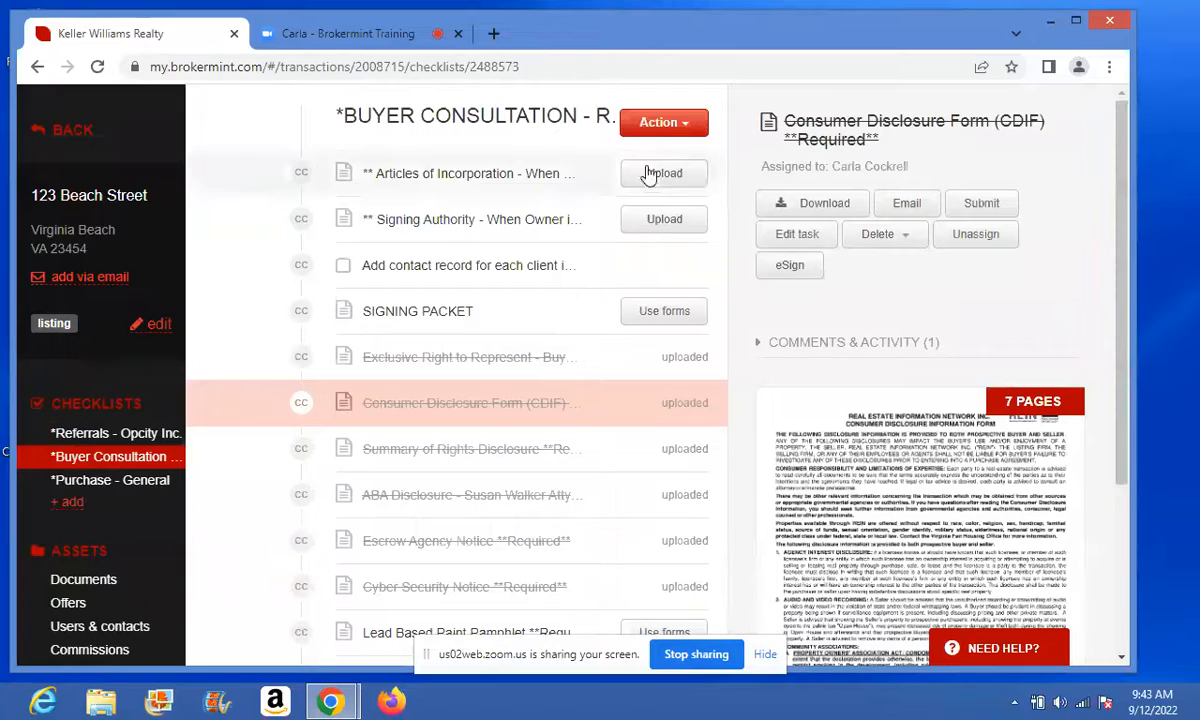
# - Back out of Submit for review, then expand the task's Comments & Activity
pyautogui.click(682, 122)
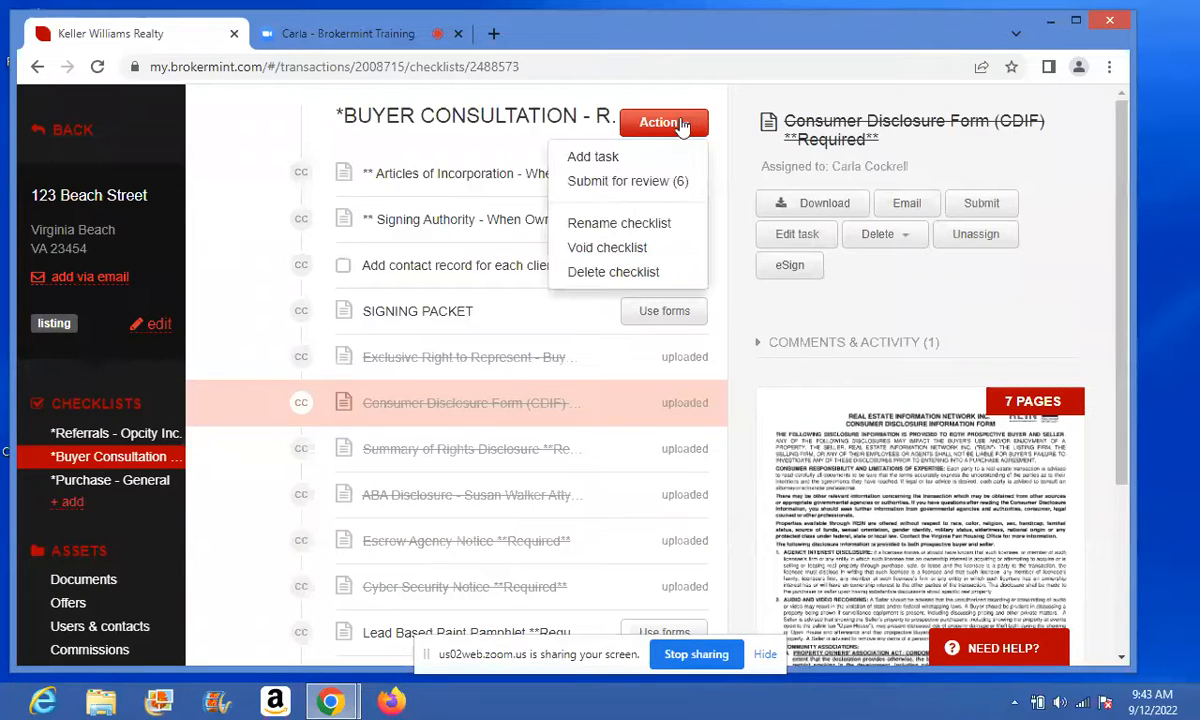
pyautogui.click(625, 184)
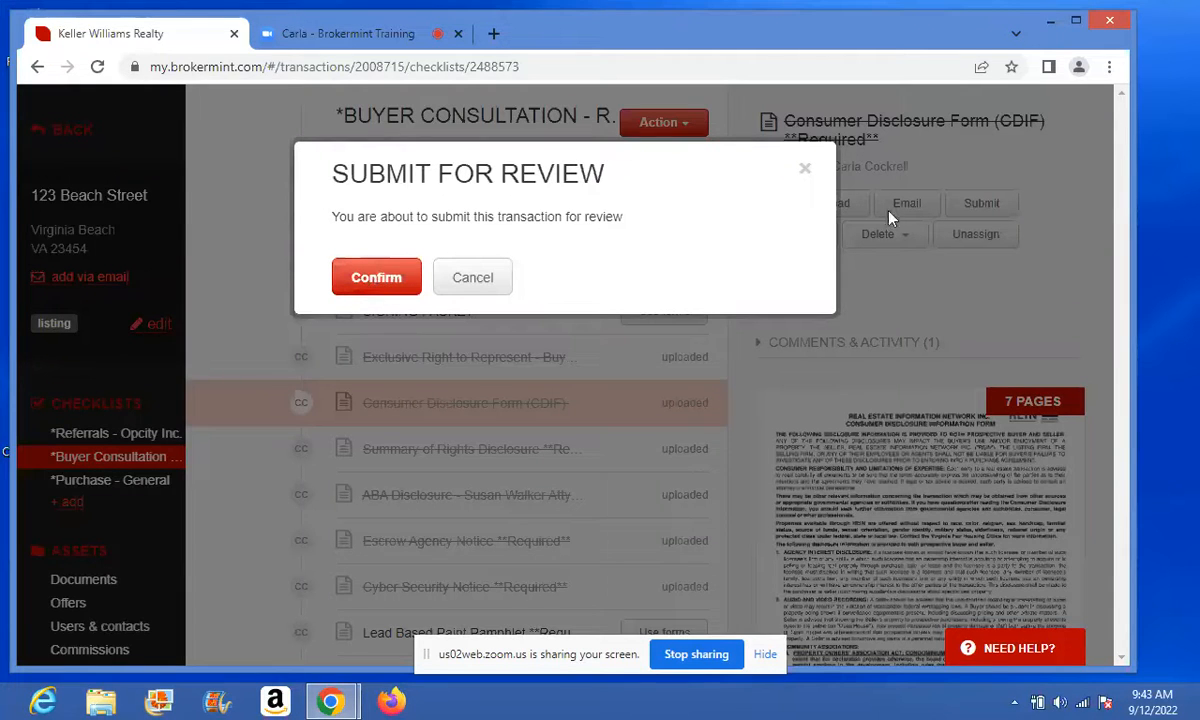
pyautogui.click(805, 169)
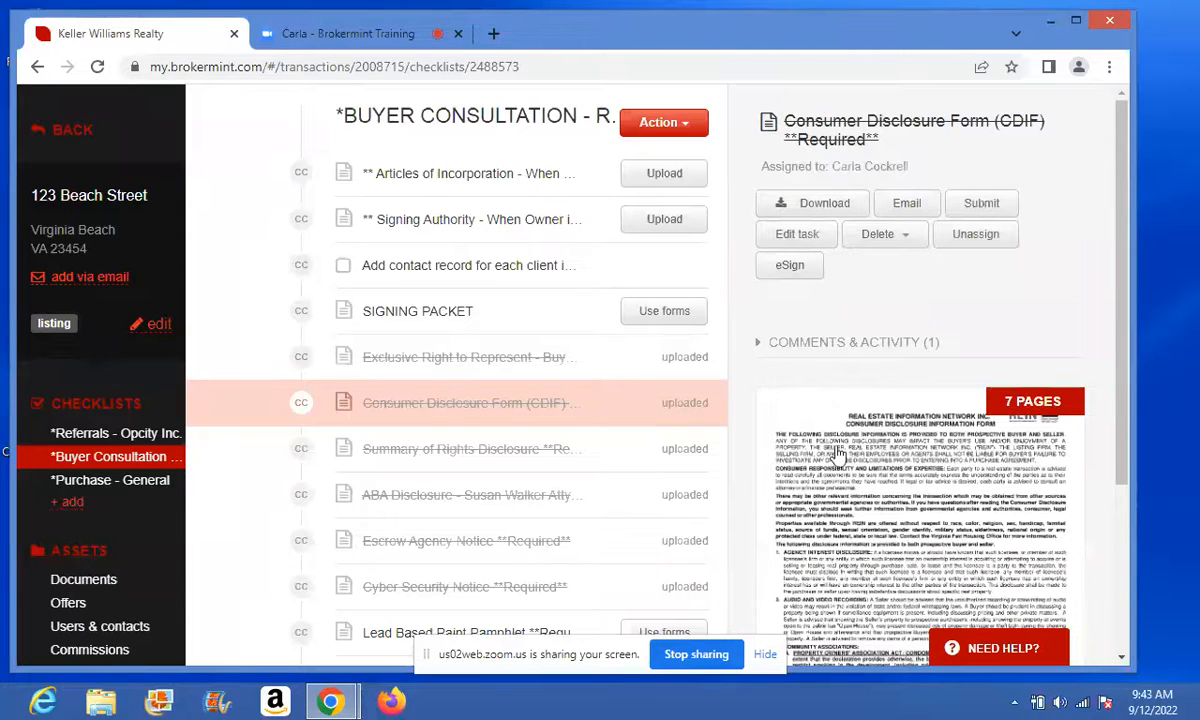
pyautogui.click(830, 343)
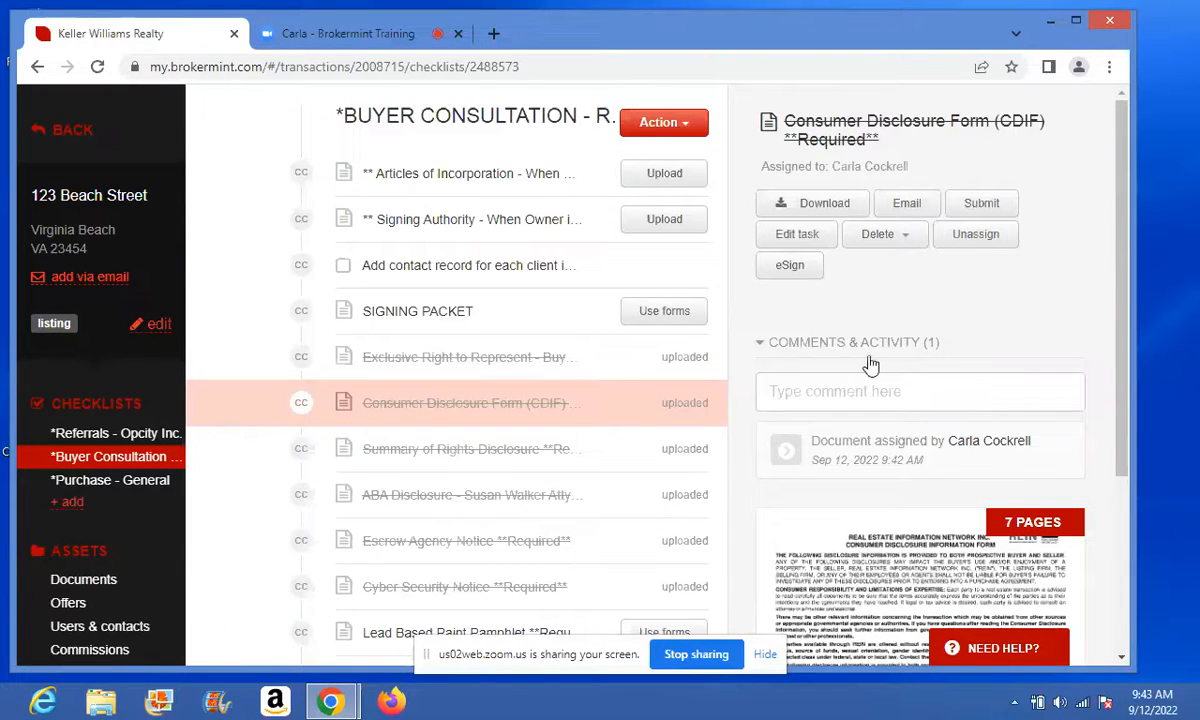
# - Open Purchase - General's CONTRACT PACKET task, check its e-signatures, and open its signing view
pyautogui.click(122, 484)
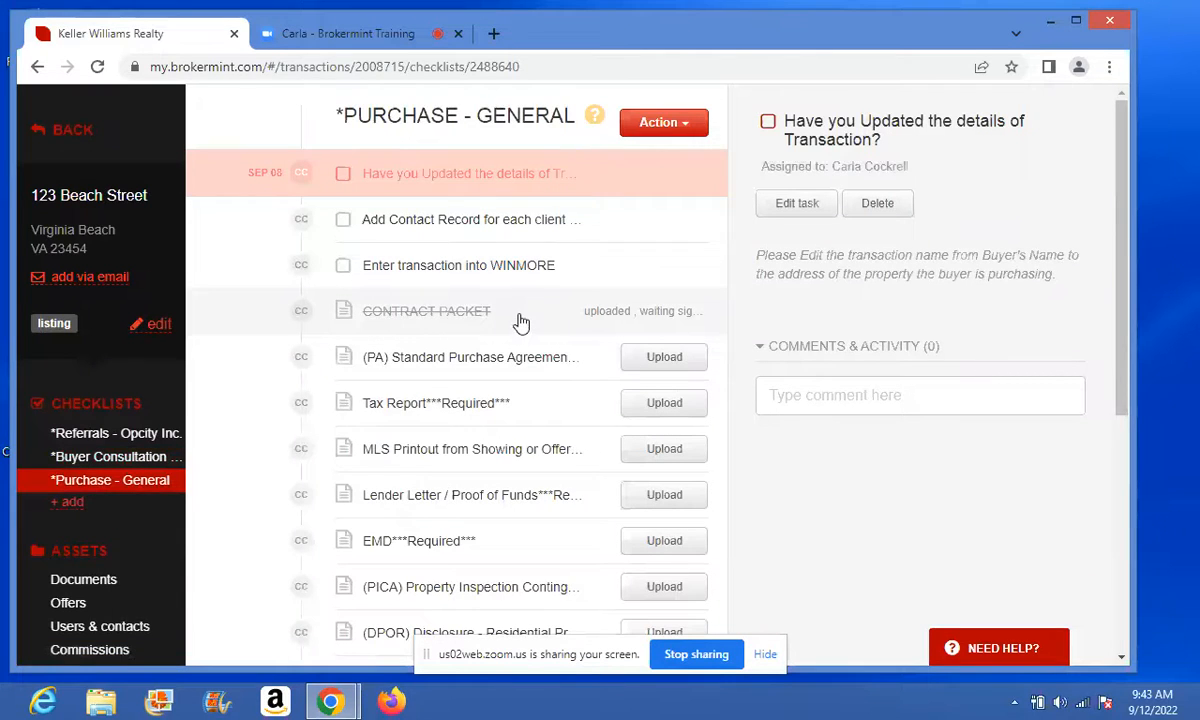
pyautogui.click(520, 322)
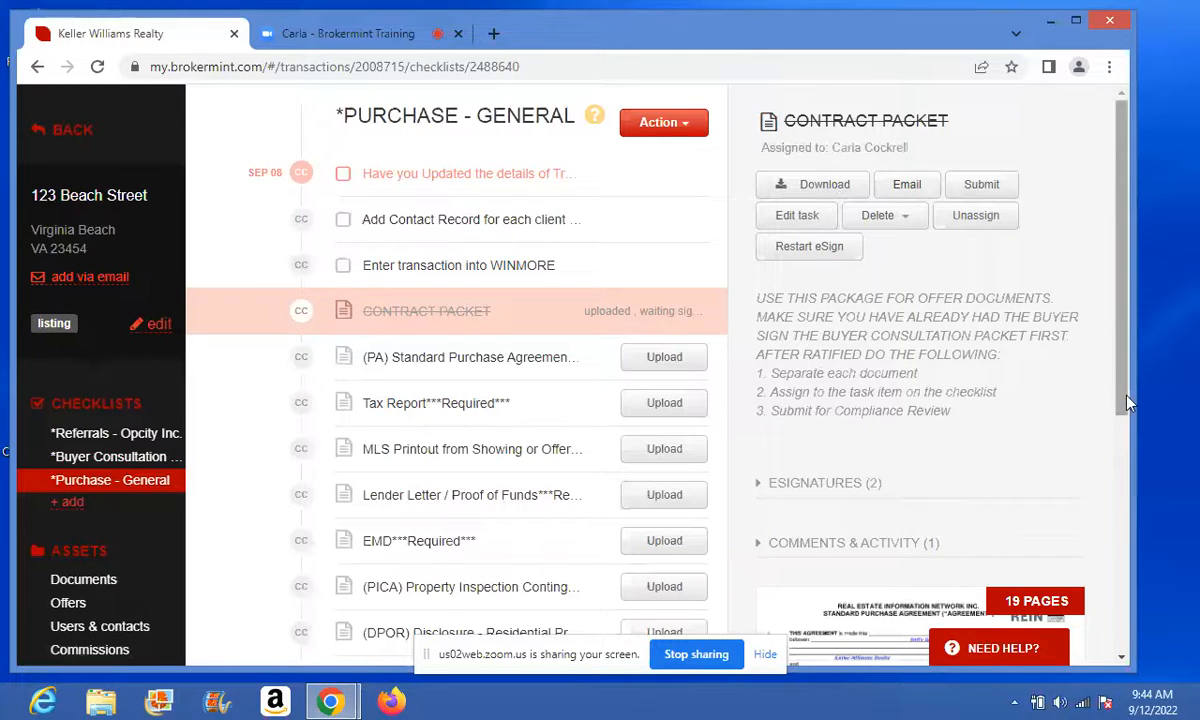
pyautogui.moveTo(1127, 400); pyautogui.dragTo(1119, 476)
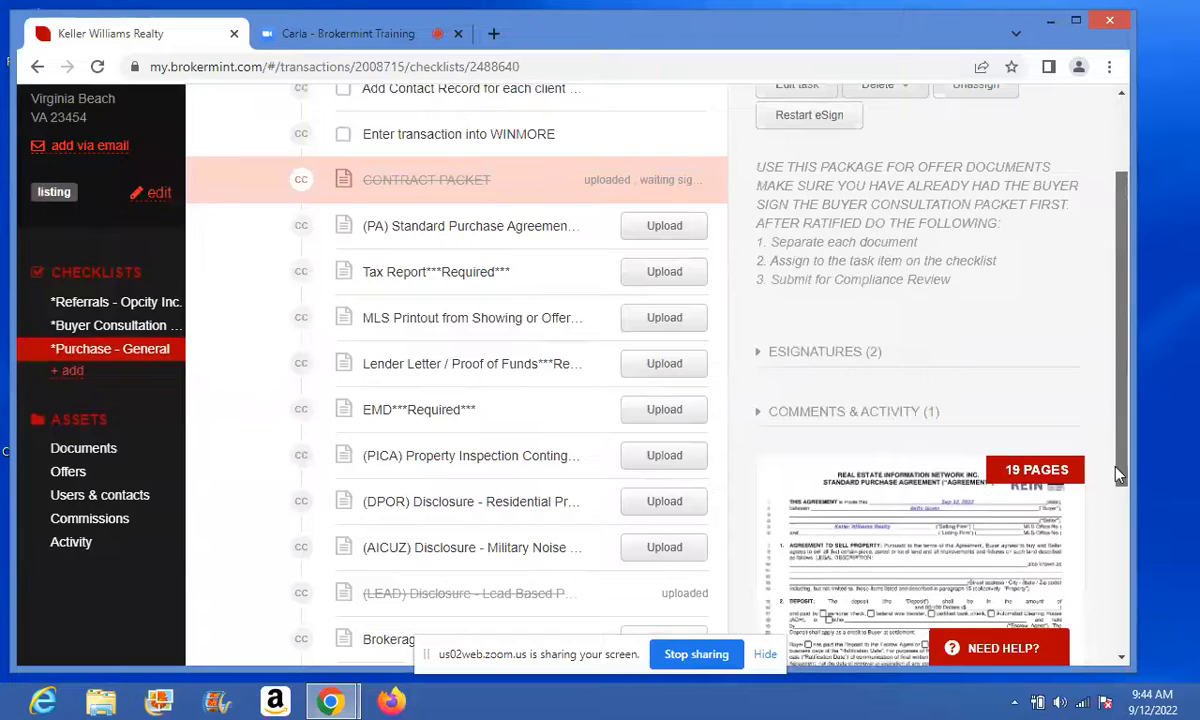
pyautogui.click(792, 360)
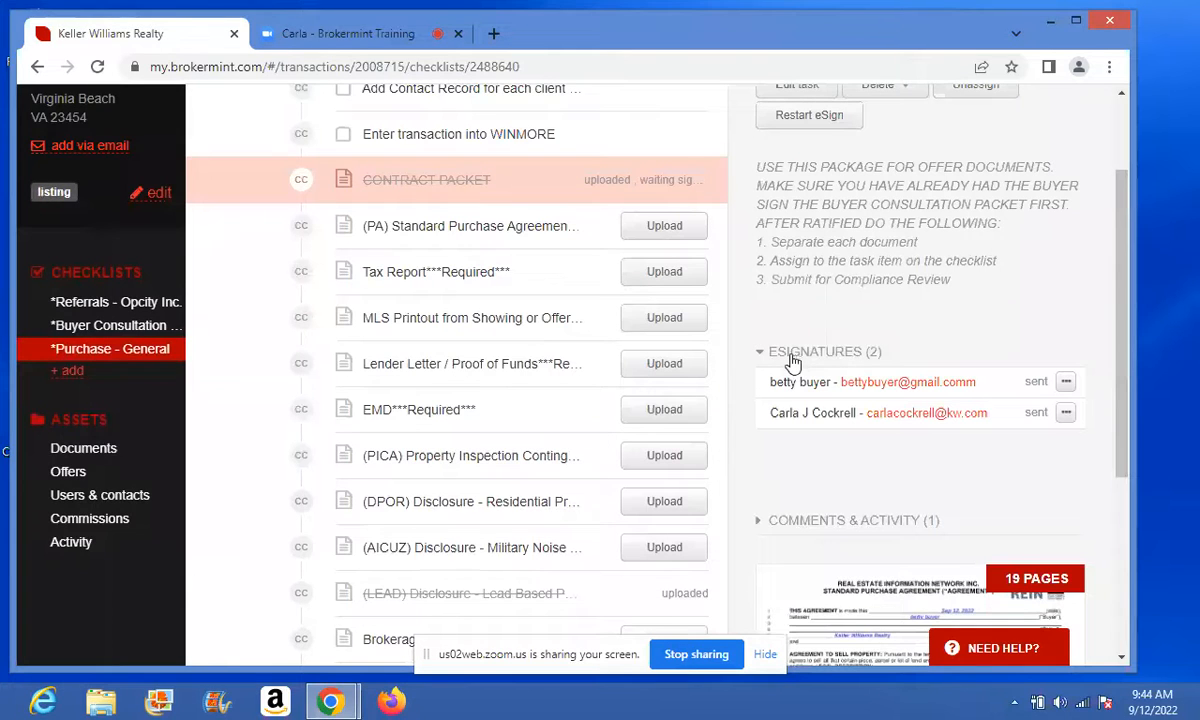
pyautogui.click(792, 360)
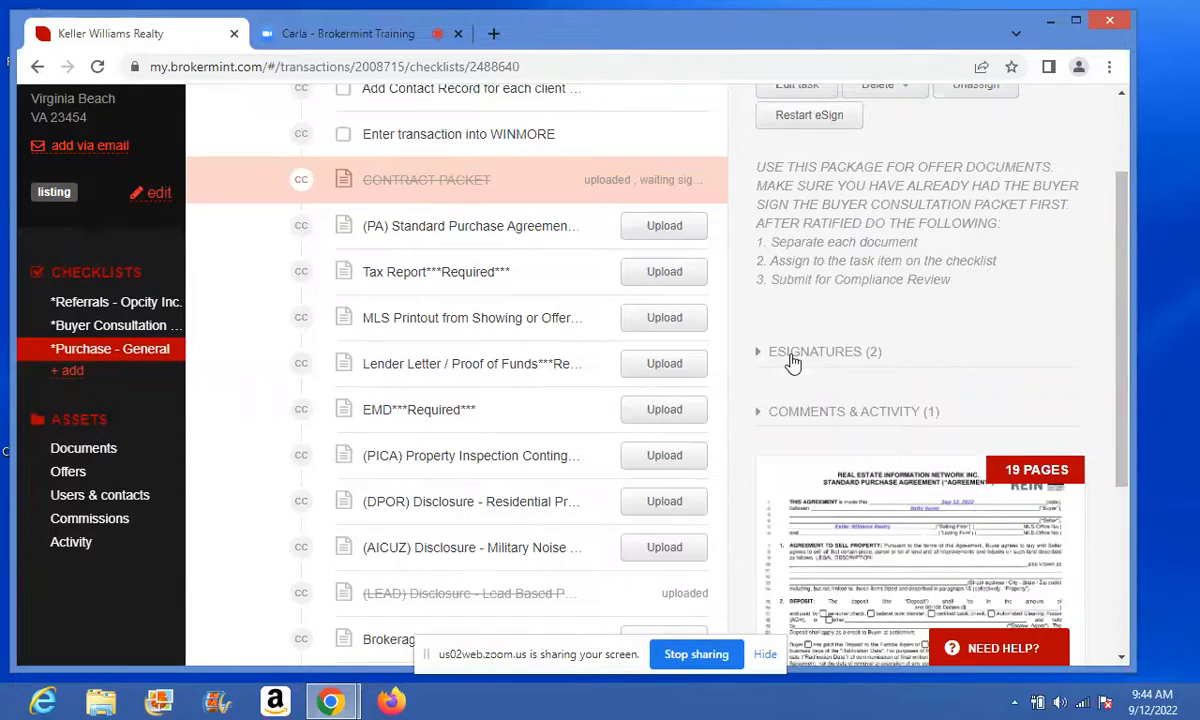
pyautogui.click(925, 519)
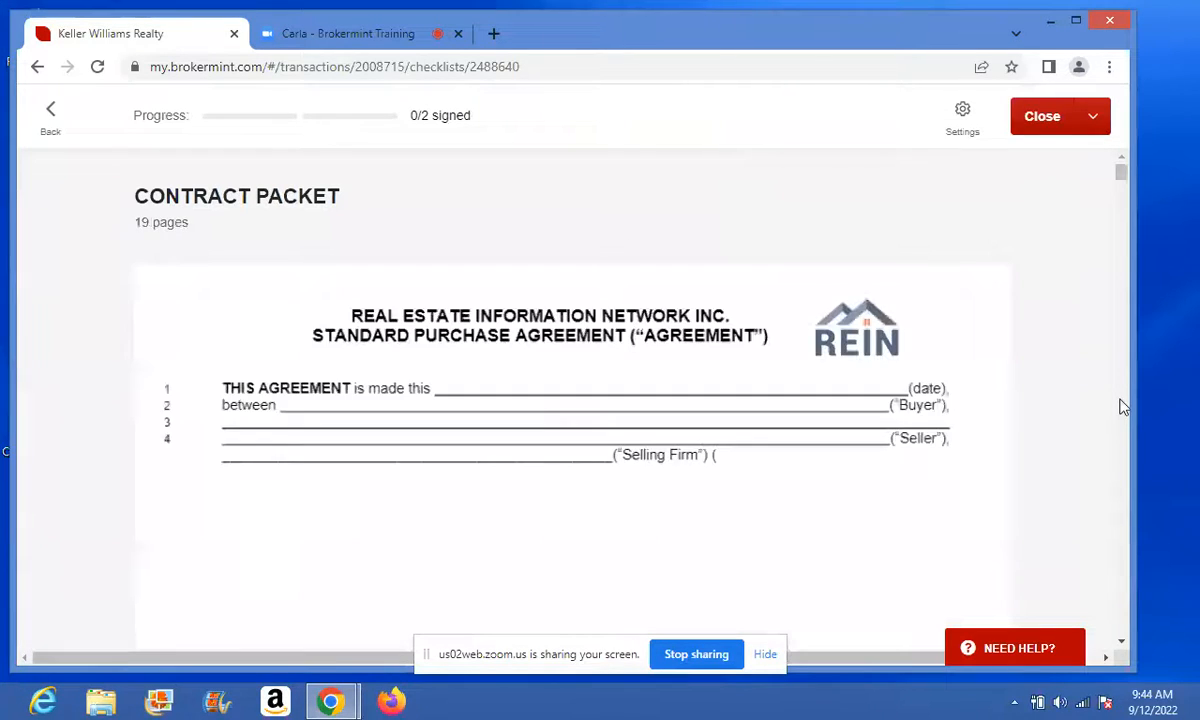
# - Choose Print from the Contract Packet viewer's dropdown next to Close
pyautogui.click(1095, 125)
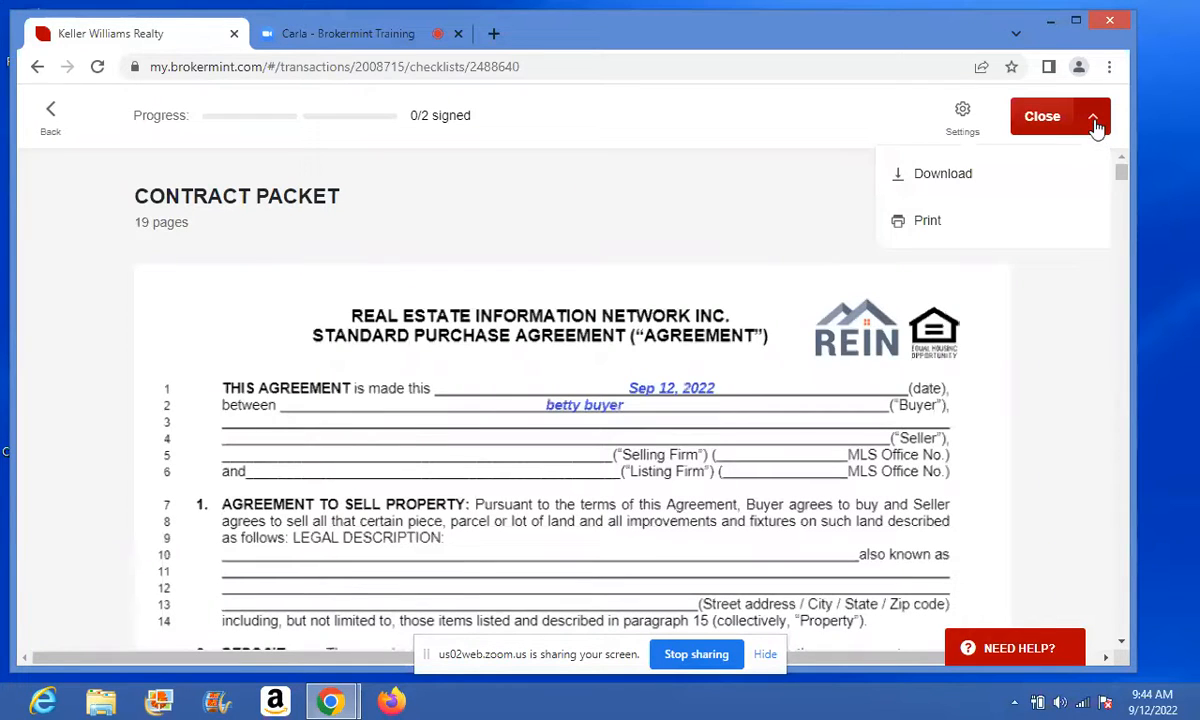
pyautogui.click(913, 224)
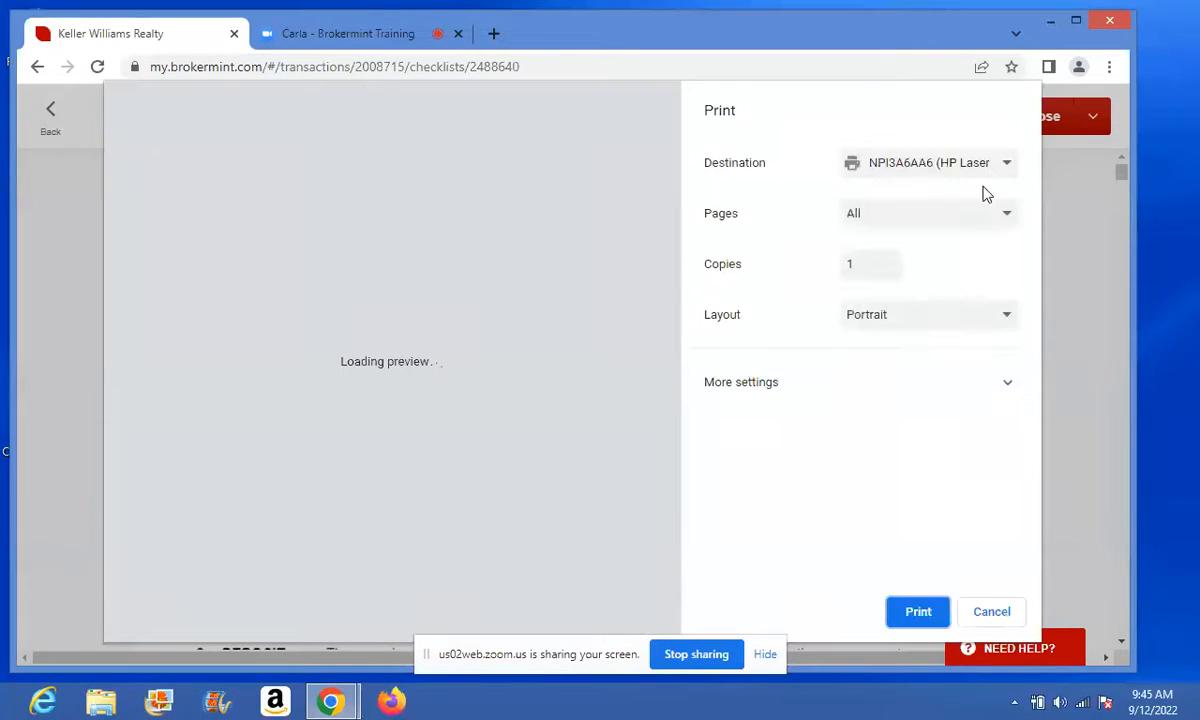
# - Set Save as PDF, custom pages 1-18, one page per sheet, then cancel printing
pyautogui.click(988, 162)
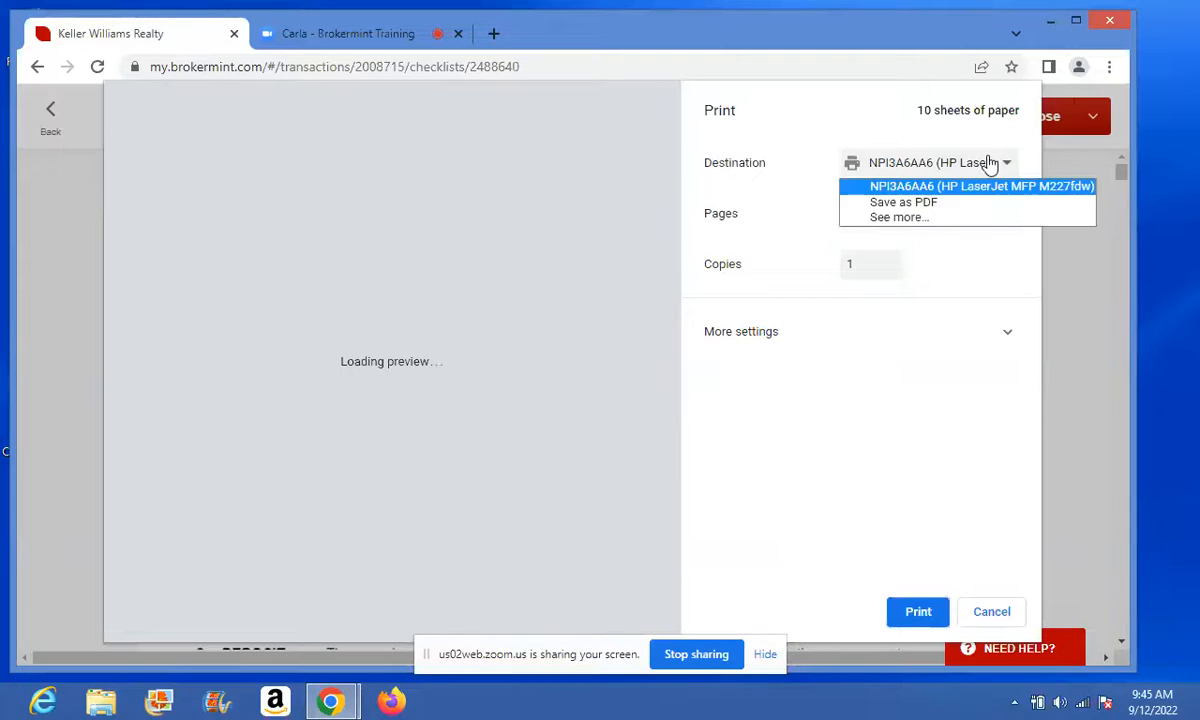
pyautogui.click(850, 203)
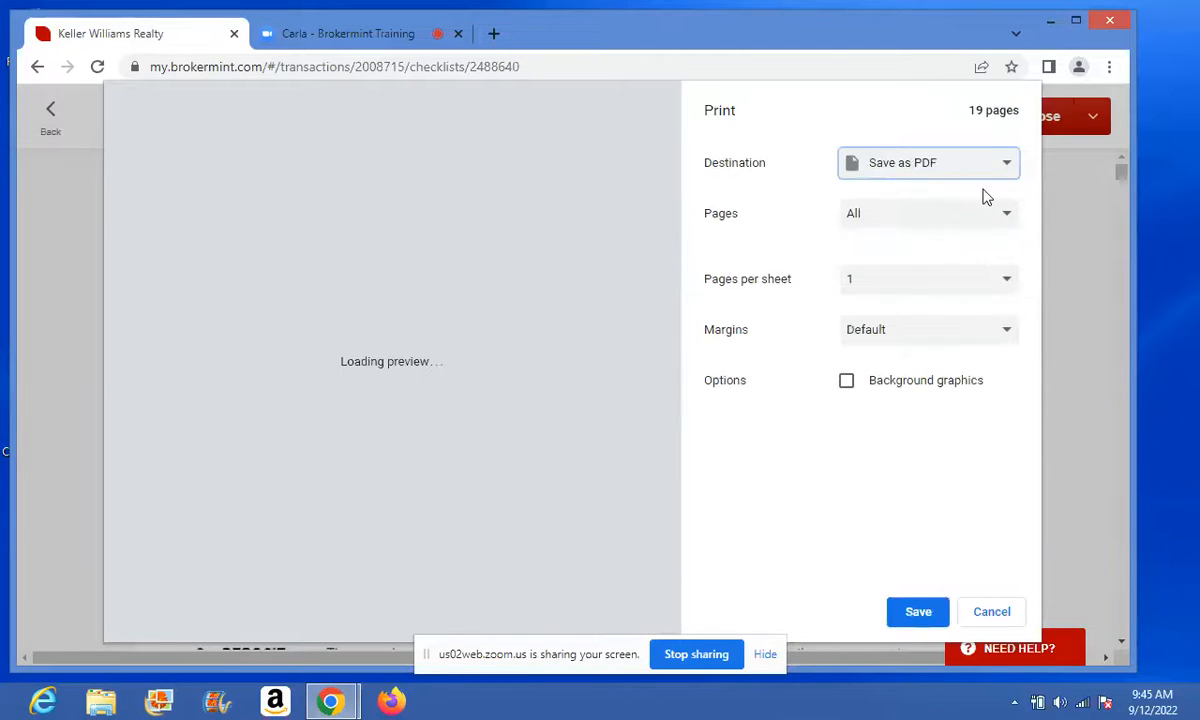
pyautogui.click(1007, 218)
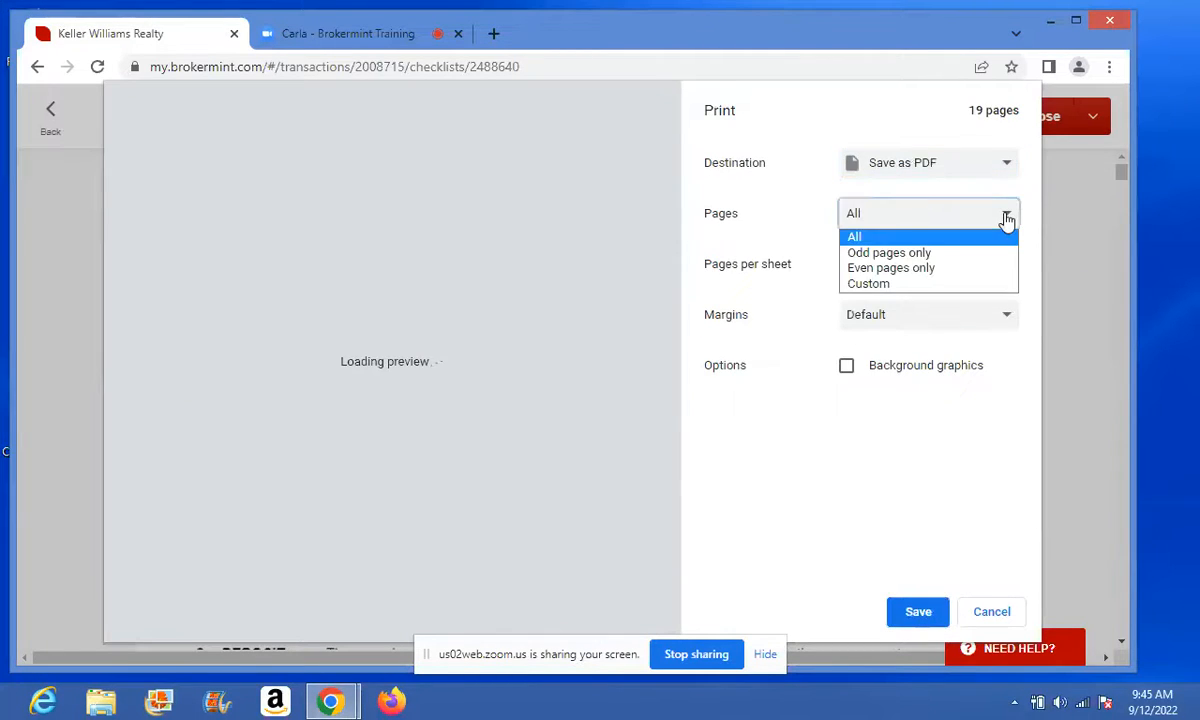
pyautogui.click(886, 284)
pyautogui.click(886, 295)
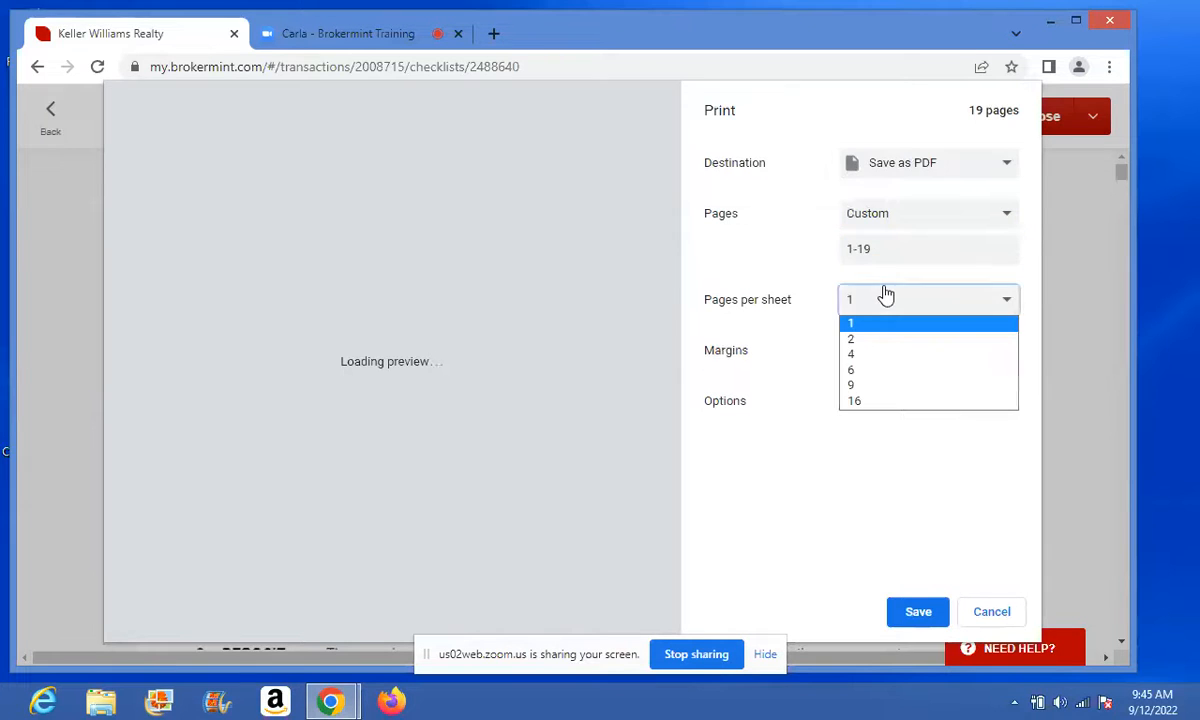
pyautogui.press('1')
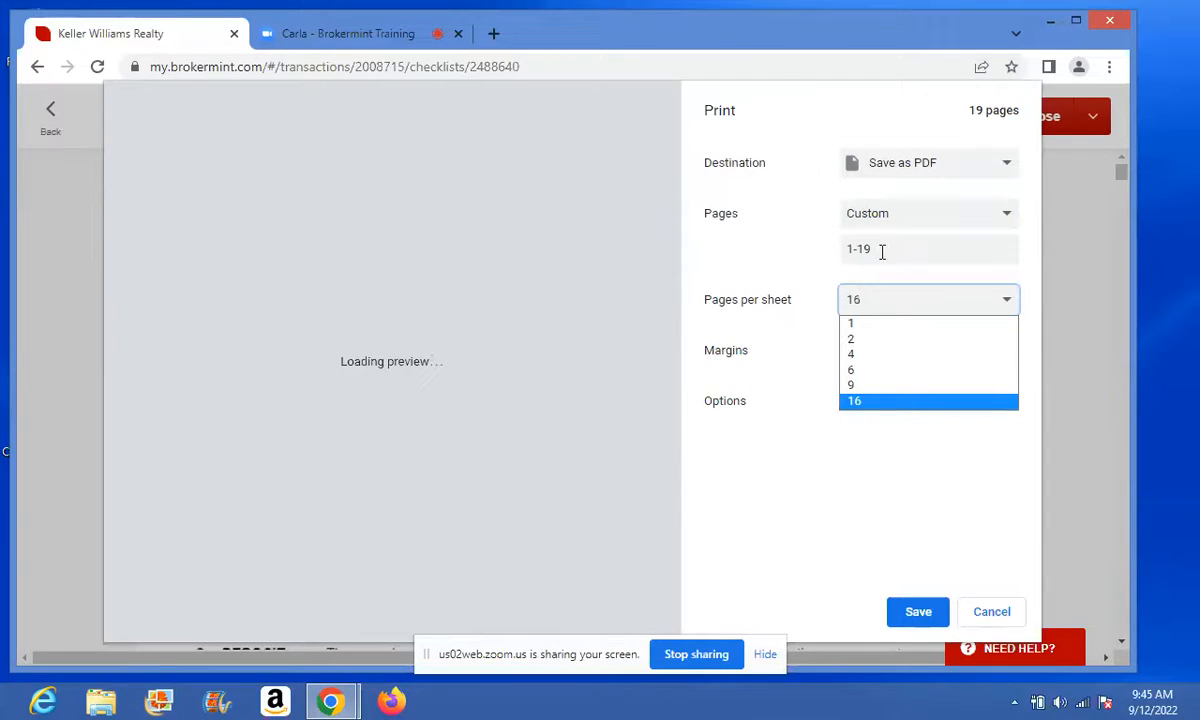
pyautogui.click(882, 247)
pyautogui.press('BackSpace')
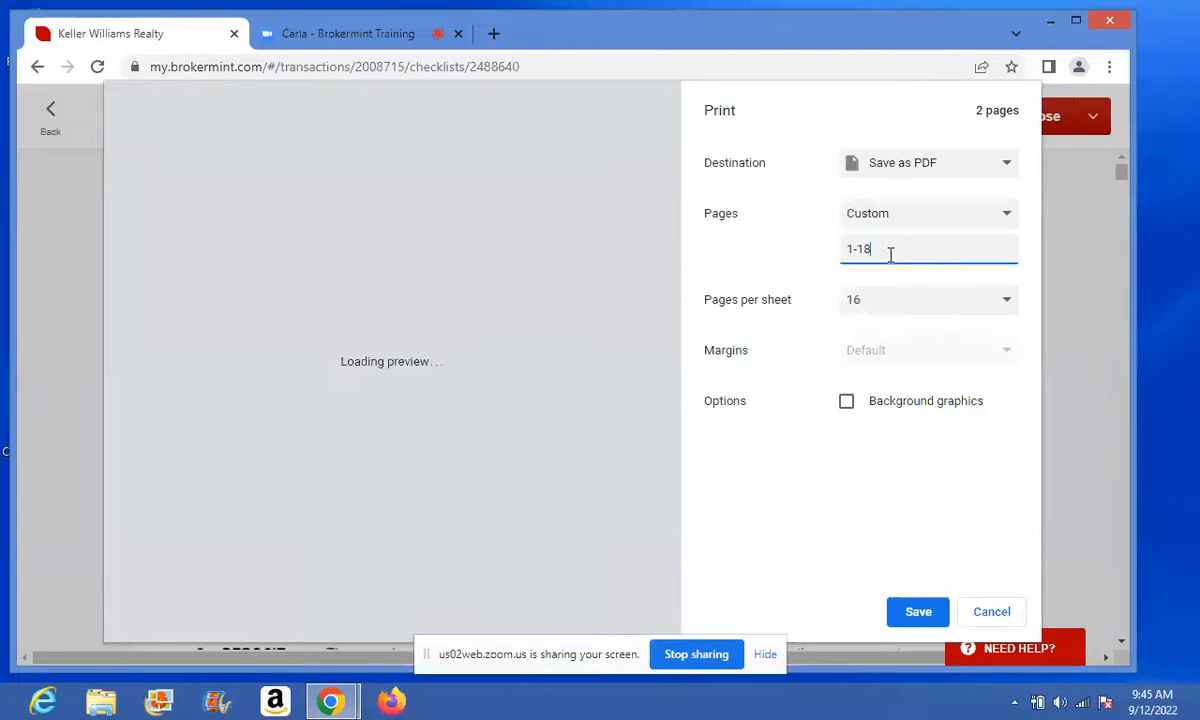
pyautogui.click(1007, 303)
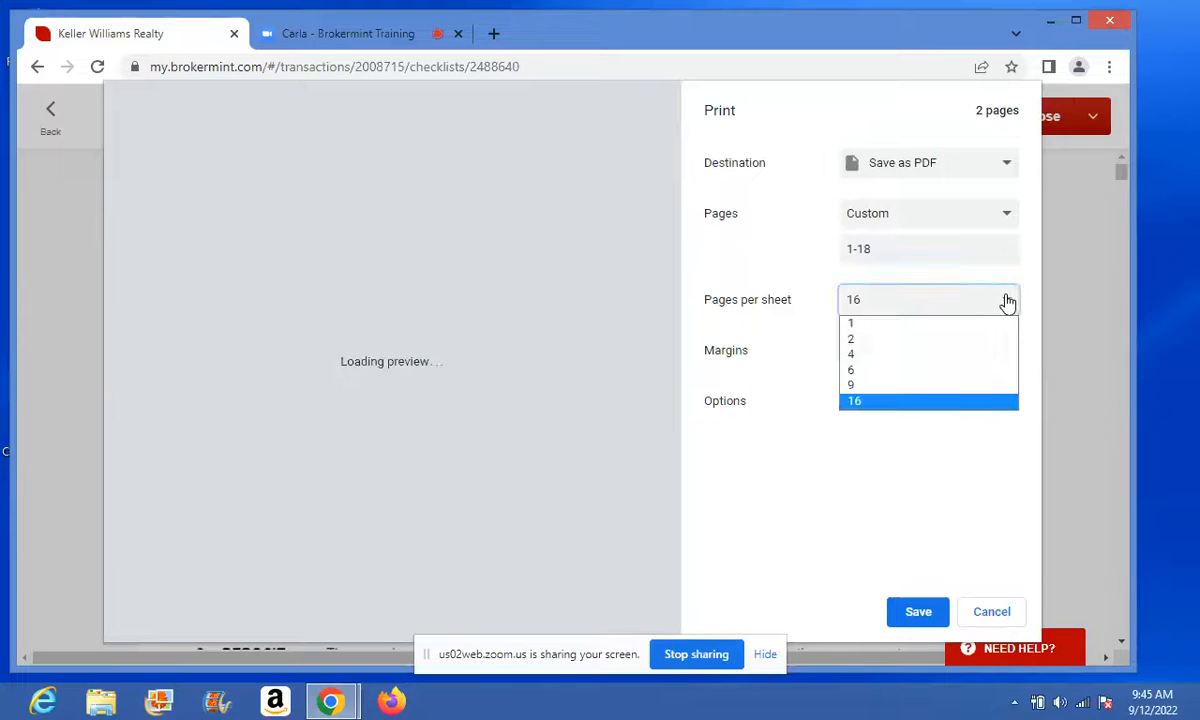
pyautogui.click(873, 324)
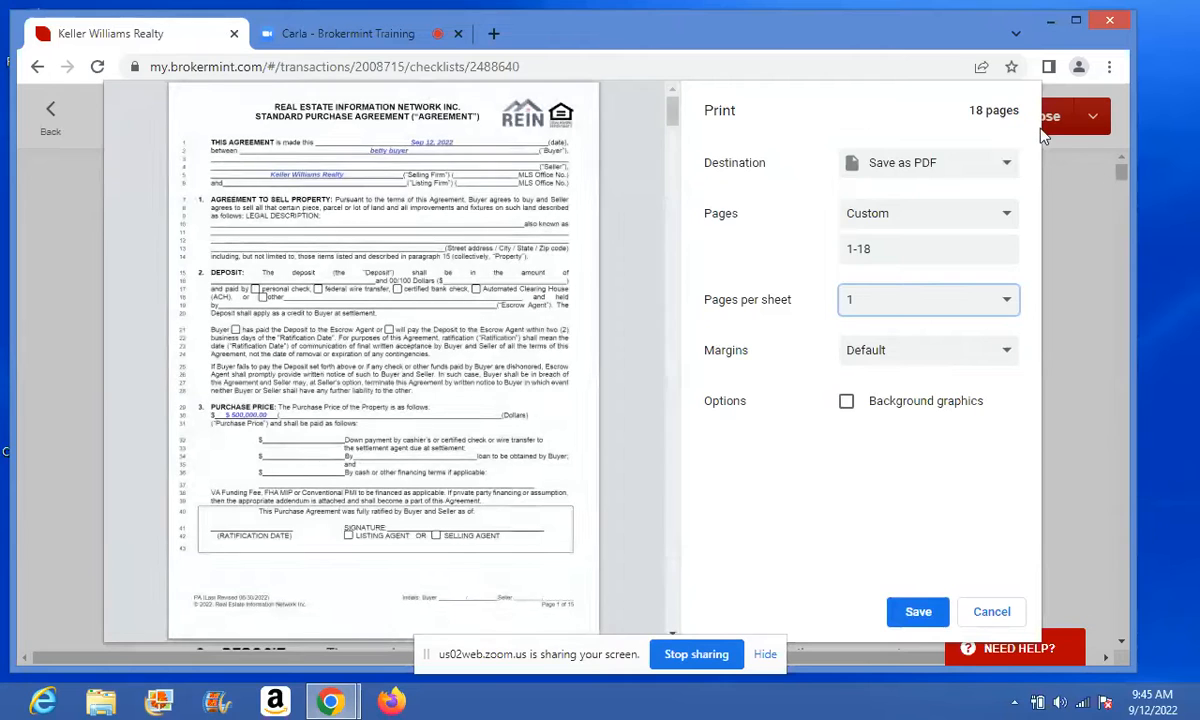
pyautogui.click(990, 620)
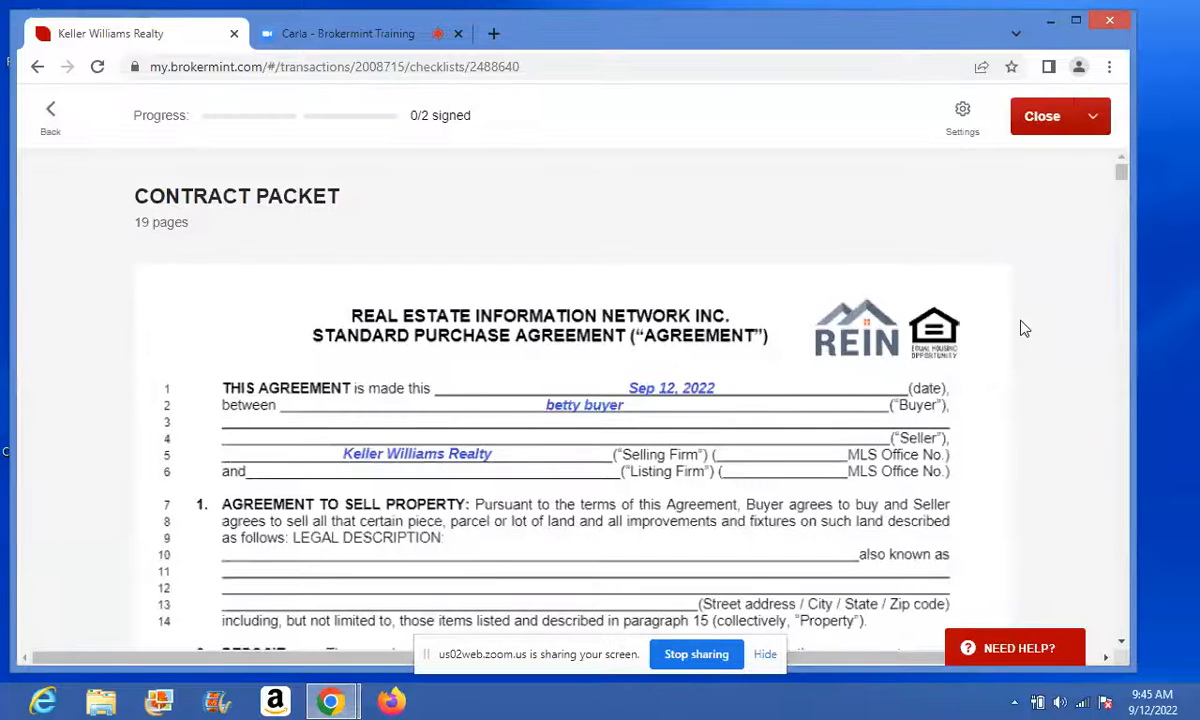
# - Close the Contract Packet and open the transaction's Users & contacts page
pyautogui.click(1040, 116)
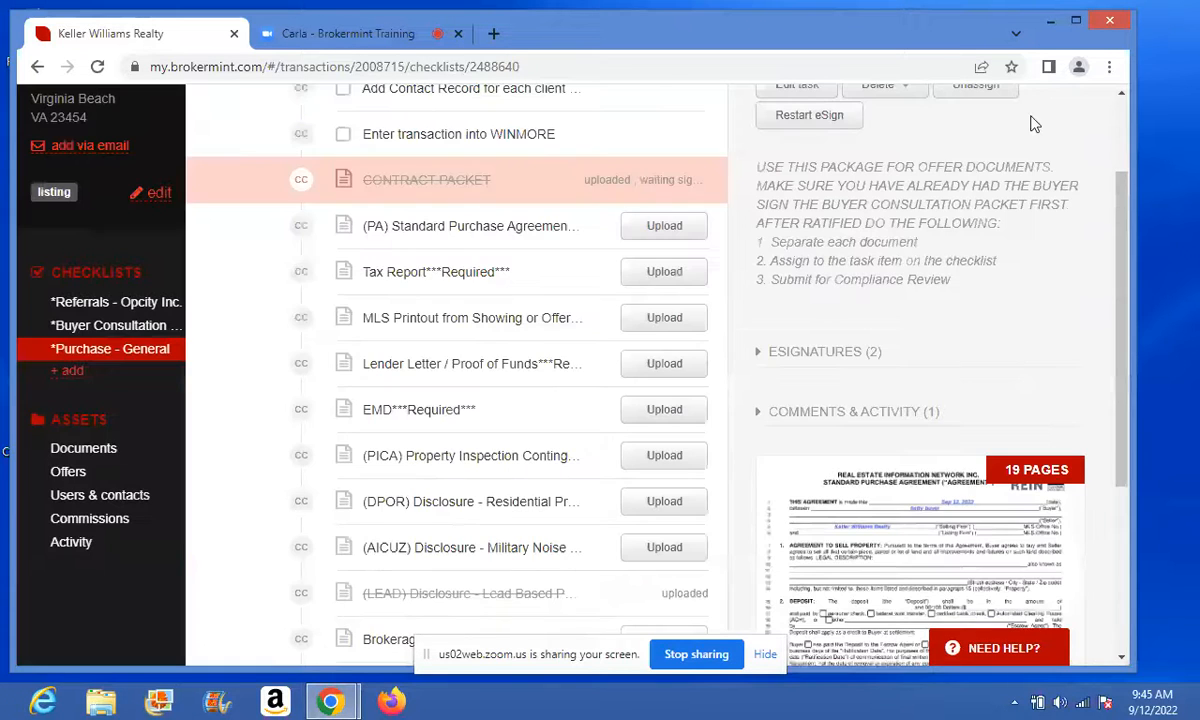
pyautogui.click(105, 499)
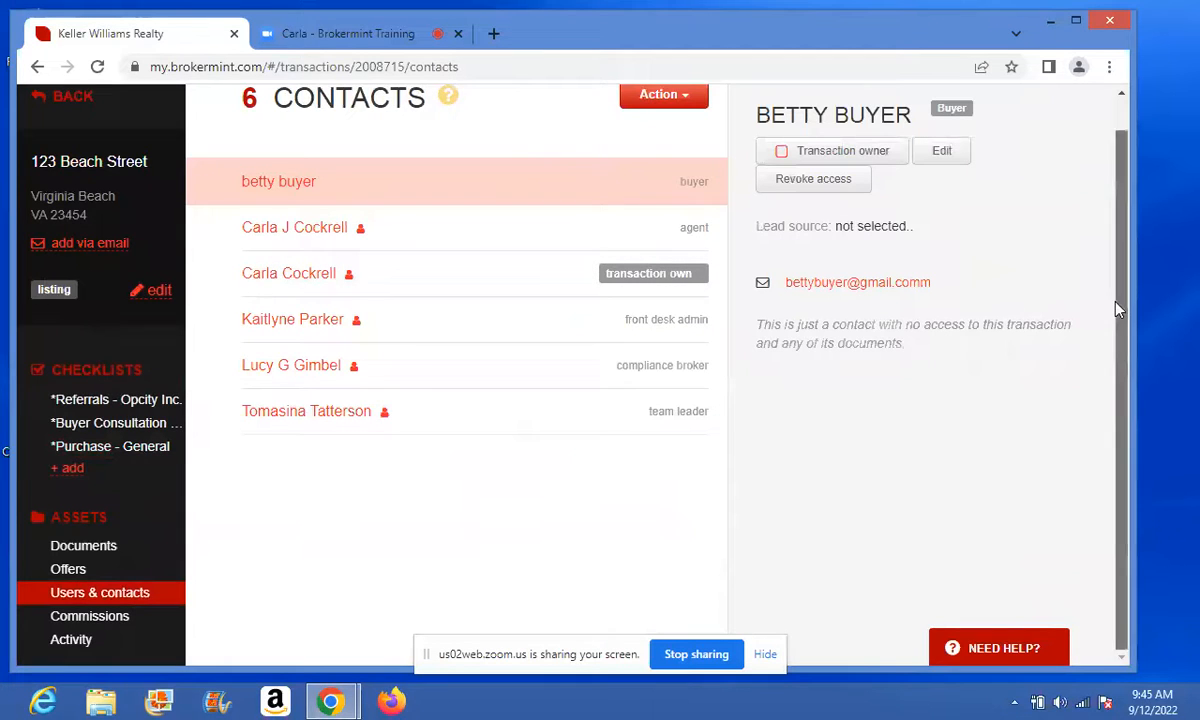
pyautogui.scroll(1, 1118, 310)
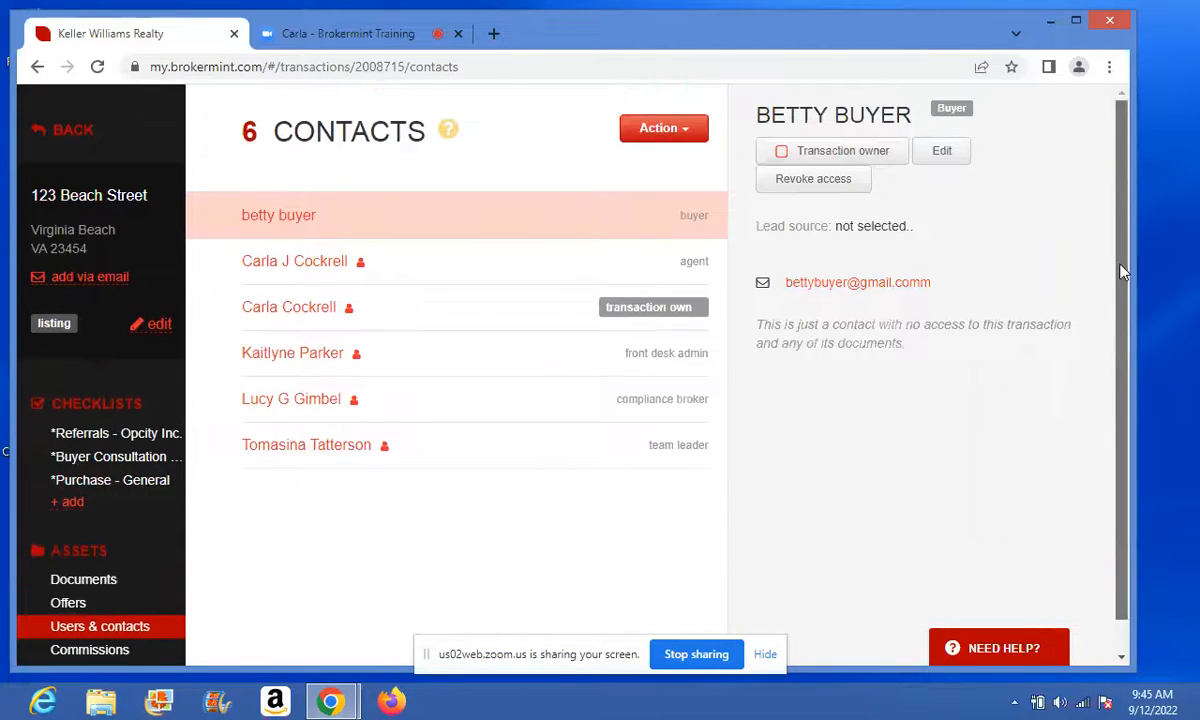
# - Begin adding an existing contact with the Listing Agent role, then cancel
pyautogui.click(674, 139)
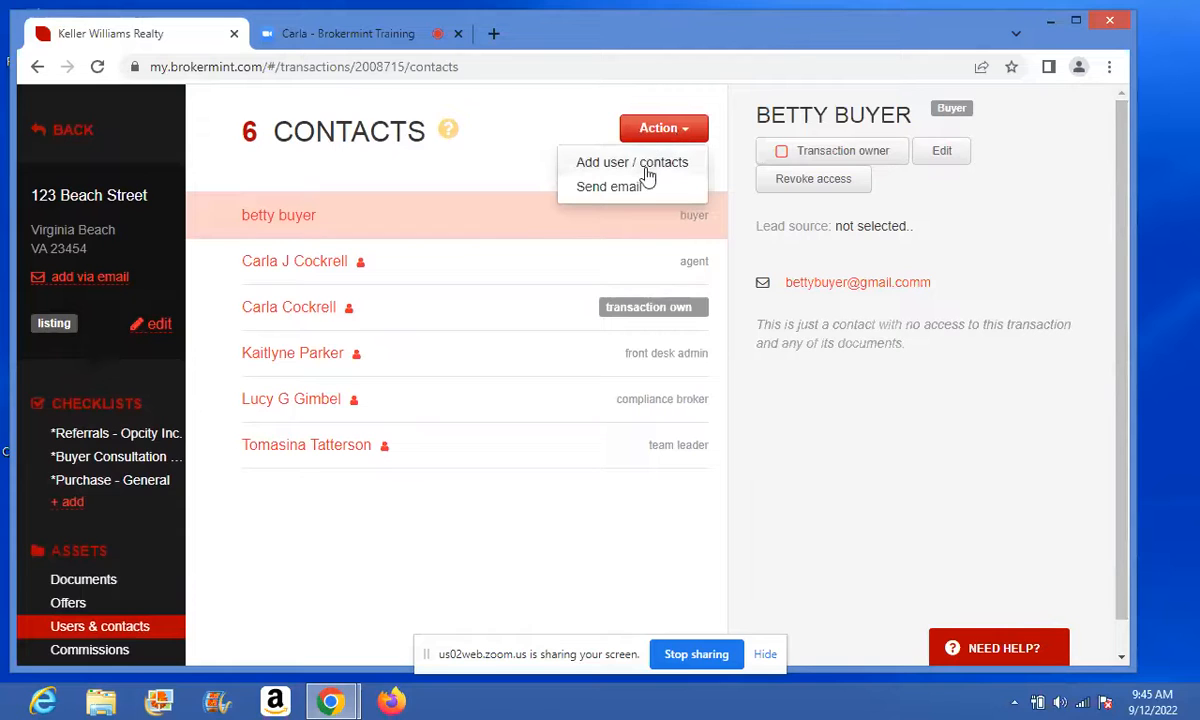
pyautogui.click(648, 172)
pyautogui.click(470, 265)
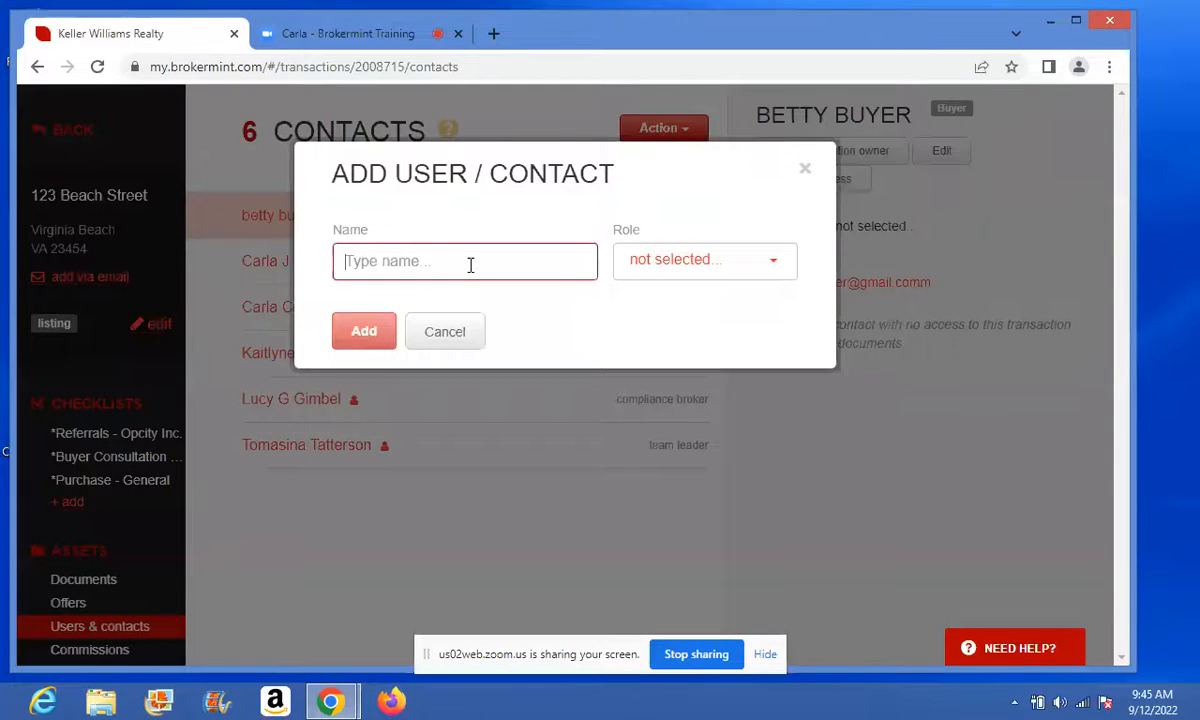
pyautogui.write('rebe')
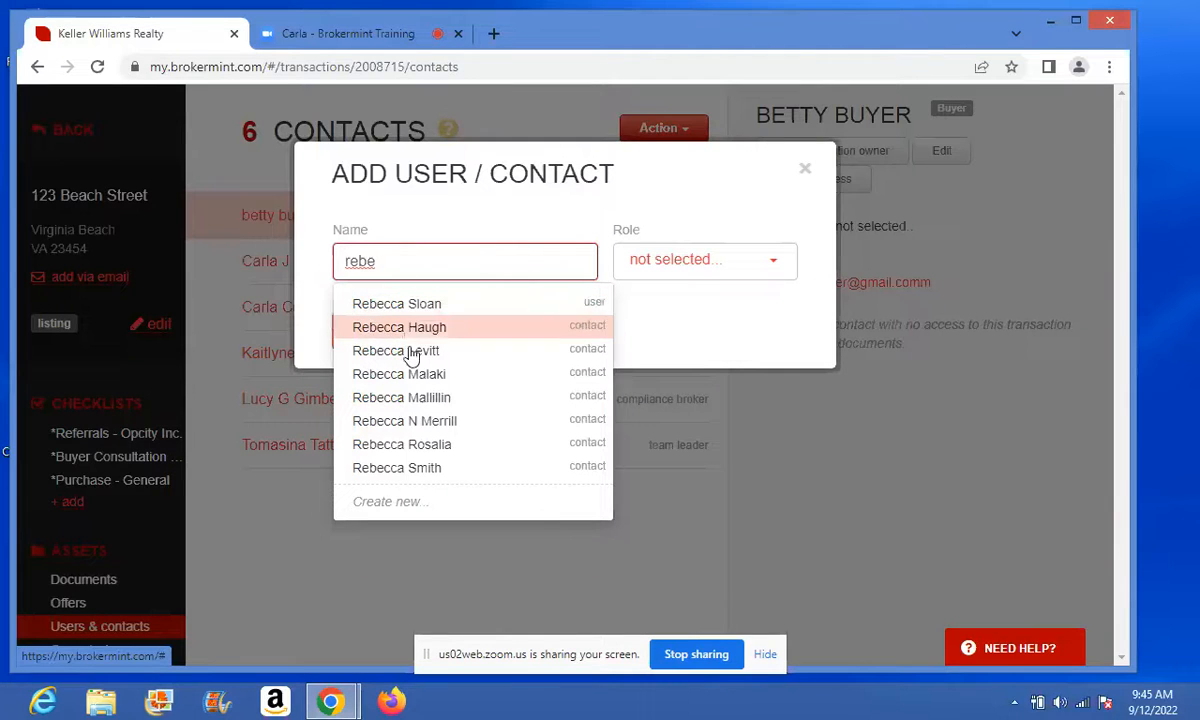
pyautogui.click(400, 468)
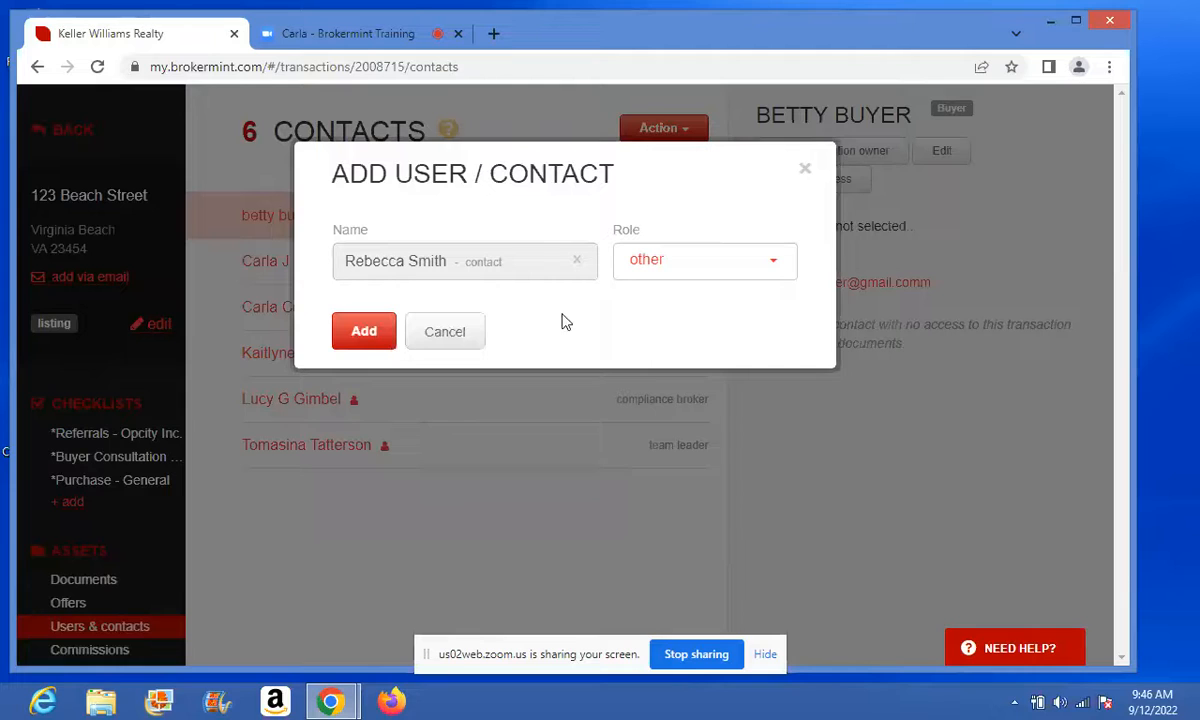
pyautogui.click(778, 268)
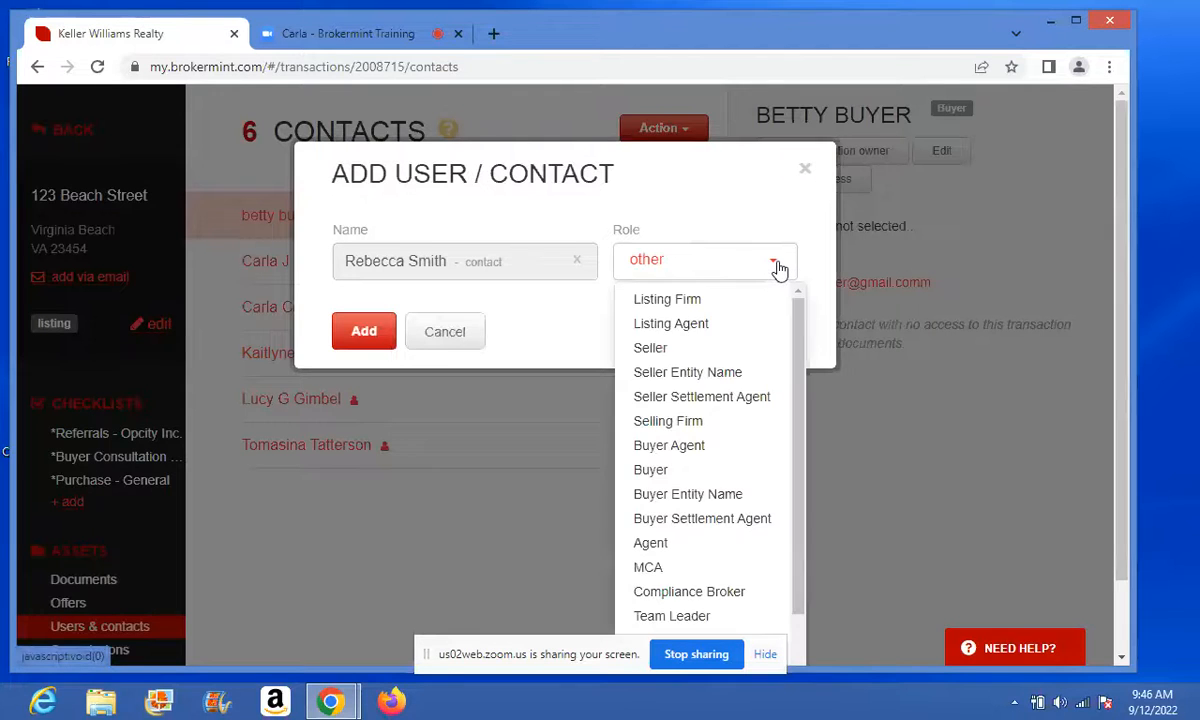
pyautogui.click(709, 323)
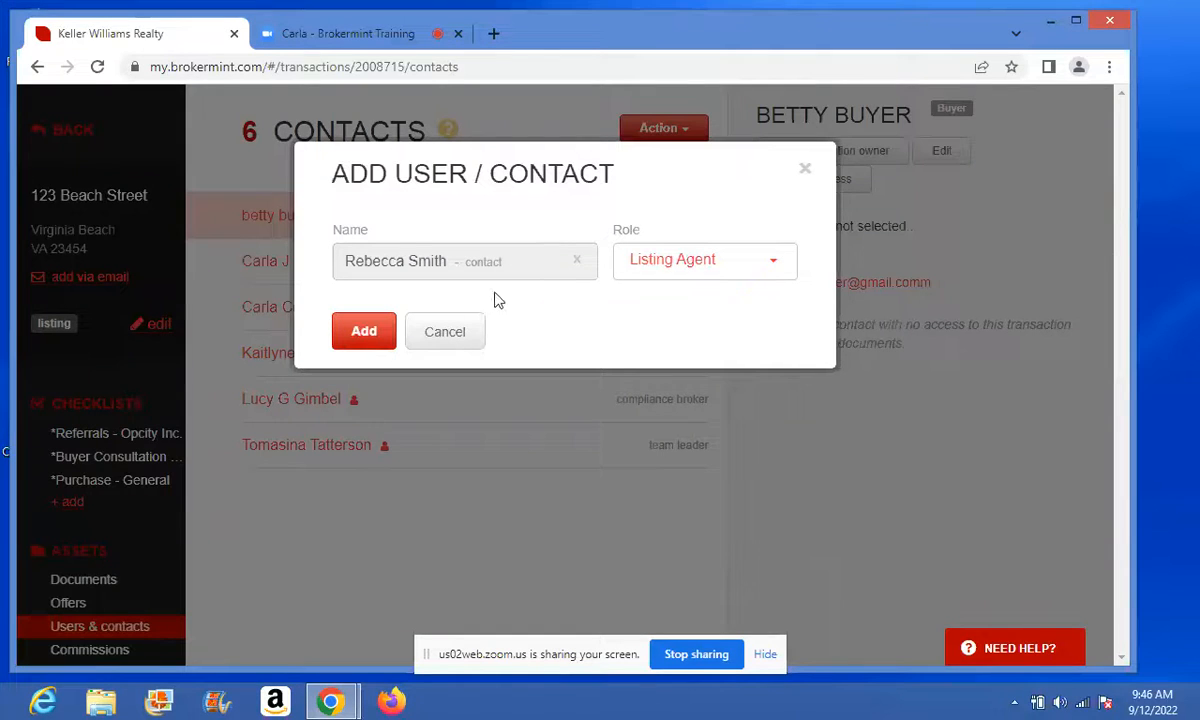
pyautogui.click(440, 331)
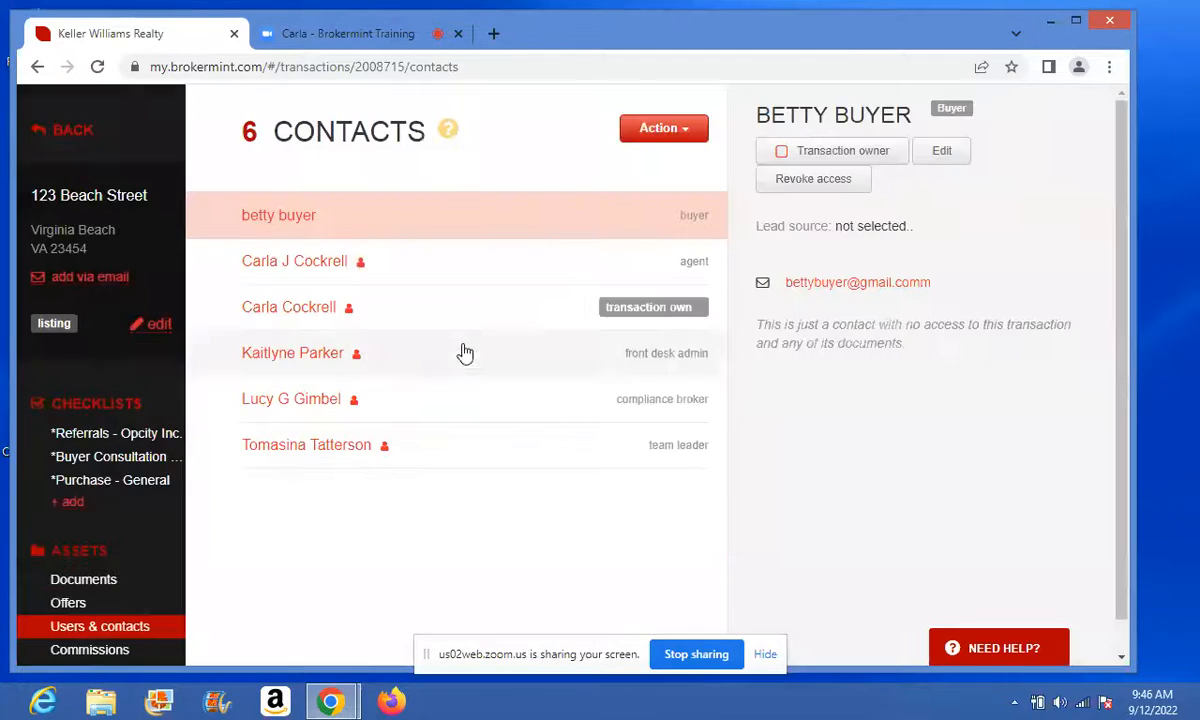
# - Begin creating a new contact from a typed name, then abandon it and close the dialog
pyautogui.click(695, 133)
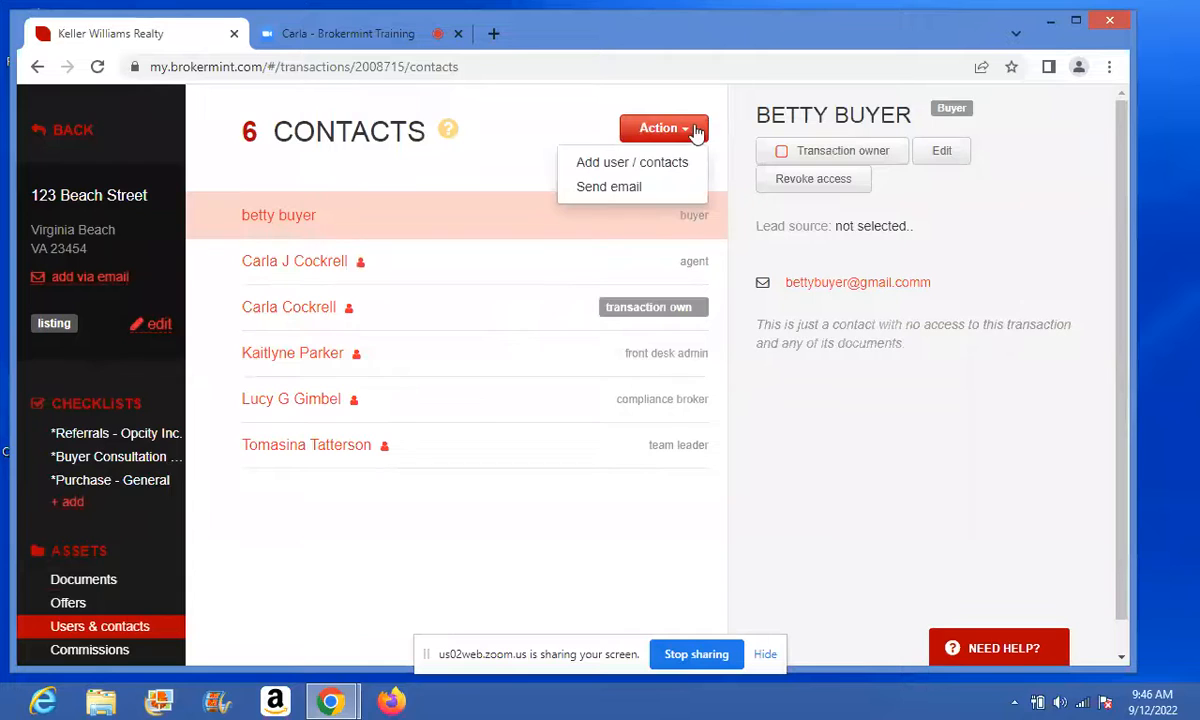
pyautogui.click(624, 166)
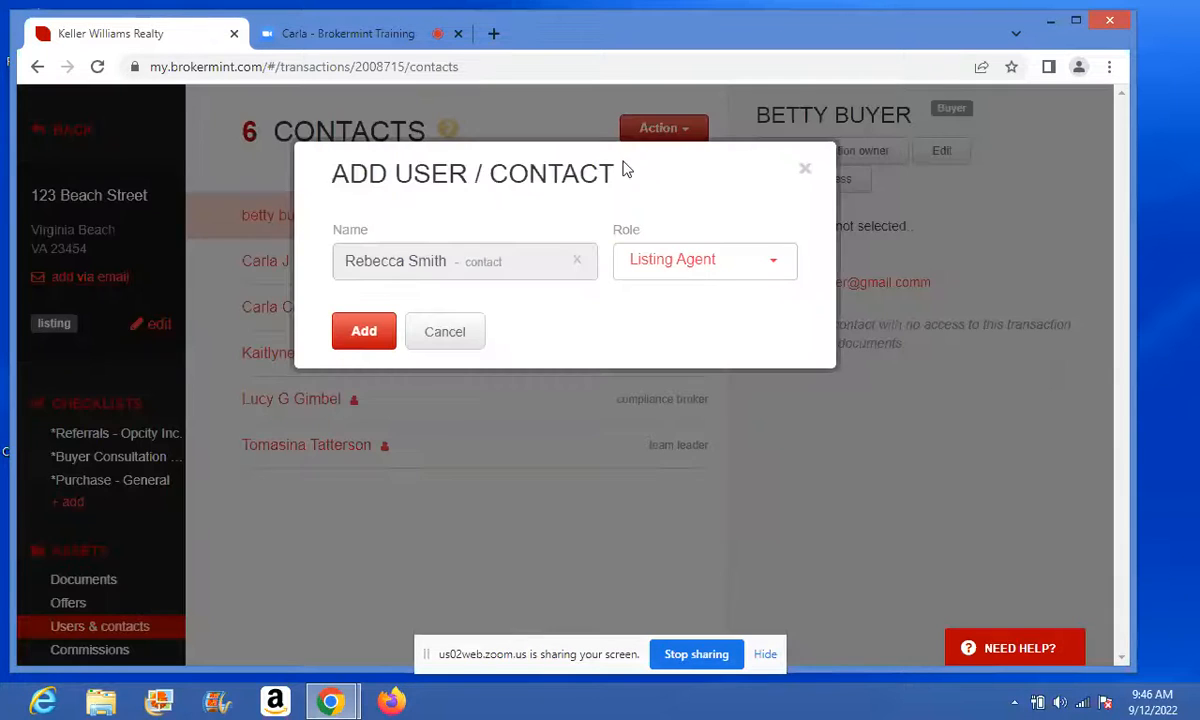
pyautogui.click(576, 259)
pyautogui.click(500, 262)
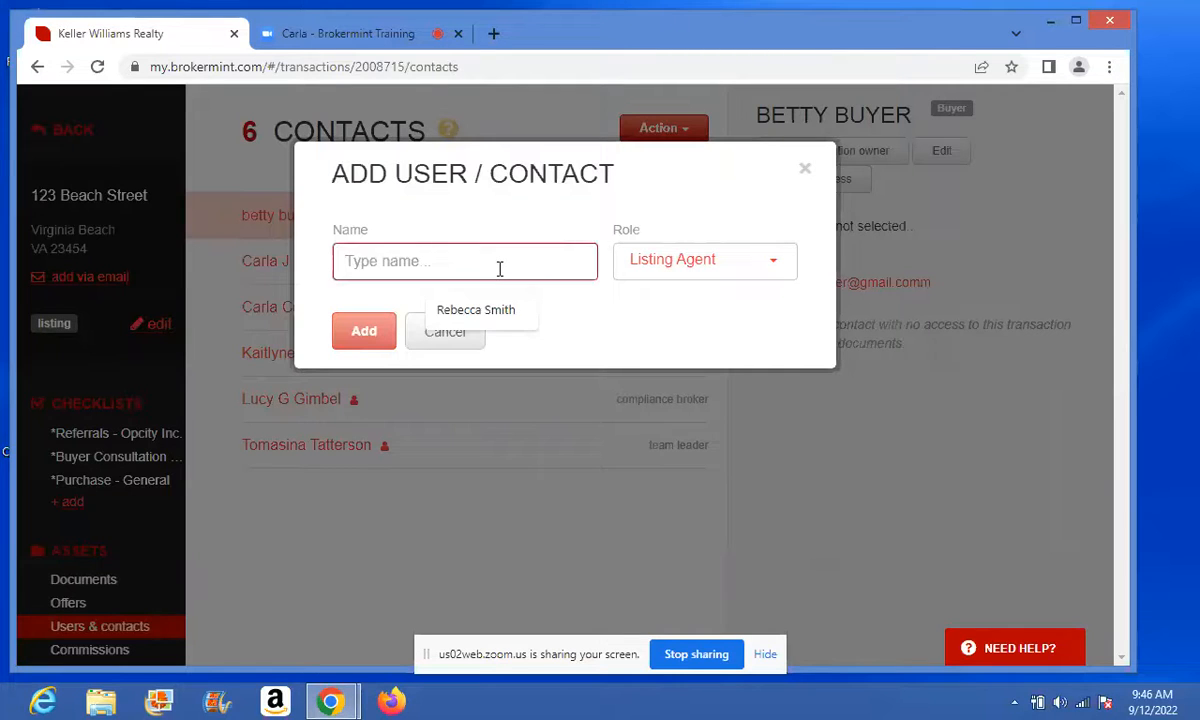
pyautogui.write('megan')
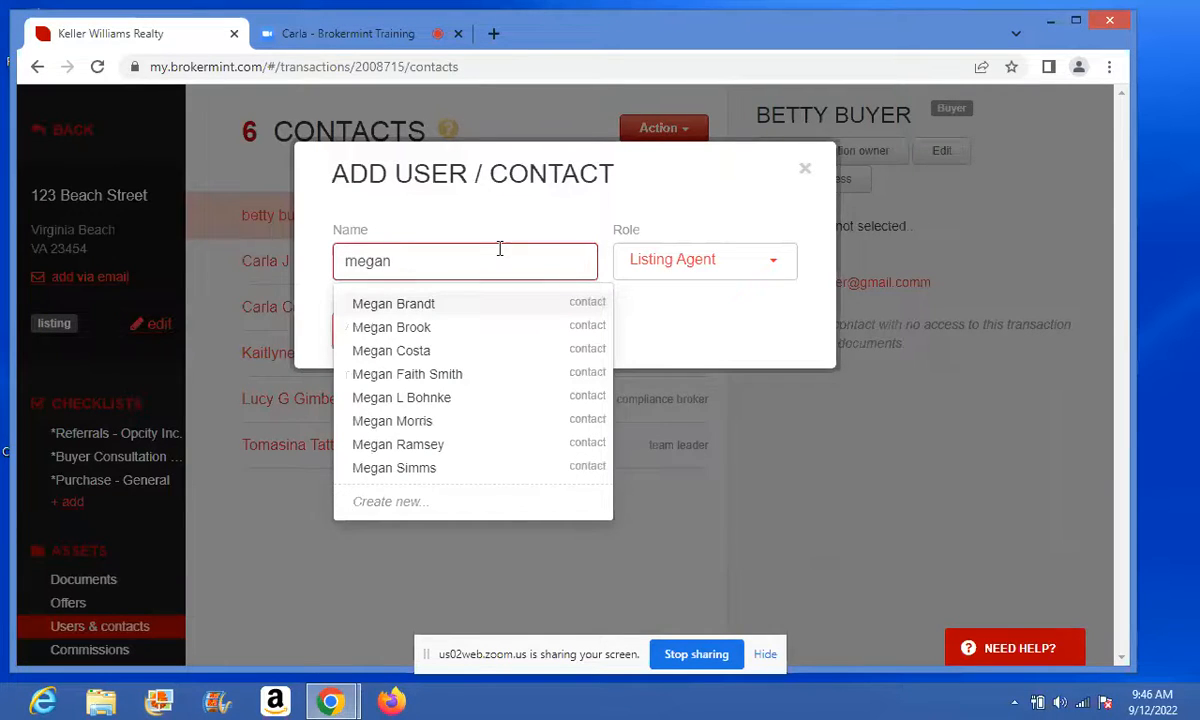
pyautogui.write(' en')
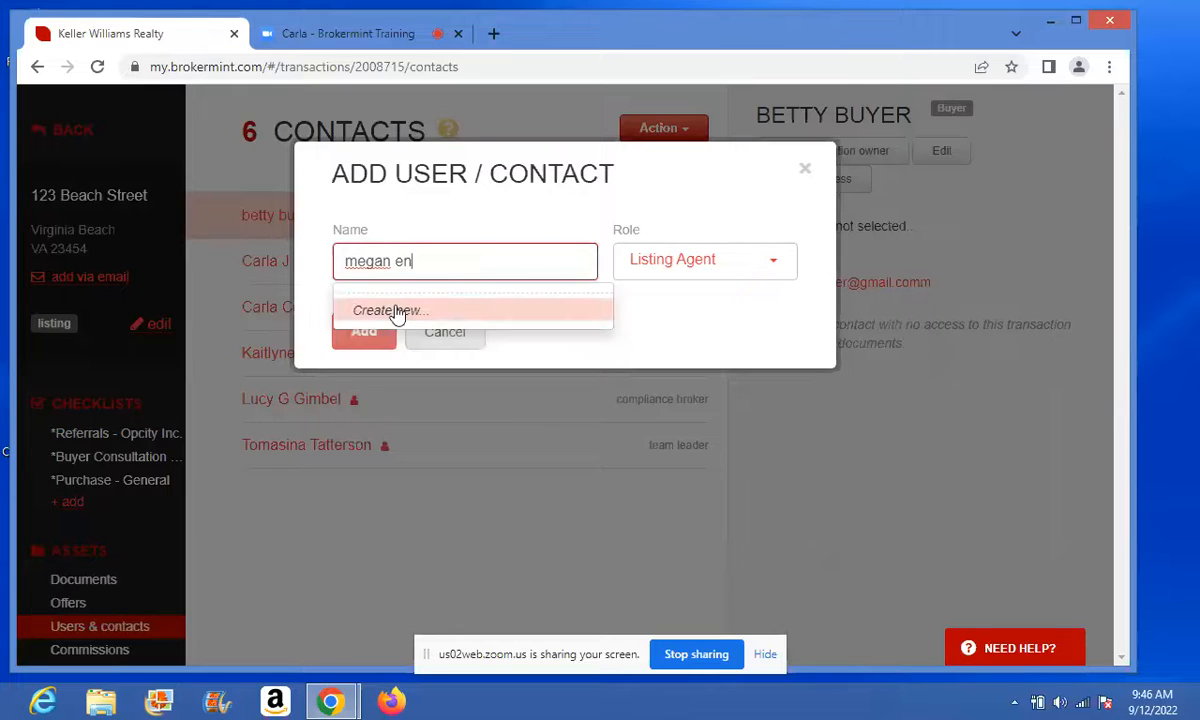
pyautogui.click(395, 311)
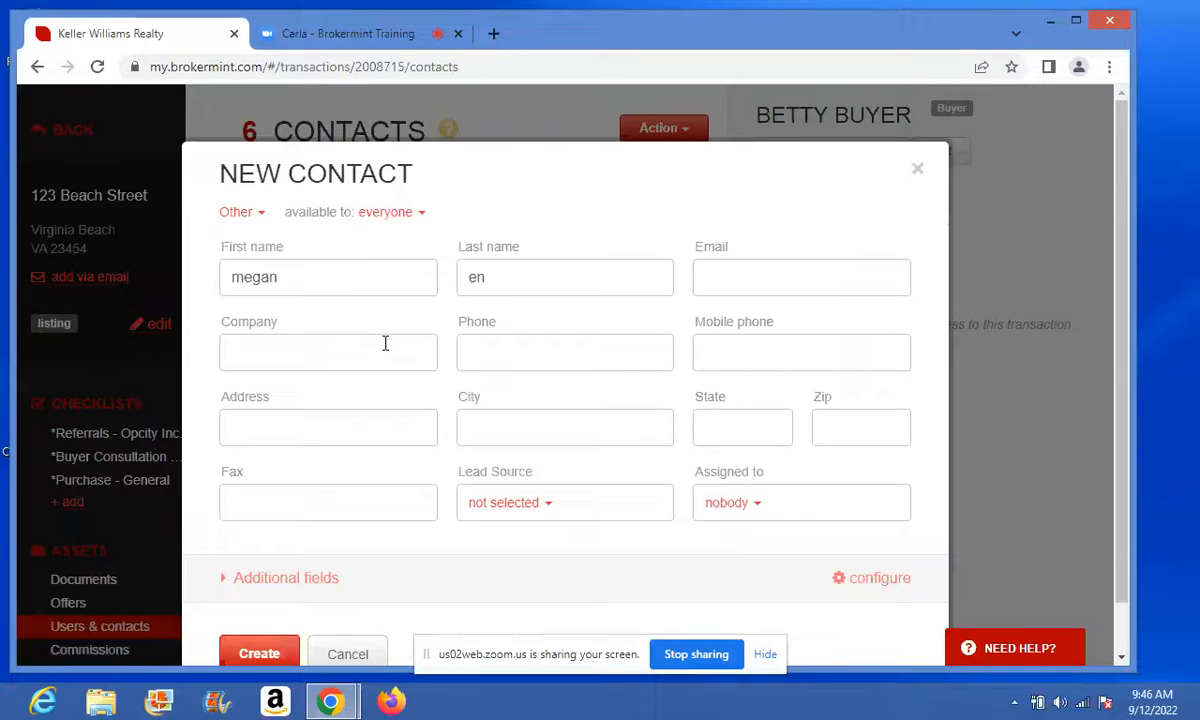
pyautogui.click(915, 178)
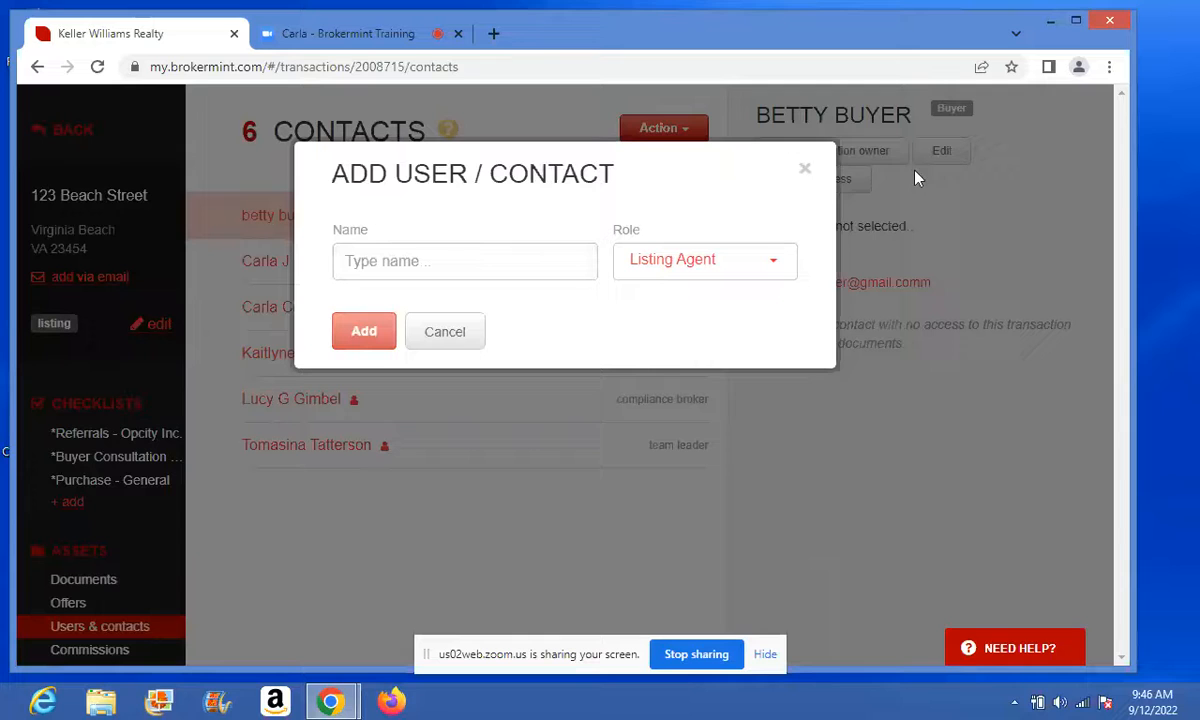
pyautogui.click(803, 180)
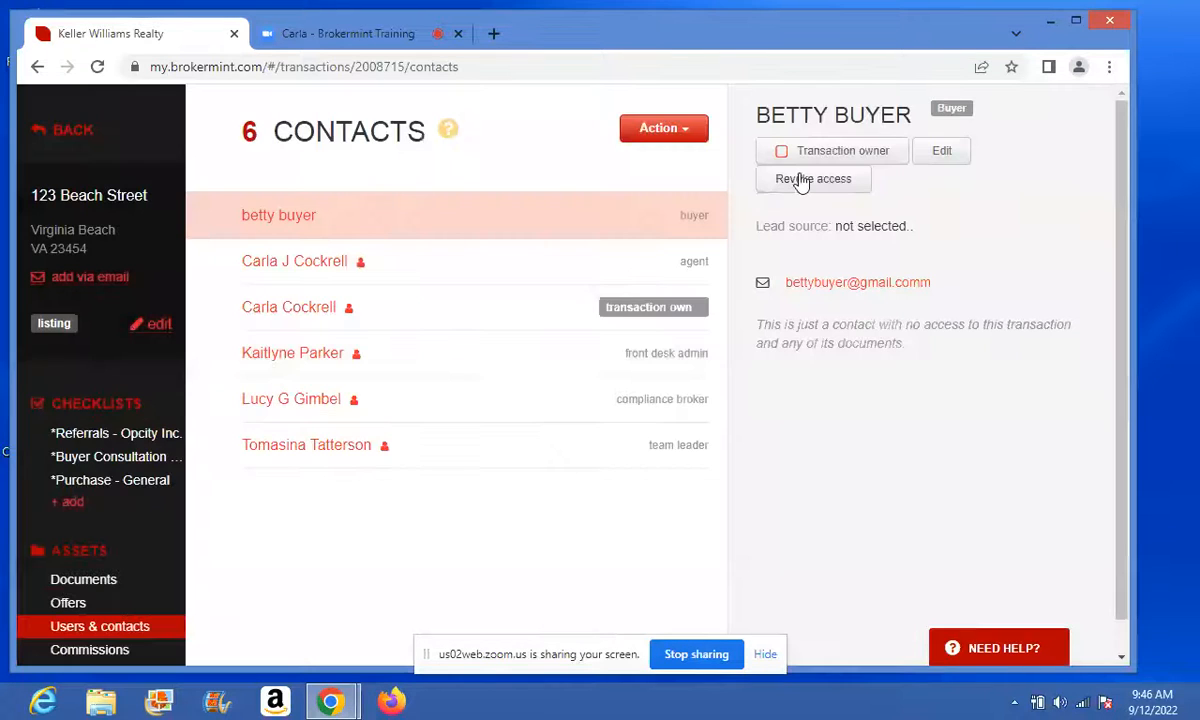
# - From Purchase - General, email the CONTRACT PACKET to the agent with subject 'Offer For 123 Beach Street'
pyautogui.click(99, 484)
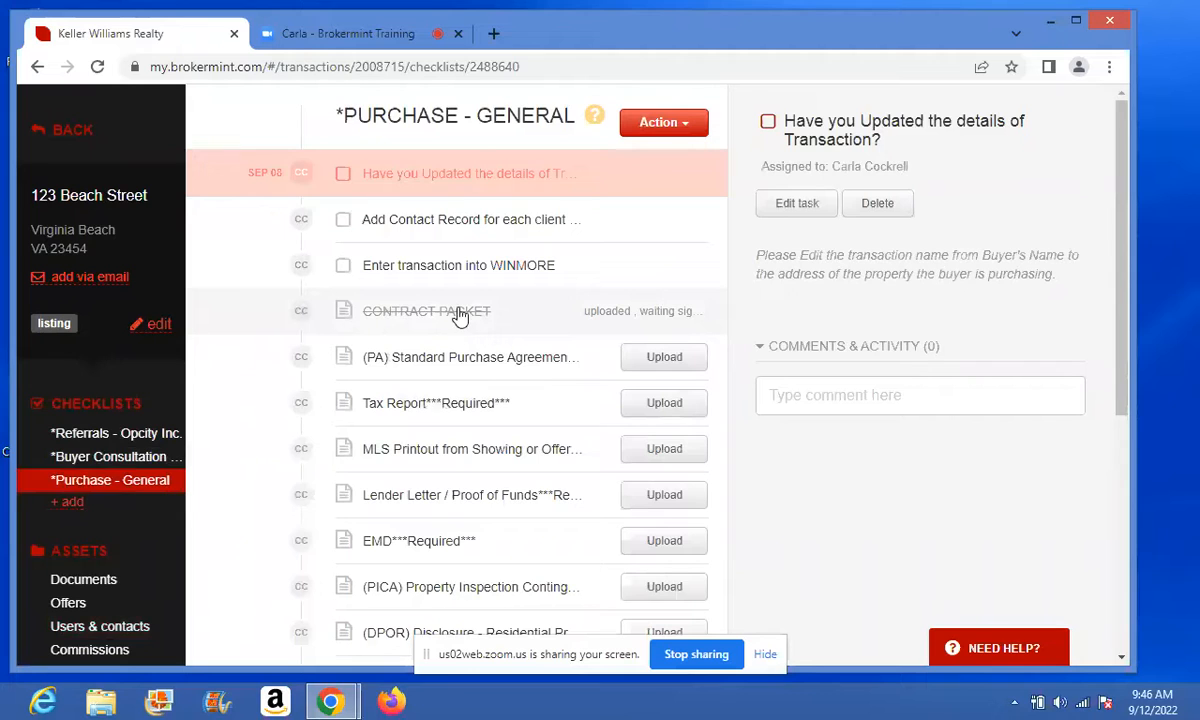
pyautogui.click(459, 316)
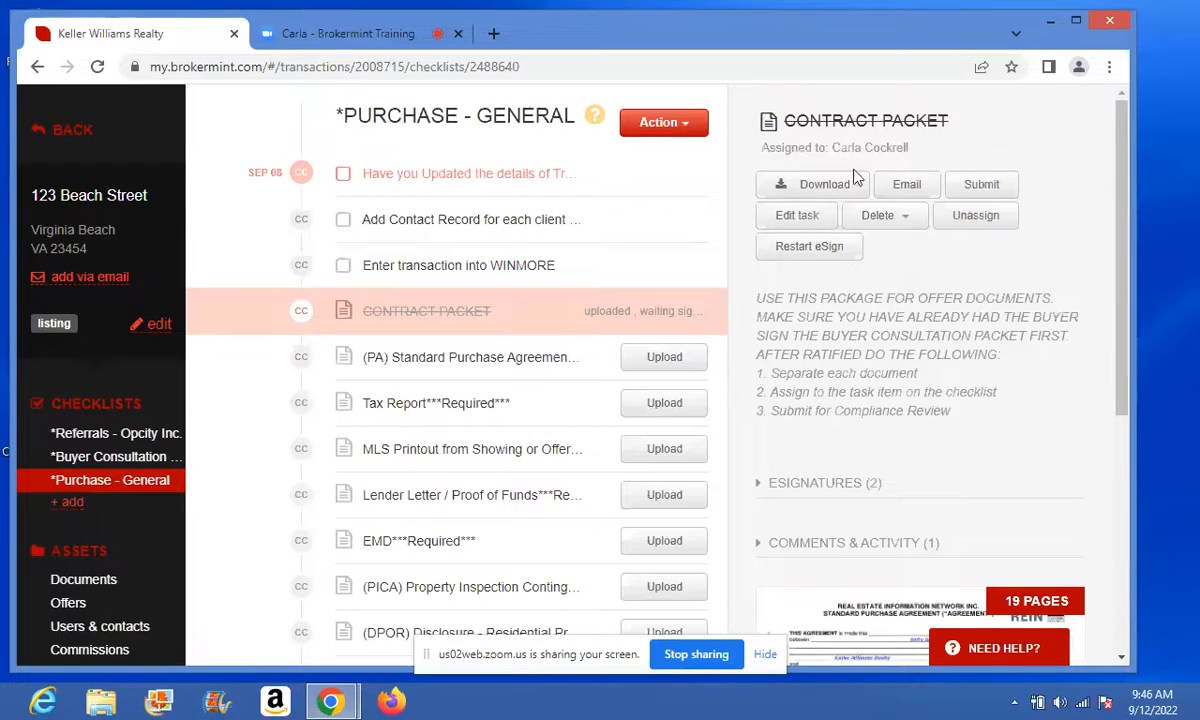
pyautogui.click(914, 190)
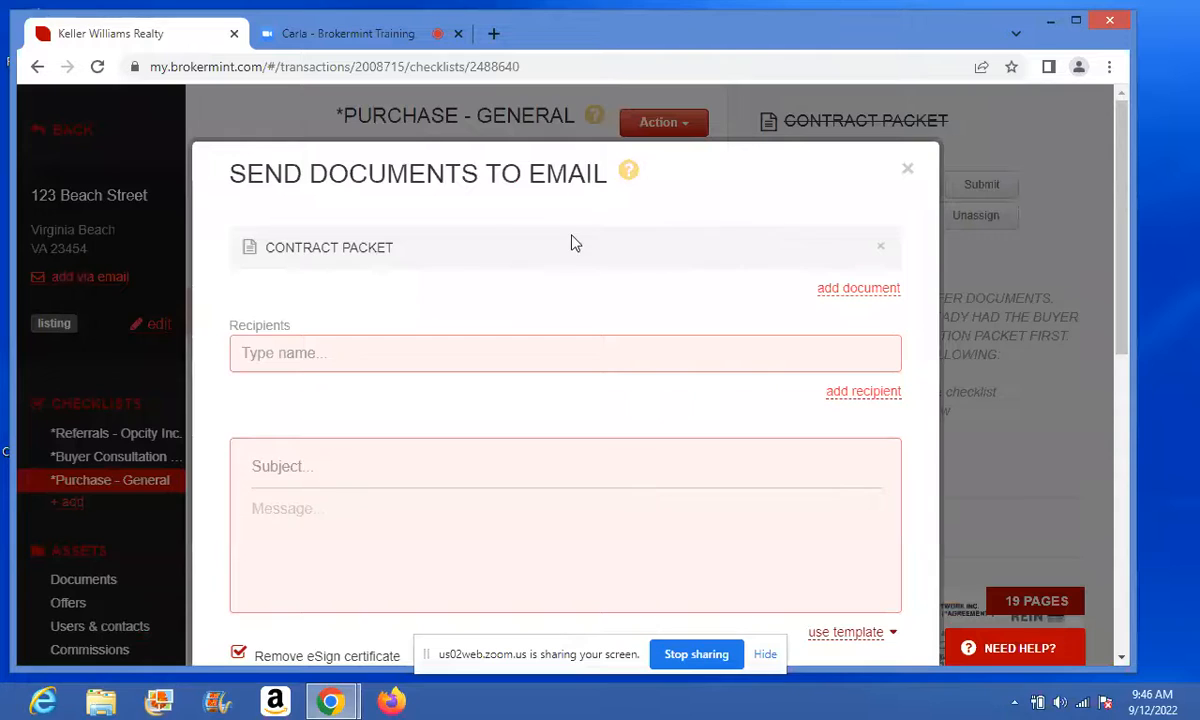
pyautogui.click(347, 352)
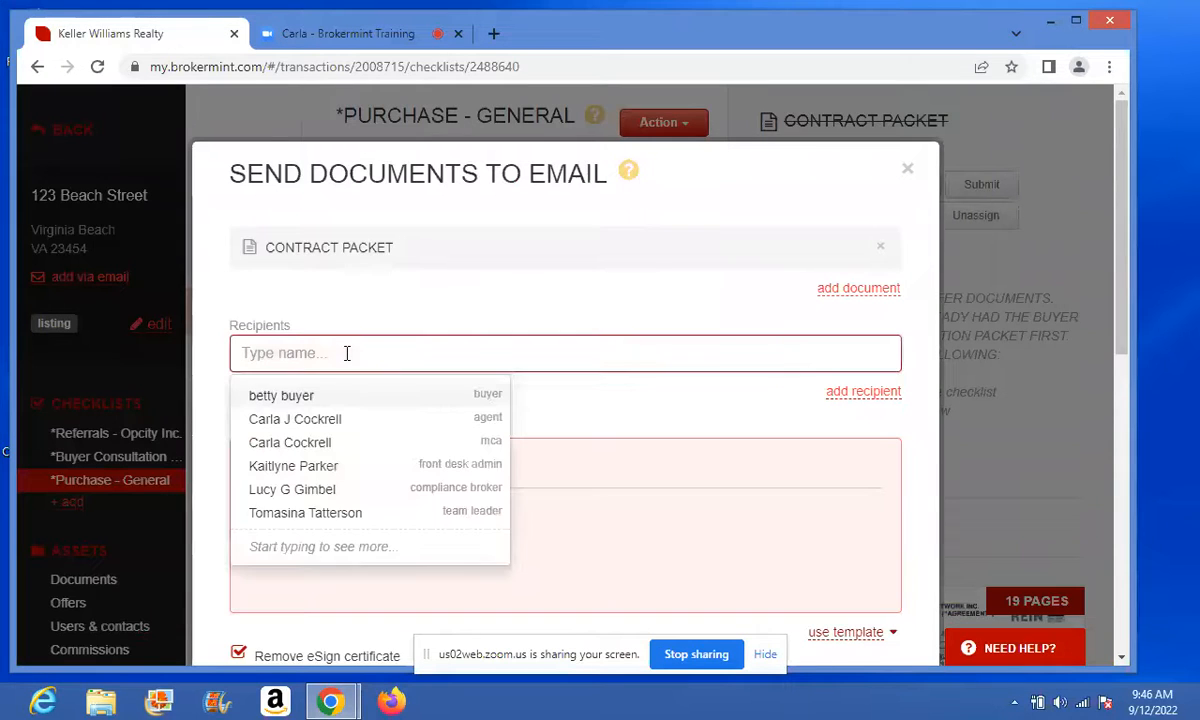
pyautogui.click(302, 442)
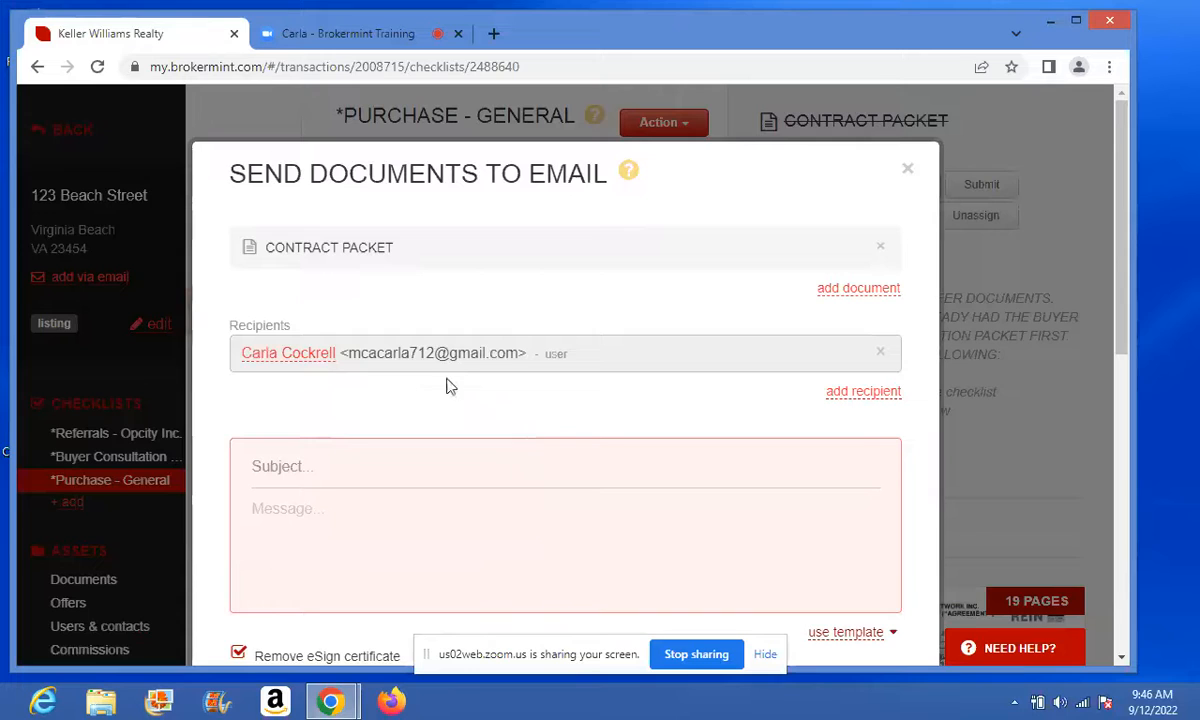
pyautogui.click(300, 460)
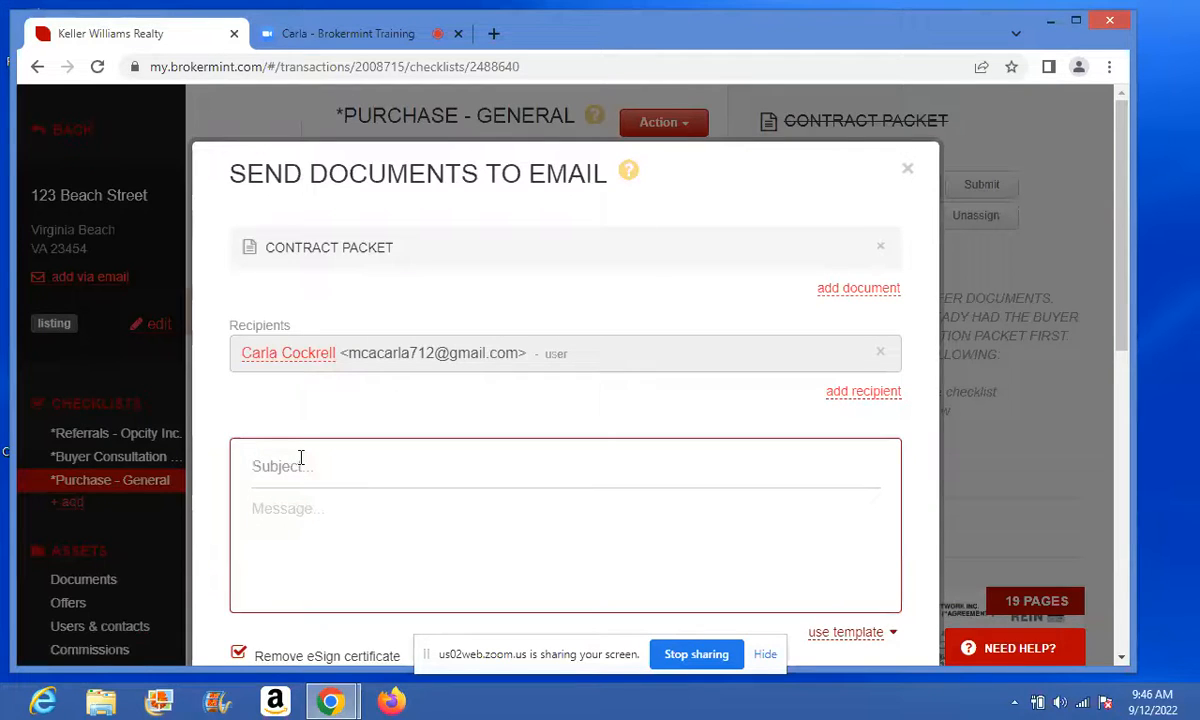
pyautogui.write('Offer')
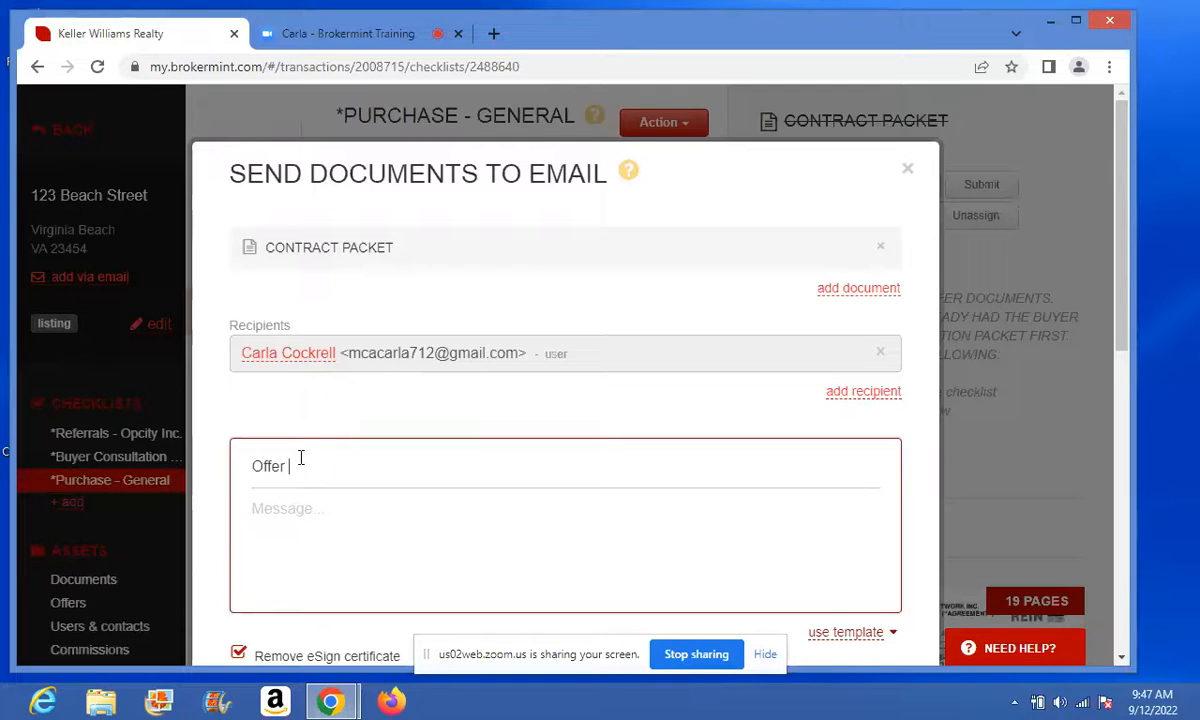
pyautogui.write(' For 123 Beach Street')
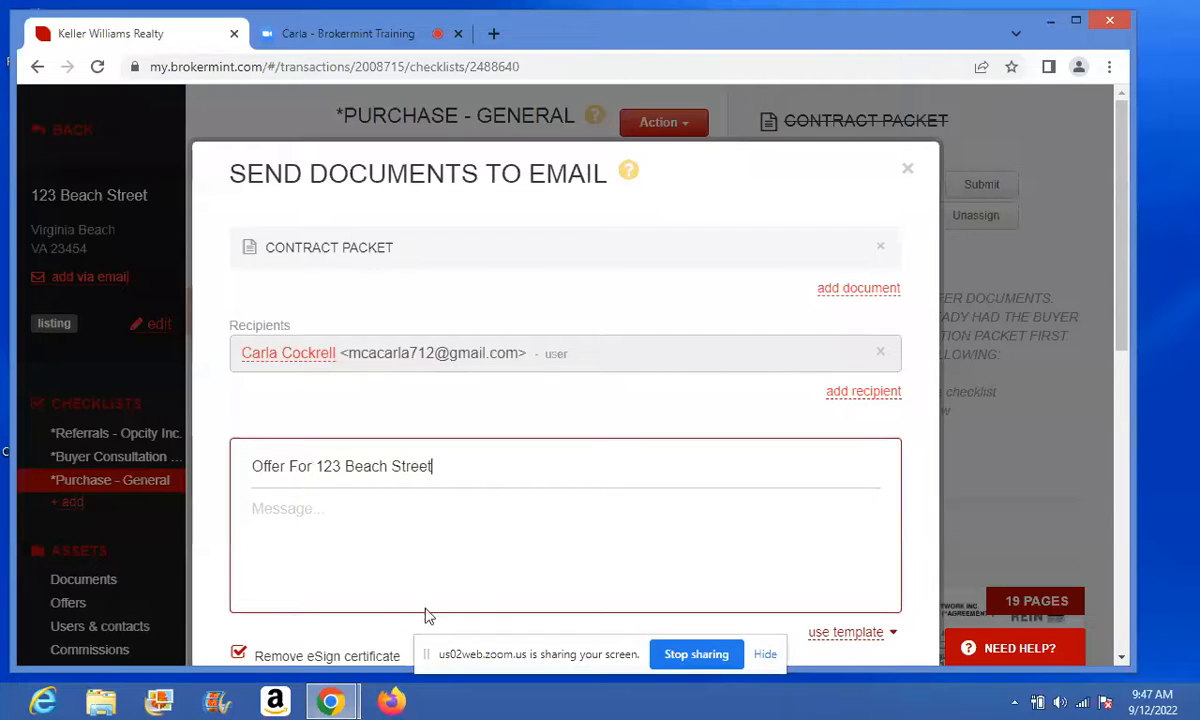
pyautogui.moveTo(1122, 346); pyautogui.dragTo(1122, 411)
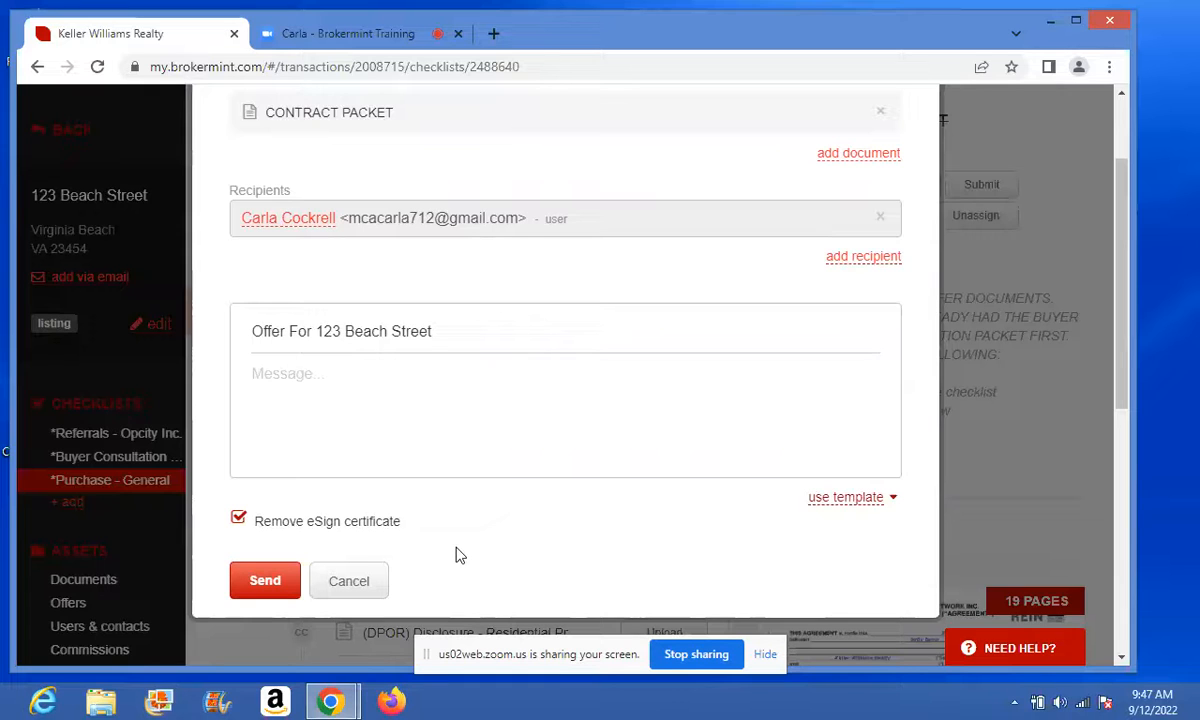
pyautogui.click(262, 586)
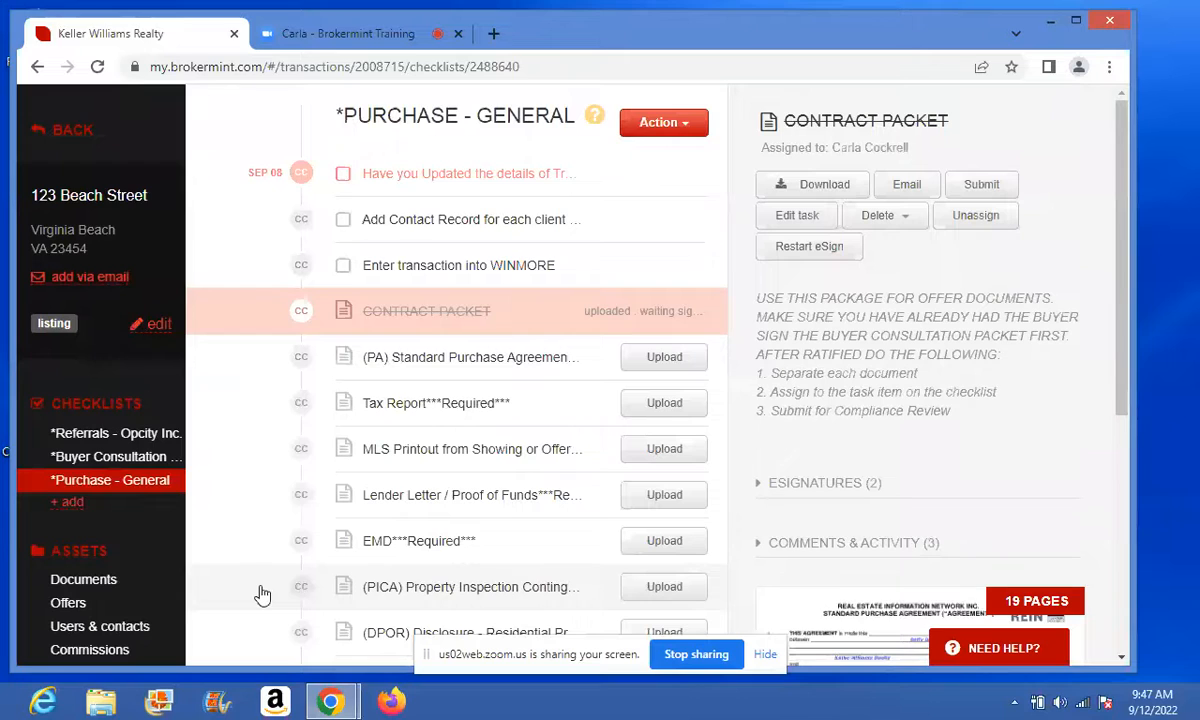
# - Look through the Buyer Consultation checklist's tasks, then go to the transaction's Documents page
pyautogui.click(139, 459)
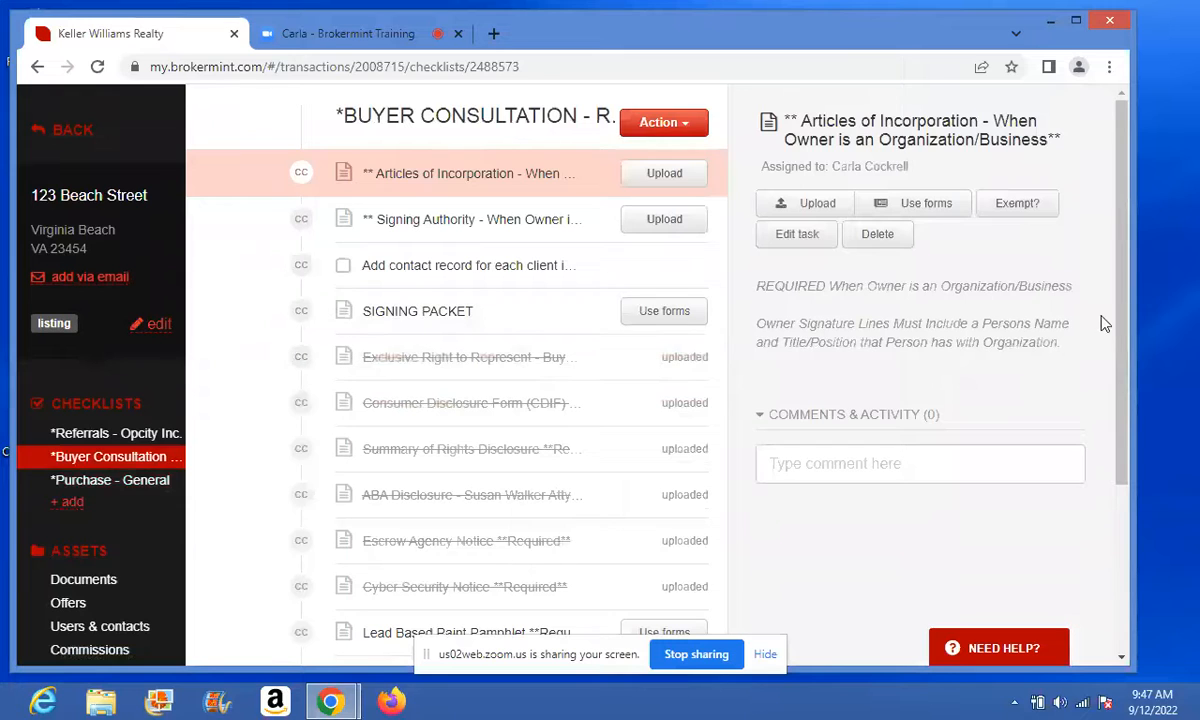
pyautogui.moveTo(1122, 325); pyautogui.dragTo(1127, 457)
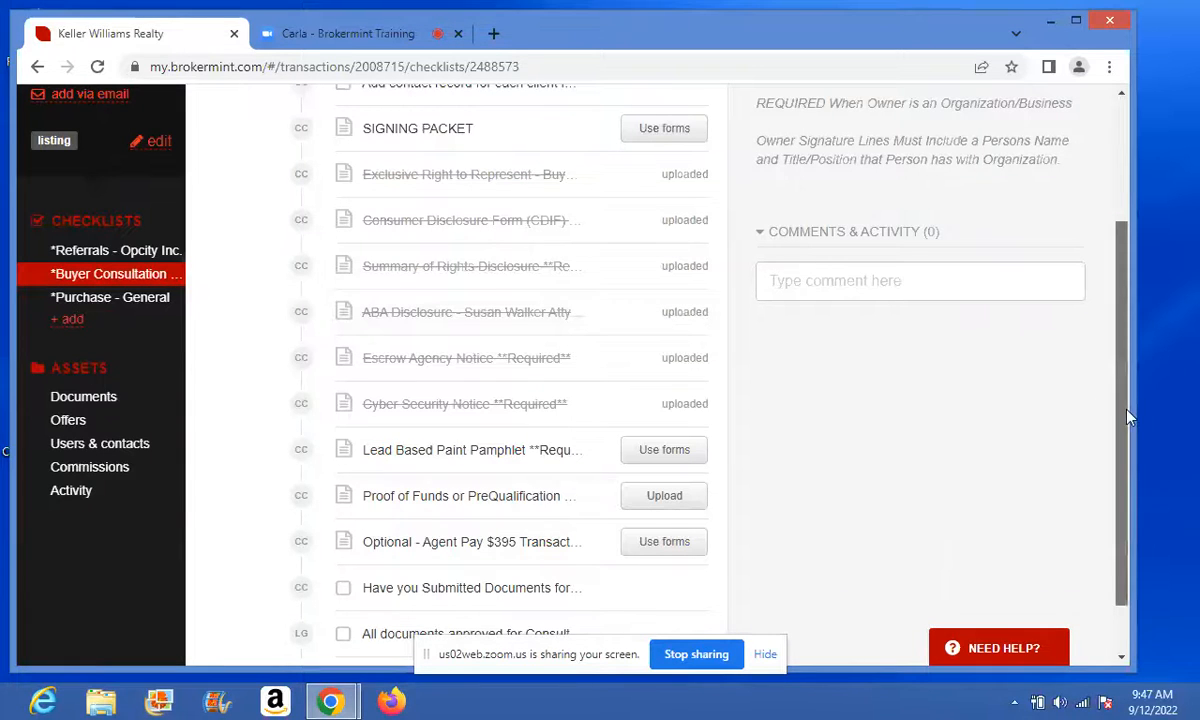
pyautogui.moveTo(1125, 418)
pyautogui.mouseDown()
pyautogui.moveTo(1121, 350)
pyautogui.moveTo(1130, 461)
pyautogui.mouseUp()
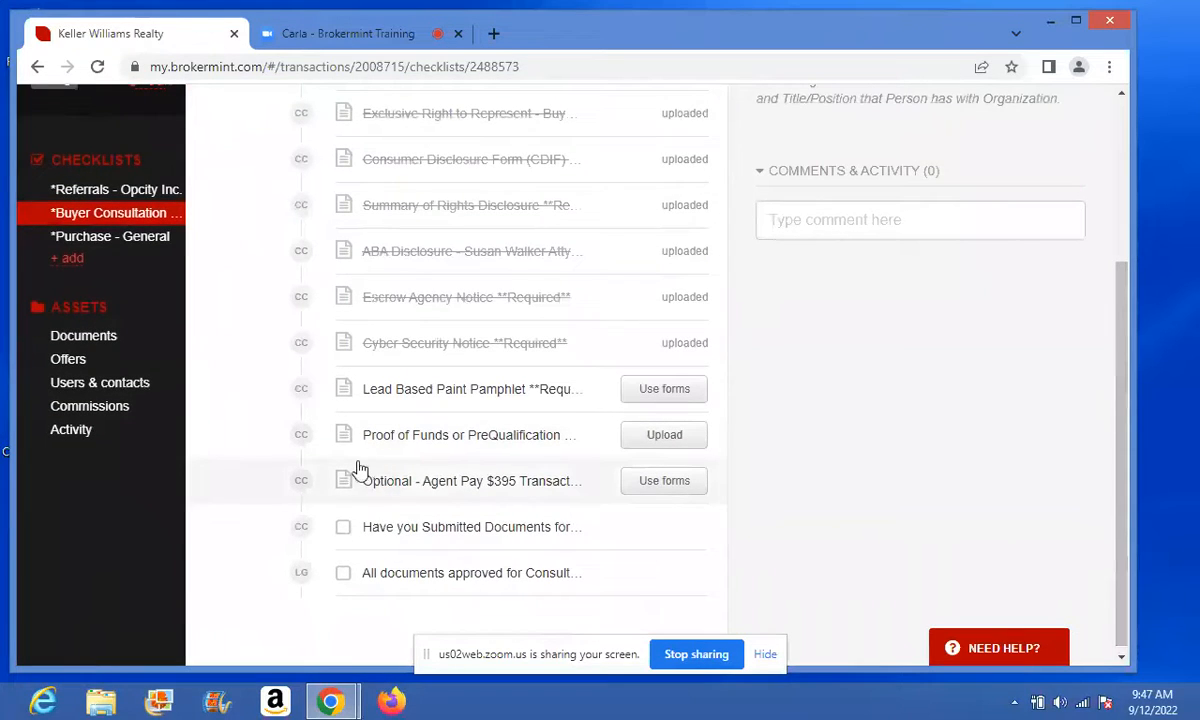
pyautogui.click(114, 343)
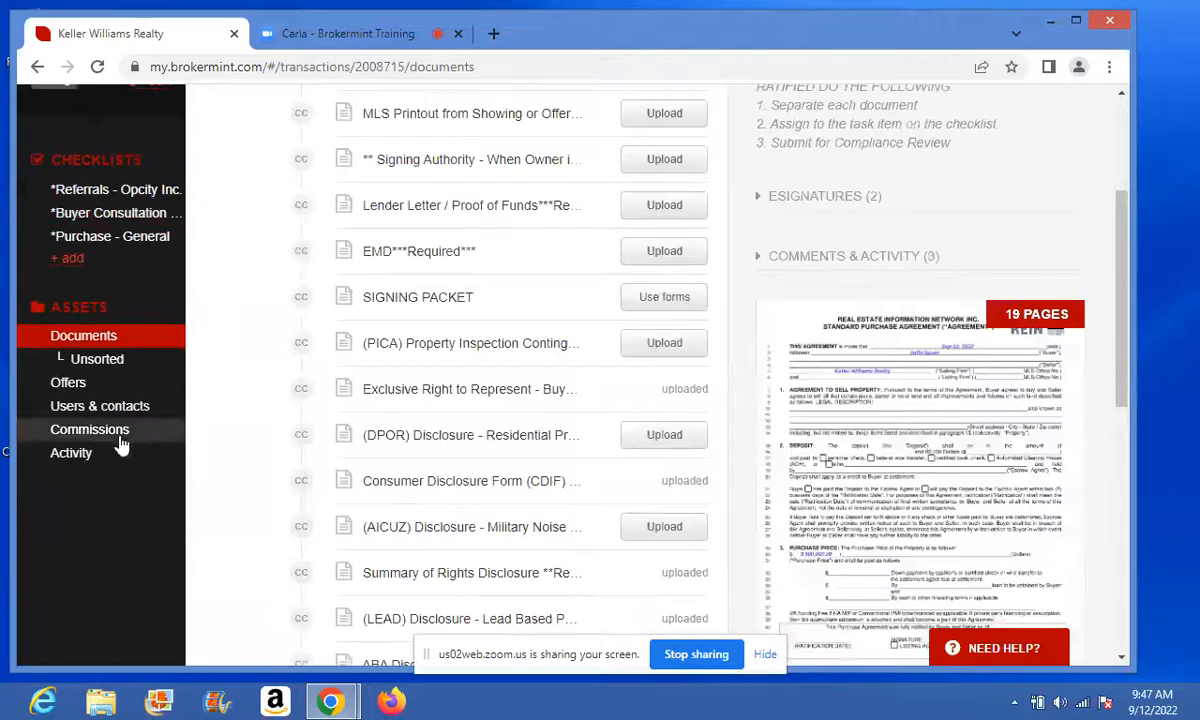
# - Open SIGNING PACKET.pdf from the Unsorted documents in the e-sign viewer
pyautogui.click(130, 360)
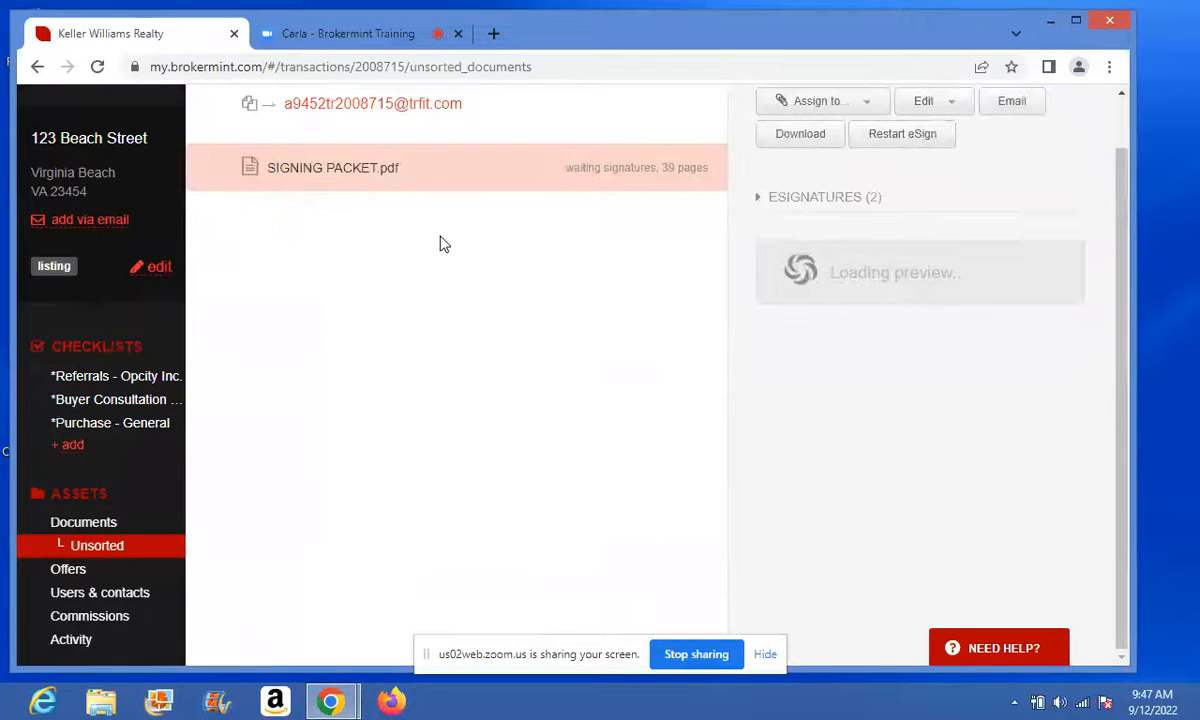
pyautogui.click(455, 173)
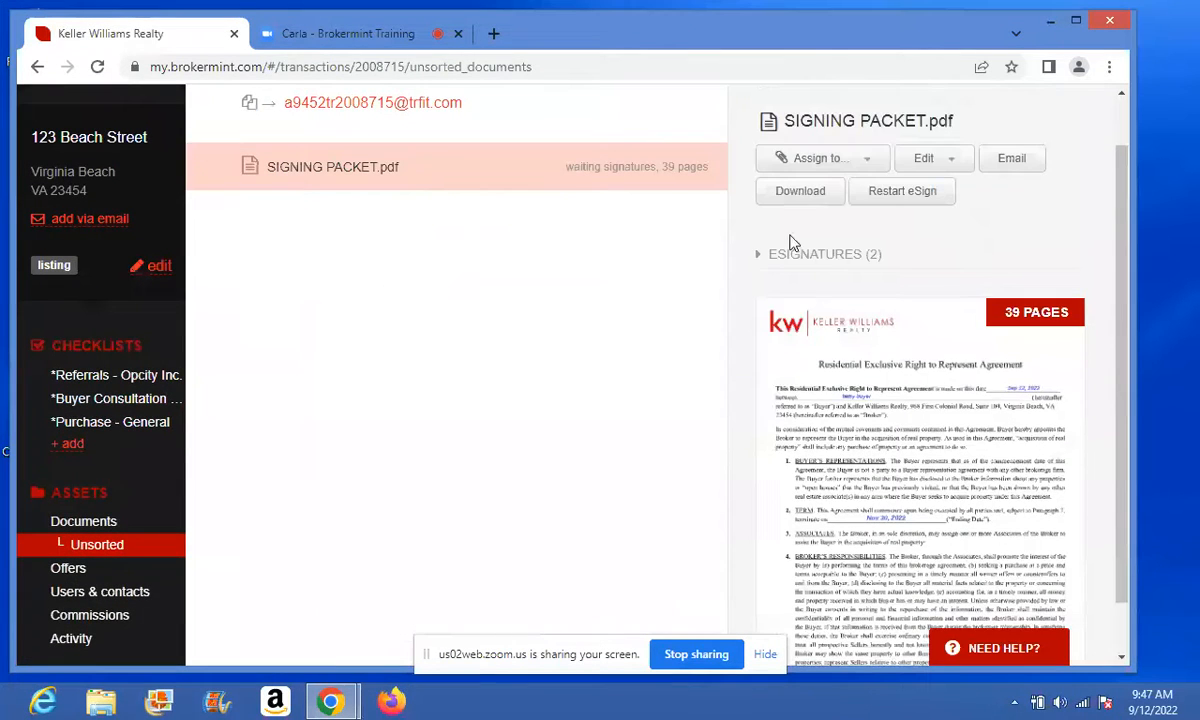
pyautogui.click(945, 402)
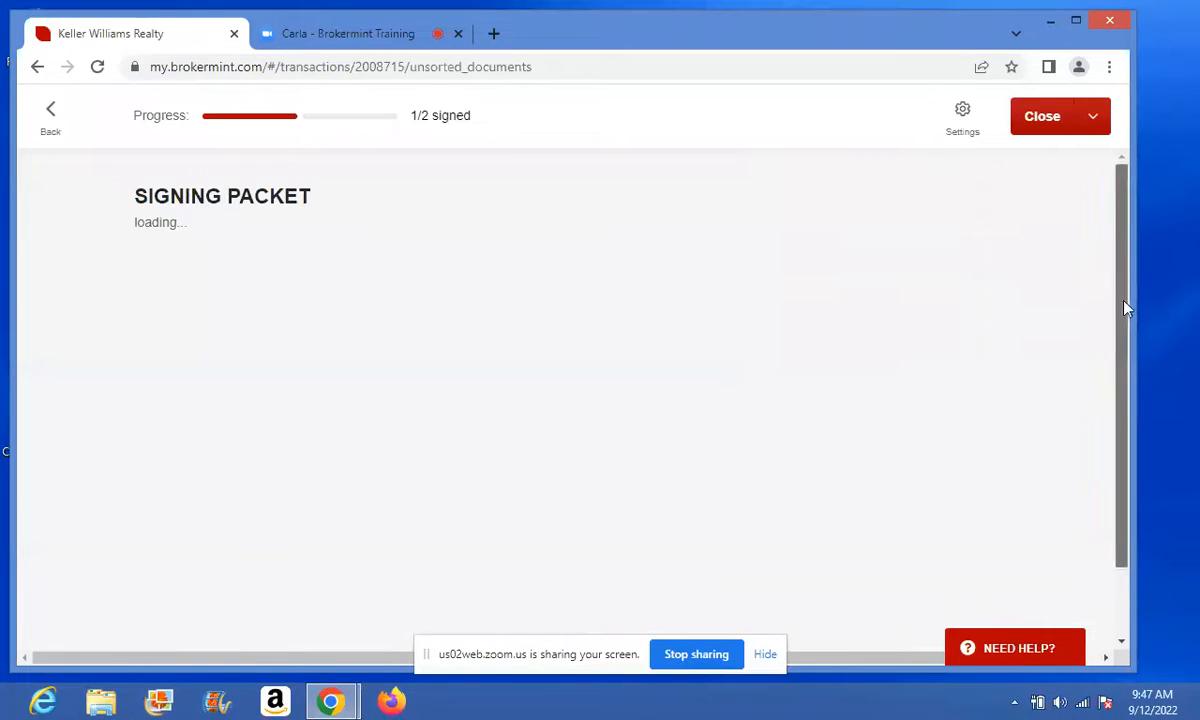
# - Scroll through the signing packet's e-sign details, then go back to the Unsorted list
pyautogui.moveTo(1124, 345); pyautogui.dragTo(1122, 530)
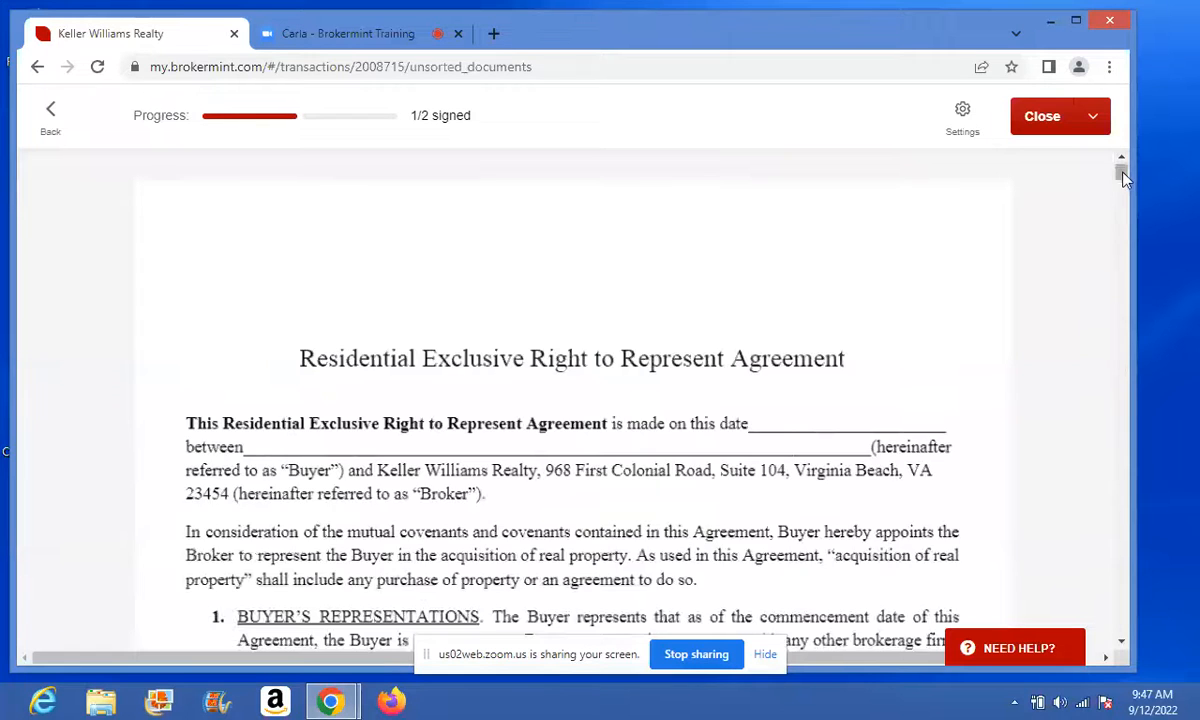
pyautogui.moveTo(1122, 172); pyautogui.dragTo(1110, 657)
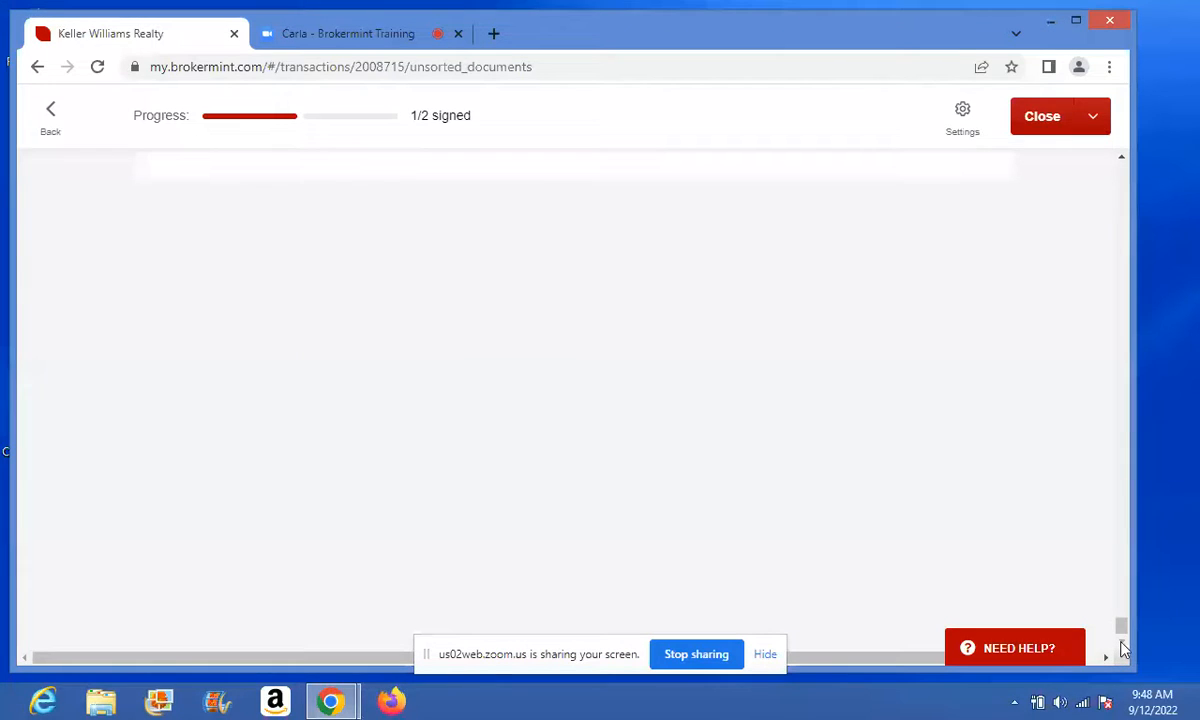
pyautogui.moveTo(1121, 625); pyautogui.dragTo(1121, 499)
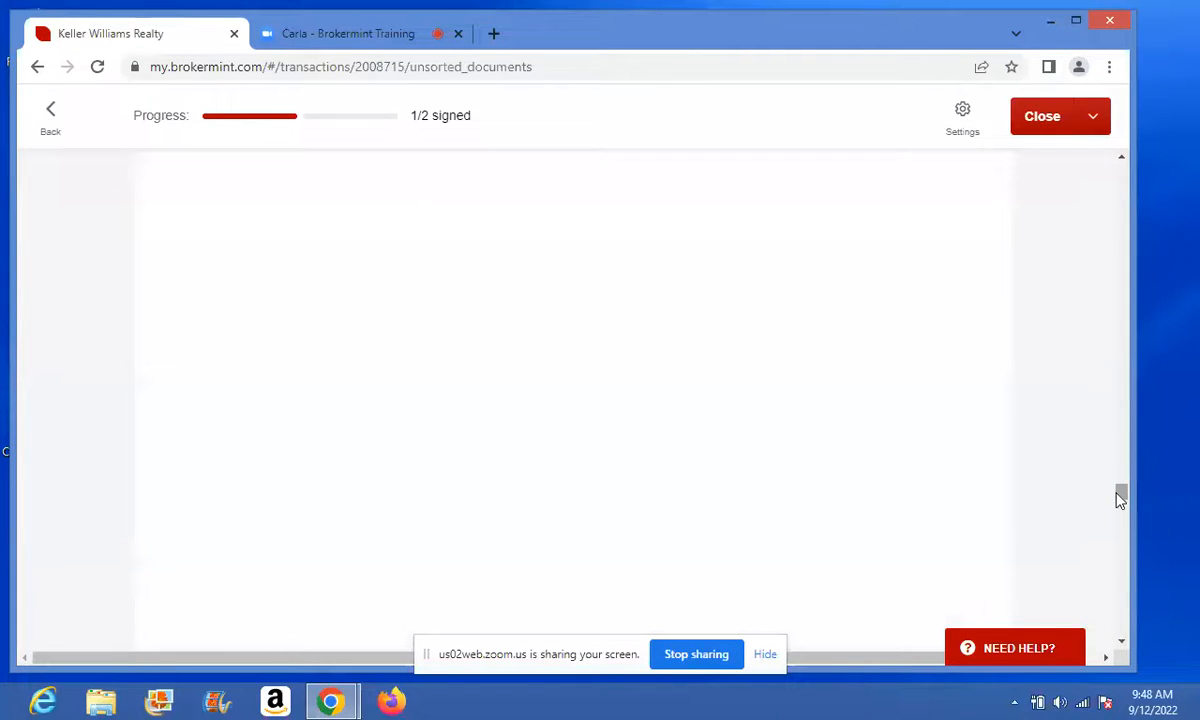
pyautogui.moveTo(1121, 495); pyautogui.dragTo(1124, 403)
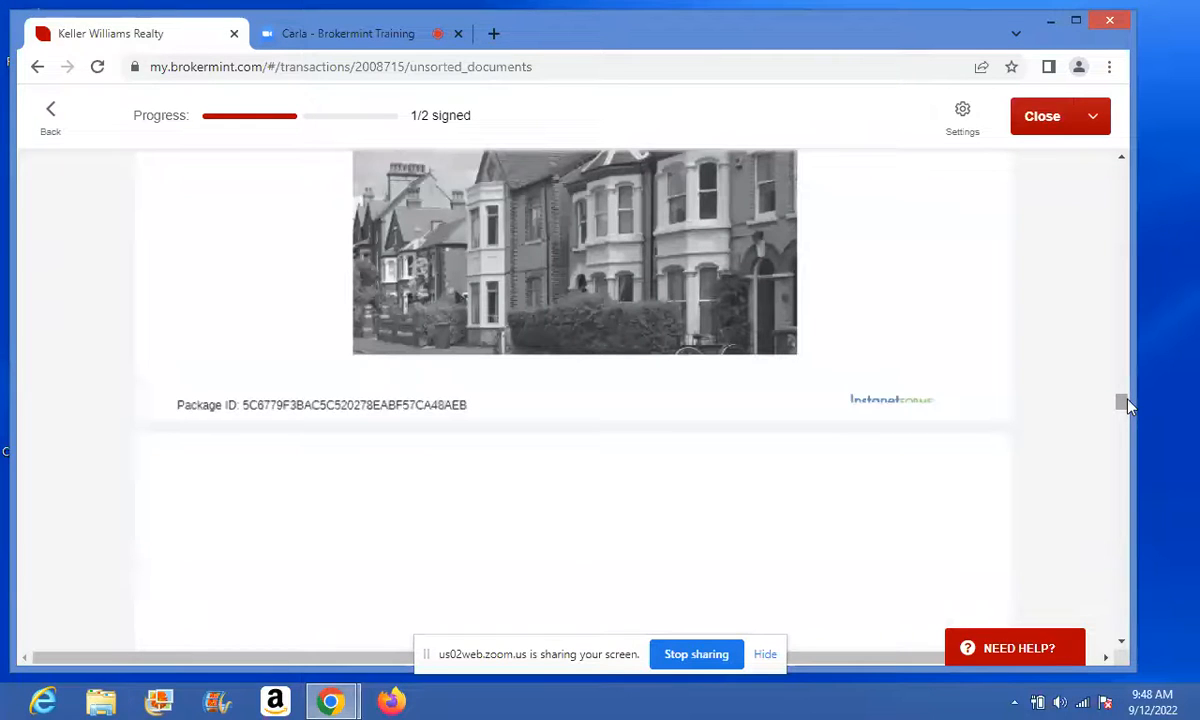
pyautogui.moveTo(1124, 403); pyautogui.dragTo(1124, 443)
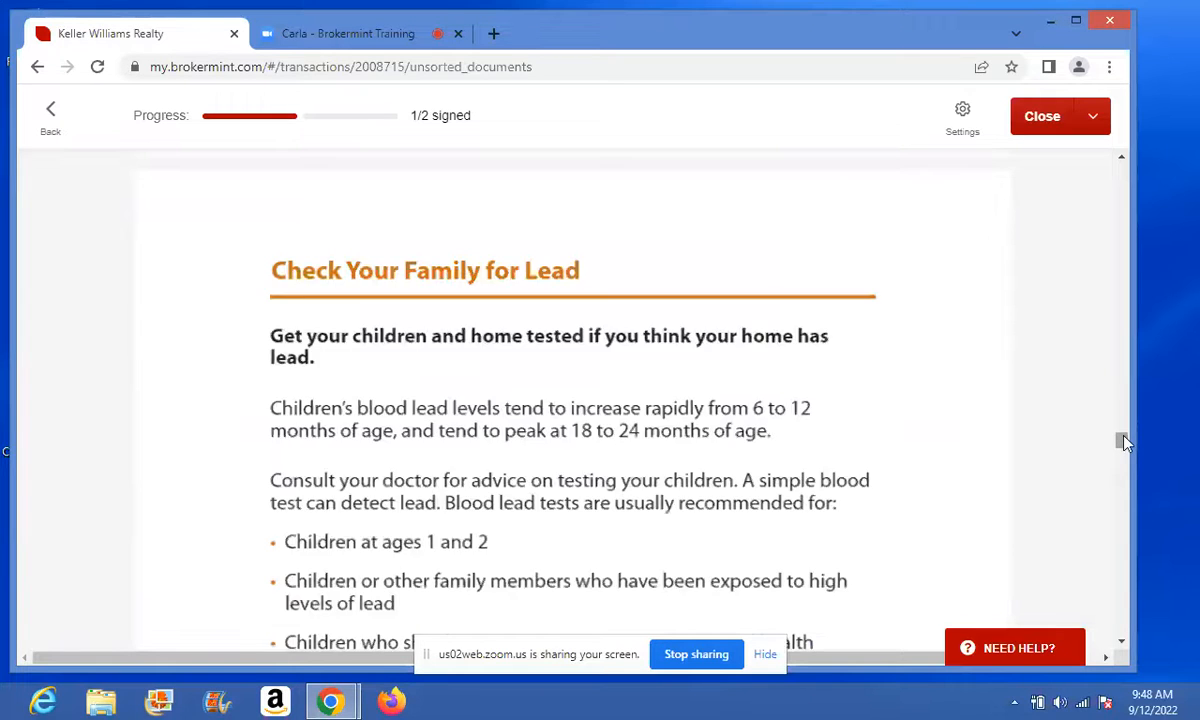
pyautogui.moveTo(1124, 443); pyautogui.dragTo(1123, 662)
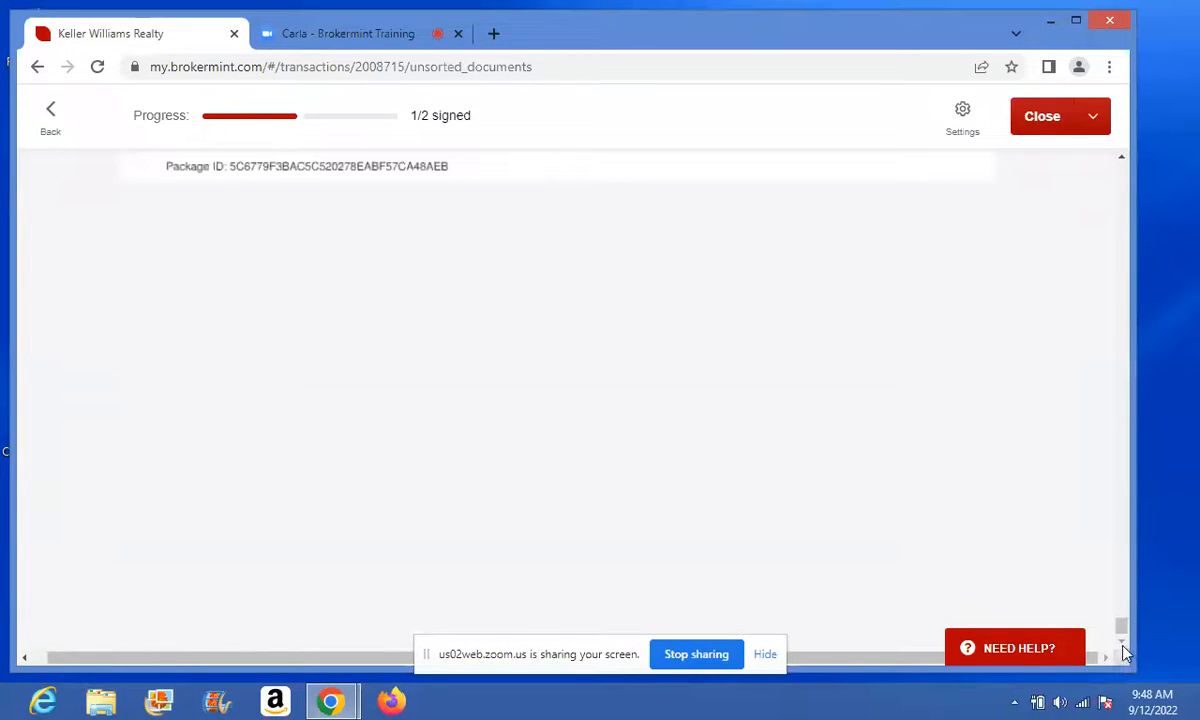
pyautogui.click(1121, 159)
pyautogui.moveTo(1121, 160); pyautogui.dragTo(1121, 160)
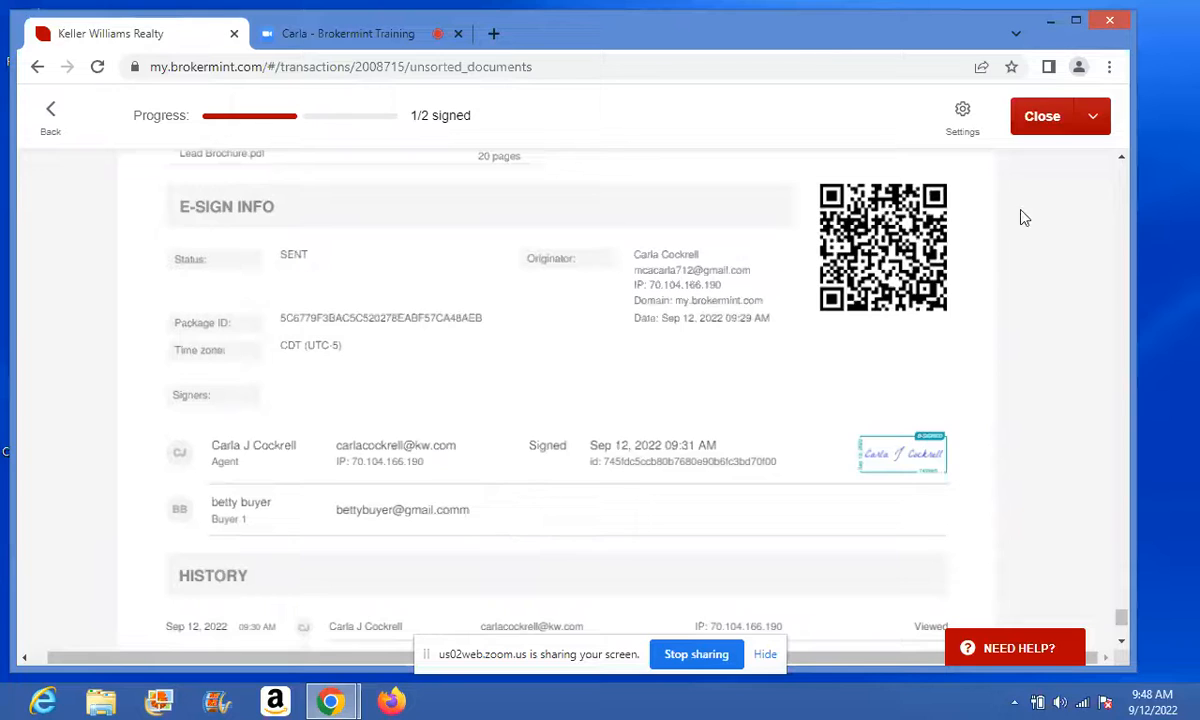
pyautogui.click(1042, 118)
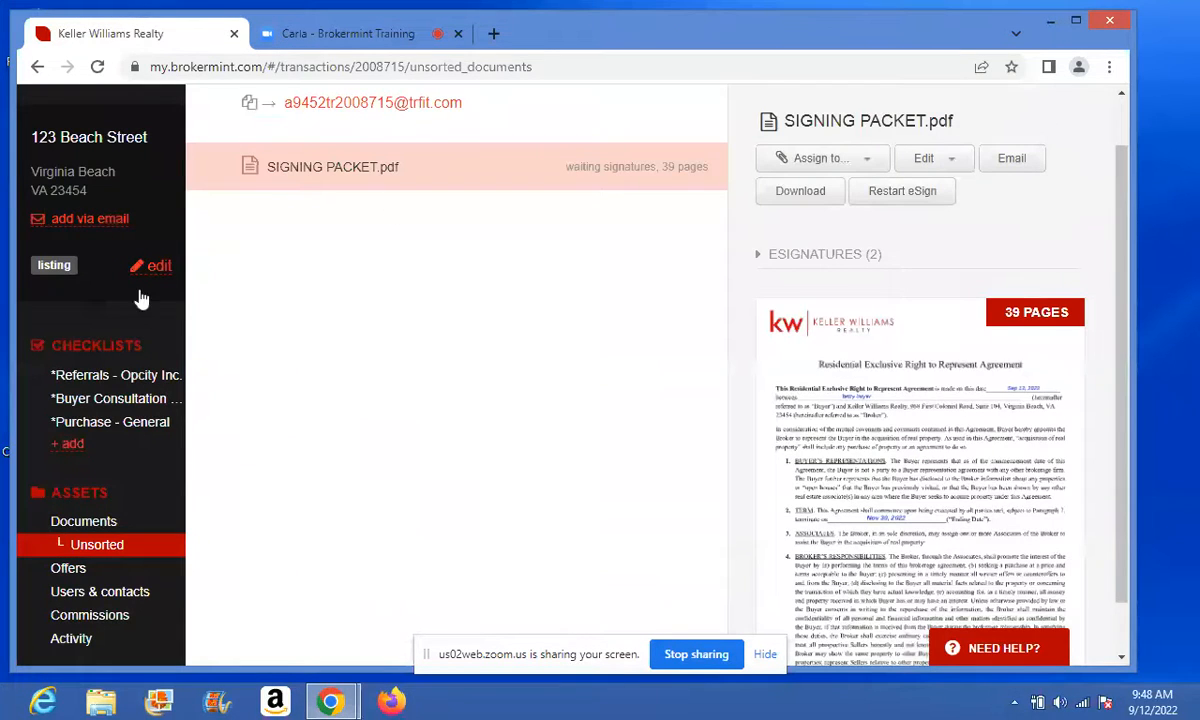
# - Detach the uploaded packet from the Purchase - General CONTRACT PACKET task, then view Unsorted documents
pyautogui.click(155, 424)
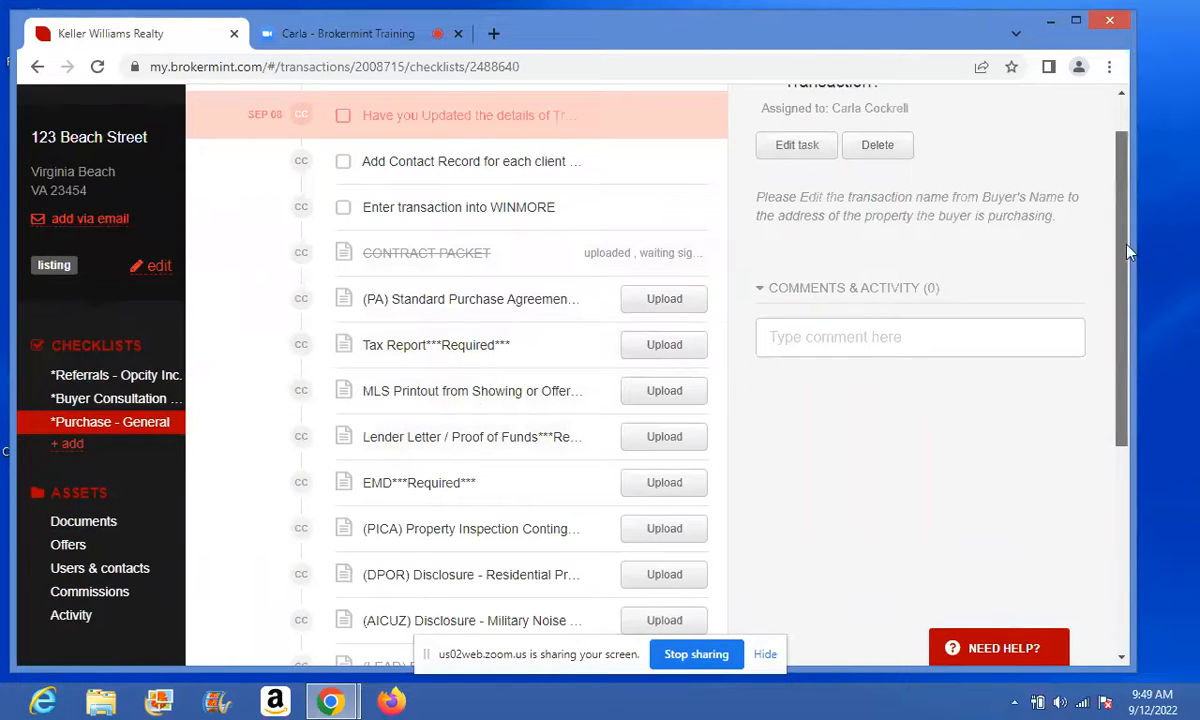
pyautogui.moveTo(1121, 240); pyautogui.dragTo(1062, 197)
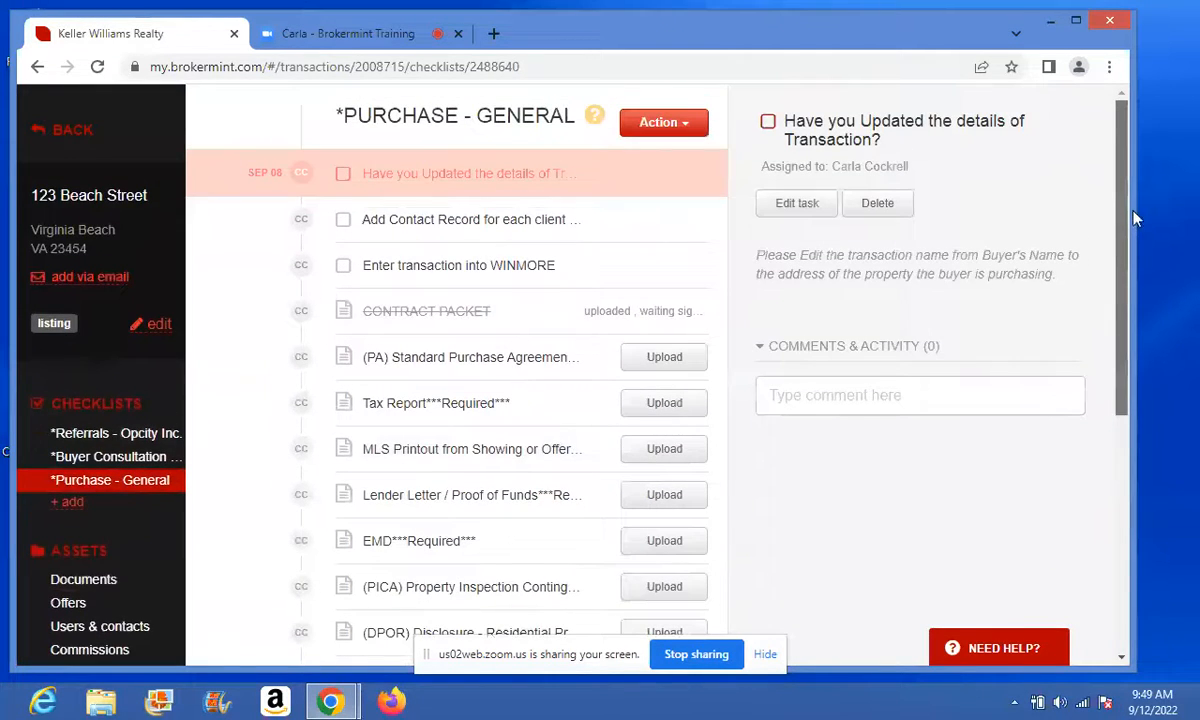
pyautogui.click(530, 333)
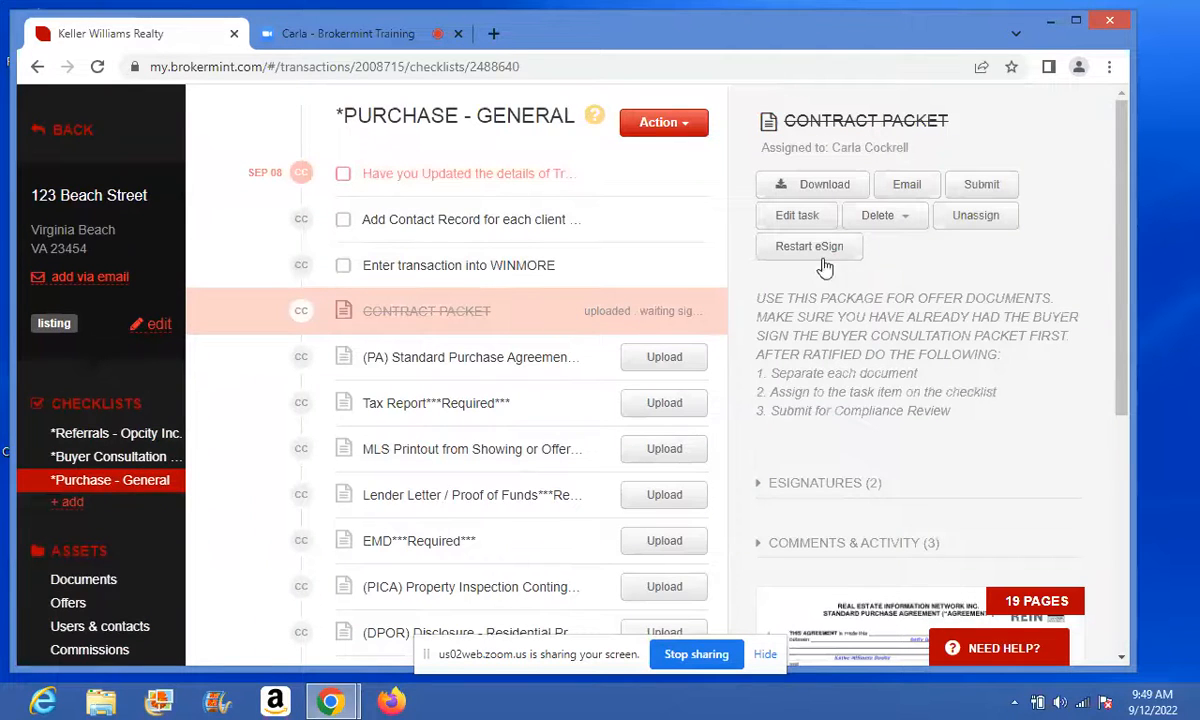
pyautogui.click(968, 218)
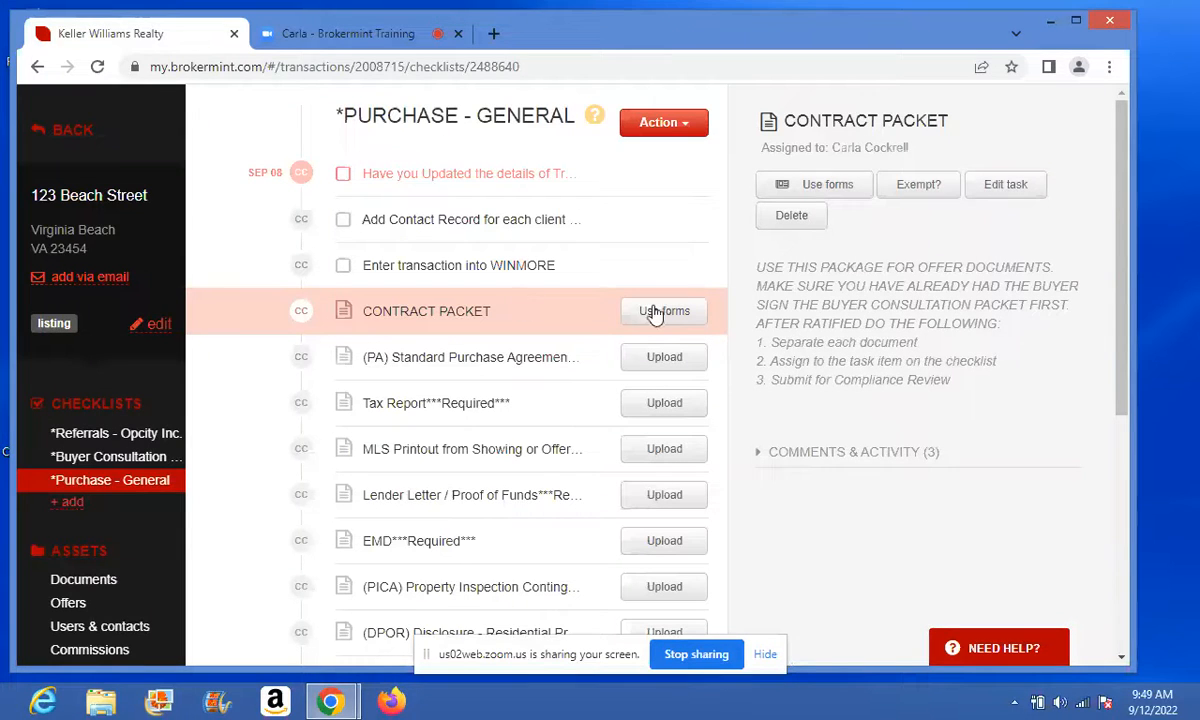
pyautogui.click(99, 580)
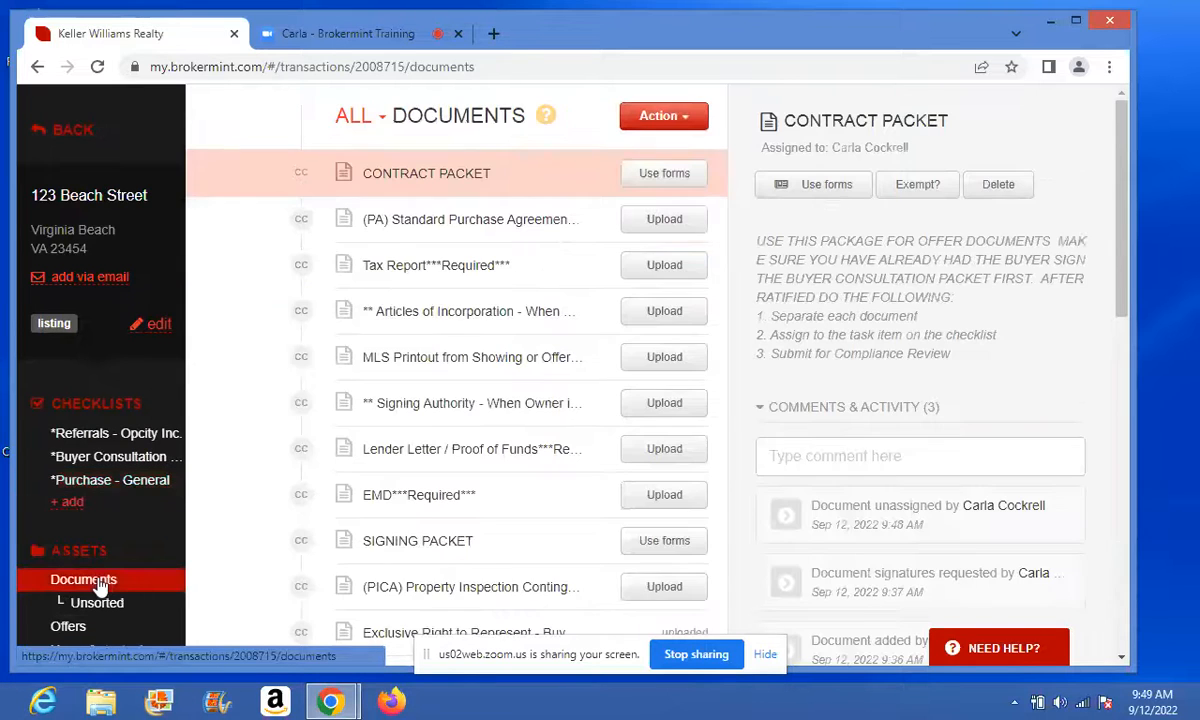
pyautogui.click(97, 603)
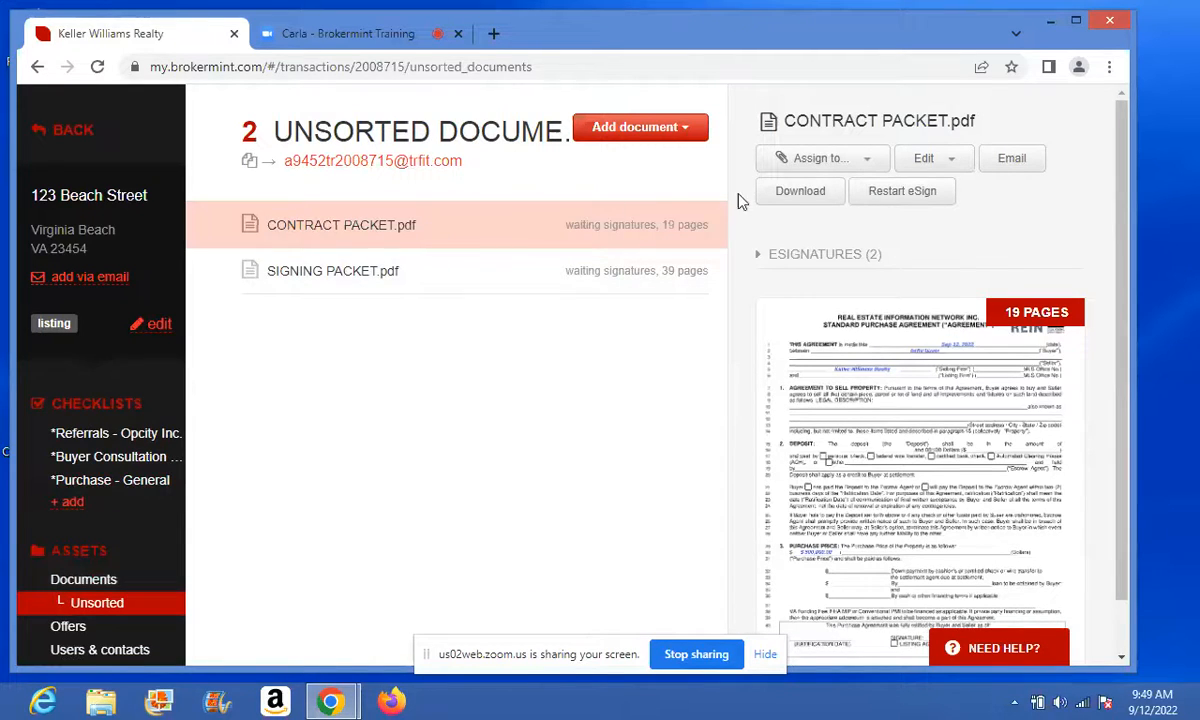
# - Rename the contract packet to 'Offer 123 Beach Street' and switch to the Zoom meeting tab
pyautogui.click(928, 159)
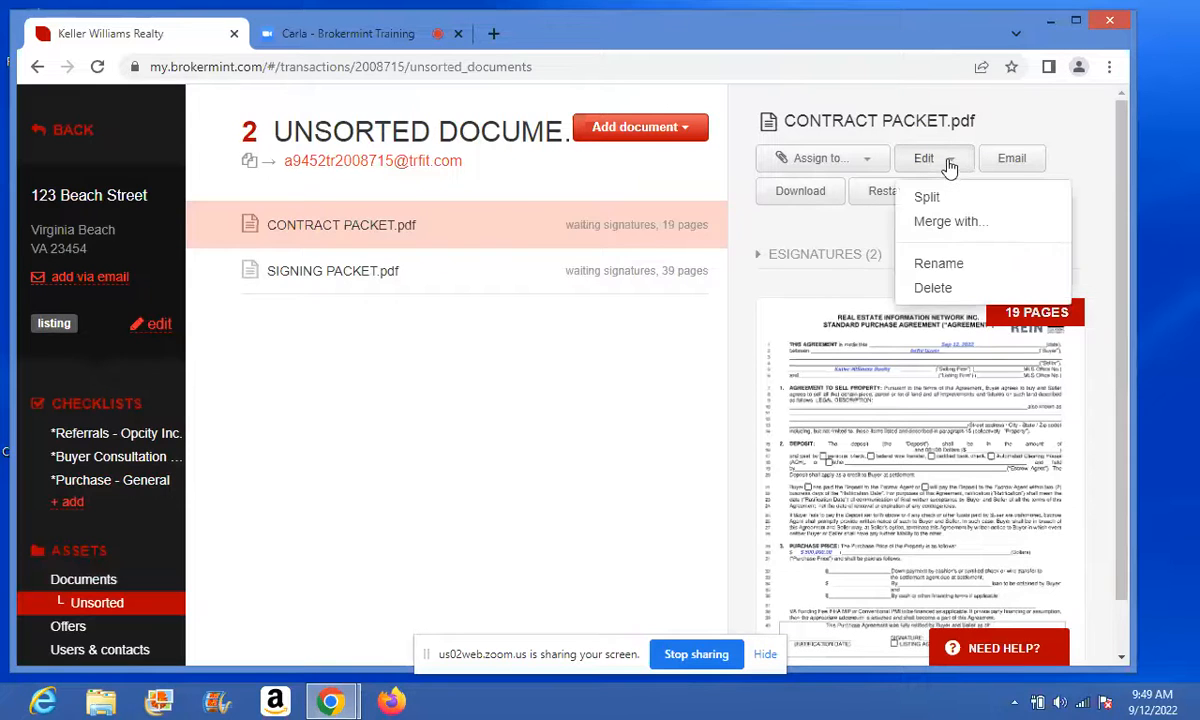
pyautogui.click(935, 263)
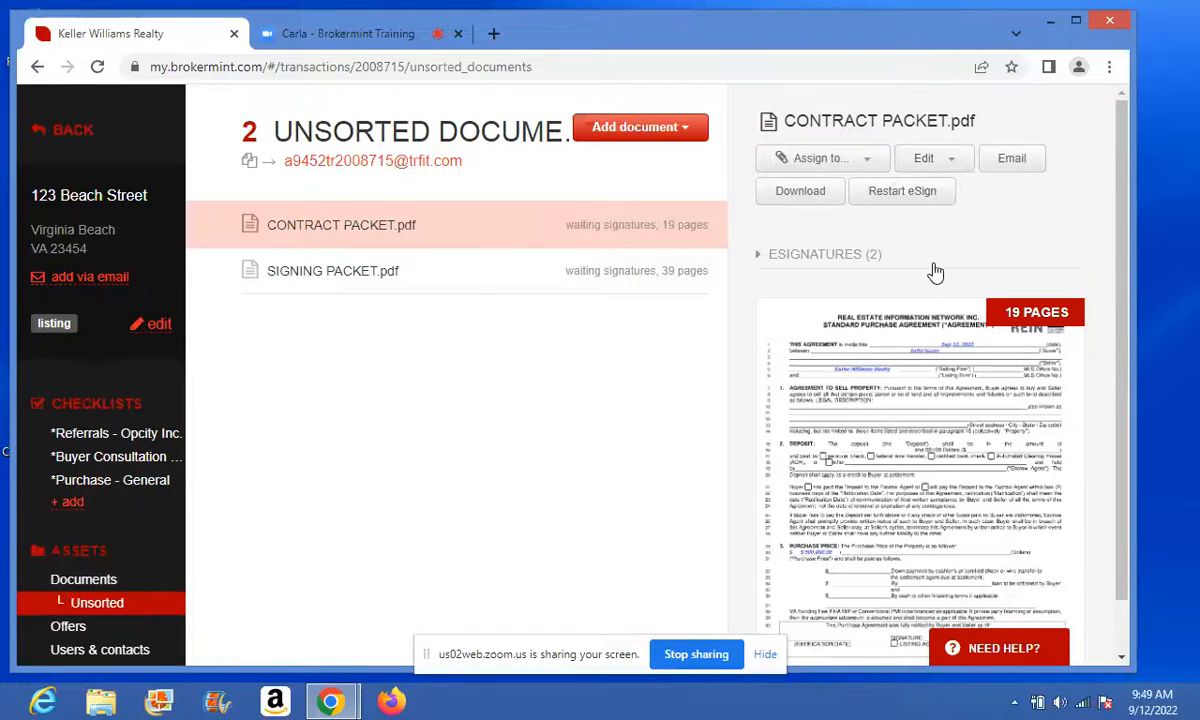
pyautogui.moveTo(325, 270); pyautogui.dragTo(167, 283)
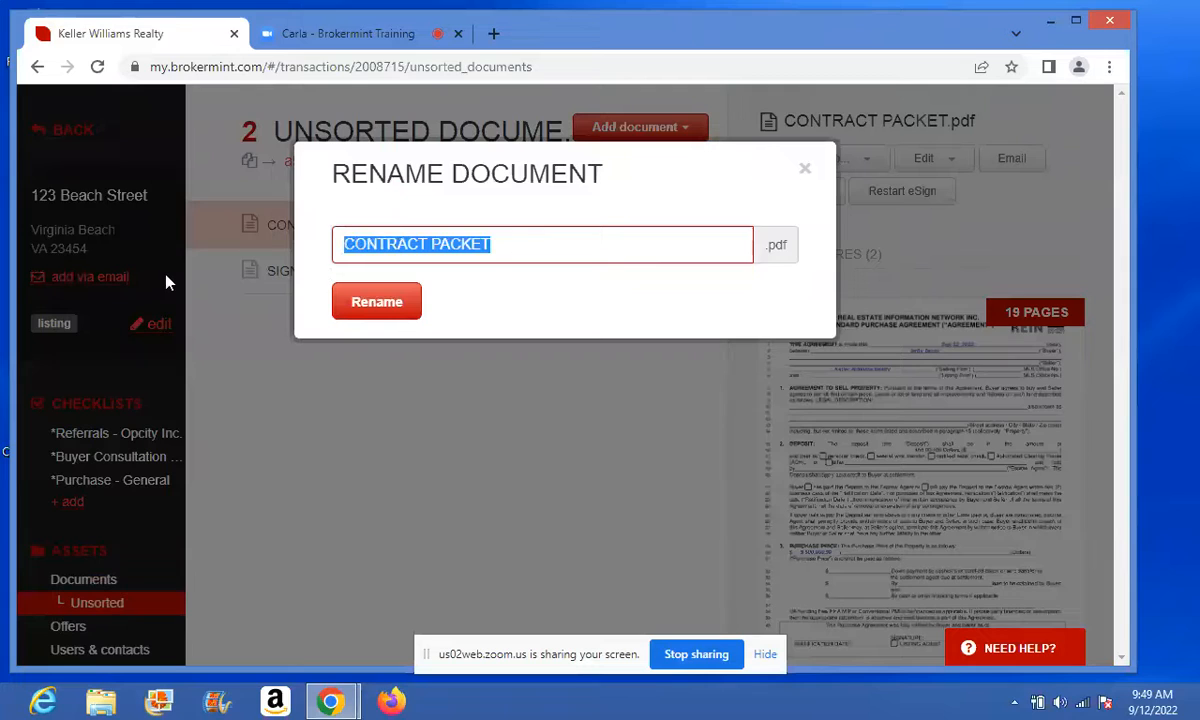
pyautogui.write('Offer ')
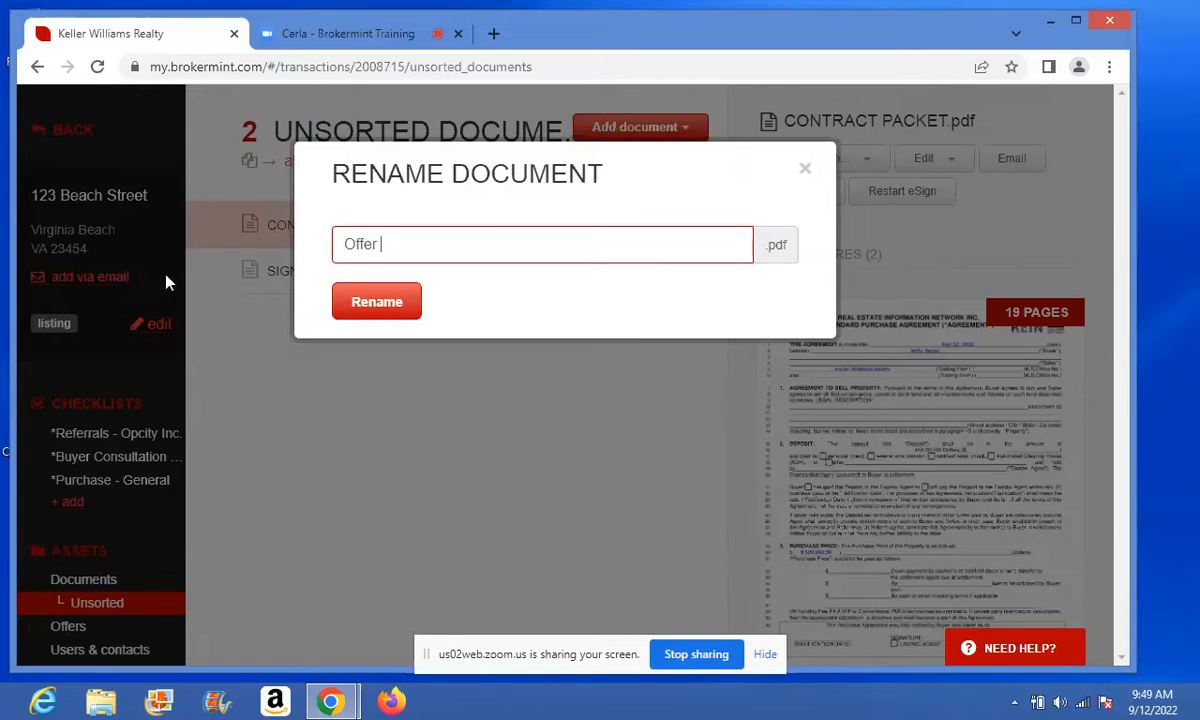
pyautogui.write('123 Beach St')
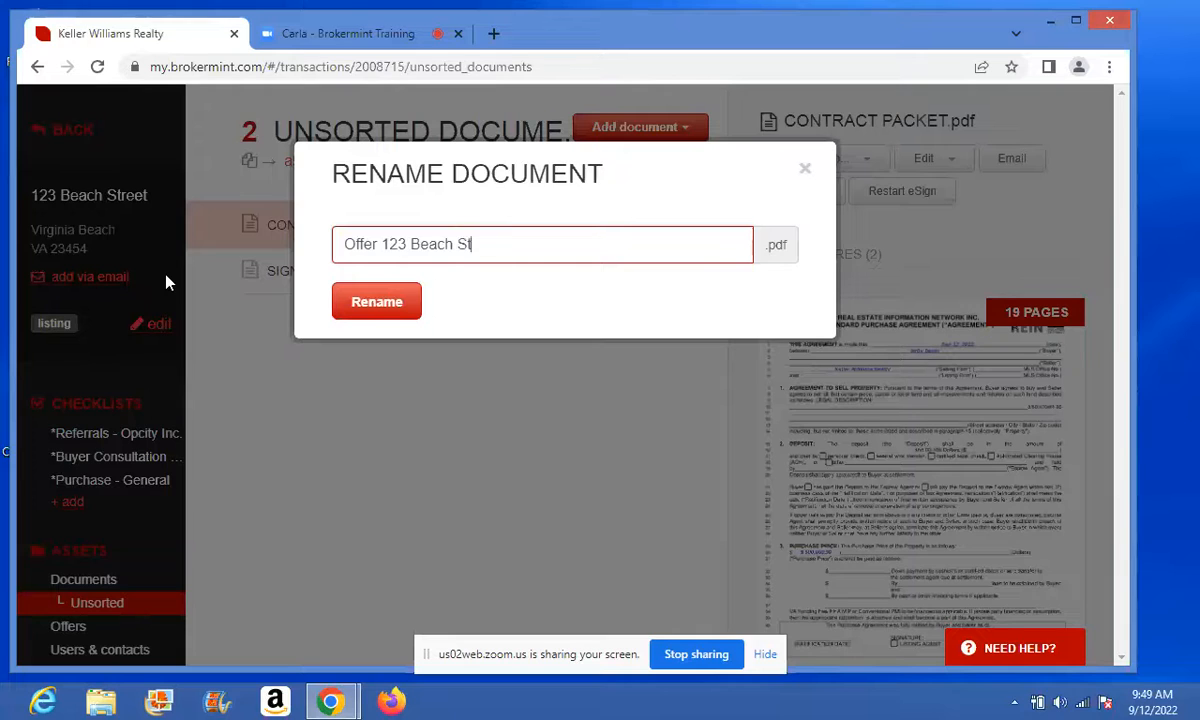
pyautogui.write('reet')
pyautogui.click(350, 318)
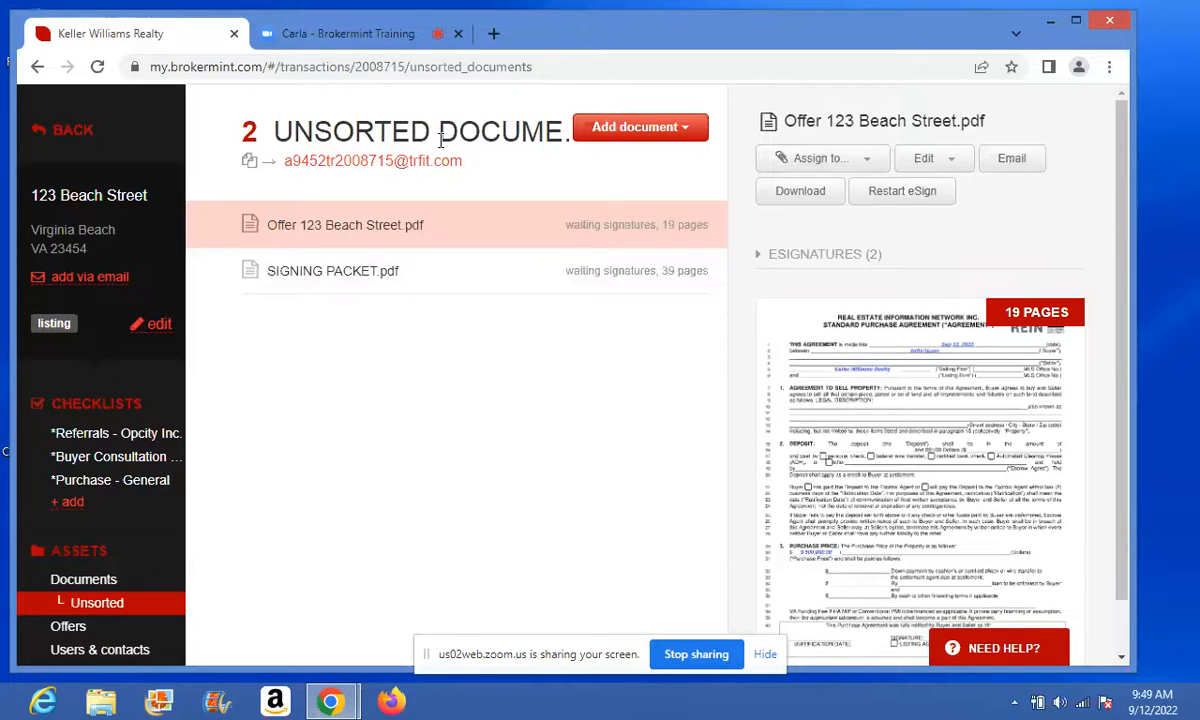
pyautogui.click(370, 42)
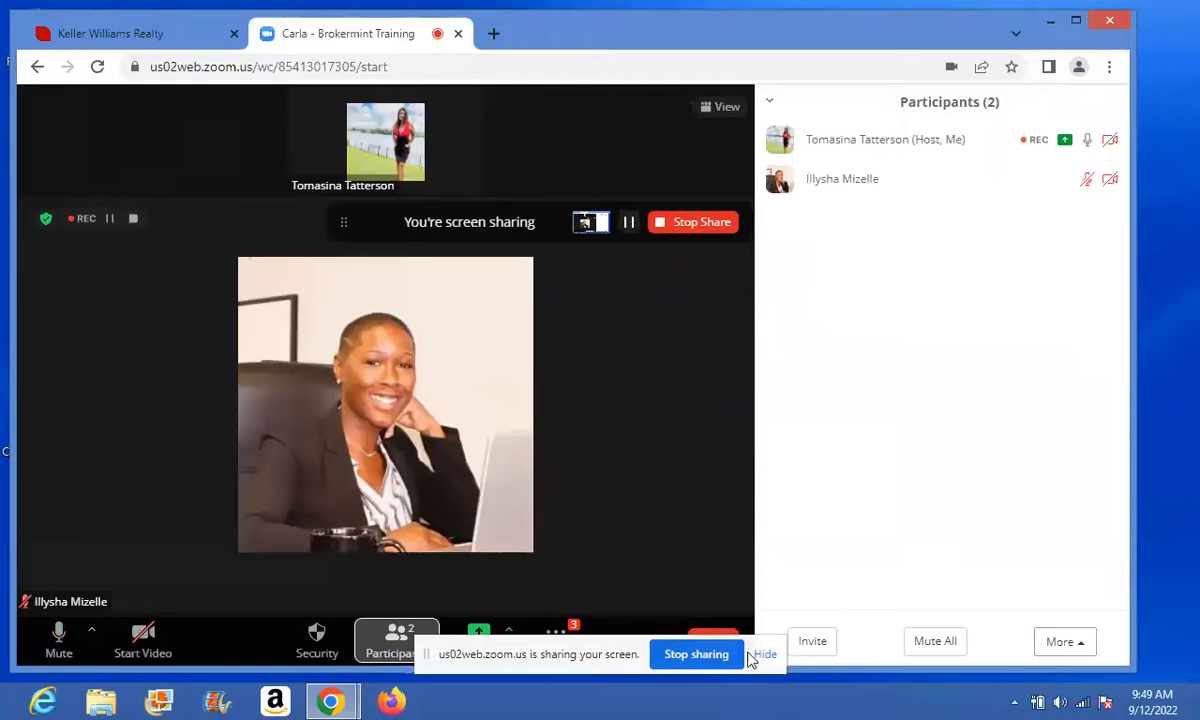
# - Open the Zoom meeting chat to read the messages, then return to the Brokermint tab
pyautogui.click(566, 636)
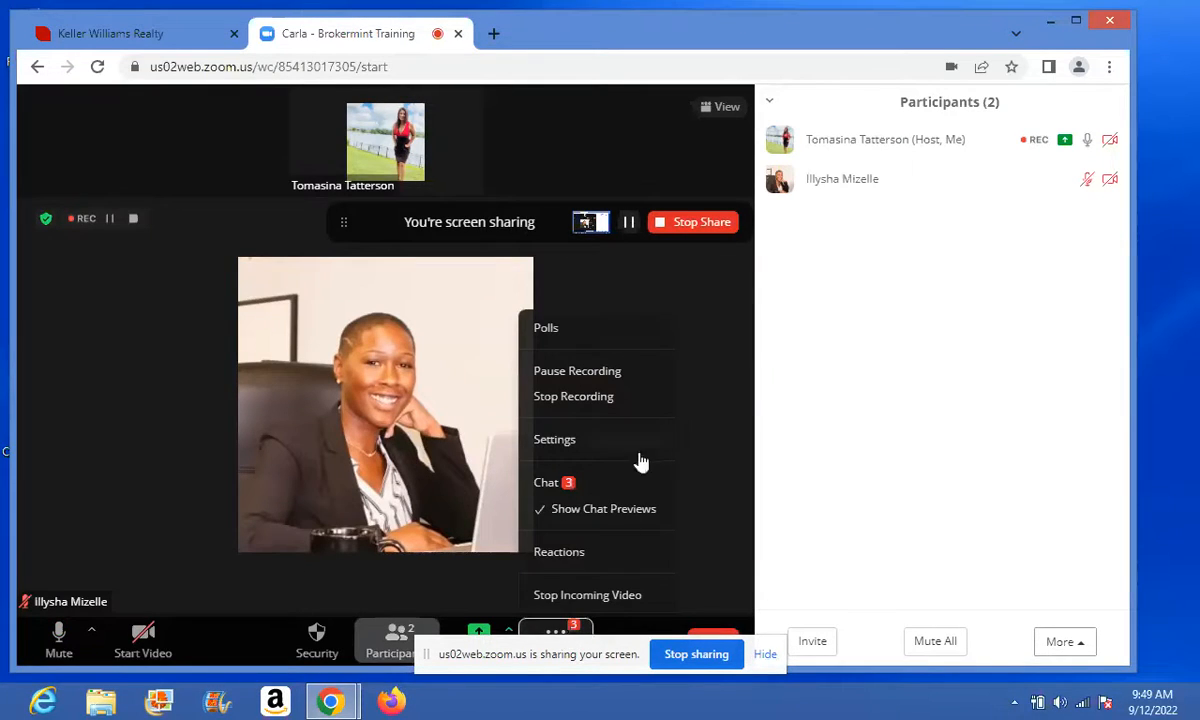
pyautogui.click(574, 485)
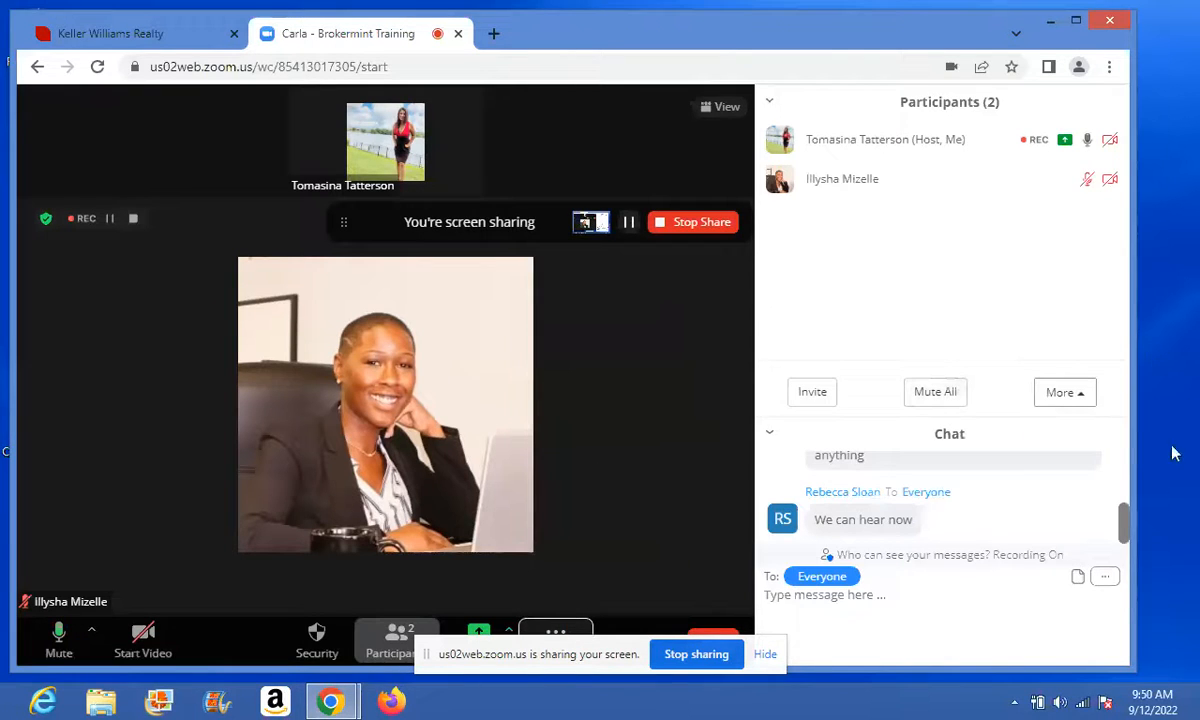
pyautogui.click(1125, 530)
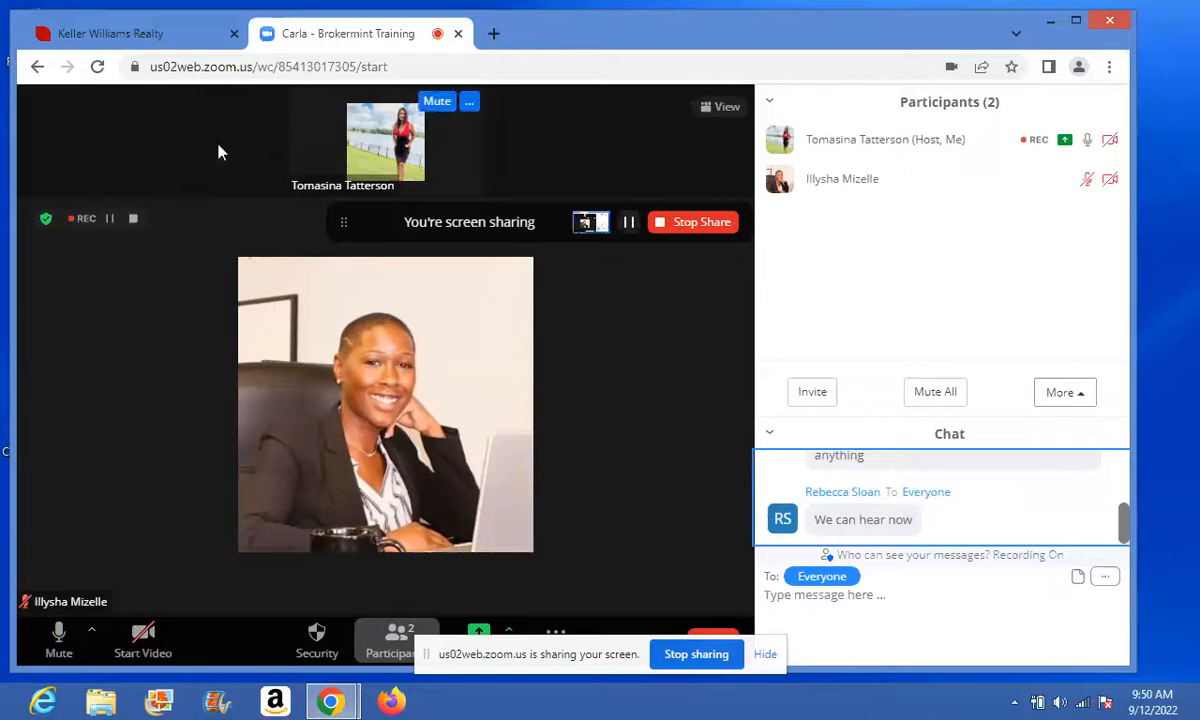
pyautogui.click(173, 35)
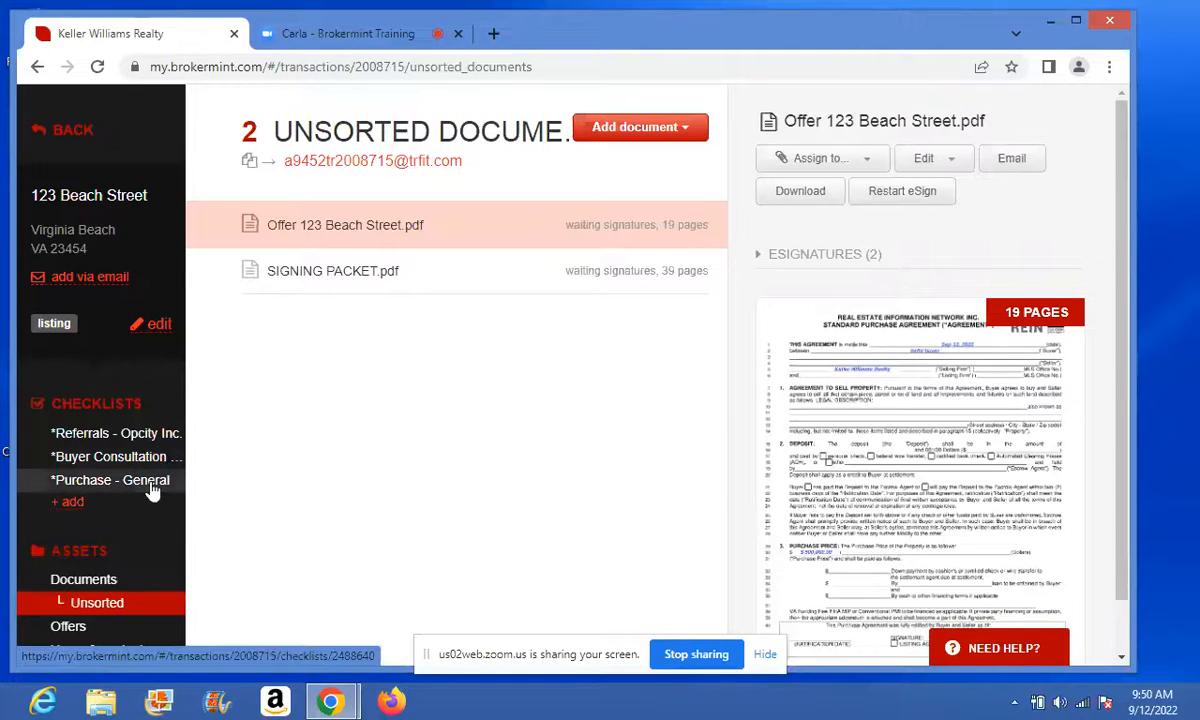
# - Create a checklist from the *PICRA Contingencies - Due Diligence template
pyautogui.click(72, 503)
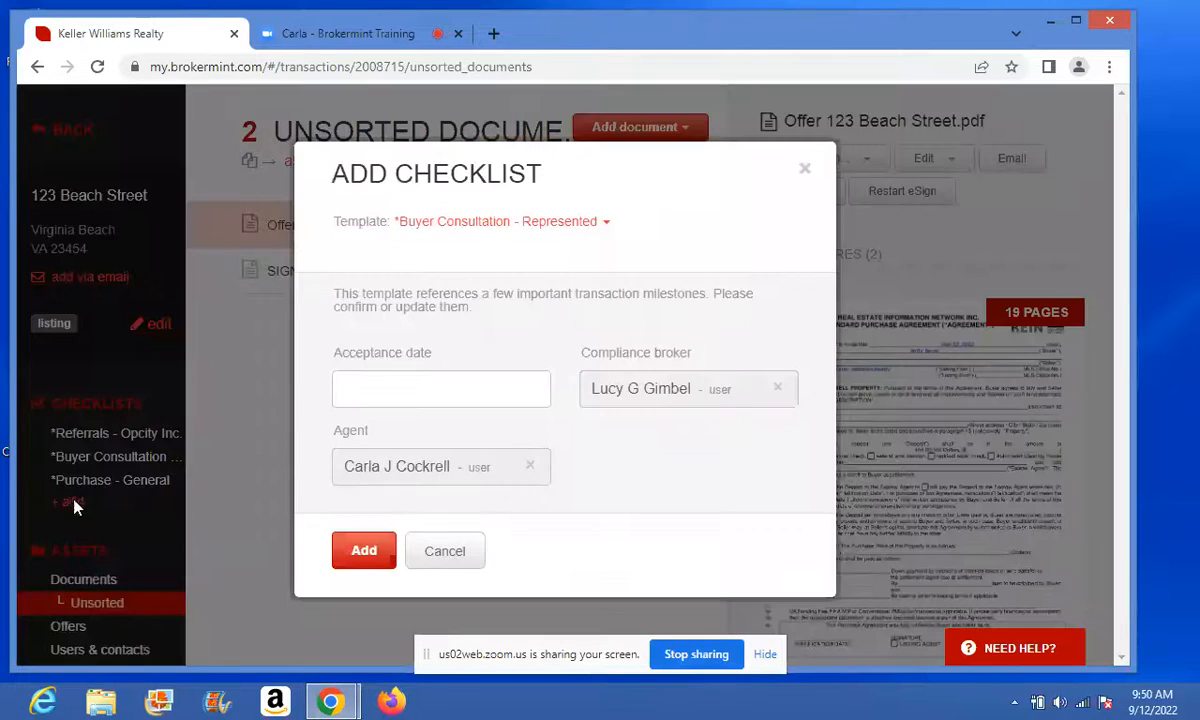
pyautogui.click(608, 224)
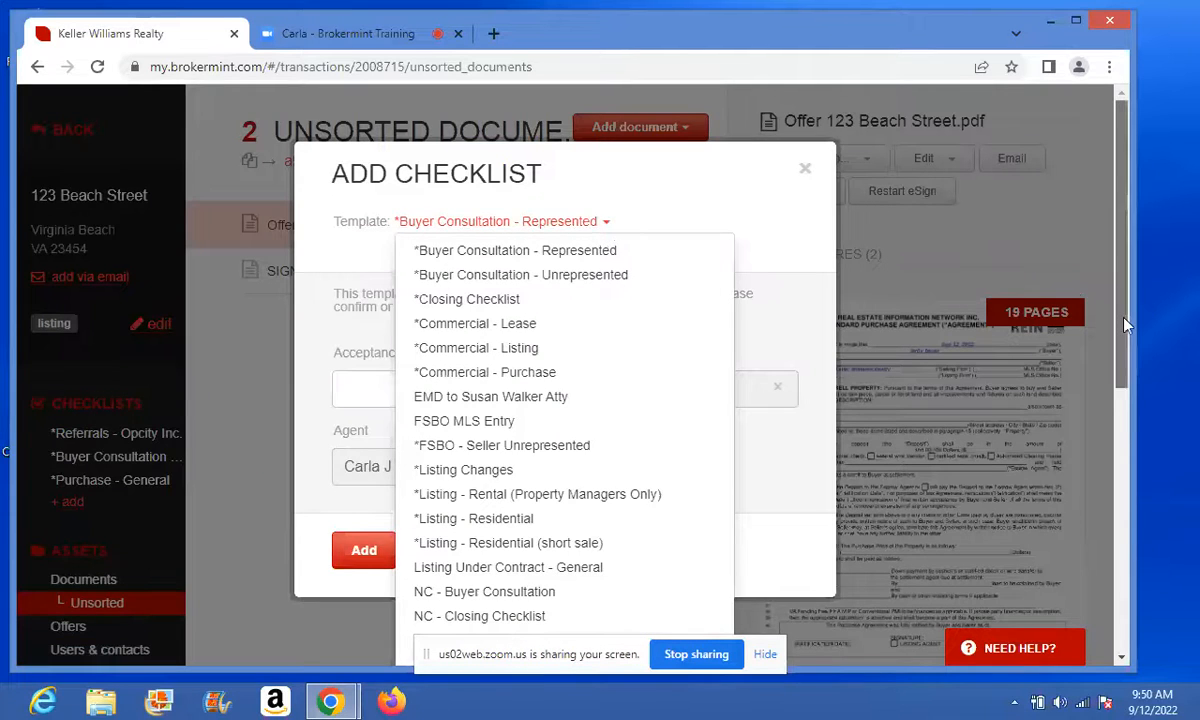
pyautogui.moveTo(1124, 323); pyautogui.dragTo(1139, 461)
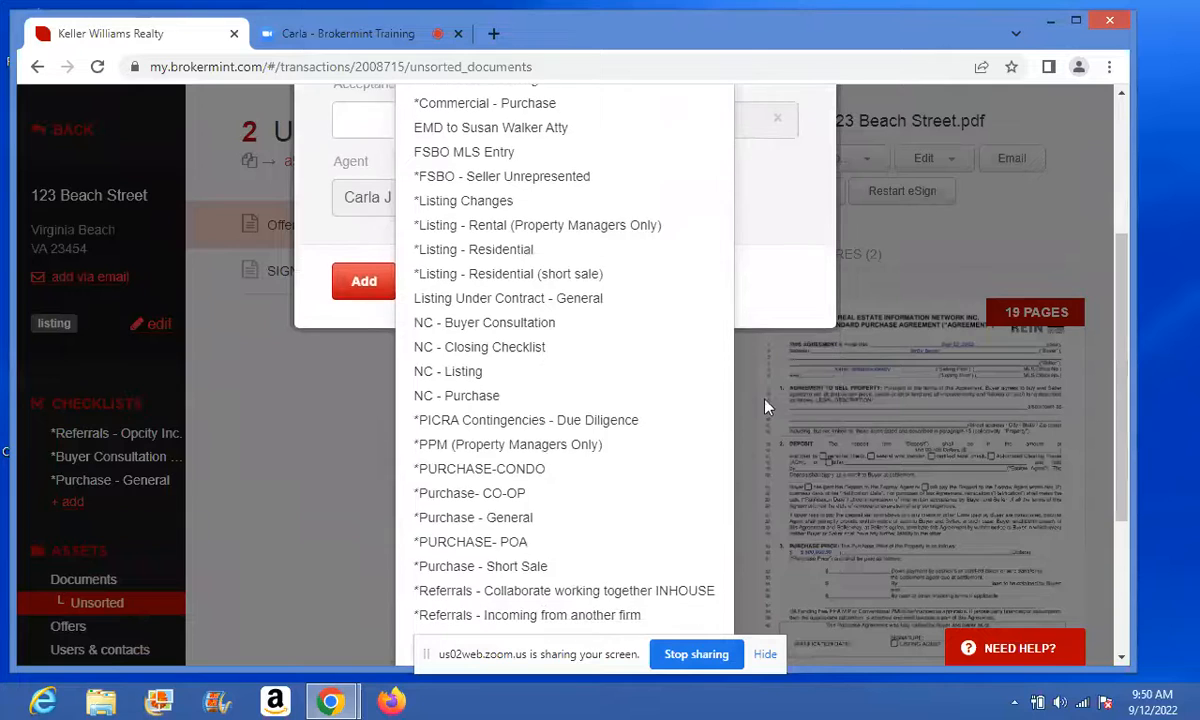
pyautogui.click(597, 425)
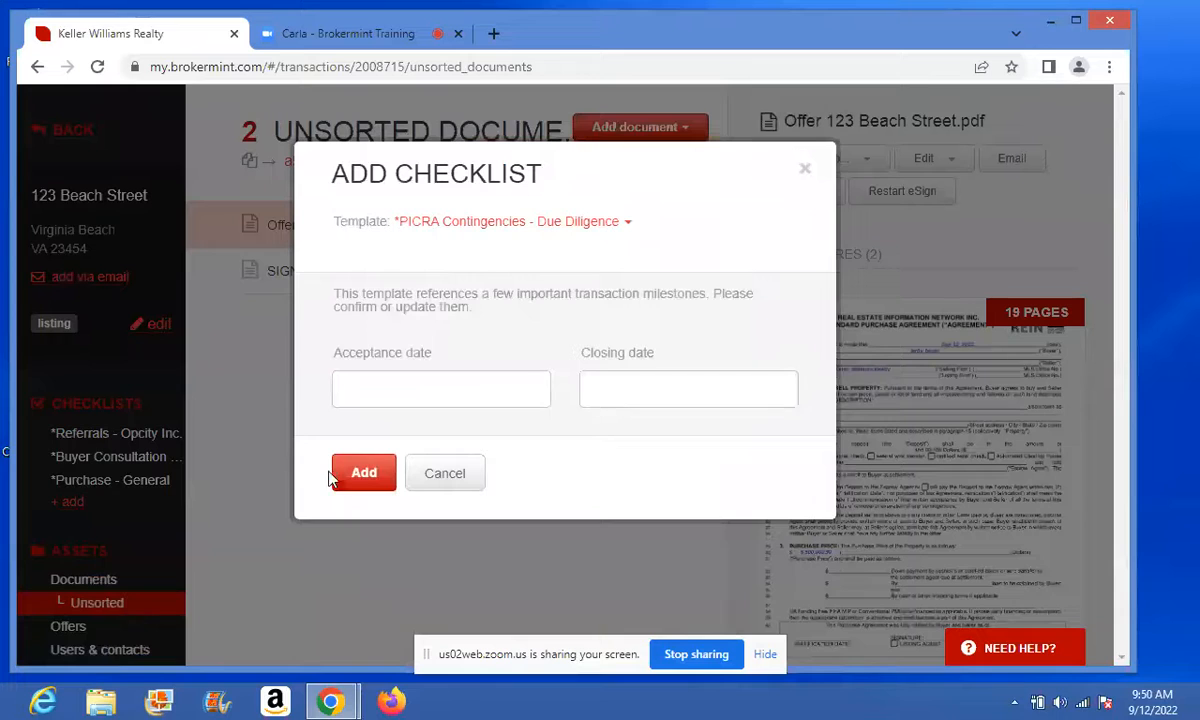
pyautogui.click(360, 475)
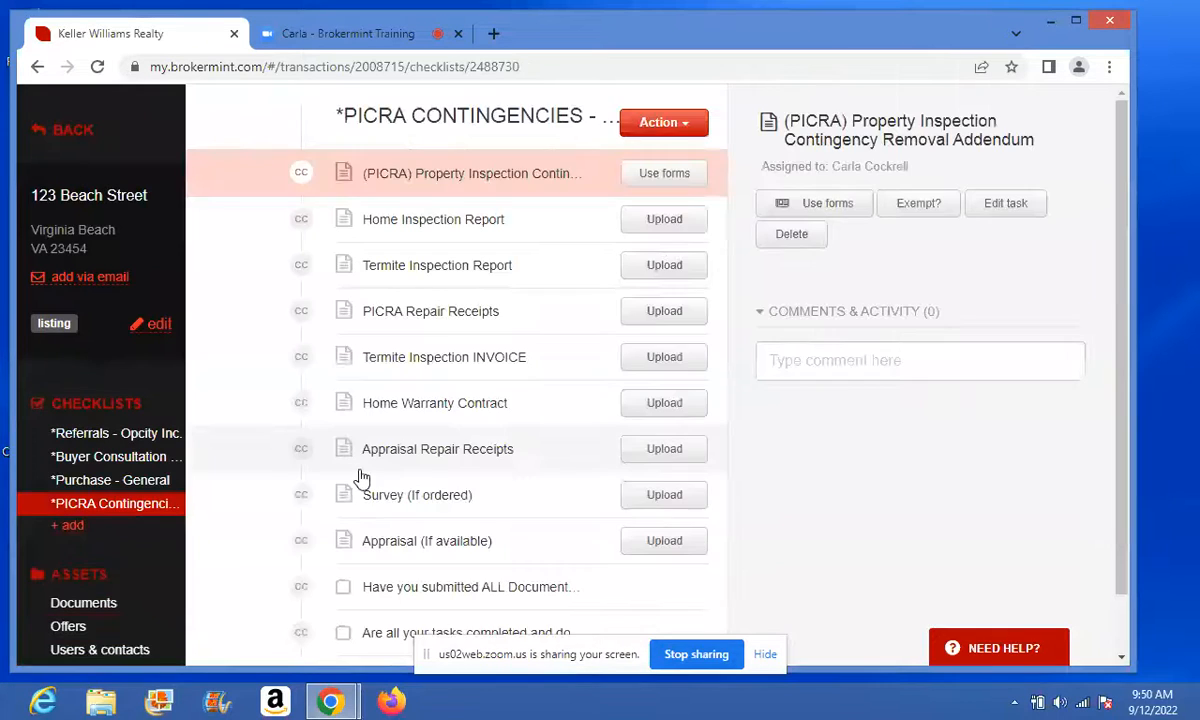
# - Create a checklist from the *PURCHASE- POA template
pyautogui.click(71, 530)
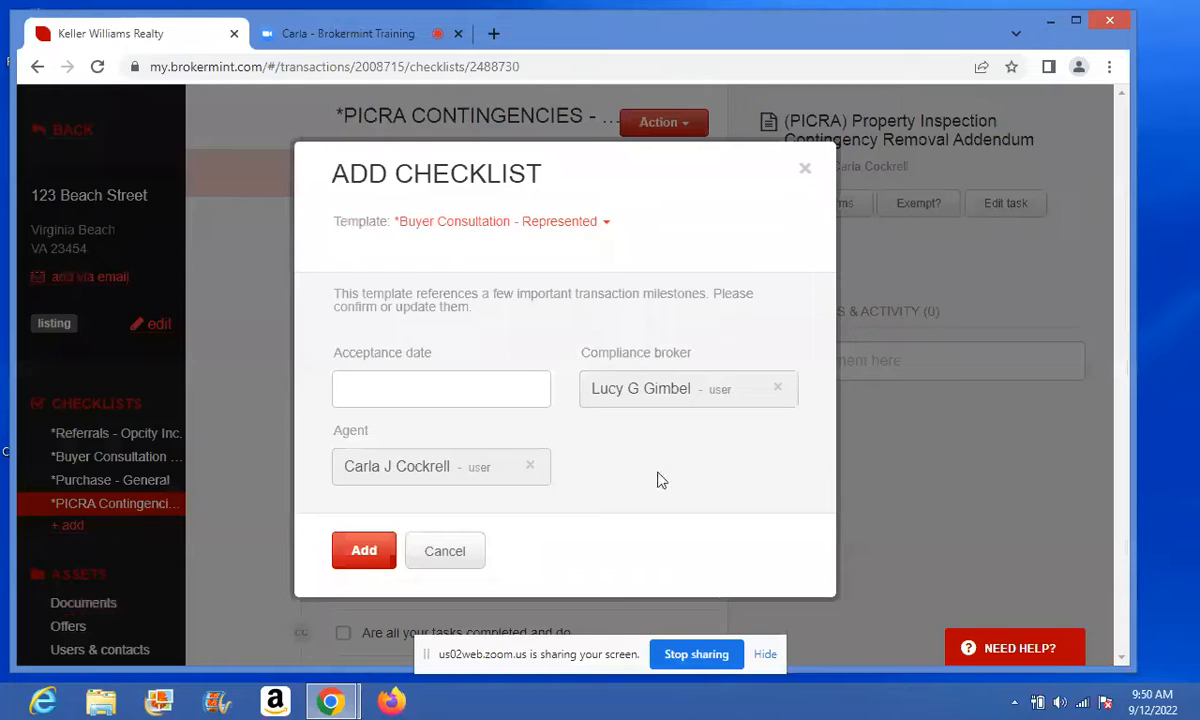
pyautogui.click(606, 223)
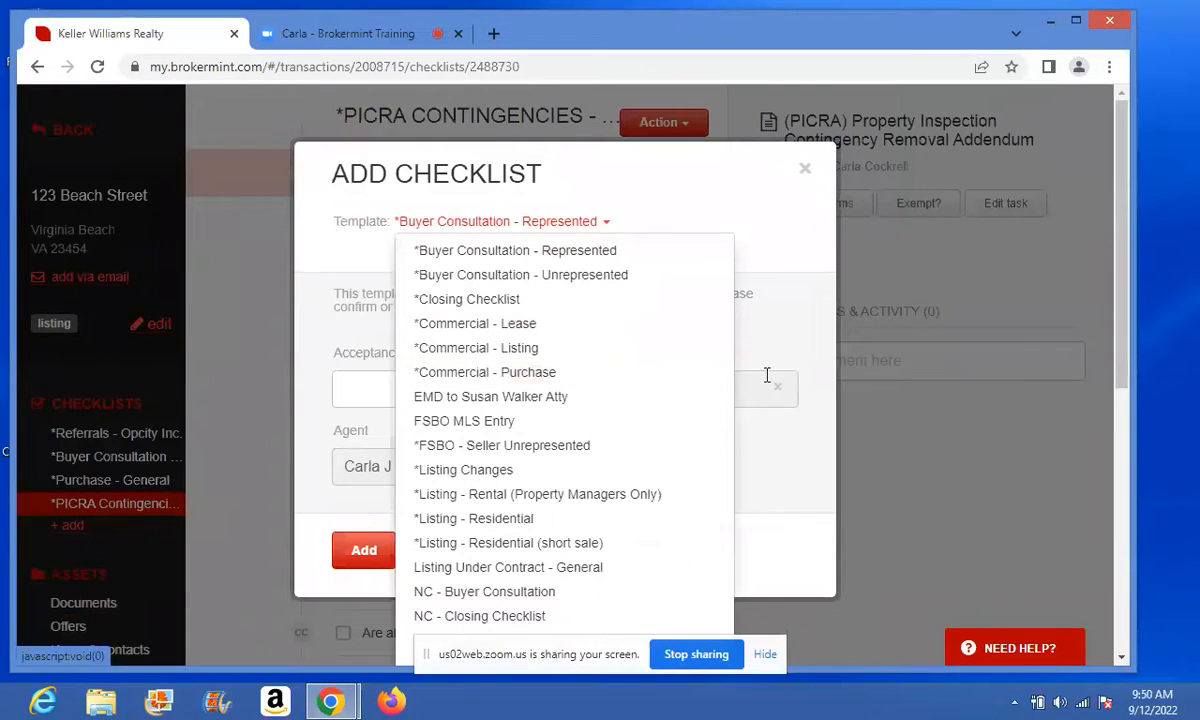
pyautogui.moveTo(1122, 366); pyautogui.dragTo(1125, 510)
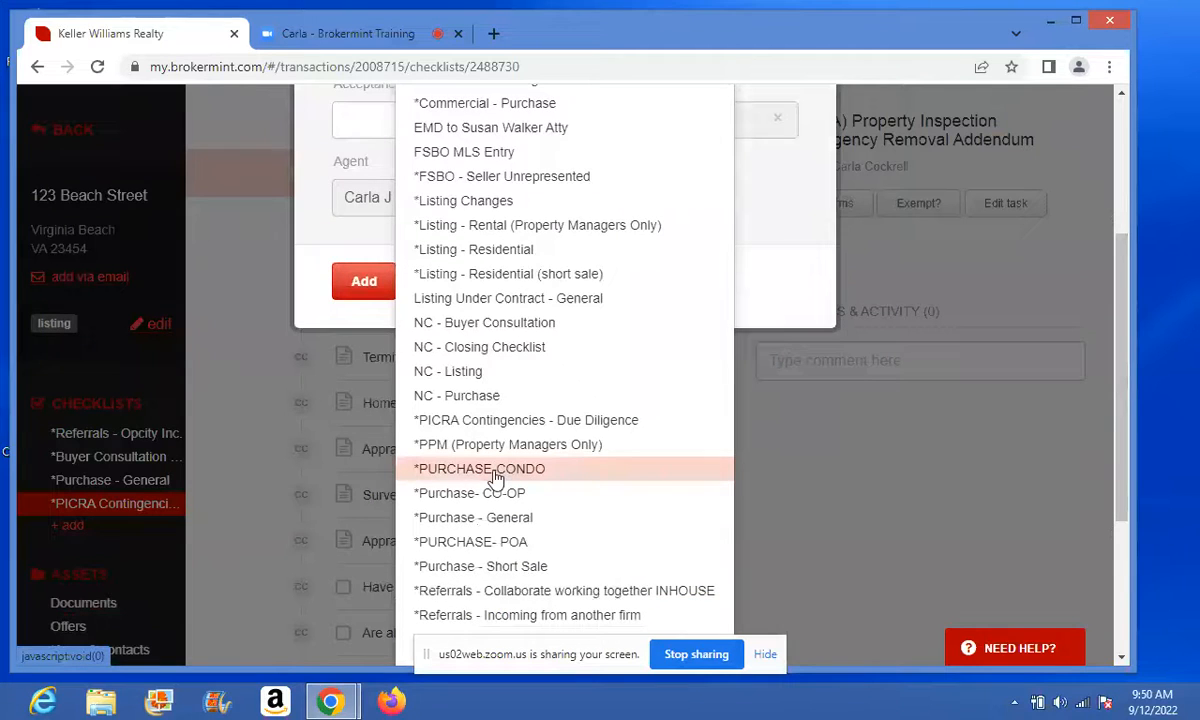
pyautogui.click(485, 542)
pyautogui.click(353, 479)
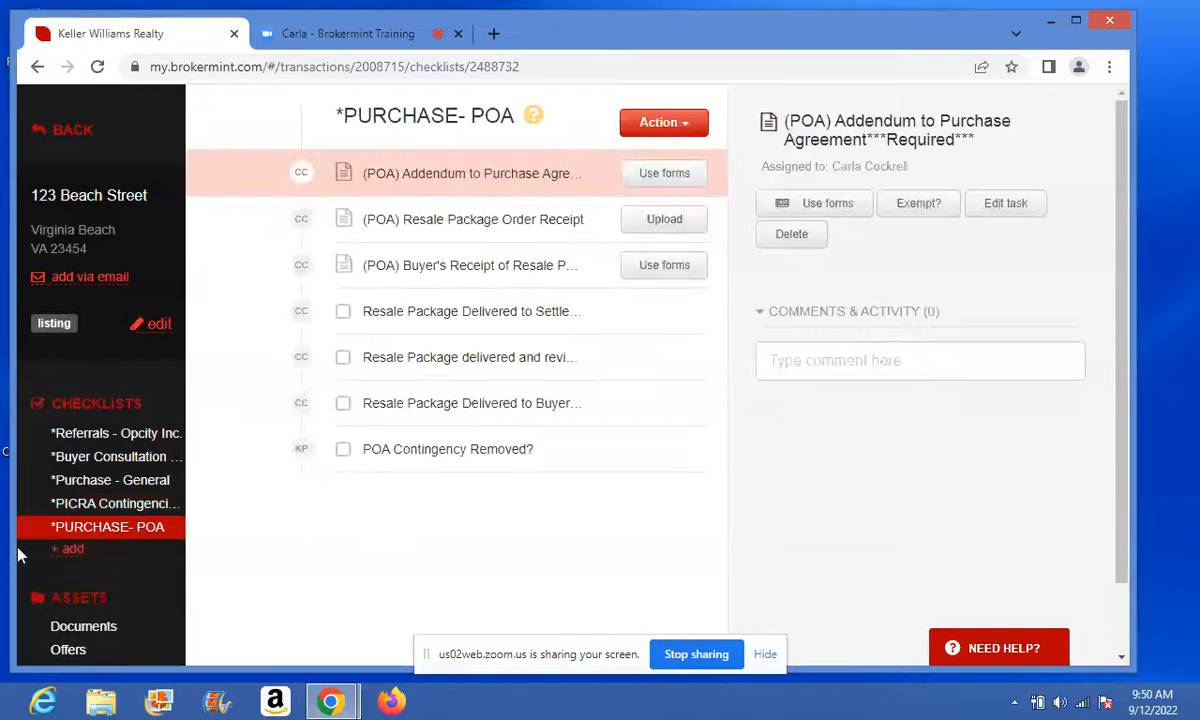
# - Return to the PICRA Contingencies checklist and look over its tasks
pyautogui.click(75, 503)
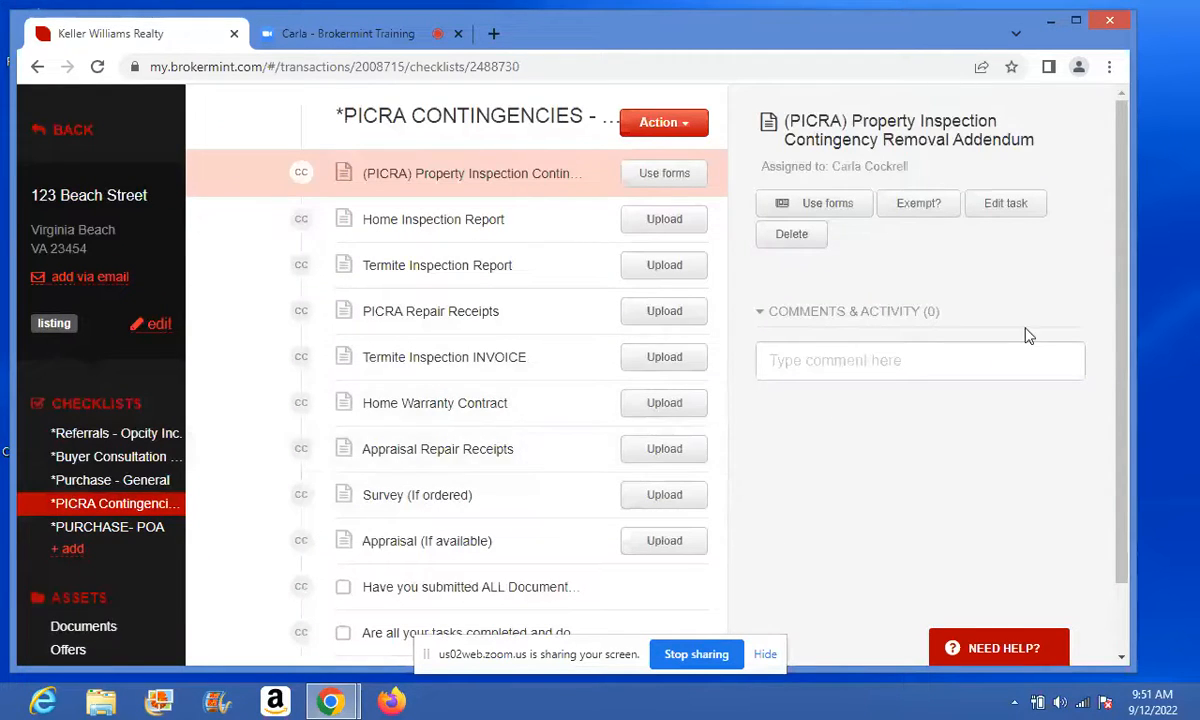
pyautogui.scroll(-1, 1128, 368)
pyautogui.scroll(-2, 1128, 368)
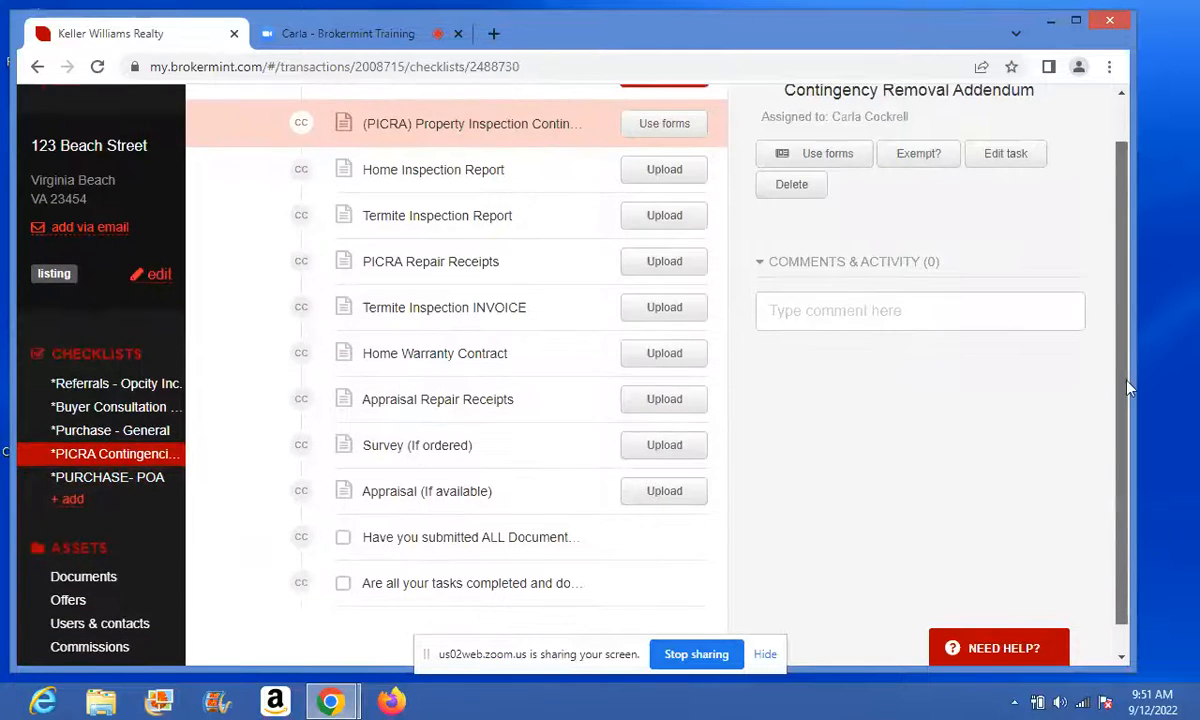
pyautogui.scroll(3, 1130, 350)
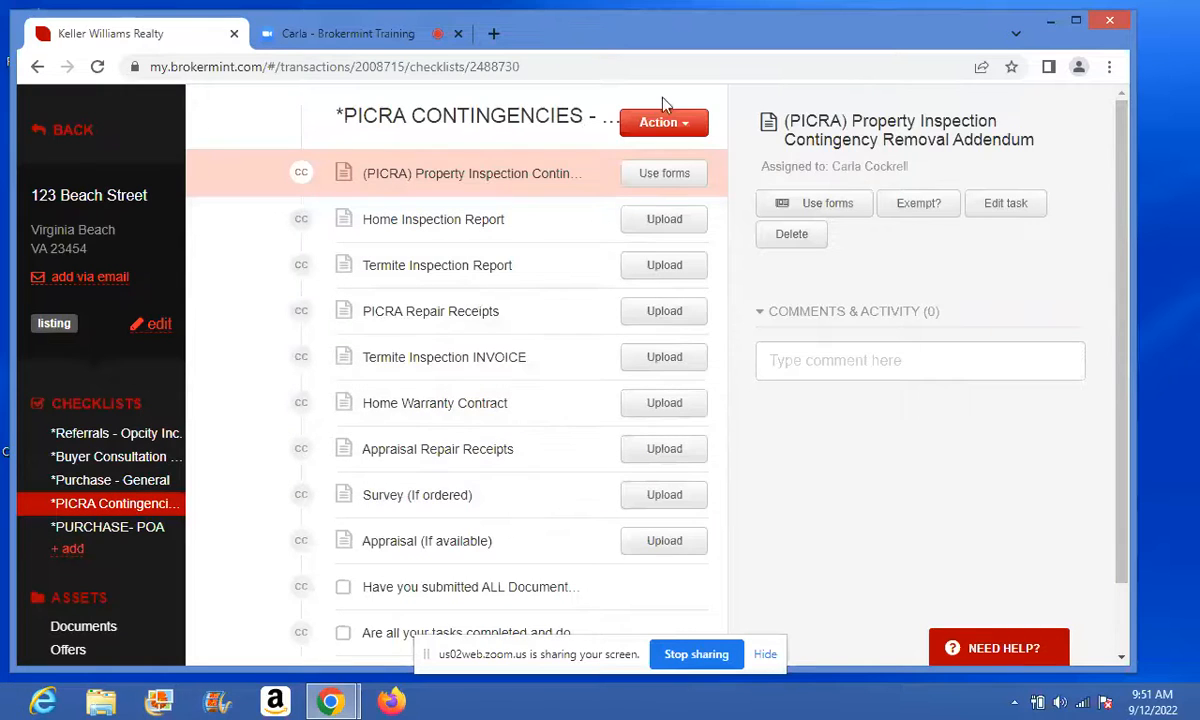
# - Add a 'Roof Repair Receipt' task assigned to the agent, requiring an attached document
pyautogui.click(650, 126)
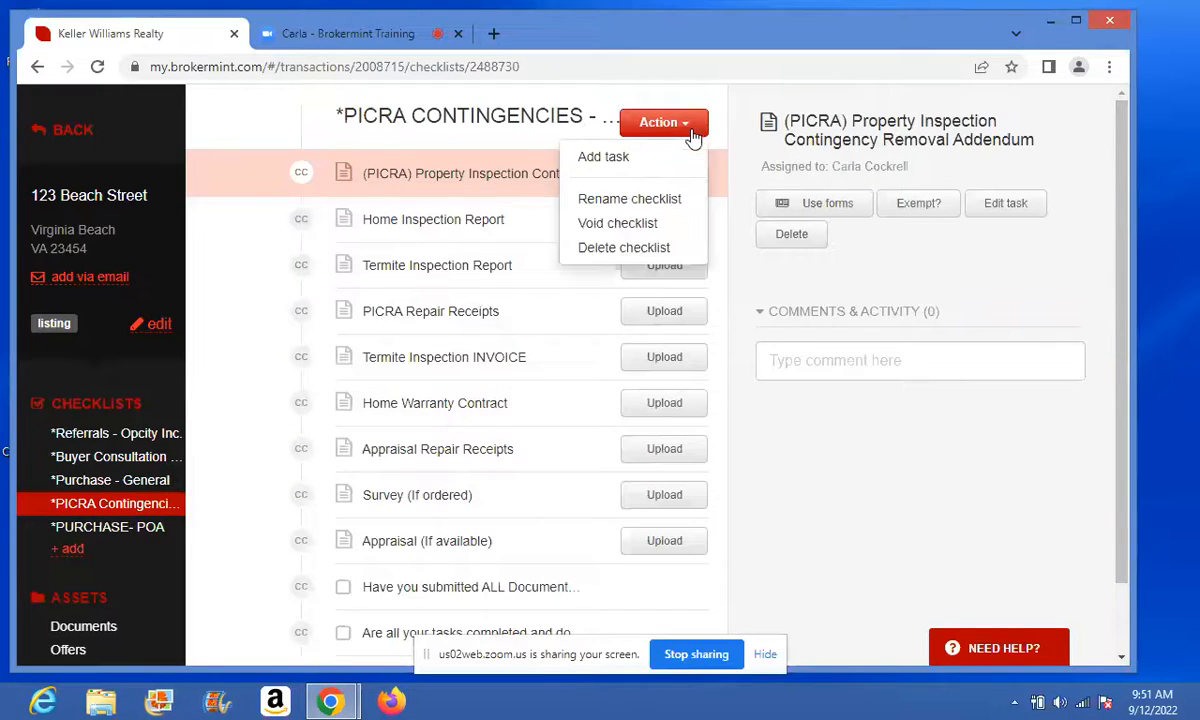
pyautogui.click(605, 158)
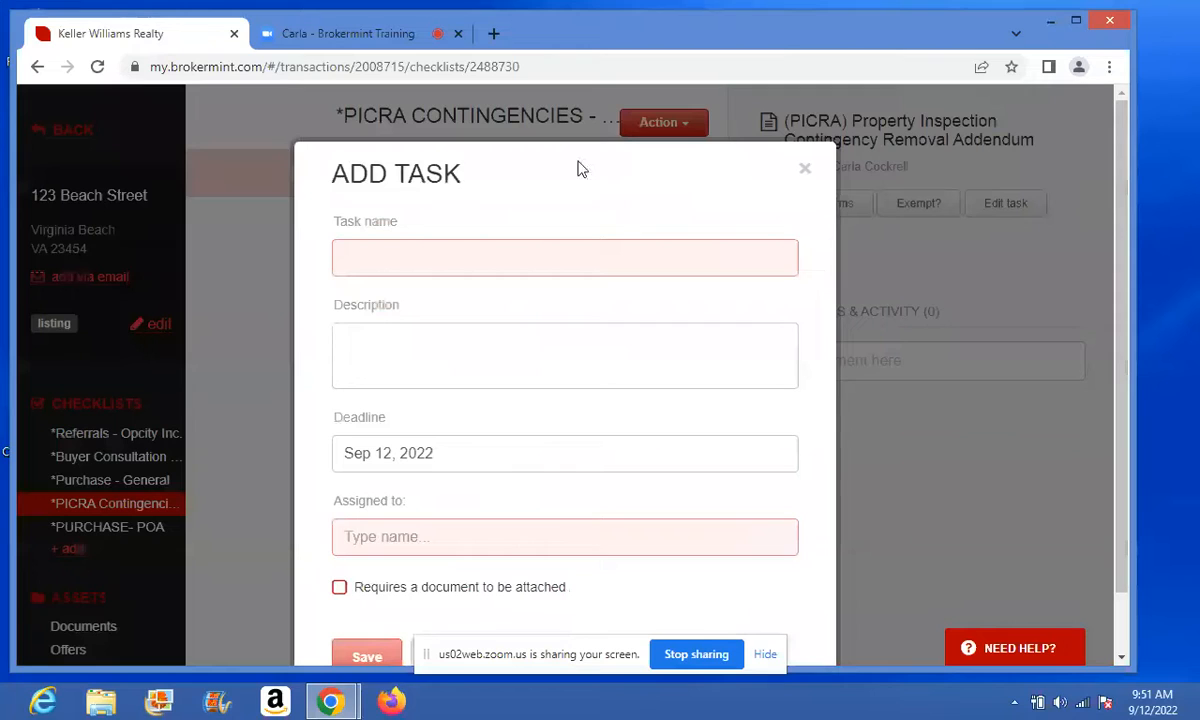
pyautogui.click(429, 254)
pyautogui.write('Ro')
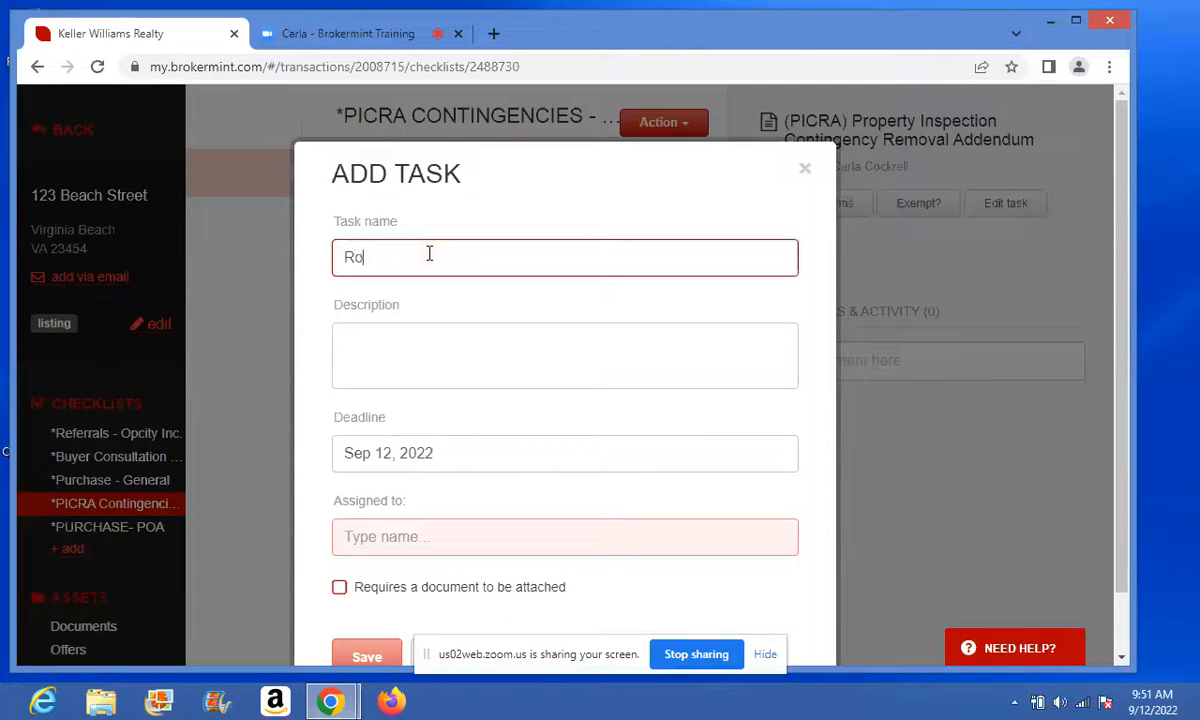
pyautogui.write('of Repair Receipt')
pyautogui.click(421, 535)
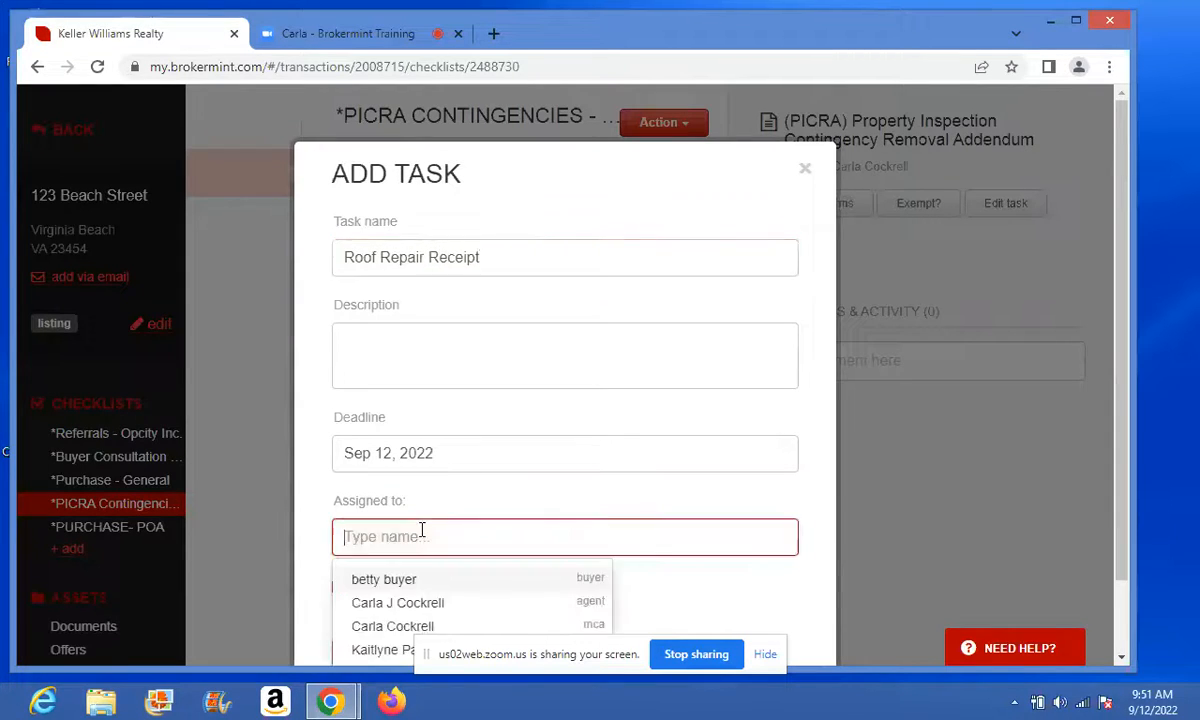
pyautogui.click(395, 603)
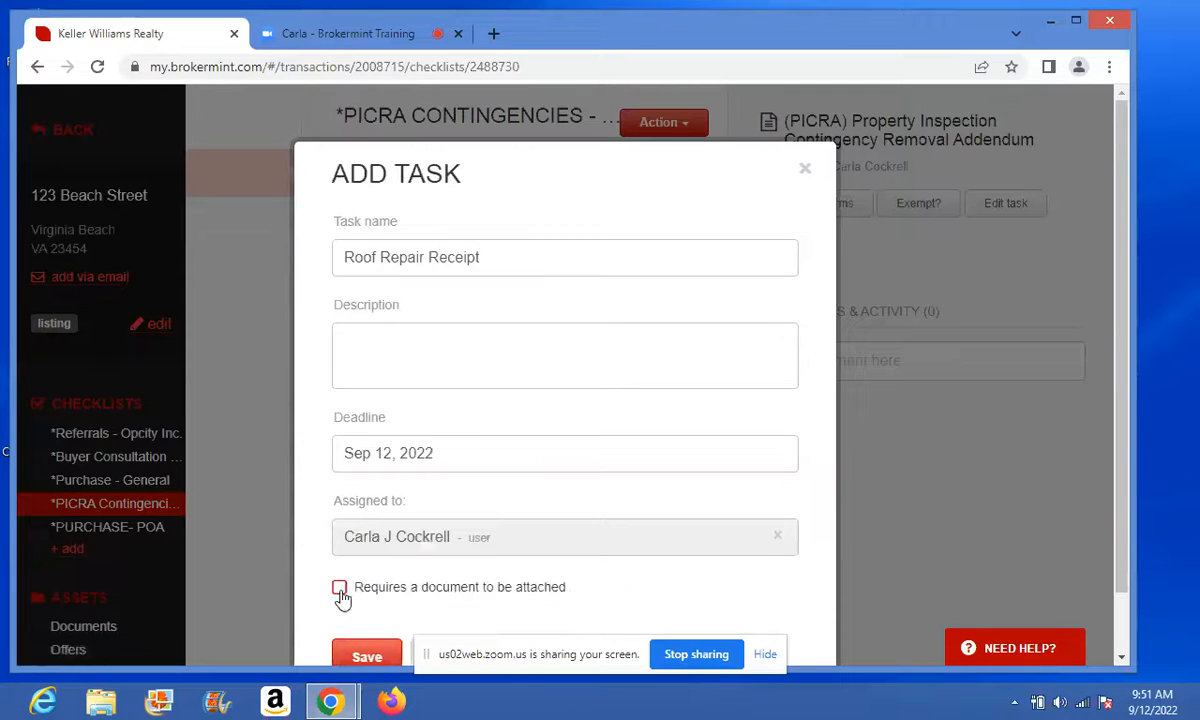
pyautogui.click(340, 590)
pyautogui.click(356, 652)
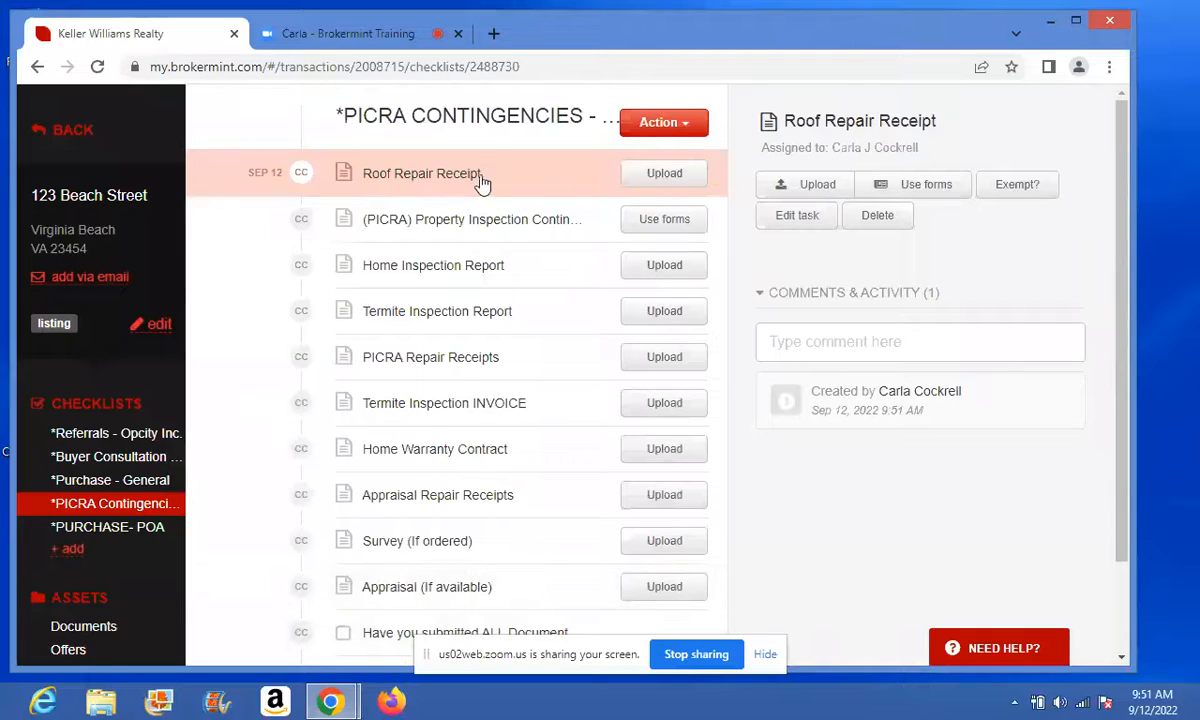
# - View the PICRA addendum task's details, then open the PURCHASE- POA checklist's seven tasks
pyautogui.click(428, 208)
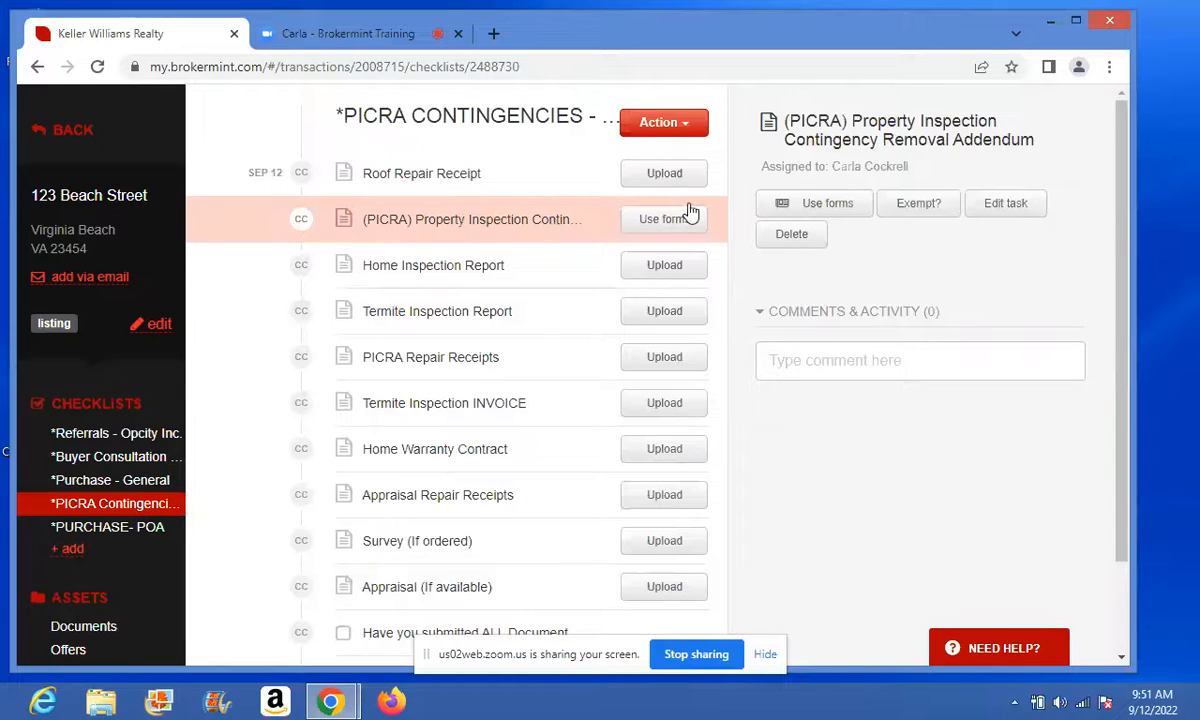
pyautogui.click(694, 123)
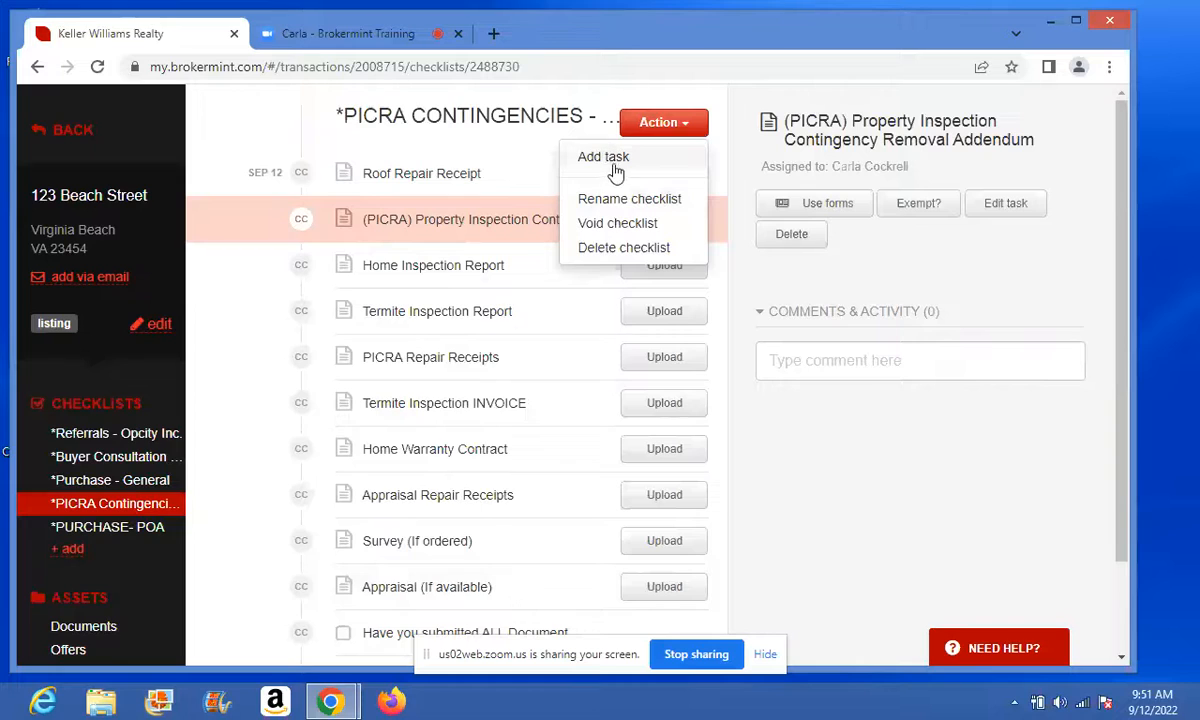
pyautogui.click(459, 216)
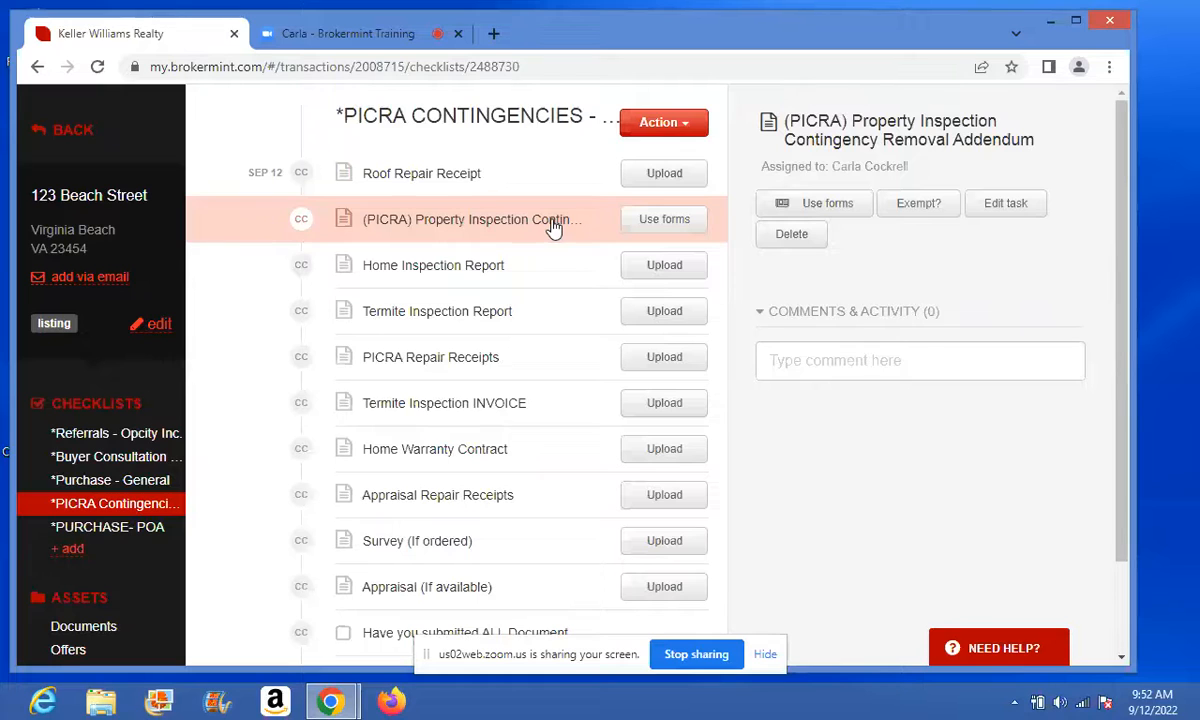
pyautogui.click(133, 530)
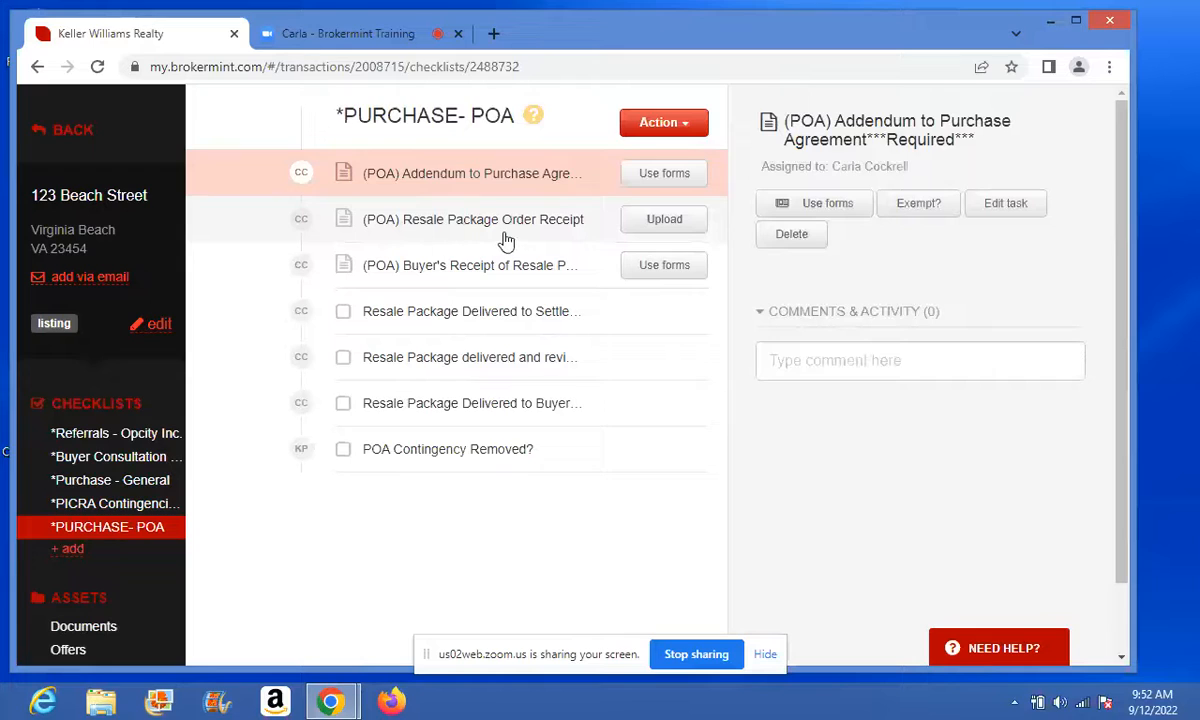
# - Start the Buyer's Receipt of Resale Package form, remove Buyer #2 as signer, and generate it
pyautogui.click(664, 268)
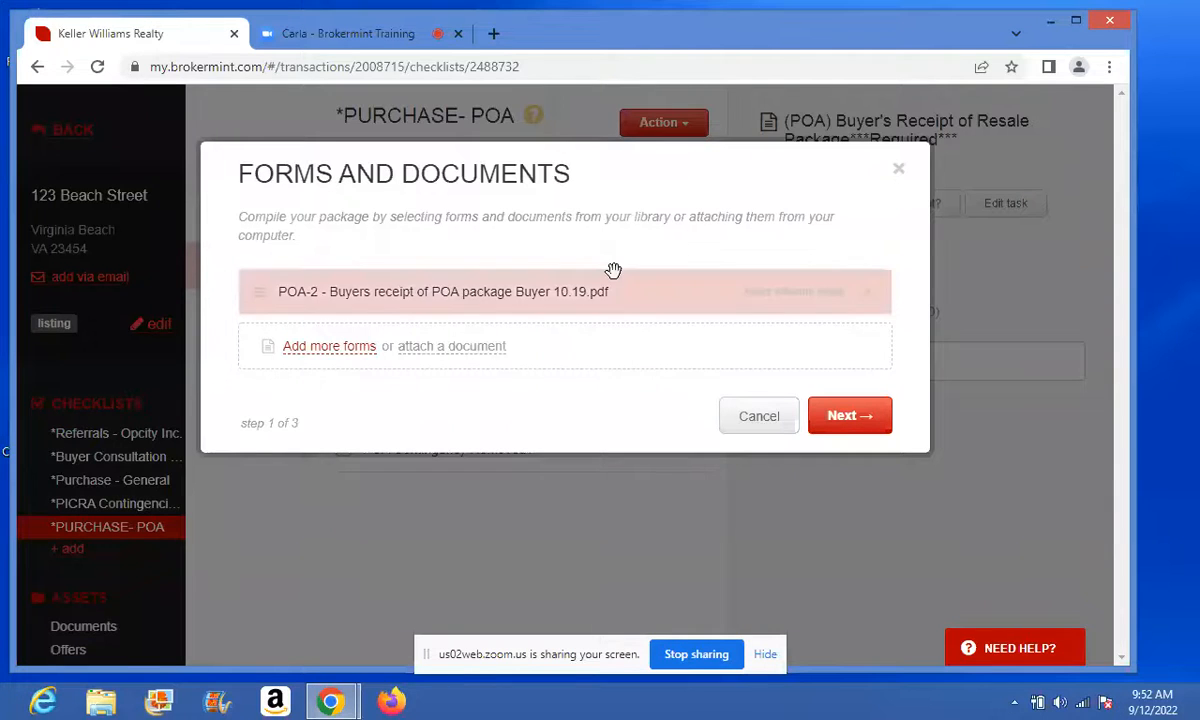
pyautogui.click(820, 416)
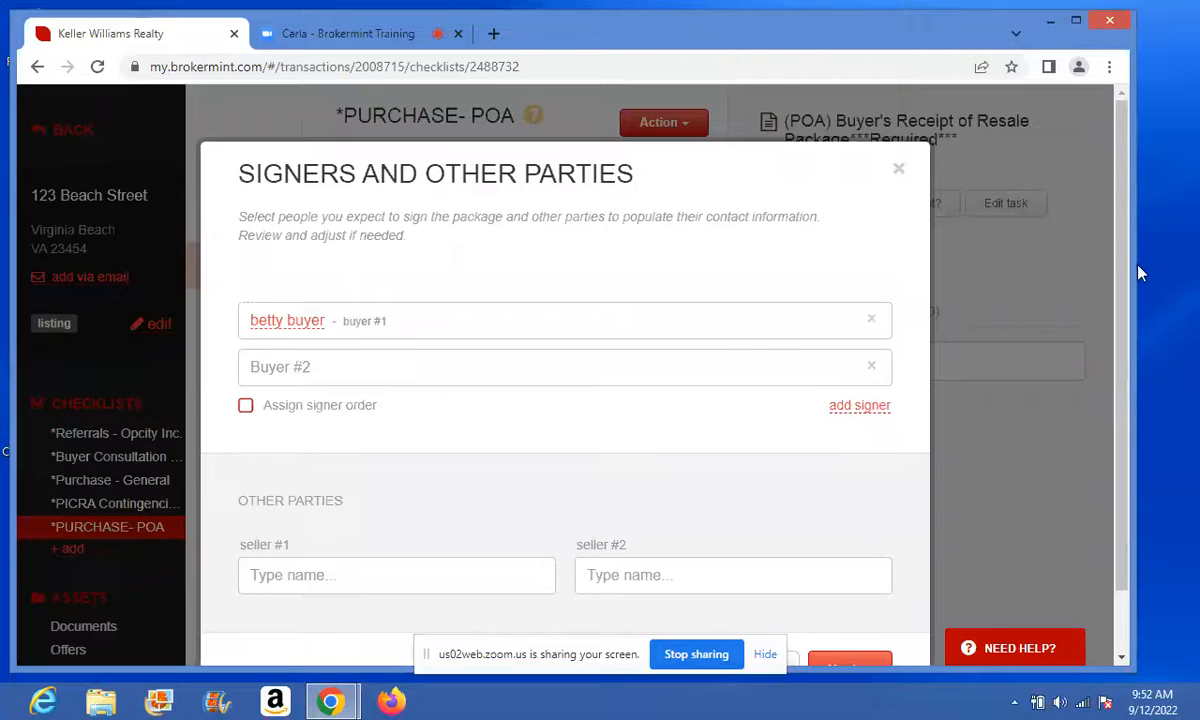
pyautogui.scroll(-1, 1110, 275)
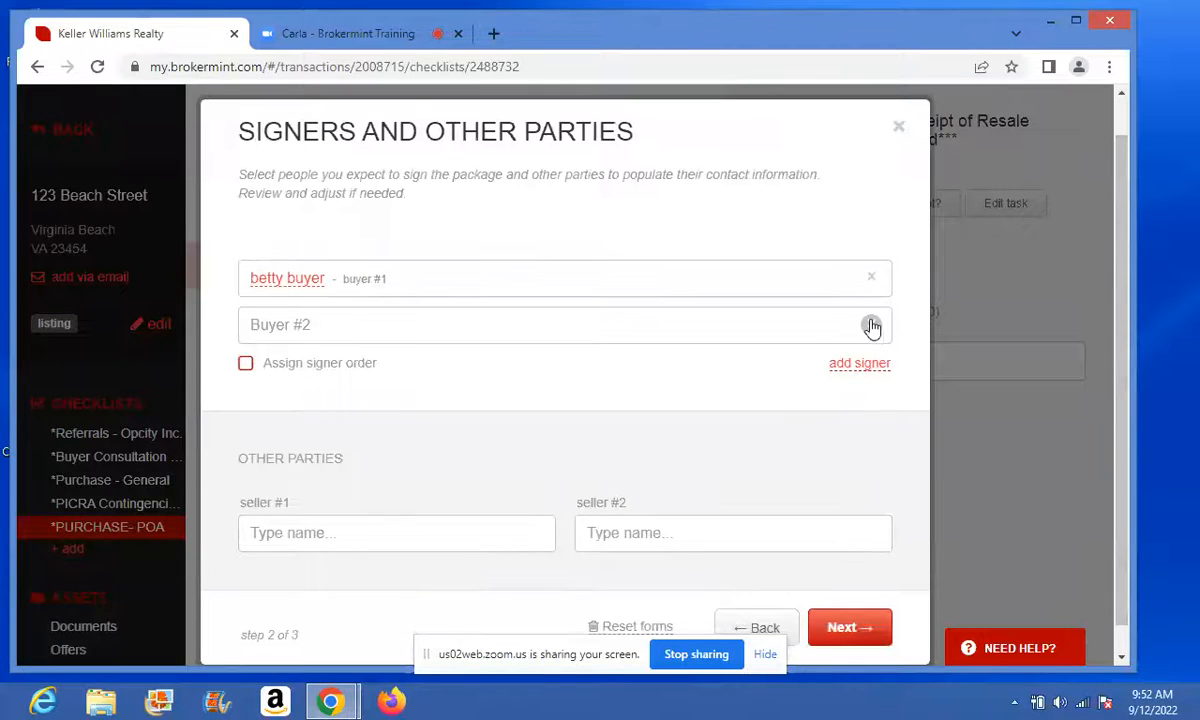
pyautogui.click(871, 326)
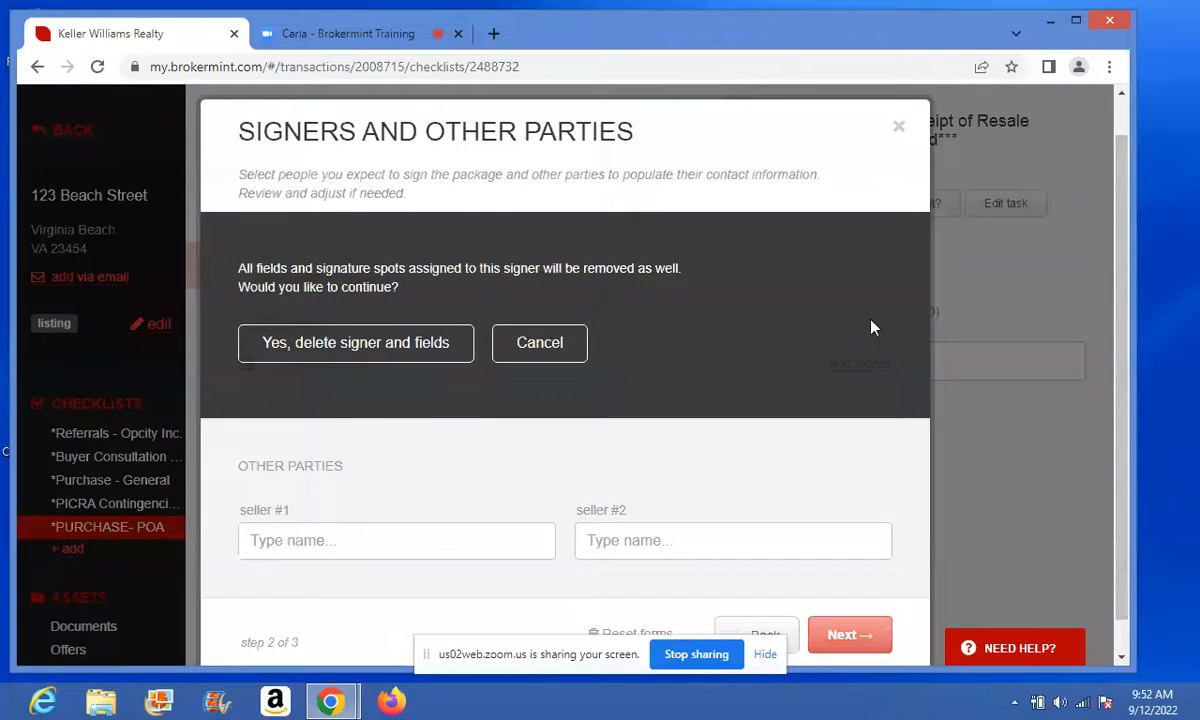
pyautogui.click(370, 342)
pyautogui.click(840, 600)
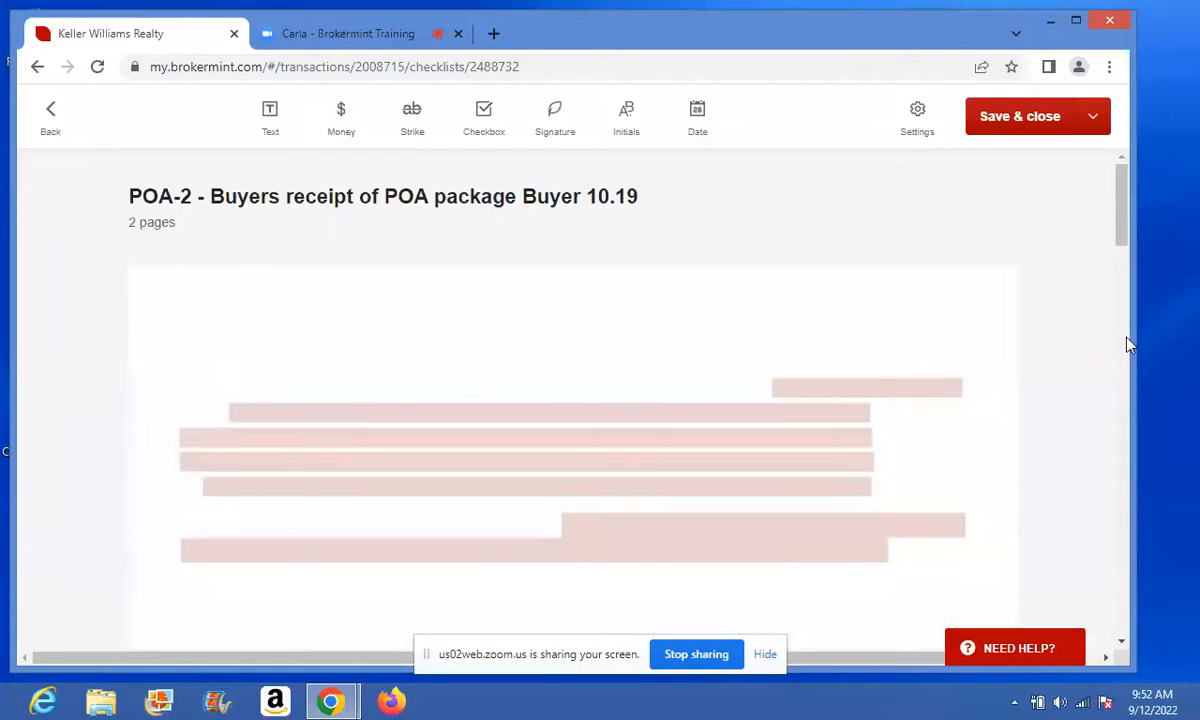
# - Review the generated 2-page form and save it to its POA task
pyautogui.moveTo(1117, 223)
pyautogui.mouseDown()
pyautogui.moveTo(1120, 255)
pyautogui.moveTo(1121, 245)
pyautogui.mouseUp()
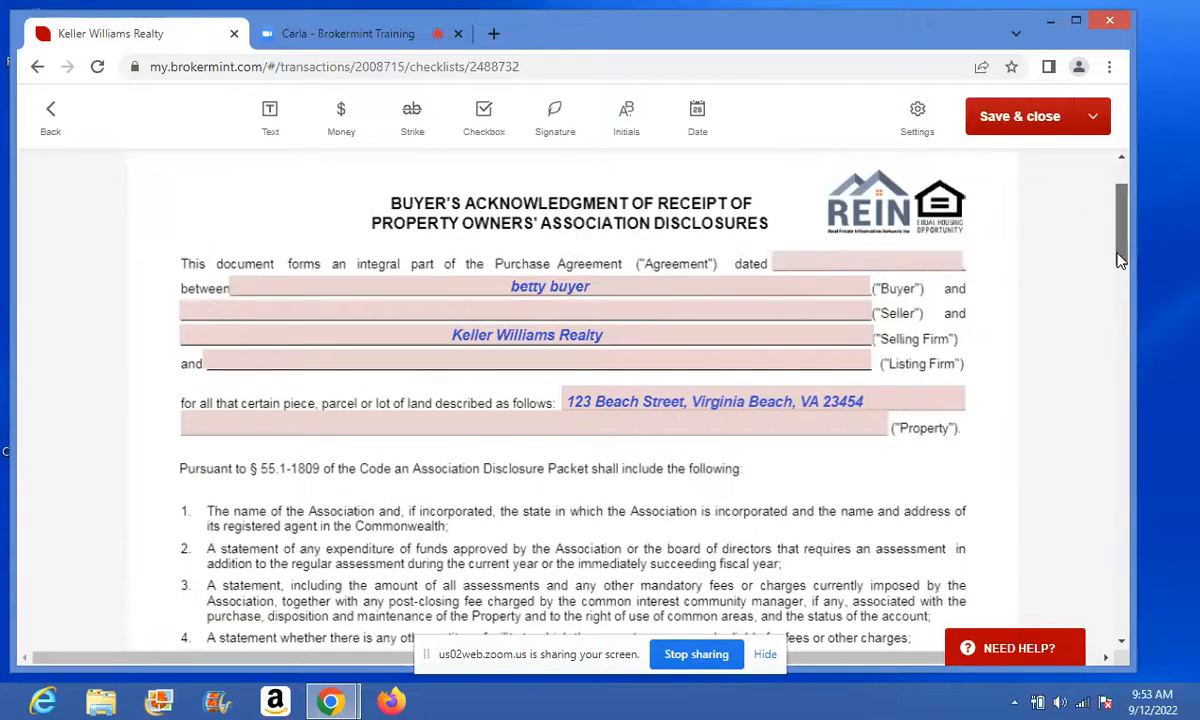
pyautogui.moveTo(1121, 260); pyautogui.dragTo(1136, 497)
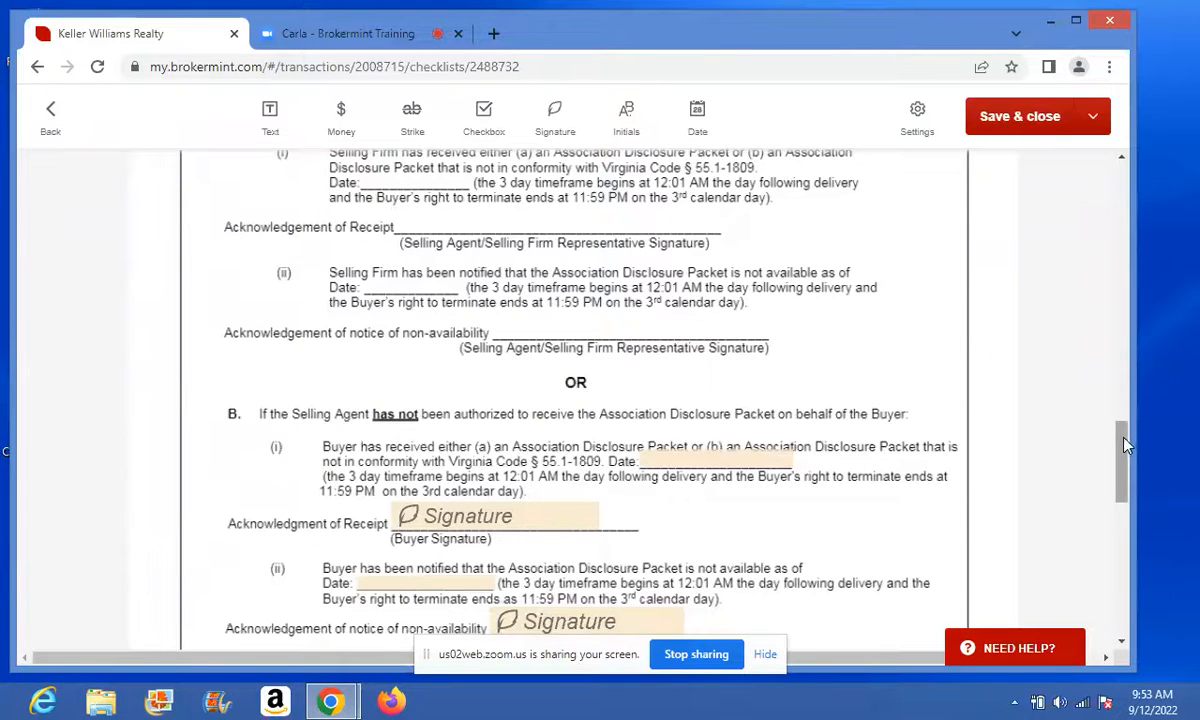
pyautogui.moveTo(1124, 452); pyautogui.dragTo(1125, 375)
pyautogui.click(1028, 123)
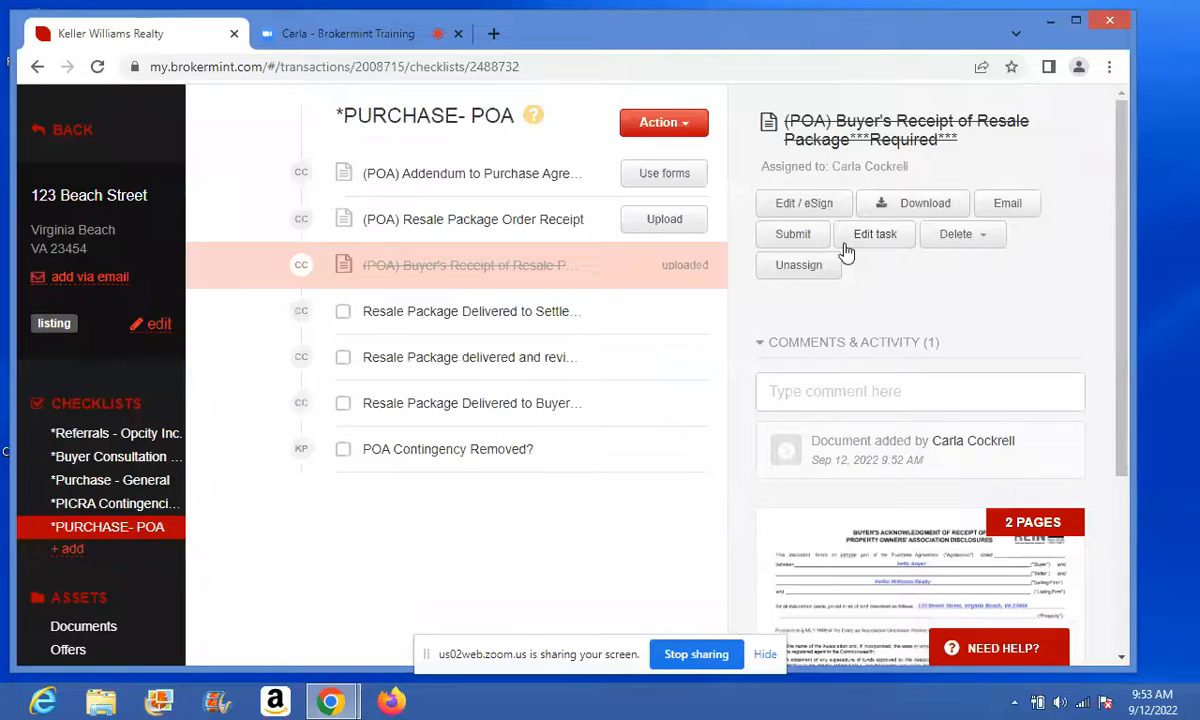
# - Add a new checklist to the transaction from the *Closing Checklist template
pyautogui.click(66, 550)
pyautogui.click(573, 229)
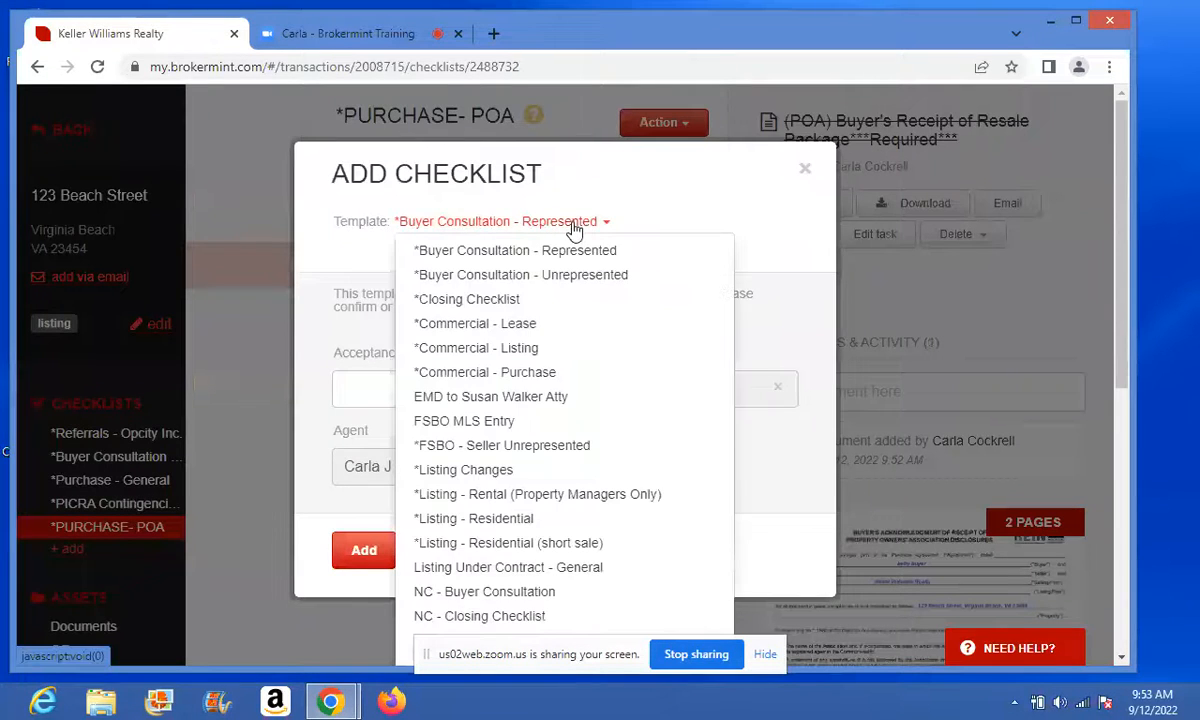
pyautogui.click(505, 300)
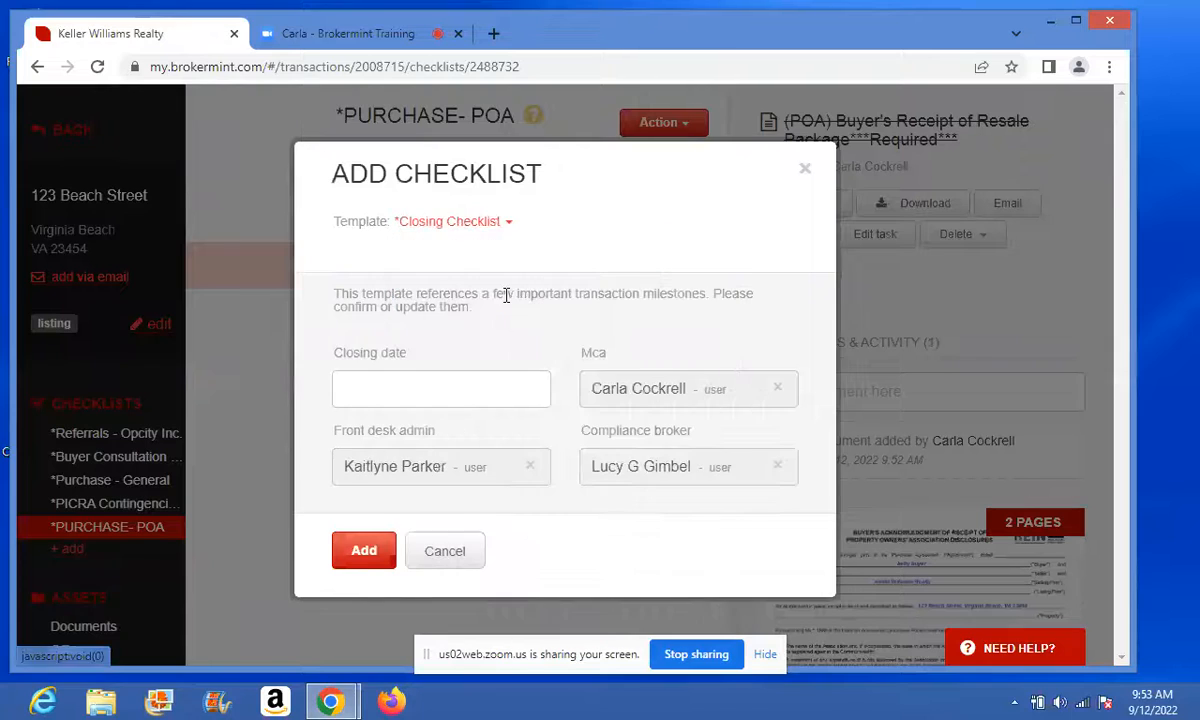
pyautogui.click(355, 549)
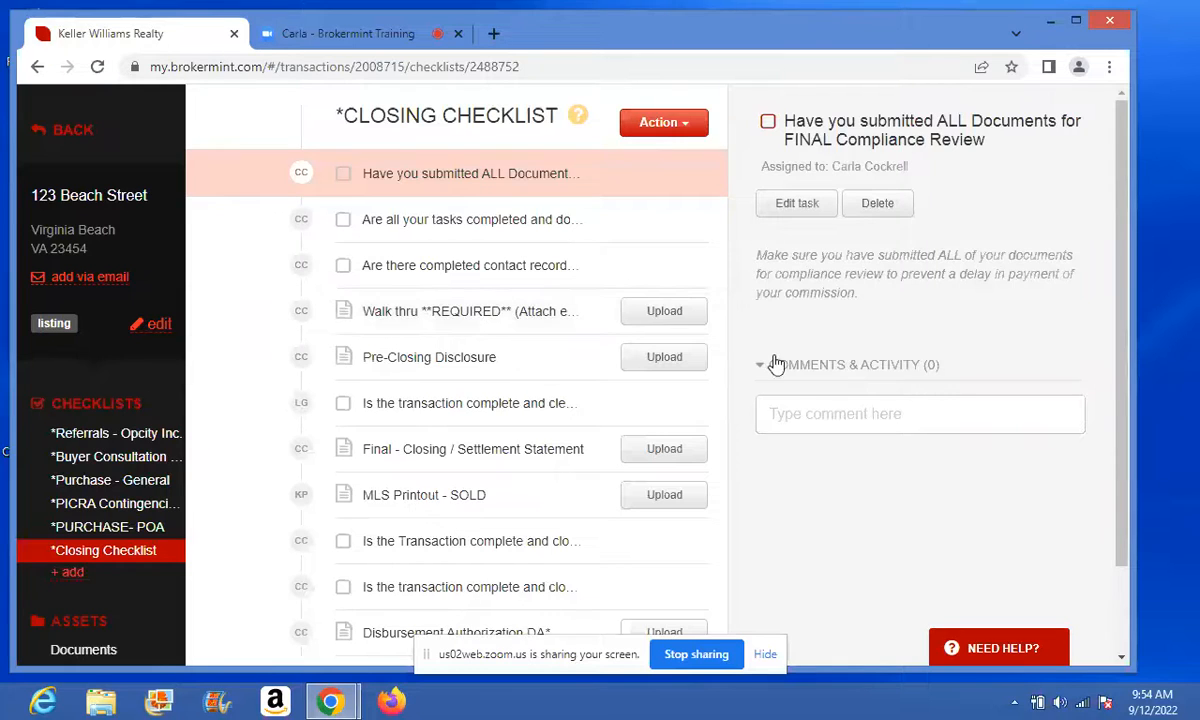
# - Post the comment 'Sent to Listing Agent for Signatures' on the final compliance review task
pyautogui.click(805, 370)
pyautogui.click(805, 370)
pyautogui.click(790, 414)
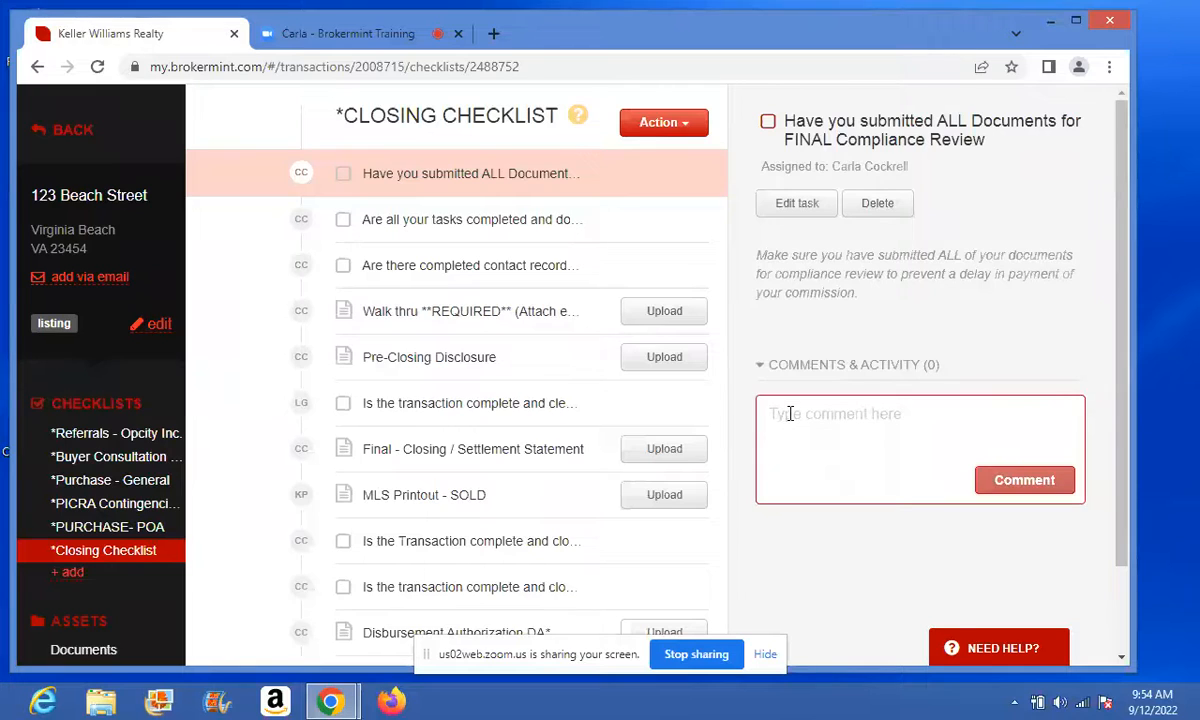
pyautogui.write('S')
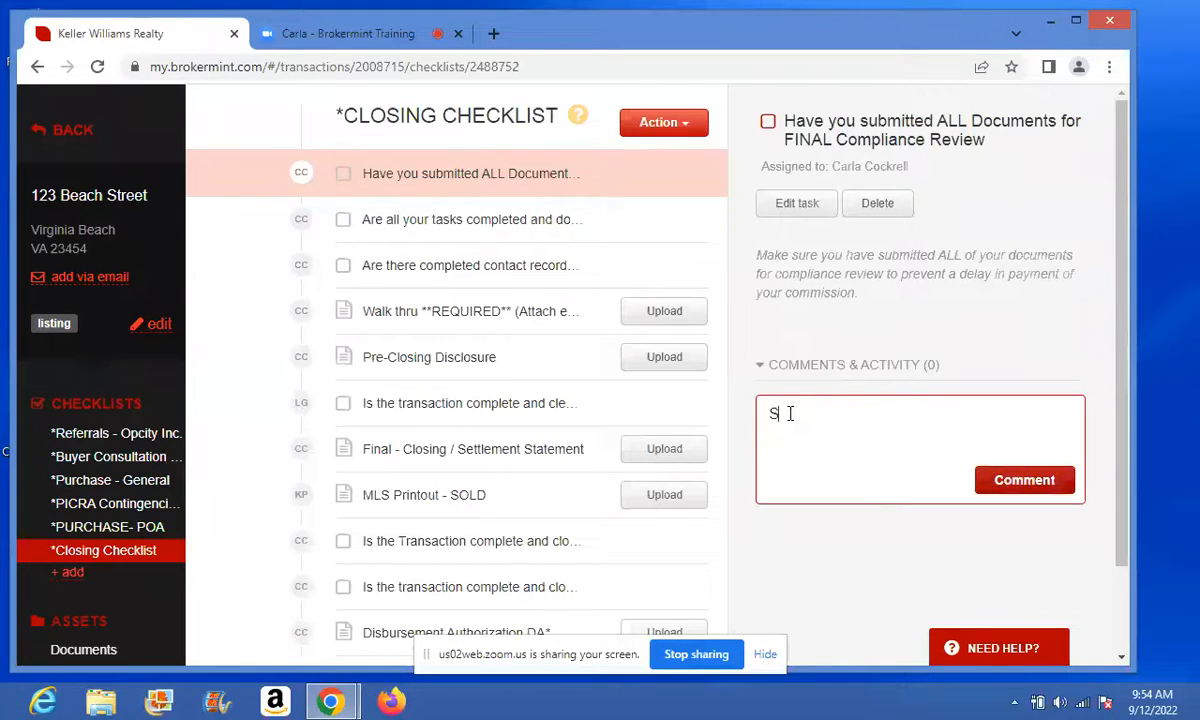
pyautogui.write('ent to Listing Age')
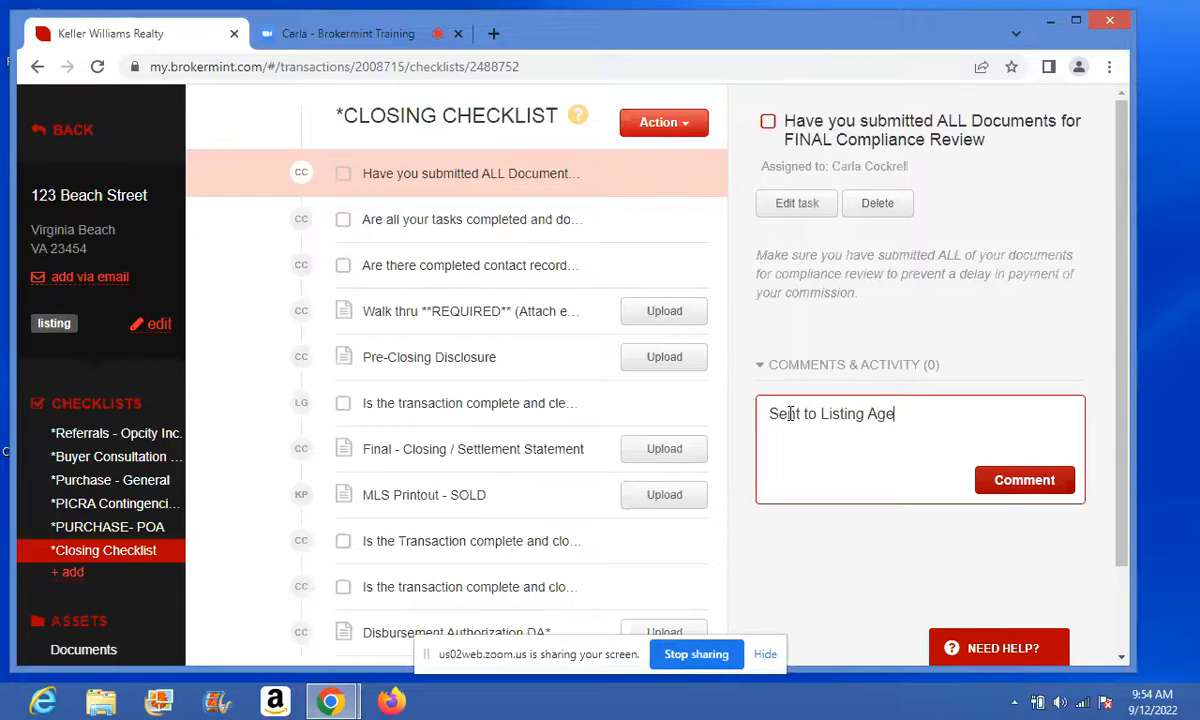
pyautogui.write('nt for Signatu')
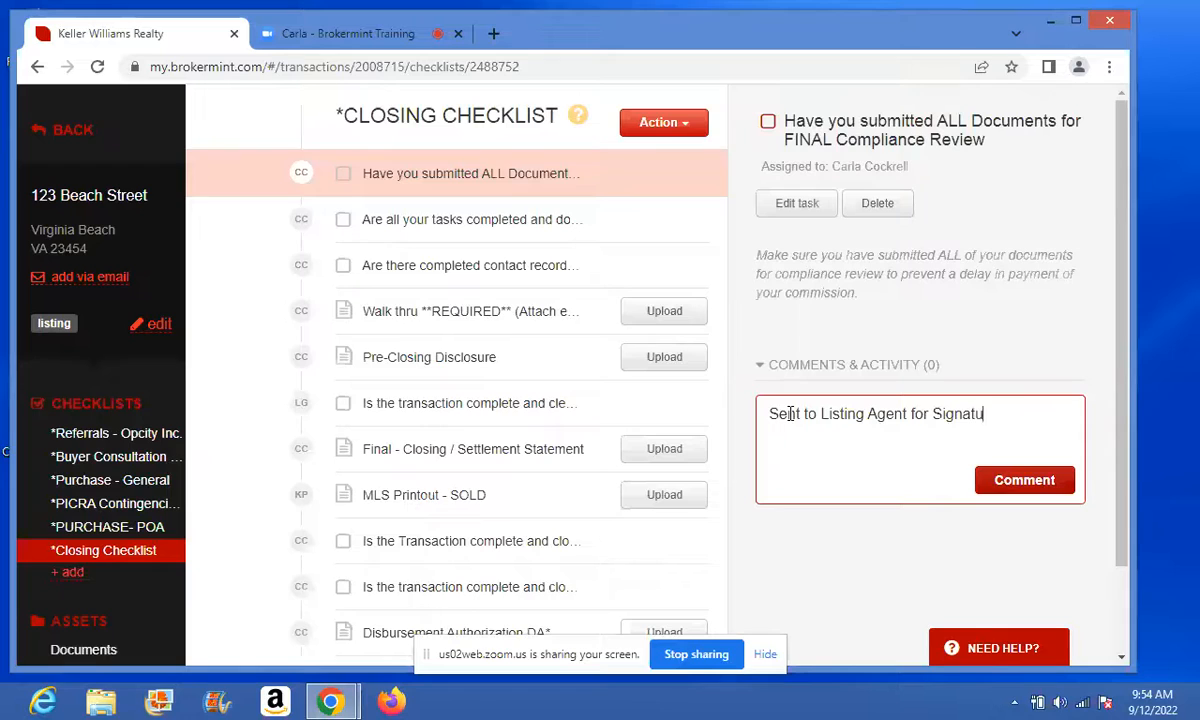
pyautogui.write('res')
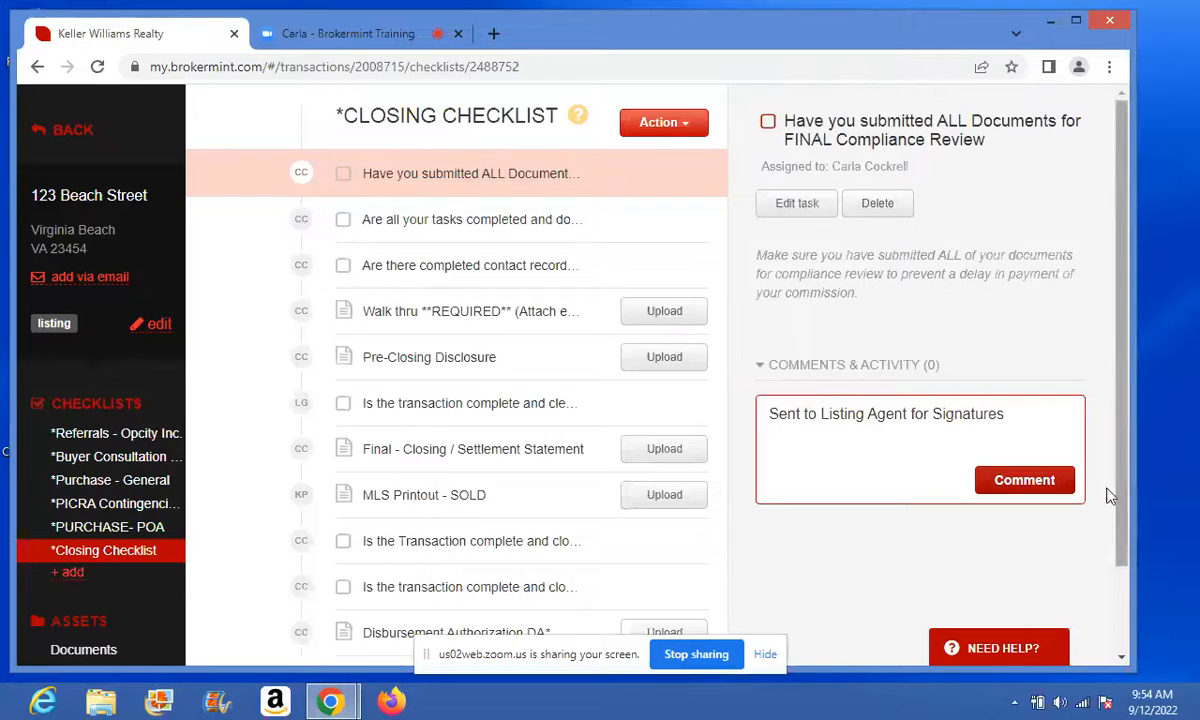
pyautogui.click(1053, 485)
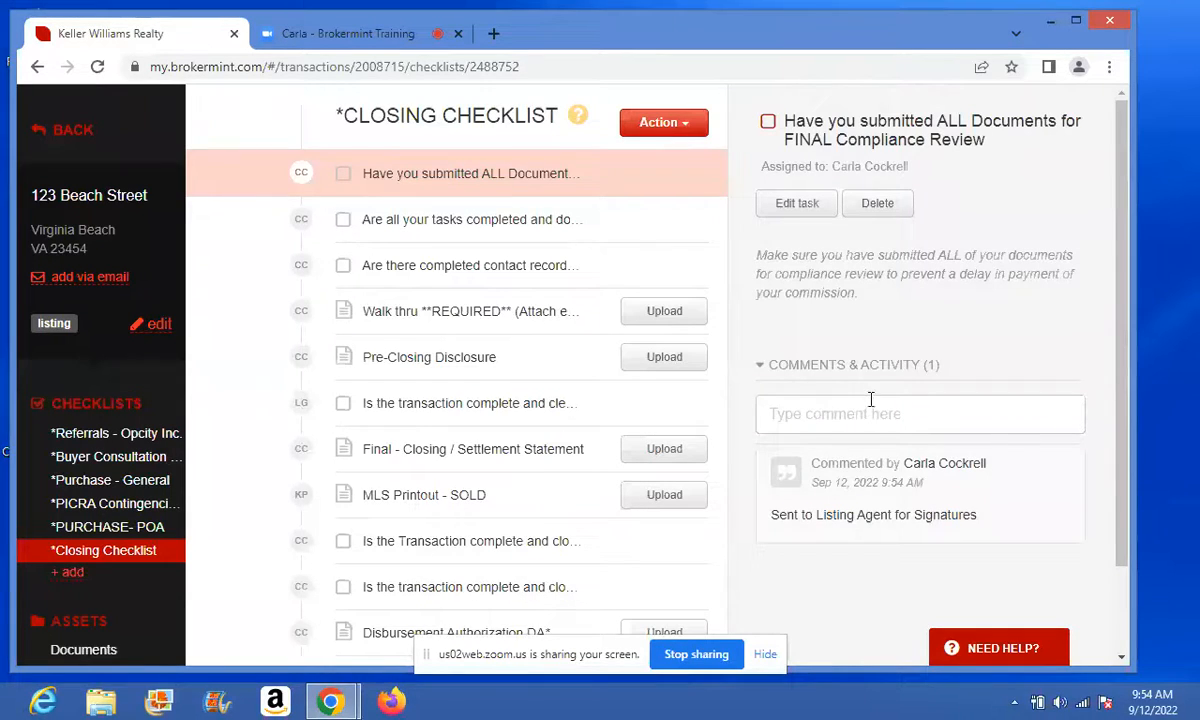
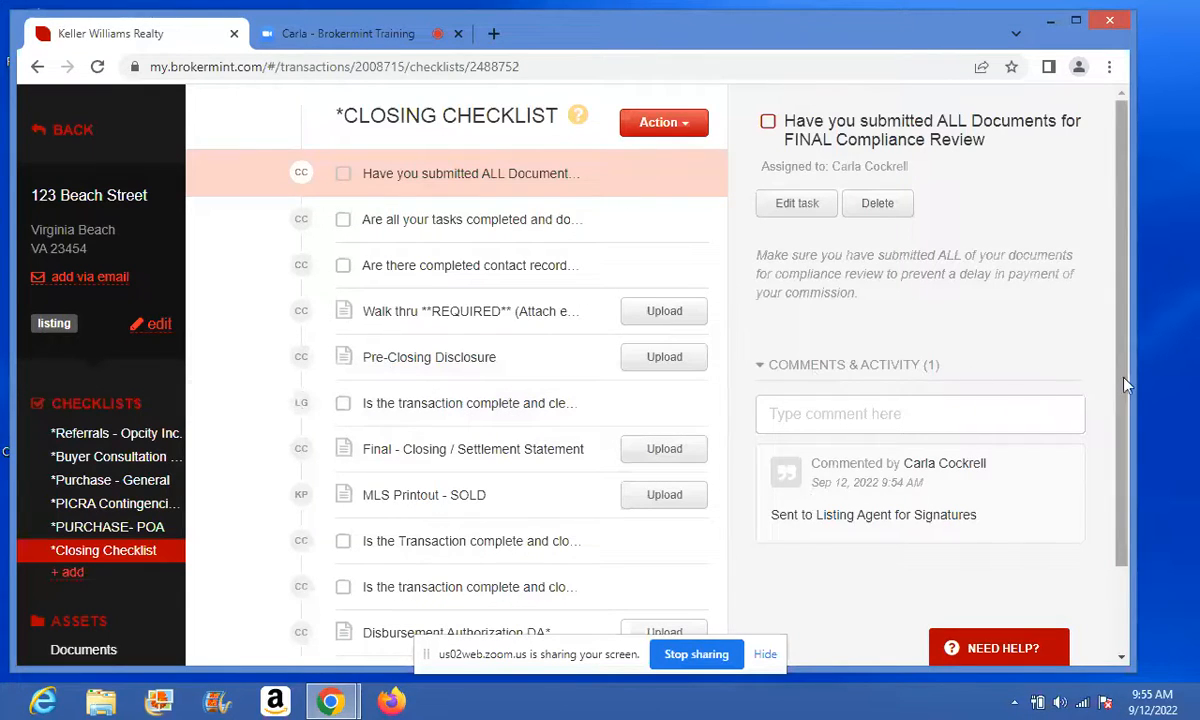
# - Widen the browser and open the 'Is the transaction complete and clear to pay?' task
pyautogui.moveTo(1131, 381); pyautogui.dragTo(1190, 381)
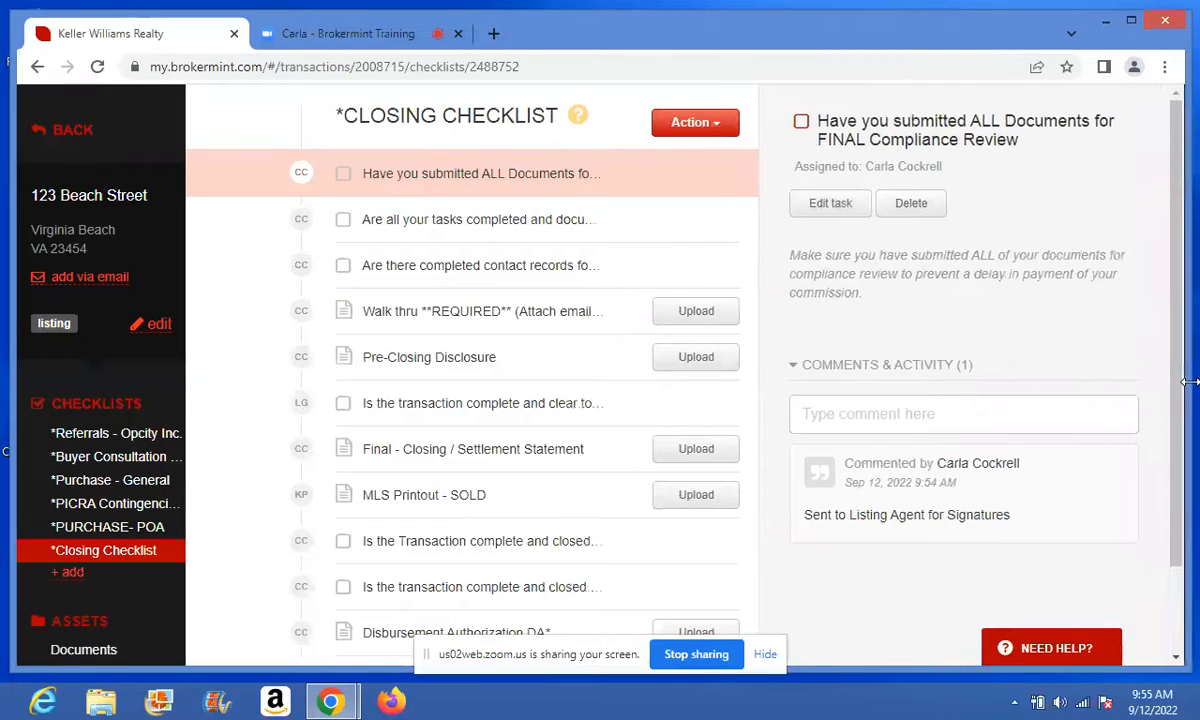
pyautogui.click(584, 405)
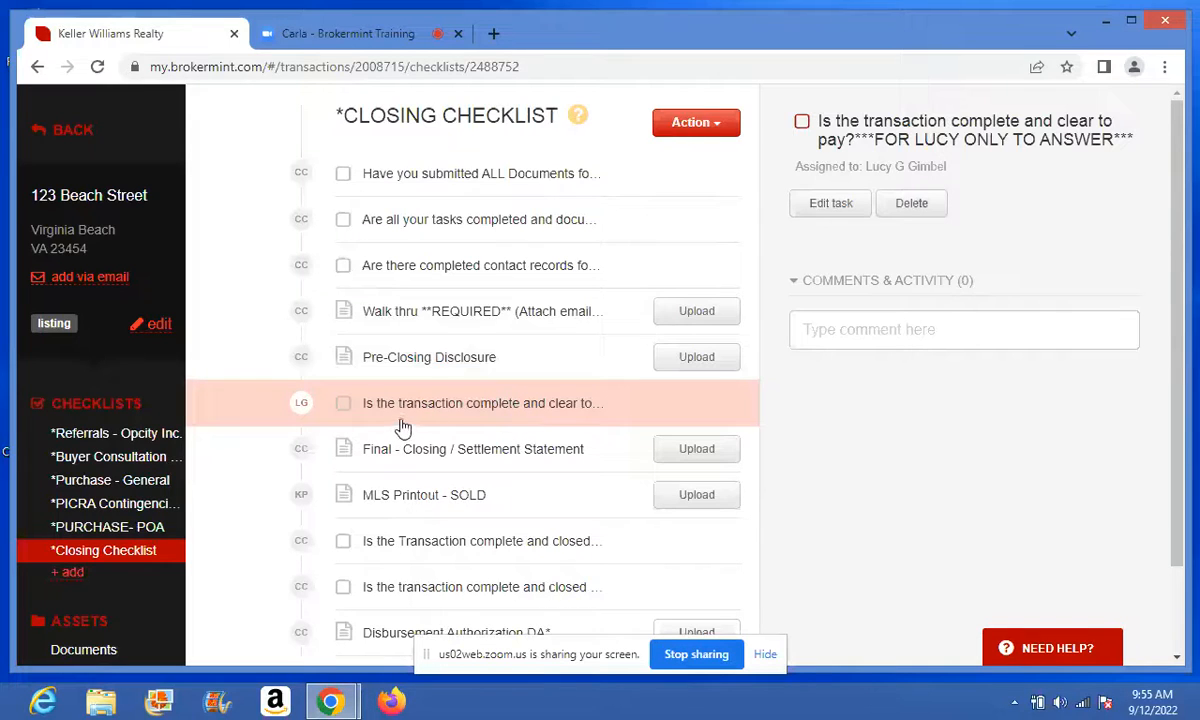
pyautogui.moveTo(1179, 183); pyautogui.dragTo(1188, 266)
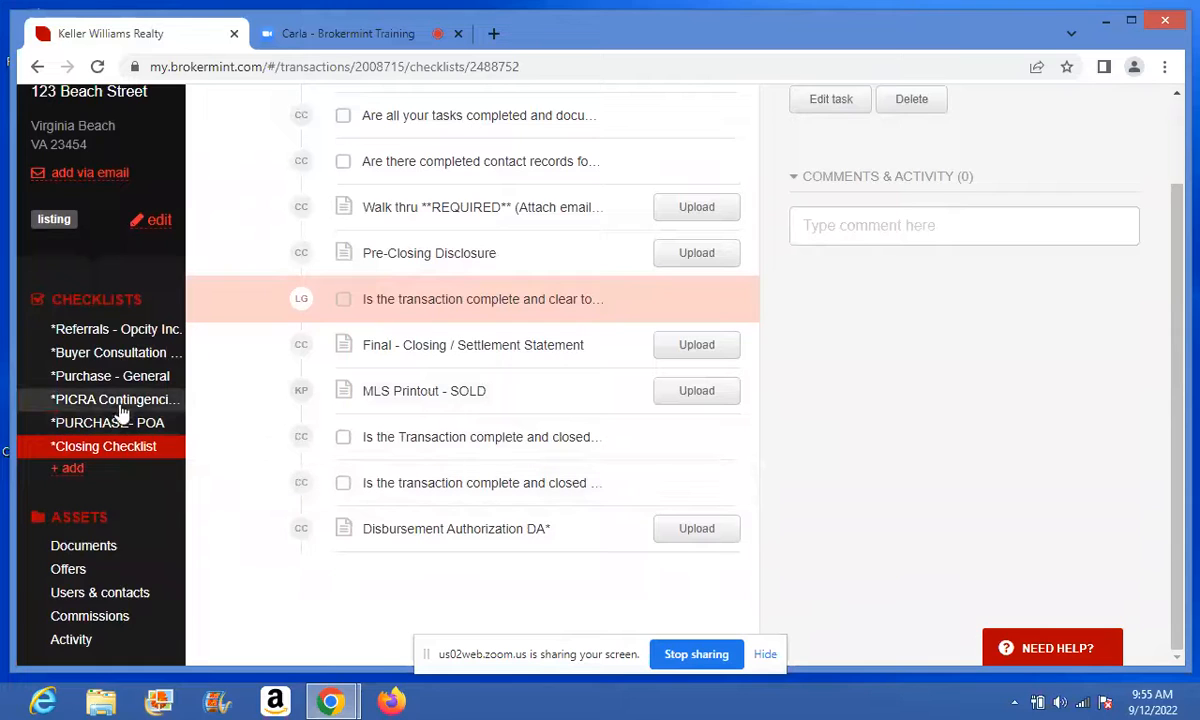
# - Draft an email to the compliance broker from the 'Agent - Checking for Clear to Pay' template, then discard it
pyautogui.click(113, 595)
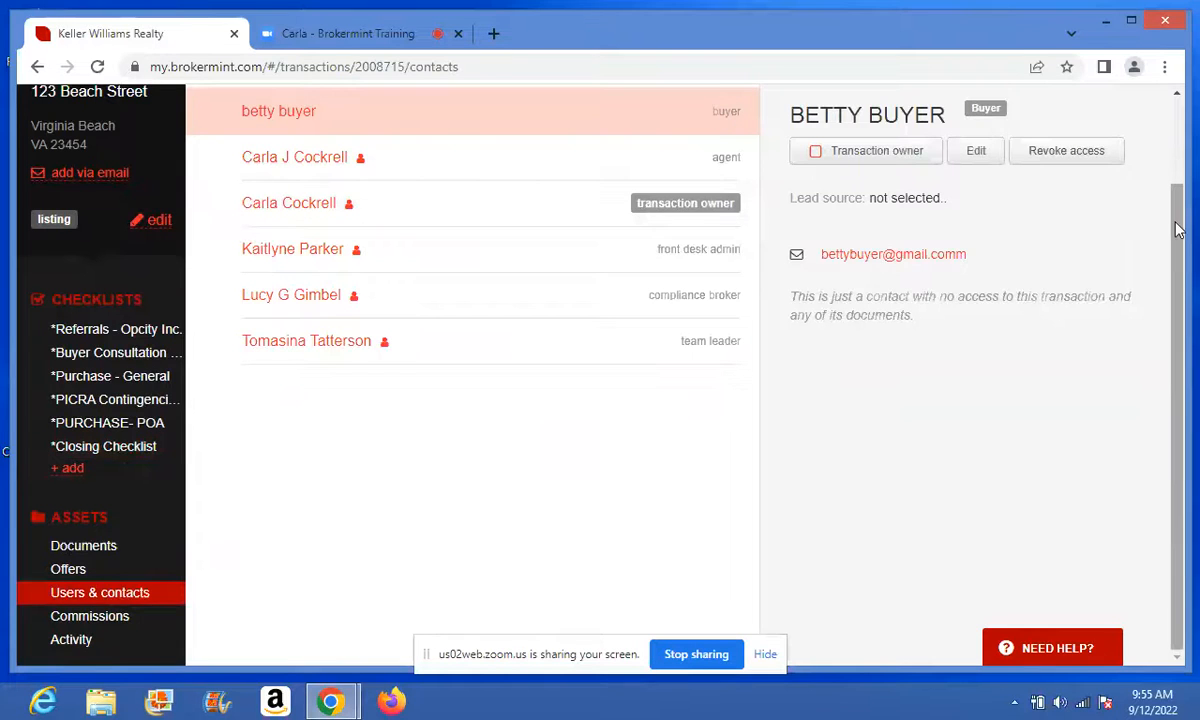
pyautogui.moveTo(1177, 225); pyautogui.dragTo(1168, 165)
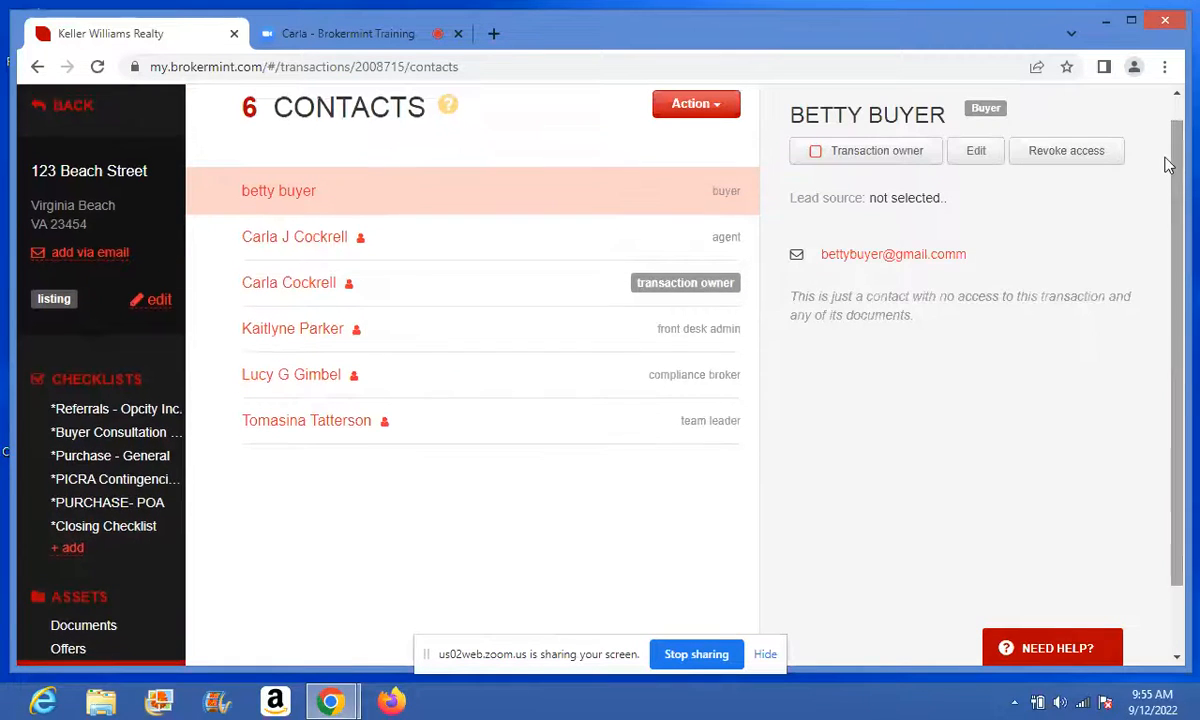
pyautogui.click(718, 107)
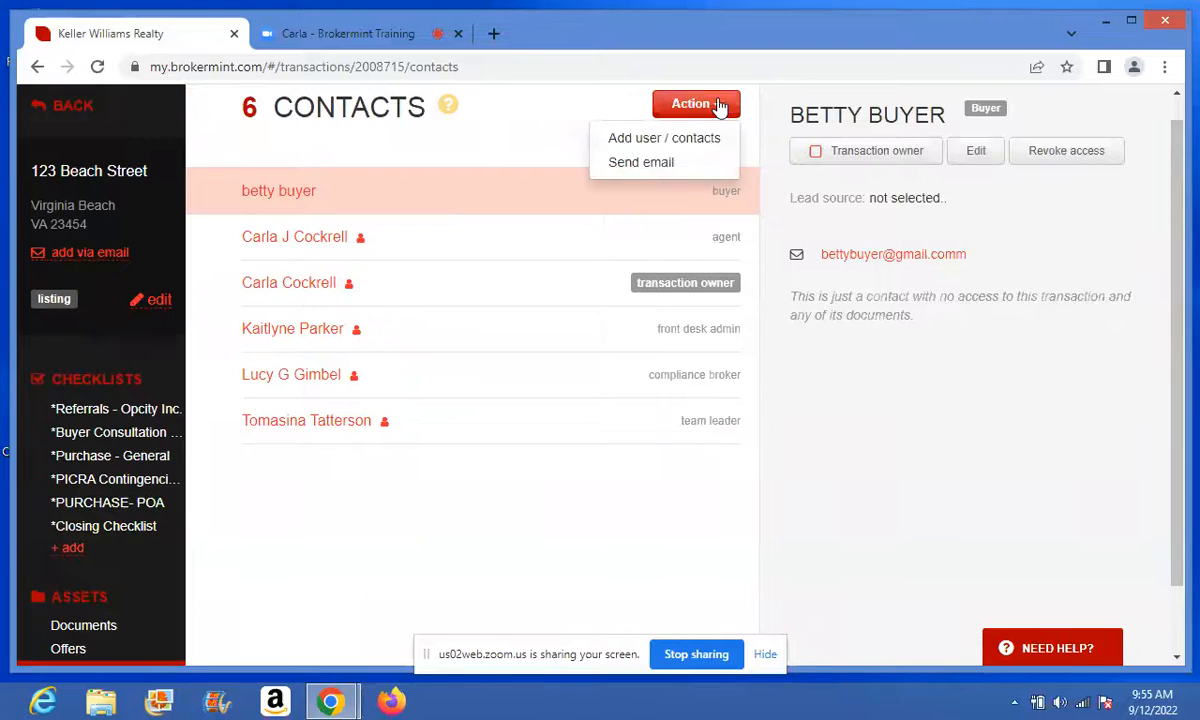
pyautogui.click(651, 167)
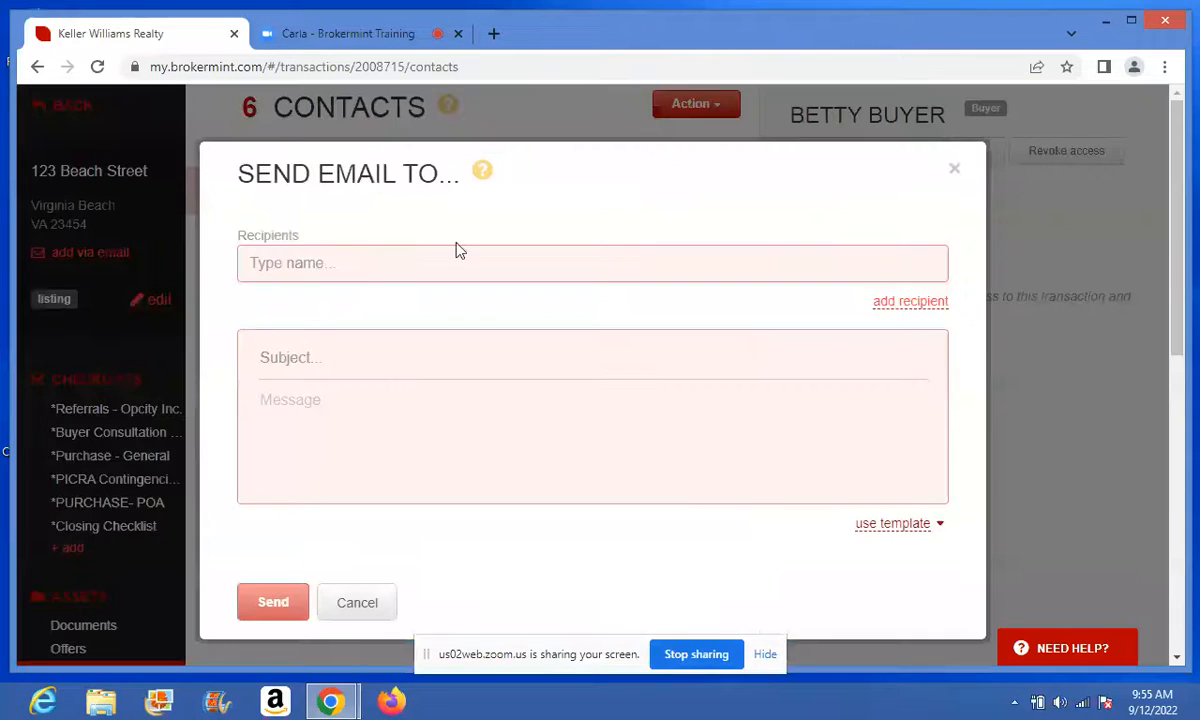
pyautogui.click(420, 264)
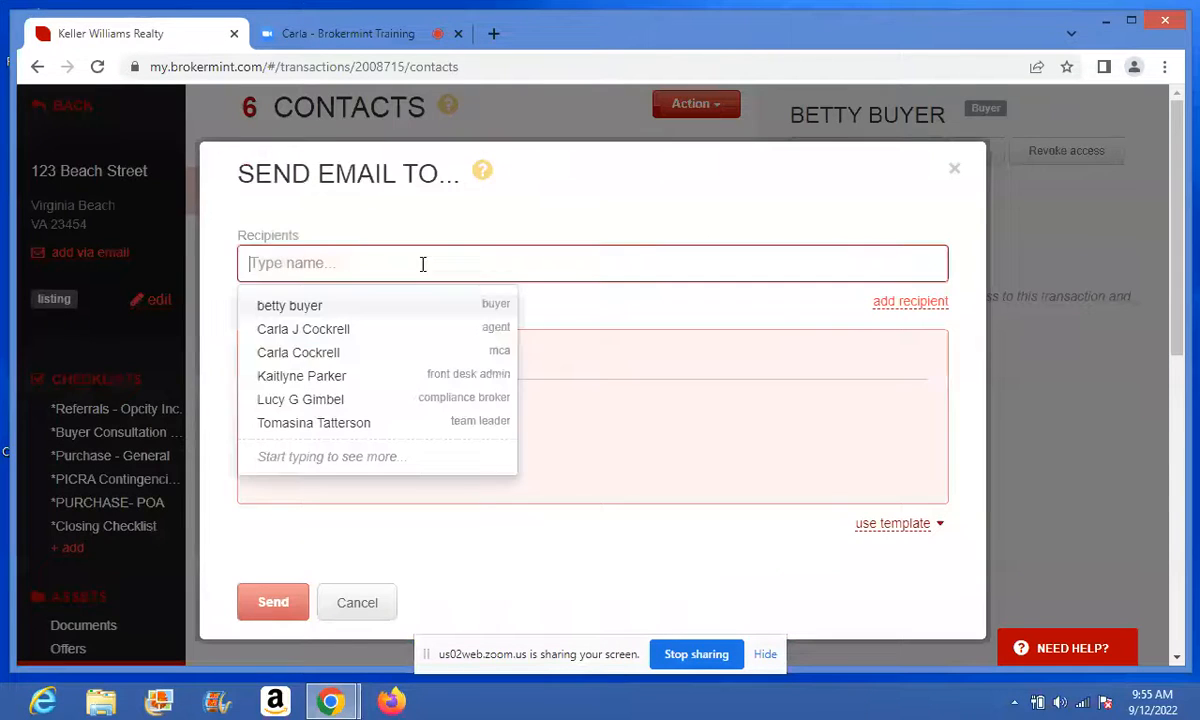
pyautogui.click(370, 402)
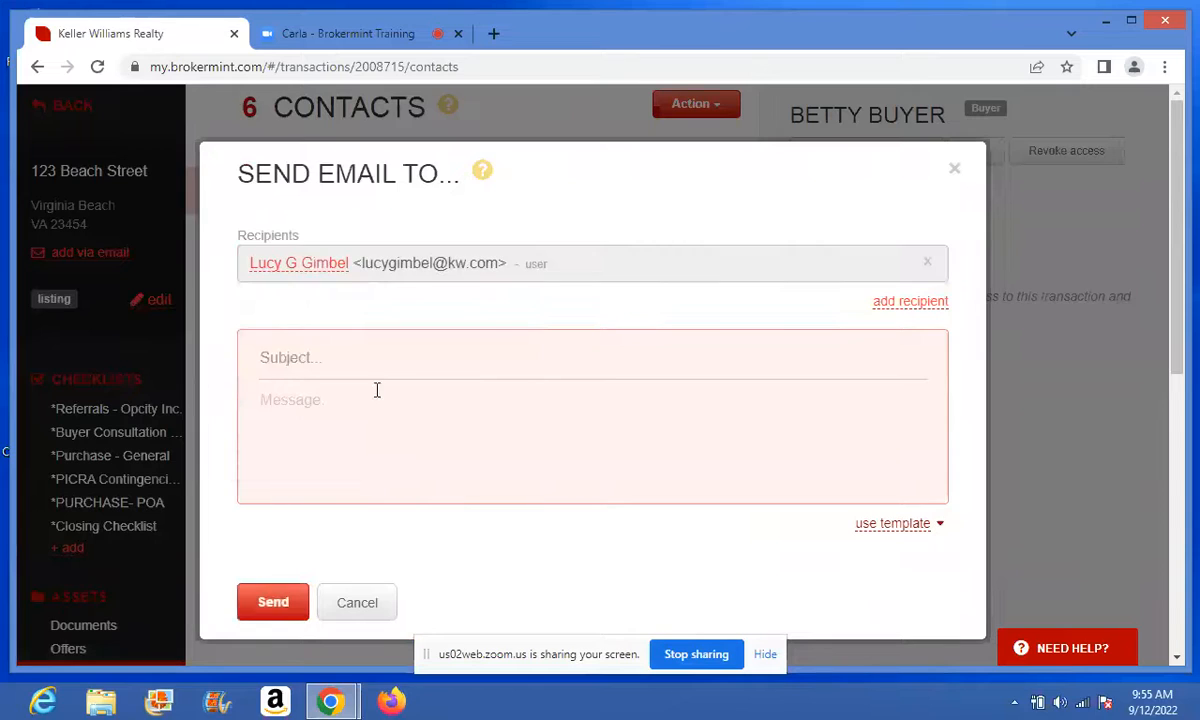
pyautogui.click(903, 528)
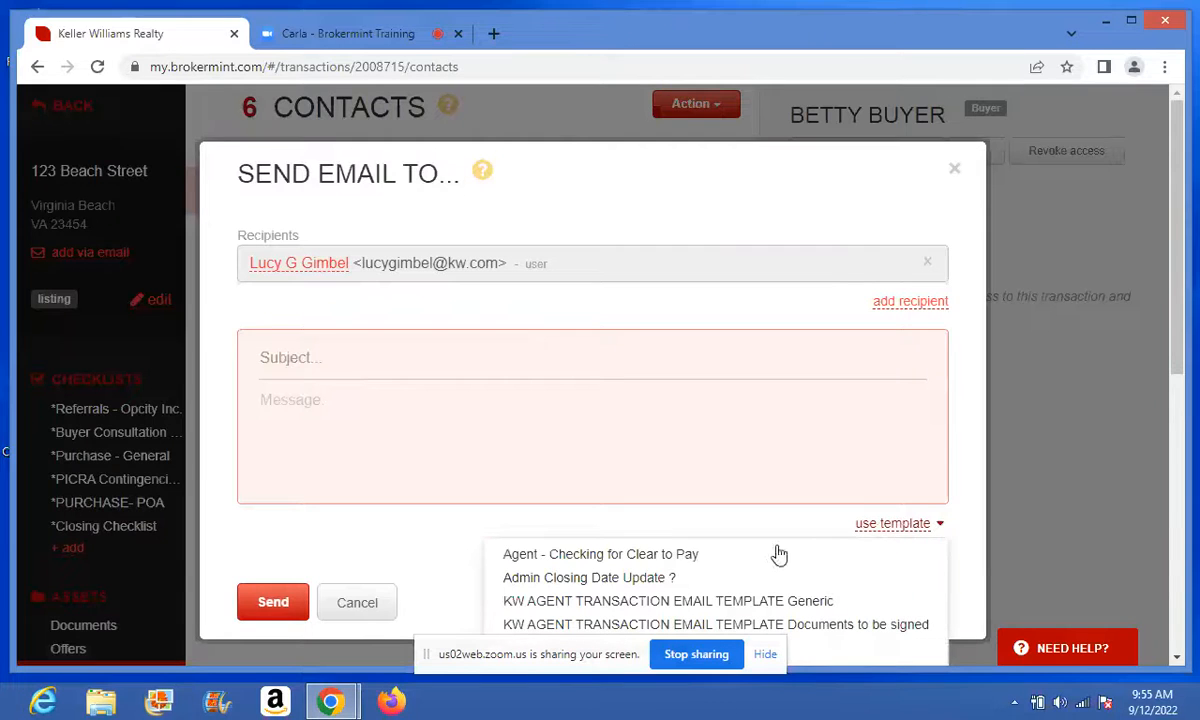
pyautogui.click(721, 563)
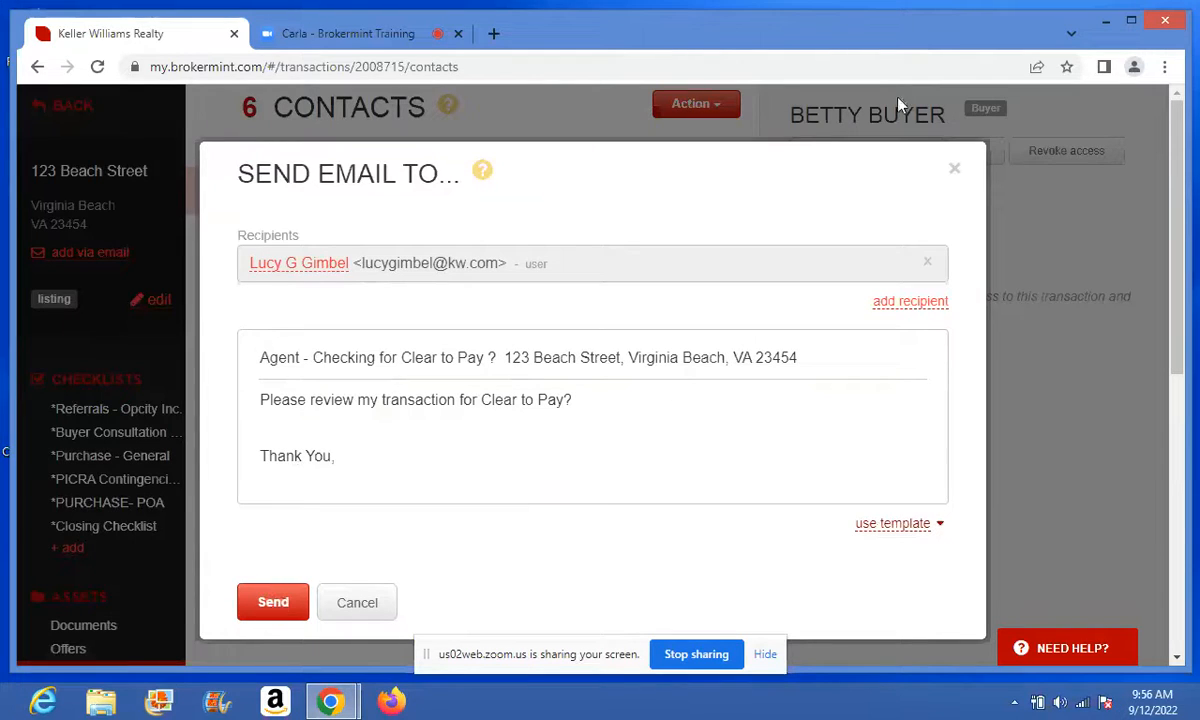
pyautogui.click(951, 170)
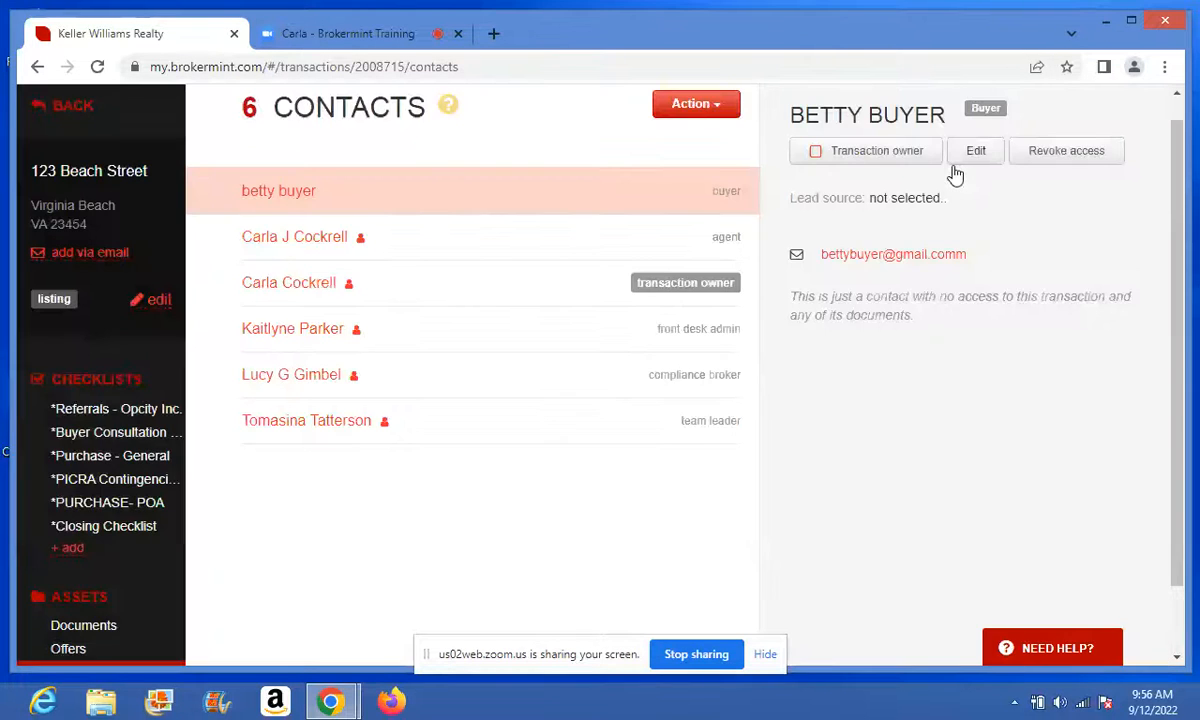
# - Go back to *Closing Checklist and abandon a started comment on the FINAL Compliance Review task
pyautogui.click(125, 527)
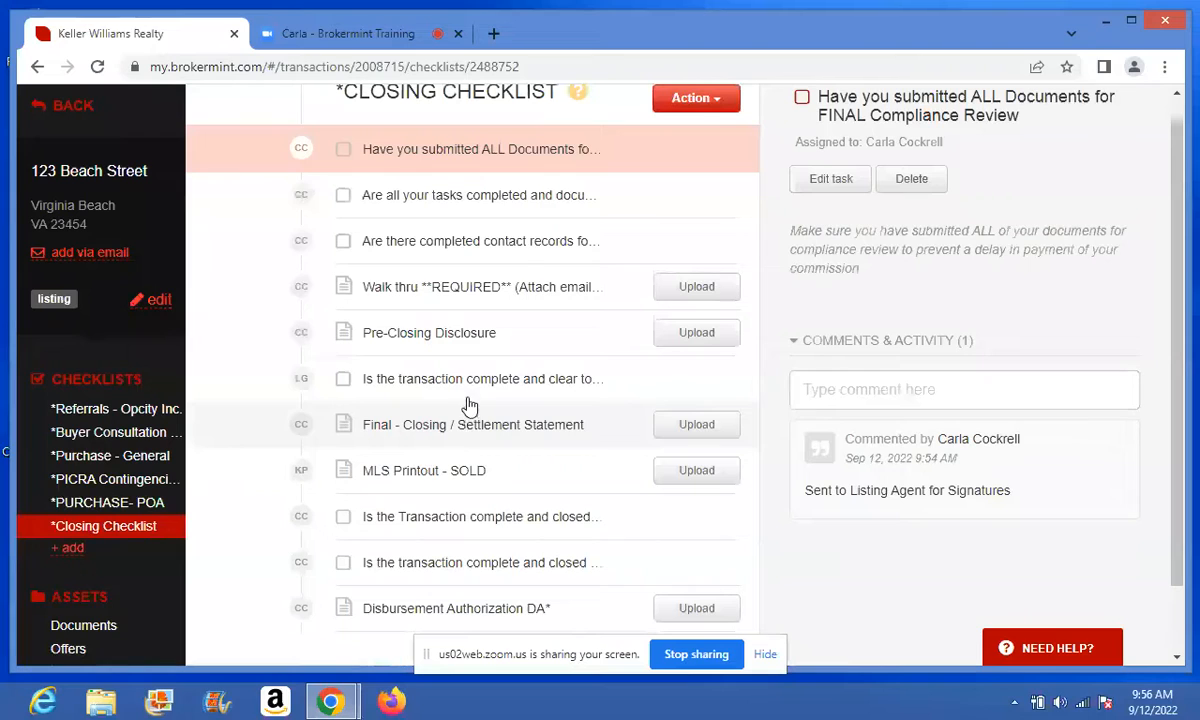
pyautogui.moveTo(466, 420); pyautogui.dragTo(713, 573)
pyautogui.moveTo(906, 491); pyautogui.dragTo(913, 526)
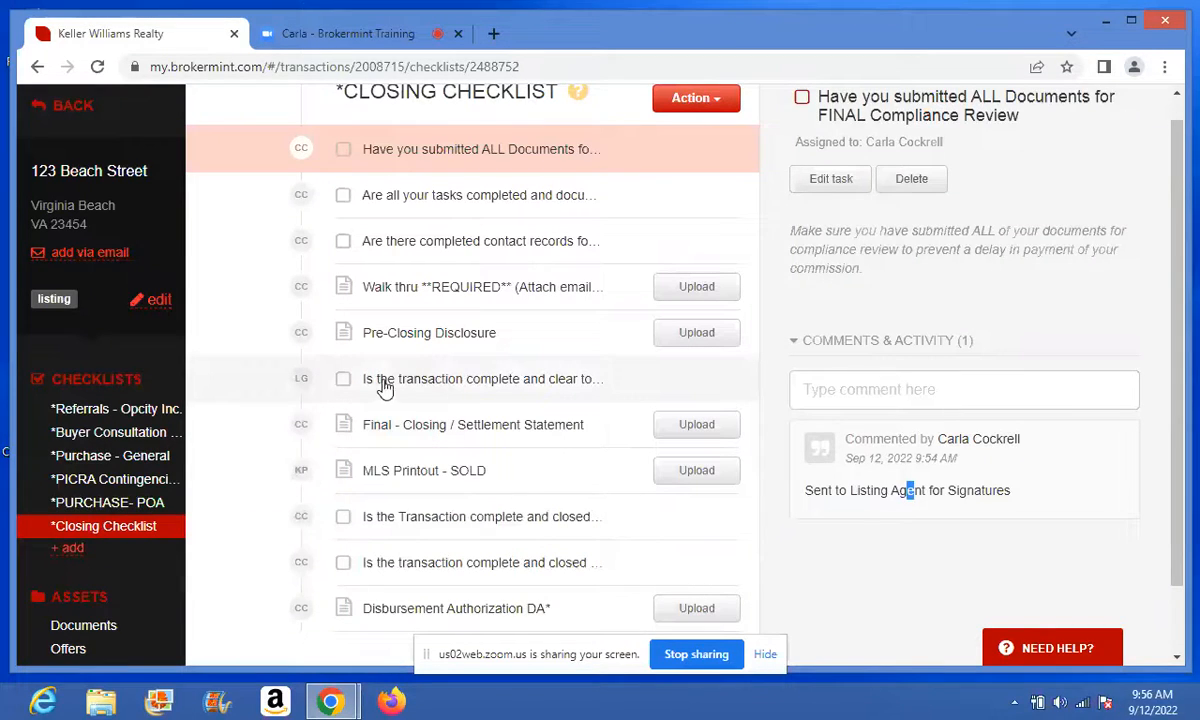
pyautogui.click(848, 392)
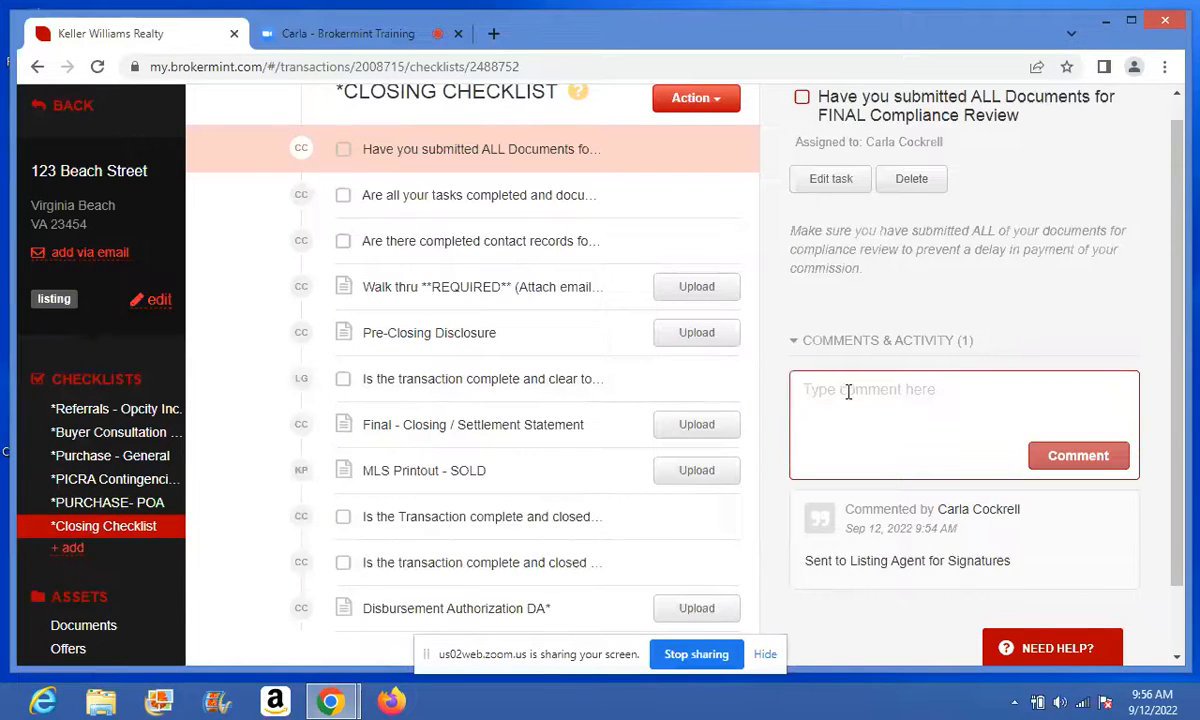
pyautogui.write('No')
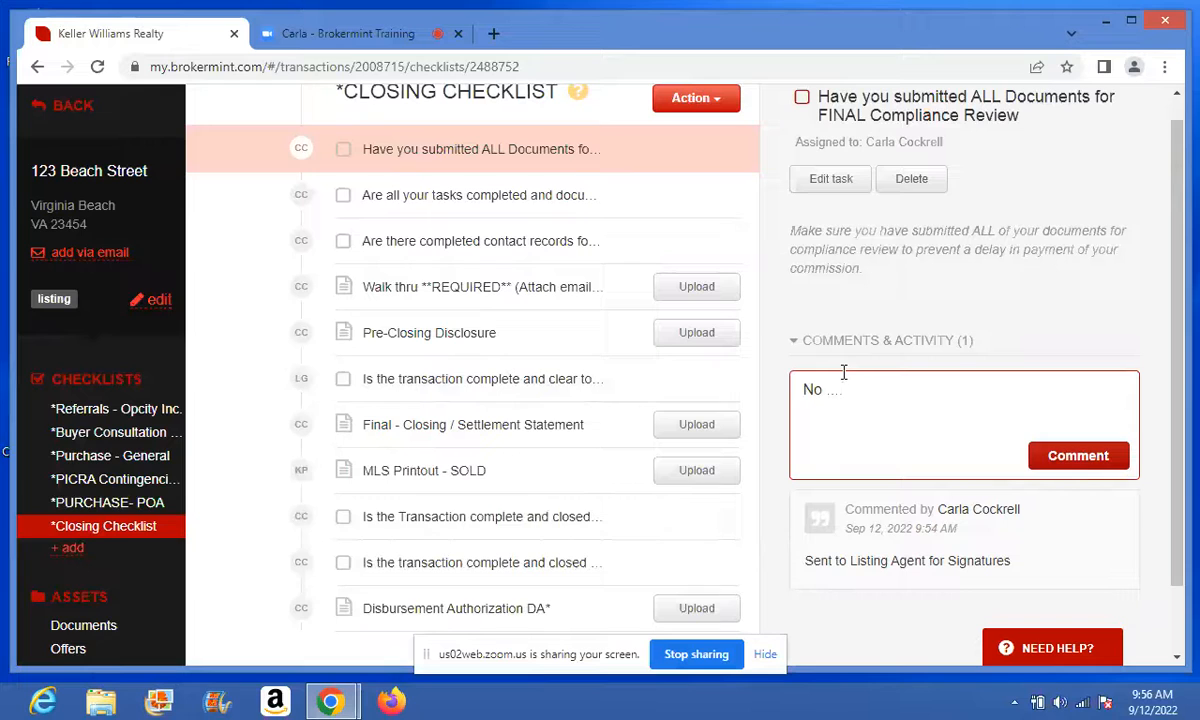
pyautogui.press('BackSpace')
pyautogui.press('BackSpace')
pyautogui.press('BackSpace')
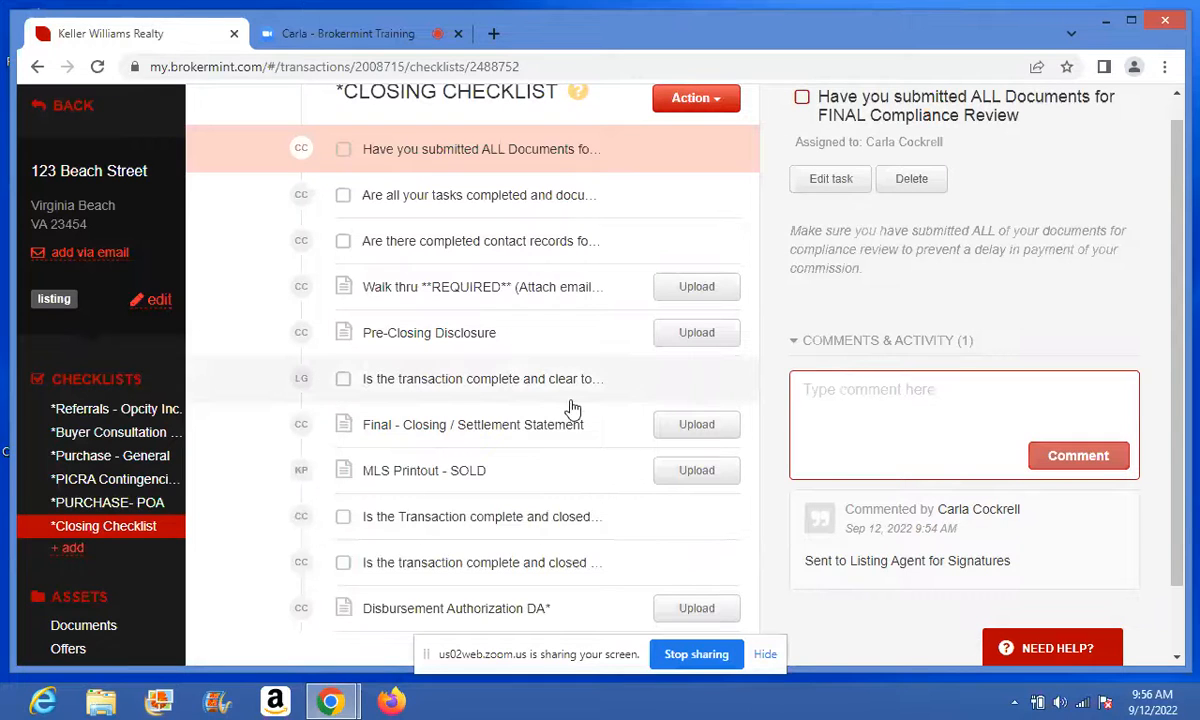
pyautogui.click(945, 308)
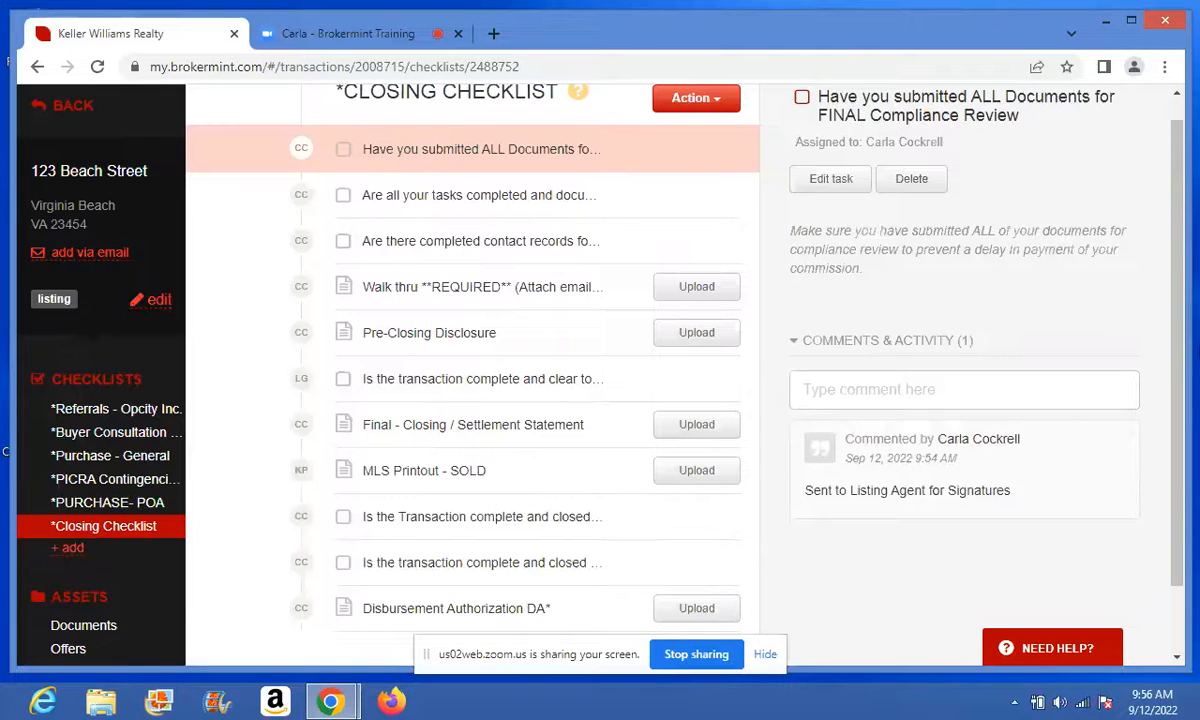
pyautogui.moveTo(1177, 354)
pyautogui.mouseDown()
pyautogui.moveTo(1177, 390)
pyautogui.moveTo(1177, 368)
pyautogui.mouseUp()
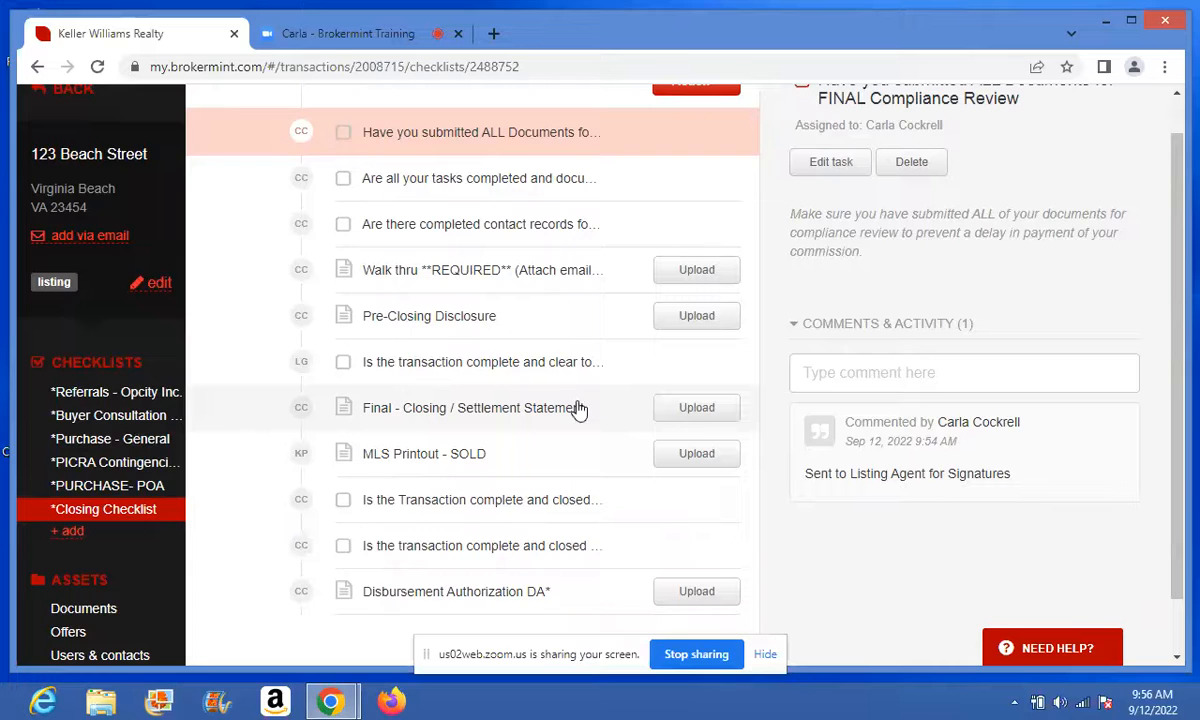
pyautogui.moveTo(580, 409); pyautogui.dragTo(848, 568)
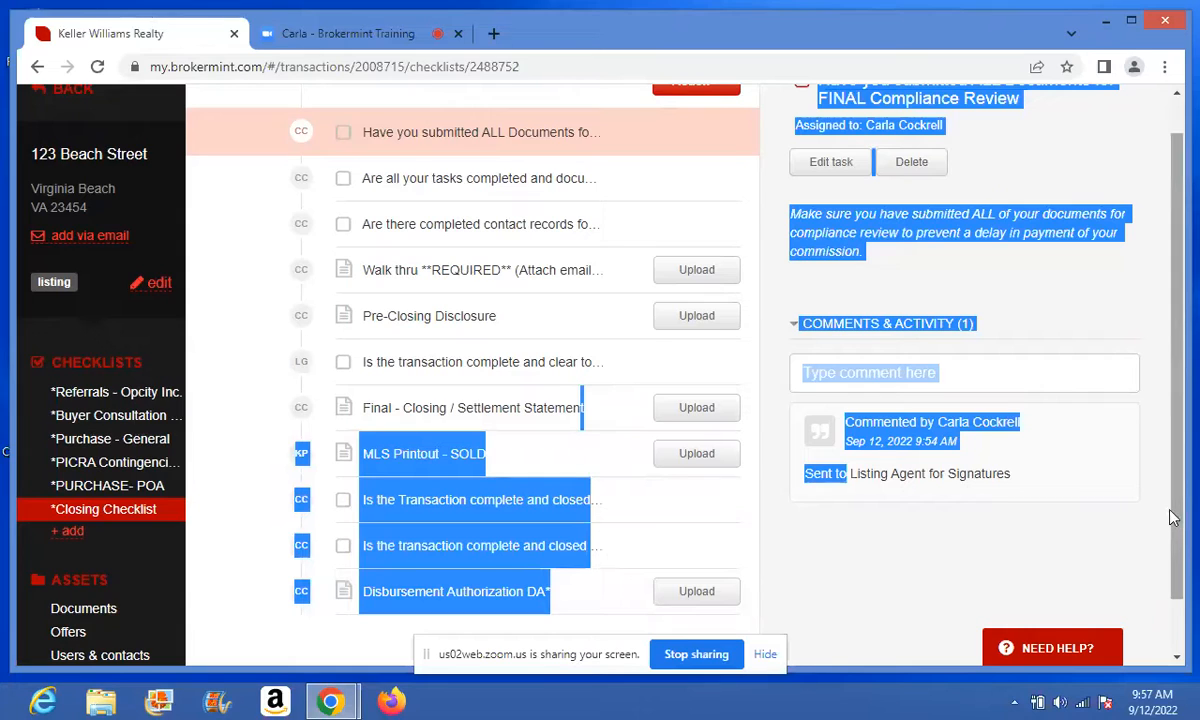
pyautogui.click(1152, 549)
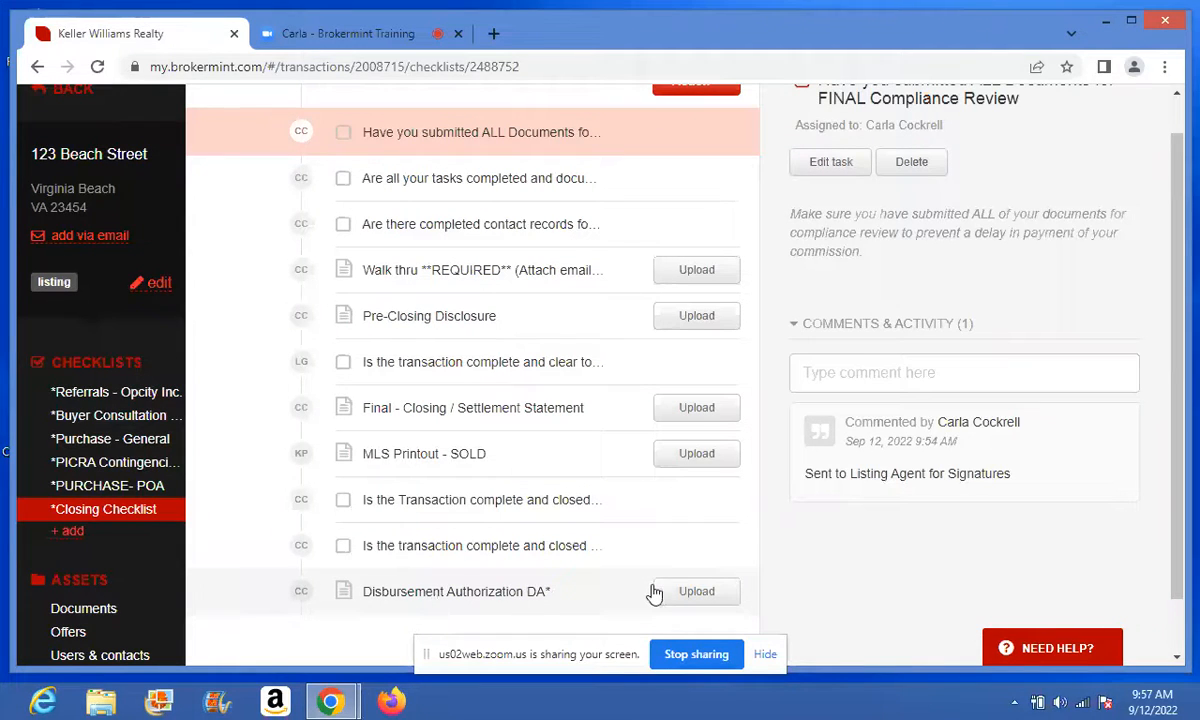
# - Browse the Buyer Consultation, Purchase - General and PICRA checklists, ending on Referrals - Opcity Inc
pyautogui.click(82, 396)
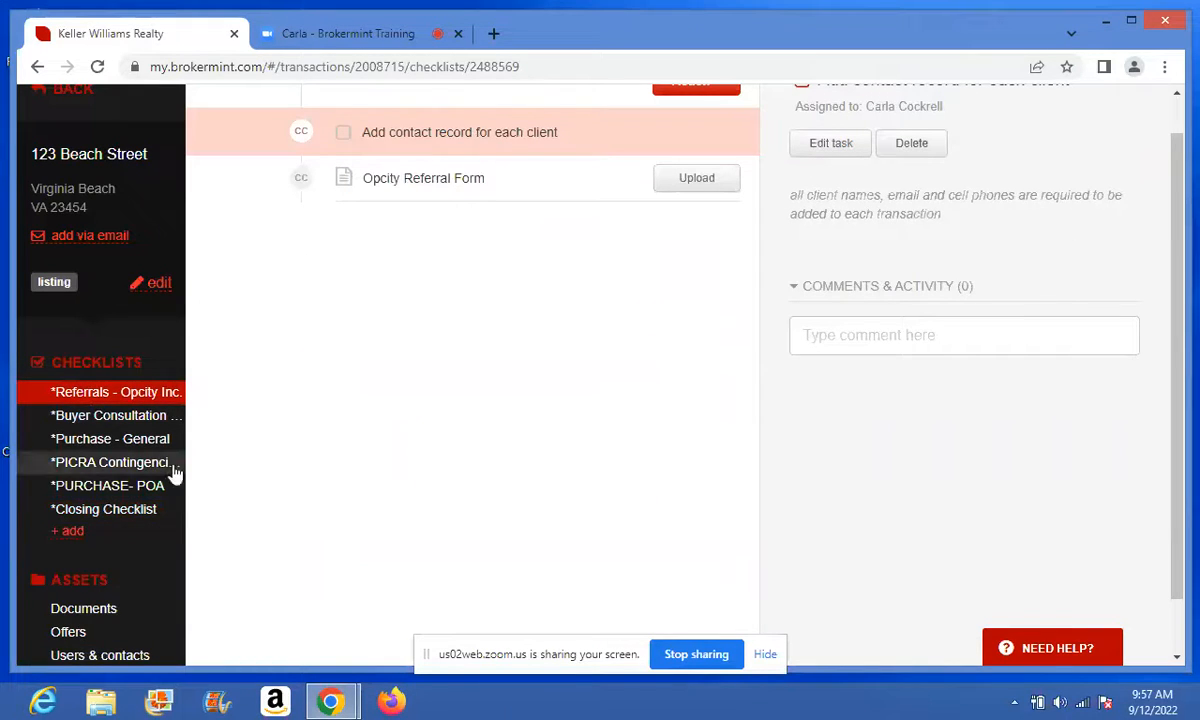
pyautogui.click(160, 416)
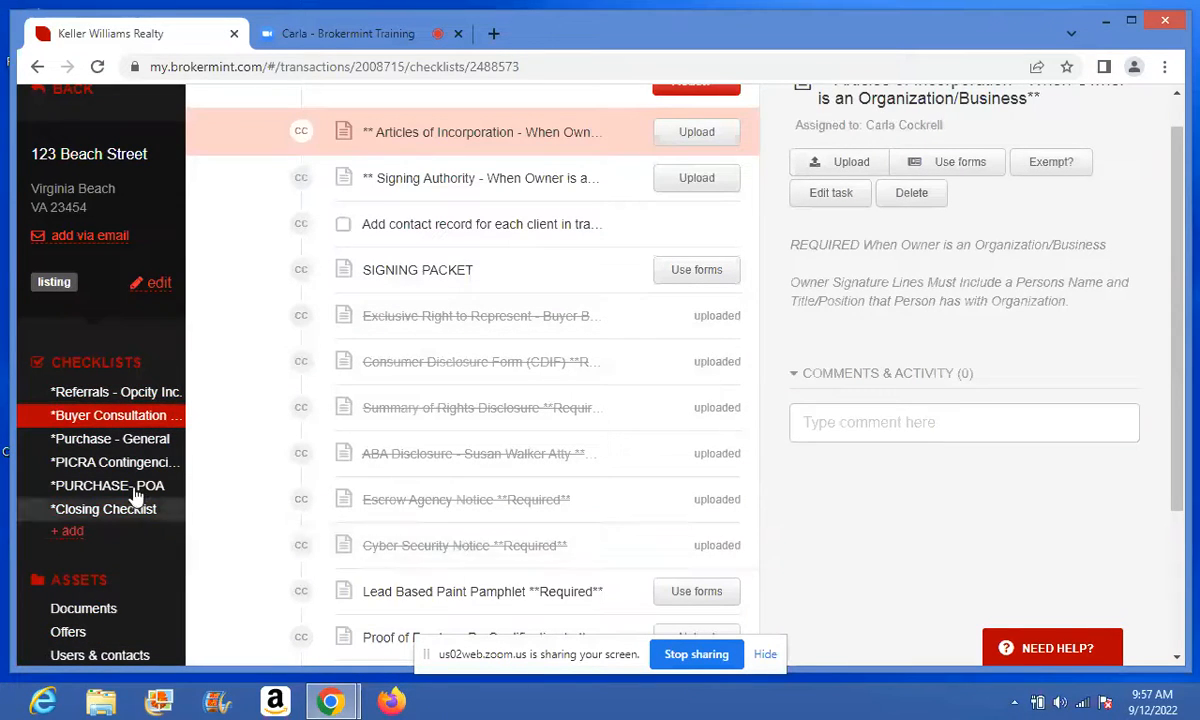
pyautogui.click(140, 444)
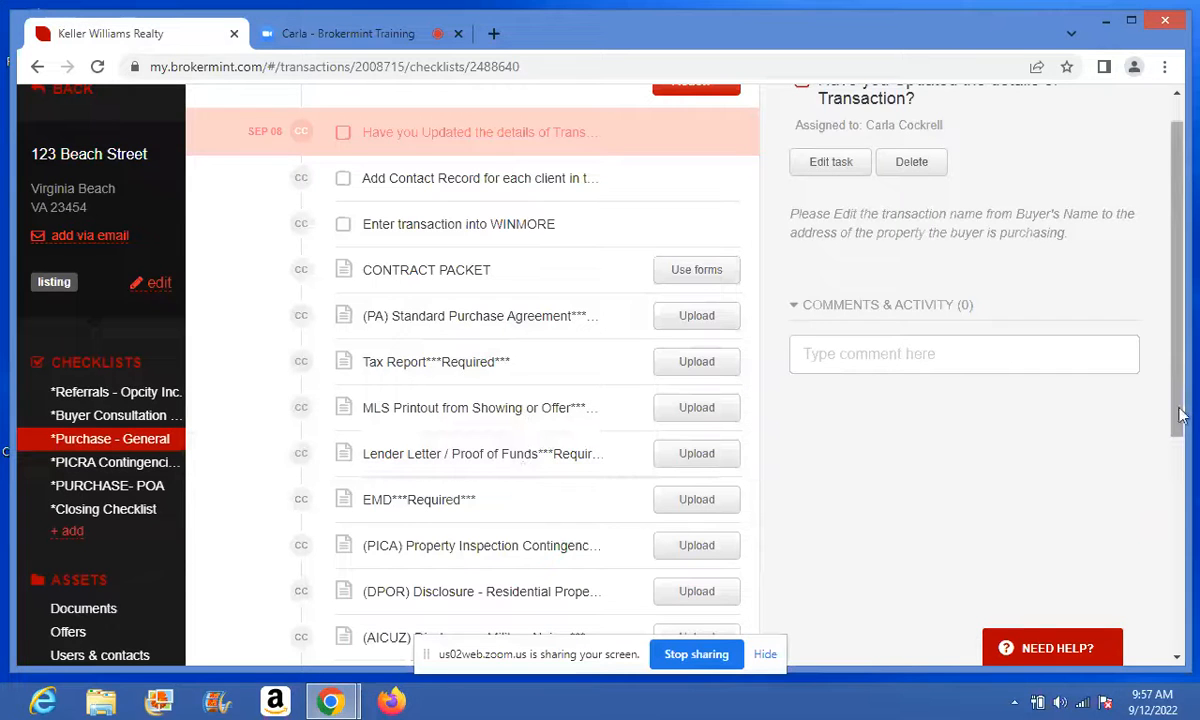
pyautogui.moveTo(1180, 415); pyautogui.dragTo(1180, 569)
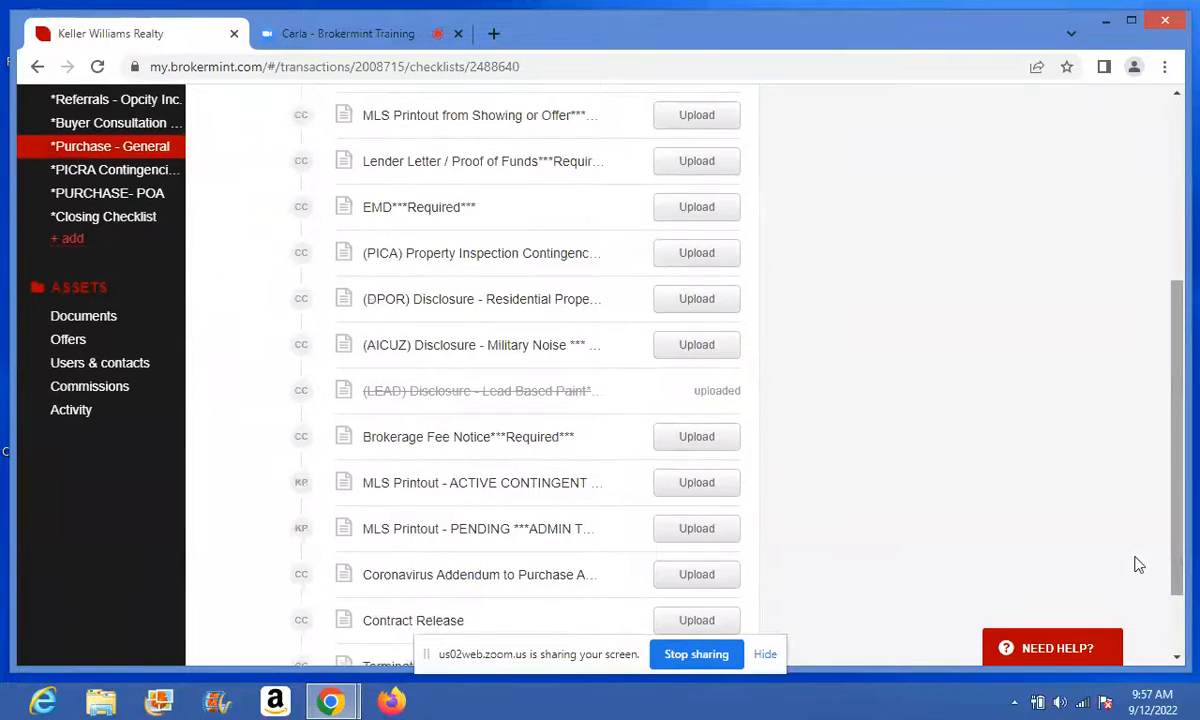
pyautogui.click(563, 439)
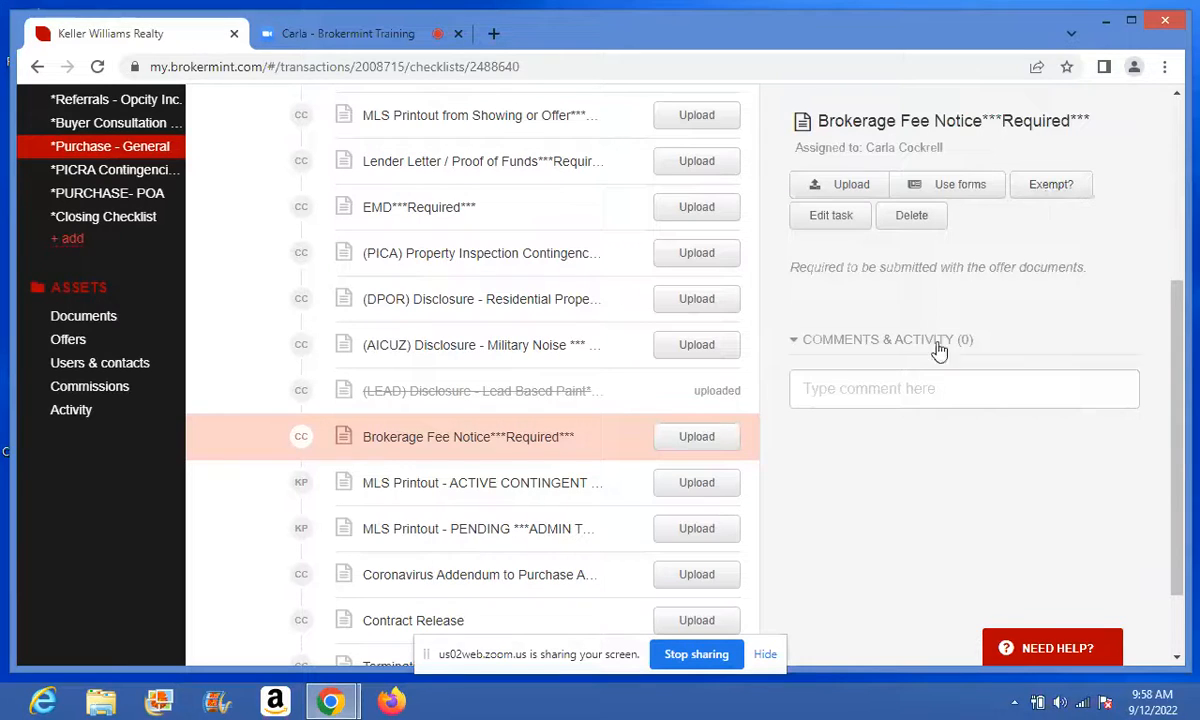
pyautogui.click(884, 384)
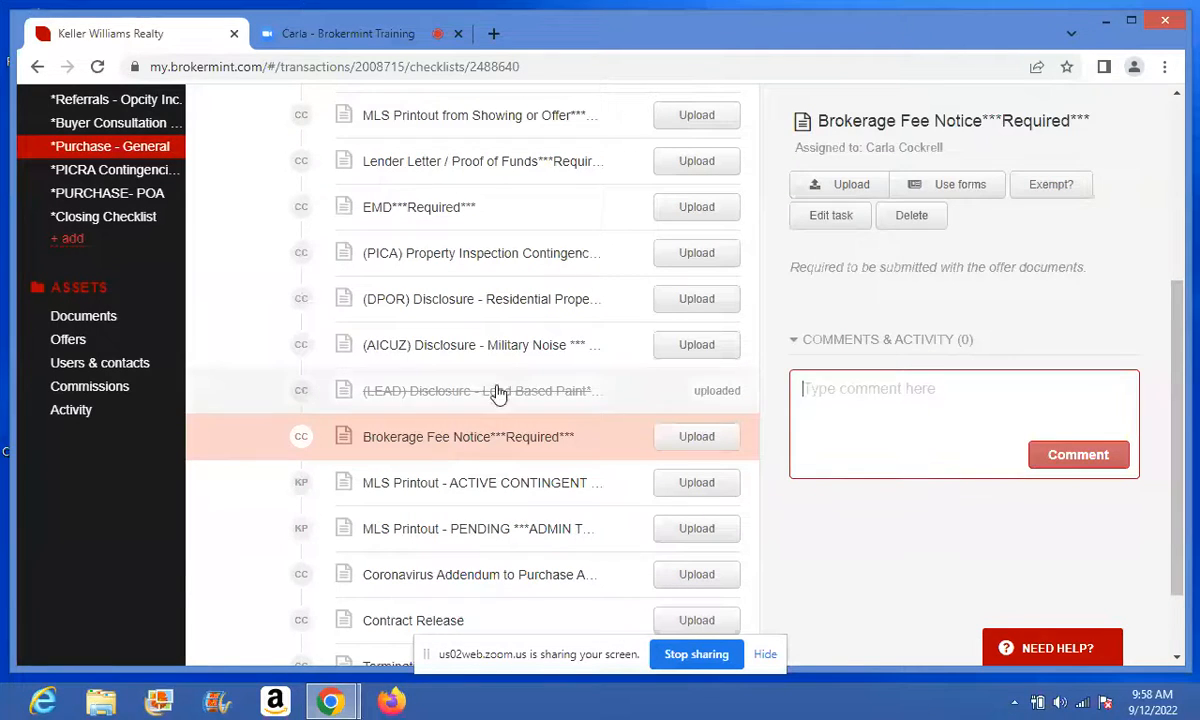
pyautogui.click(125, 175)
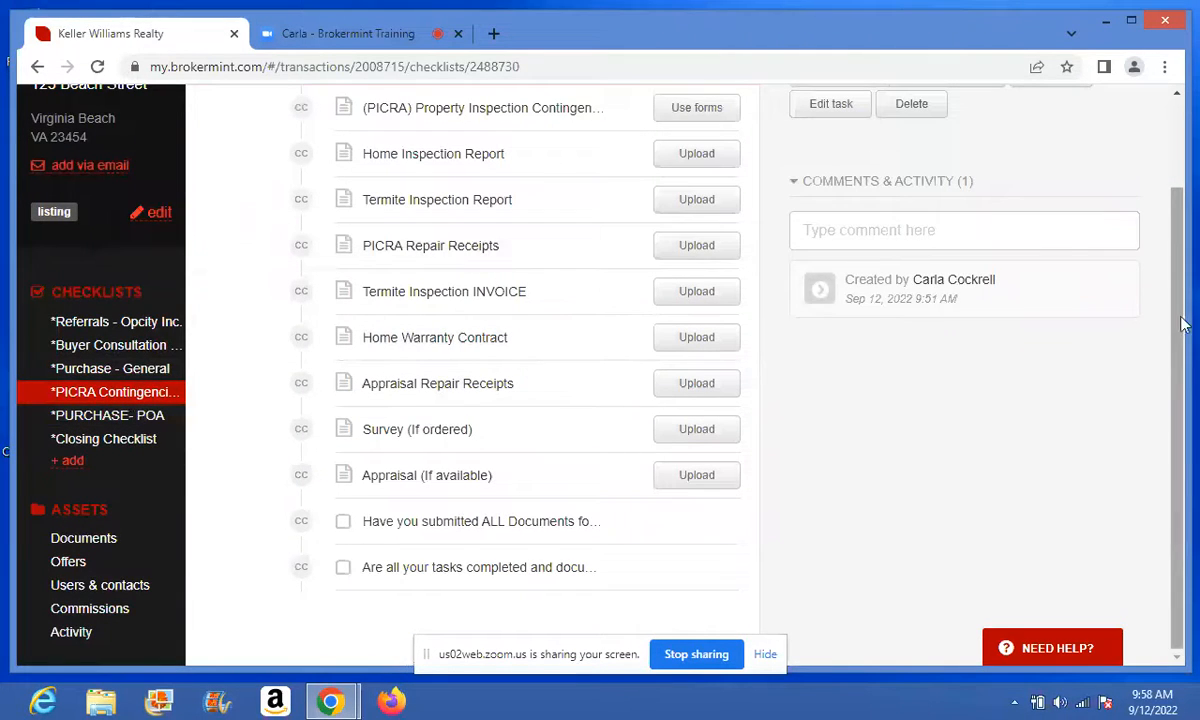
pyautogui.scroll(2, 1180, 300)
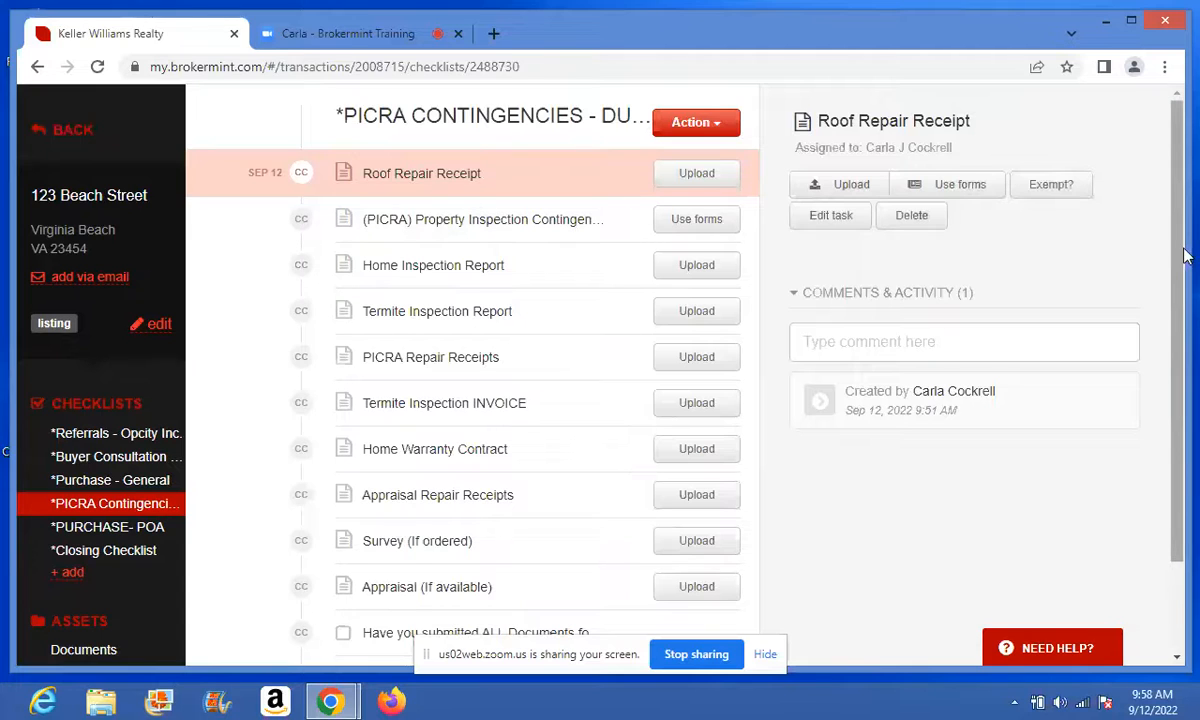
pyautogui.moveTo(1181, 257)
pyautogui.mouseDown()
pyautogui.moveTo(1181, 303)
pyautogui.moveTo(1180, 279)
pyautogui.mouseUp()
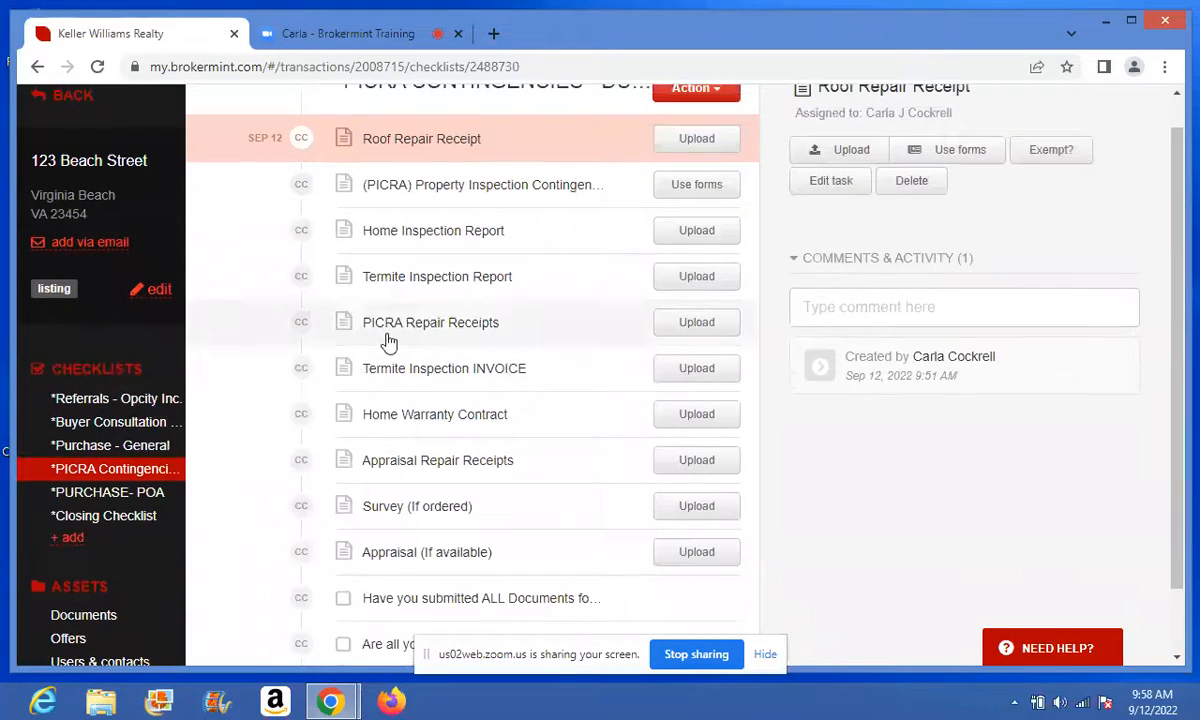
pyautogui.click(145, 402)
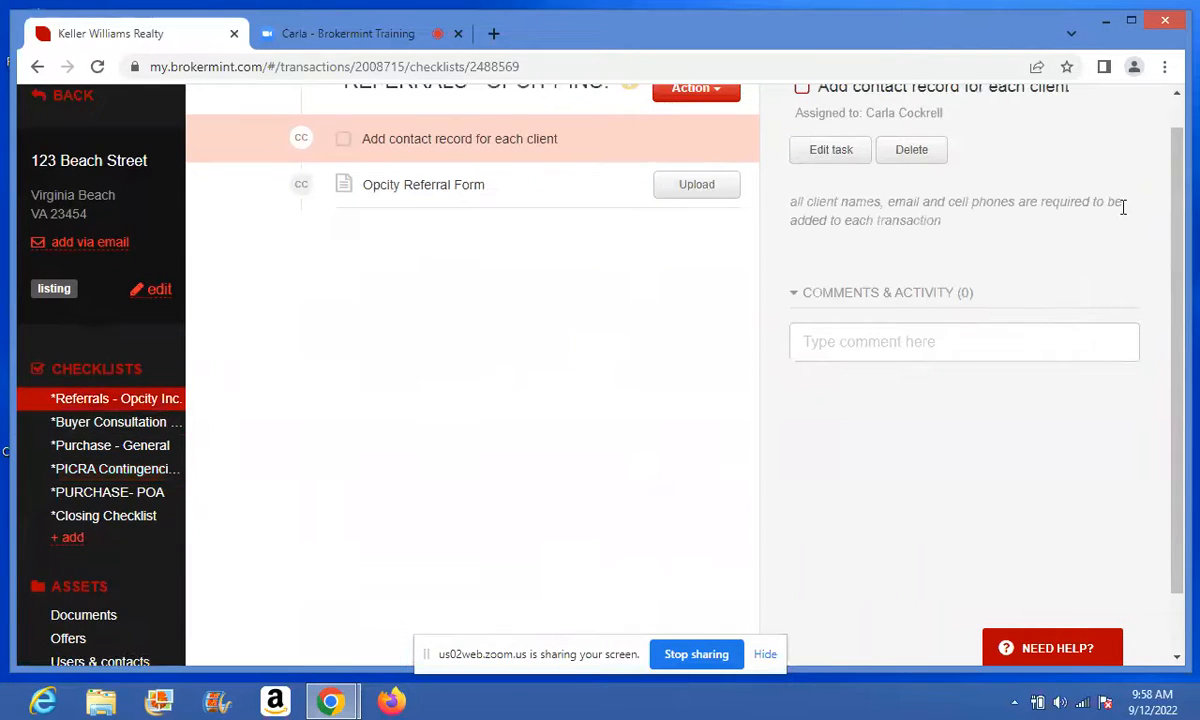
# - Delete the Referrals - Opcity Inc., Buyer Consultation and Purchase - General checklists
pyautogui.moveTo(1180, 248); pyautogui.dragTo(1176, 220)
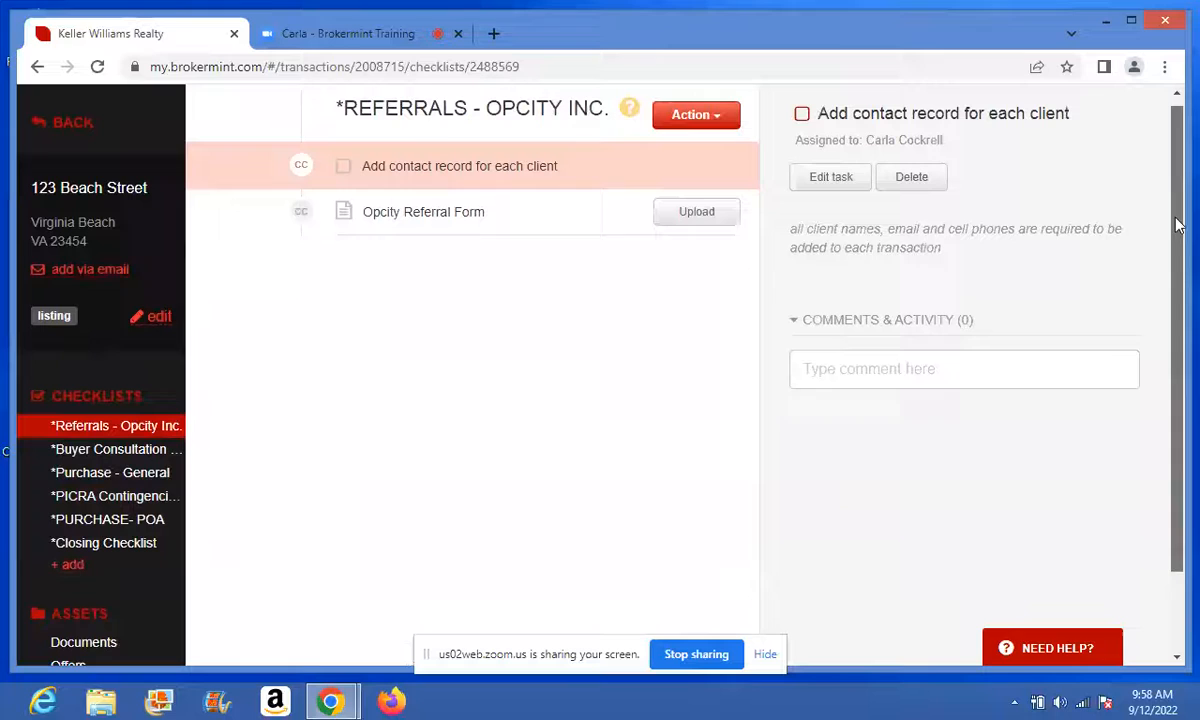
pyautogui.click(728, 117)
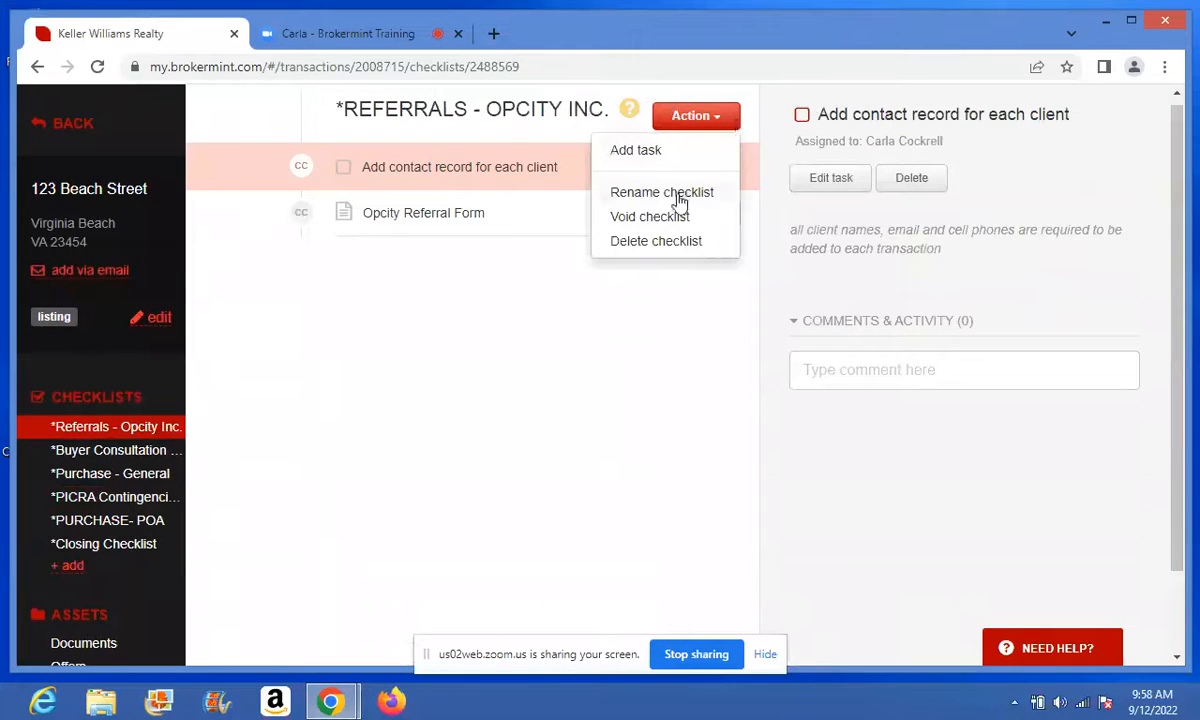
pyautogui.click(670, 242)
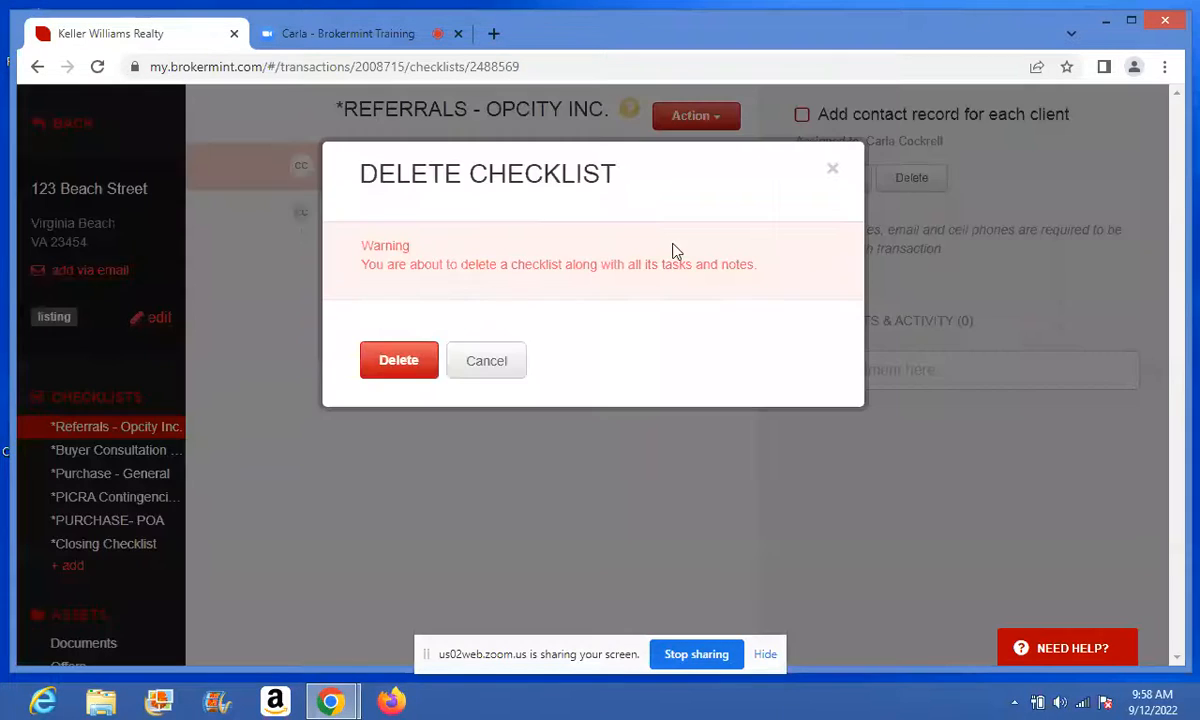
pyautogui.click(400, 360)
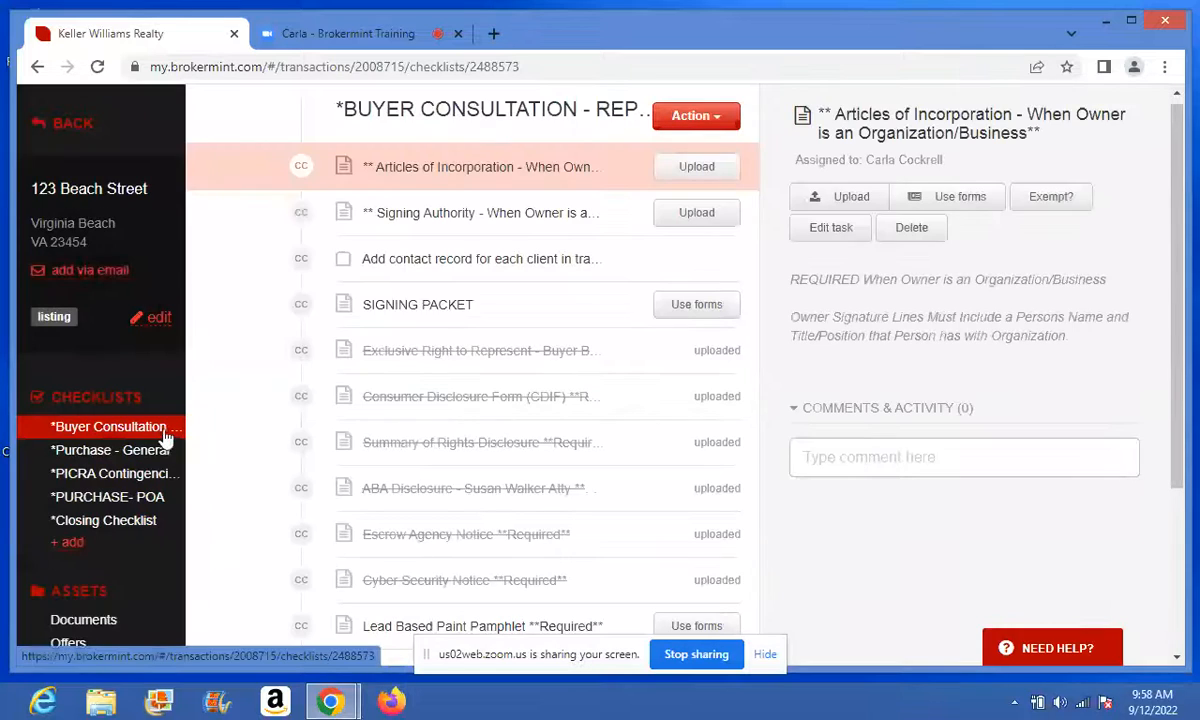
pyautogui.click(720, 120)
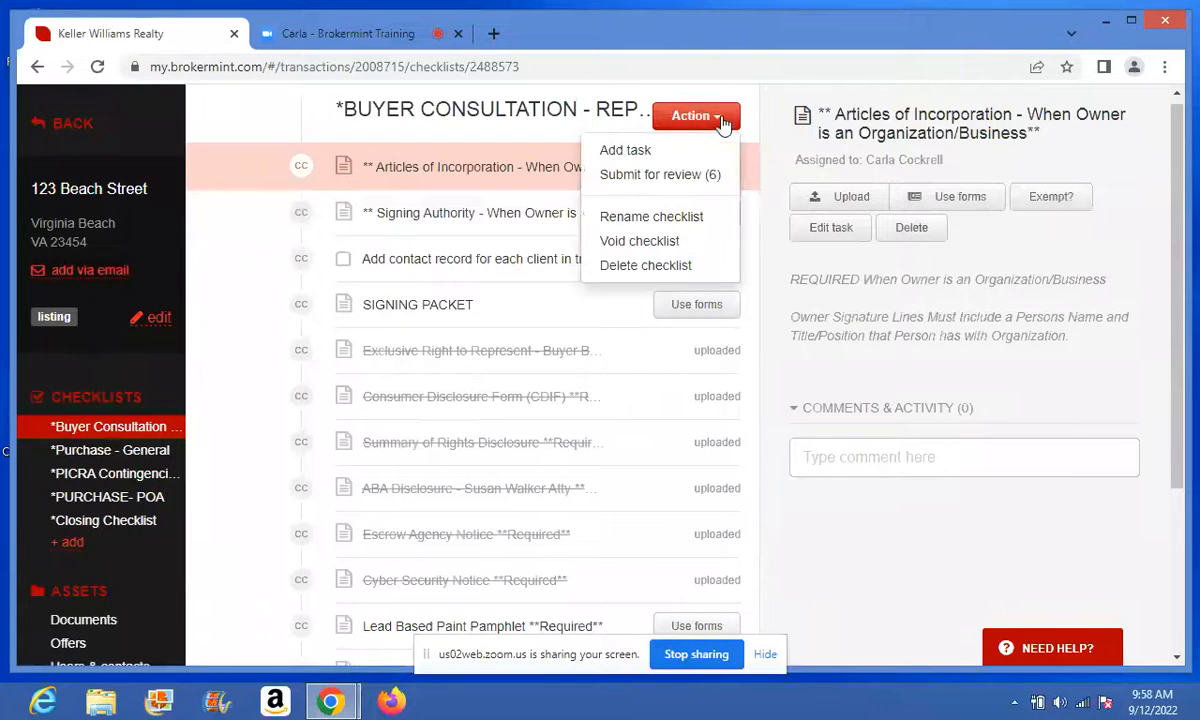
pyautogui.click(645, 266)
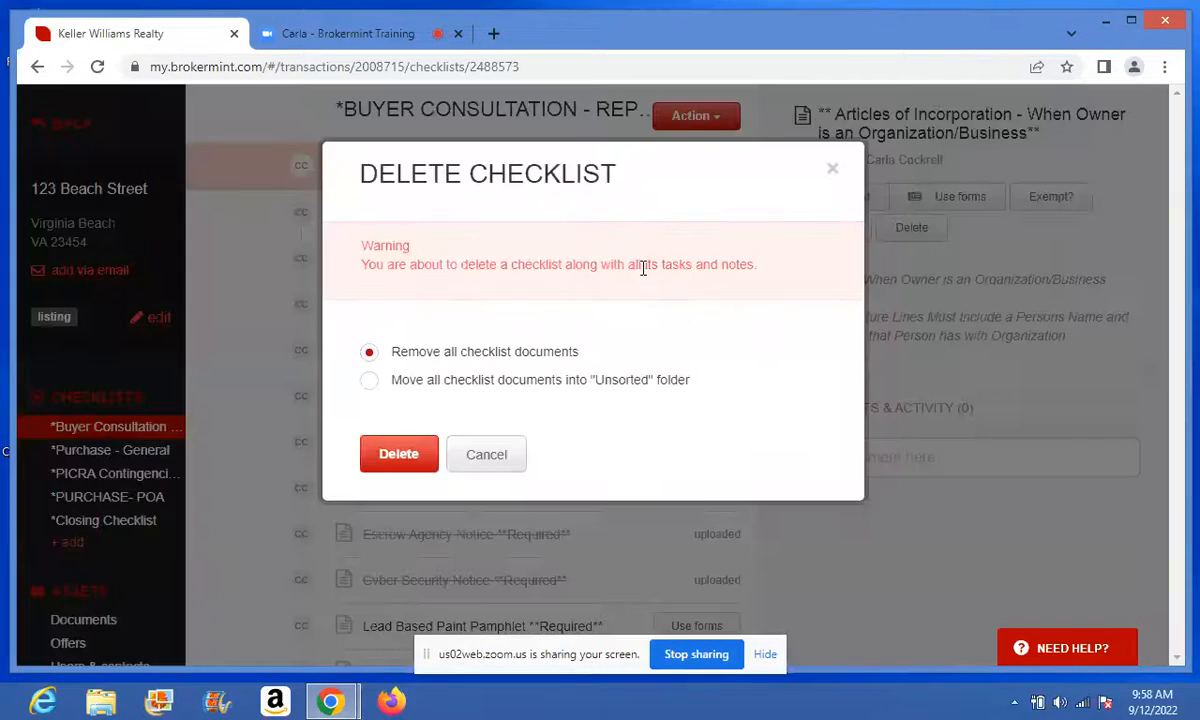
pyautogui.click(388, 453)
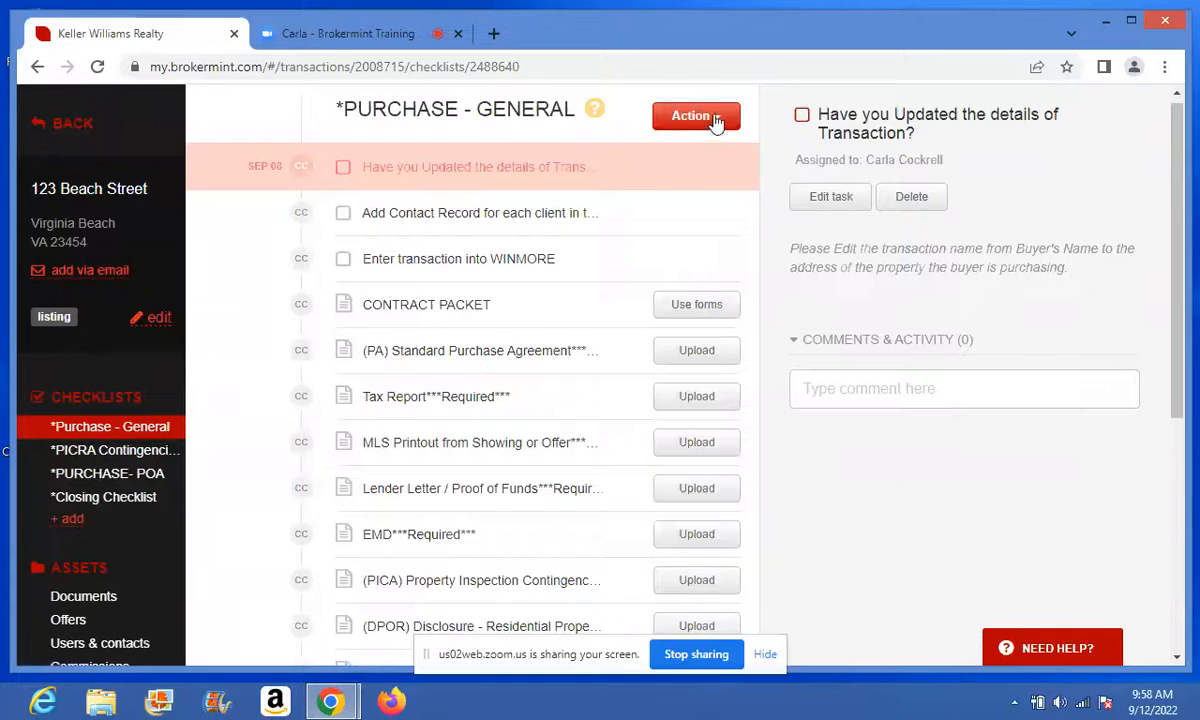
pyautogui.click(675, 120)
pyautogui.click(615, 265)
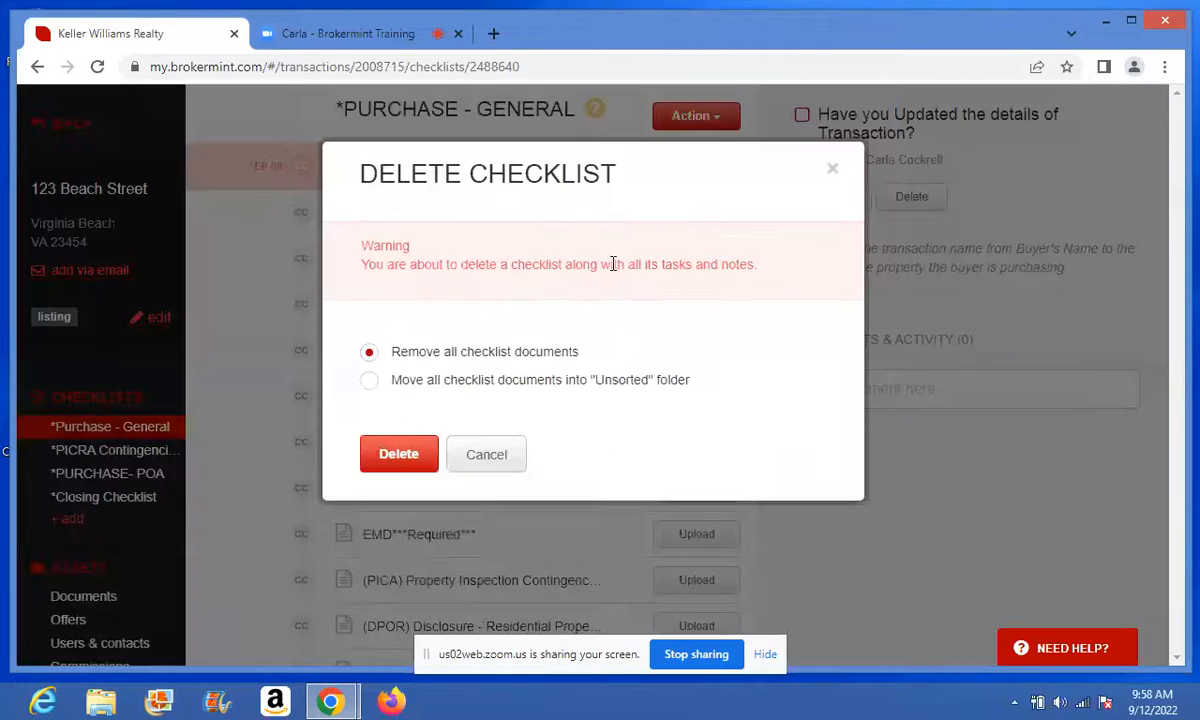
pyautogui.click(402, 454)
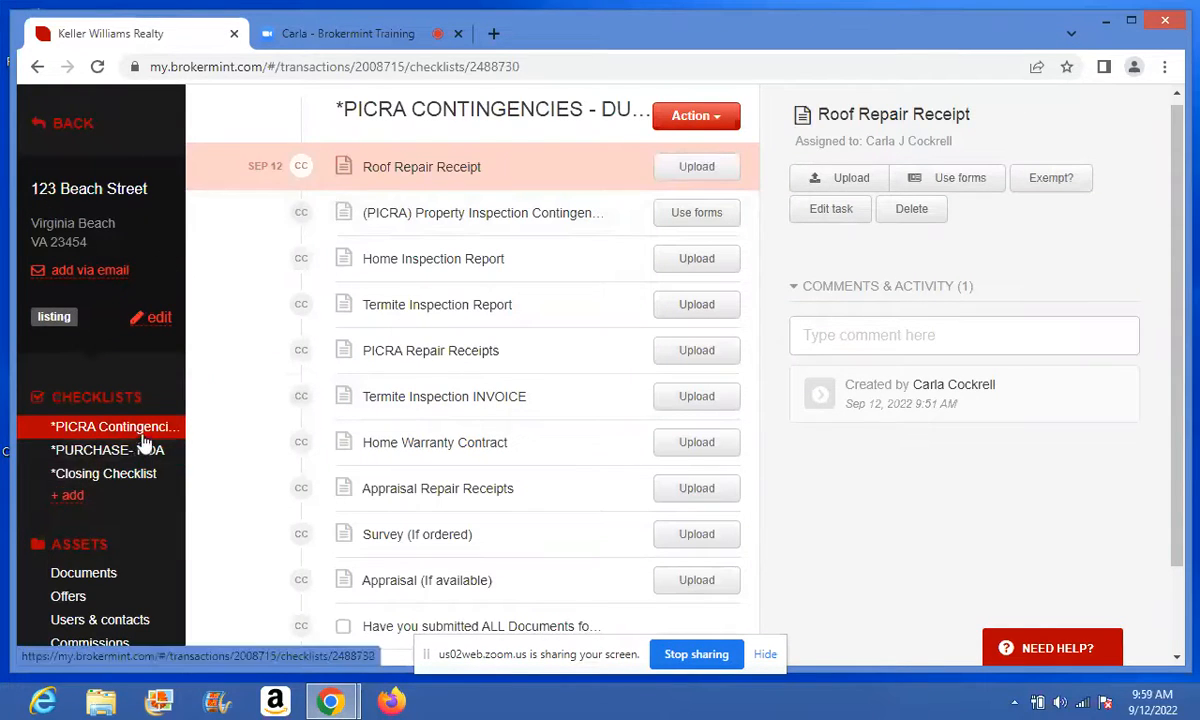
# - Delete the PICRA contingencies, PURCHASE- POA and Closing Checklist checklists
pyautogui.click(718, 116)
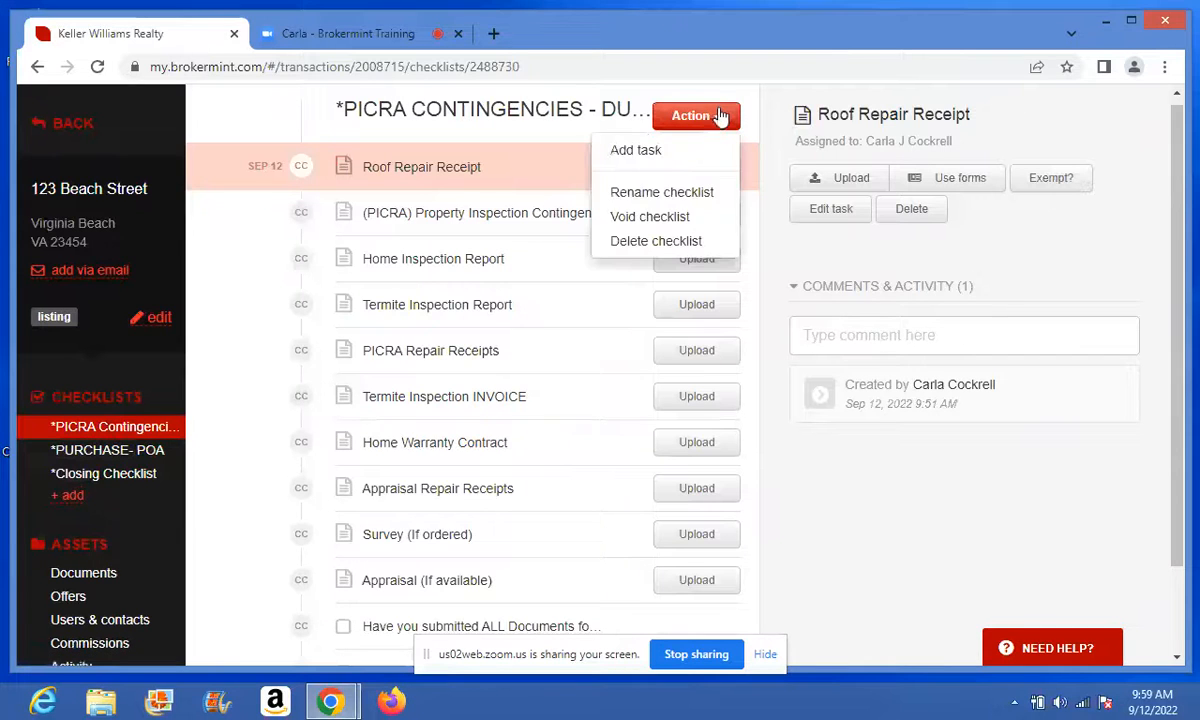
pyautogui.click(614, 241)
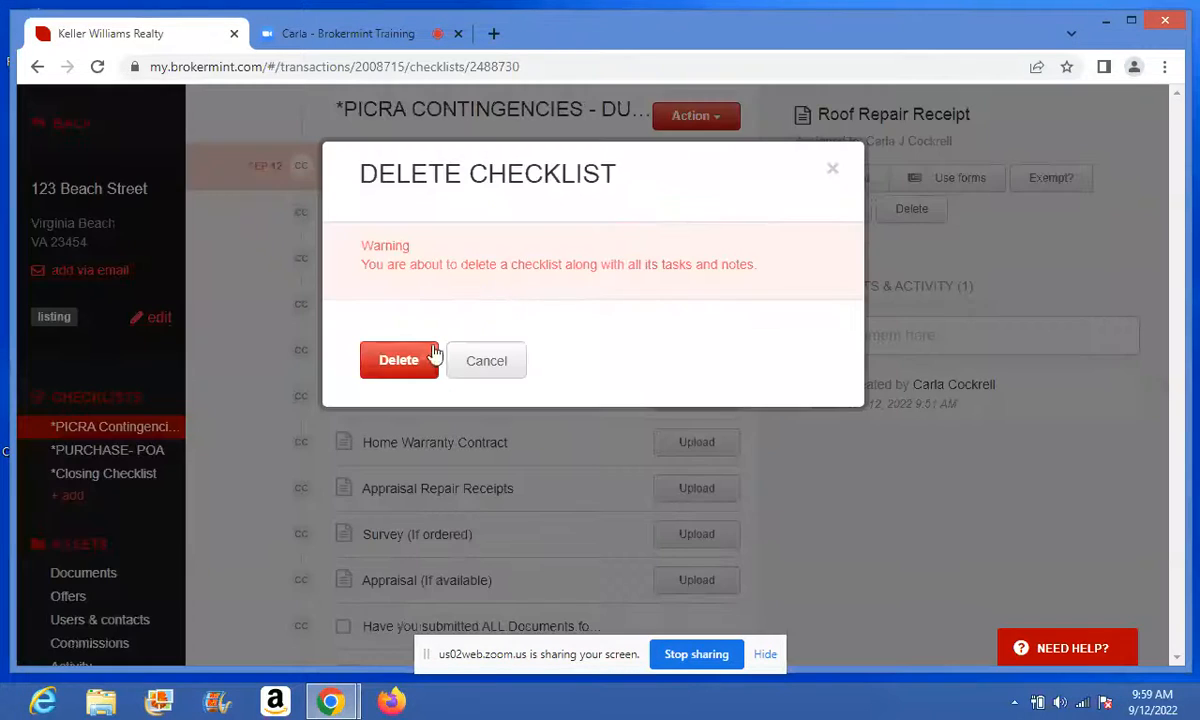
pyautogui.click(400, 358)
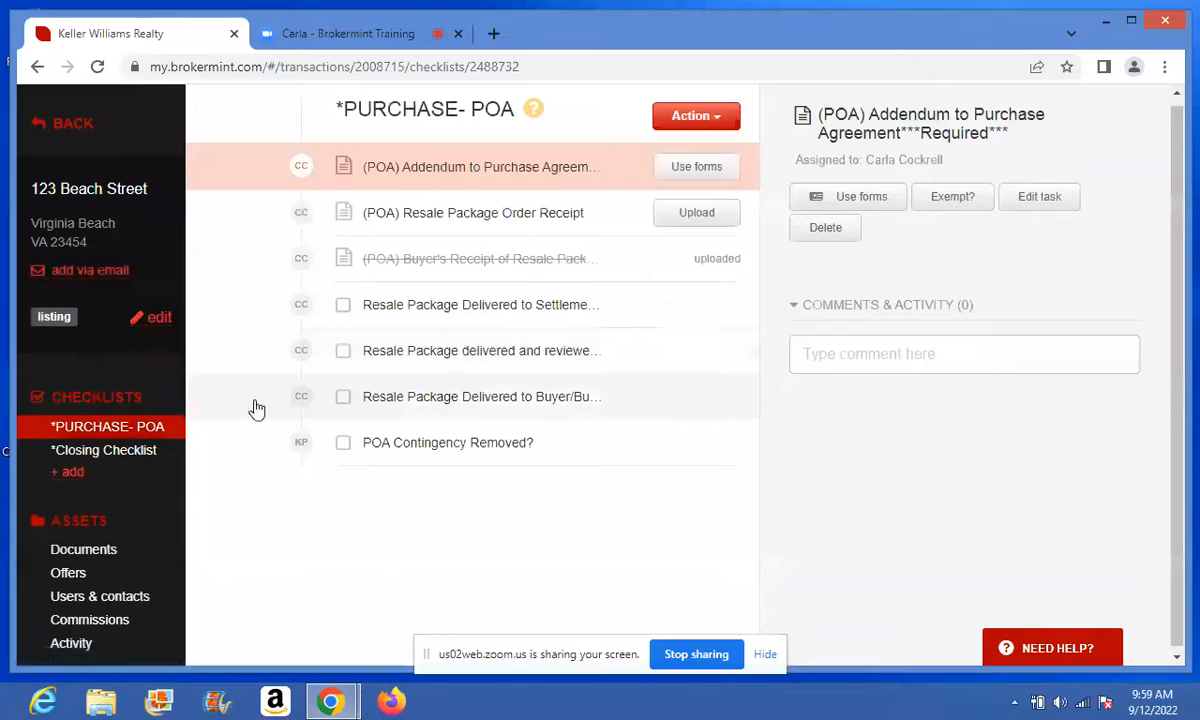
pyautogui.click(716, 117)
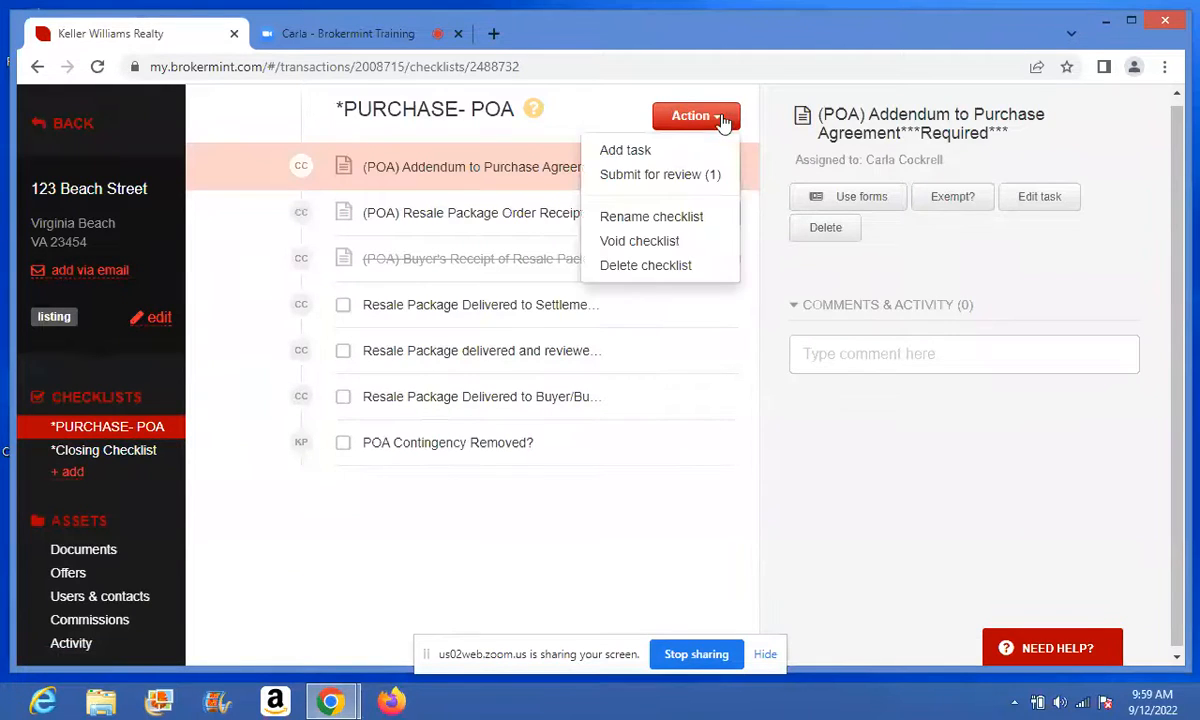
pyautogui.click(627, 268)
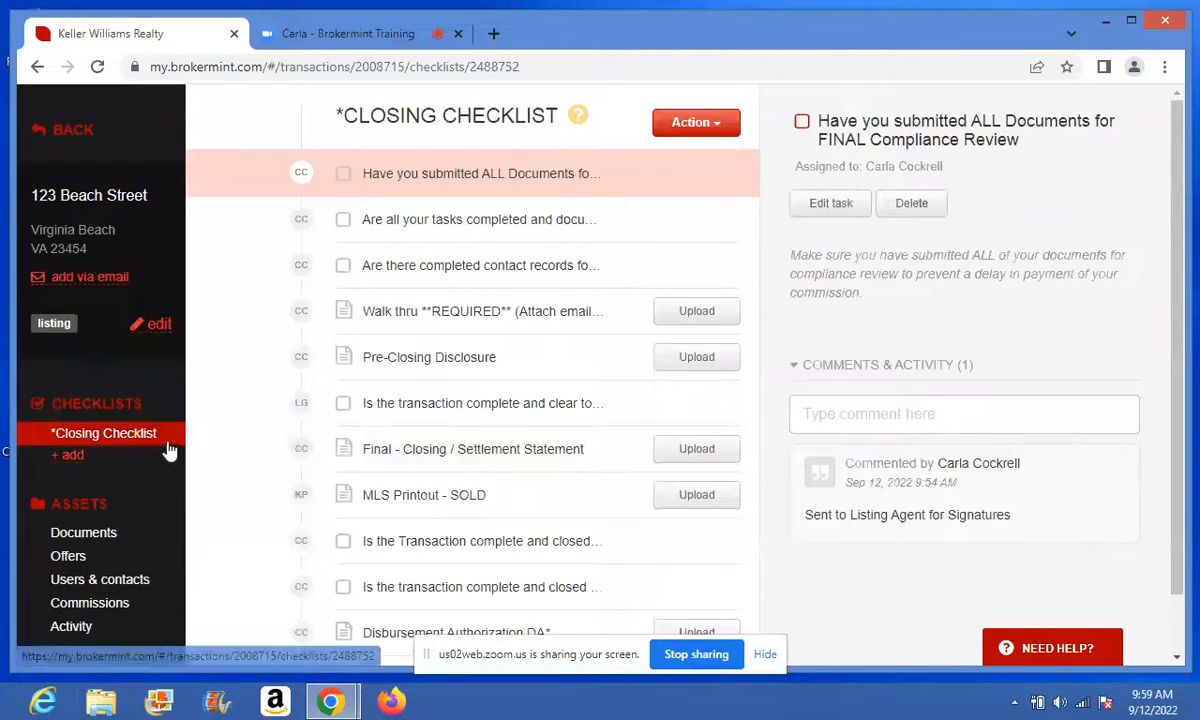
pyautogui.click(728, 122)
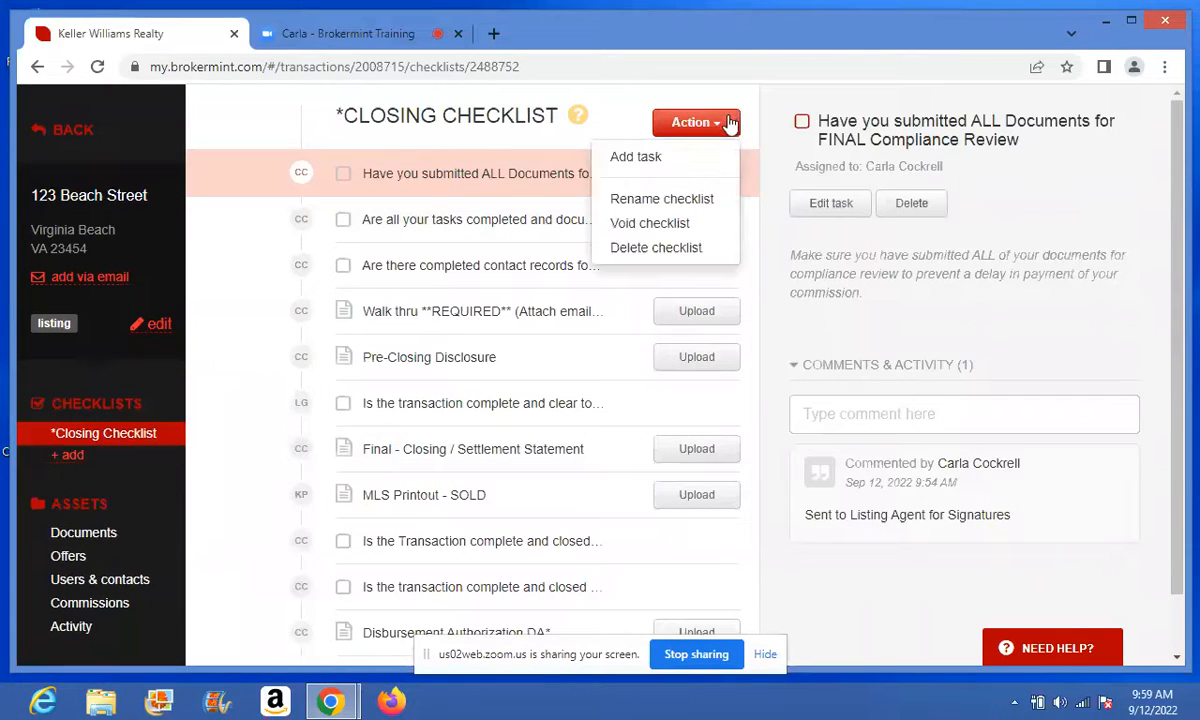
pyautogui.click(615, 248)
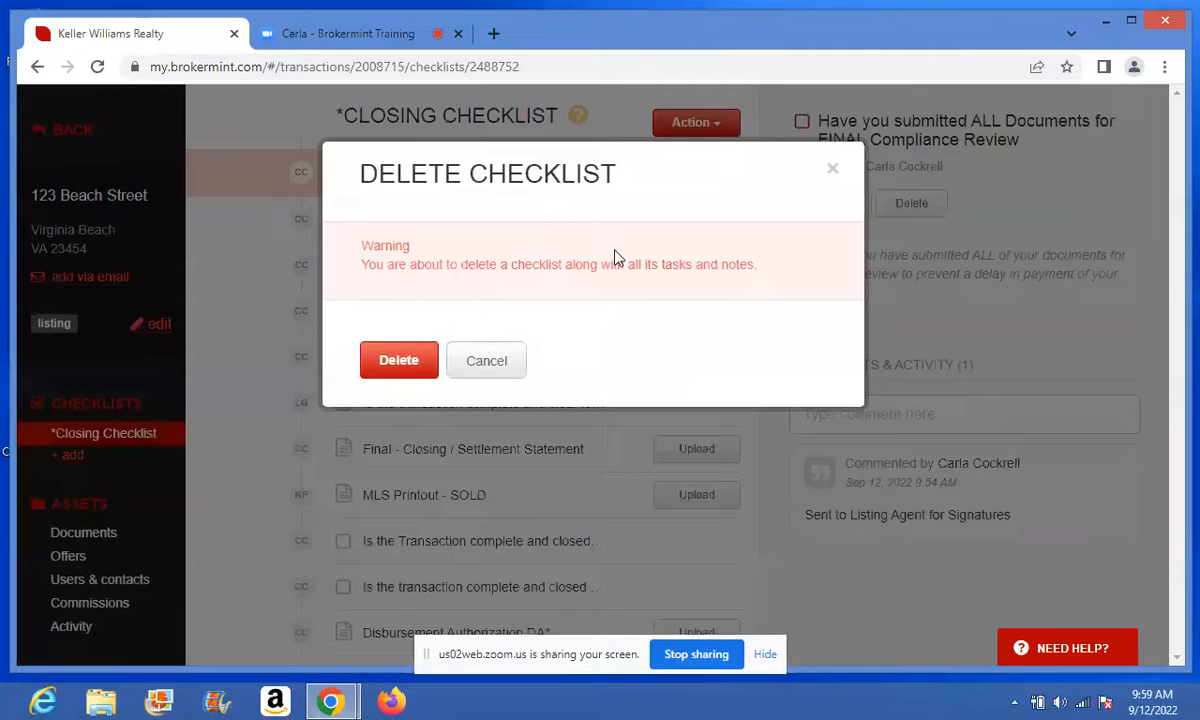
pyautogui.click(418, 350)
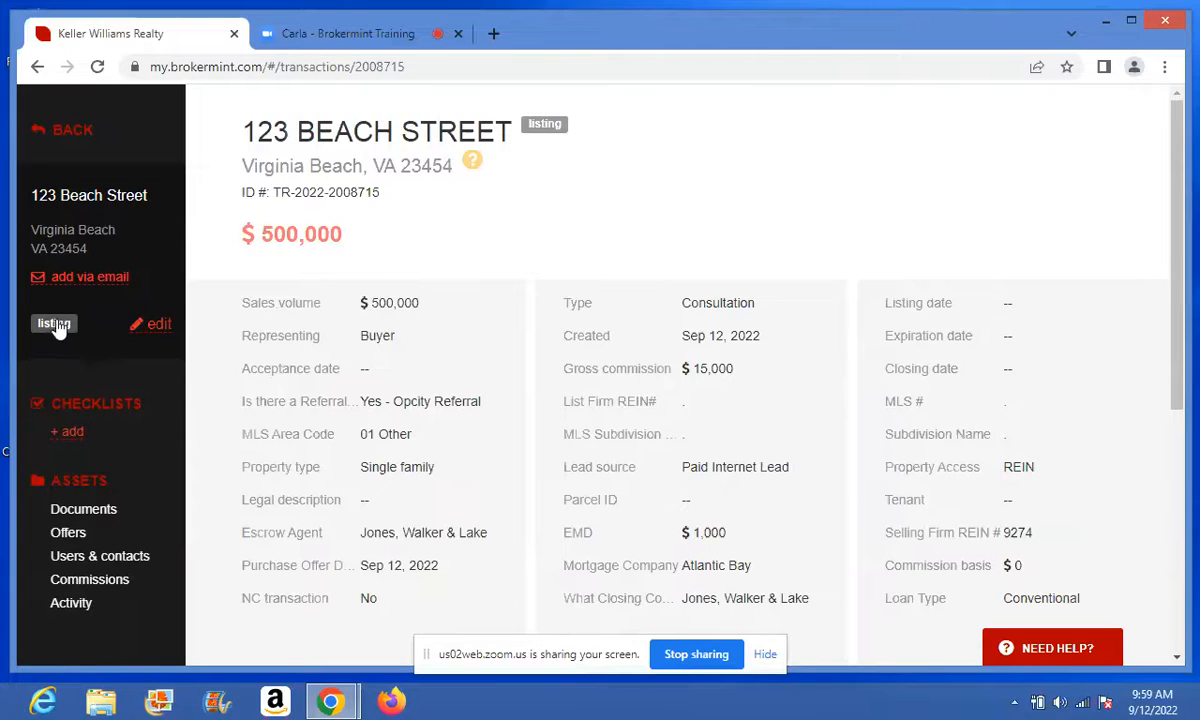
# - Edit the transaction details and change the transaction type to Listing
pyautogui.click(150, 325)
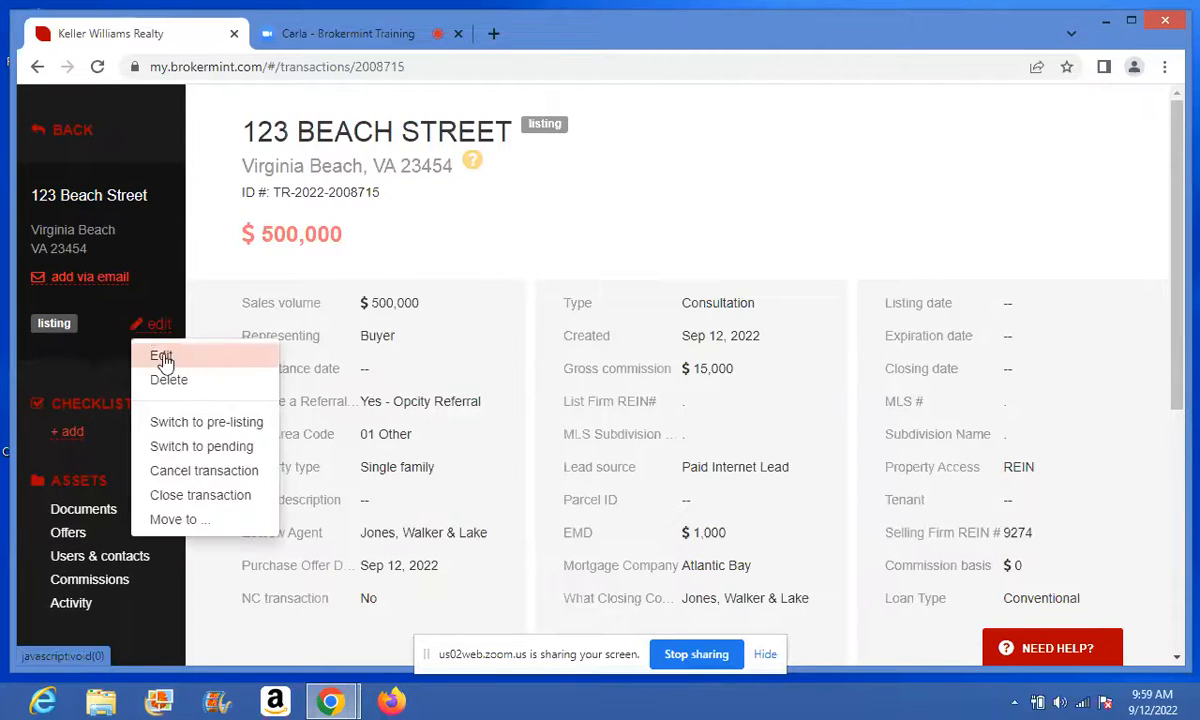
pyautogui.click(162, 357)
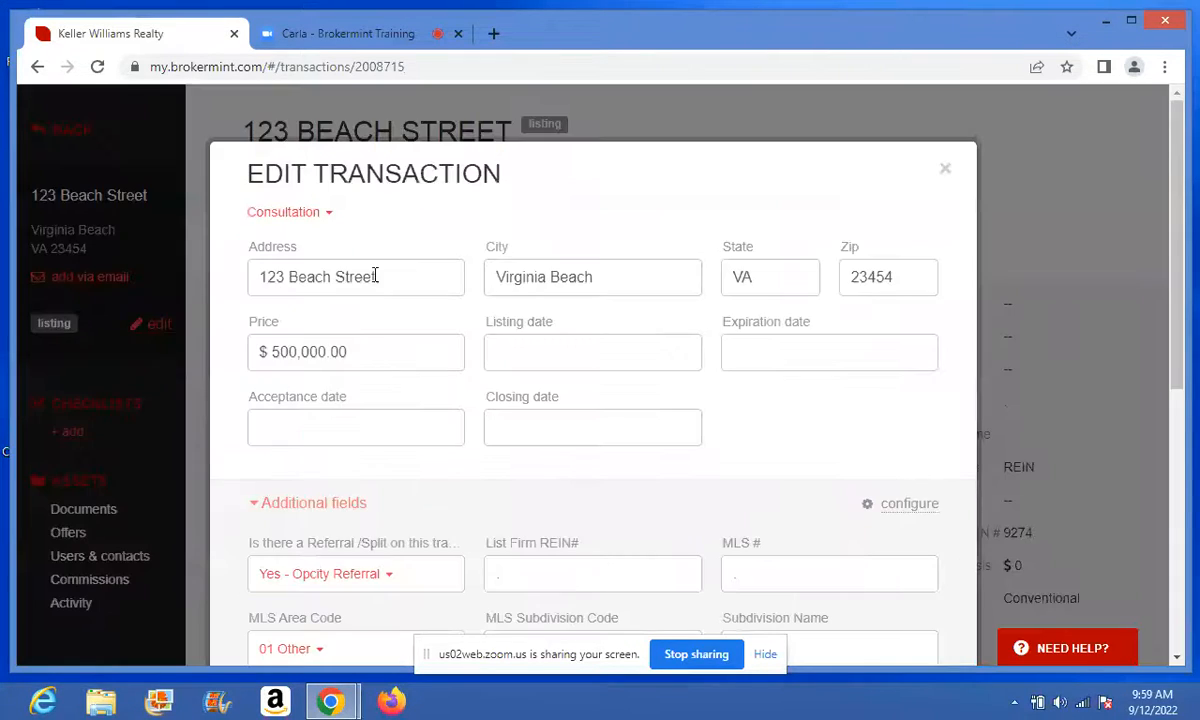
pyautogui.click(330, 216)
pyautogui.click(287, 264)
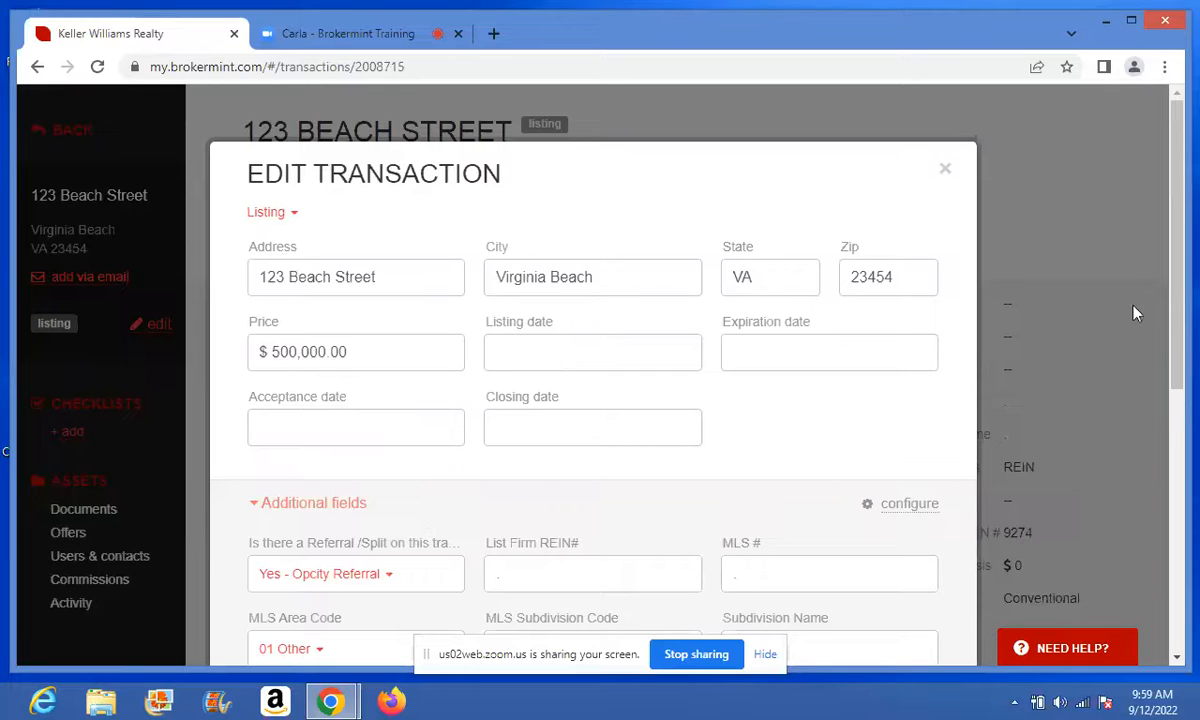
# - Clear the Selling Firm REIN# (9274), EMD amount and Escrow Agent fields
pyautogui.scroll(-1, 1173, 375)
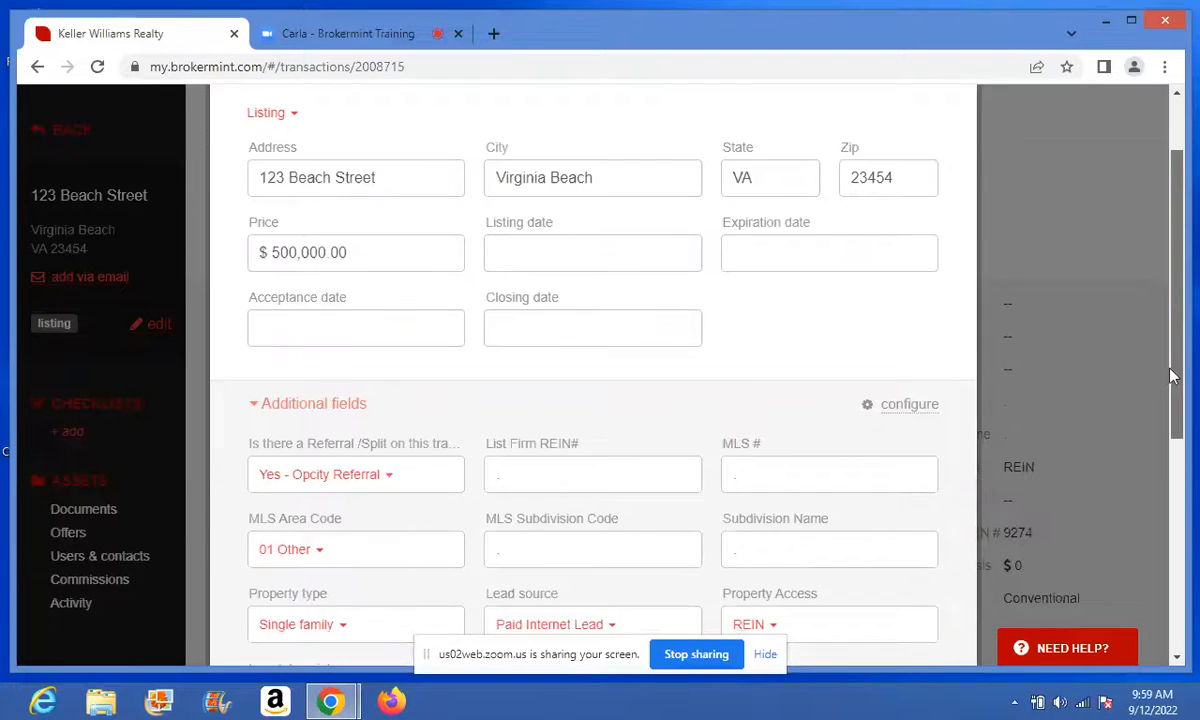
pyautogui.moveTo(1173, 375); pyautogui.dragTo(1177, 489)
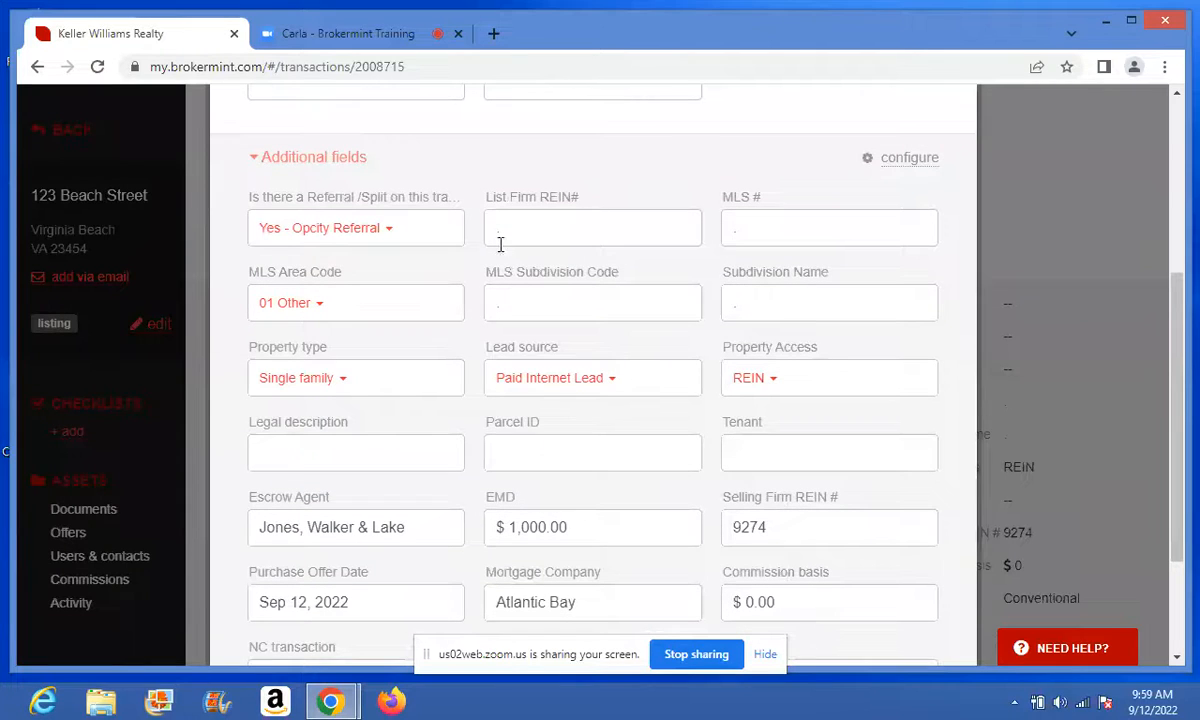
pyautogui.click(511, 228)
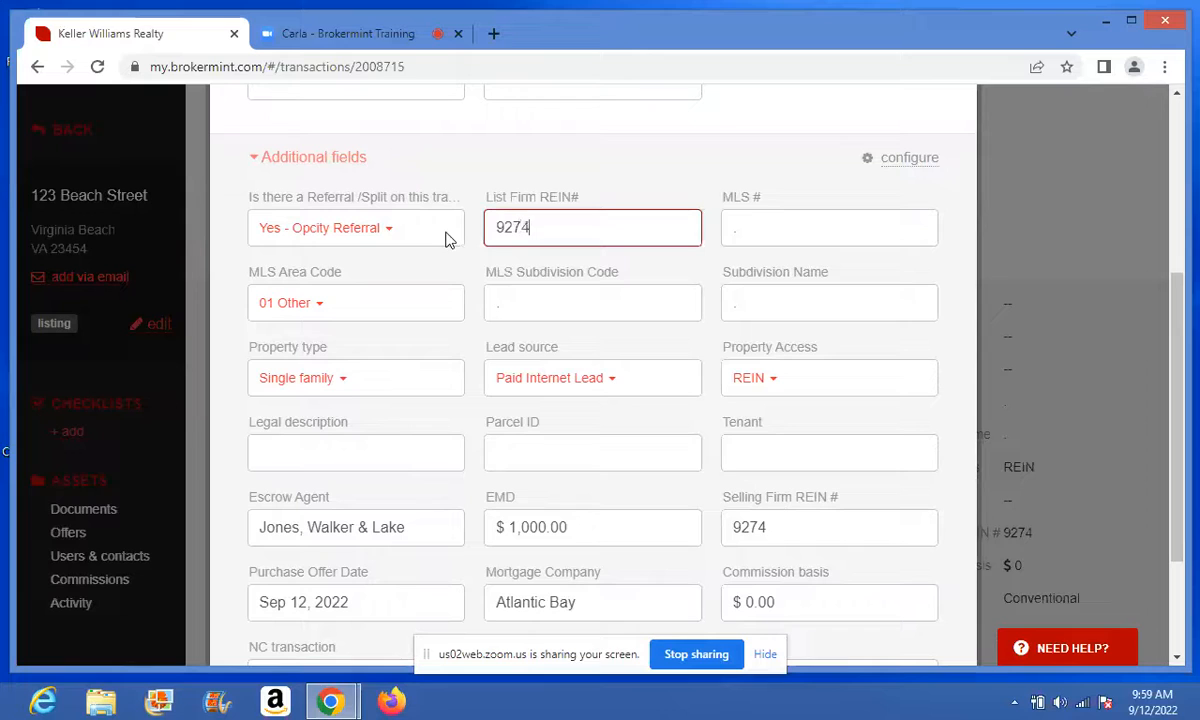
pyautogui.click(793, 527)
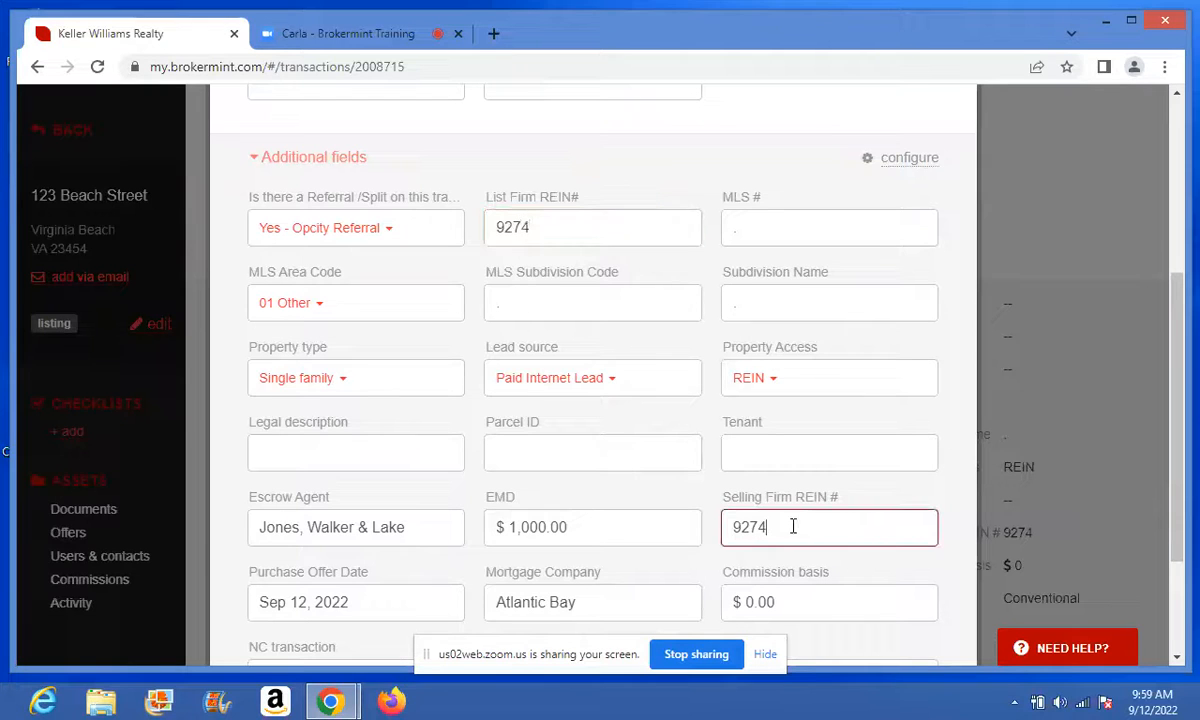
pyautogui.hotkey('ctrl', 'a')
pyautogui.press('BackSpace')
pyautogui.hotkey('shift', 'Tab')
pyautogui.press('BackSpace')
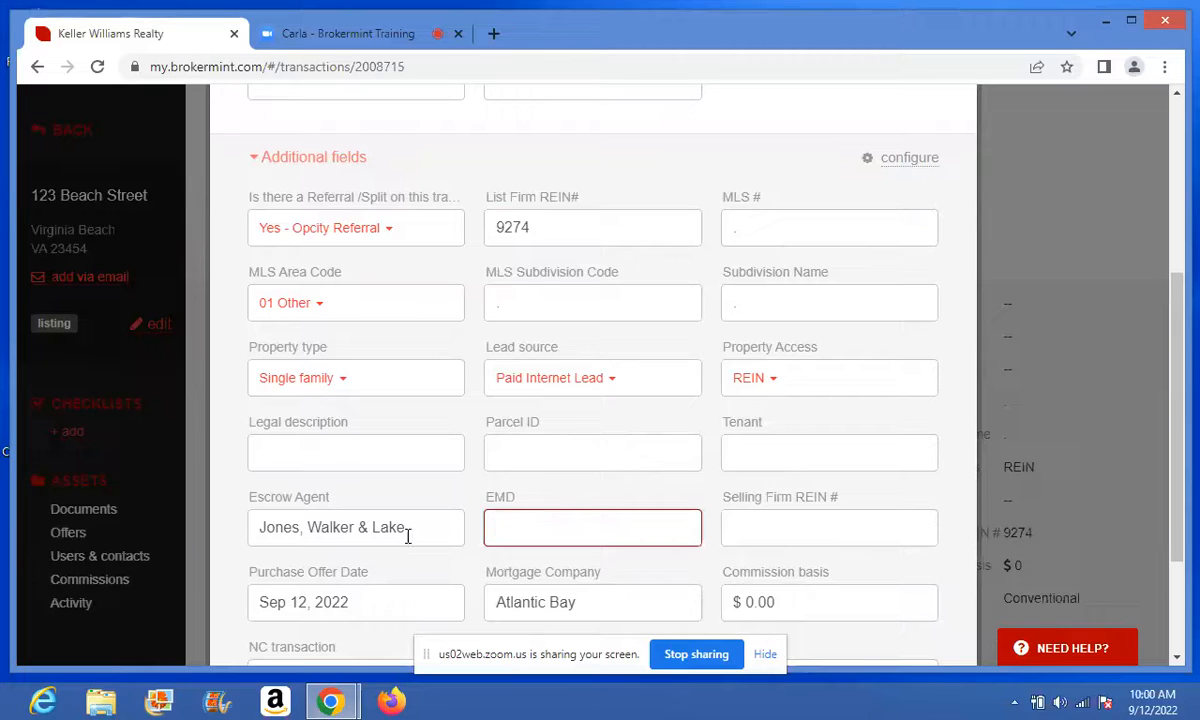
pyautogui.moveTo(405, 528); pyautogui.dragTo(80, 560)
pyautogui.press('BackSpace')
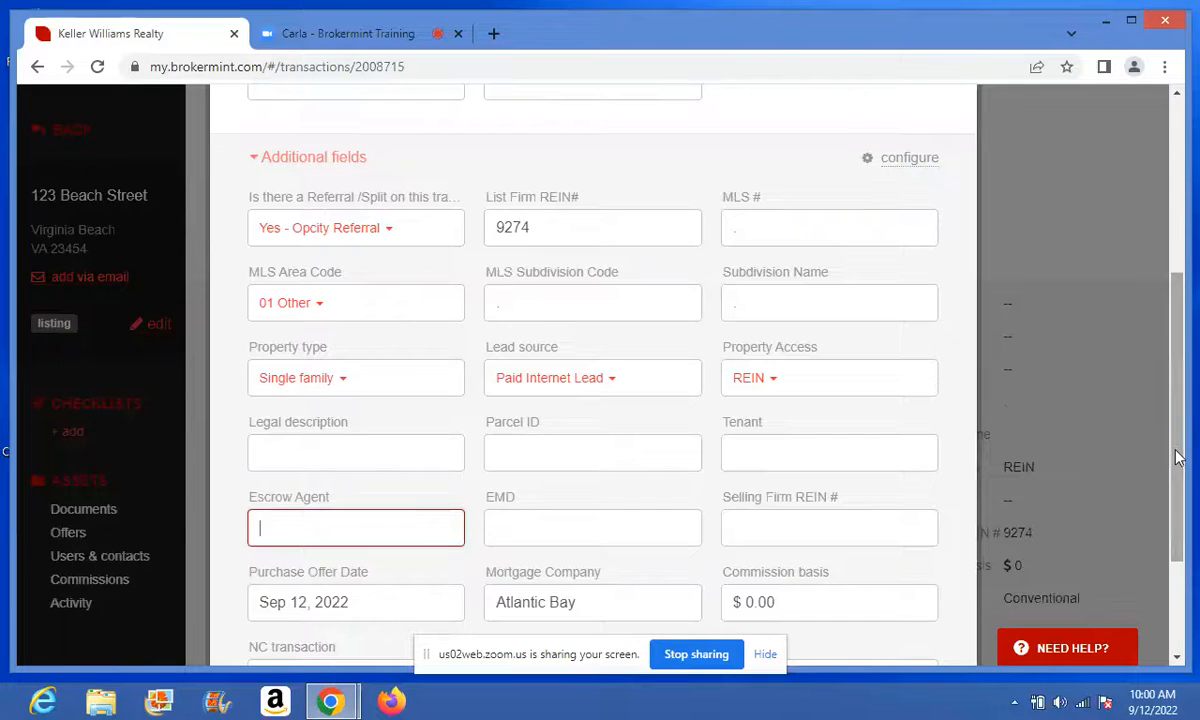
# - Clear the Purchase Offer Date, Mortgage Company and Commission basis fields
pyautogui.scroll(-2, 600, 450)
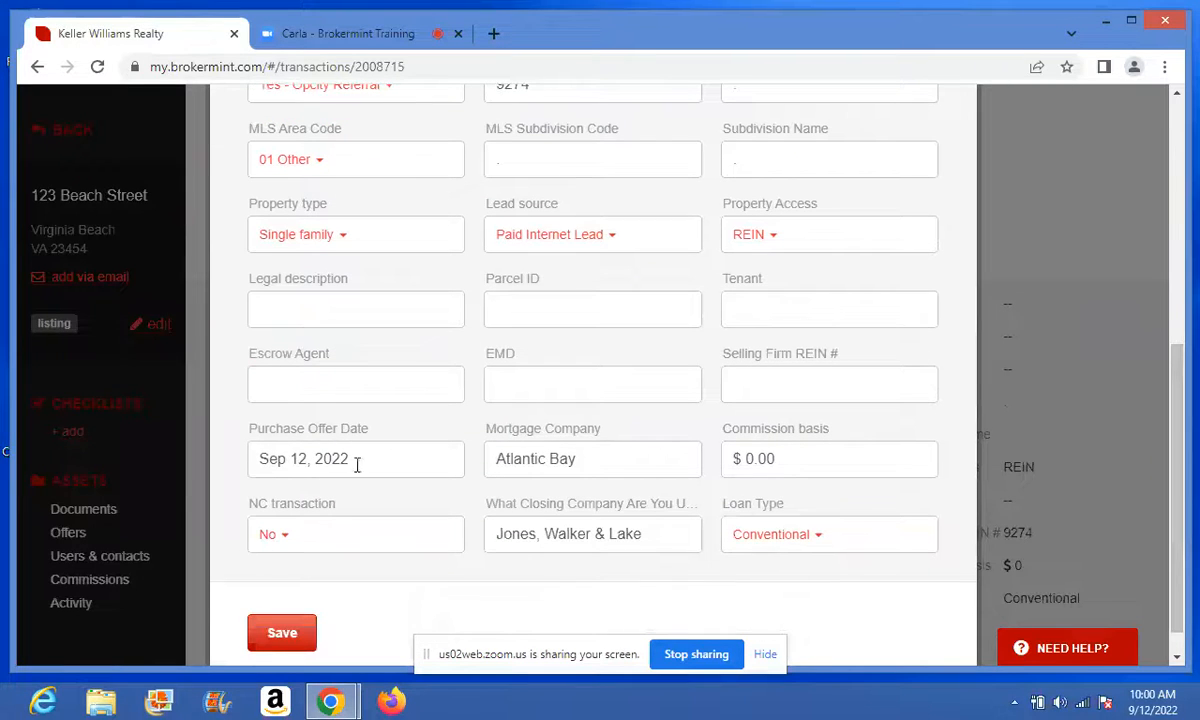
pyautogui.moveTo(357, 470); pyautogui.dragTo(209, 452)
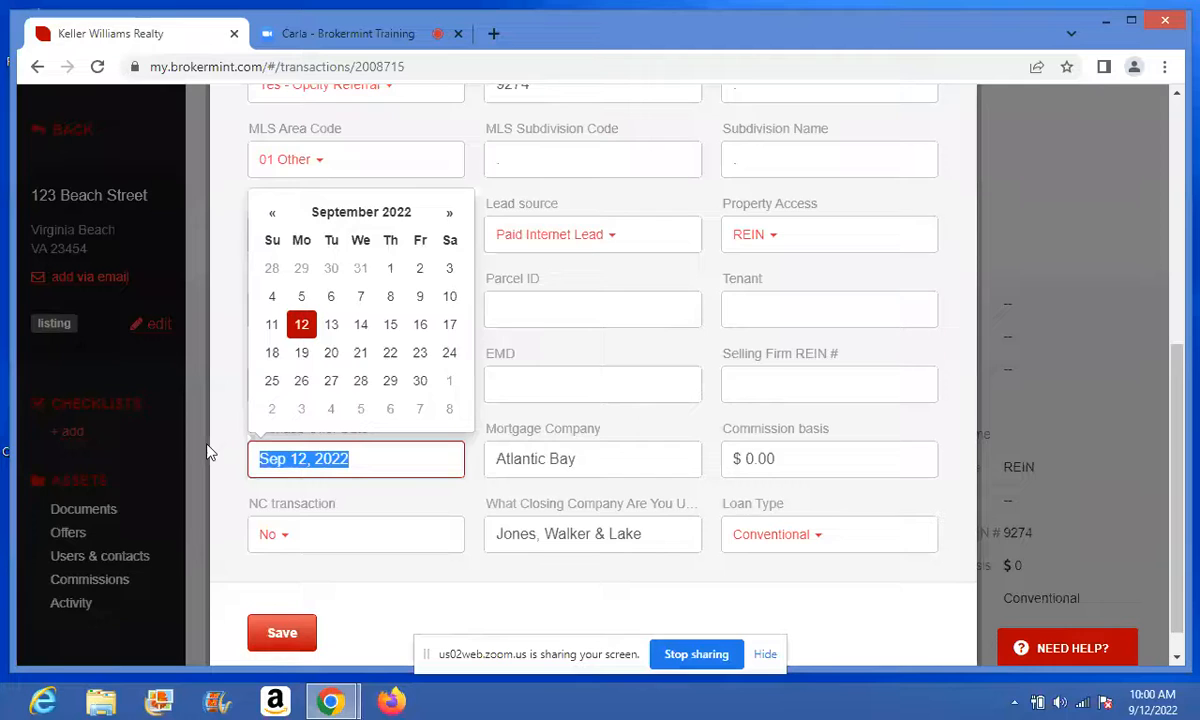
pyautogui.press('BackSpace')
pyautogui.moveTo(578, 458); pyautogui.dragTo(462, 460)
pyautogui.press('BackSpace')
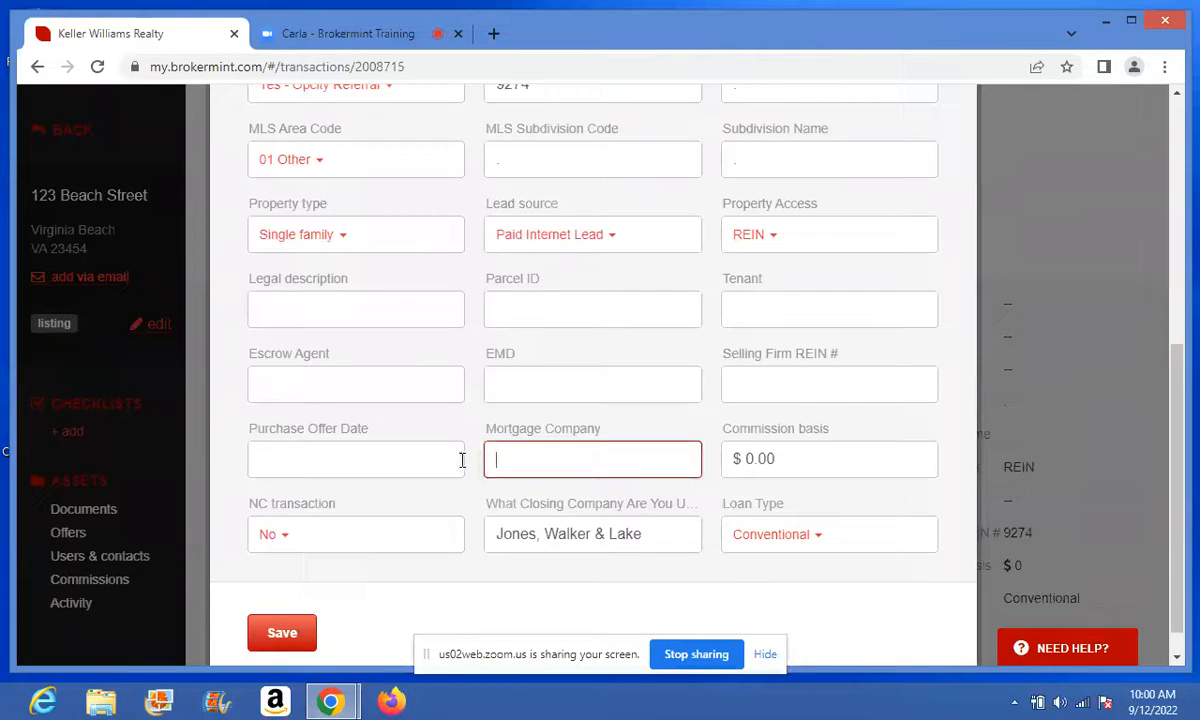
pyautogui.click(804, 461)
pyautogui.moveTo(804, 461); pyautogui.dragTo(691, 463)
pyautogui.press('BackSpace')
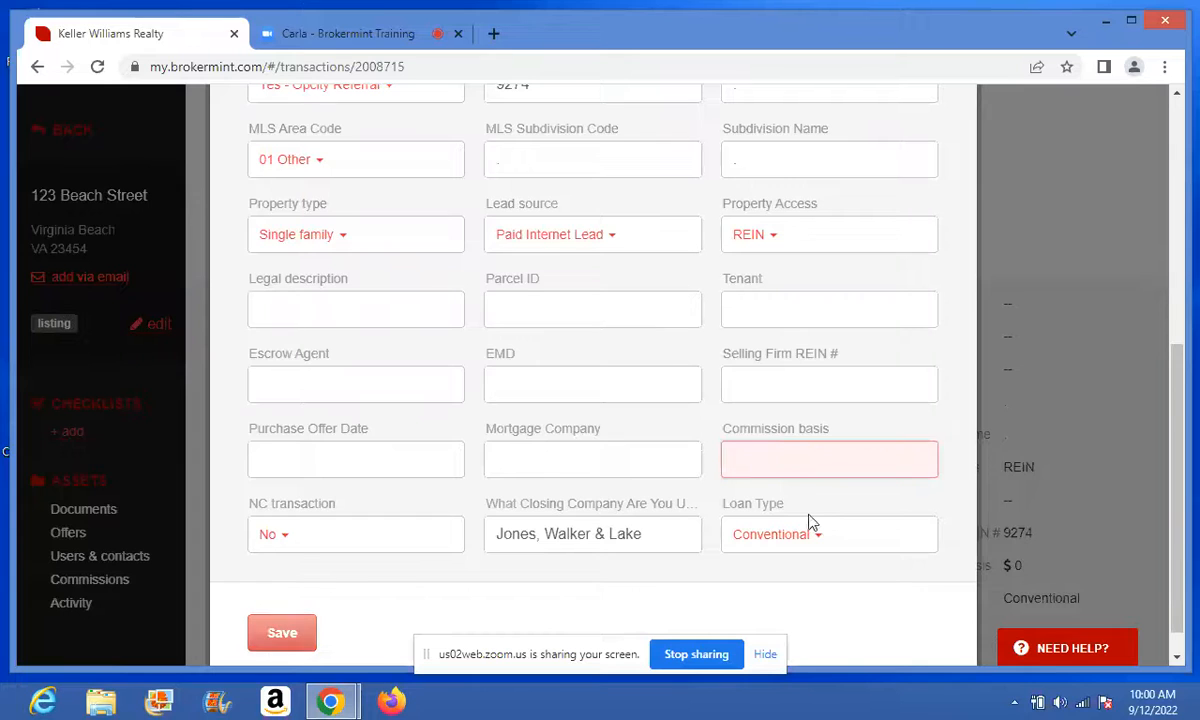
# - Set Loan Type to N/A and Commission basis to 0, empty the closing company, and save
pyautogui.click(820, 540)
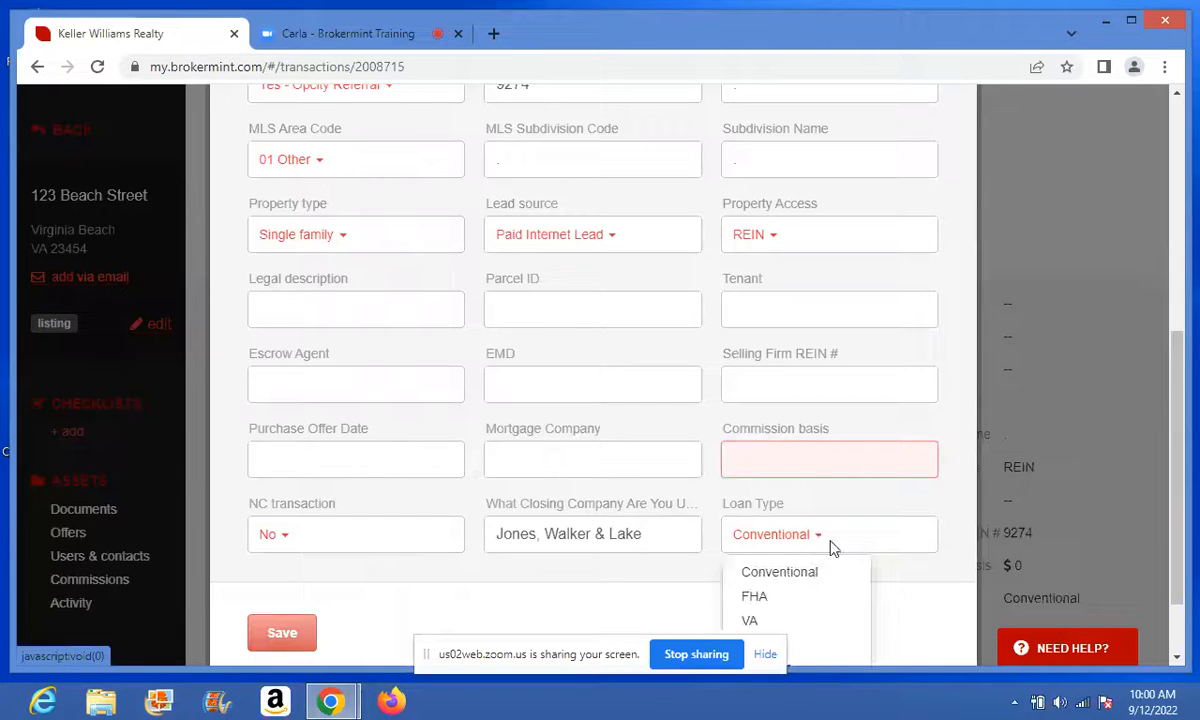
pyautogui.scroll(-1, 905, 550)
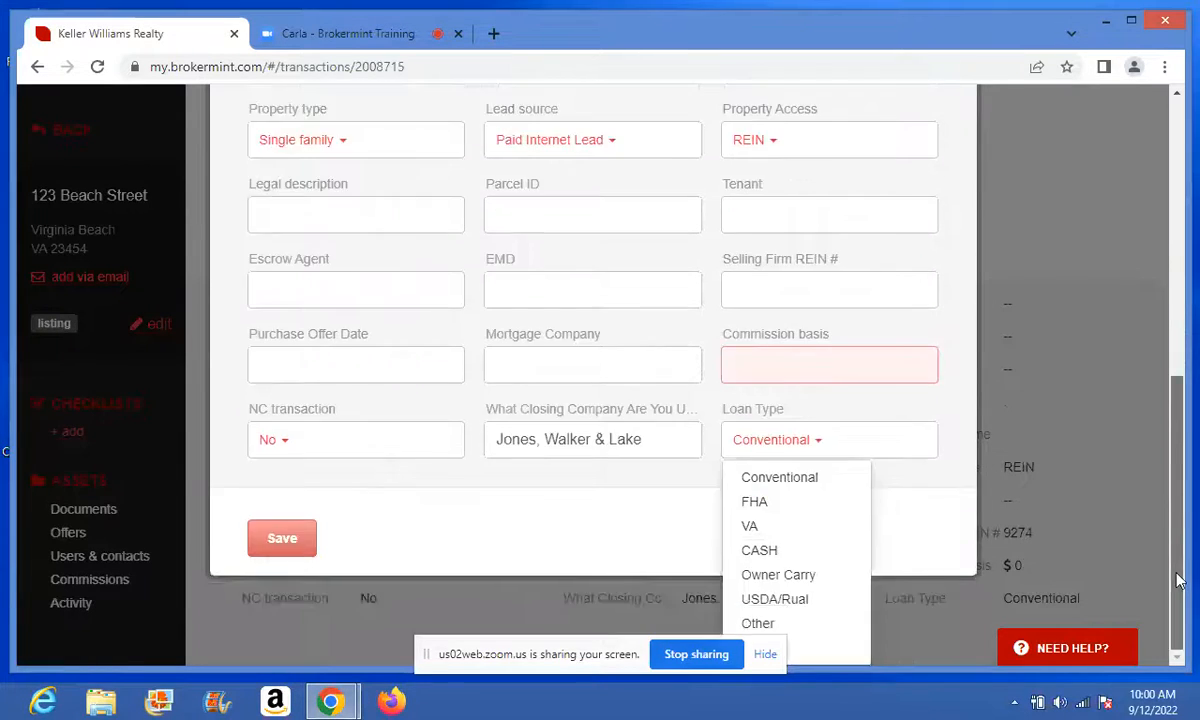
pyautogui.click(800, 649)
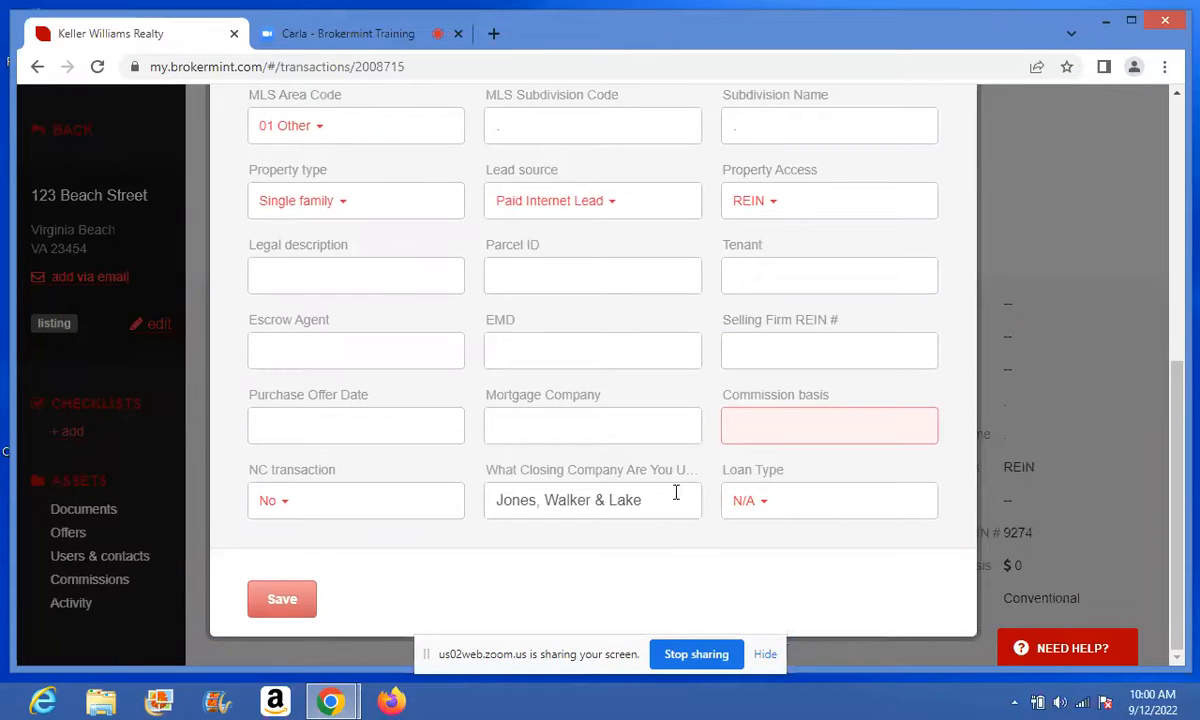
pyautogui.click(751, 425)
pyautogui.write('0')
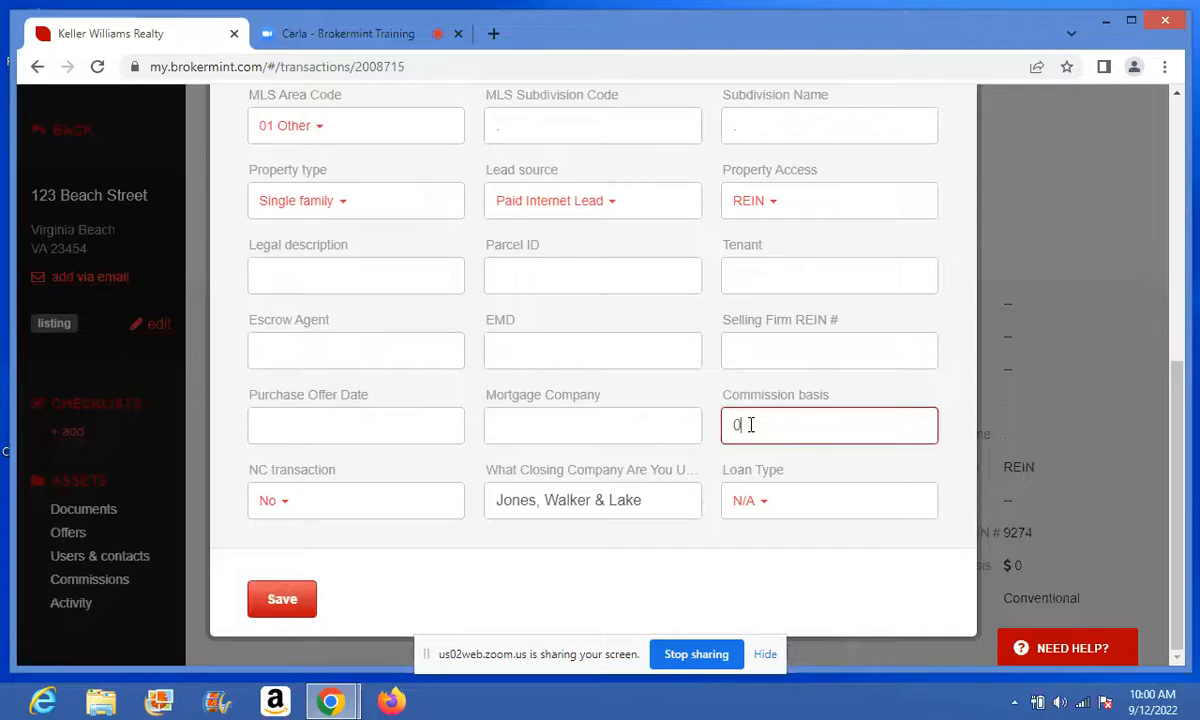
pyautogui.moveTo(637, 516); pyautogui.dragTo(305, 532)
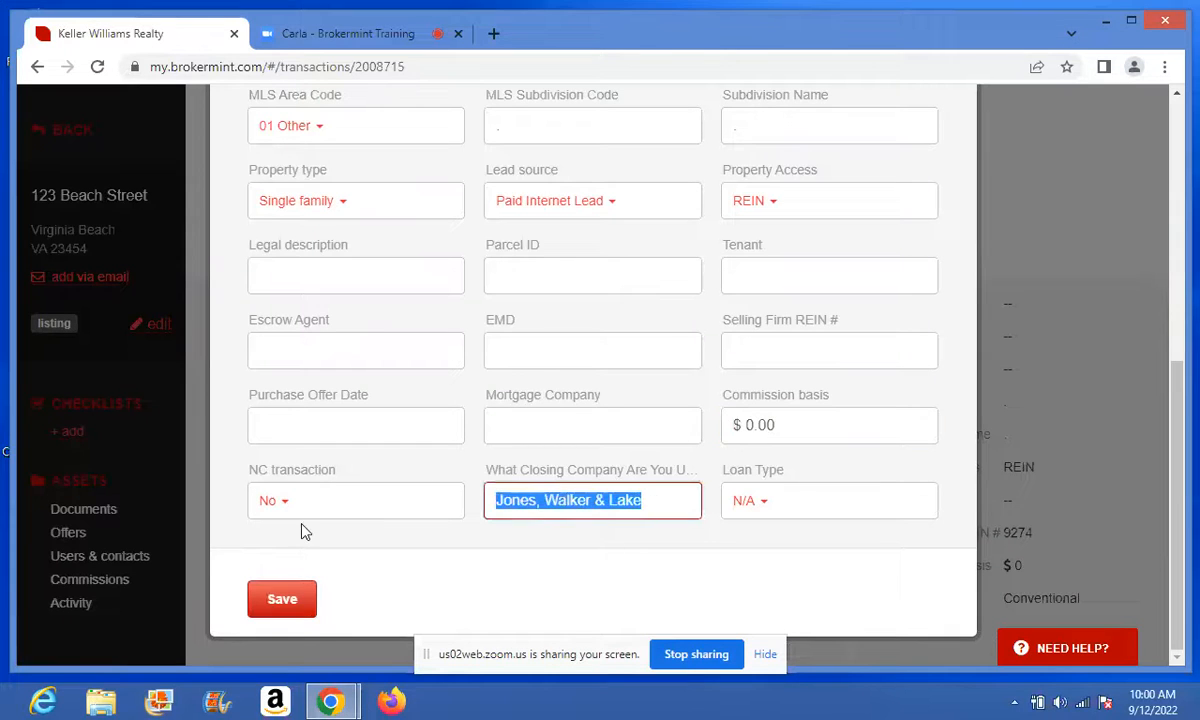
pyautogui.press('BackSpace')
pyautogui.click(305, 532)
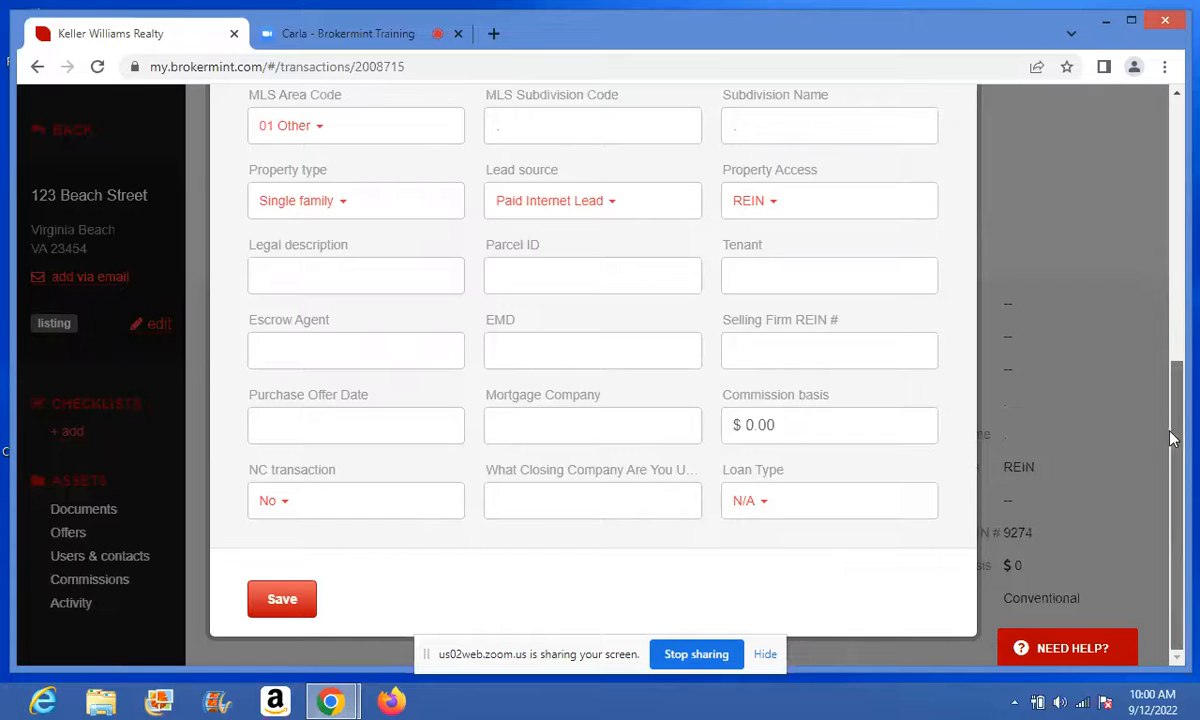
pyautogui.scroll(4, 1160, 380)
pyautogui.scroll(2, 1160, 268)
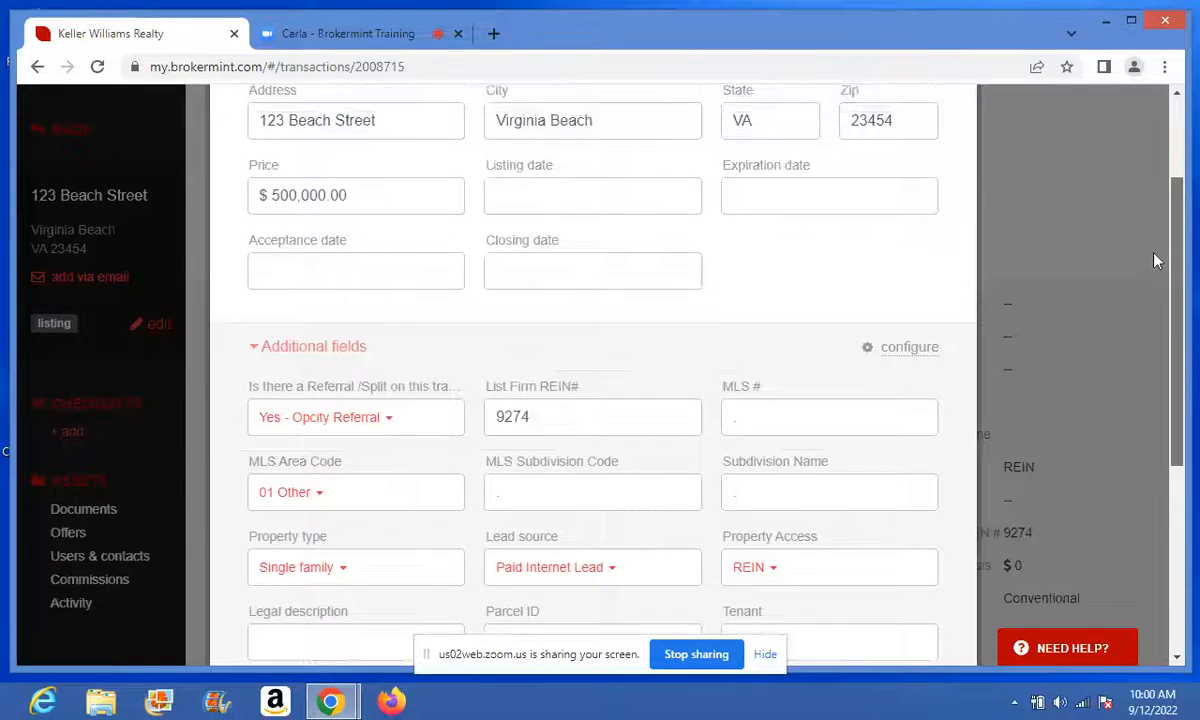
pyautogui.scroll(-5, 1160, 270)
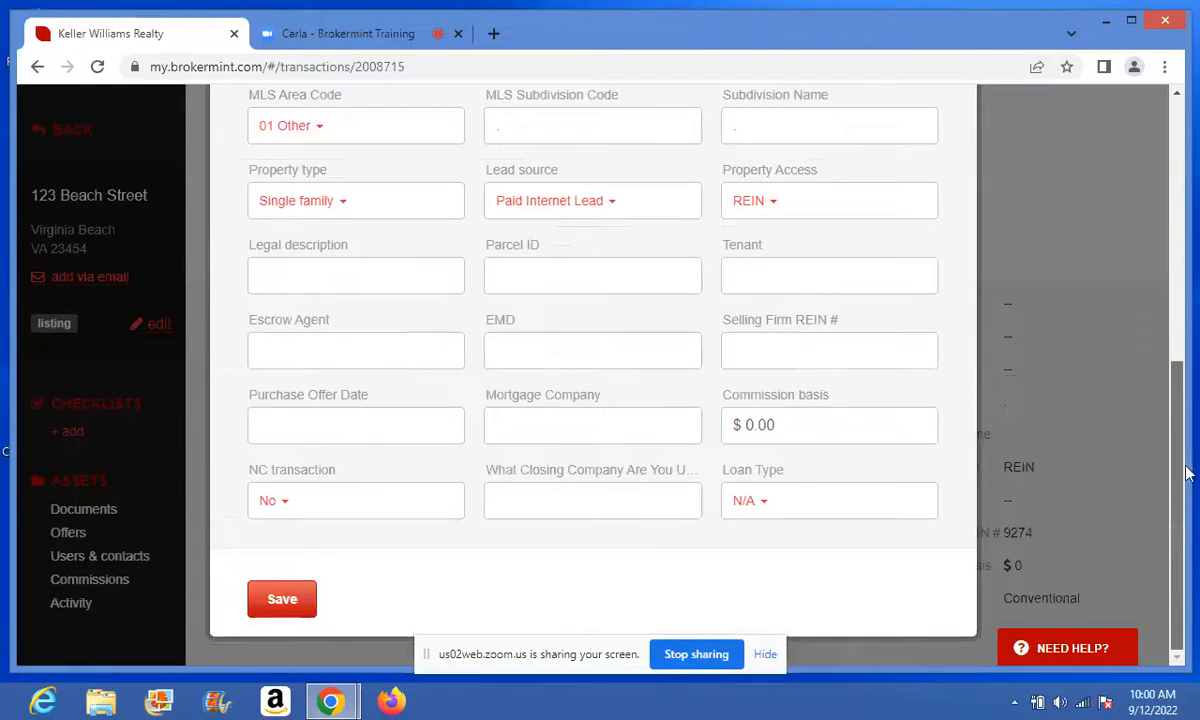
pyautogui.click(281, 601)
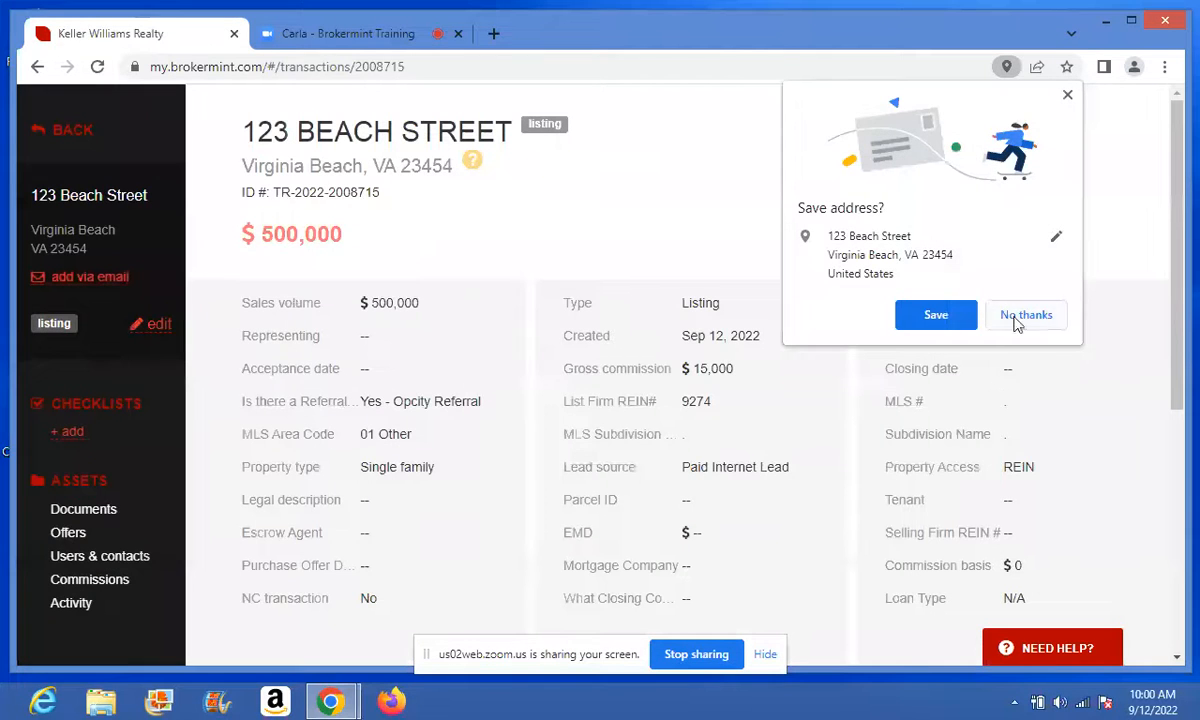
# - Convert 123 Beach Street to pre-listing, choosing the agent as Listing Agent
pyautogui.click(1026, 315)
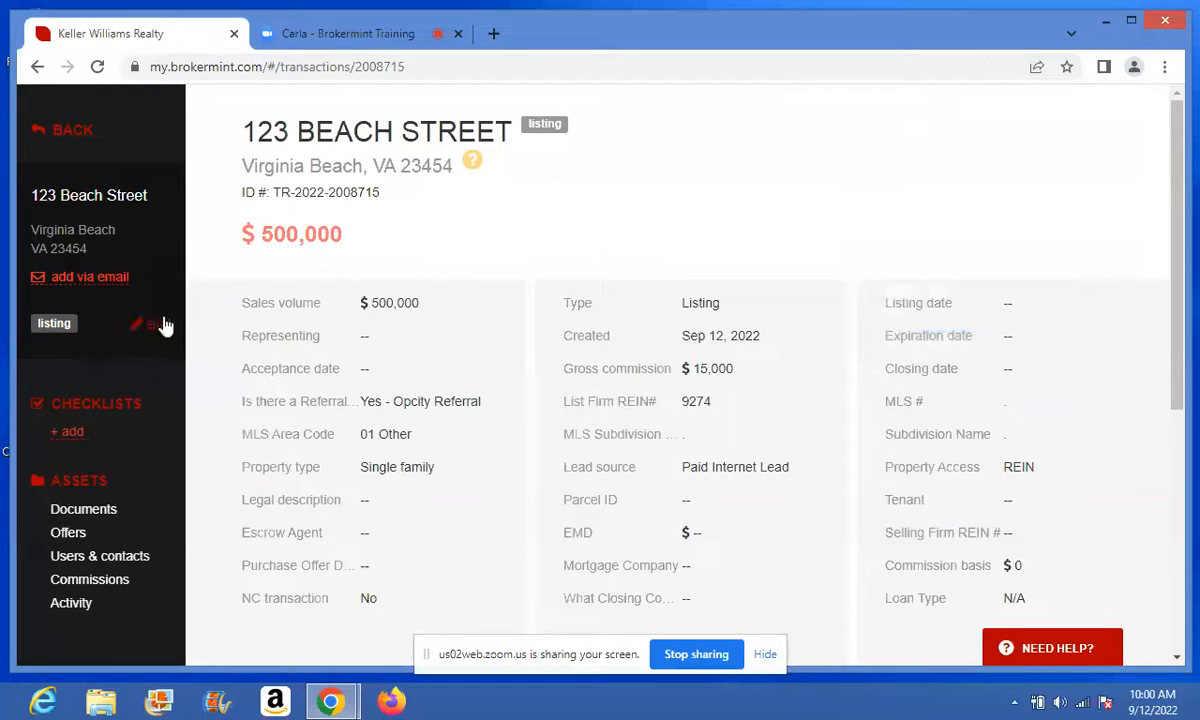
pyautogui.click(162, 326)
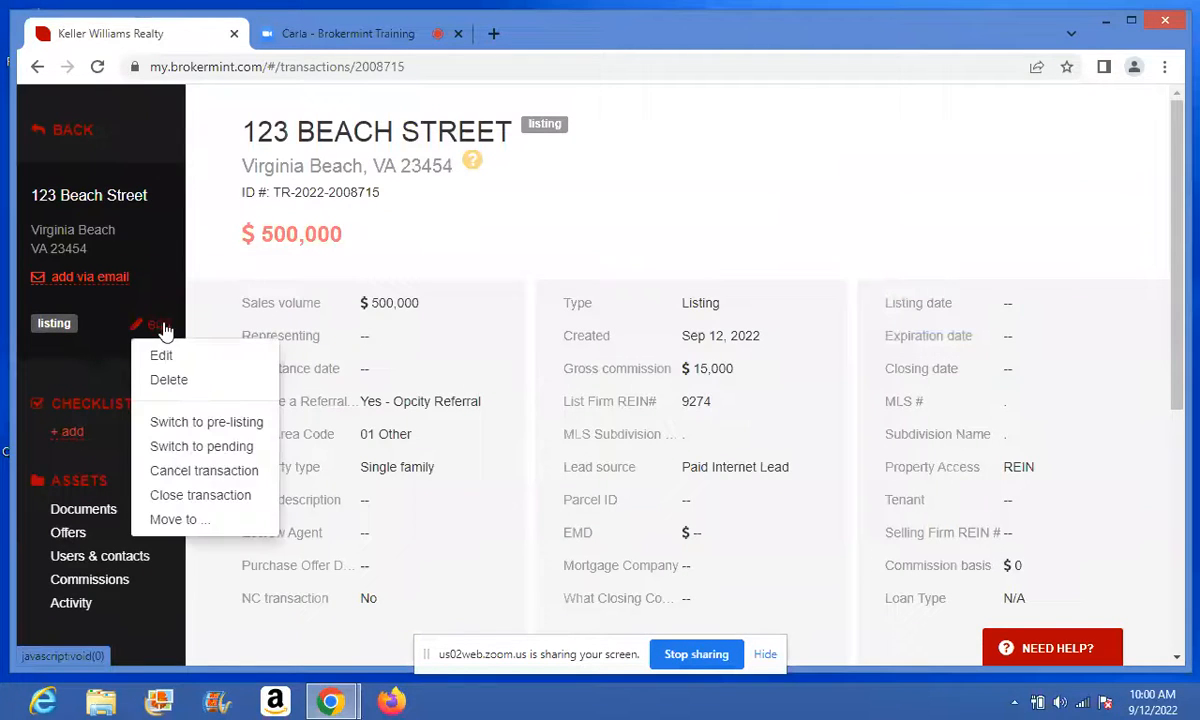
pyautogui.click(209, 422)
pyautogui.click(645, 312)
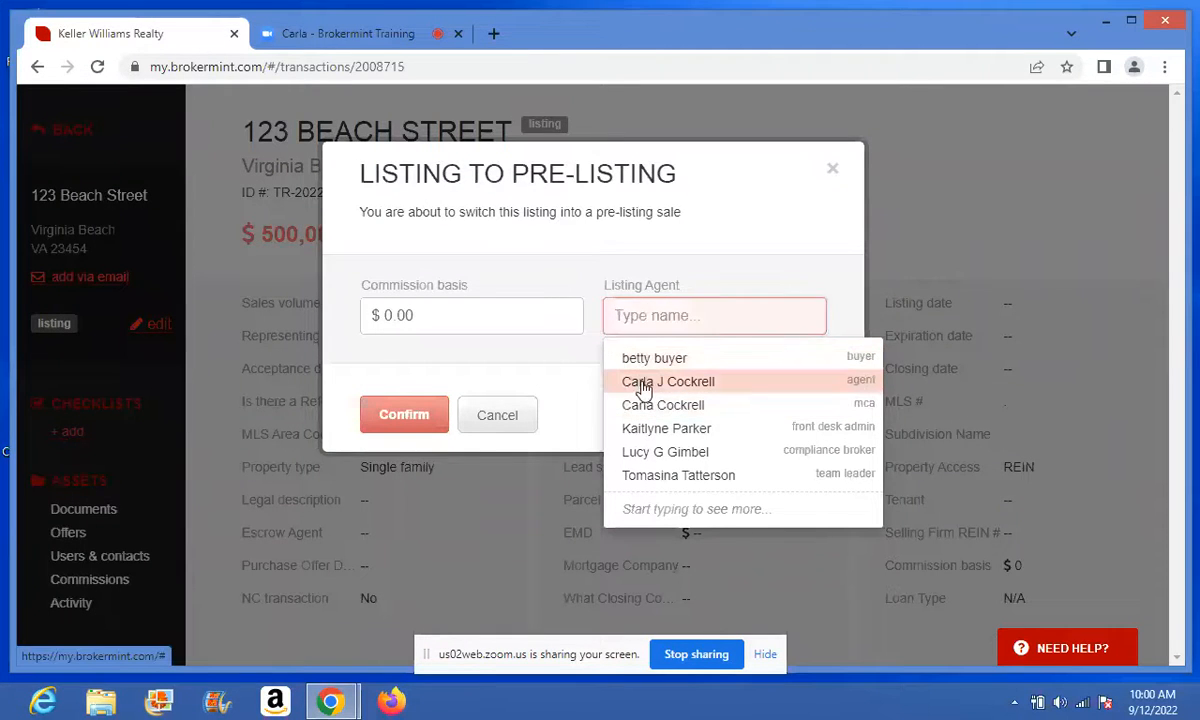
pyautogui.click(643, 384)
pyautogui.click(425, 418)
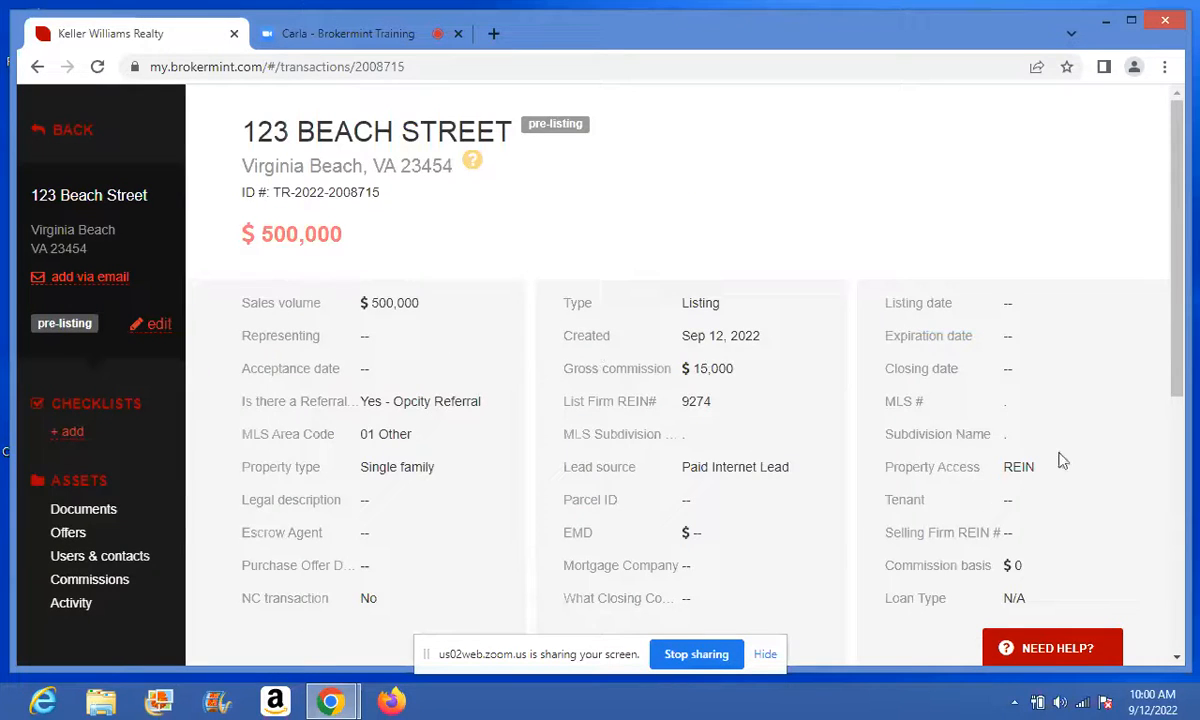
pyautogui.moveTo(1177, 360); pyautogui.dragTo(1180, 600)
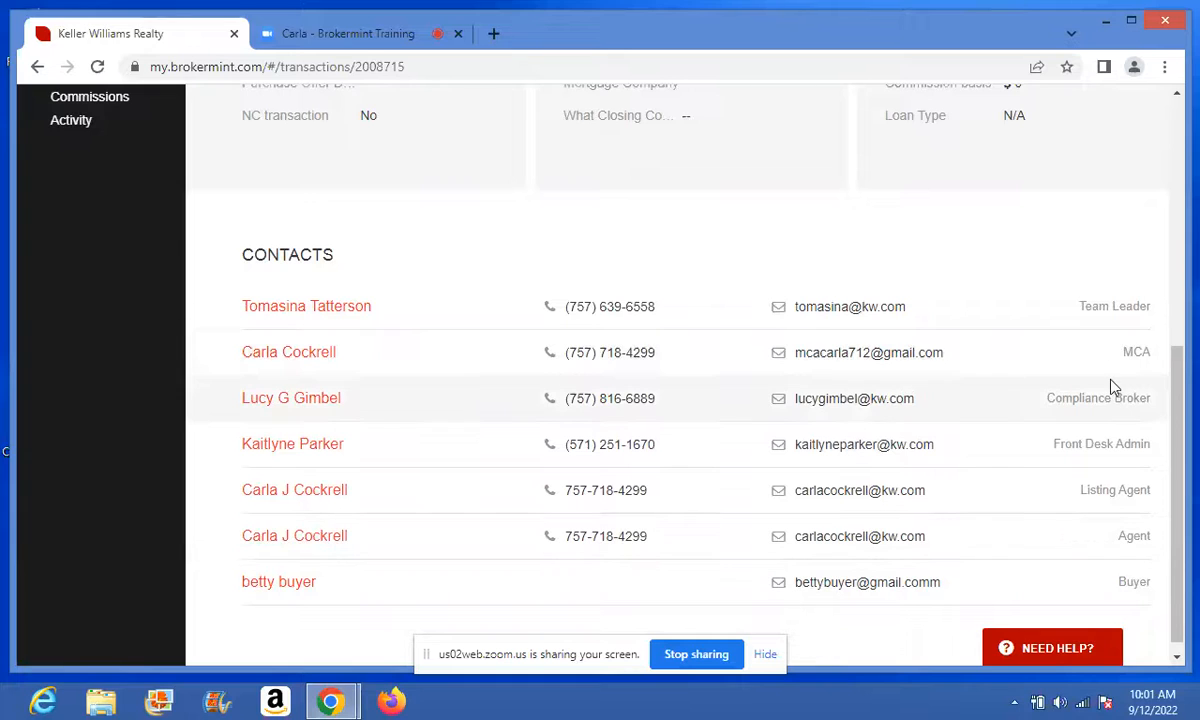
# - Revoke the buyer contact and the agent from the transaction's users and contacts
pyautogui.moveTo(1180, 423); pyautogui.dragTo(1178, 238)
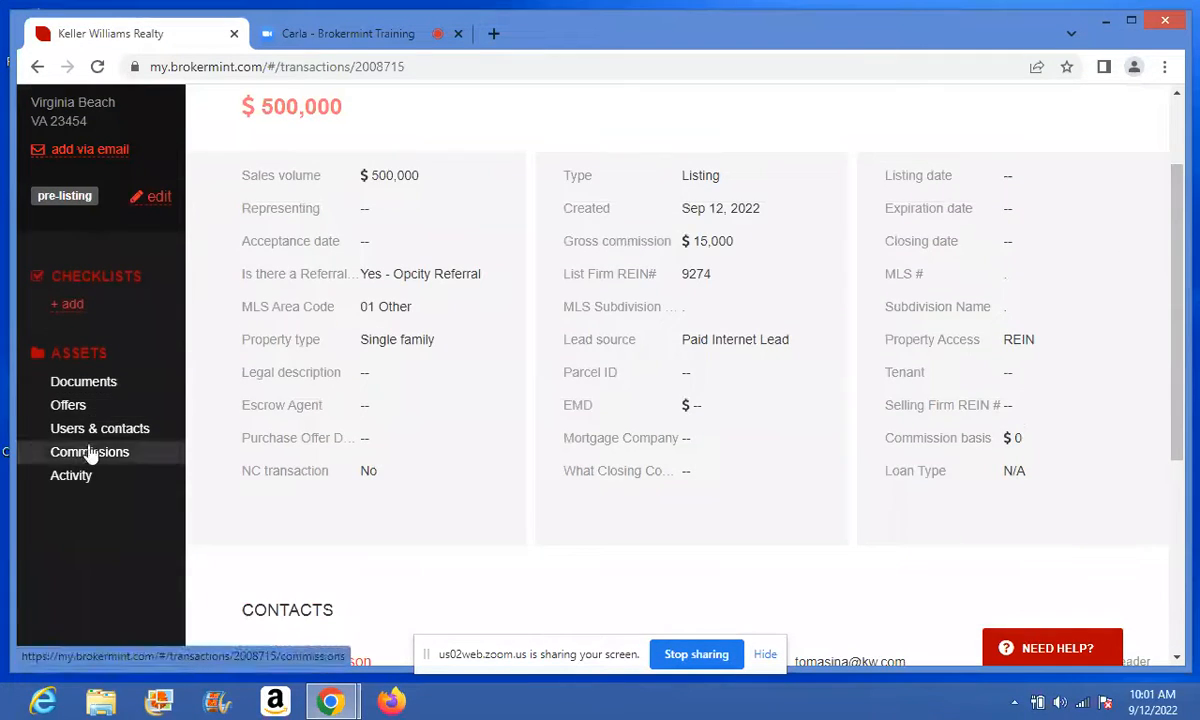
pyautogui.click(97, 428)
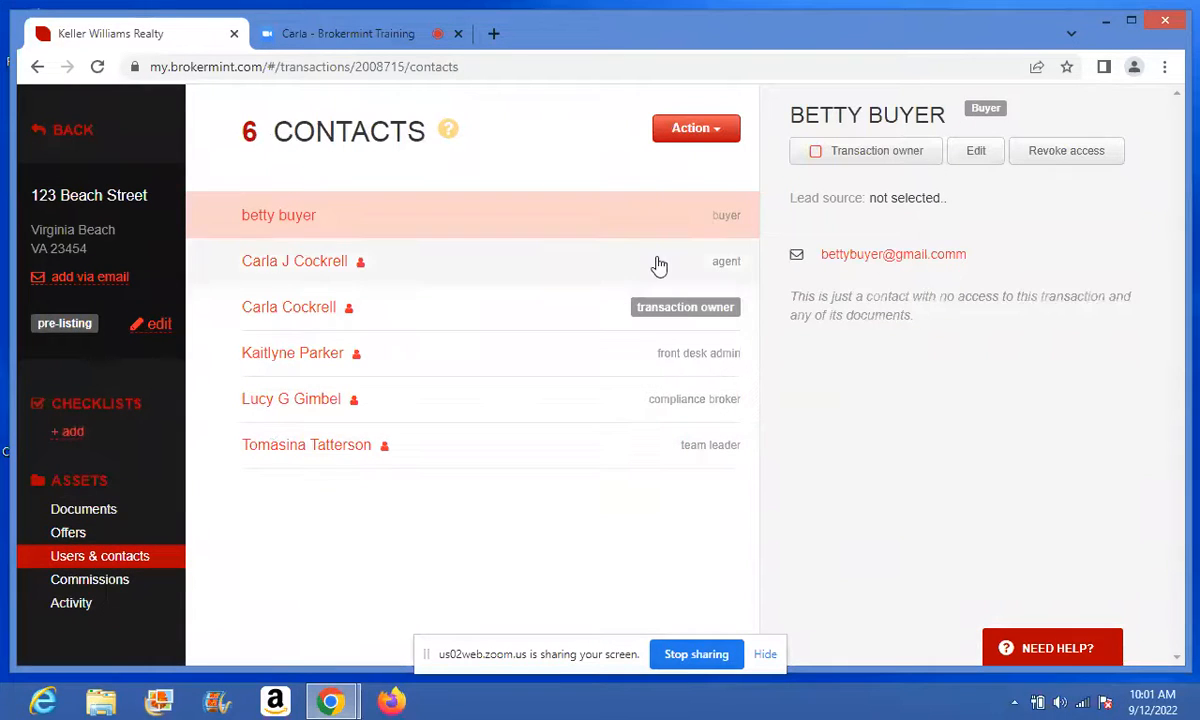
pyautogui.click(1043, 153)
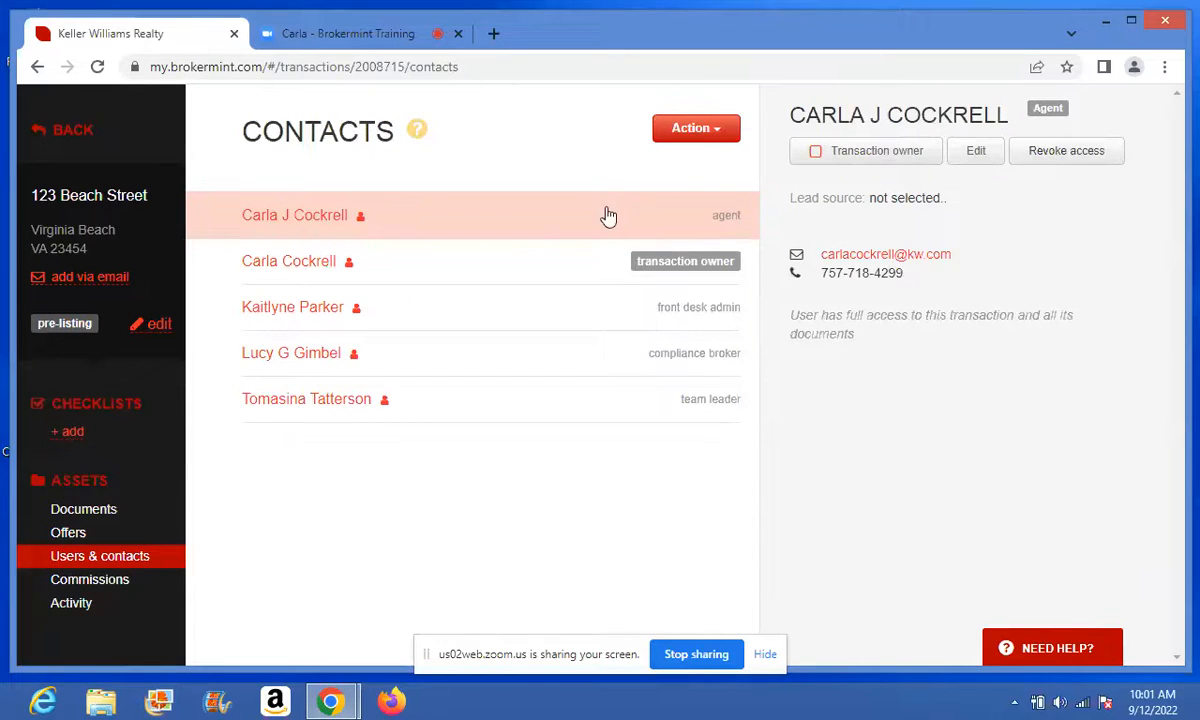
pyautogui.click(1043, 155)
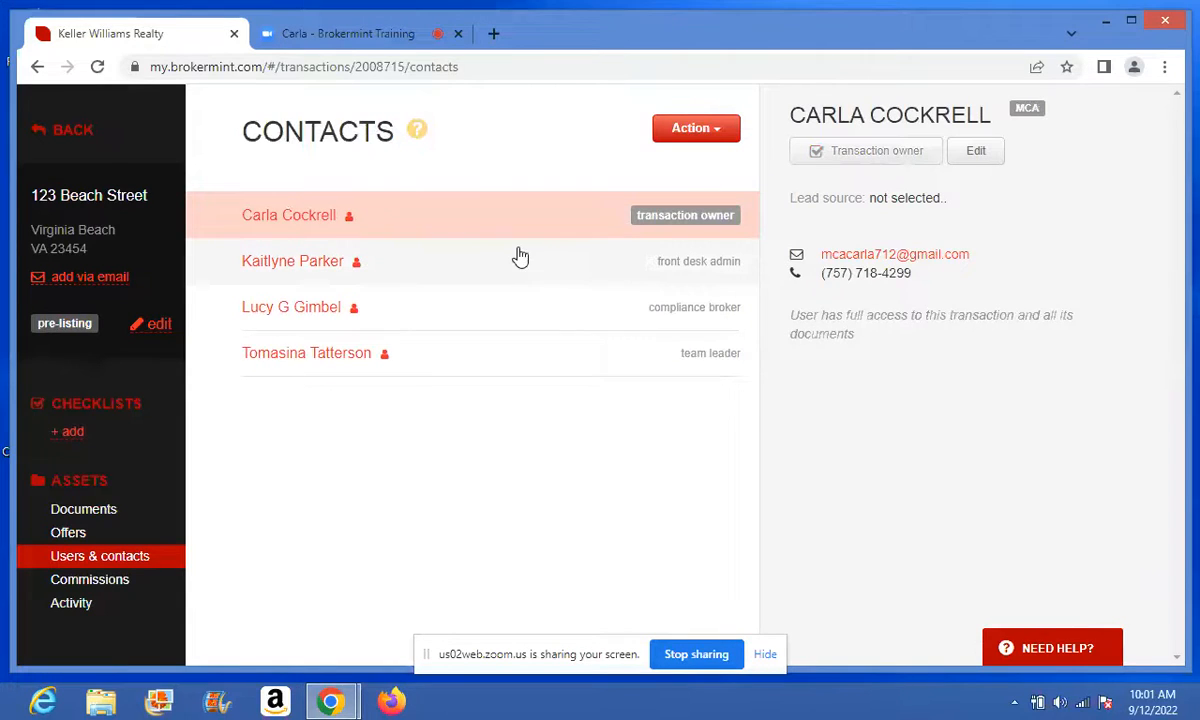
# - Re-add the agent to the transaction with the Listing Agent role
pyautogui.click(714, 131)
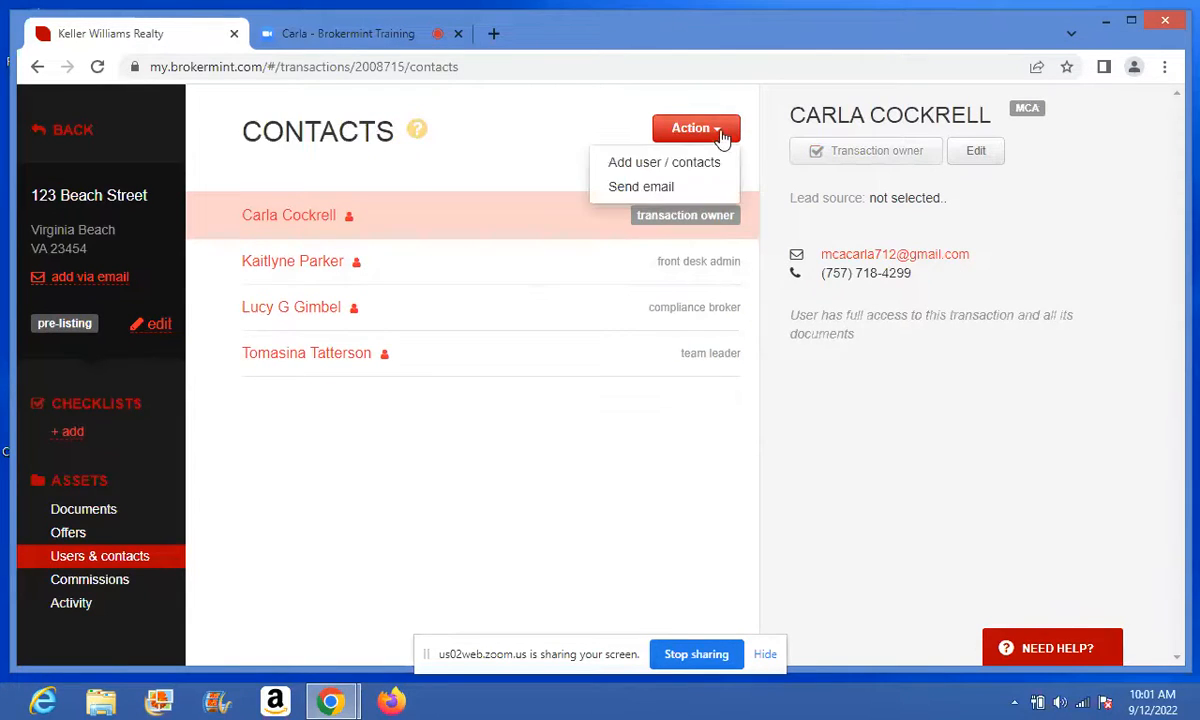
pyautogui.click(621, 164)
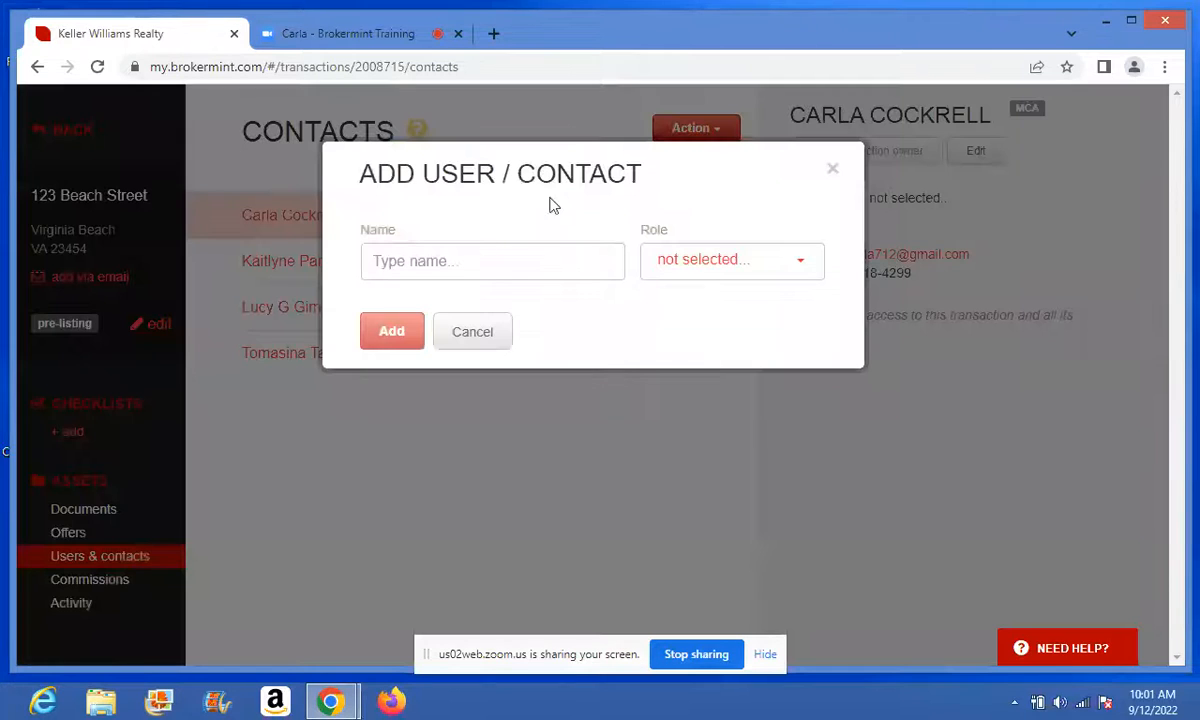
pyautogui.write('car')
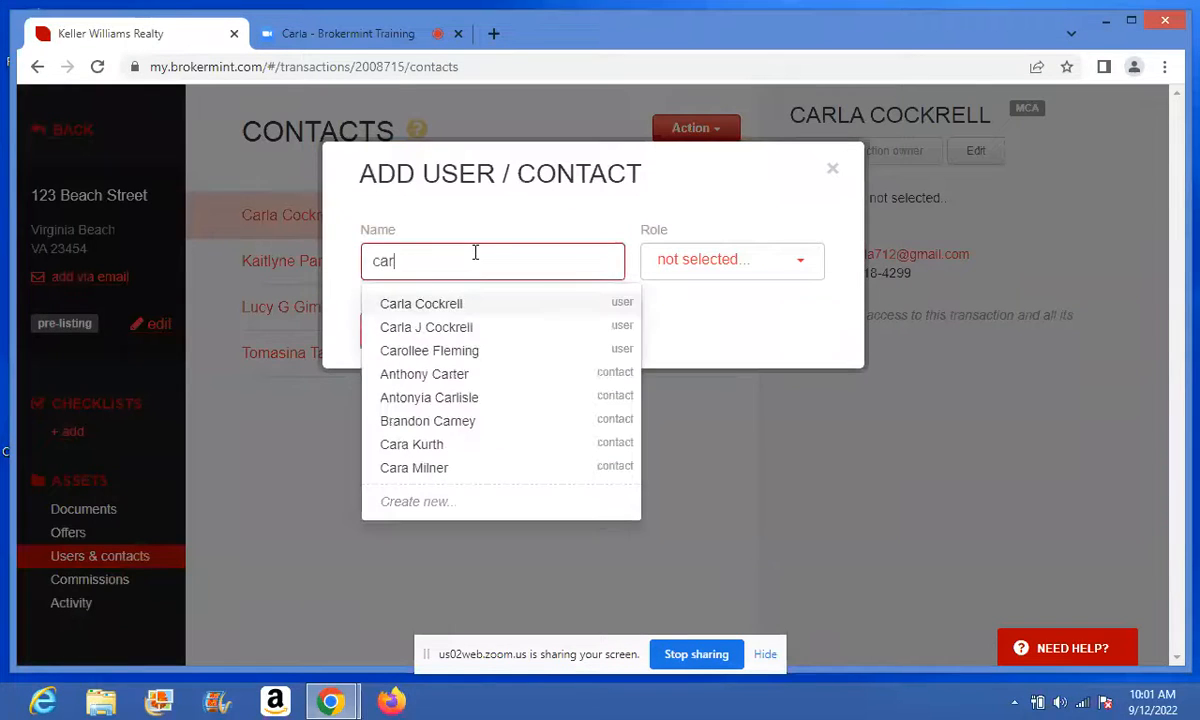
pyautogui.click(485, 327)
pyautogui.click(691, 268)
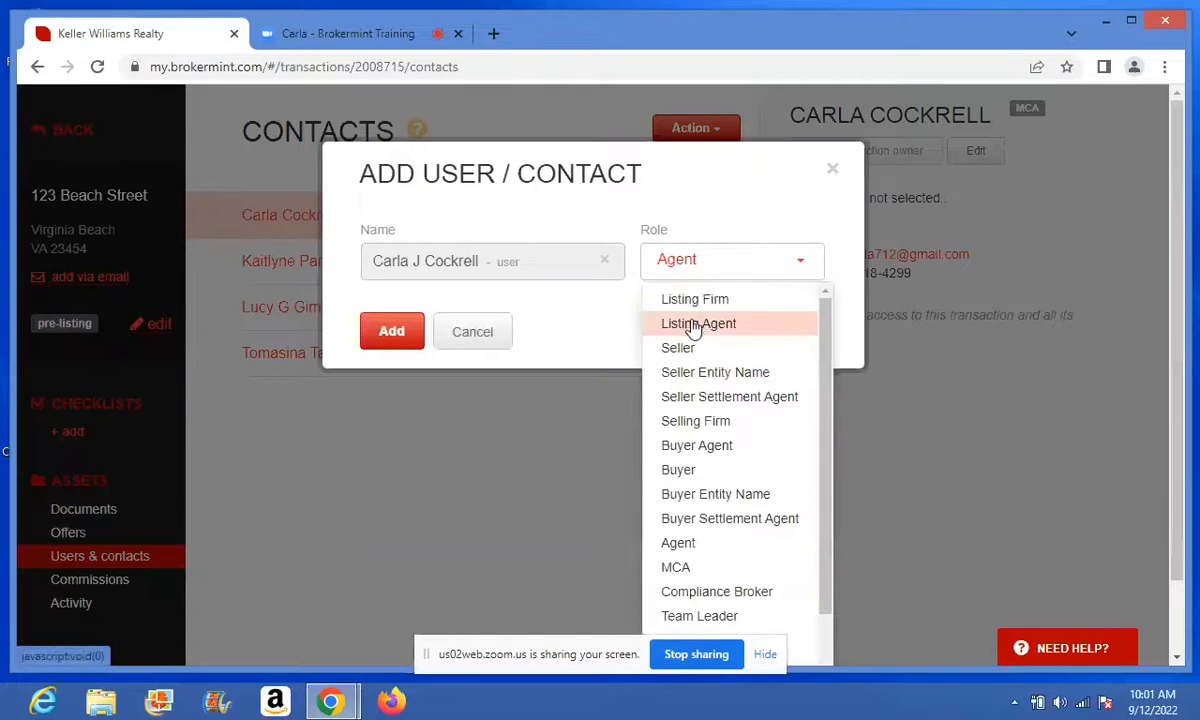
pyautogui.click(694, 324)
pyautogui.click(396, 334)
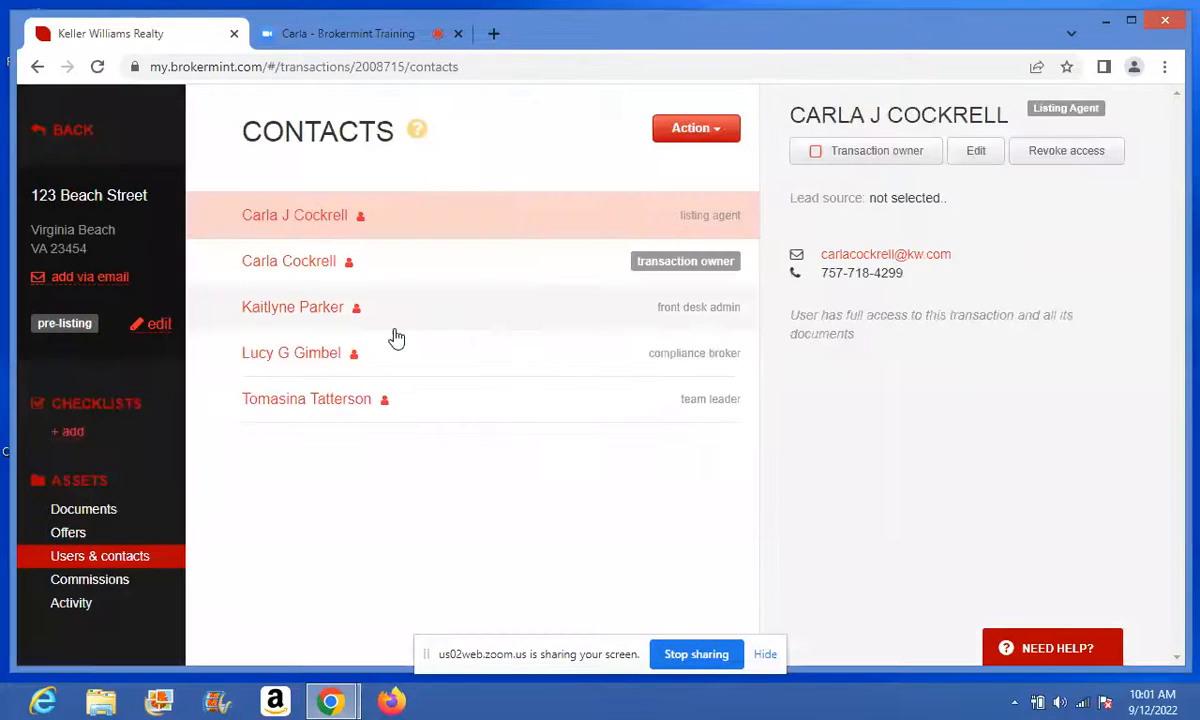
# - Search for and add the seller contact to the transaction
pyautogui.click(676, 127)
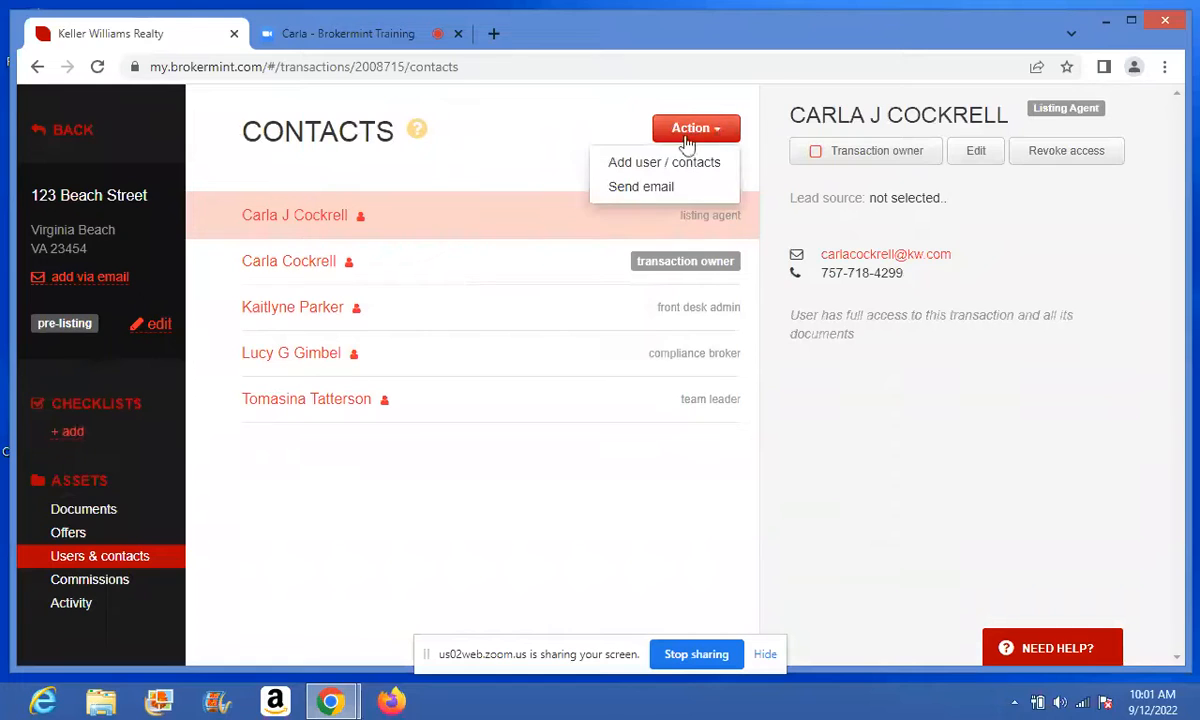
pyautogui.click(661, 163)
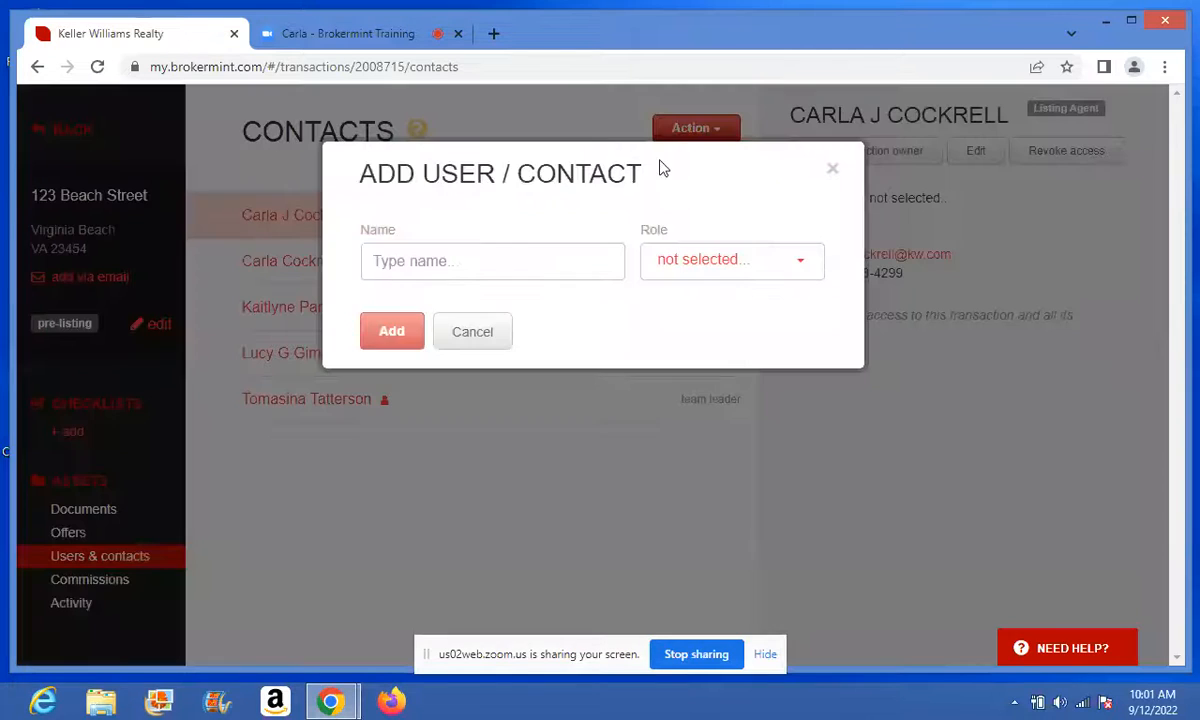
pyautogui.click(531, 262)
pyautogui.write('betty ')
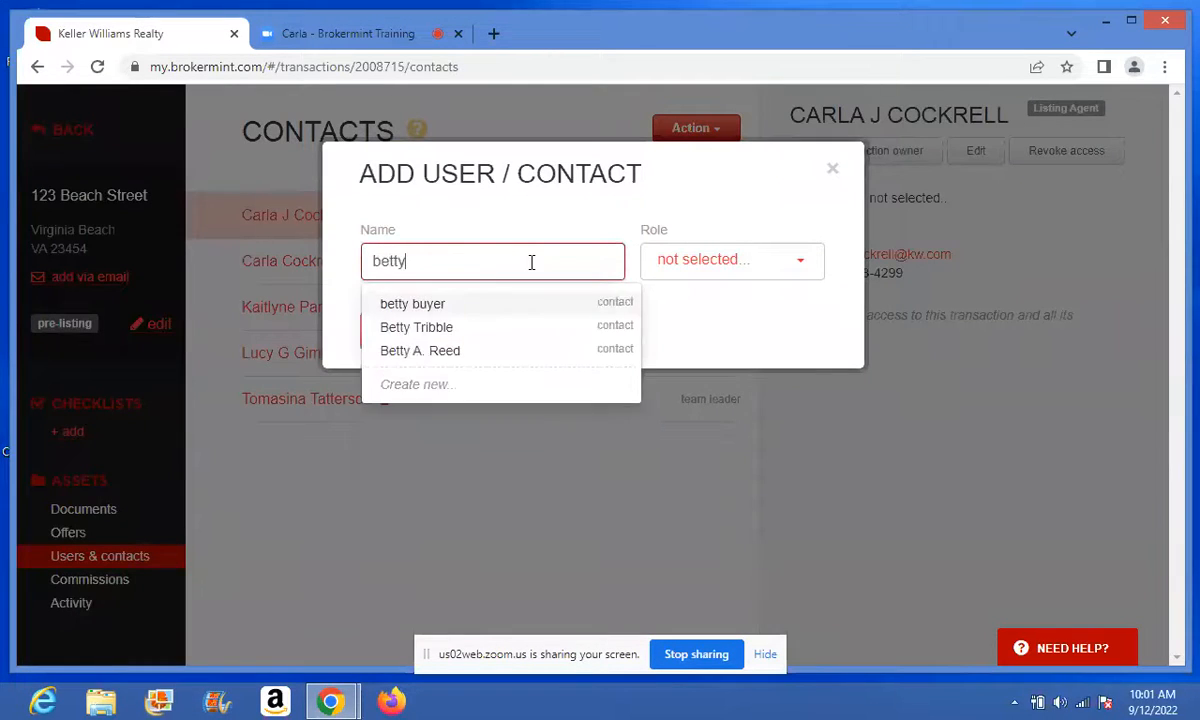
pyautogui.write('s')
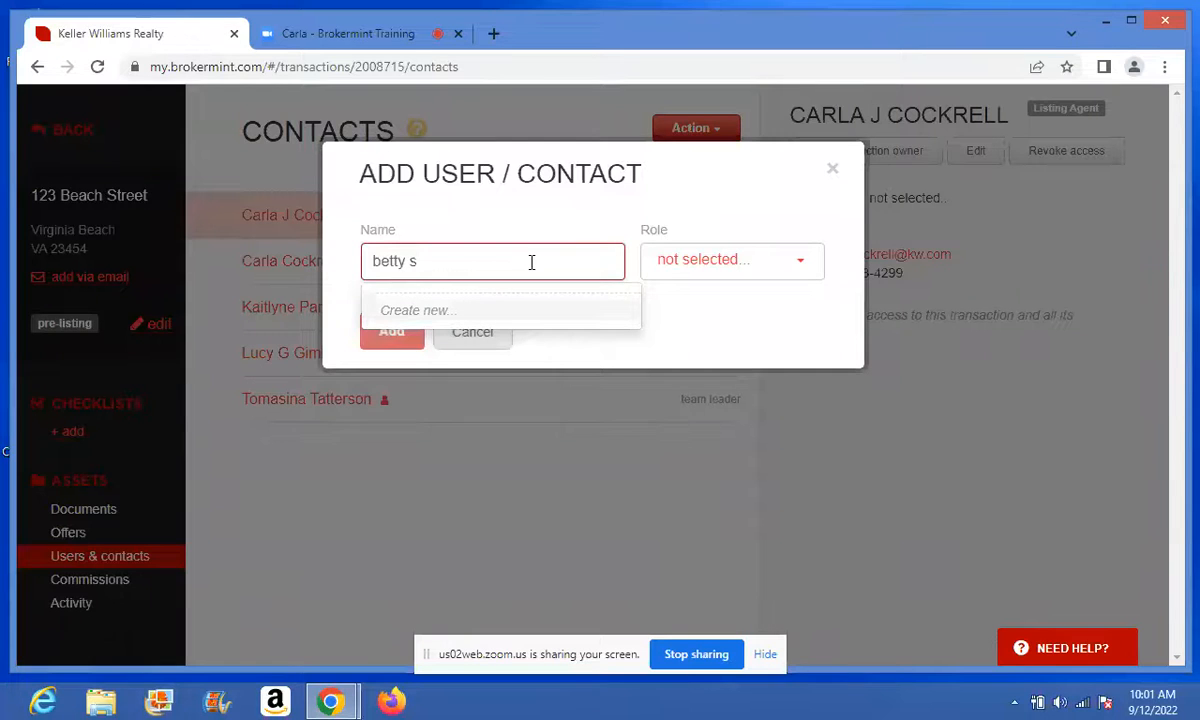
pyautogui.press('BackSpace')
pyautogui.press('BackSpace')
pyautogui.press('BackSpace')
pyautogui.press('BackSpace')
pyautogui.press('BackSpace')
pyautogui.press('BackSpace')
pyautogui.press('BackSpace')
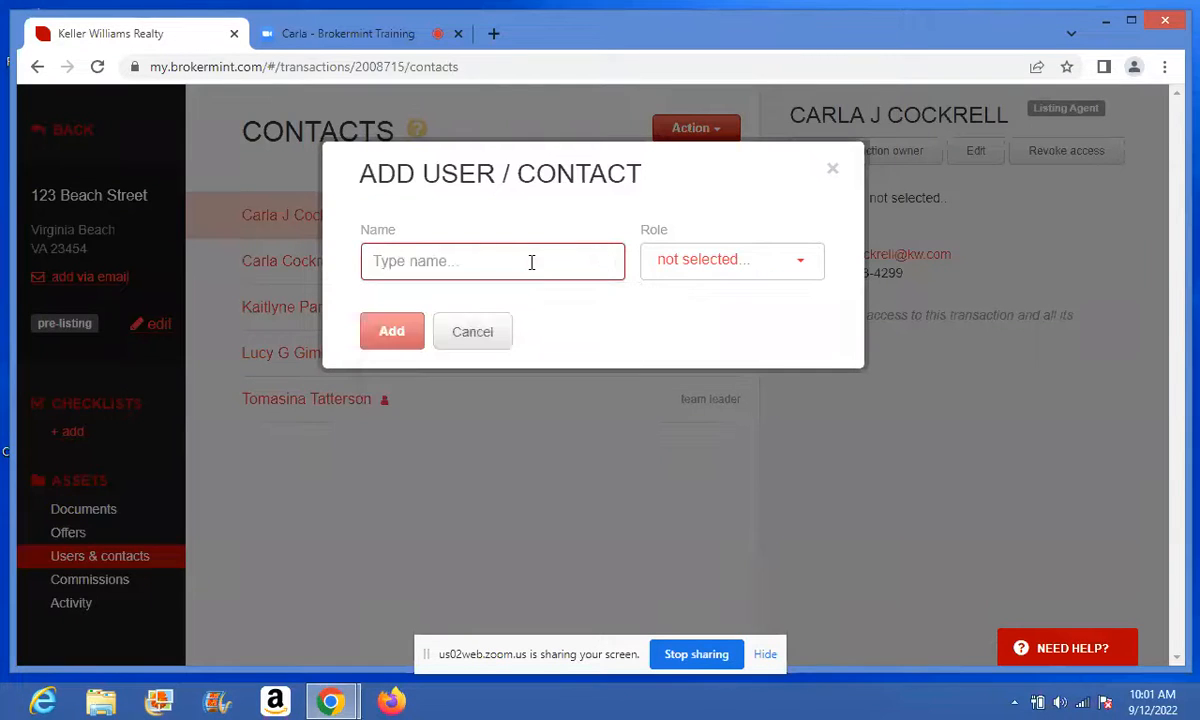
pyautogui.write('sall')
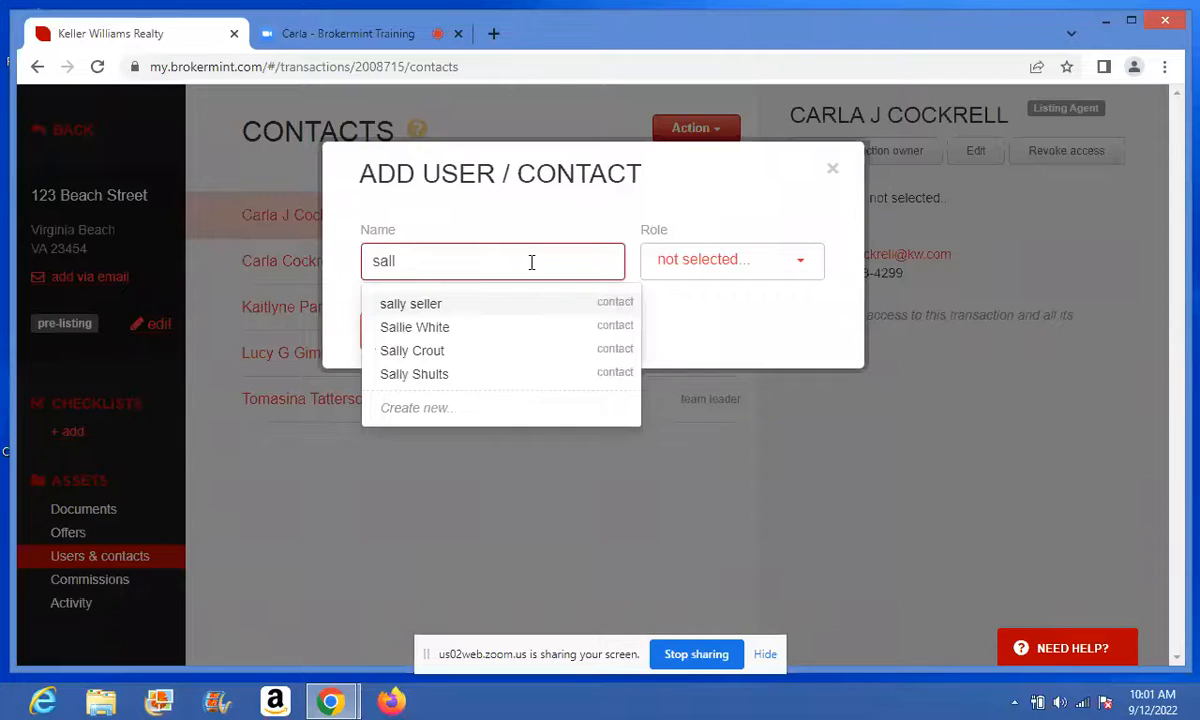
pyautogui.click(547, 300)
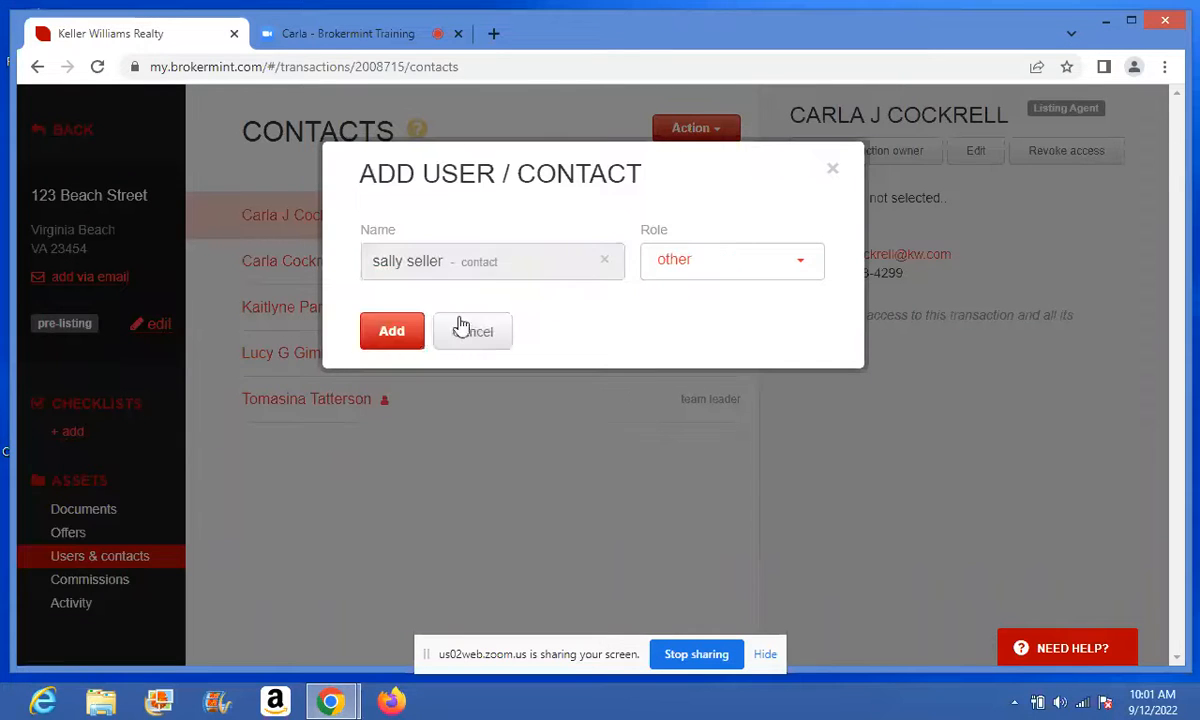
pyautogui.click(386, 340)
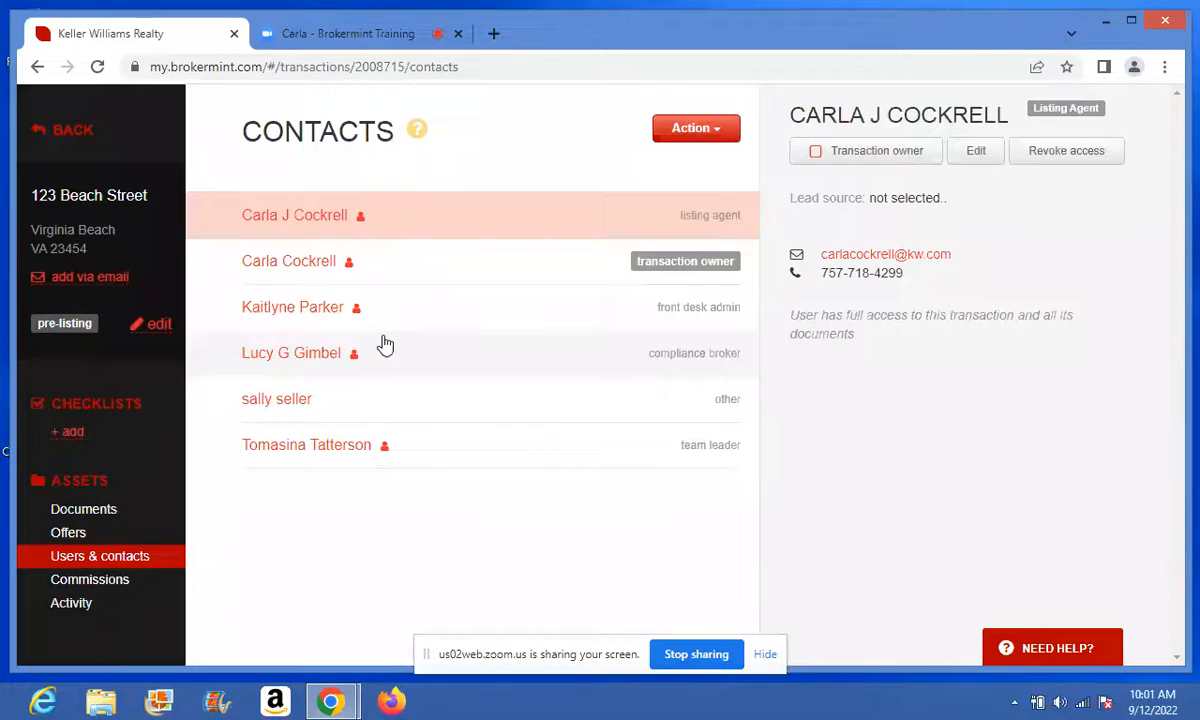
# - Add the *Listing - Residential checklist template with the listing agent as its agent
pyautogui.click(74, 432)
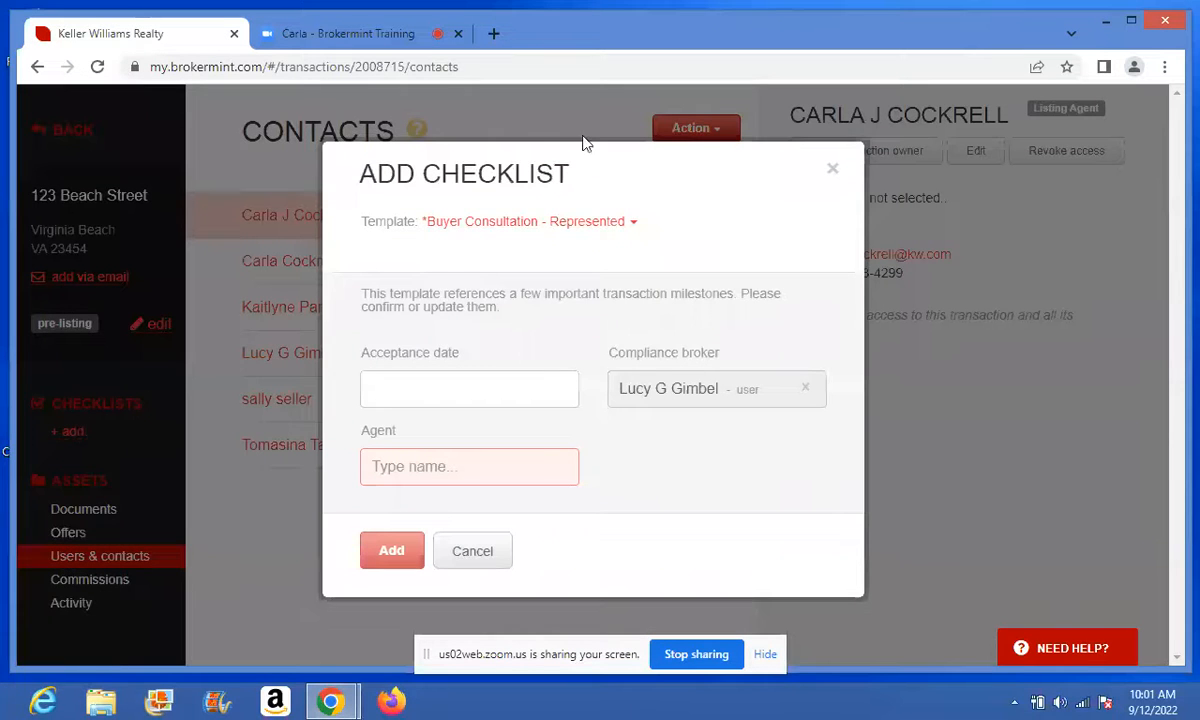
pyautogui.click(609, 226)
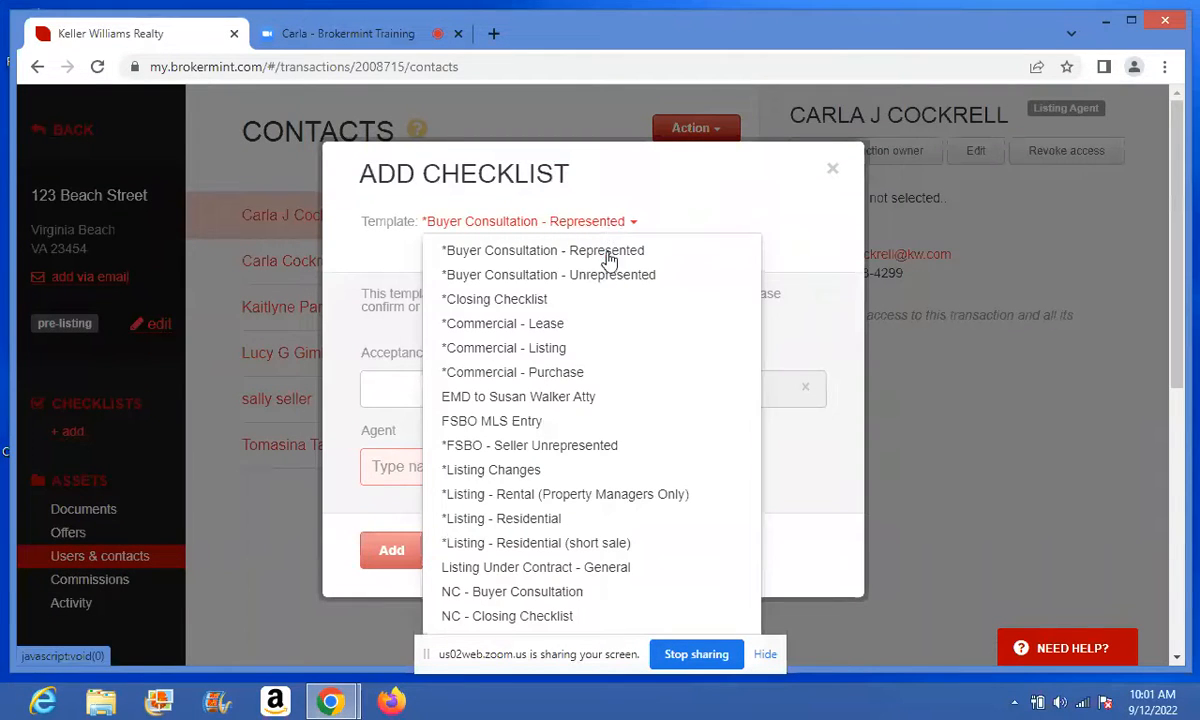
pyautogui.click(509, 519)
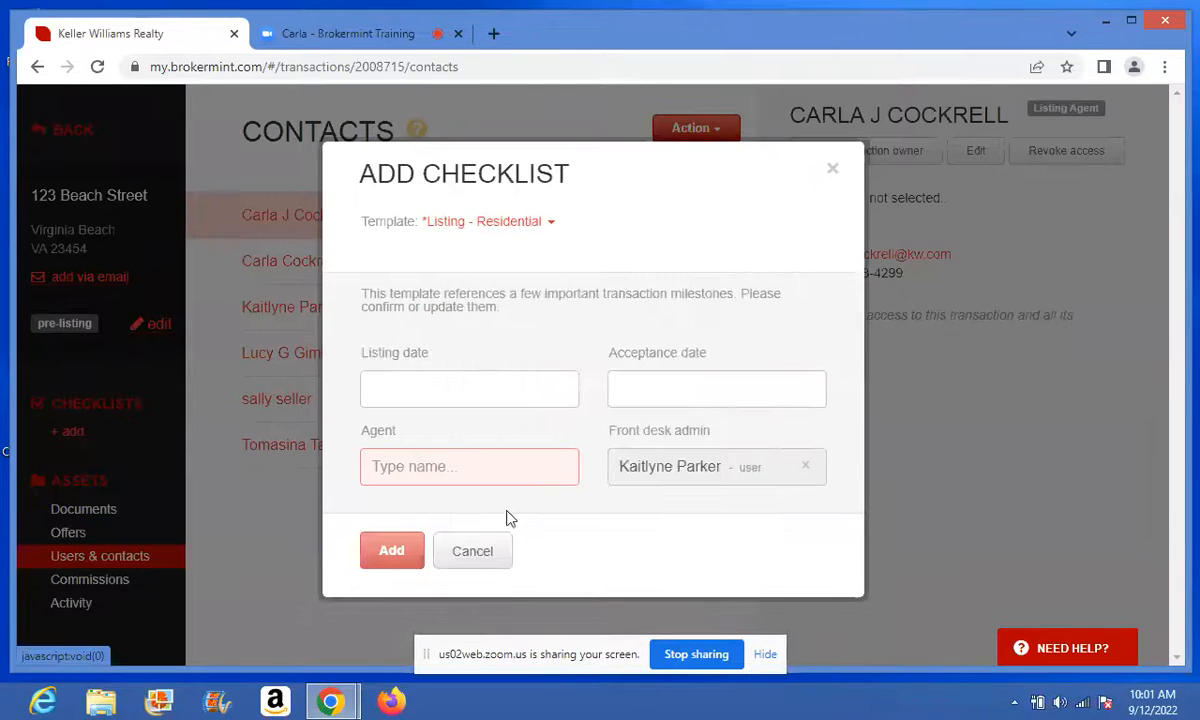
pyautogui.click(479, 469)
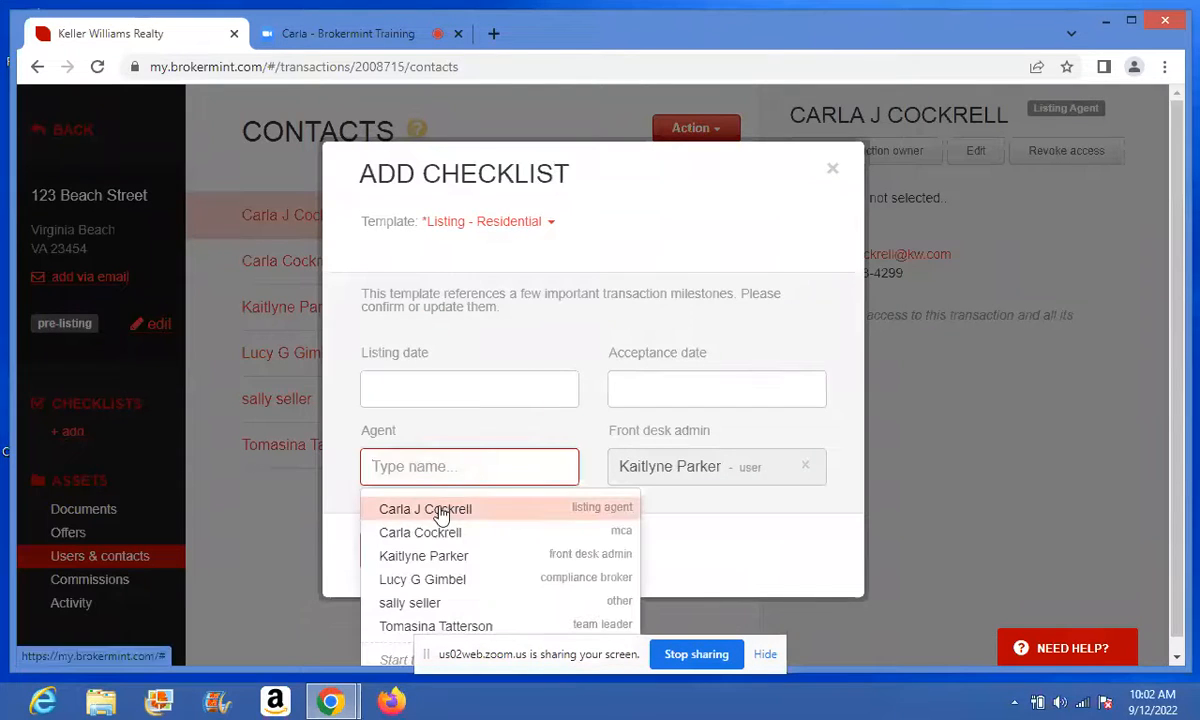
pyautogui.click(438, 508)
pyautogui.click(386, 558)
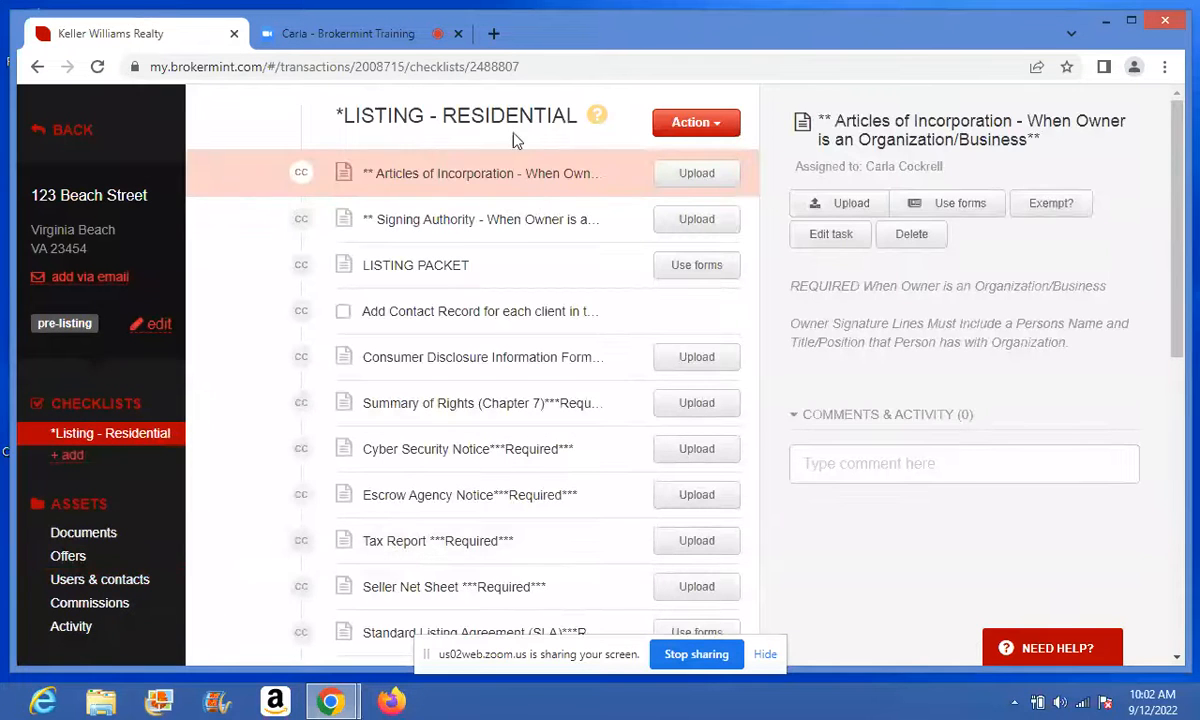
# - Start the LISTING PACKET from its forms and review the included form list
pyautogui.click(695, 266)
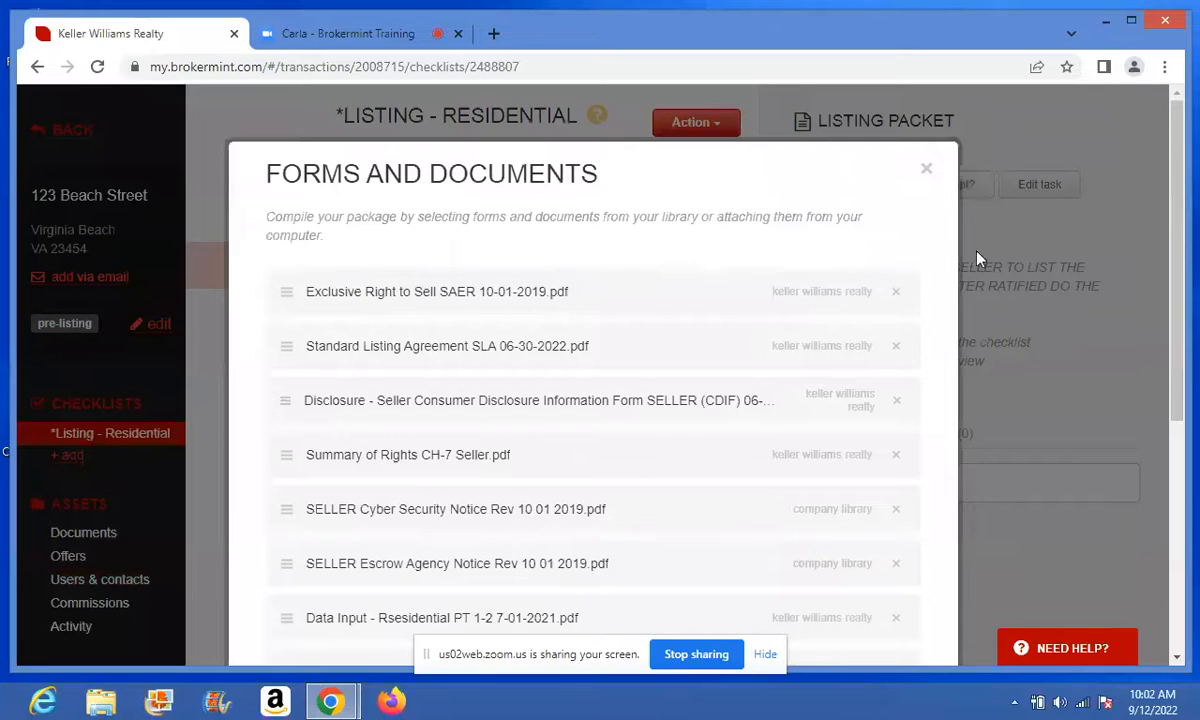
pyautogui.moveTo(1177, 309); pyautogui.dragTo(1180, 380)
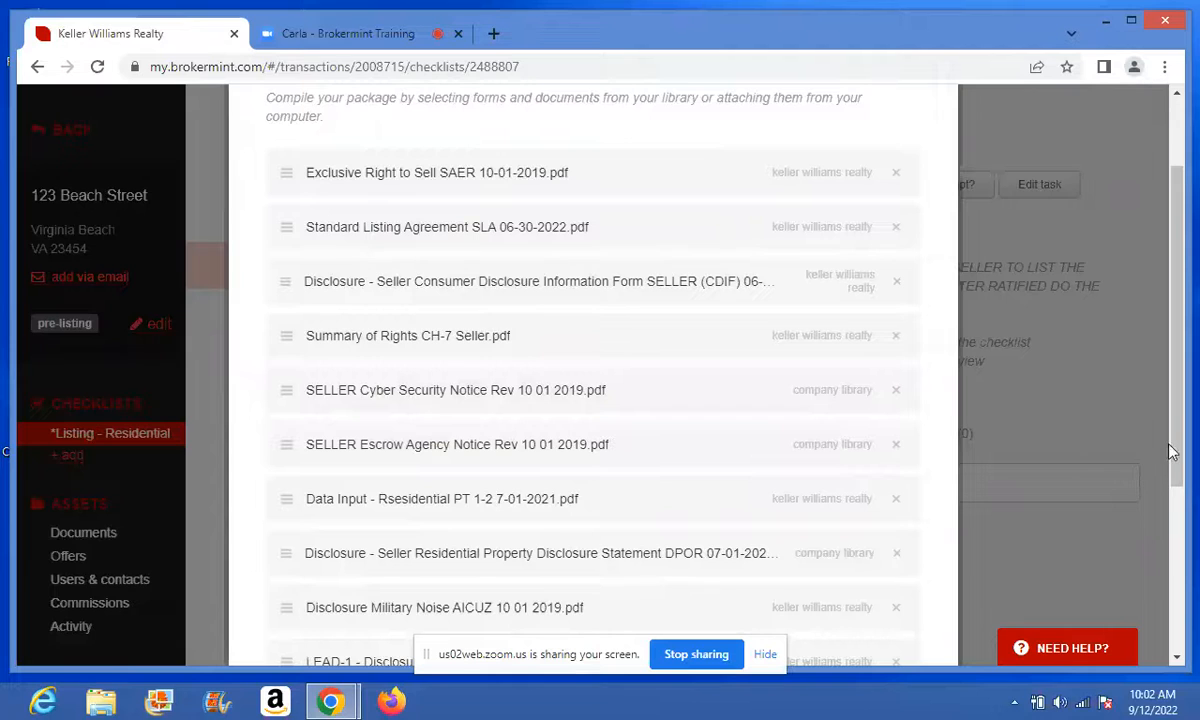
pyautogui.moveTo(1179, 452); pyautogui.dragTo(1180, 487)
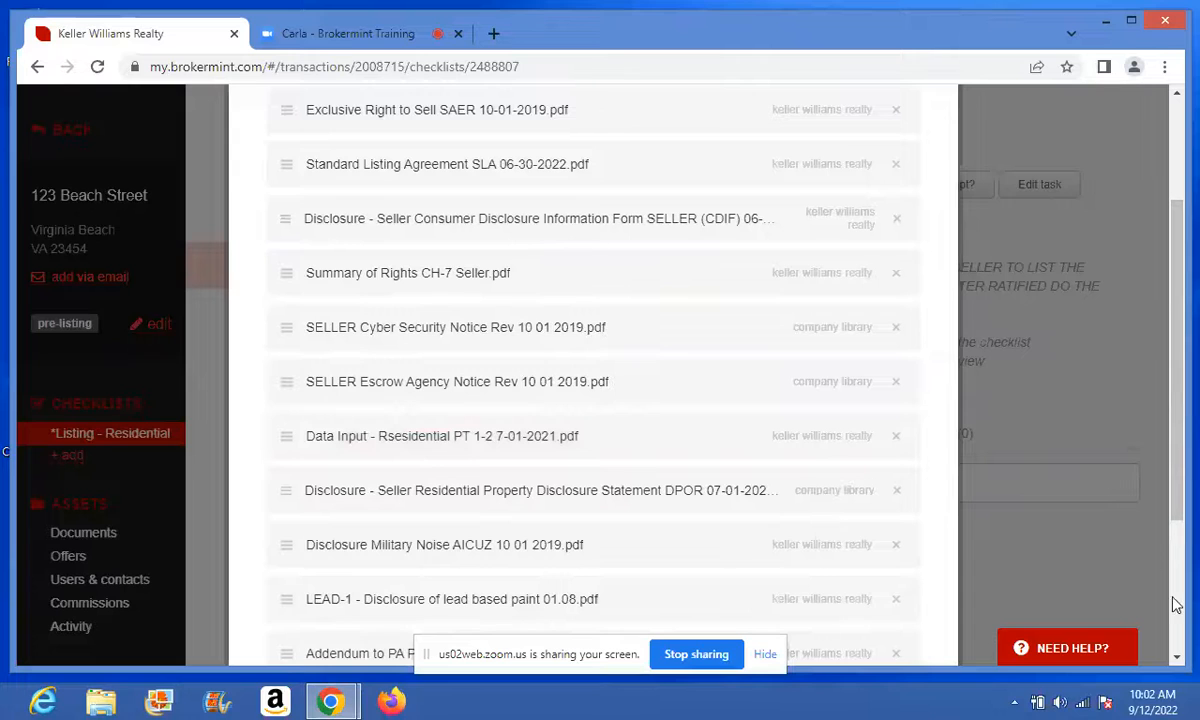
pyautogui.click(1178, 658)
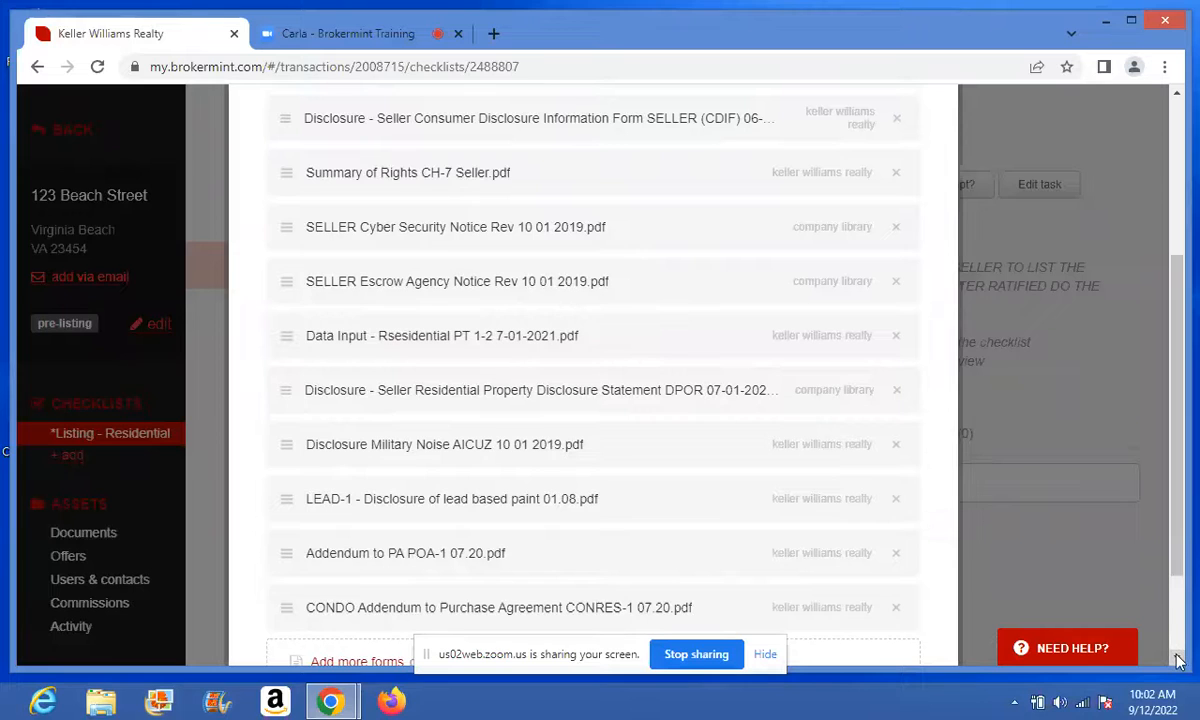
pyautogui.click(1177, 657)
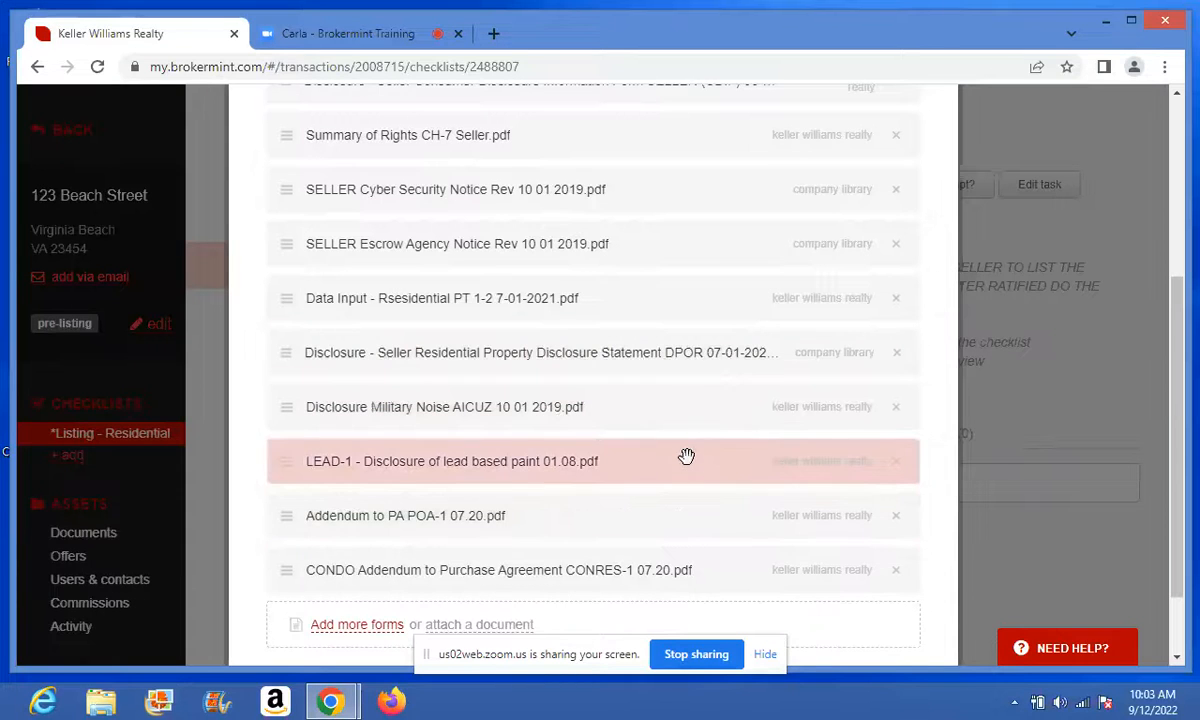
# - Remove LEAD-1, CONDO Addendum and Addendum to PA POA-1 from the packet
pyautogui.click(896, 464)
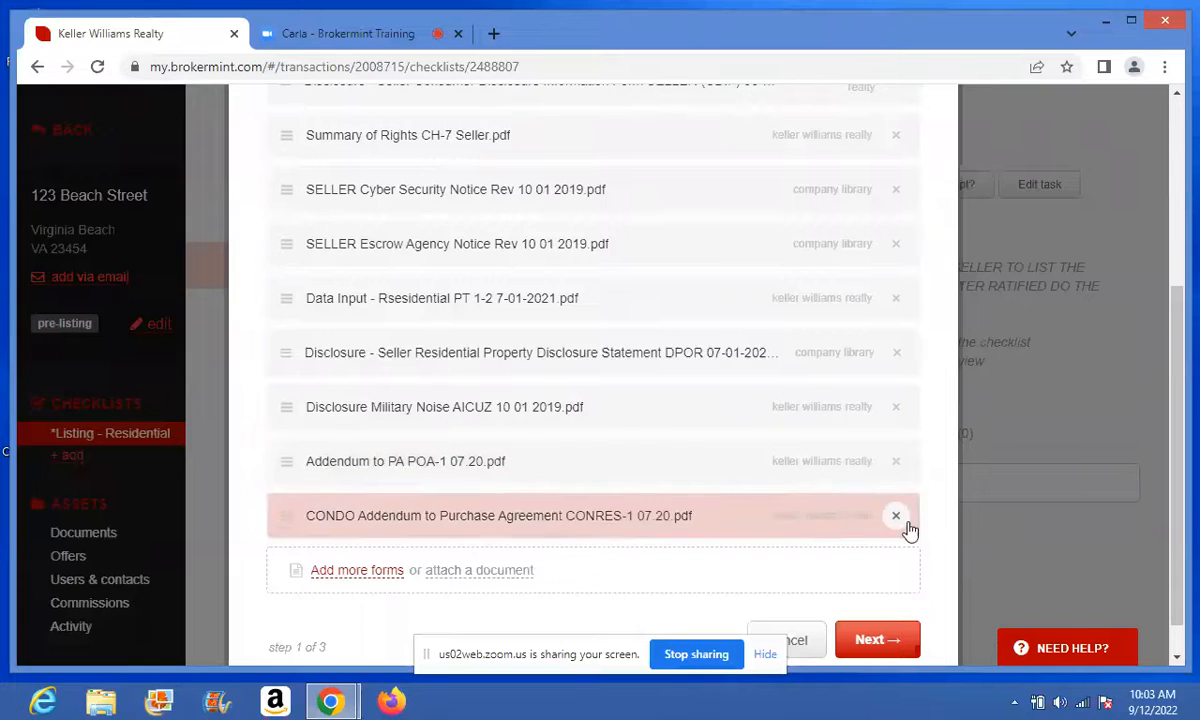
pyautogui.click(896, 517)
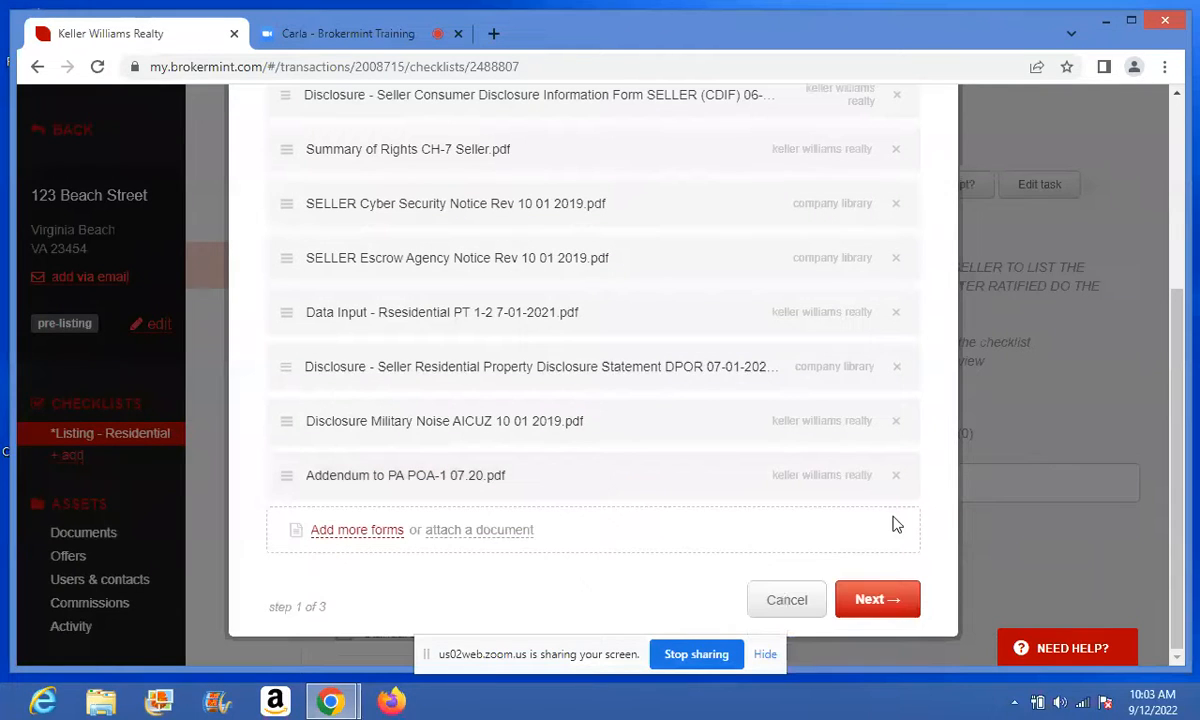
pyautogui.click(896, 477)
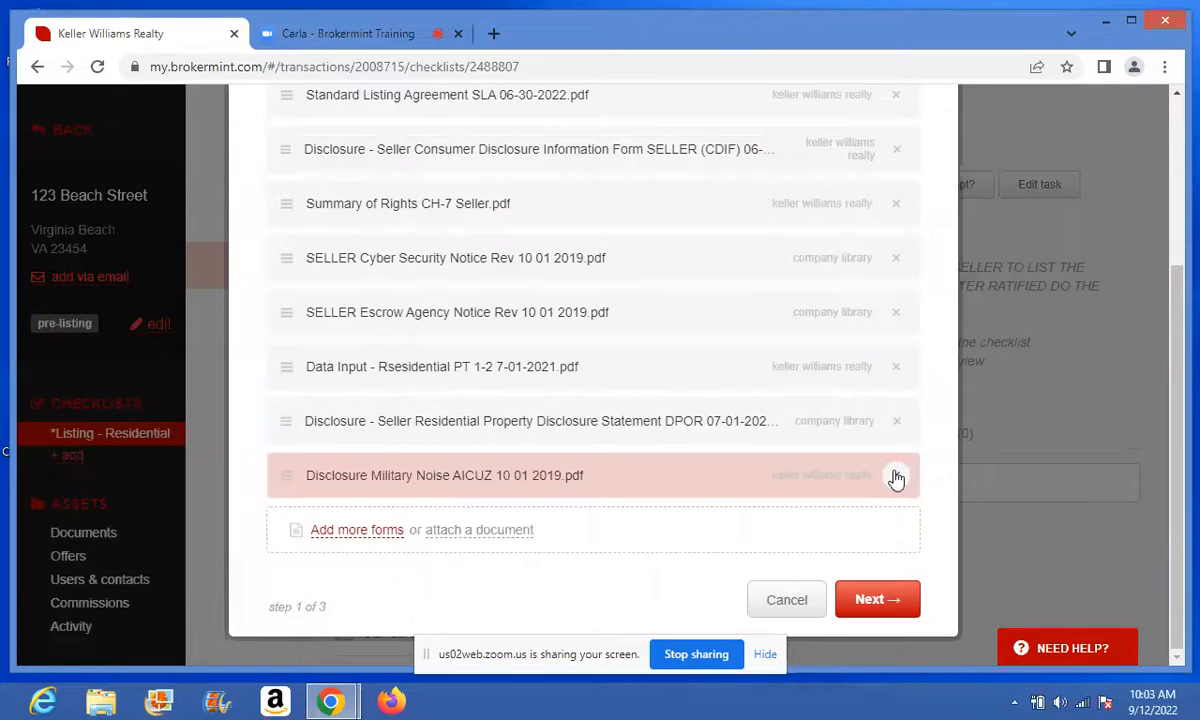
# - Continue to signers and pick the seller contact from the contact search as Seller #1
pyautogui.click(875, 604)
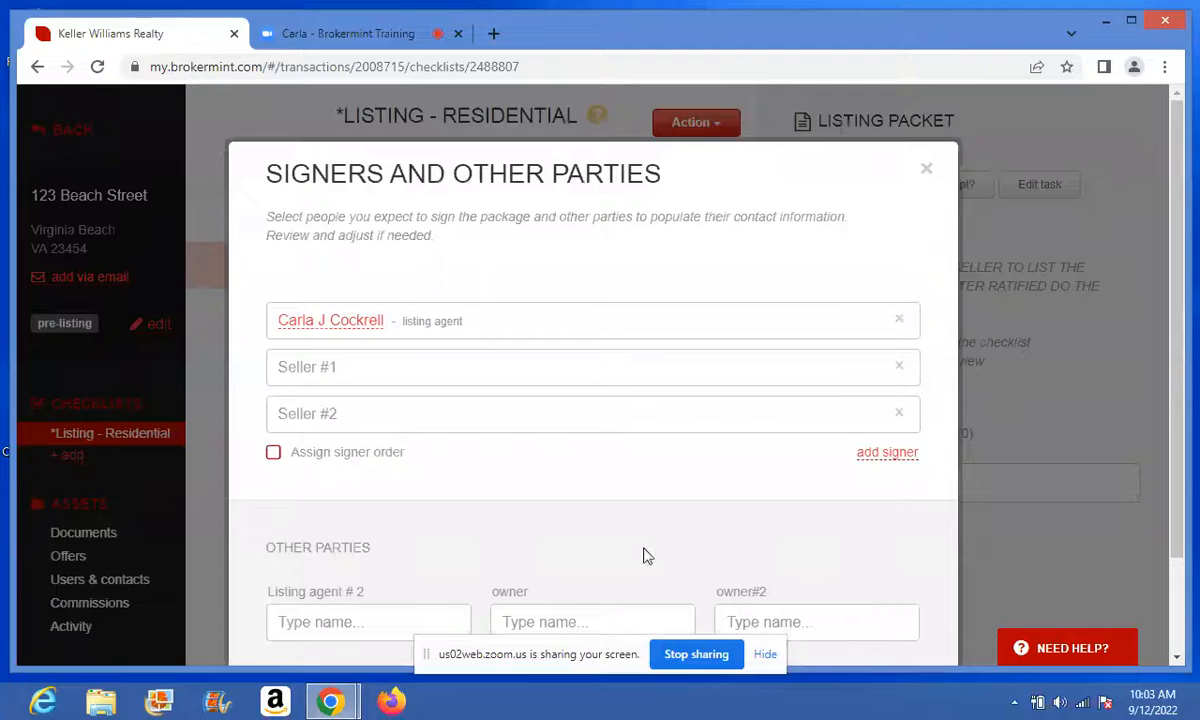
pyautogui.click(573, 363)
pyautogui.write('se')
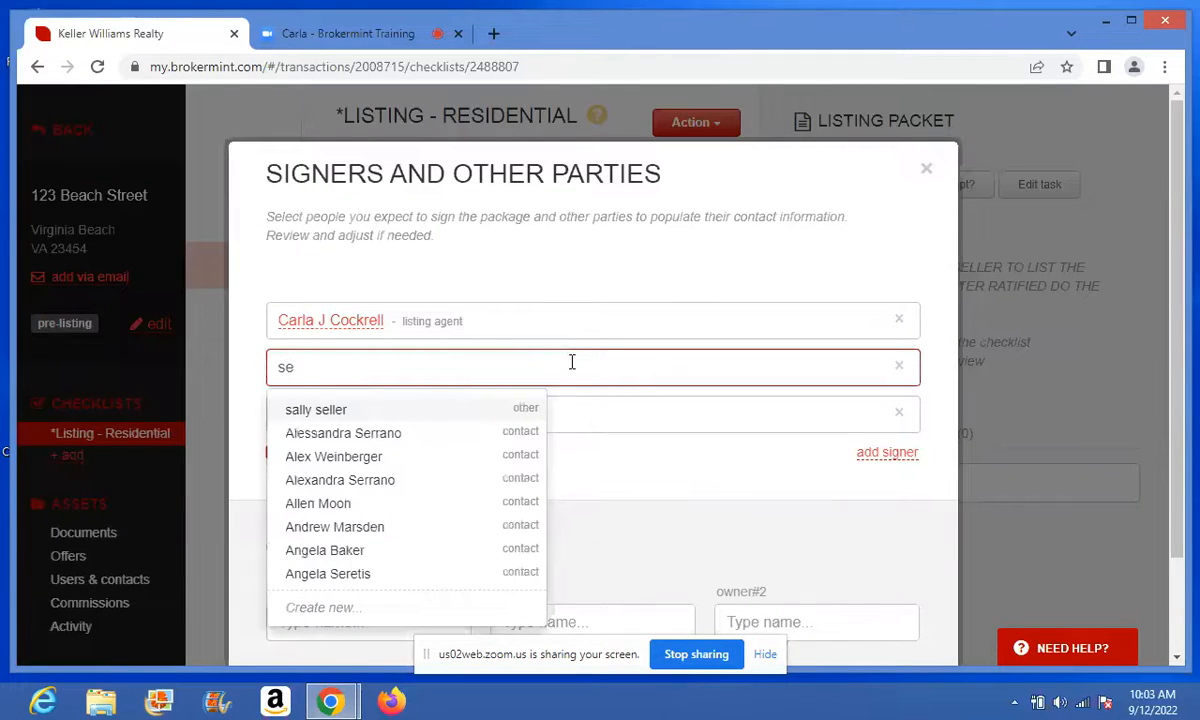
pyautogui.press('BackSpace')
pyautogui.write('all')
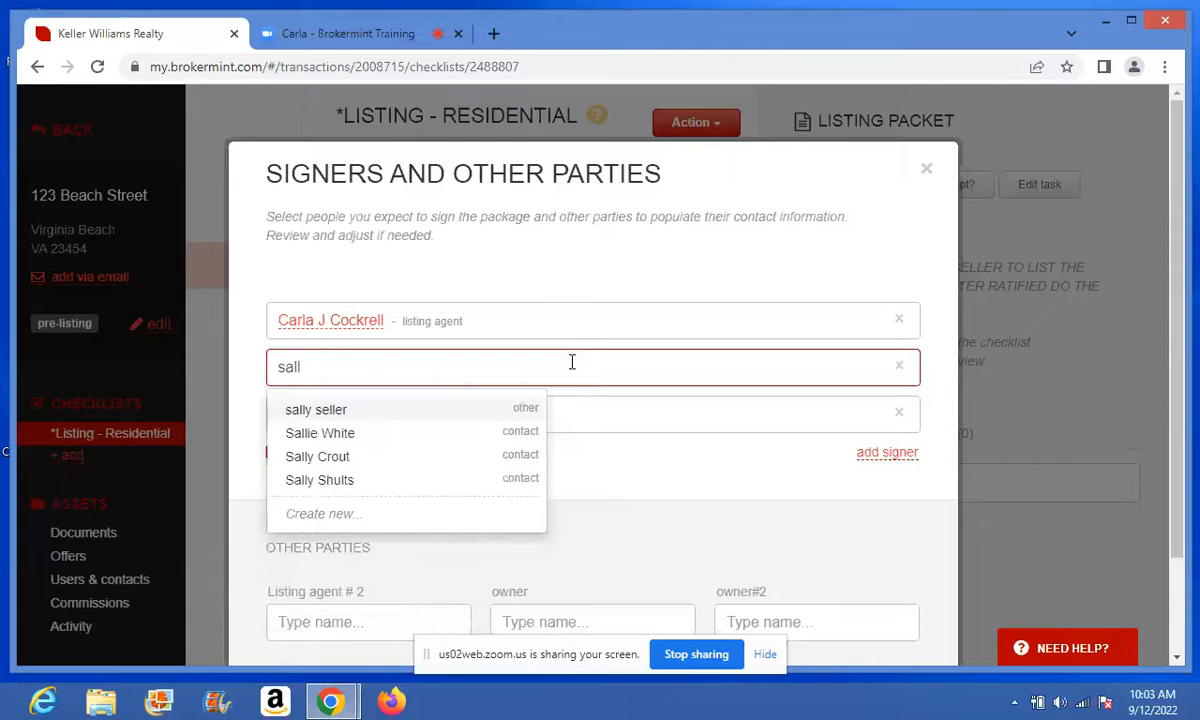
pyautogui.click(466, 411)
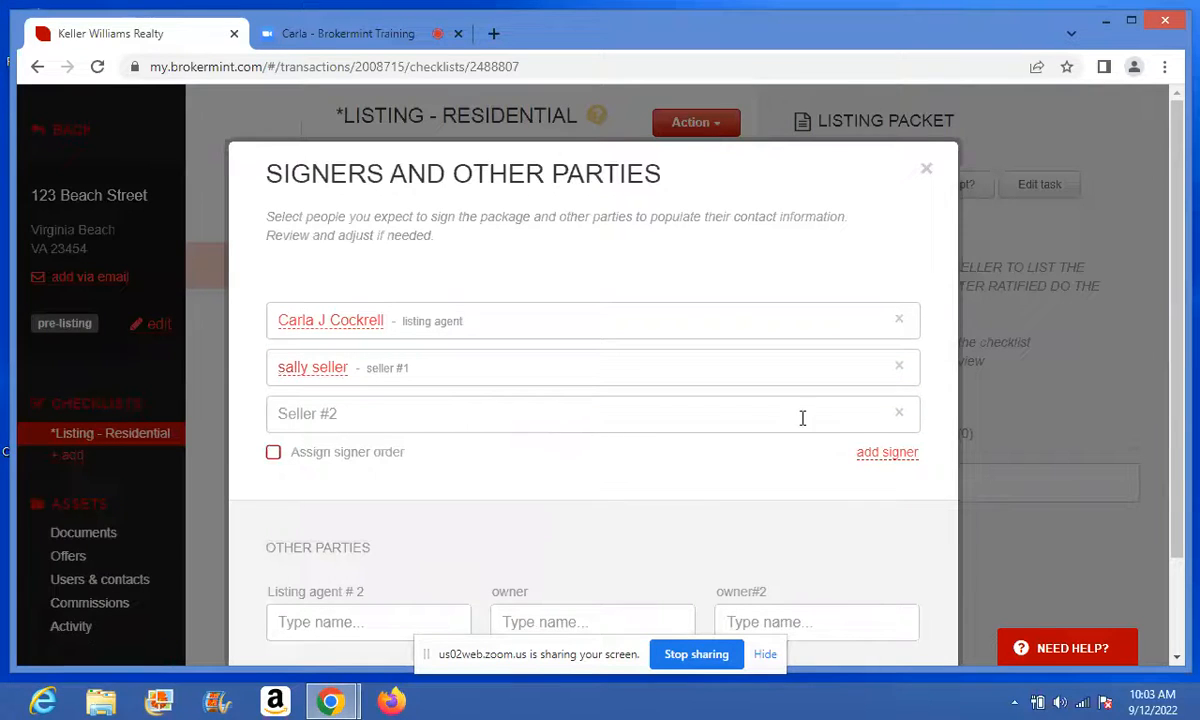
# - Delete the unused Seller #2 signer and generate the prefilled listing packet documents
pyautogui.click(905, 418)
pyautogui.click(899, 413)
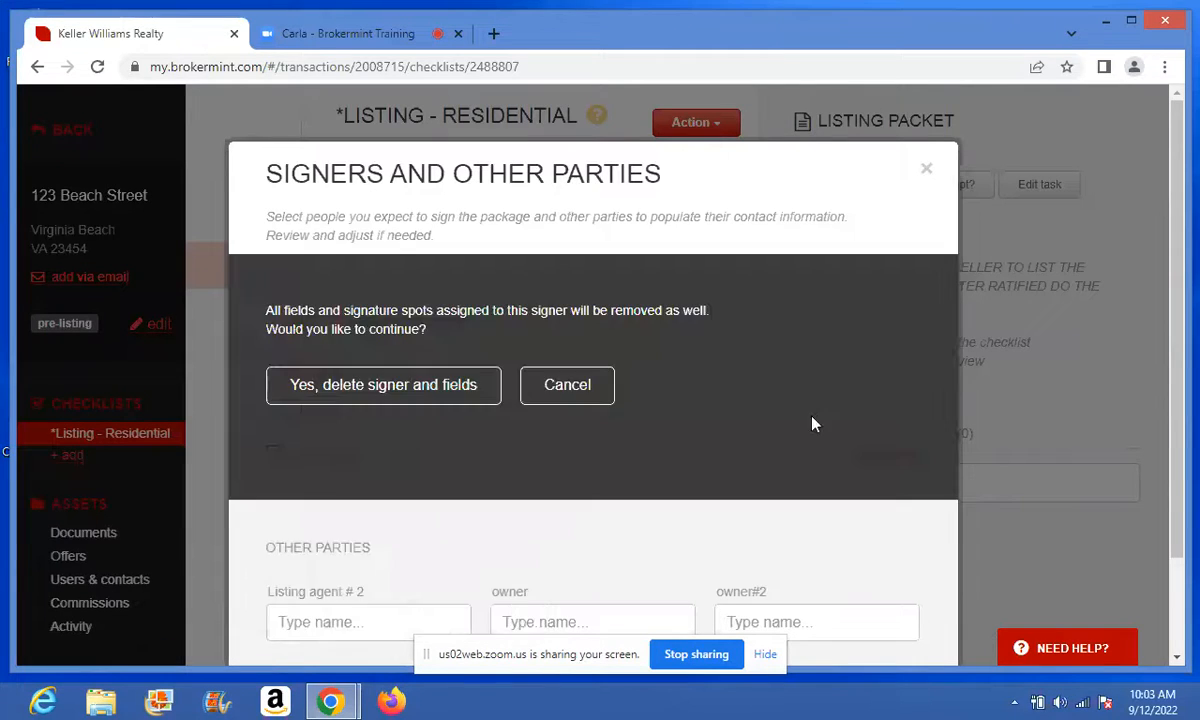
pyautogui.click(400, 385)
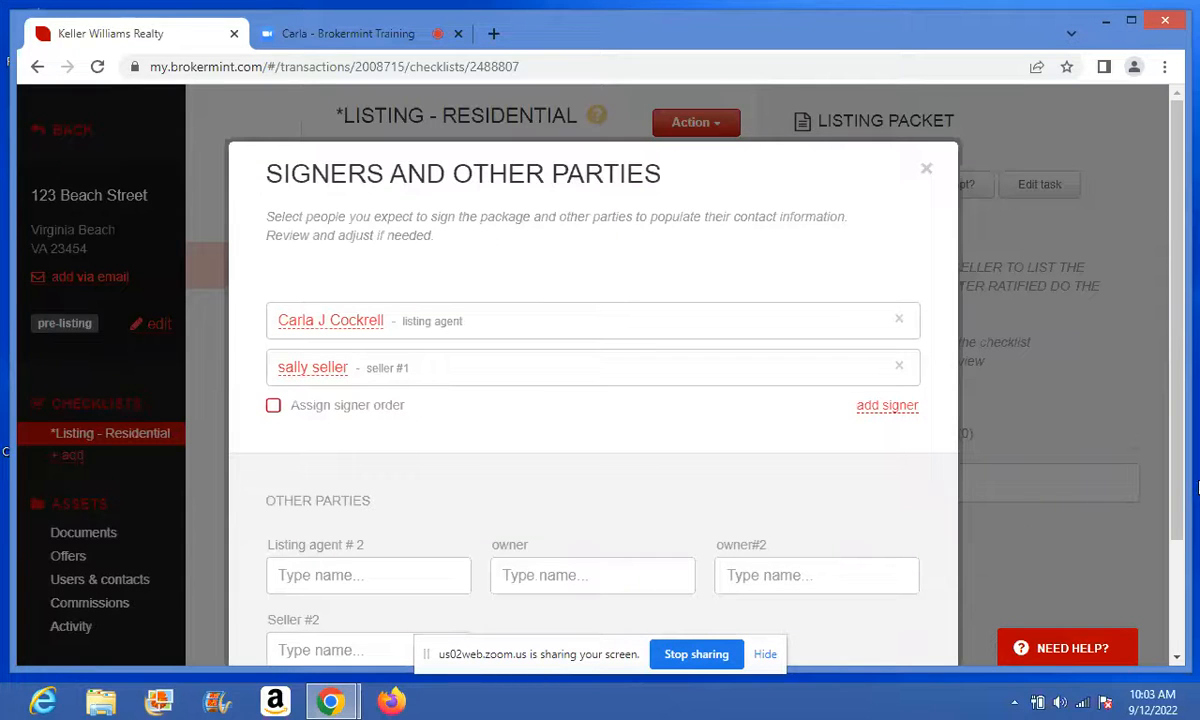
pyautogui.scroll(-2, 1105, 480)
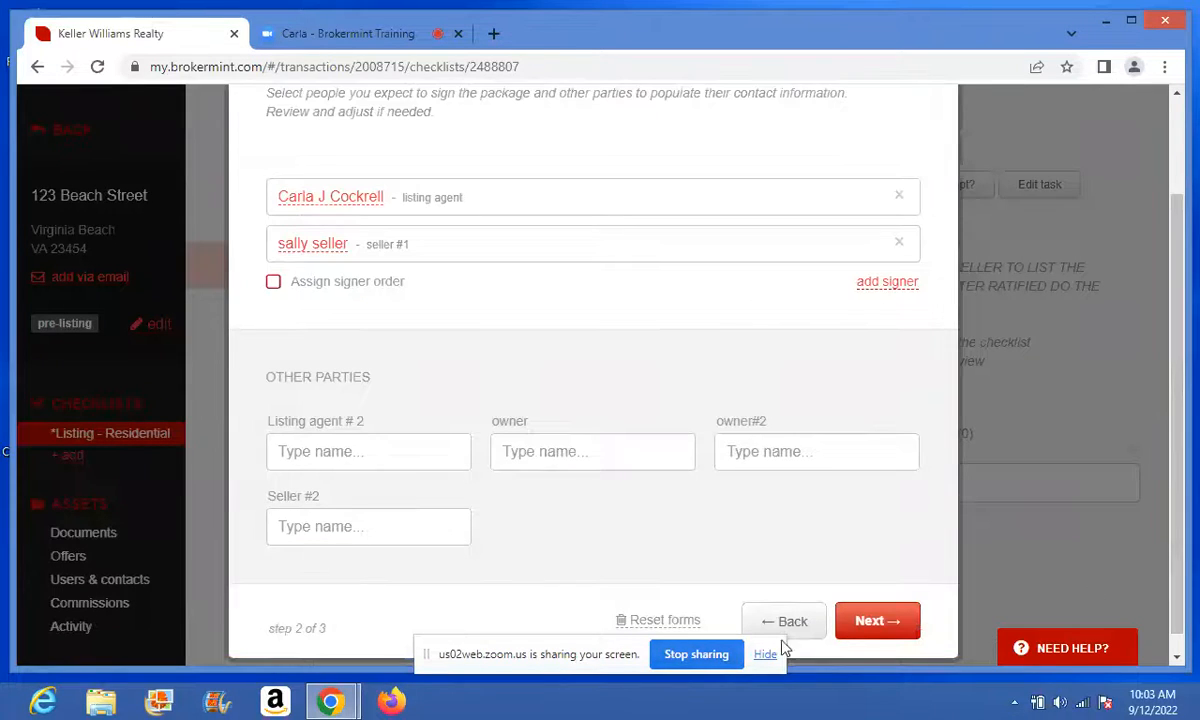
pyautogui.click(872, 622)
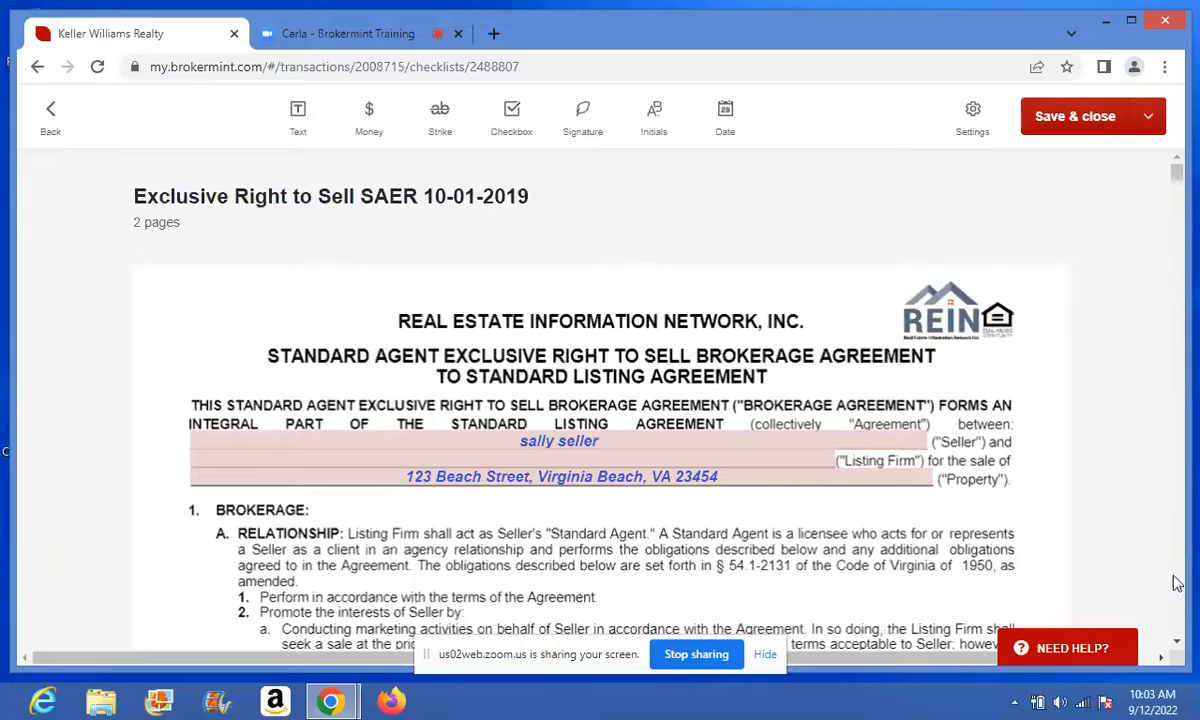
# - Save and close the 27-page listing packet into the Listing Packet task
pyautogui.click(1177, 642)
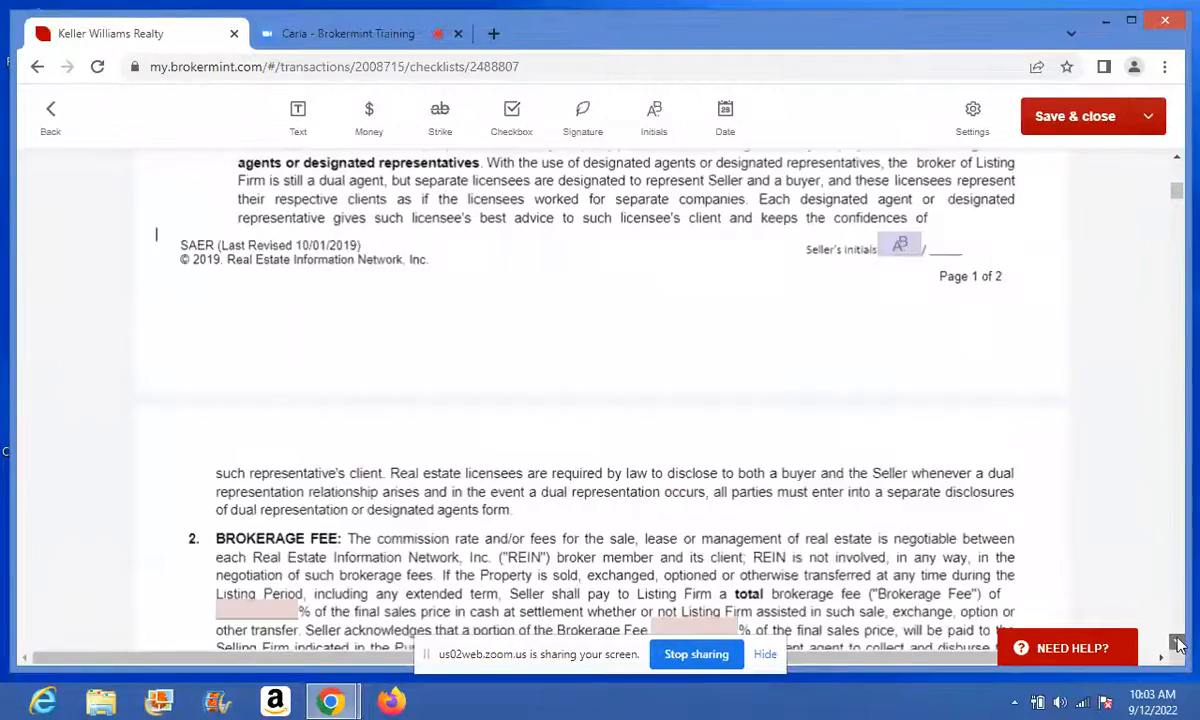
pyautogui.click(1142, 122)
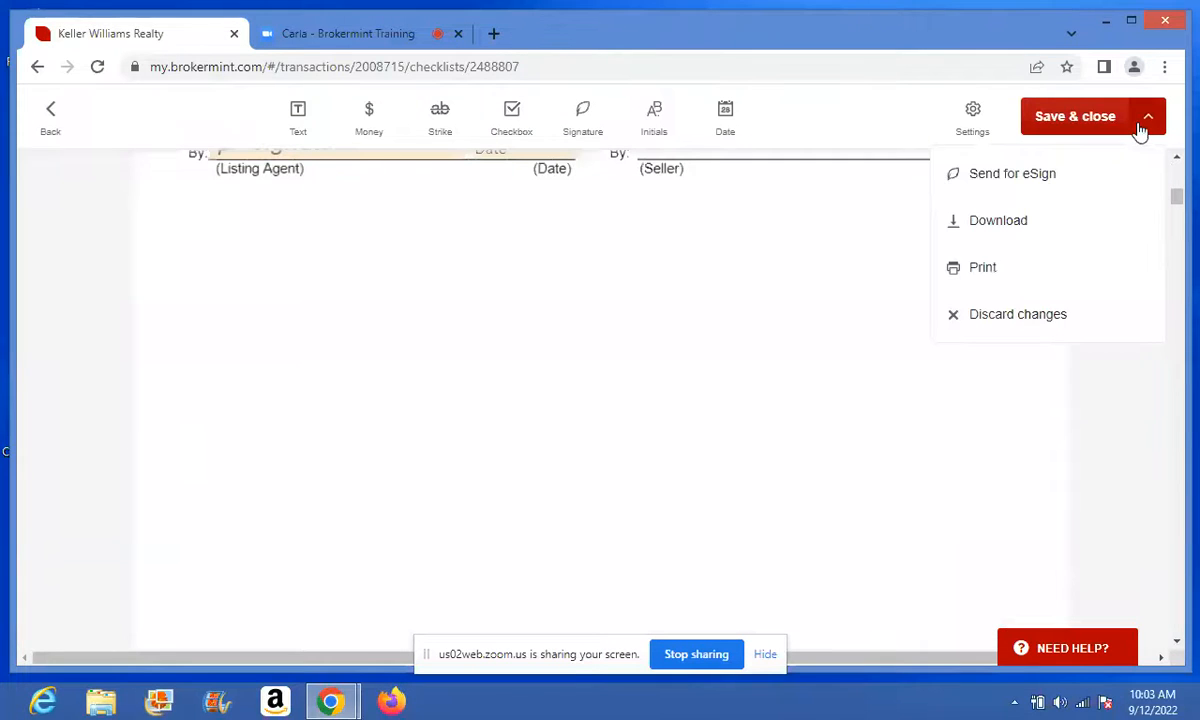
pyautogui.click(1140, 128)
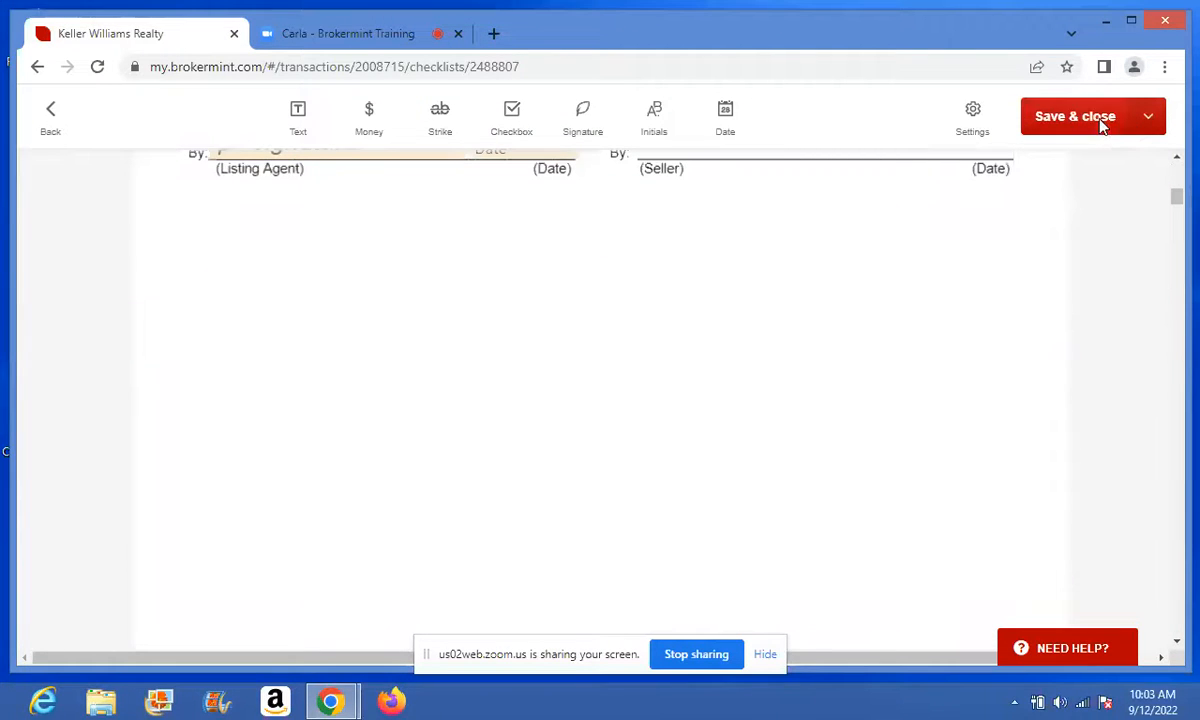
pyautogui.click(1075, 117)
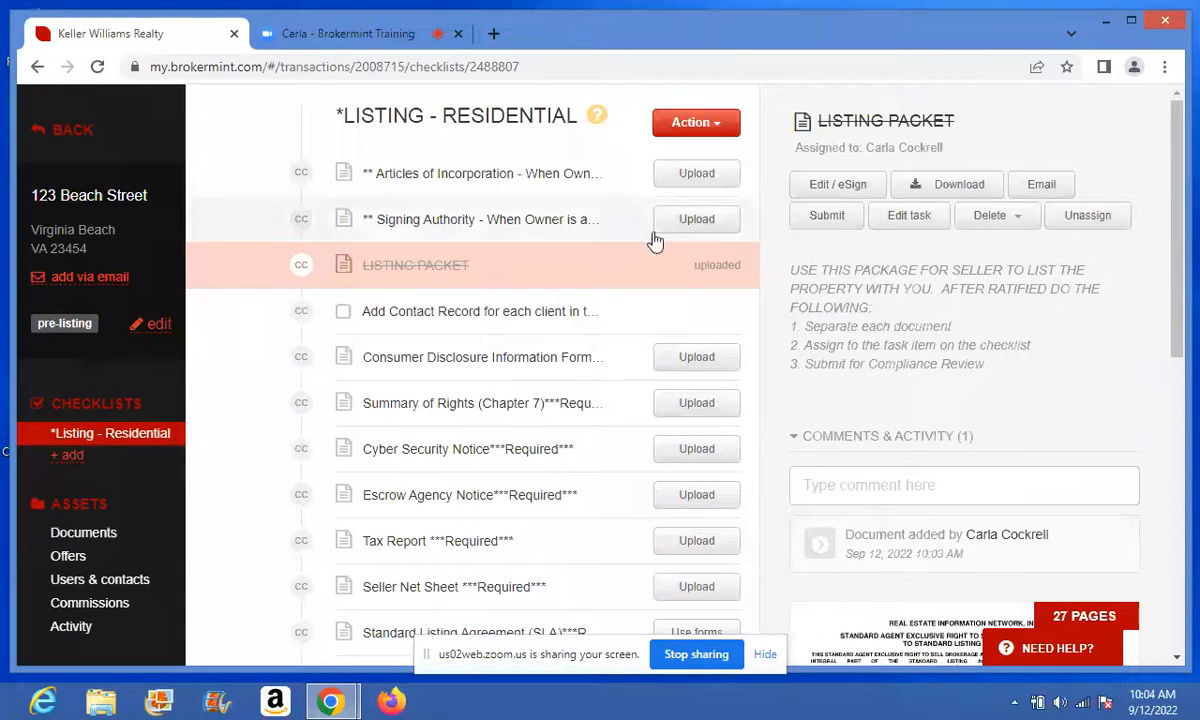
# - Unassign the listing packet, then view LISTING PACKET.pdf under Unsorted documents, cancelling a split attempt
pyautogui.click(1087, 218)
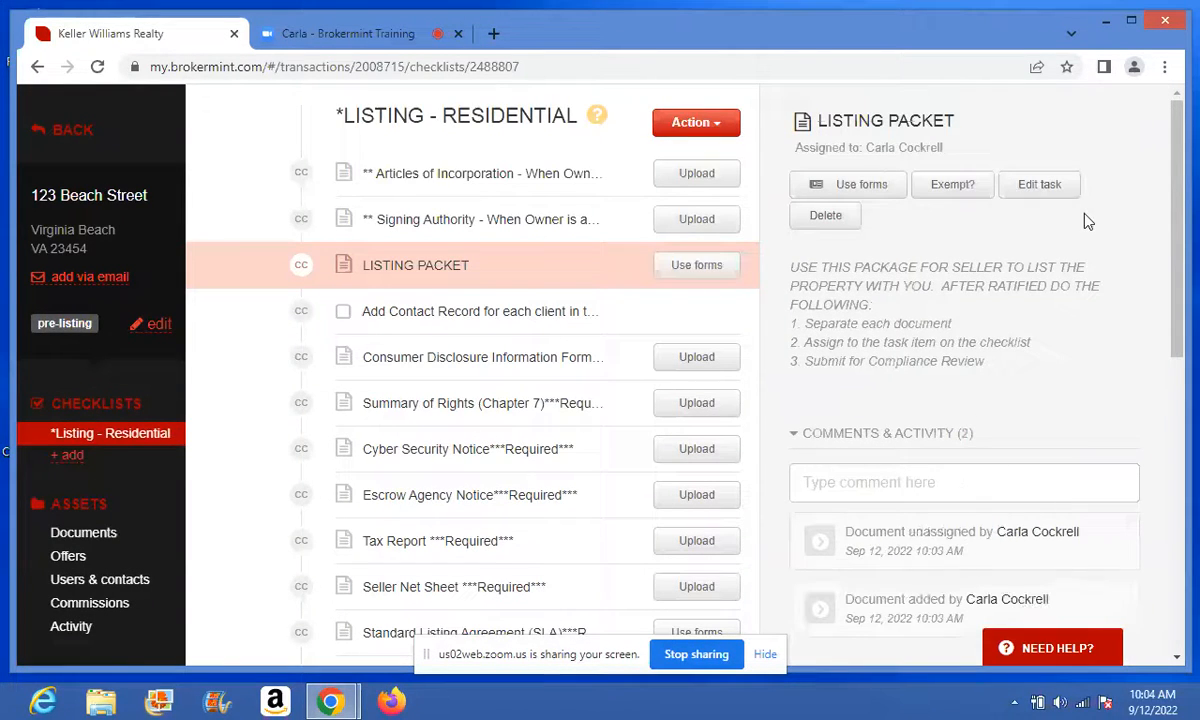
pyautogui.click(67, 533)
pyautogui.click(76, 558)
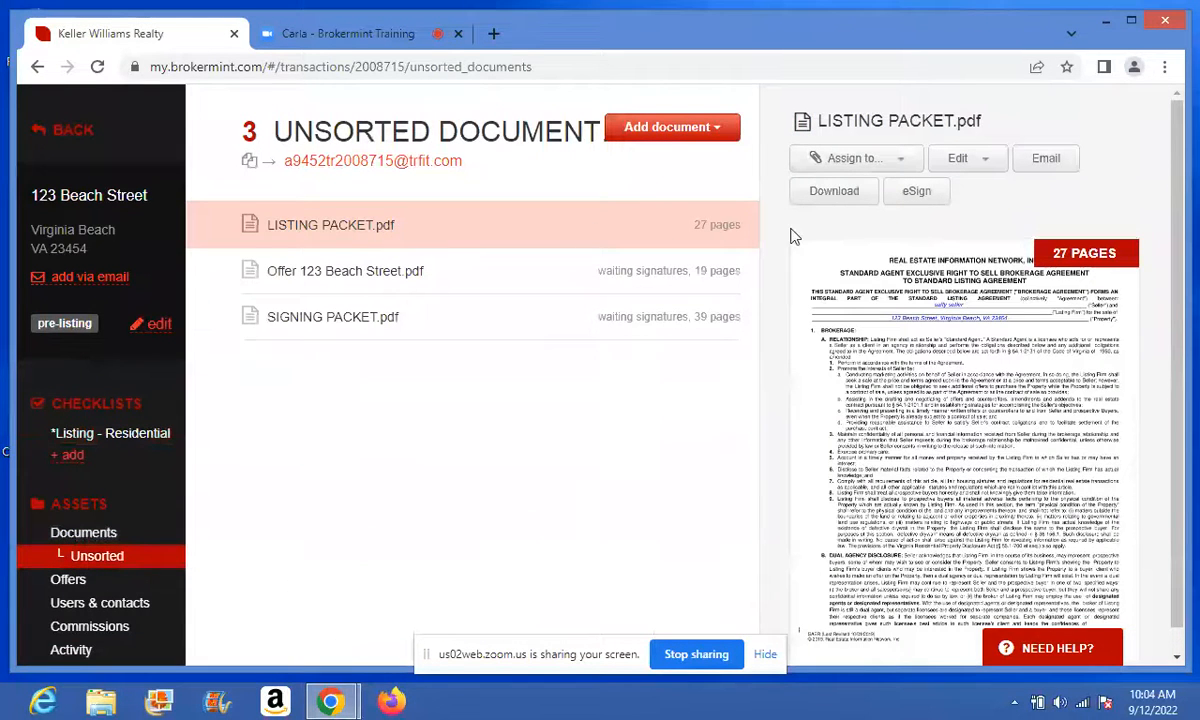
pyautogui.click(935, 155)
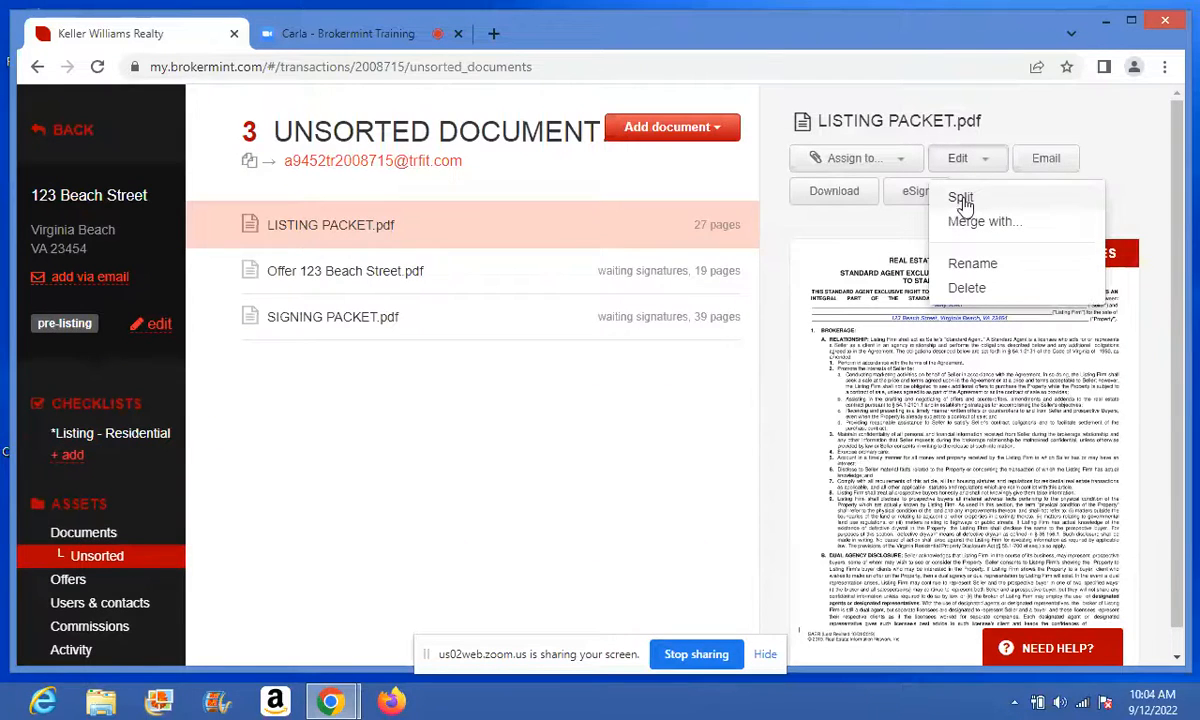
pyautogui.click(961, 199)
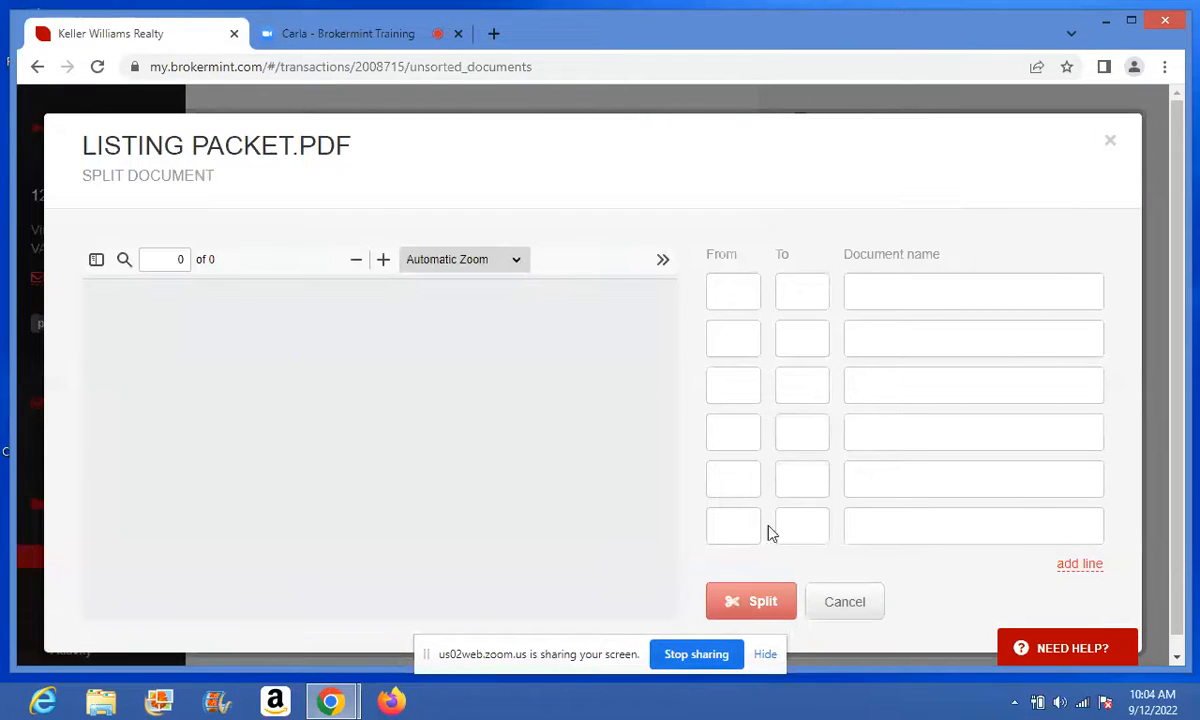
pyautogui.click(1110, 141)
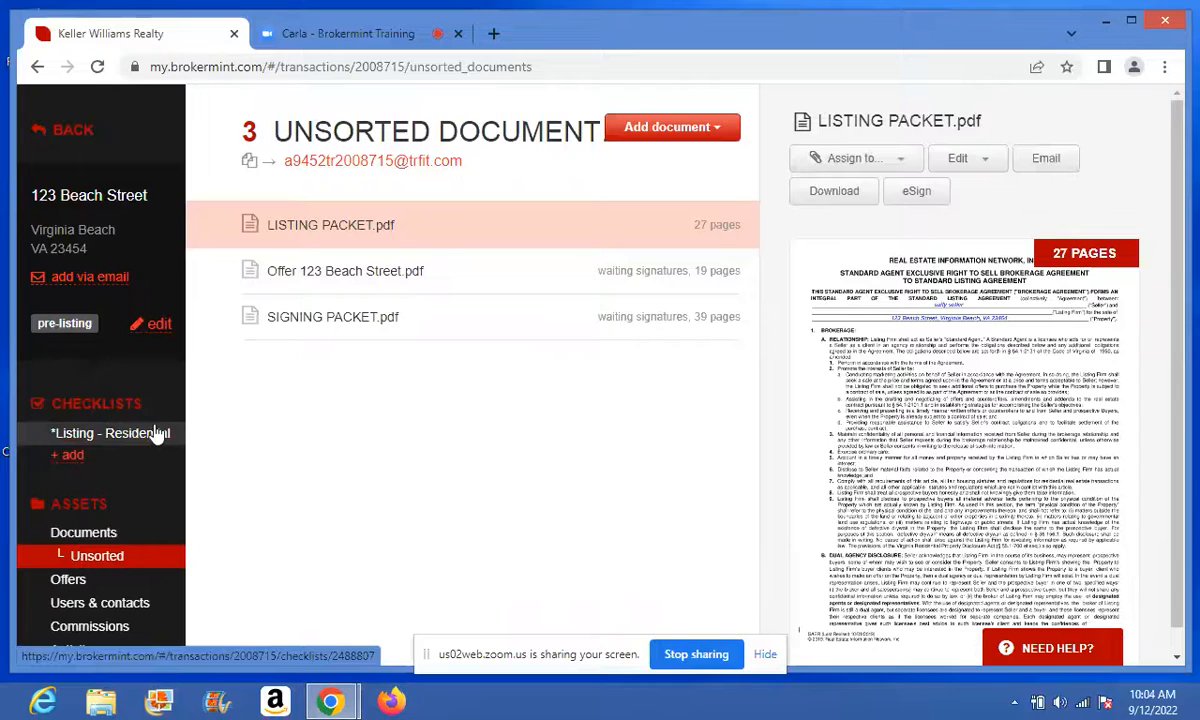
# - Switch to the 'Brokermint Training' Zoom browser tab
pyautogui.click(341, 33)
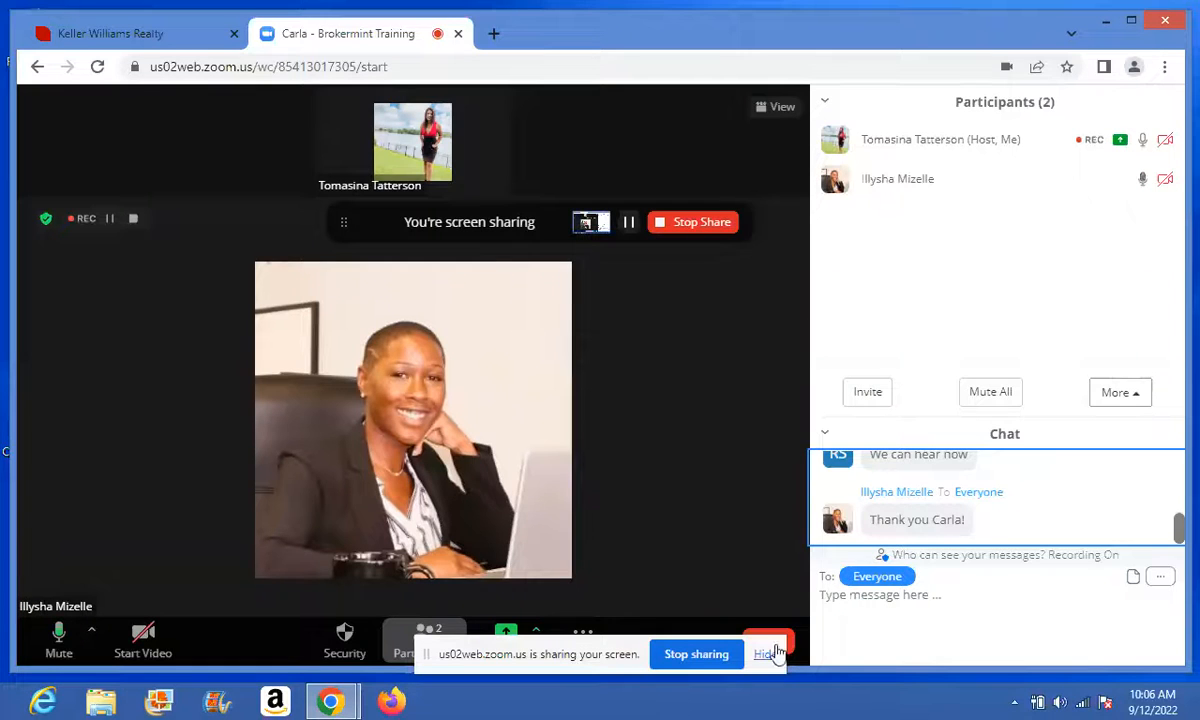
# - Stop the Zoom screen share
pyautogui.click(700, 655)
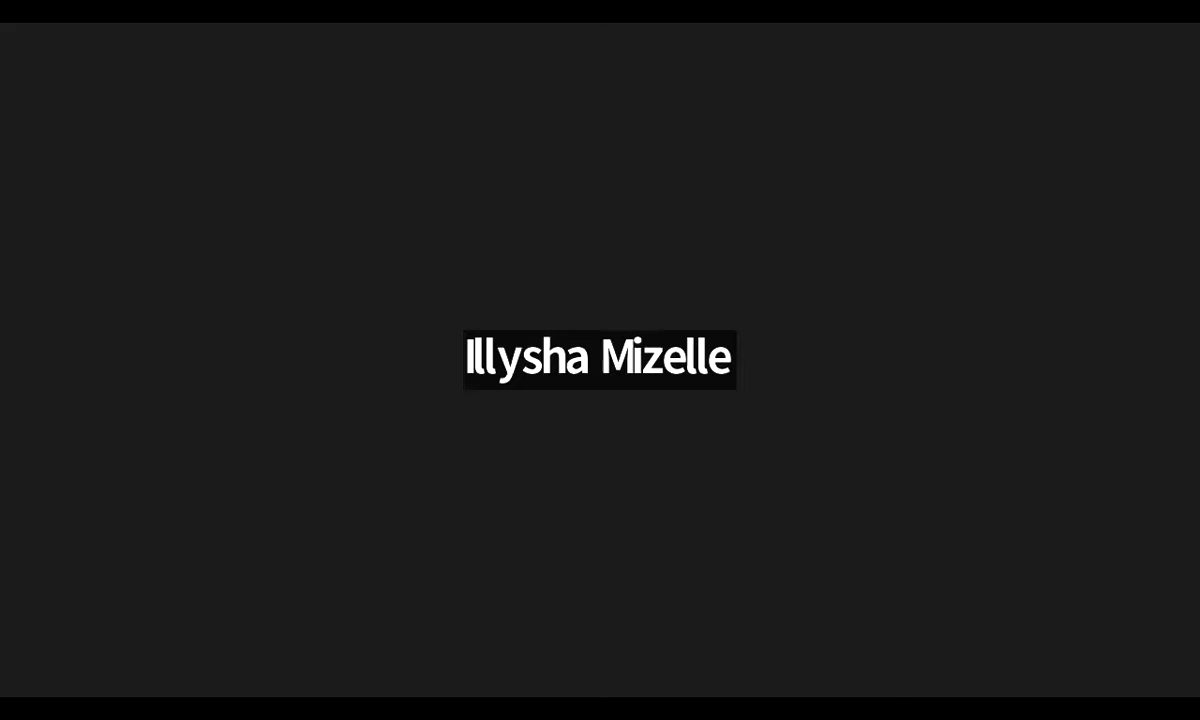